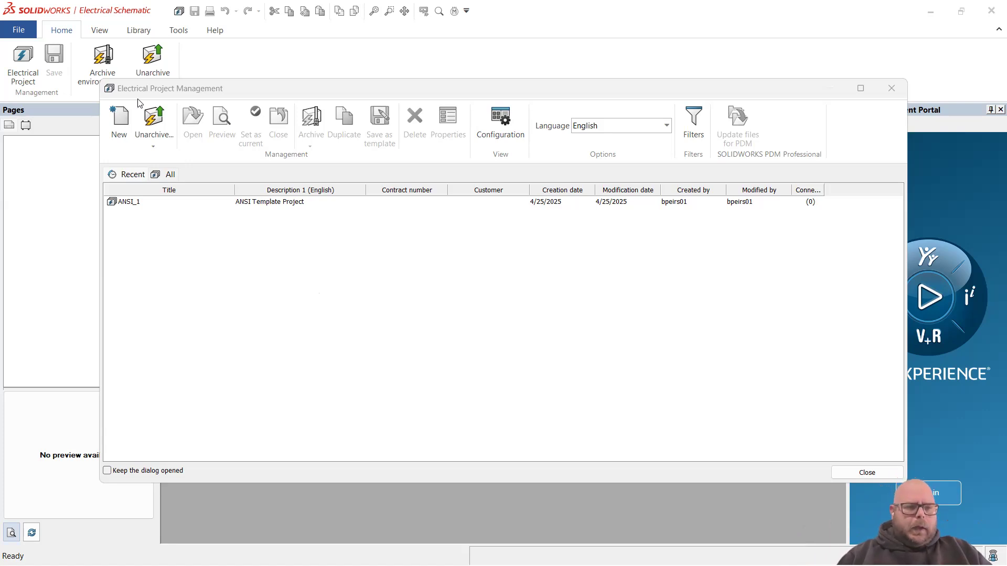
Create a new electrical project from the ANSI template with English as the project language.
left_click(119, 121)
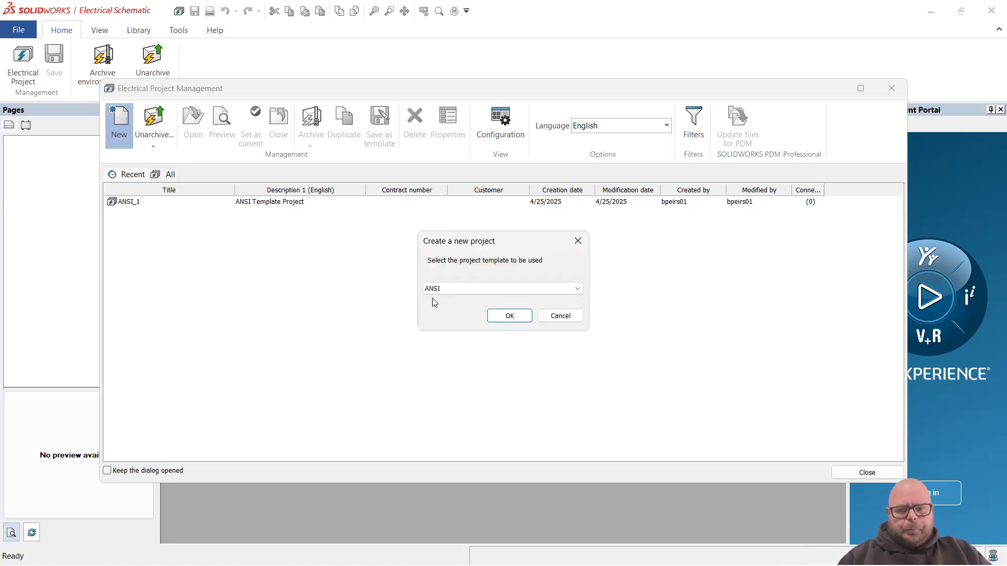
left_click(487, 290)
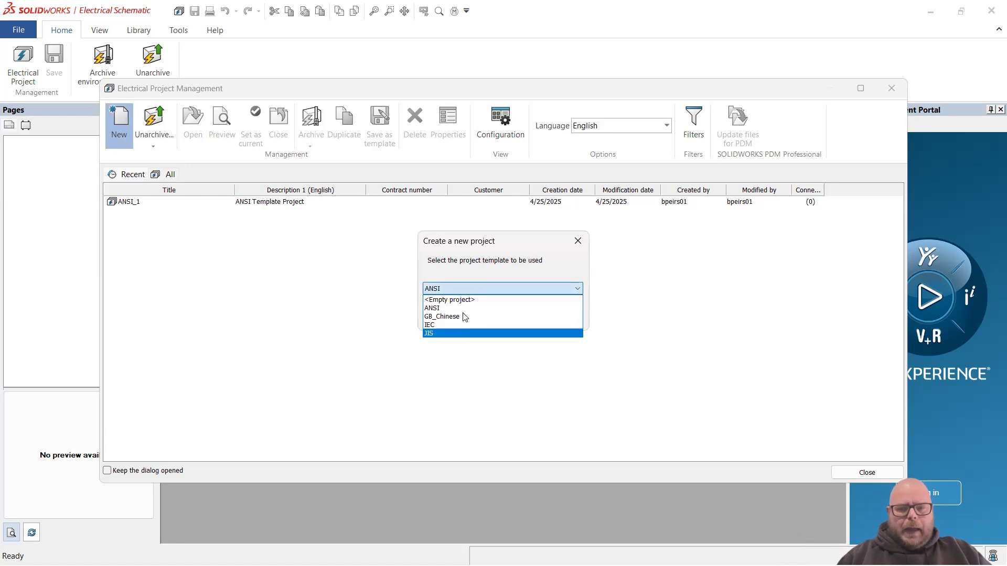
left_click(501, 309)
left_click(499, 317)
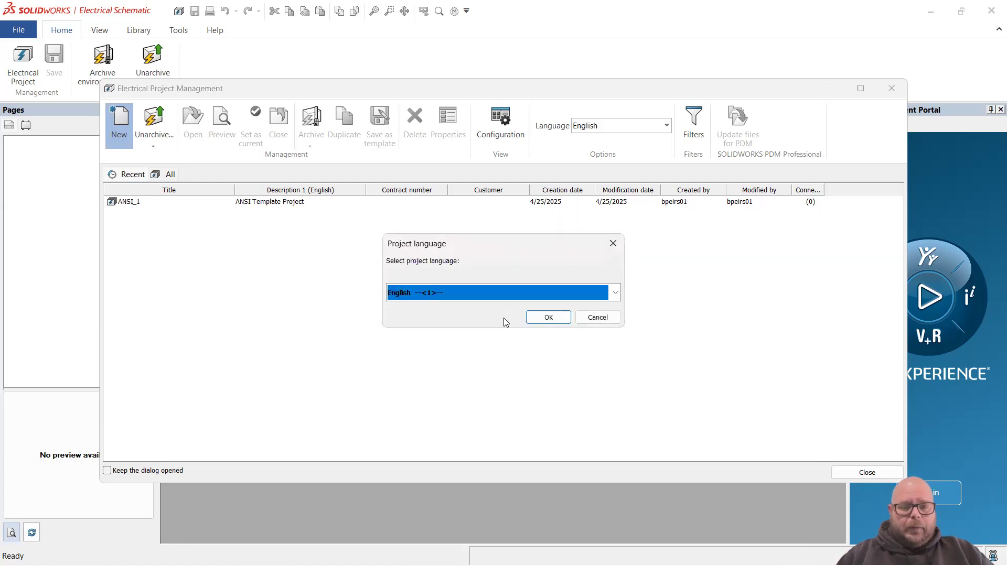
left_click(547, 318)
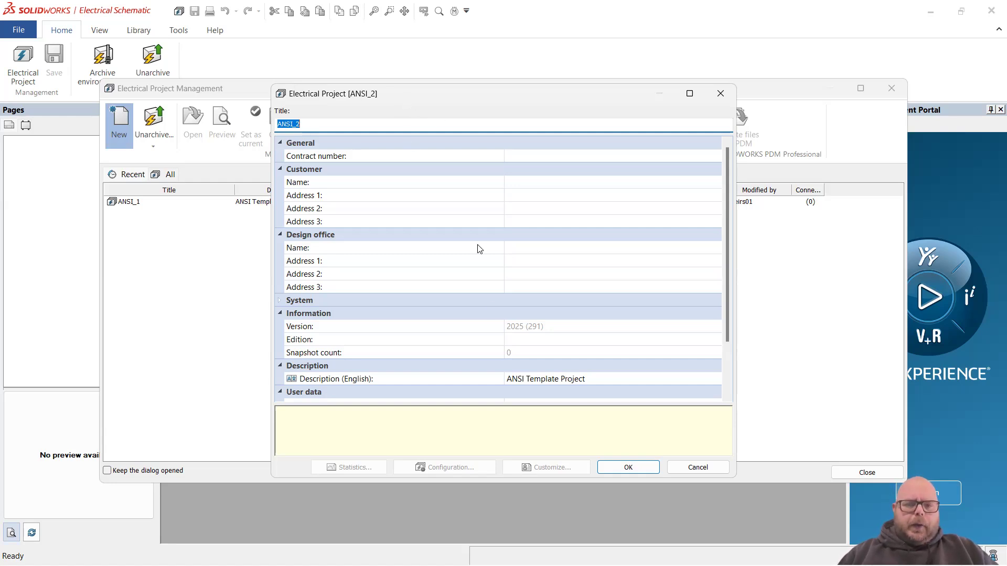
Set the new project's title to "Walkthrough Video 1".
scroll(490, 291, "down", 2)
scroll(350, 351, "up", 2)
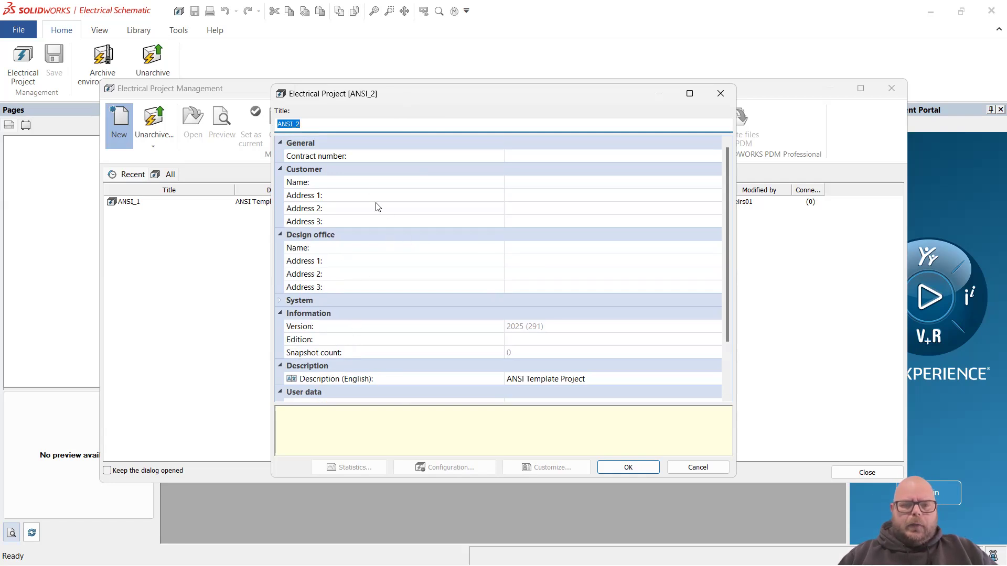
scroll(519, 250, "down", 2)
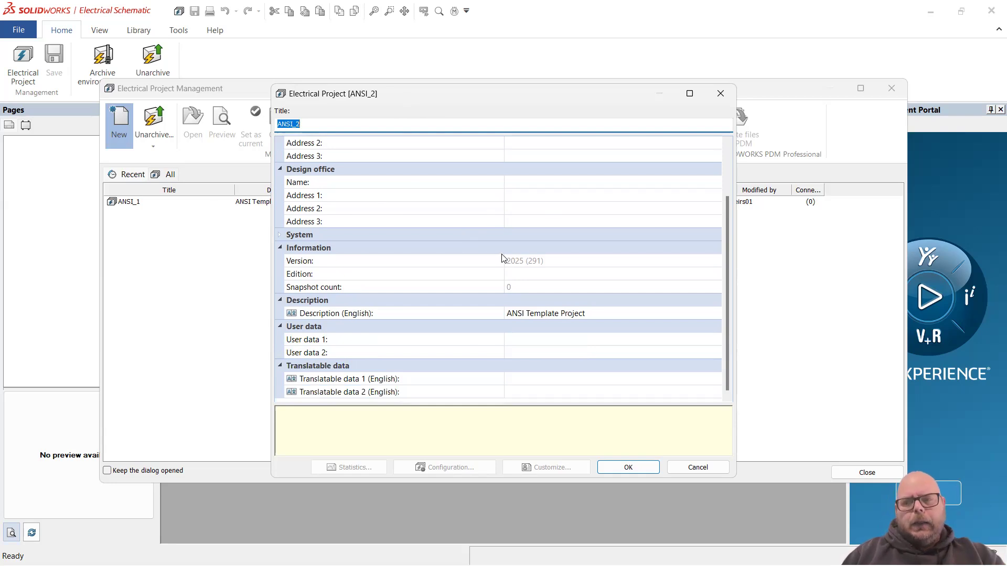
scroll(502, 256, "up", 2)
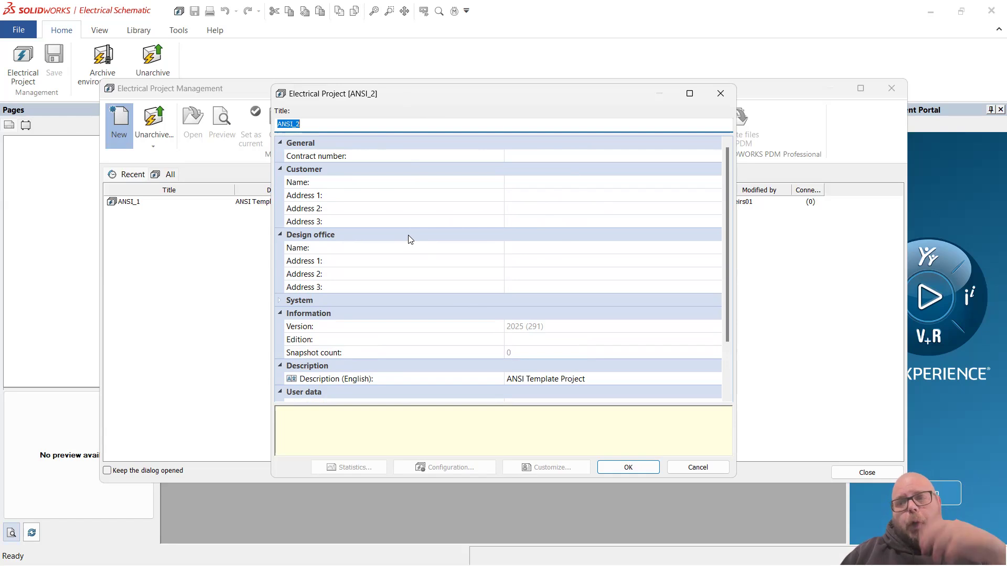
scroll(409, 240, "down", 2)
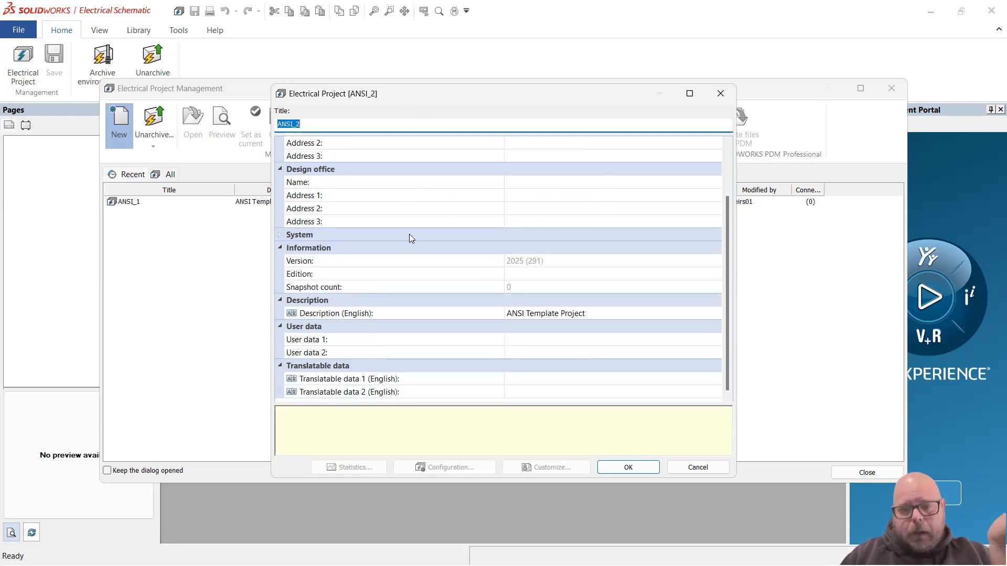
scroll(409, 234, "up", 2)
left_click(339, 126)
left_click_drag(338, 126, 275, 125)
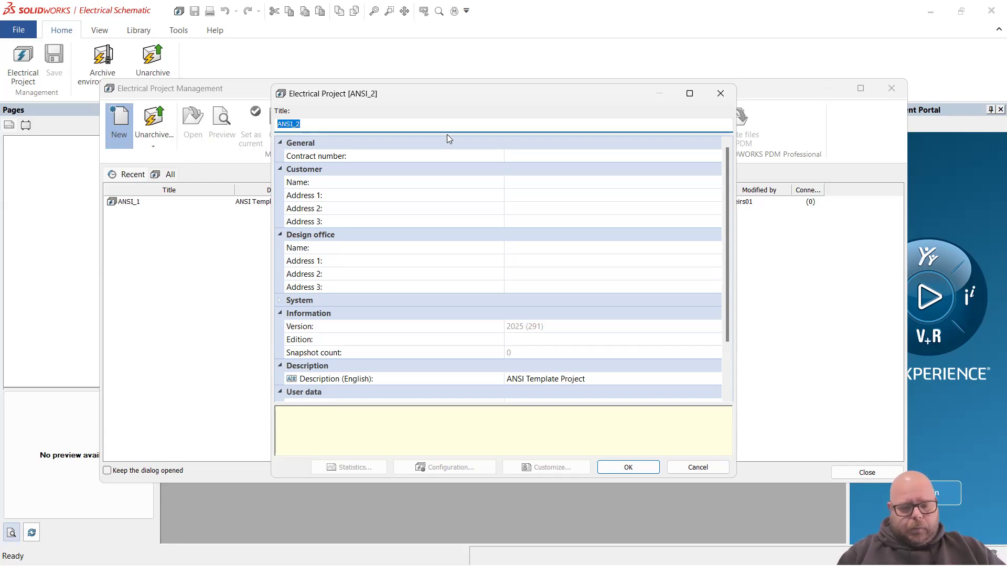
type("Walkthrough ")
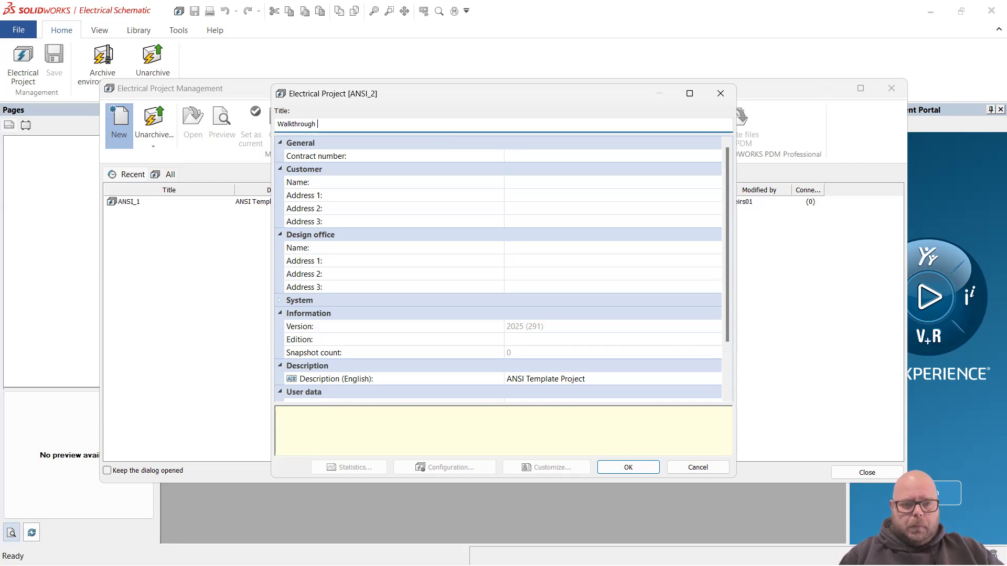
type("V")
type("ideo")
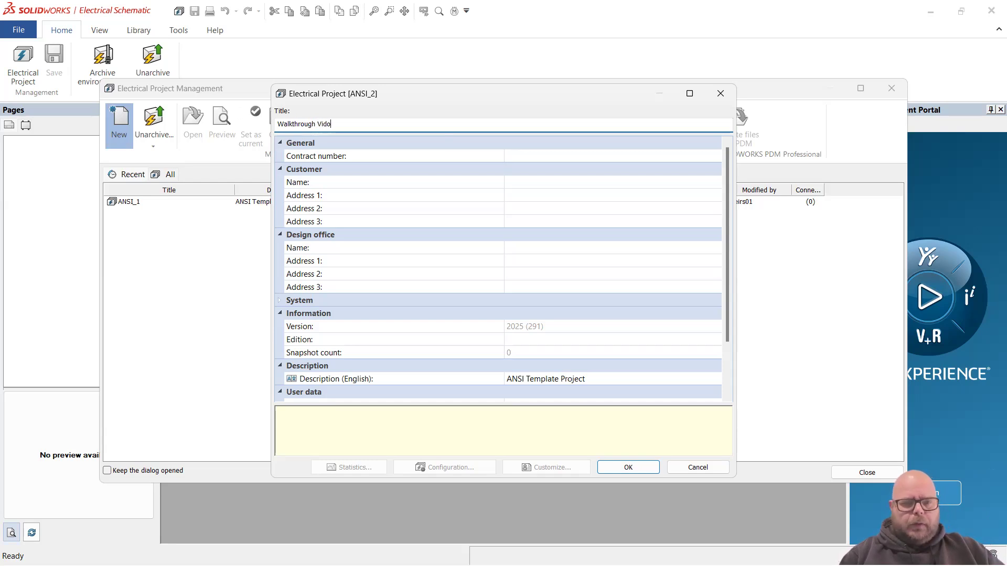
type(" 1")
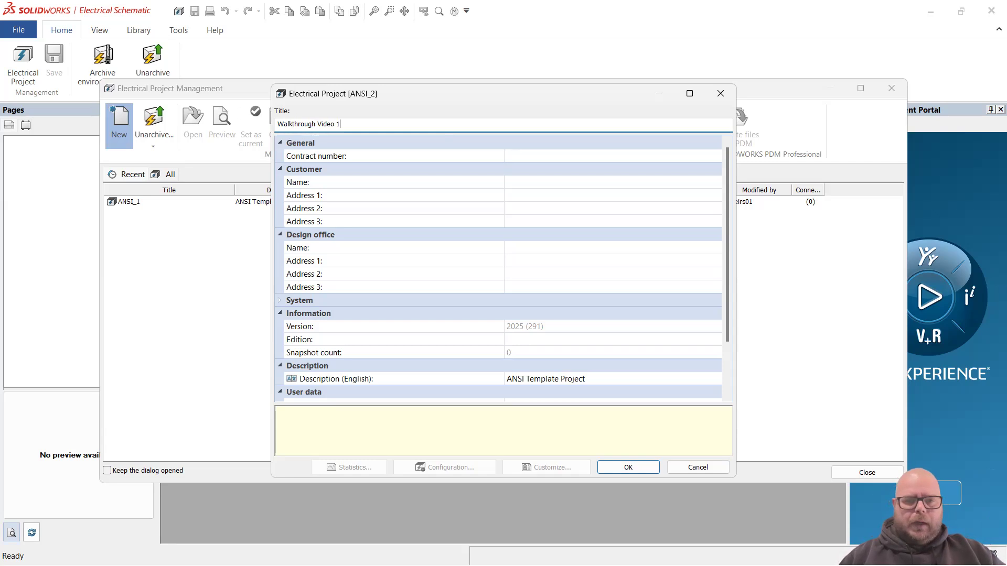
Enter "Electrical Walkthrough" as the project's contract number.
left_click(552, 157)
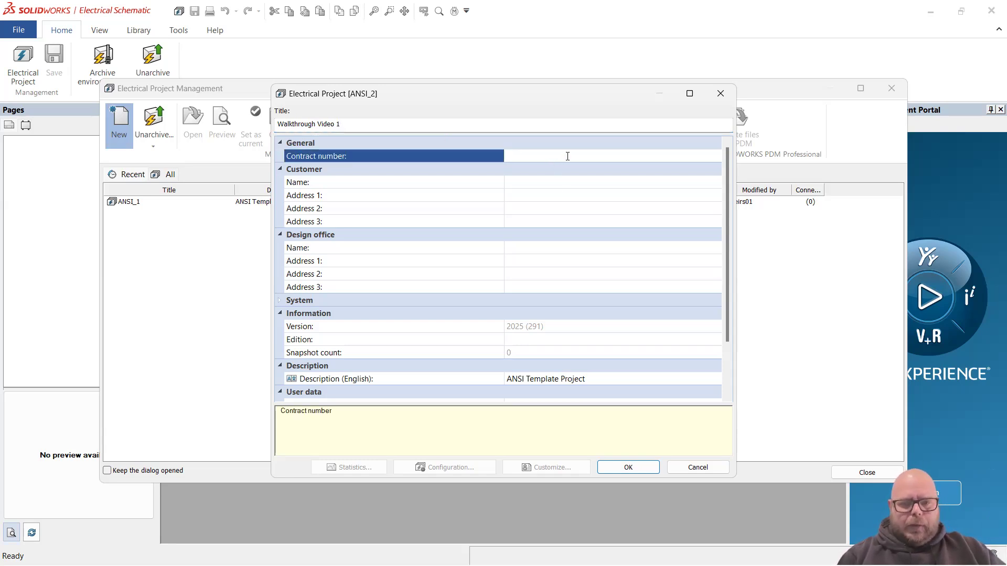
type("Electri")
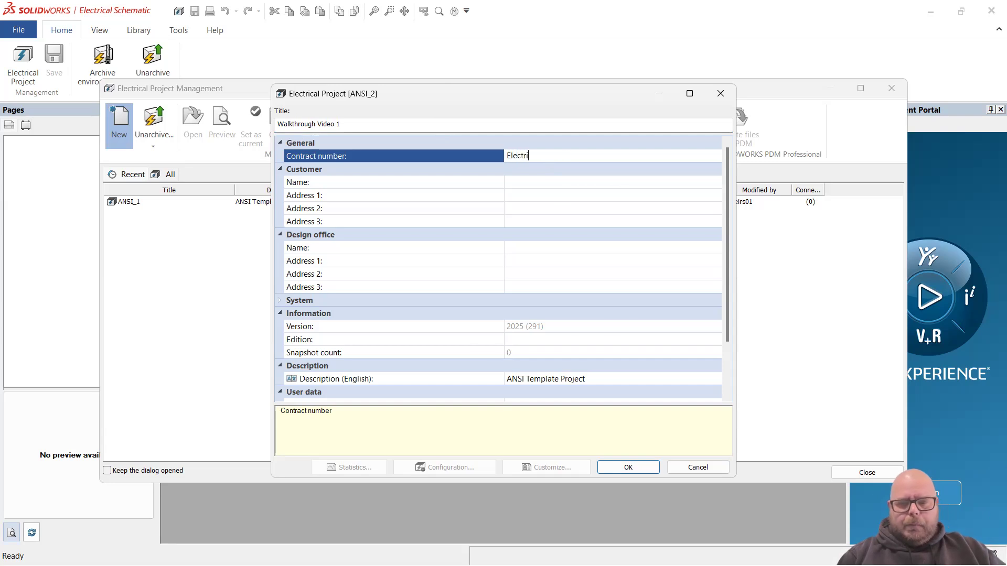
type("cal Walkthrough")
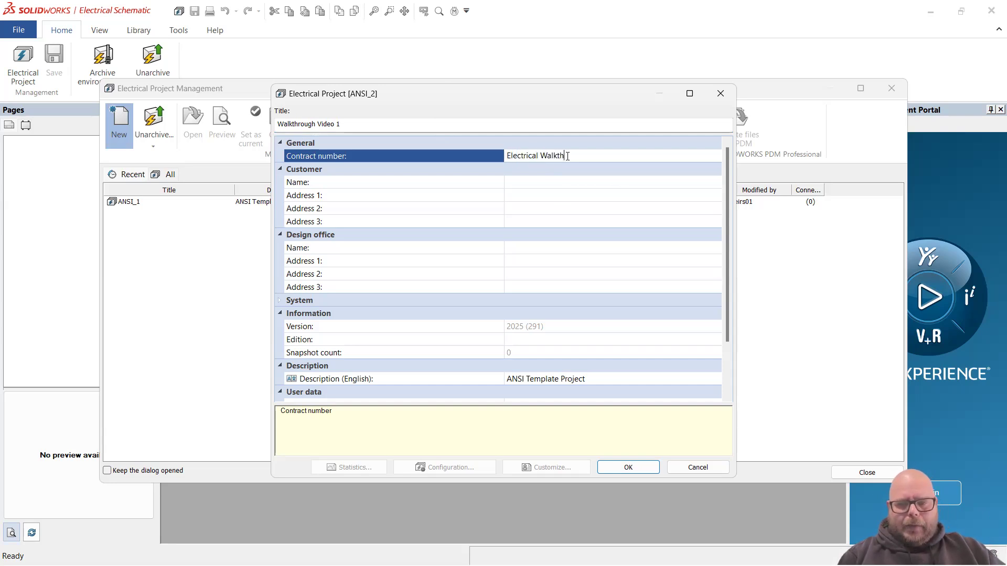
Set the customer name to "Baker College" and fill in the customer's postal address on the first two address lines.
left_click(535, 182)
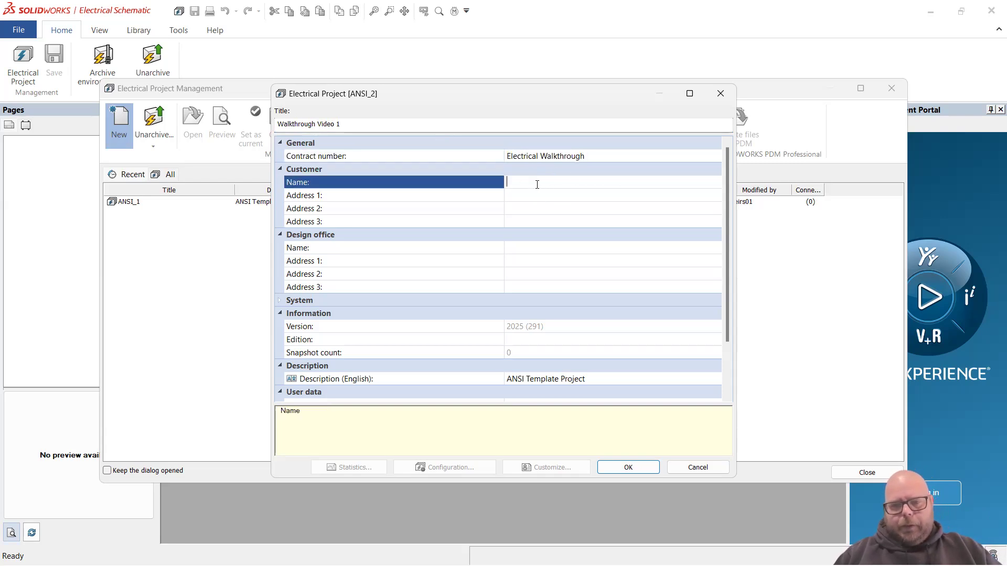
type("Ba")
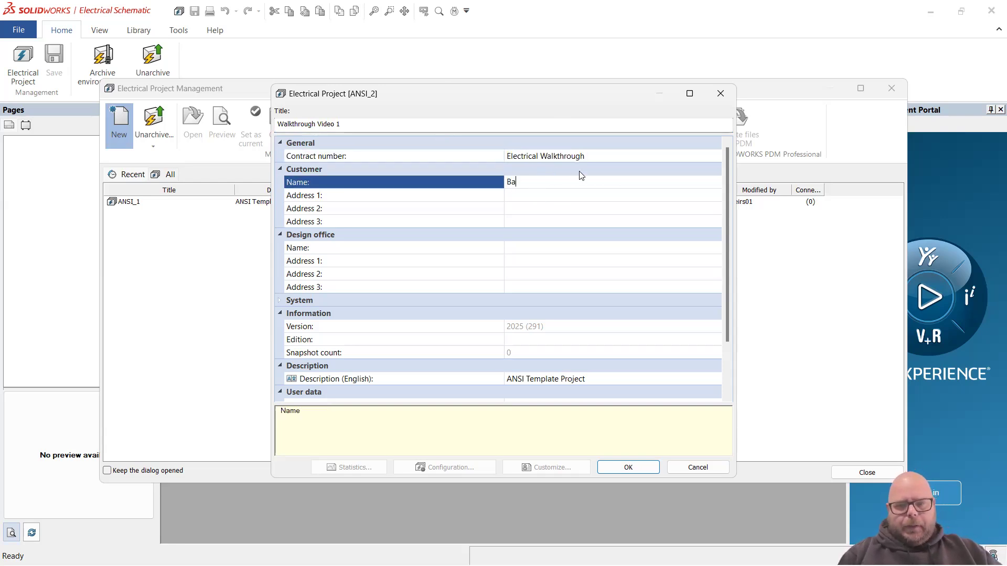
type("ker College")
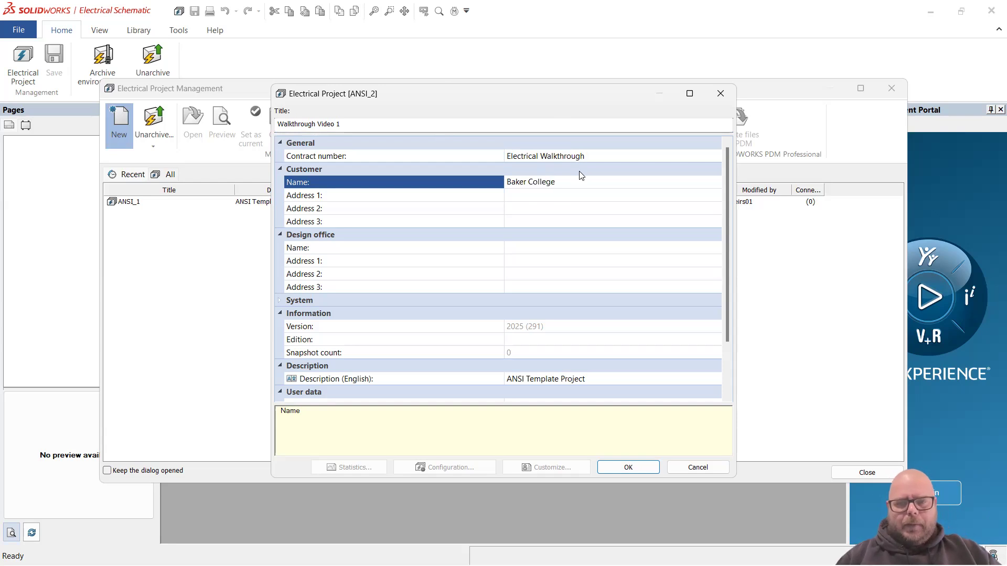
key("Tab")
type("9")
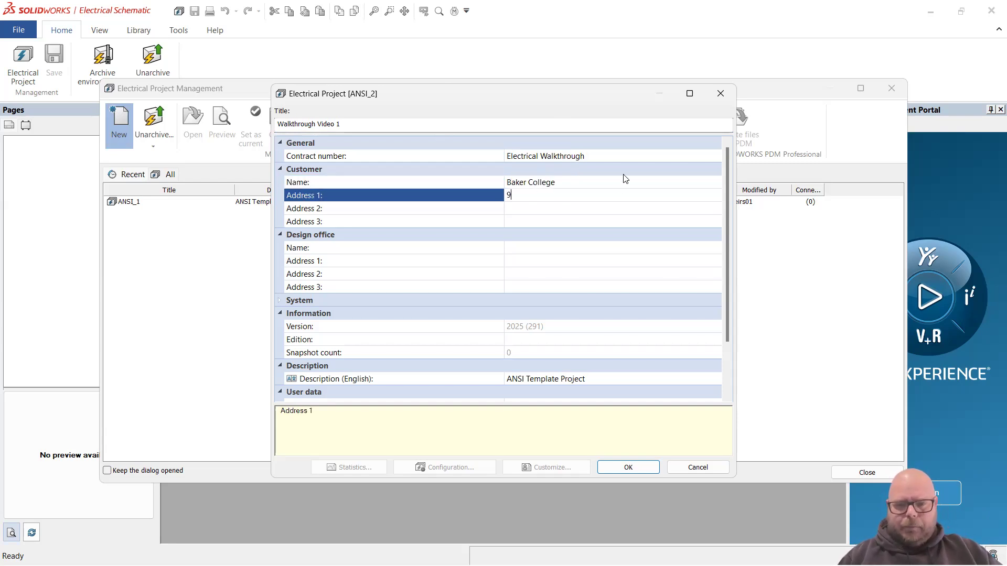
type("600 ")
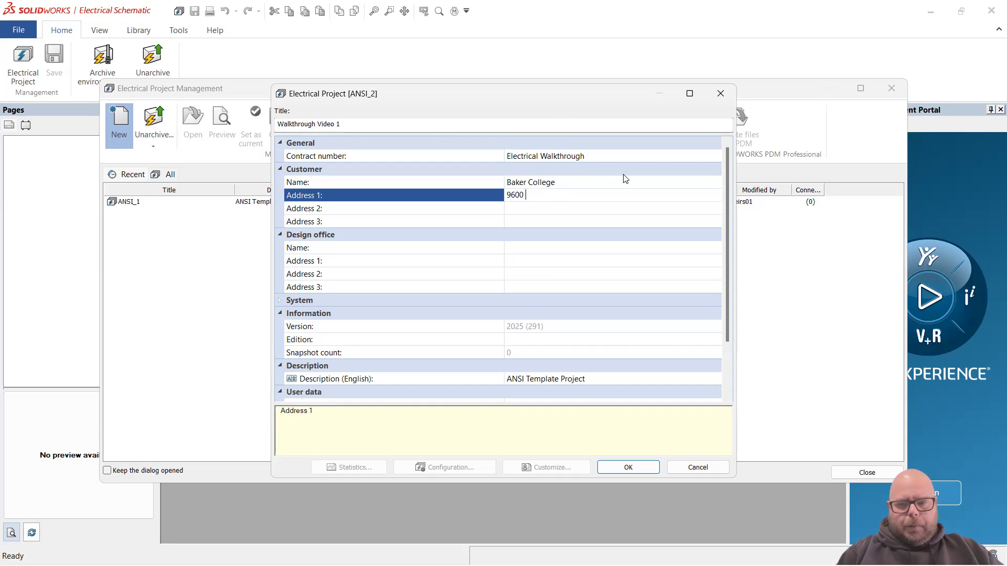
type("E 13th St")
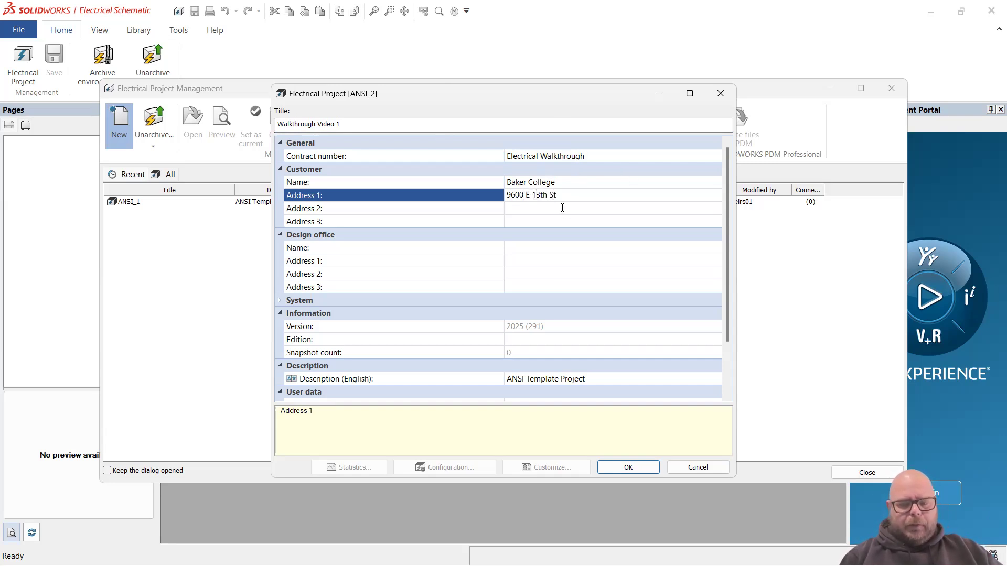
left_click(562, 208)
type("Cadillac")
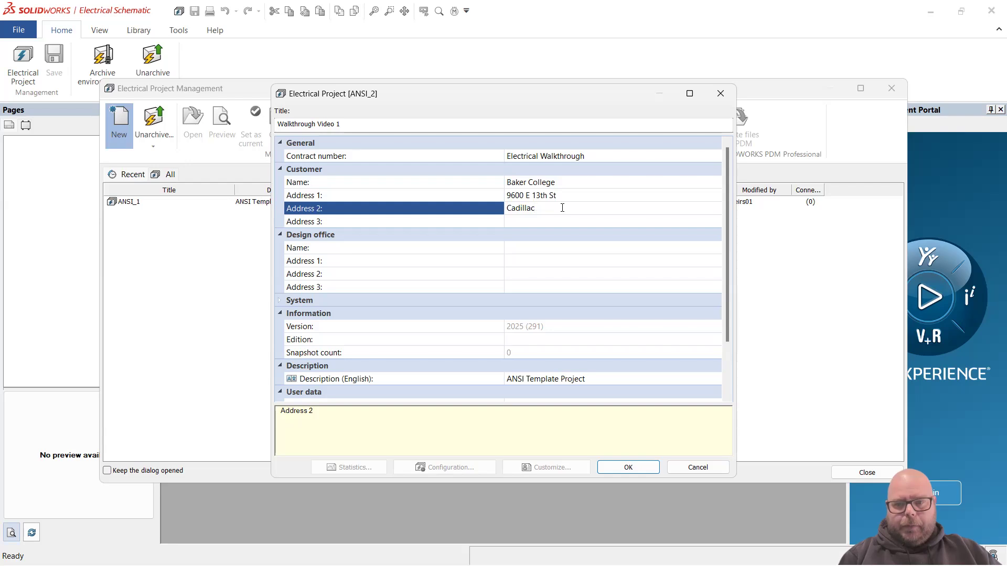
type(", MI 49601")
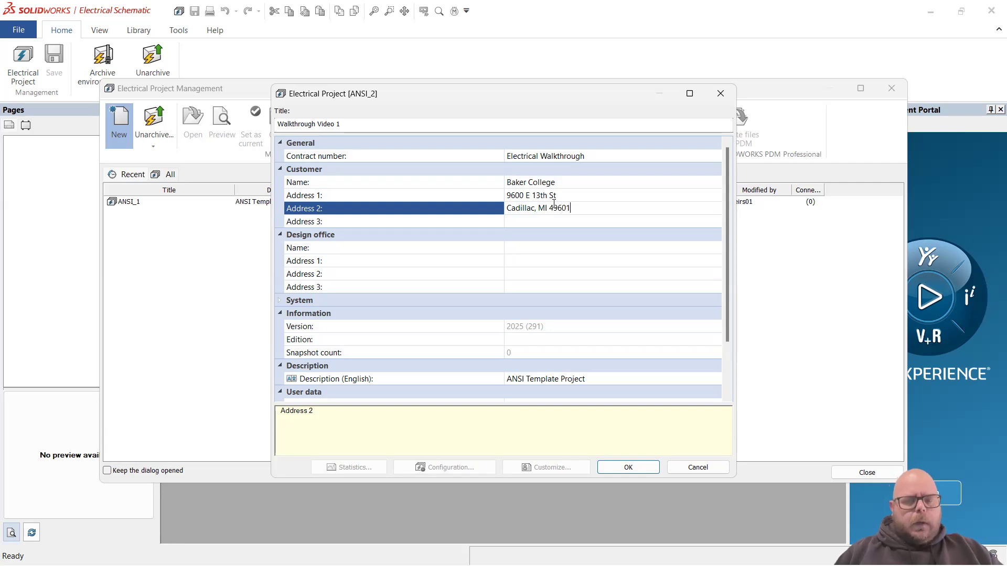
Replace the English description with "SolidWorks Electrical Walkthrough Video 1" and confirm the project properties.
scroll(449, 265, "down", 1)
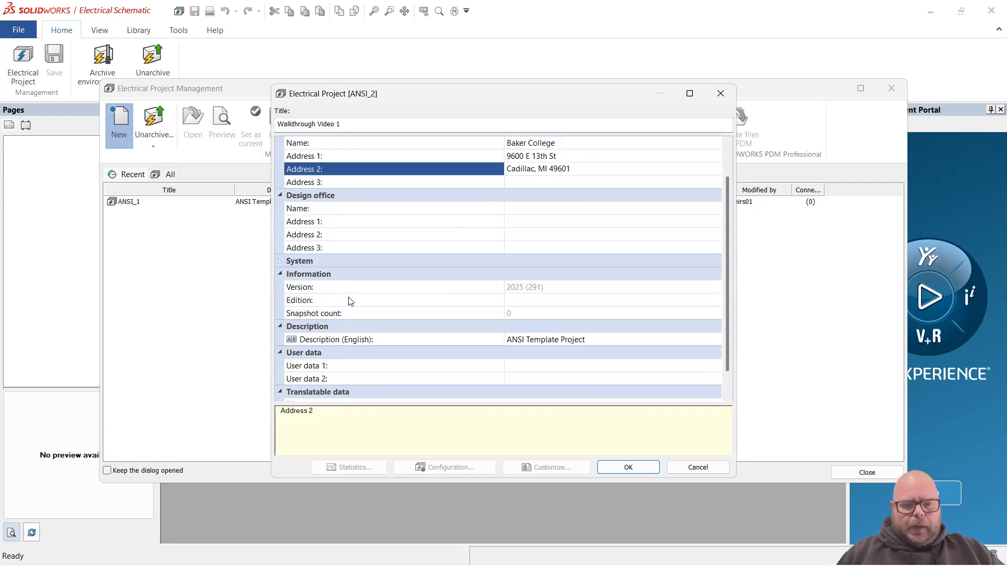
scroll(350, 301, "down", 1)
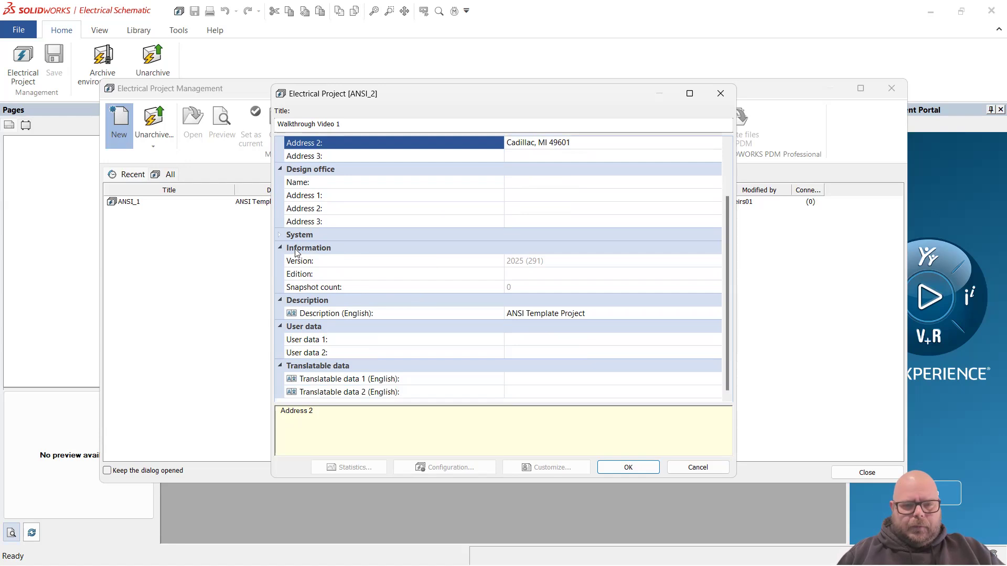
left_click_drag(546, 316, 346, 259)
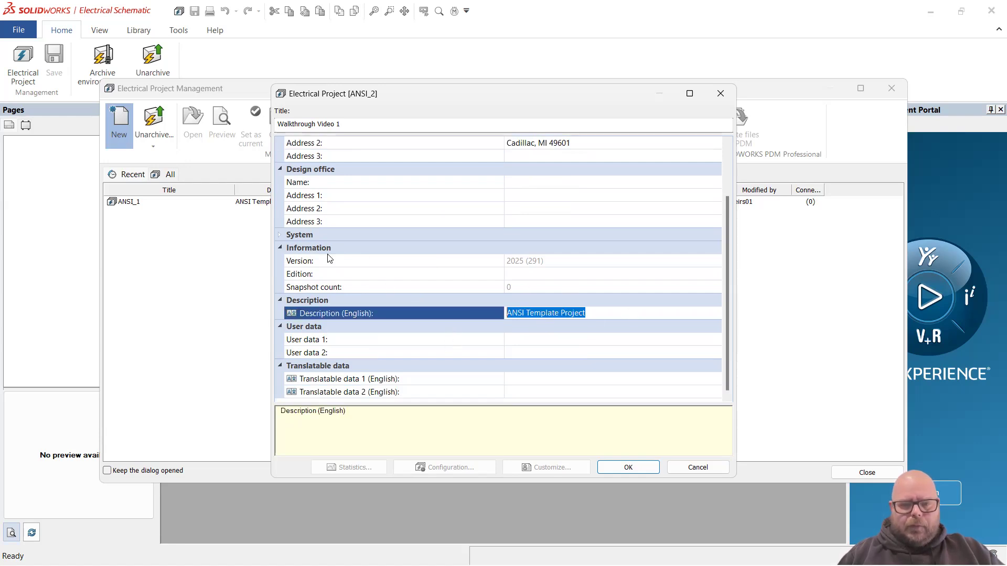
scroll(329, 258, "up", 3)
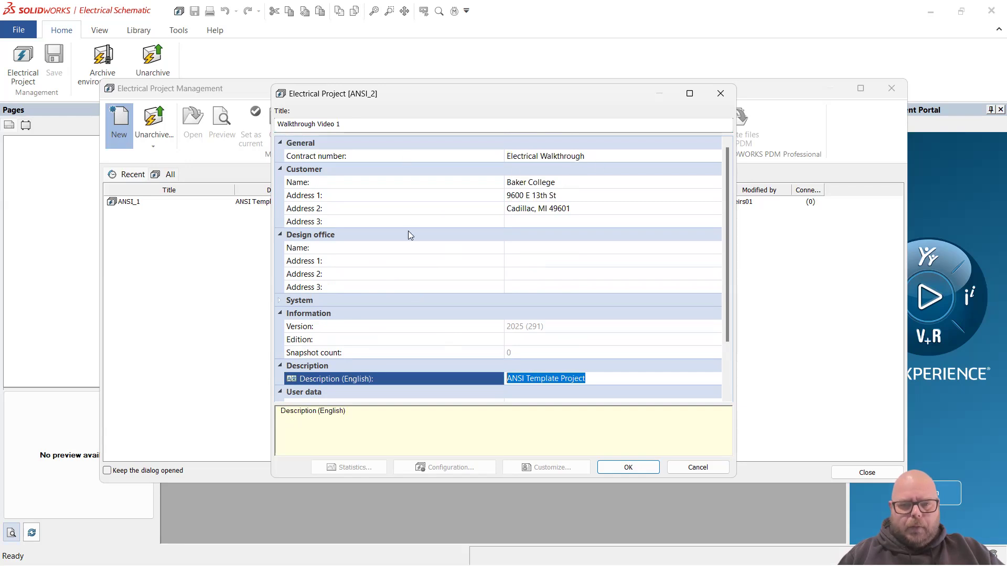
scroll(393, 236, "down", 2)
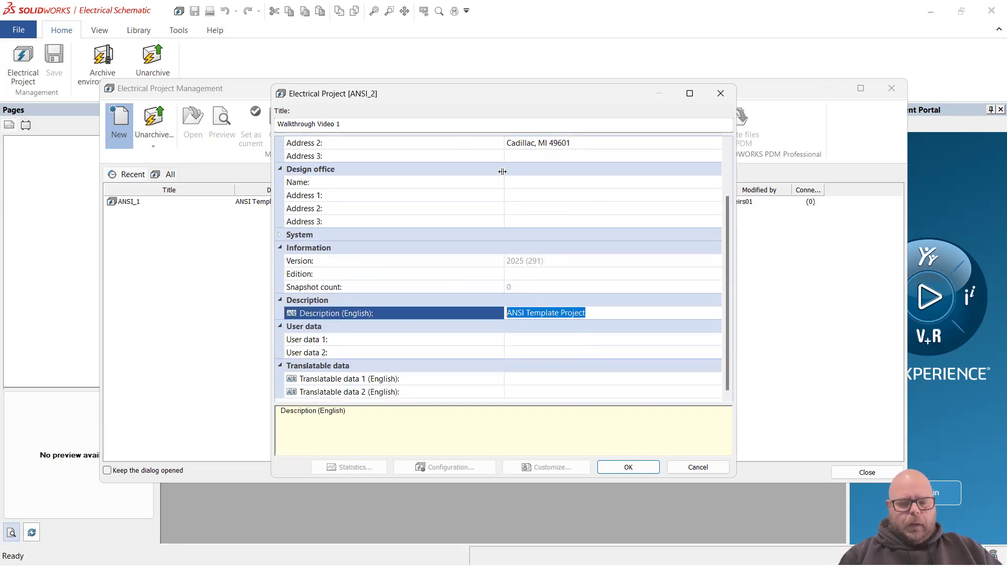
type("SolidWorks Electr")
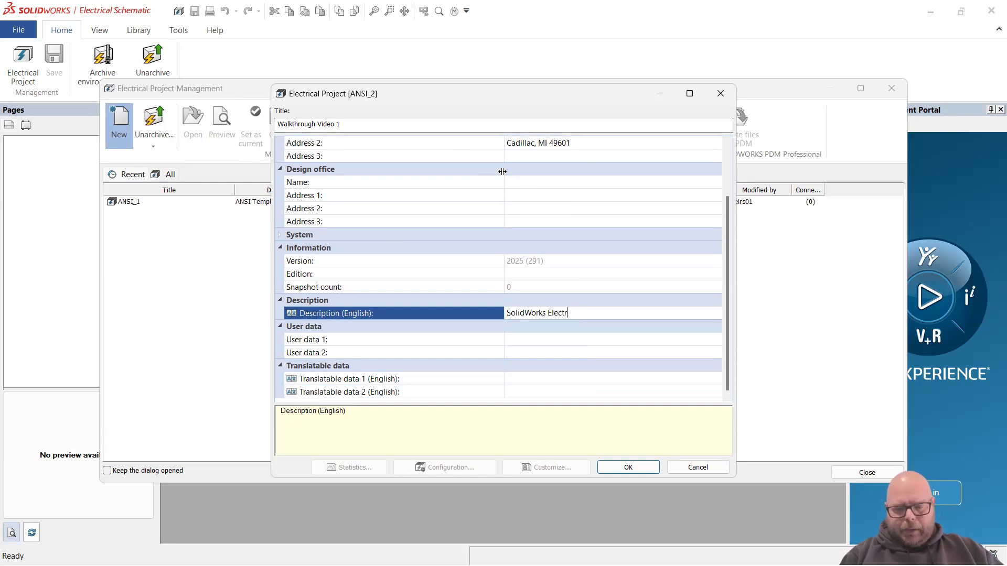
type("ical")
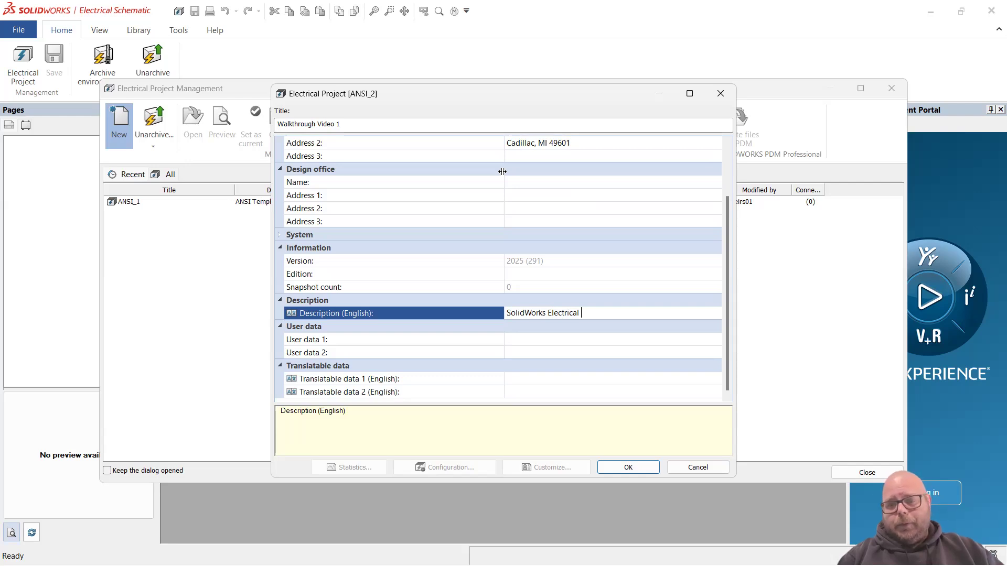
type("Walkthrough Video 1")
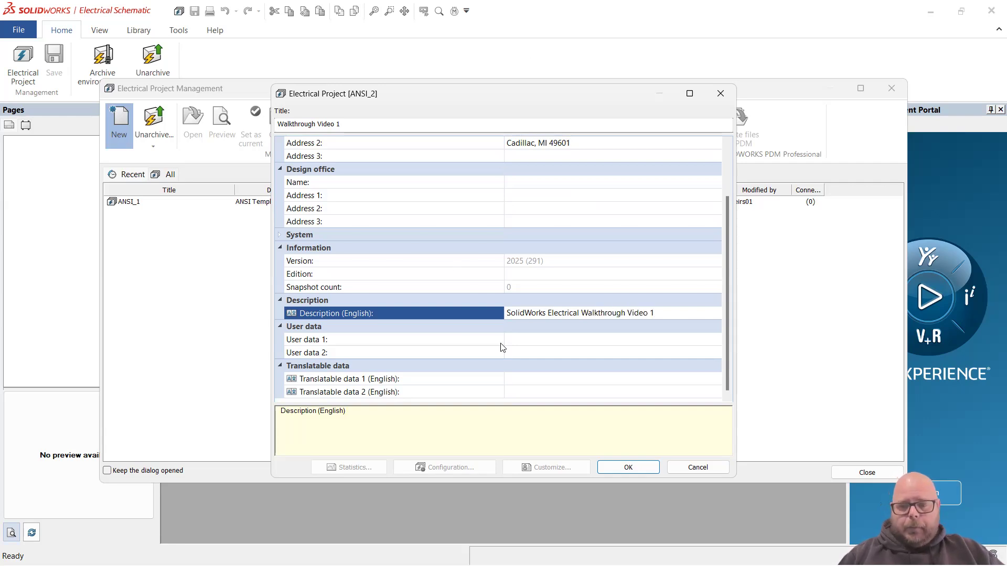
left_click(652, 470)
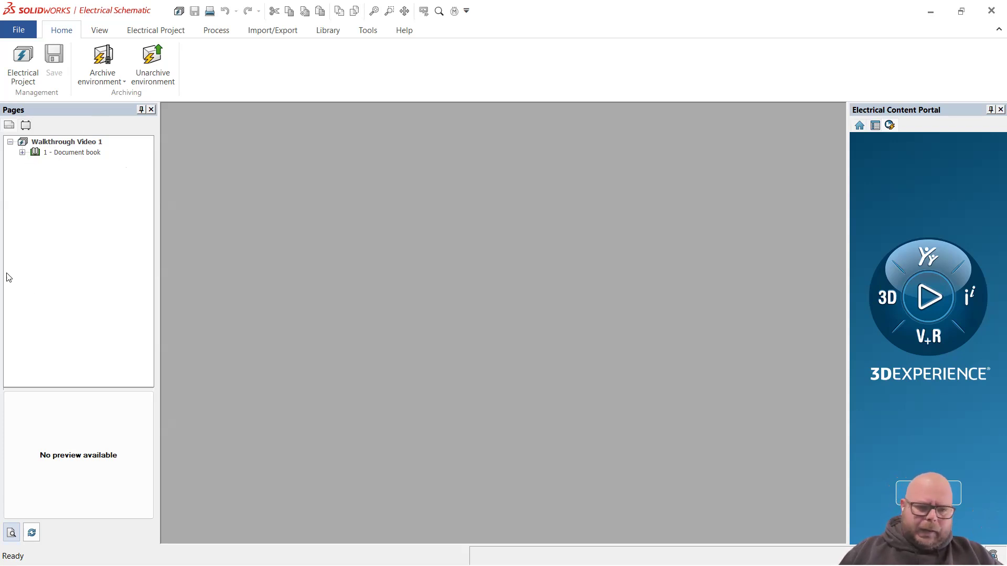
Expand the project's document book and open the 01 - Cover page drawing.
left_click(22, 152)
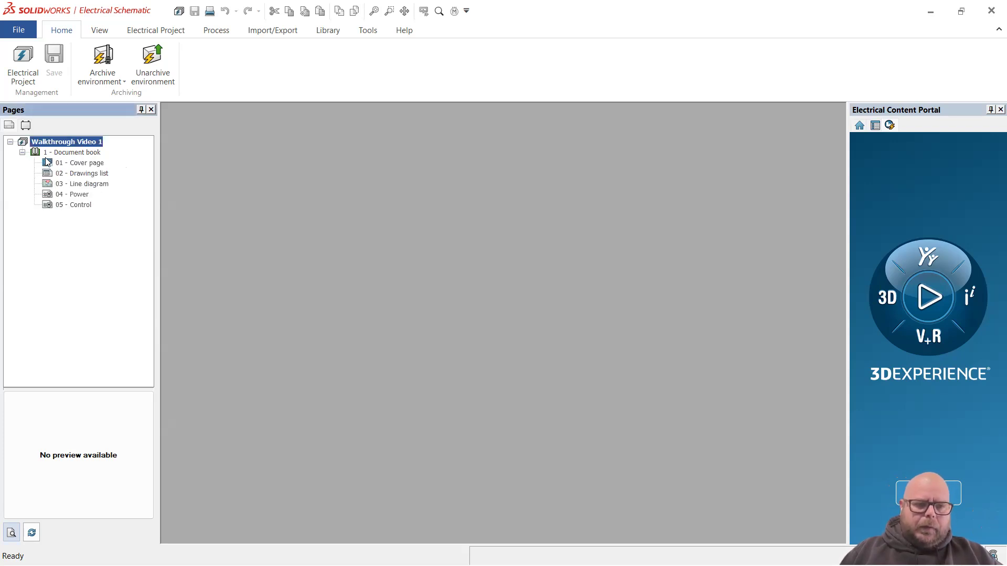
left_click(91, 176)
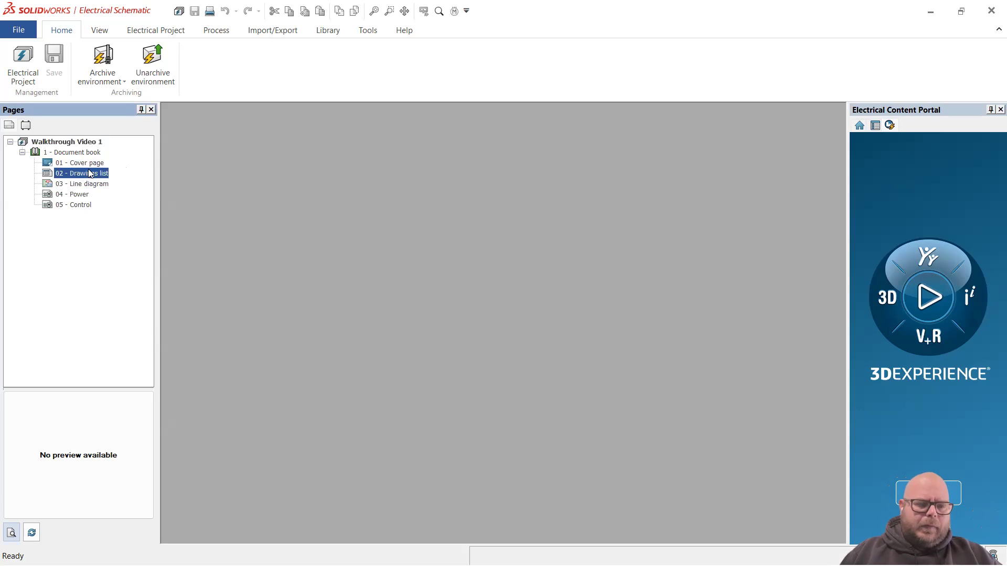
double_click(80, 163)
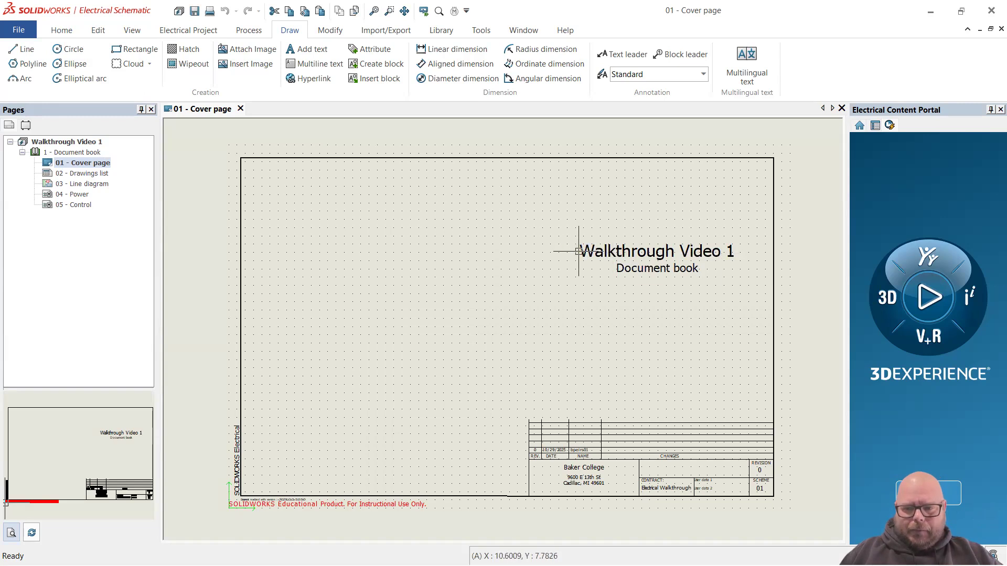
Examine the cover page's title block, including its customer, contract and revision fields, and its overall layout.
scroll(659, 492, "up", 3)
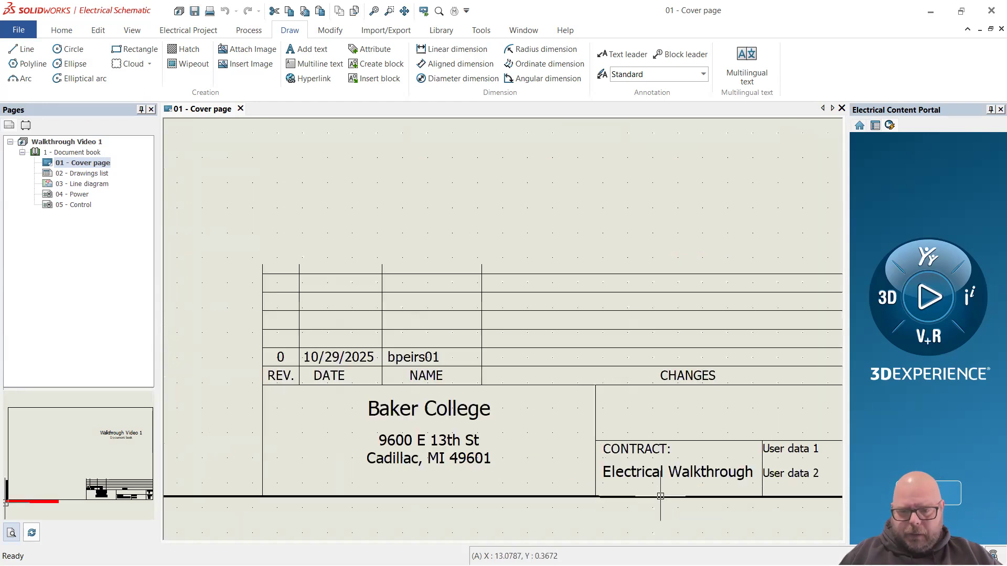
scroll(429, 403, "down", 2)
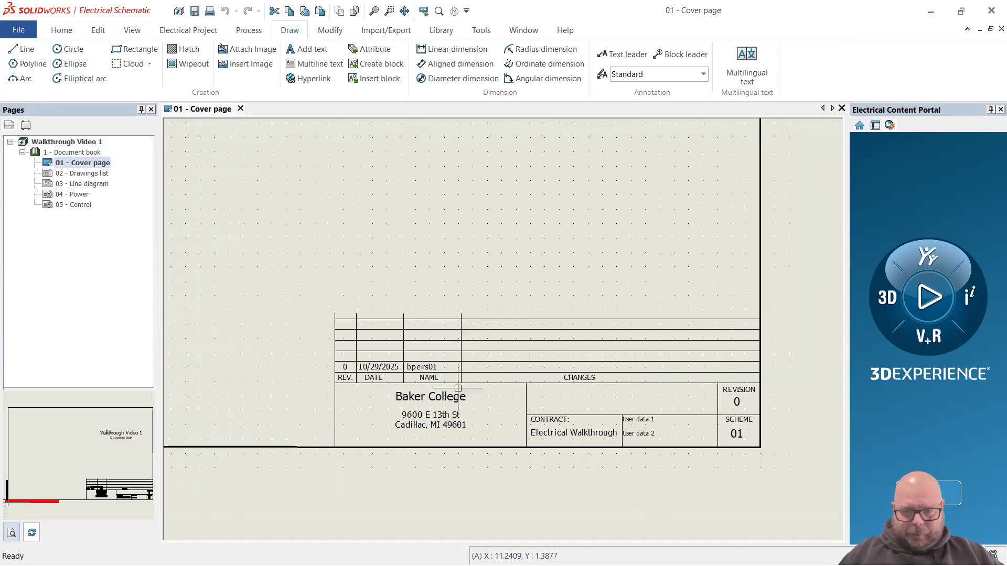
scroll(537, 401, "up", 1)
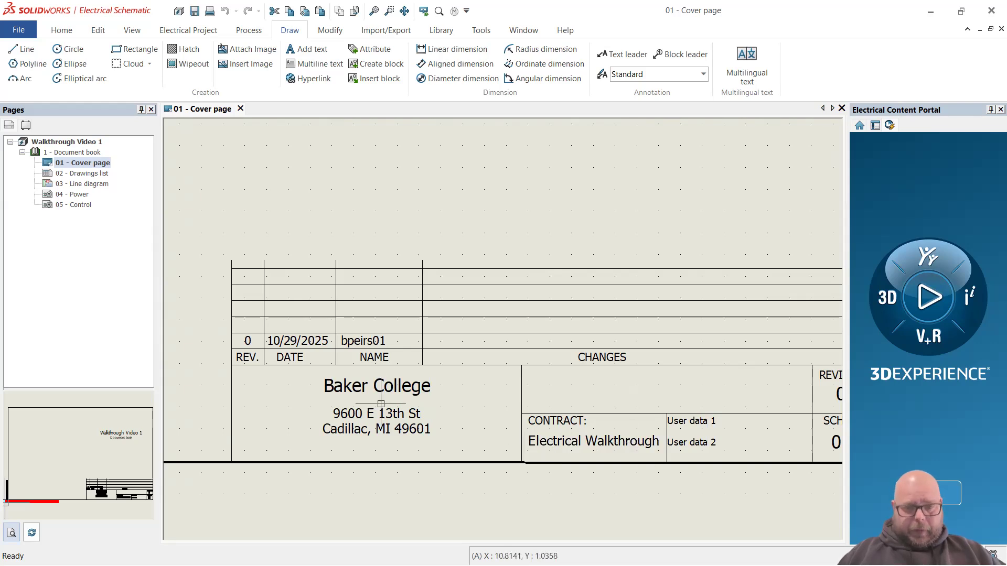
scroll(531, 383, "down", 2)
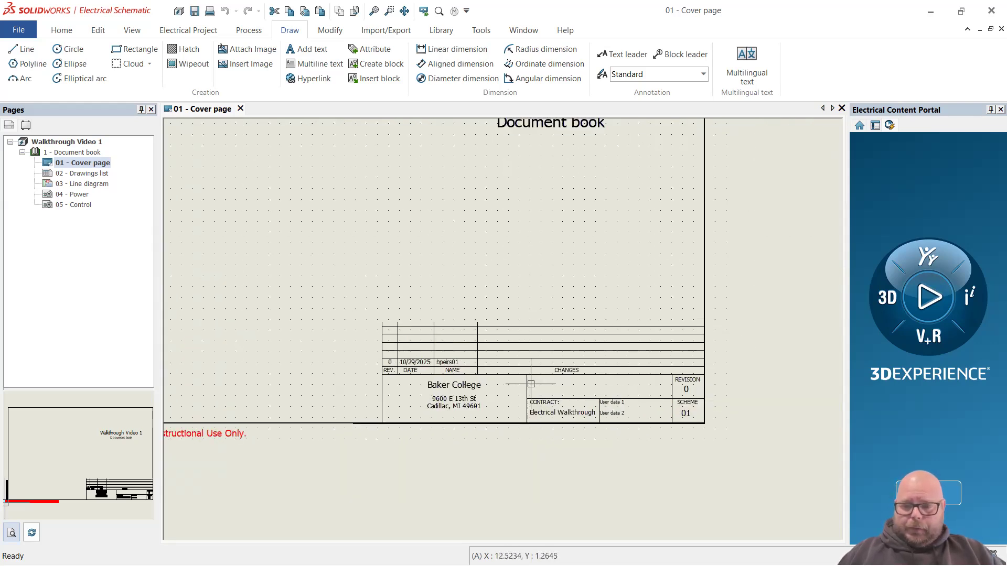
scroll(530, 384, "down", 2)
scroll(283, 225, "up", 1)
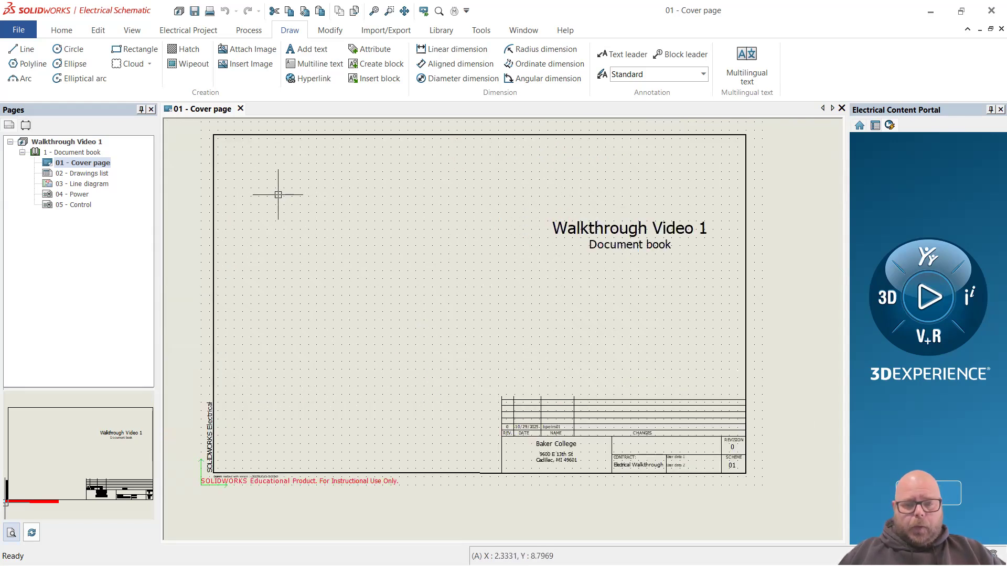
scroll(281, 190, "up", 1)
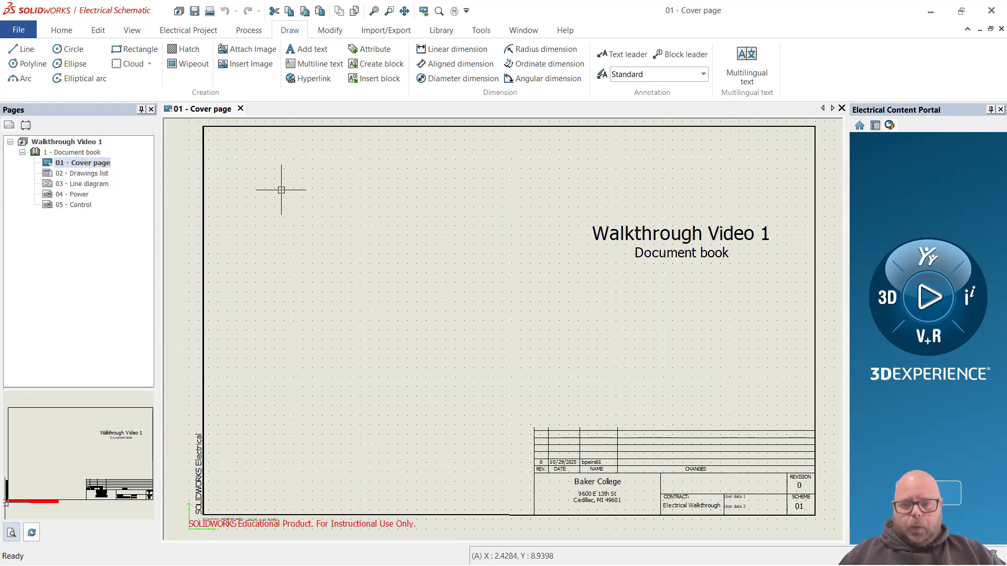
Open the 02 - Drawings list page and examine its table of document book drawings.
double_click(96, 173)
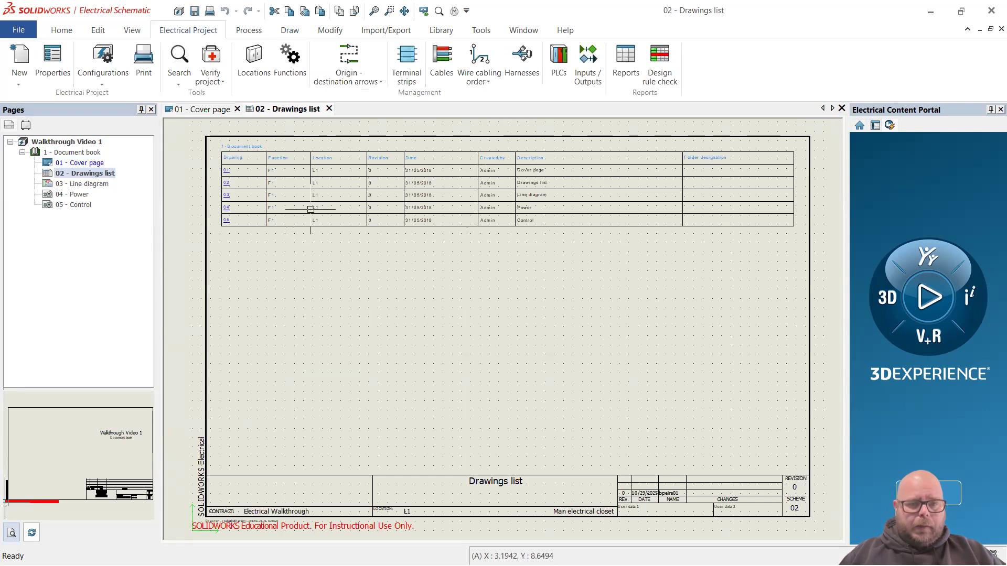
scroll(225, 162, "up", 2)
scroll(221, 162, "up", 1)
scroll(221, 162, "up", 1)
scroll(217, 168, "down", 2)
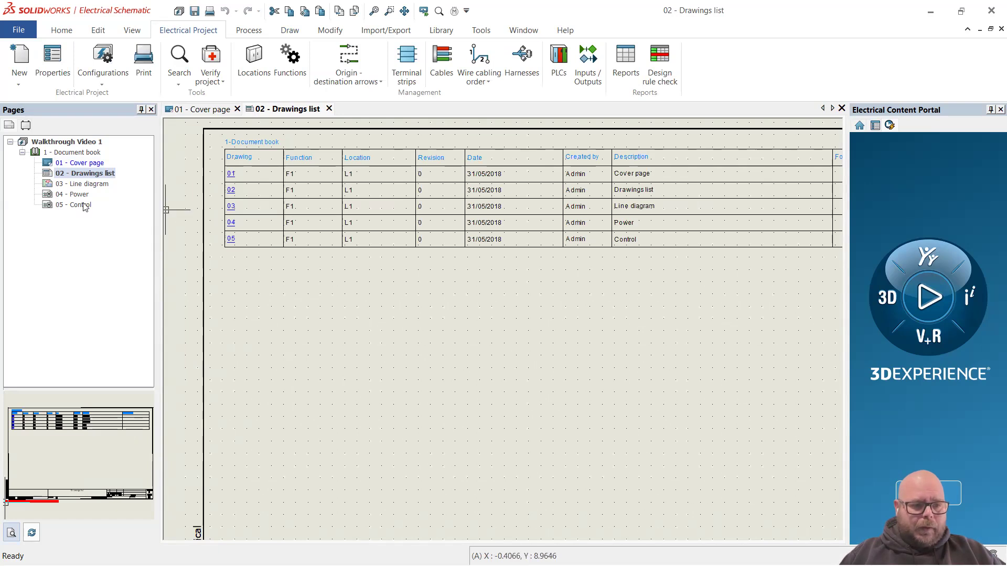
Browse the page entries in the document book and switch between the open Cover page and Drawings list.
left_click(79, 165)
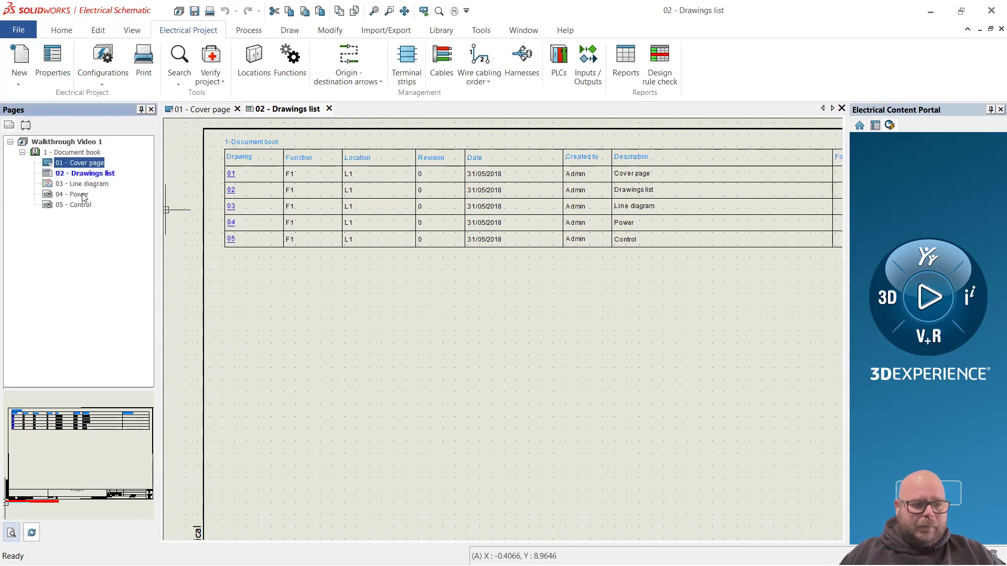
key("Down")
key("Down")
key("Down")
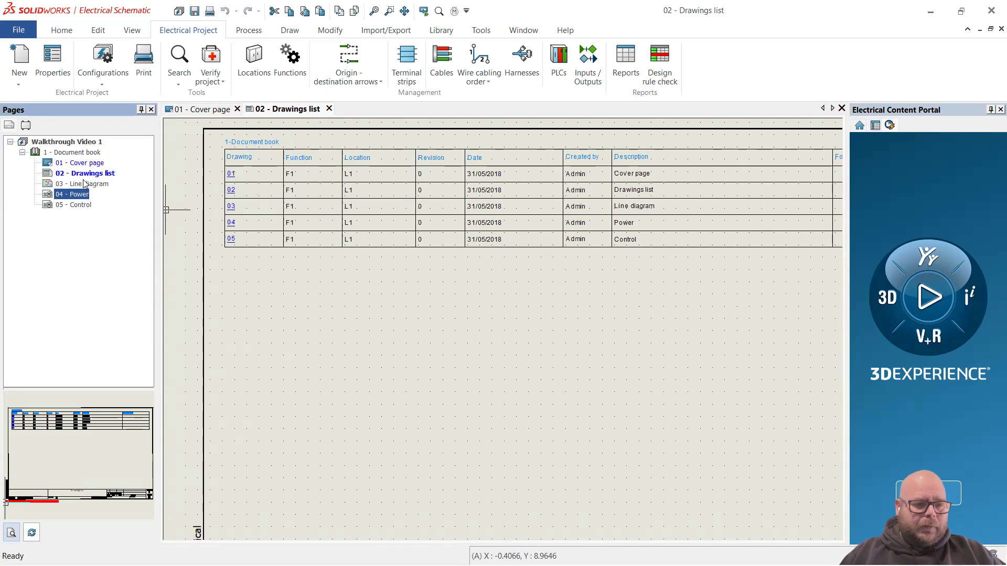
key("Up")
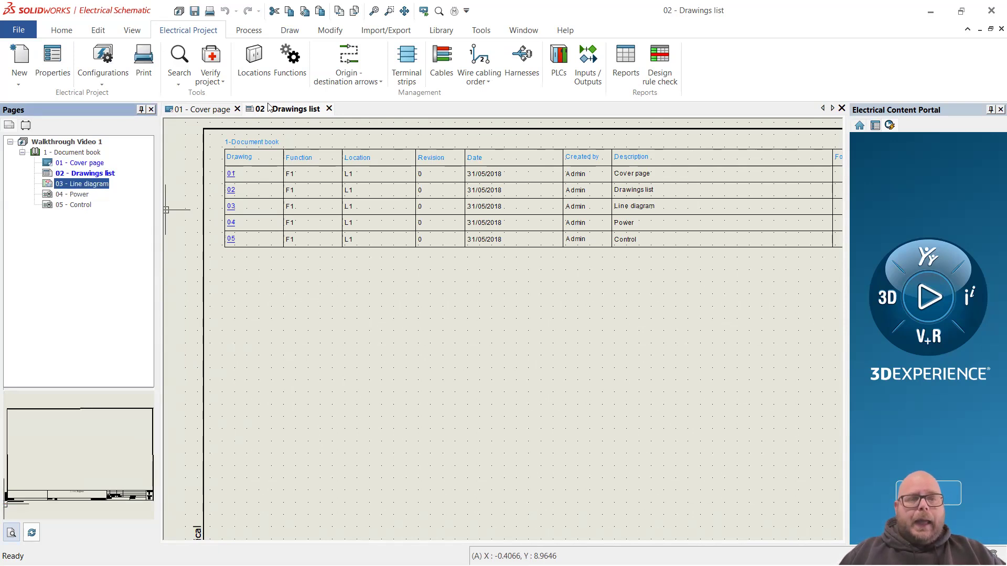
left_click(201, 109)
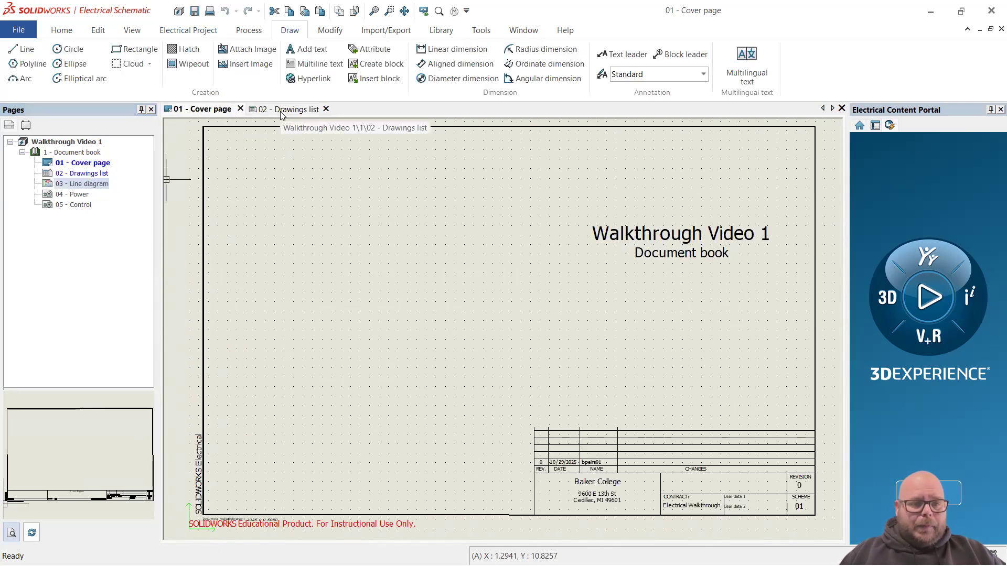
left_click(281, 112)
left_click(210, 112)
left_click(262, 114)
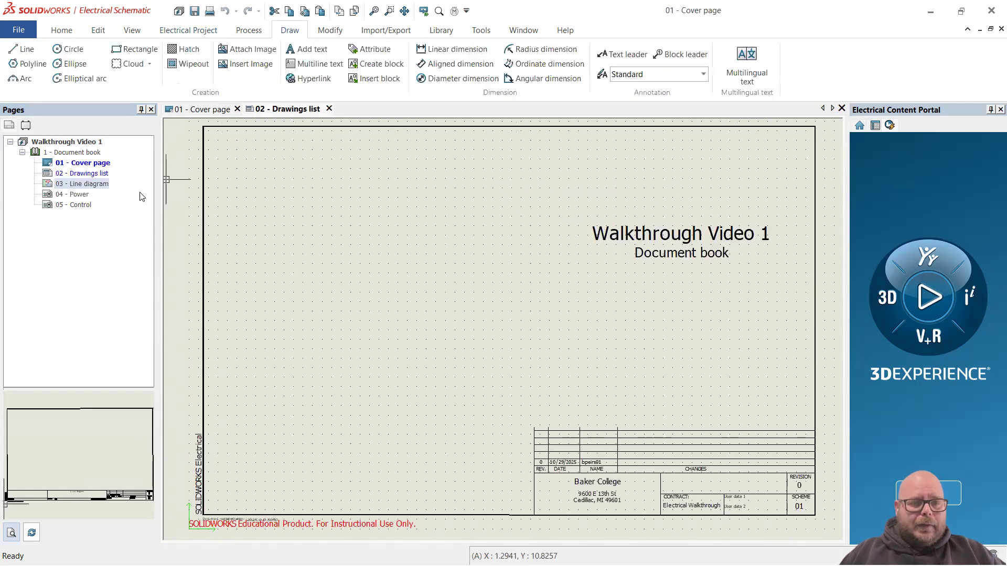
Open the 03 - Line diagram drawing and examine the location and revision details in its title block.
double_click(101, 184)
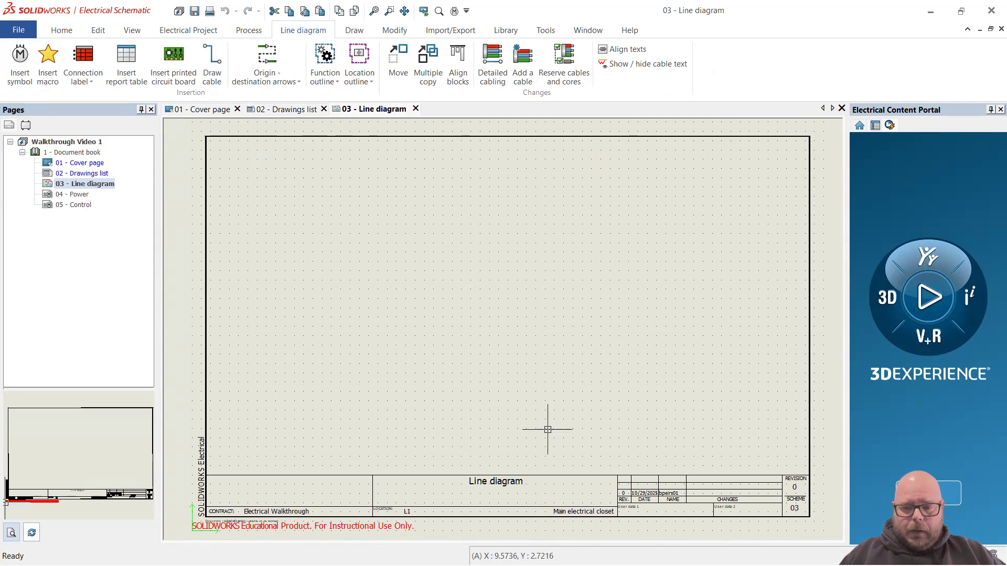
scroll(685, 510, "up", 3)
scroll(685, 510, "up", 2)
scroll(676, 498, "down", 2)
scroll(403, 493, "up", 2)
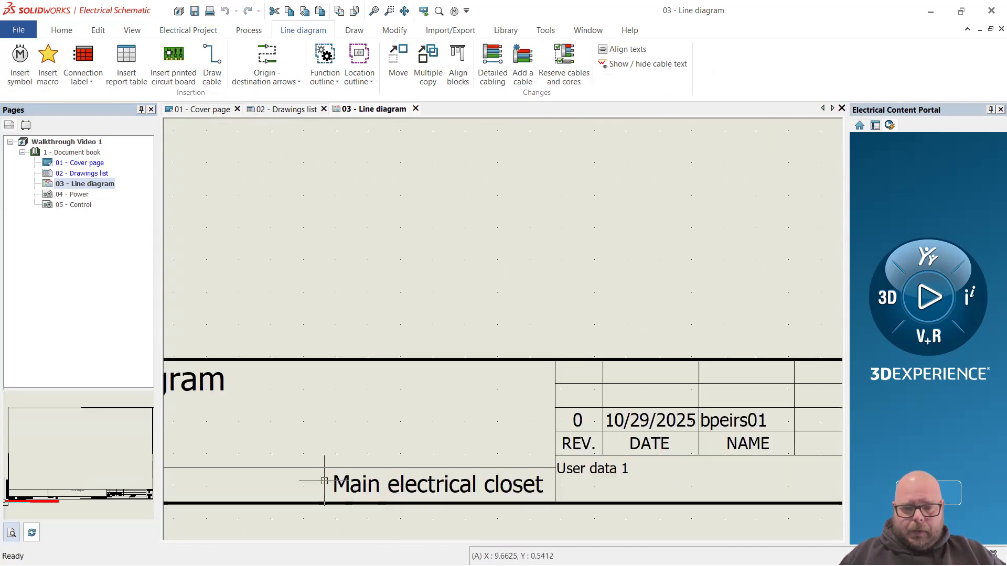
scroll(324, 481, "down", 2)
scroll(463, 479, "down", 2)
scroll(464, 478, "up", 1)
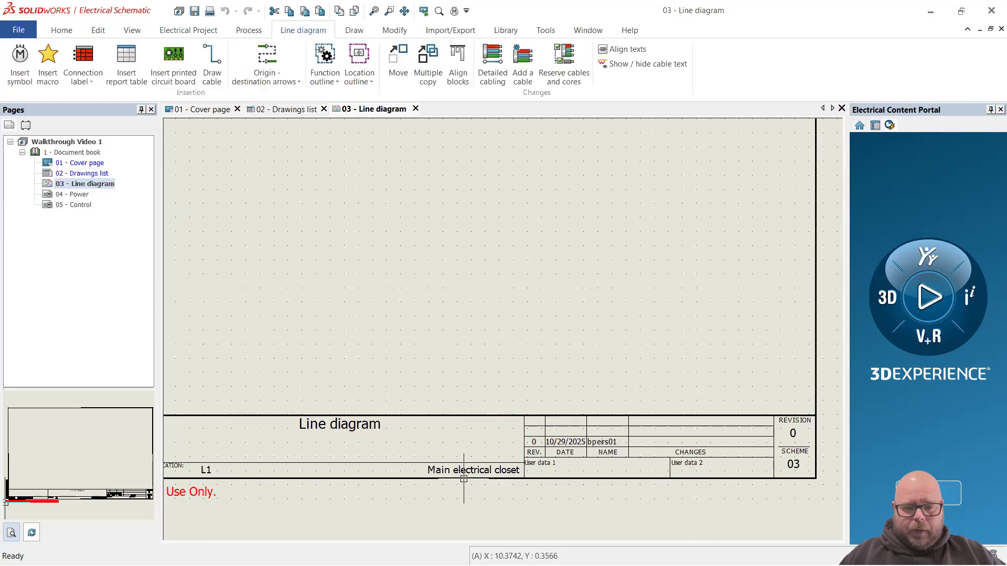
Review the drawing properties of the 03 - Line diagram page and close them without changes.
right_click(94, 187)
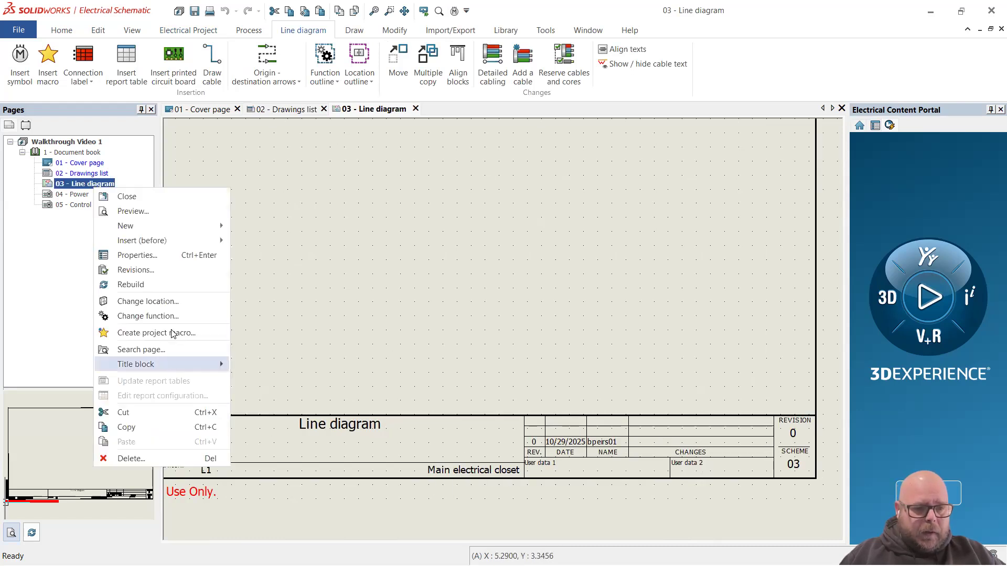
left_click(181, 255)
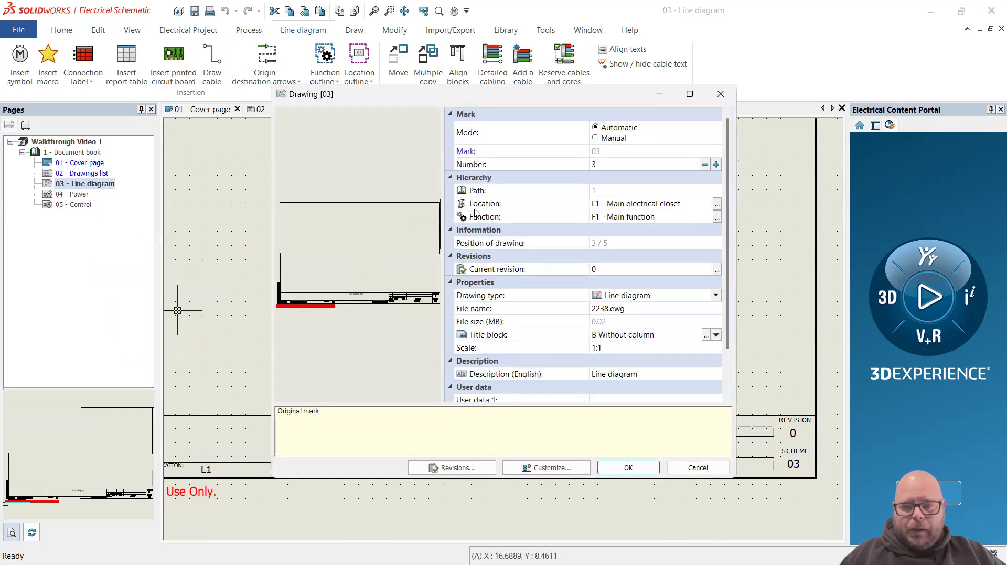
scroll(500, 321, "down", 3)
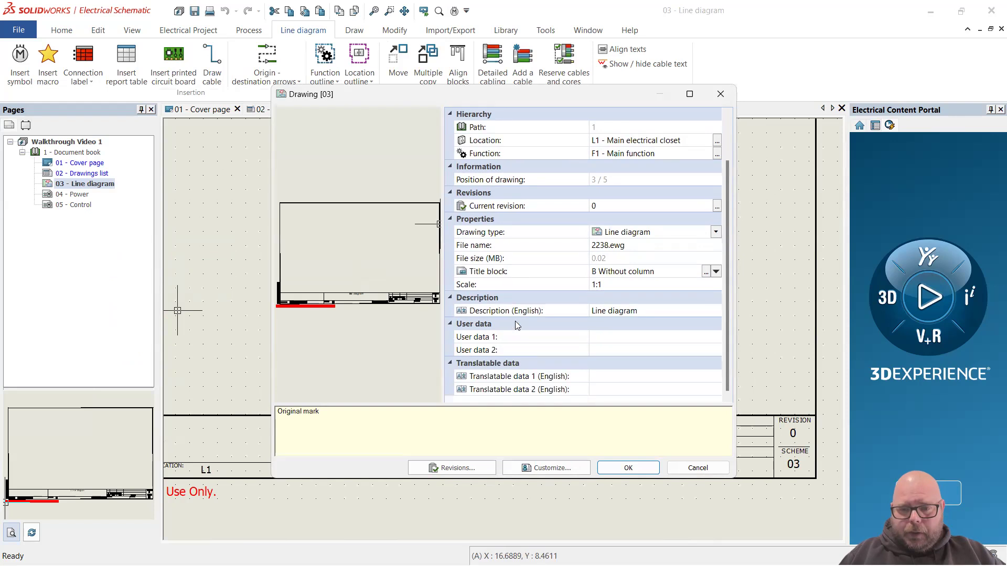
scroll(577, 273, "up", 3)
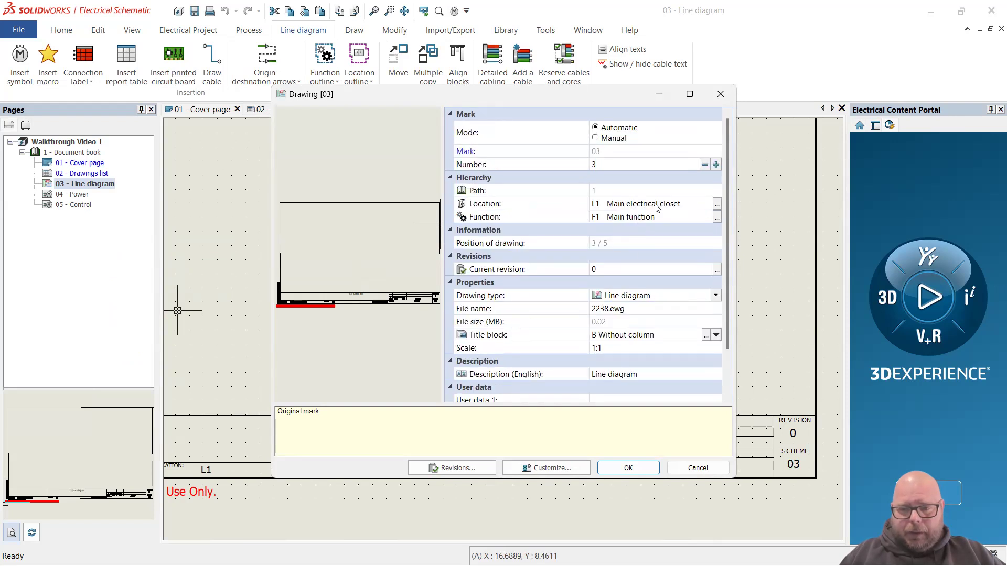
left_click(722, 96)
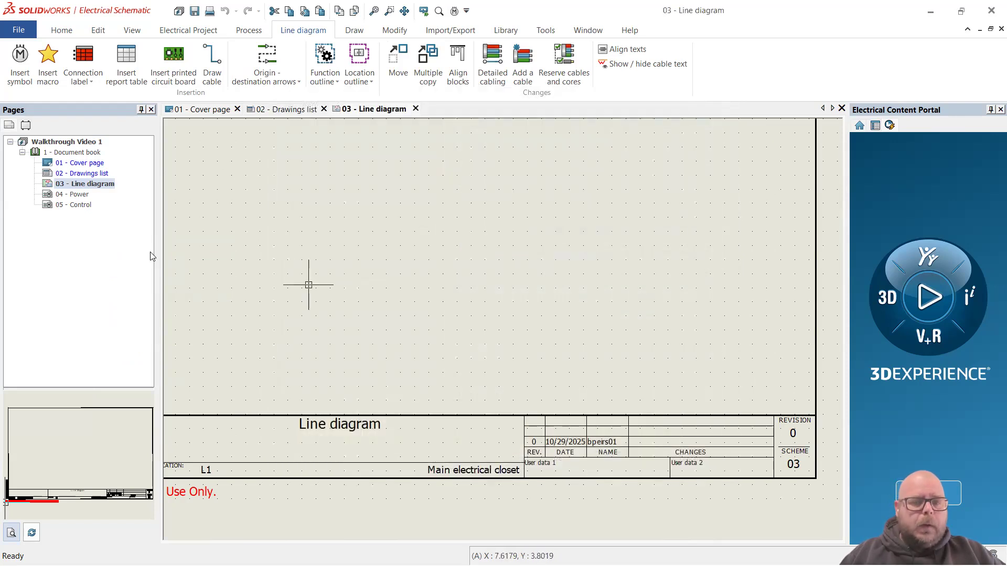
Open the 04 - Power schematic drawing from the document book.
scroll(571, 348, "down", 2)
scroll(571, 355, "down", 4)
scroll(481, 211, "up", 4)
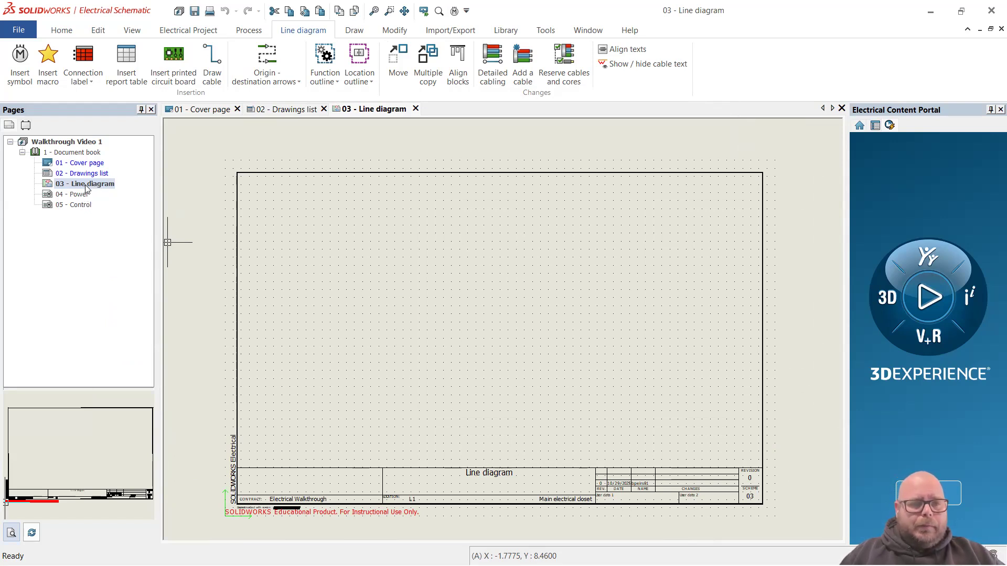
left_click(51, 196)
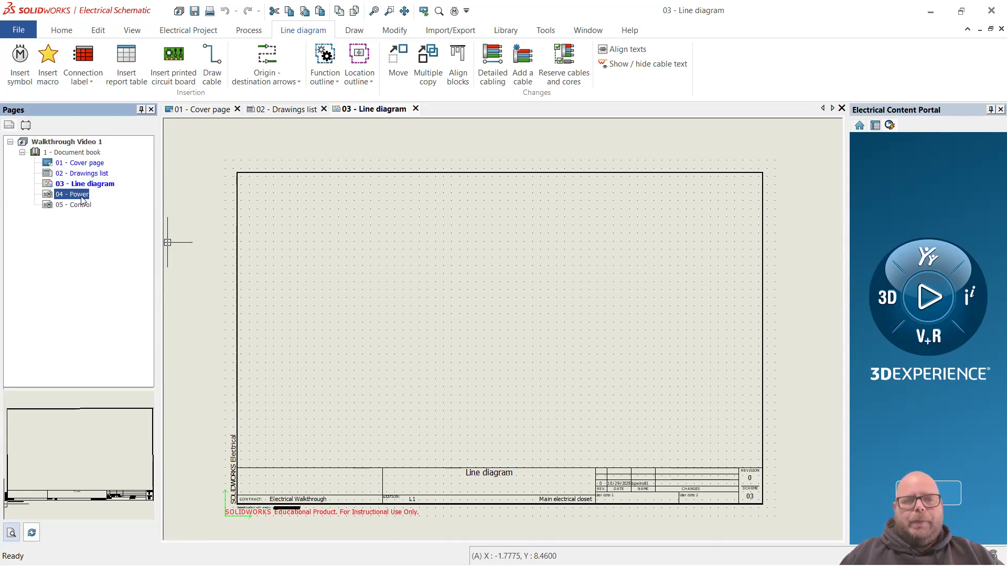
double_click(79, 195)
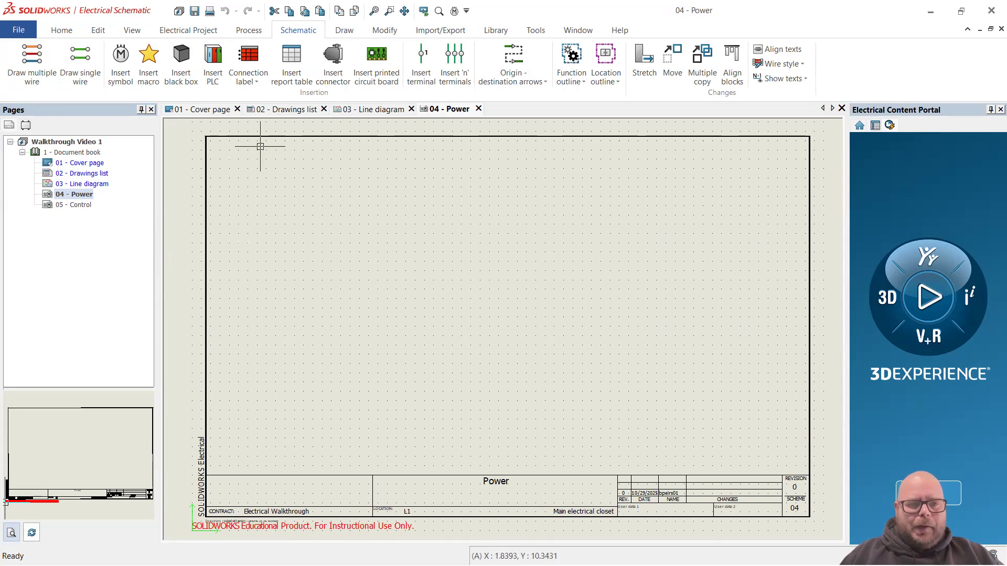
Close the Cover page, Drawings list and Line diagram drawings, keeping only 04 - Power open.
left_click(238, 110)
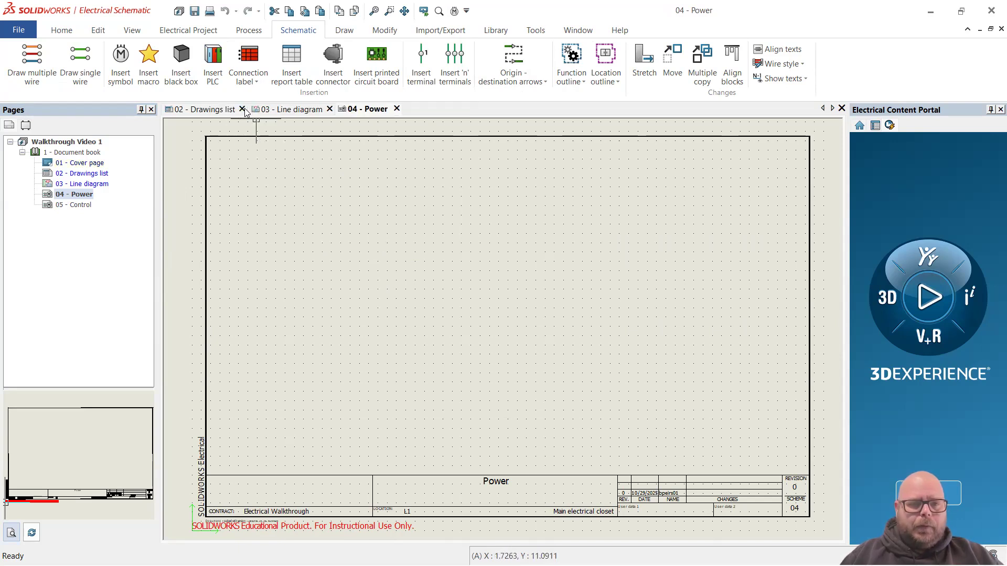
left_click(242, 110)
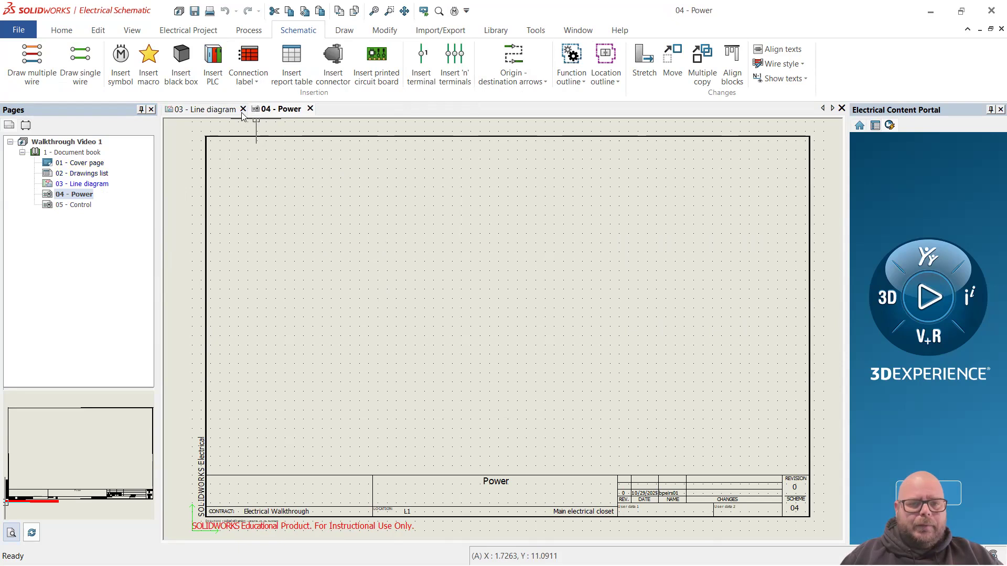
left_click(243, 109)
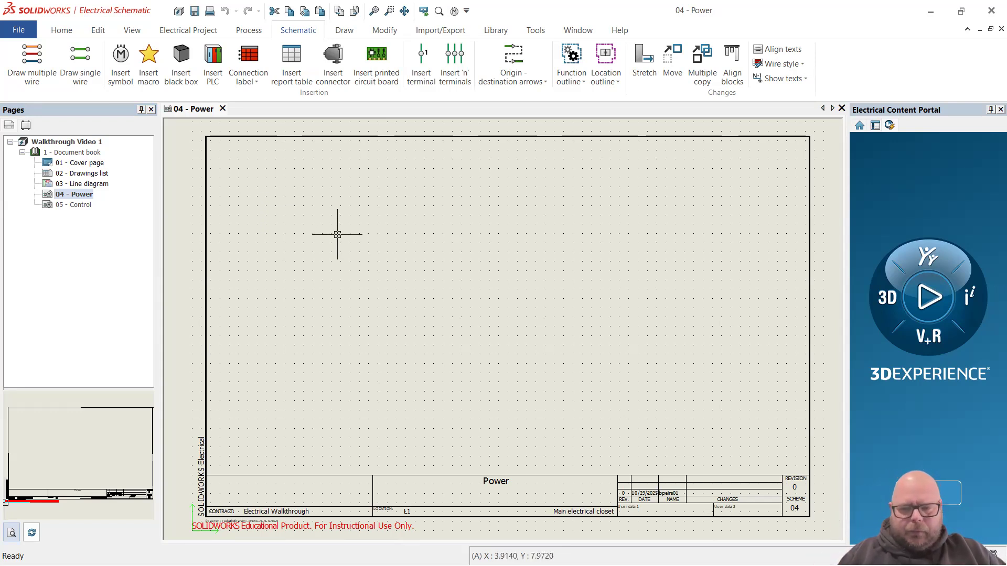
View the 05 - Control drawing, close it and return to the 04 - Power page.
left_click(86, 205)
key("Page_Down")
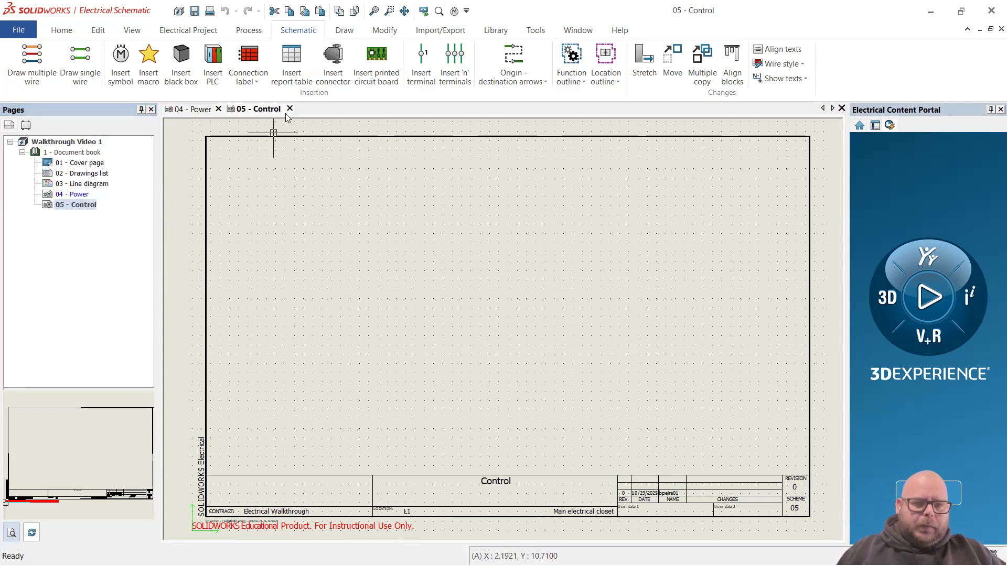
key("Page_Up")
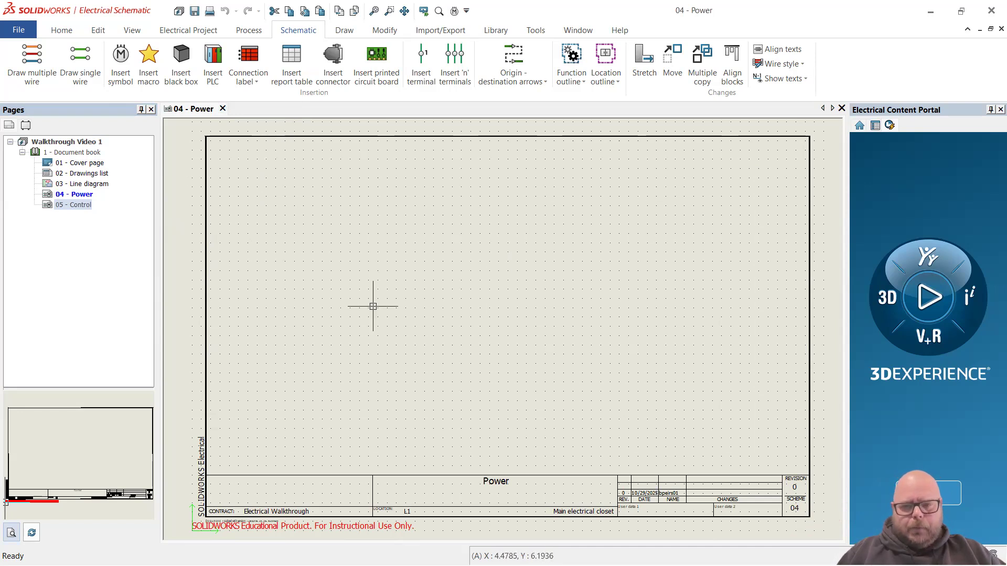
left_click(71, 195)
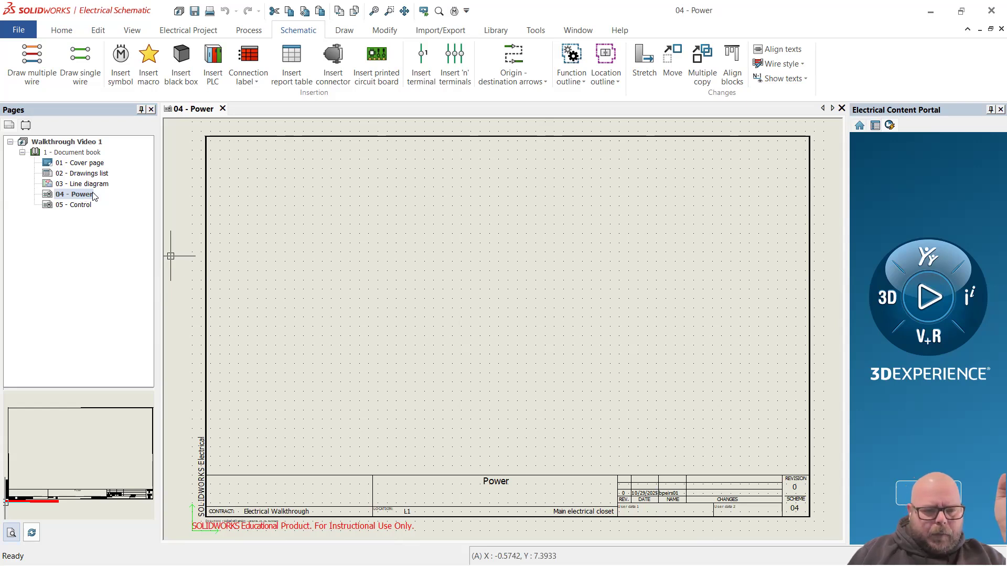
Start replacing the title block of the 04 - Power drawing and browse the ANSI A, B and D size title blocks.
right_click(76, 198)
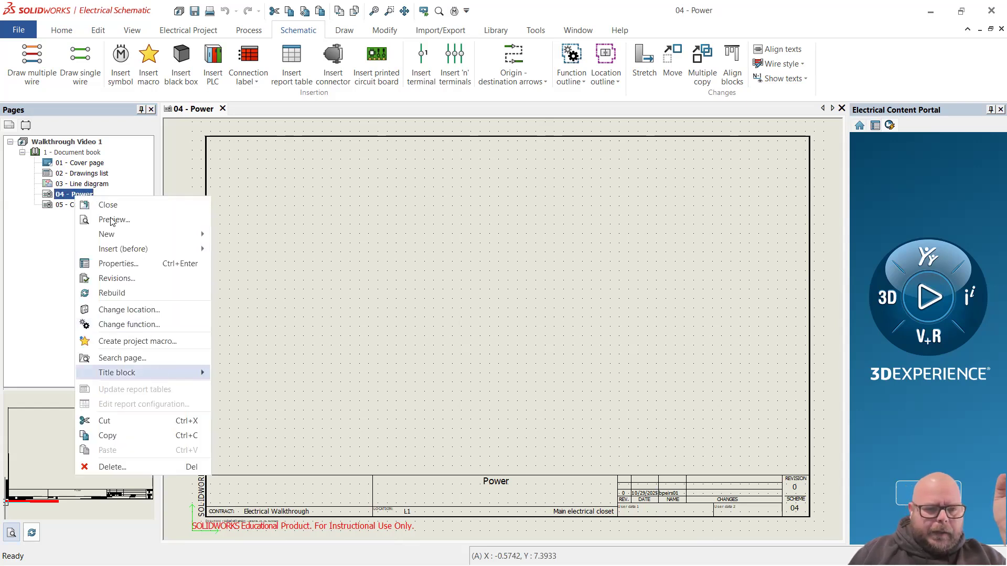
mouse_move(183, 377)
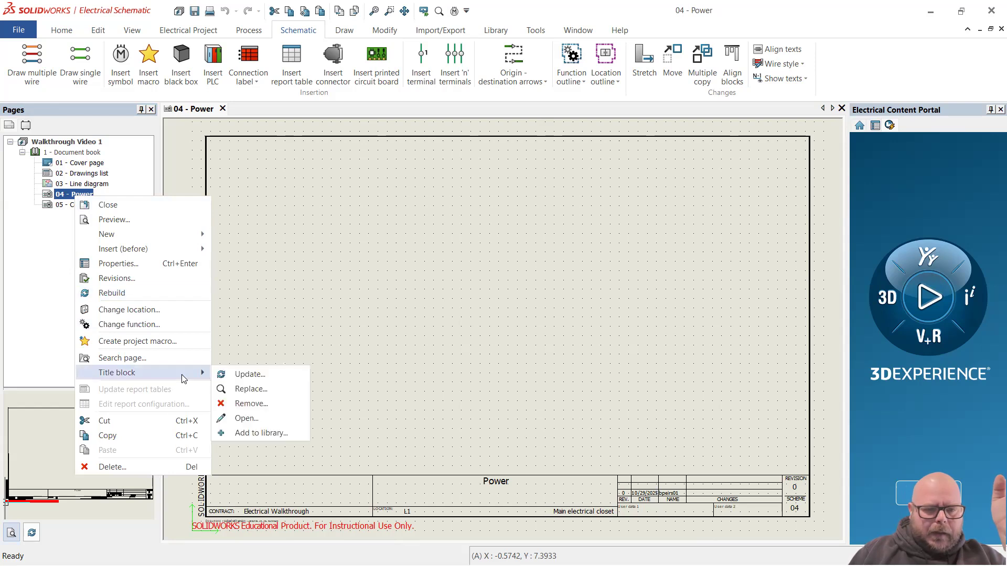
left_click(269, 391)
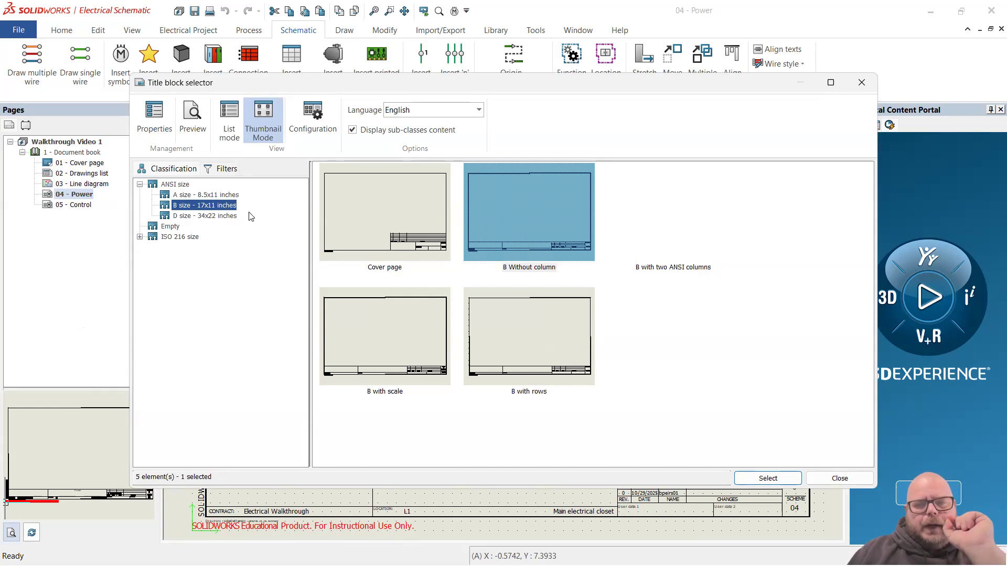
left_click(200, 197)
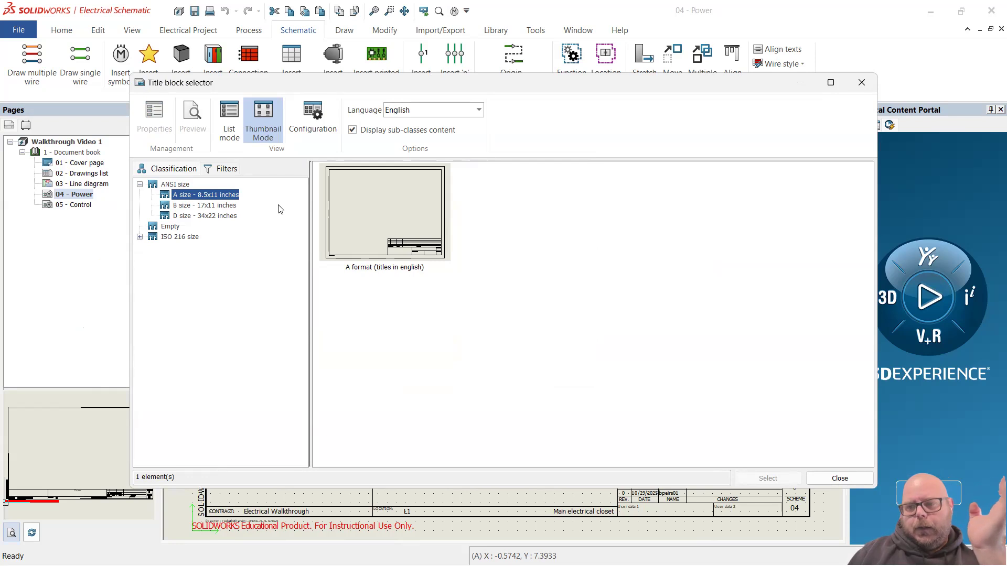
left_click(210, 207)
left_click(210, 217)
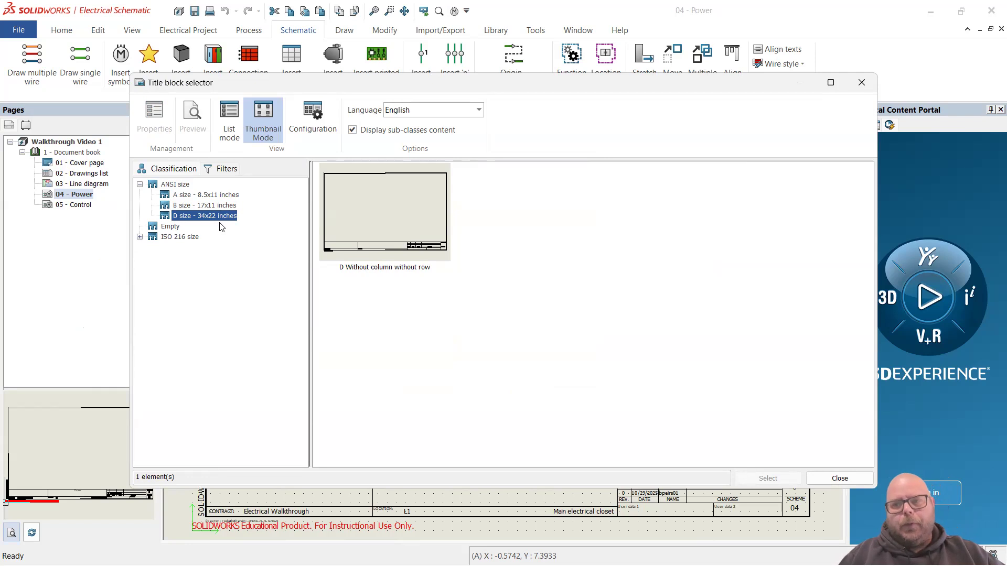
Apply the B size title block "B with two ANSI columns" to all identical drawings in the project and update the default title blocks.
left_click(225, 207)
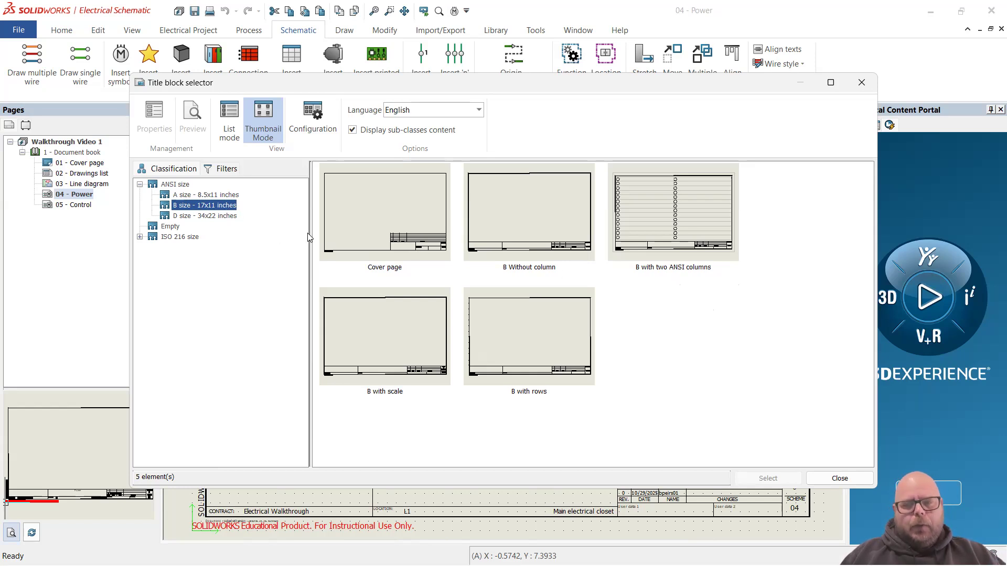
left_click(691, 246)
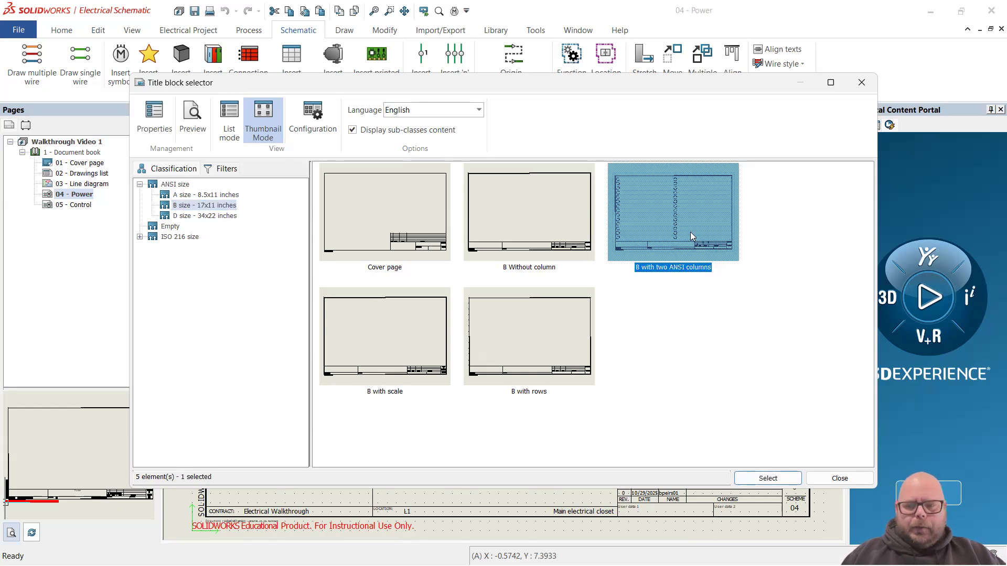
left_click(768, 478)
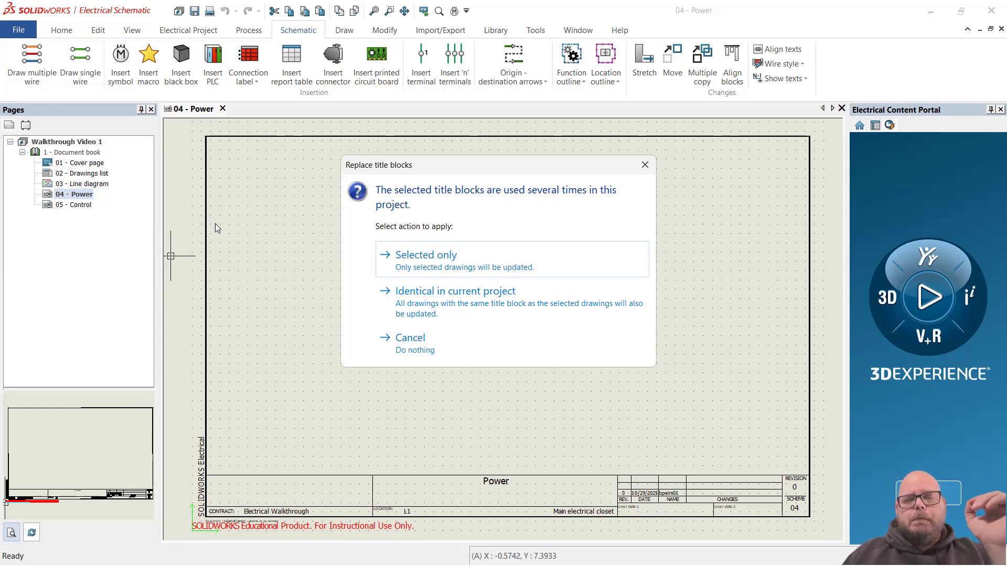
left_click(469, 303)
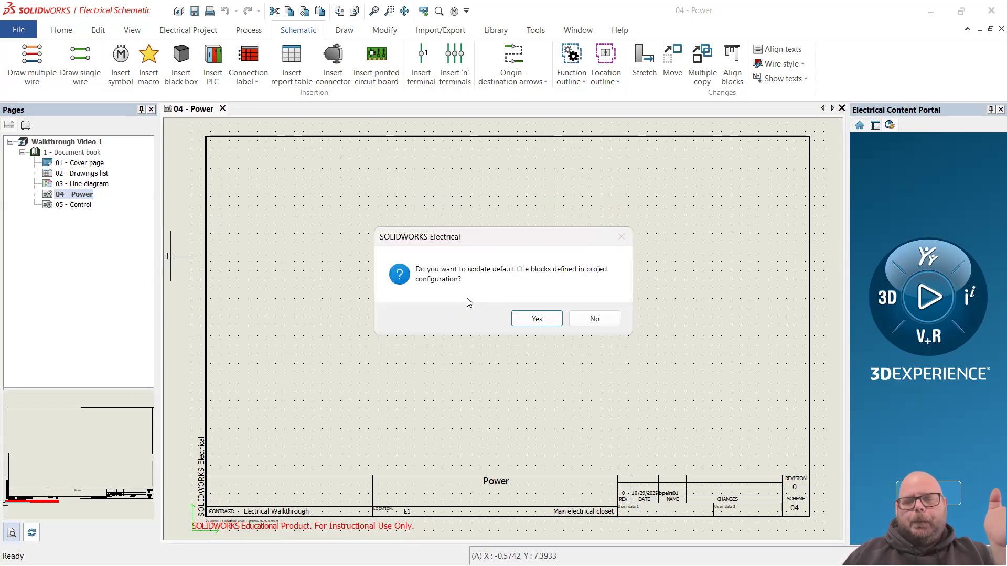
left_click(548, 323)
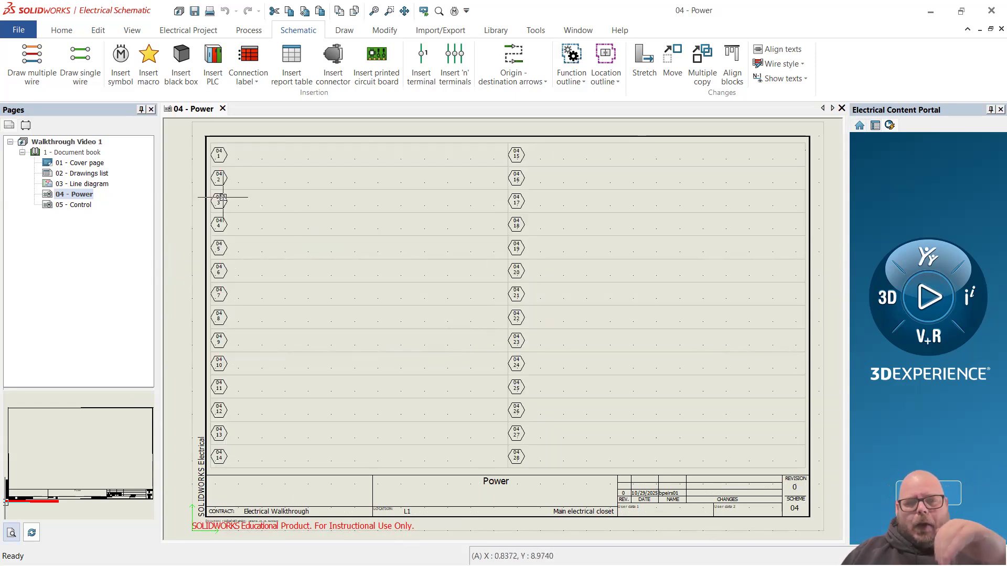
Examine the numbered line references in both columns of the 04 - Power sheet.
scroll(193, 173, "up", 2)
scroll(209, 167, "down", 4)
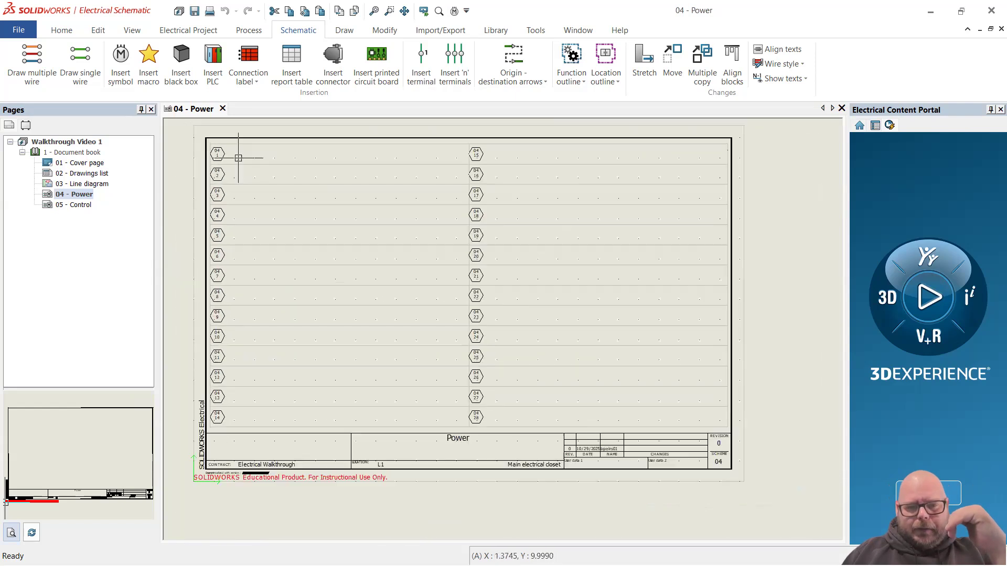
scroll(210, 131, "up", 5)
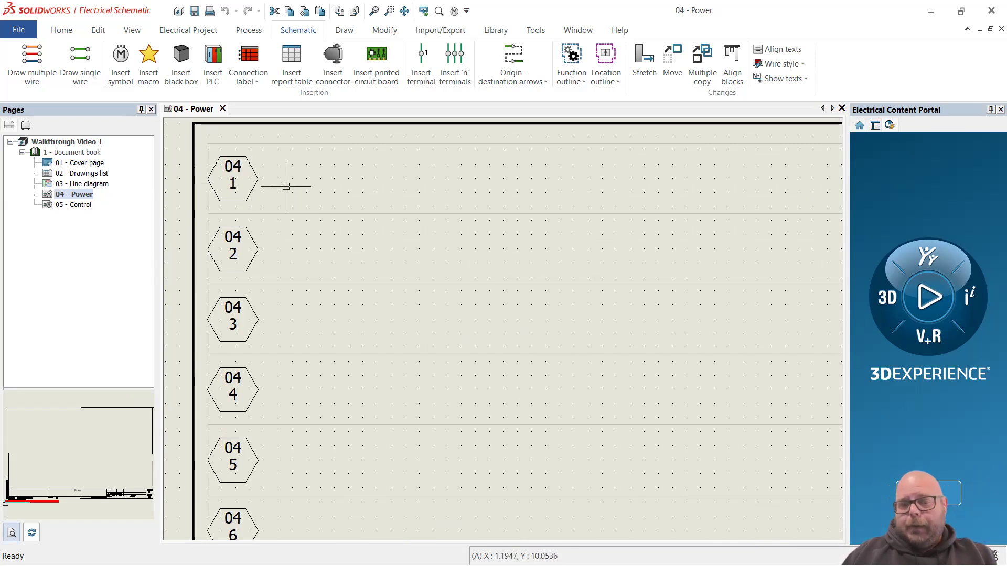
scroll(275, 190, "down", 5)
scroll(487, 369, "up", 4)
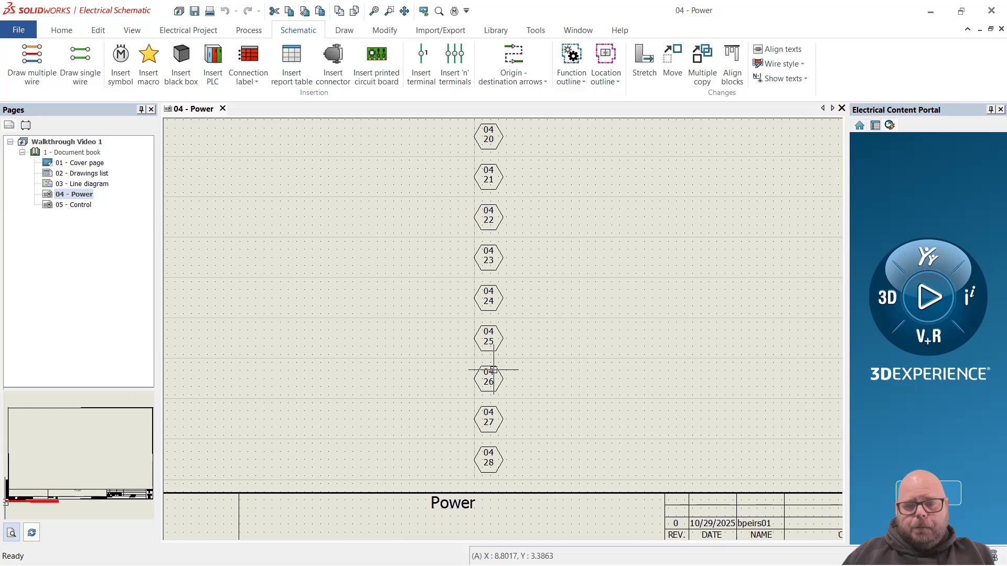
scroll(495, 382, "down", 5)
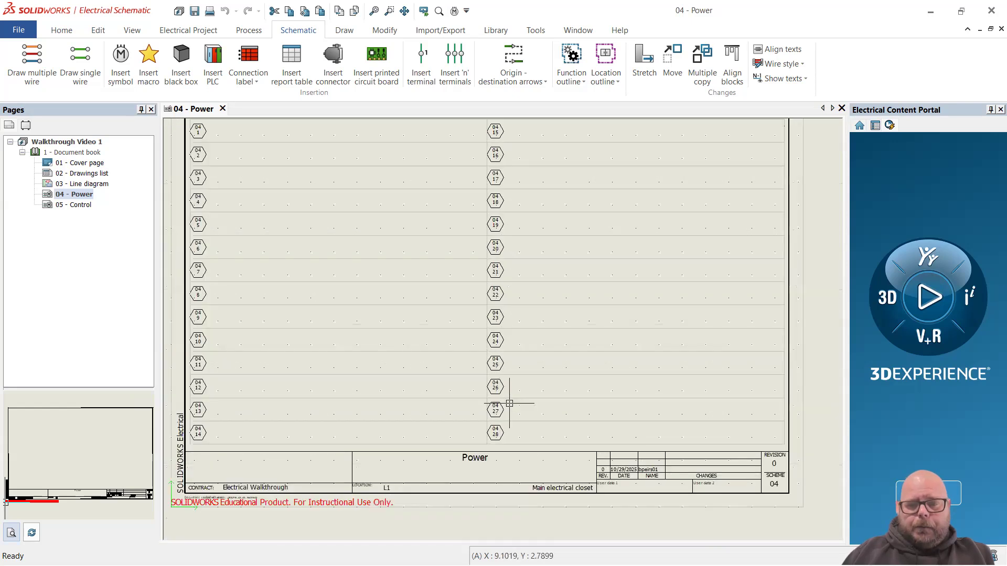
scroll(258, 180, "up", 4)
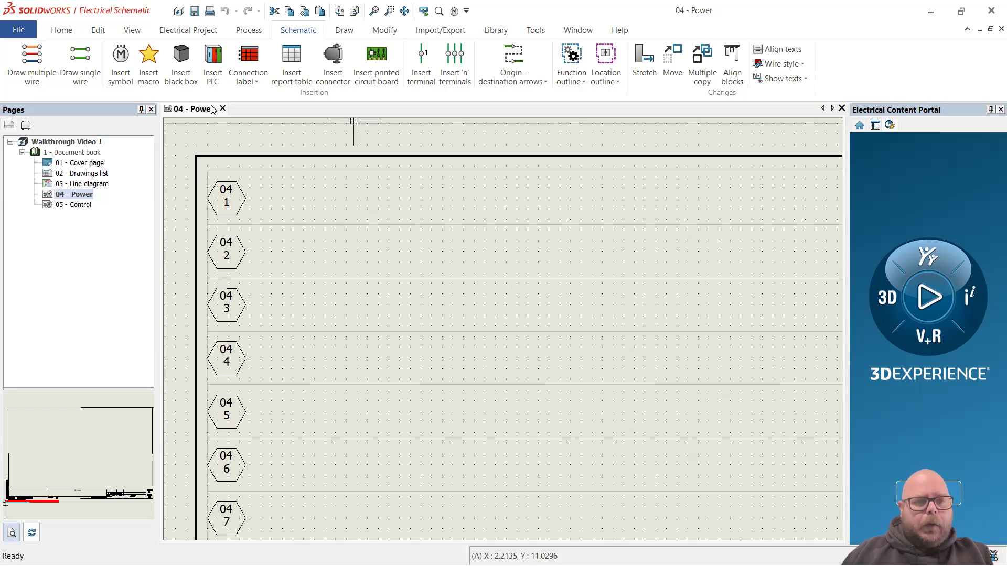
Draw a horizontal single 12V DC wire along line 1 of the first column.
left_click(80, 56)
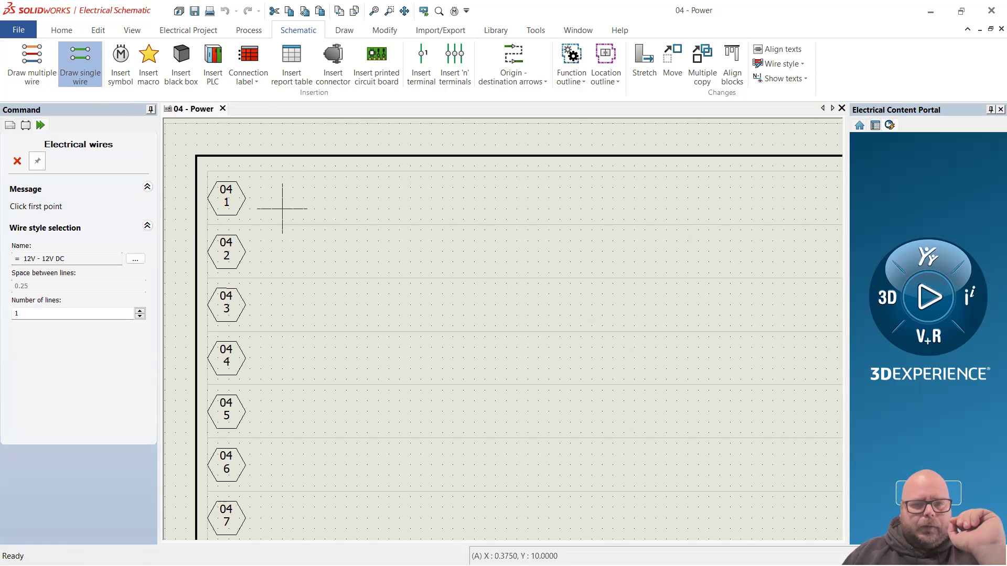
left_click(314, 197)
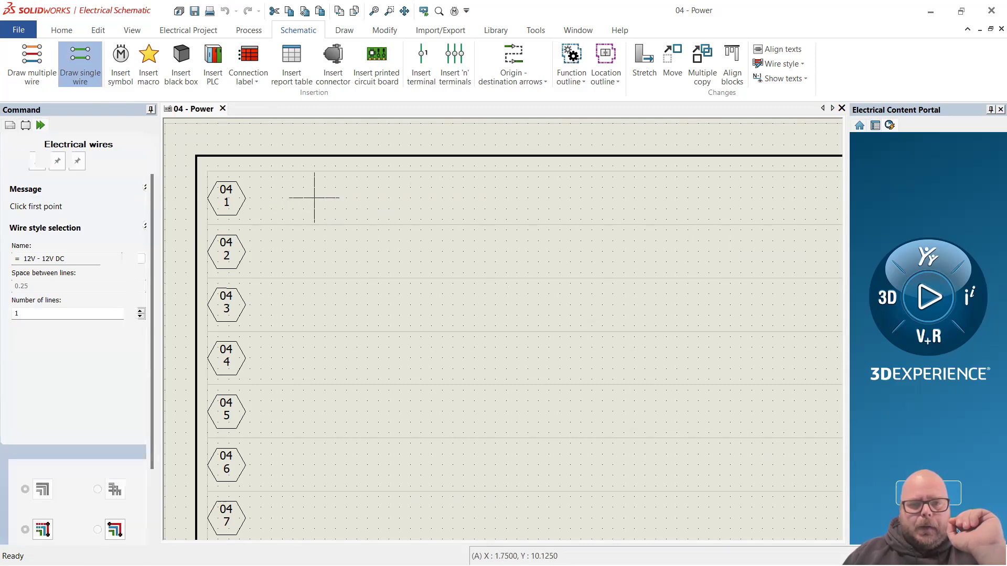
left_click(644, 208)
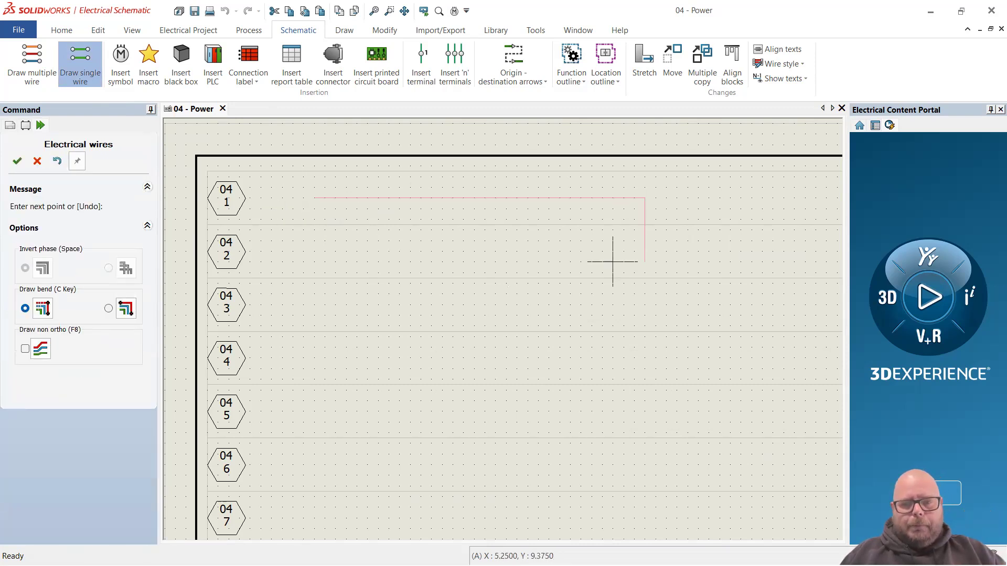
key("Escape")
Draw another horizontal single 12V DC wire along line 15 of the second column.
scroll(378, 233, "down", 9)
scroll(610, 221, "up", 6)
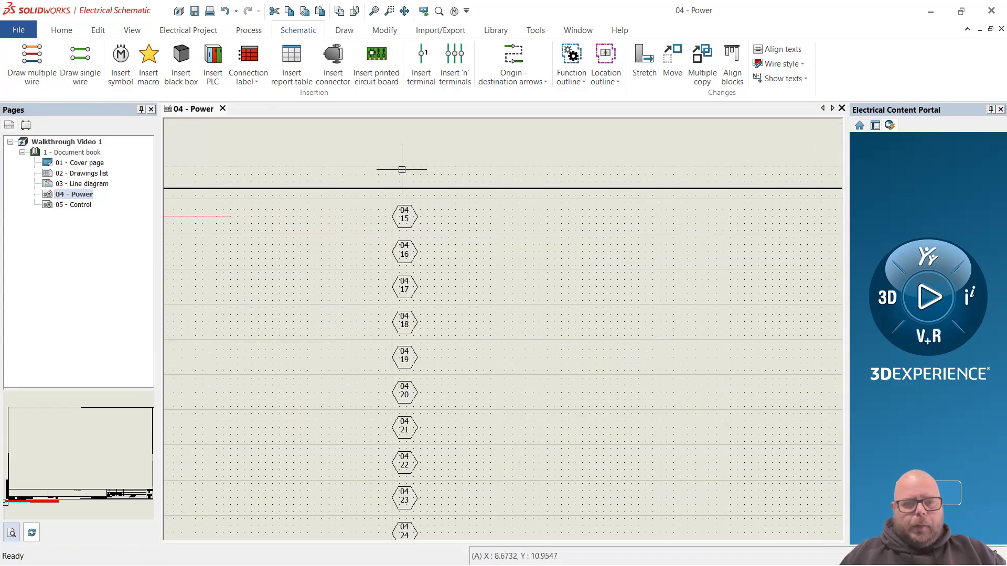
left_click(80, 60)
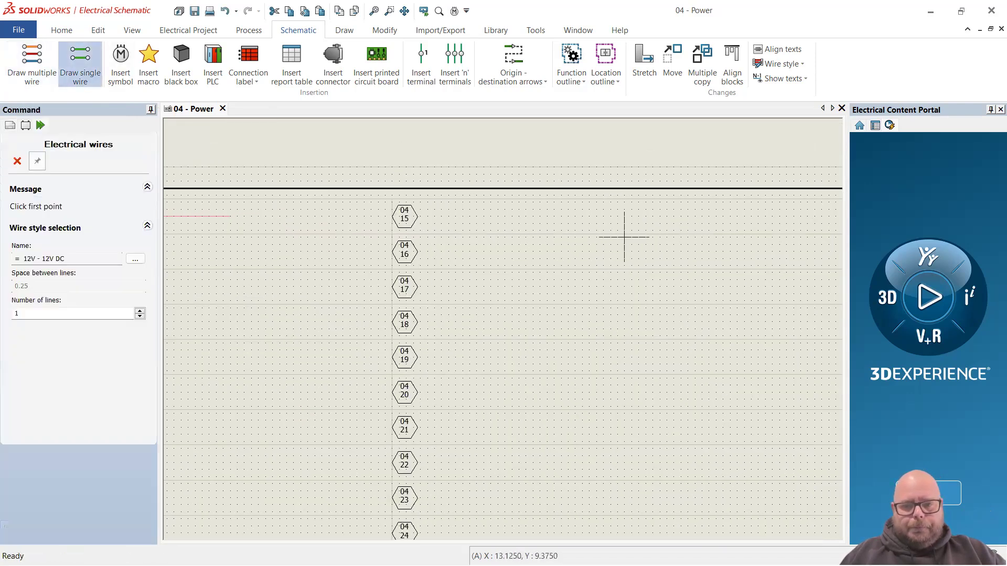
left_click(532, 216)
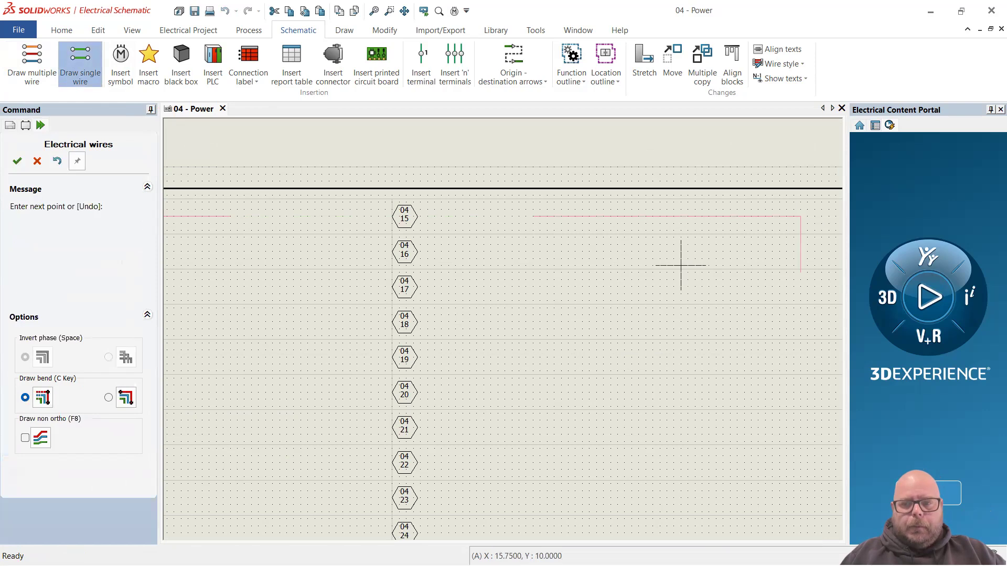
key("Escape")
Number the new wires without modifying existing numbers, and inspect the wire numbers on the sheet.
scroll(679, 273, "down", 4)
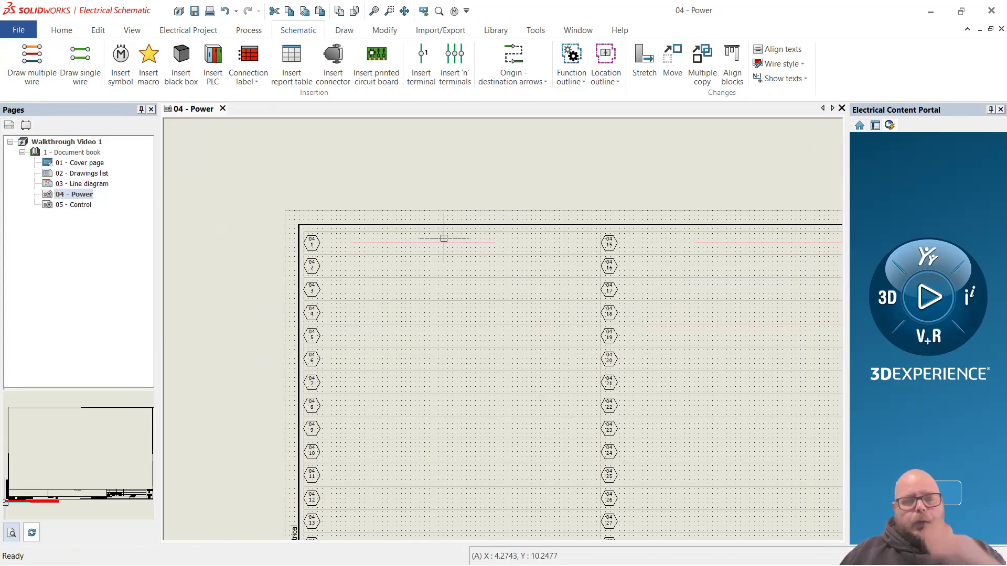
scroll(443, 235, "down", 2)
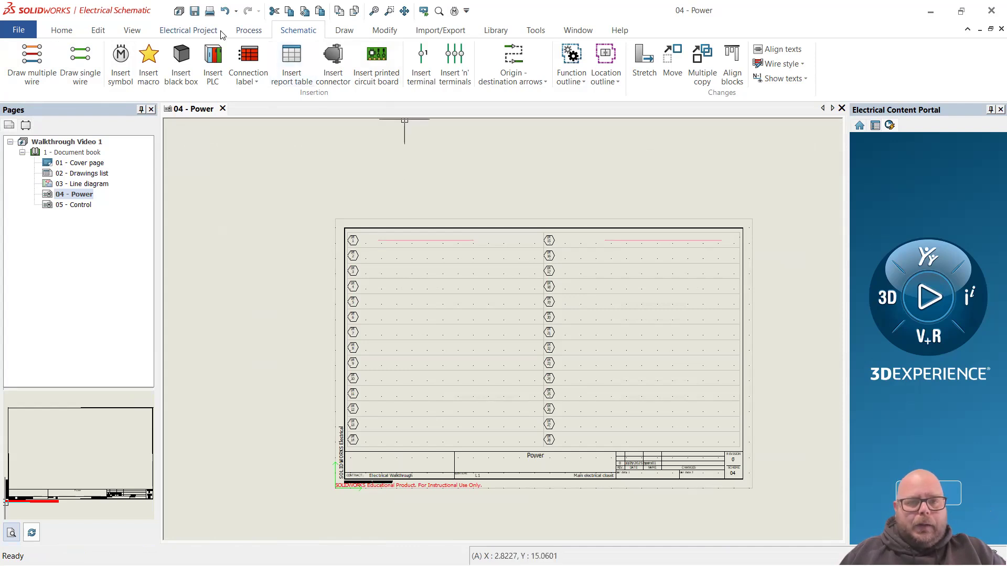
left_click(189, 33)
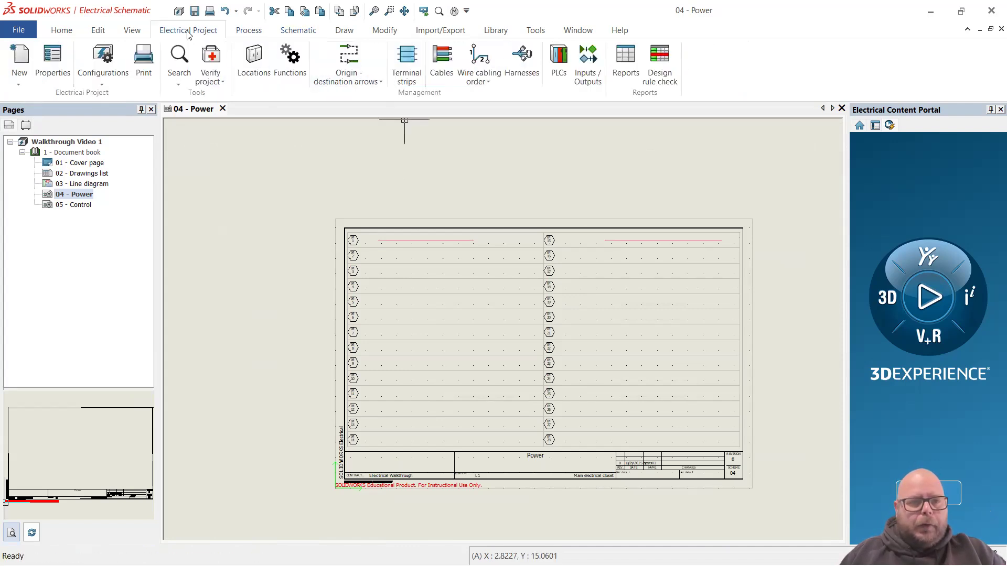
left_click(250, 32)
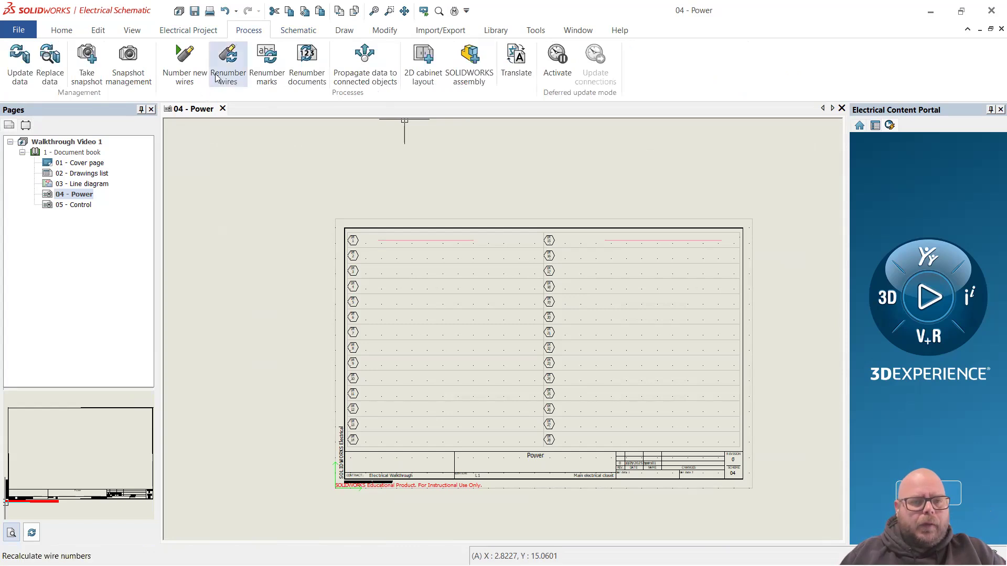
left_click(185, 62)
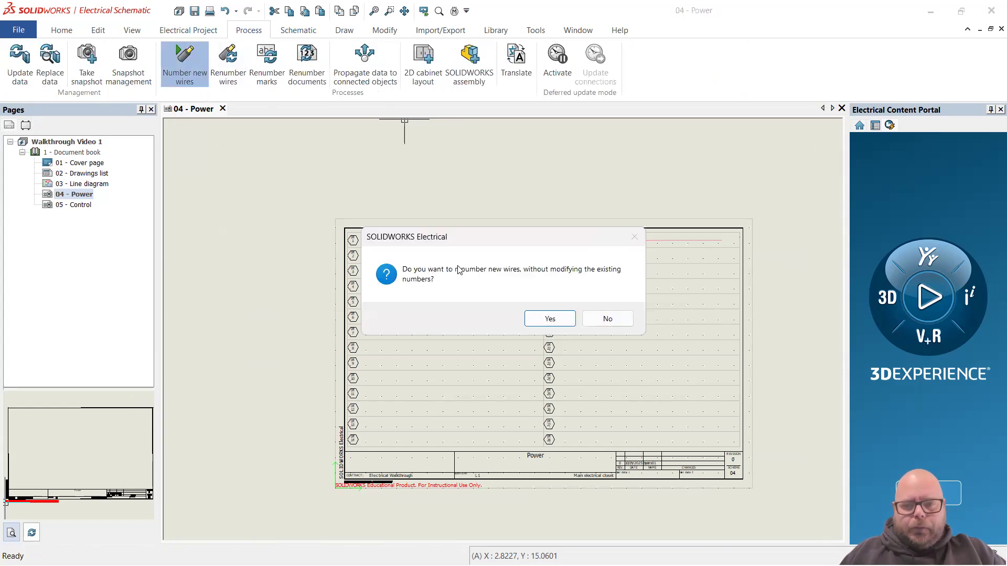
left_click(550, 319)
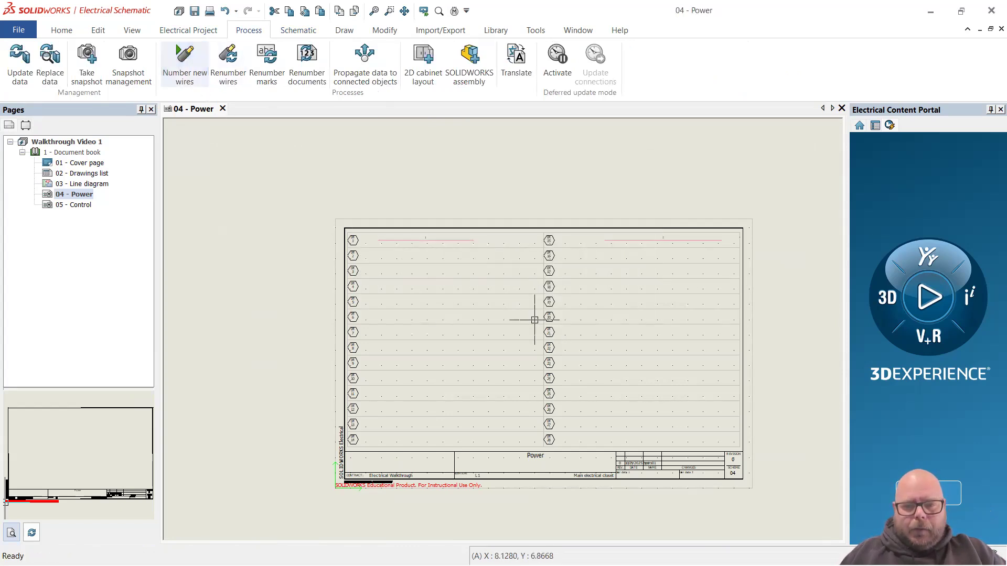
scroll(445, 246, "up", 3)
scroll(443, 244, "up", 5)
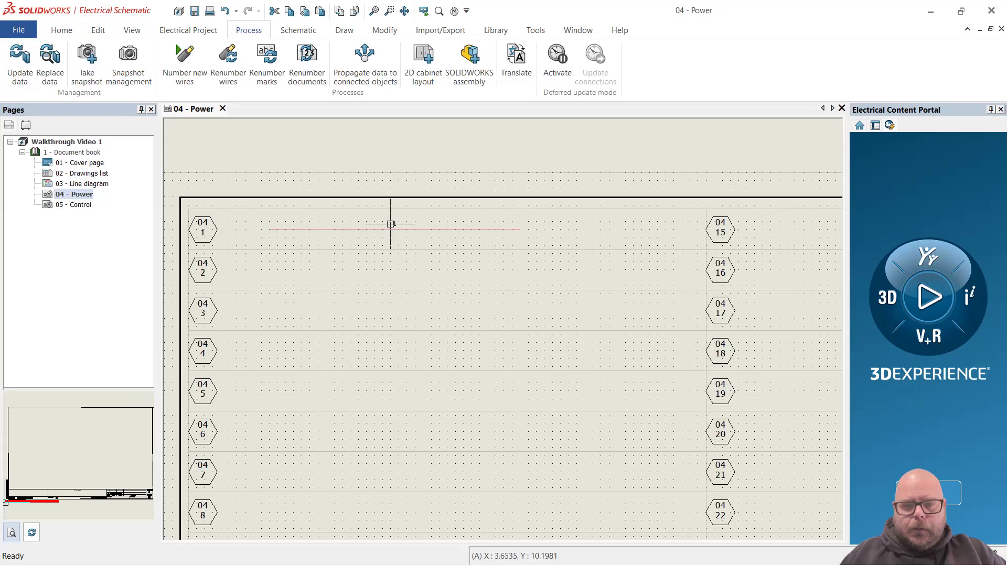
scroll(378, 218, "down", 4)
scroll(380, 221, "down", 1)
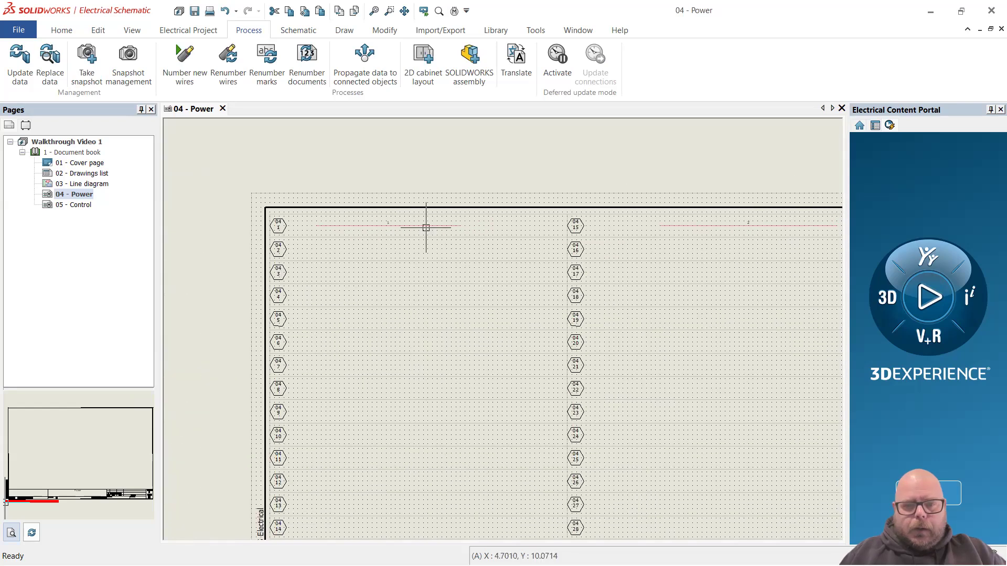
Delete the two test wires on lines 1 and 15.
scroll(426, 226, "up", 4)
left_click(439, 222)
scroll(414, 256, "down", 6)
scroll(693, 265, "up", 2)
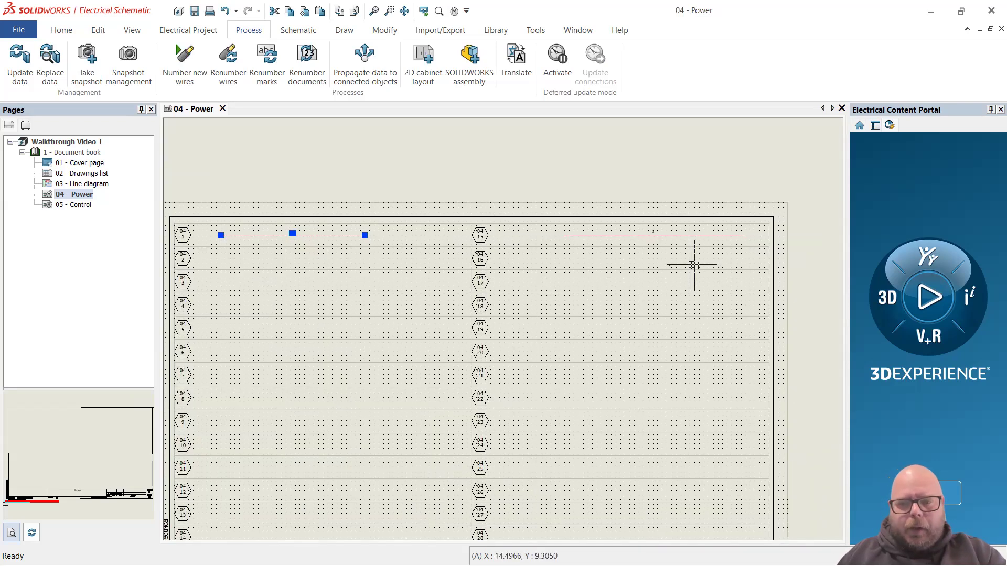
scroll(693, 265, "up", 2)
key("Delete")
left_click(580, 225)
key("Delete")
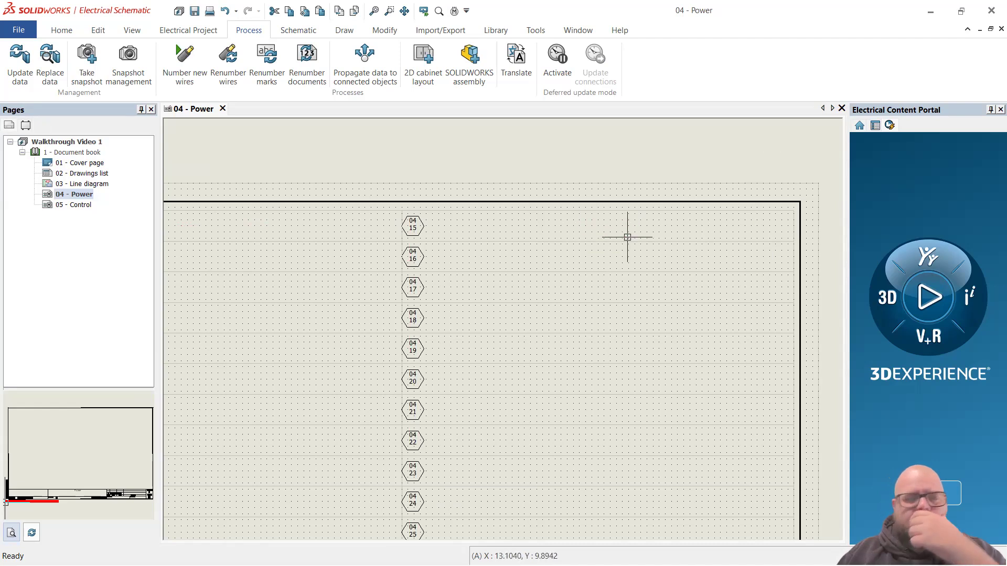
Review the electrical wire styles available for the wire command and select N L1 L2 L3, each phase with a color.
scroll(627, 237, "down", 2)
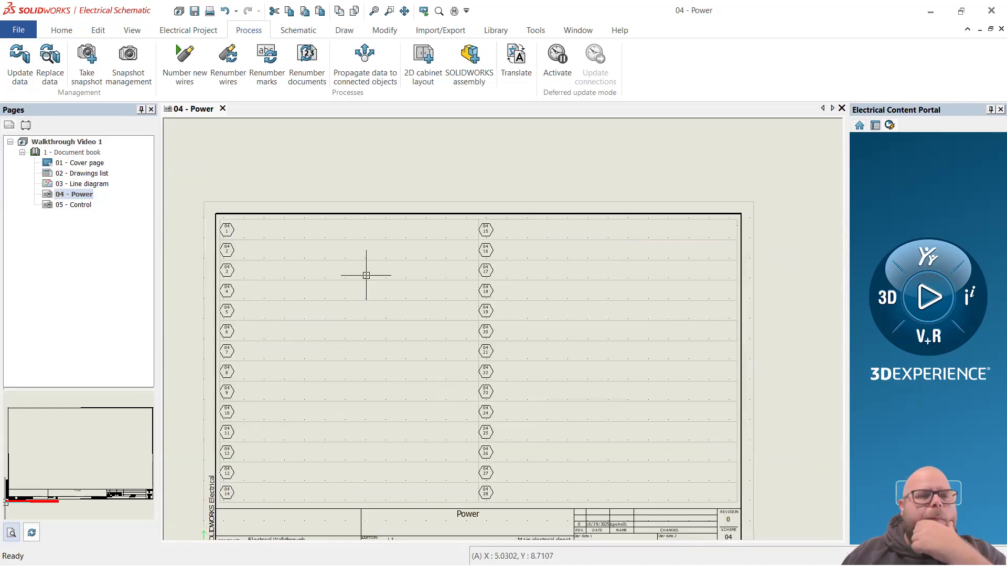
left_click(297, 30)
left_click(87, 70)
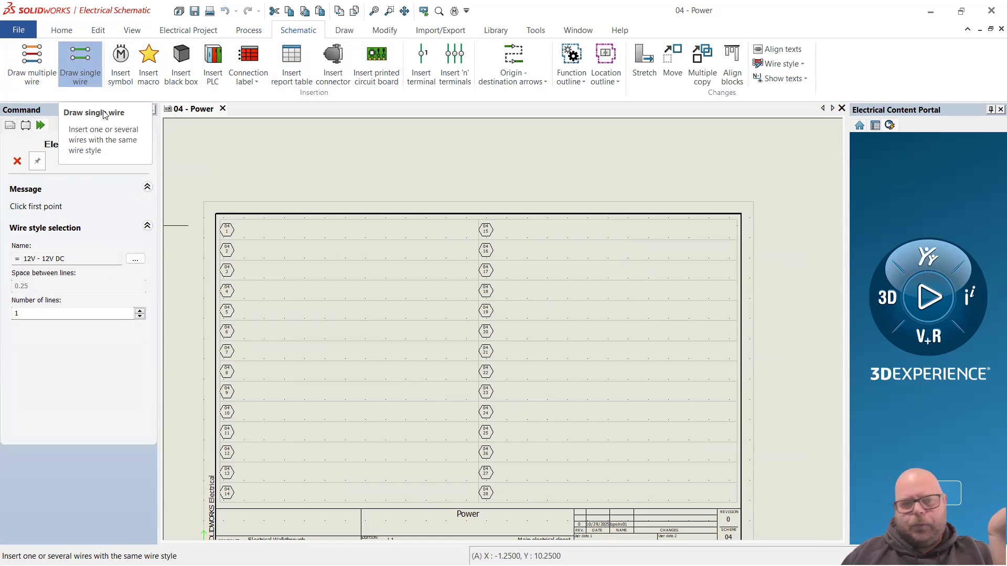
left_click(143, 259)
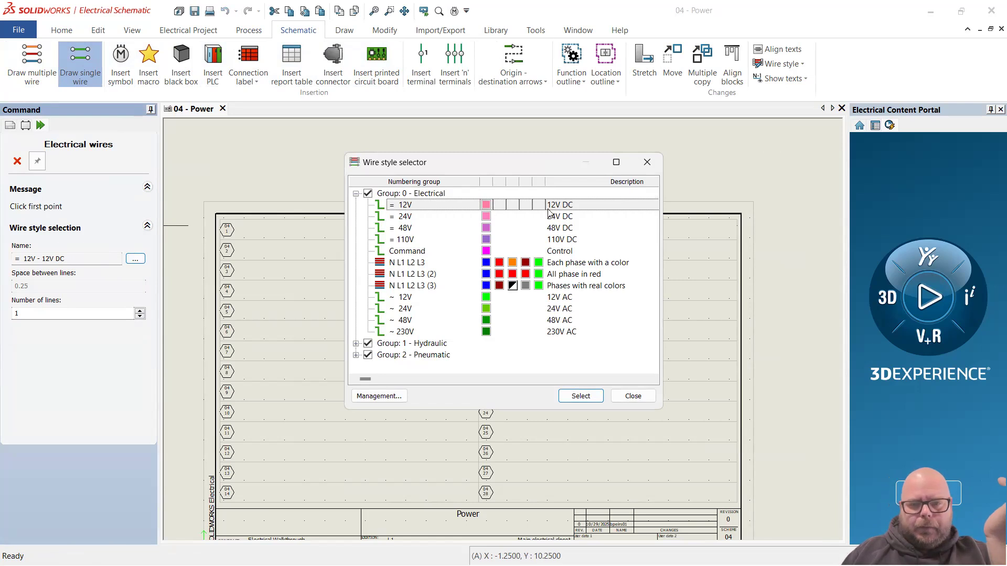
left_click(568, 208)
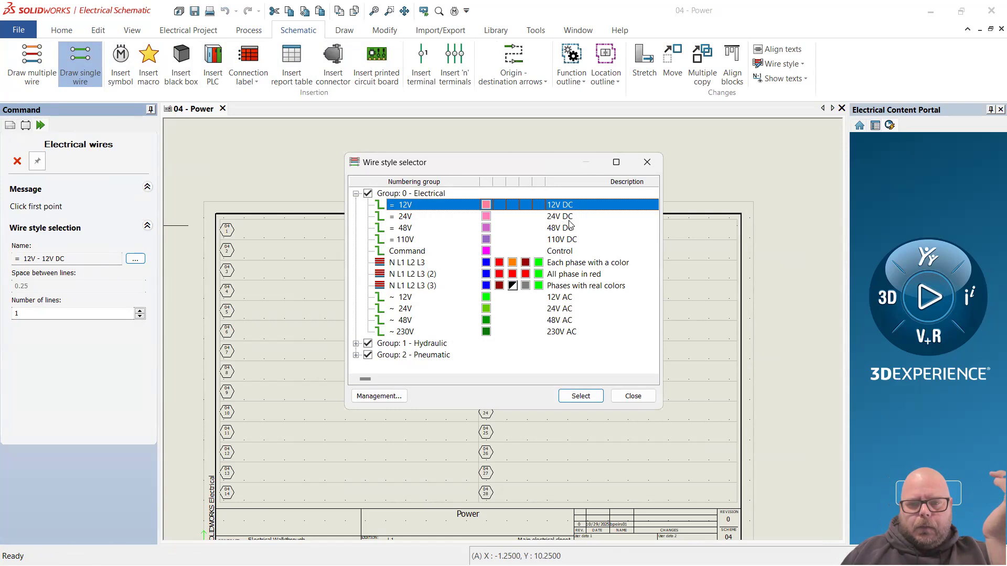
left_click(572, 221)
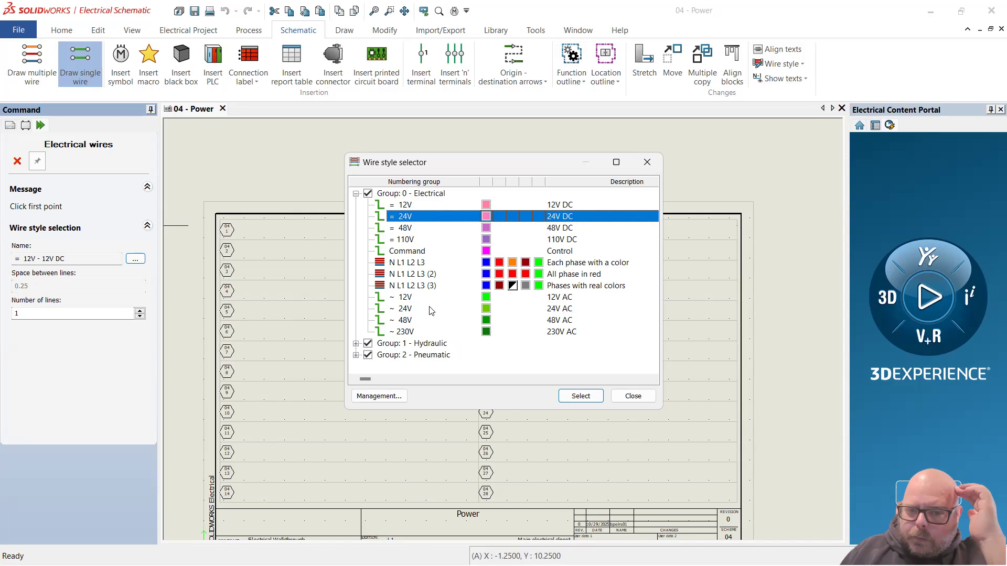
left_click(410, 231)
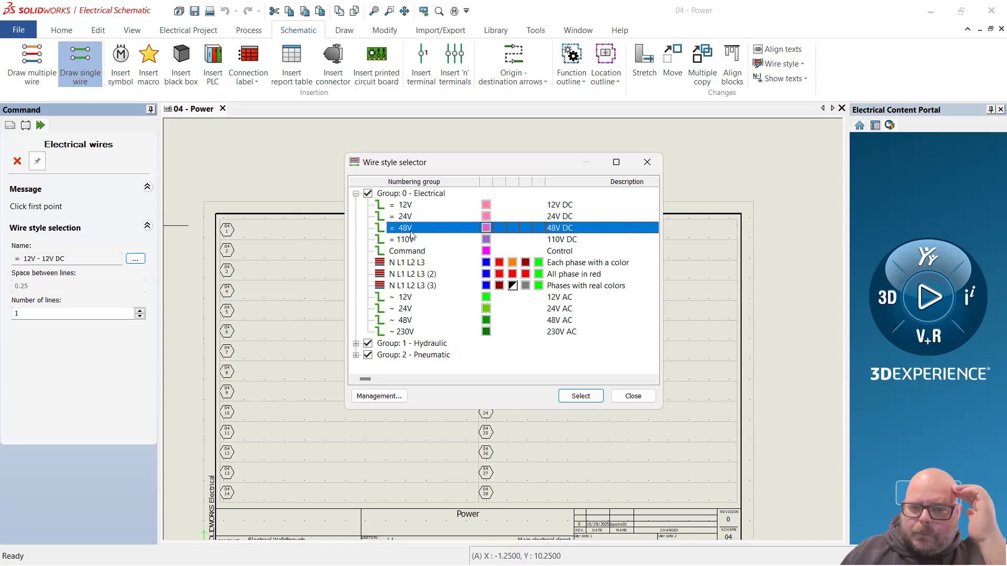
left_click(411, 241)
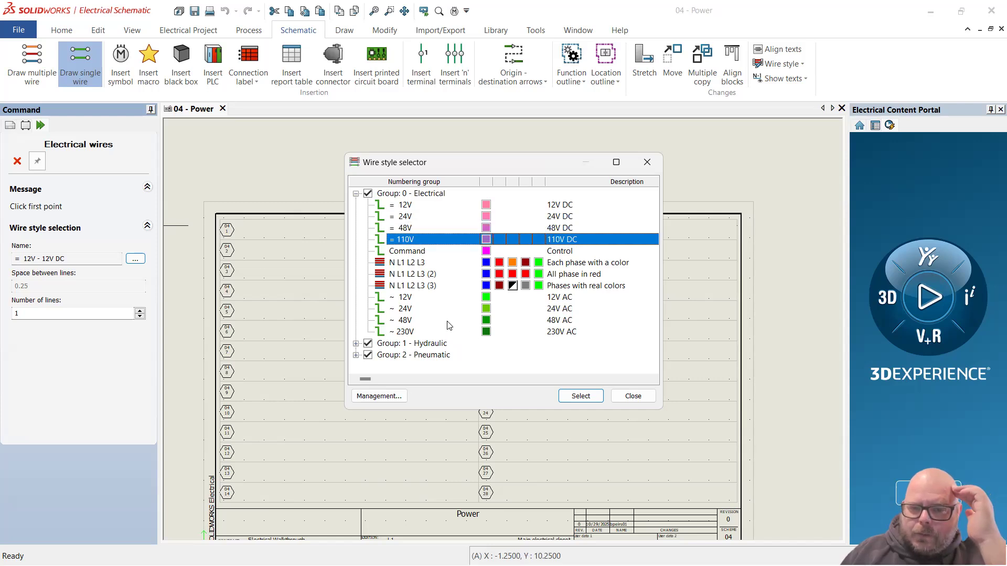
left_click(447, 321)
left_click(444, 333)
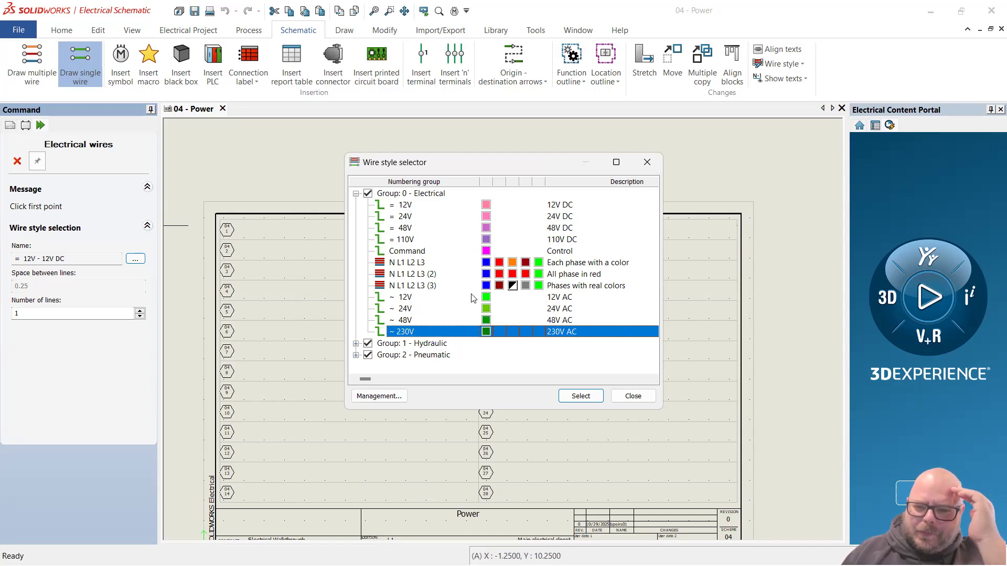
left_click(391, 265)
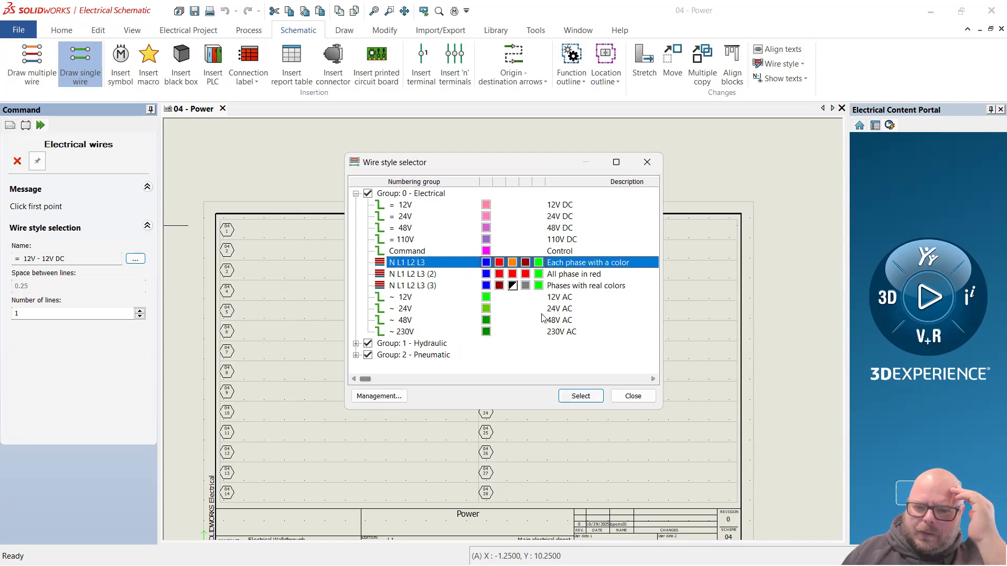
left_click(566, 399)
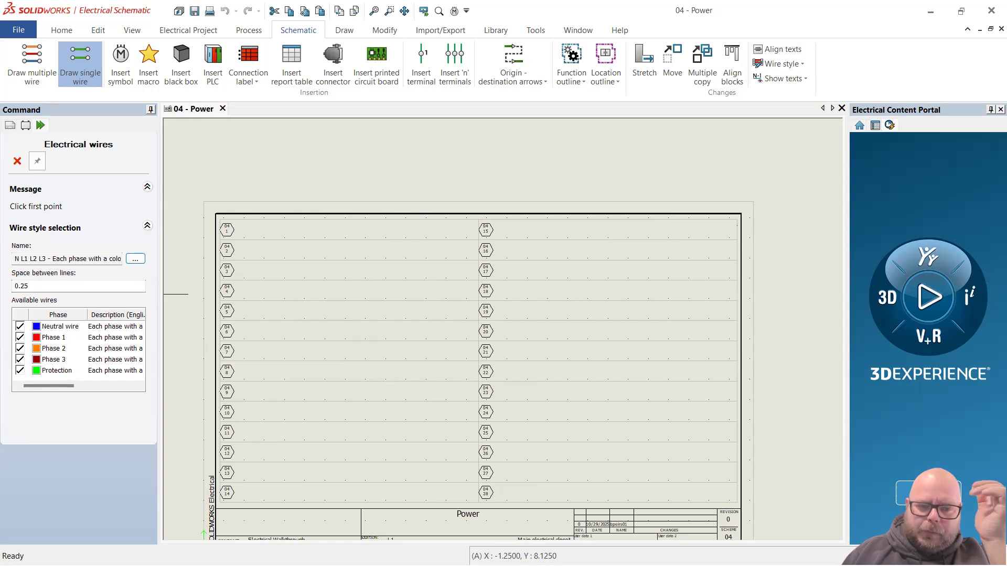
Draw the five vertical neutral, phase and protection wires from line 1 down to line 8 in the first column.
scroll(348, 271, "down", 1)
scroll(299, 263, "up", 4)
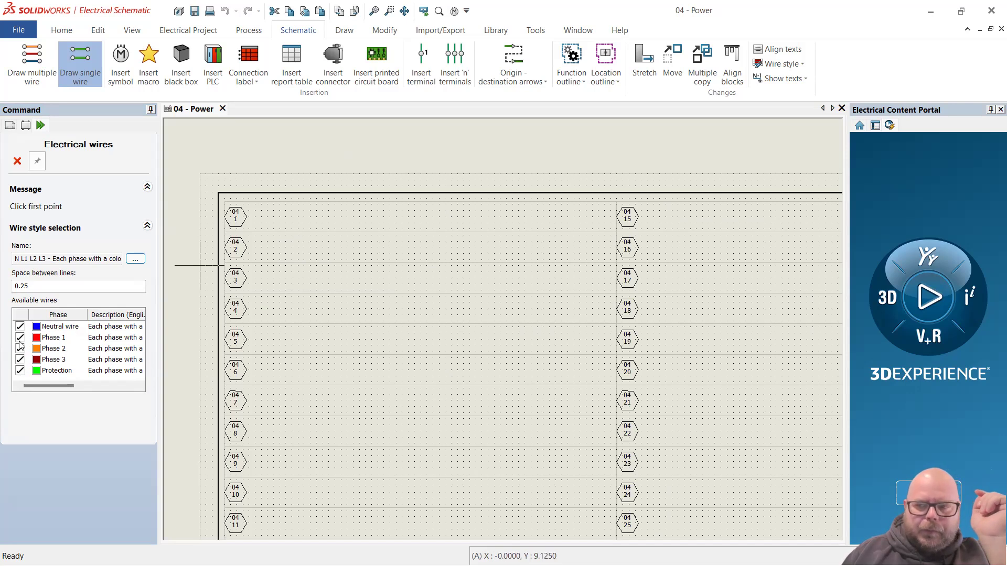
left_click(297, 223)
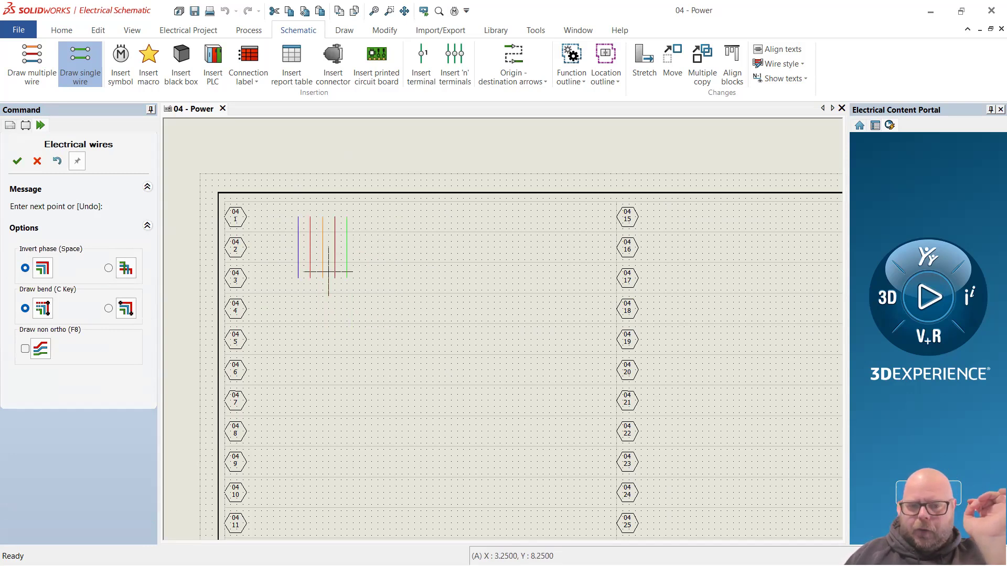
left_click(304, 431)
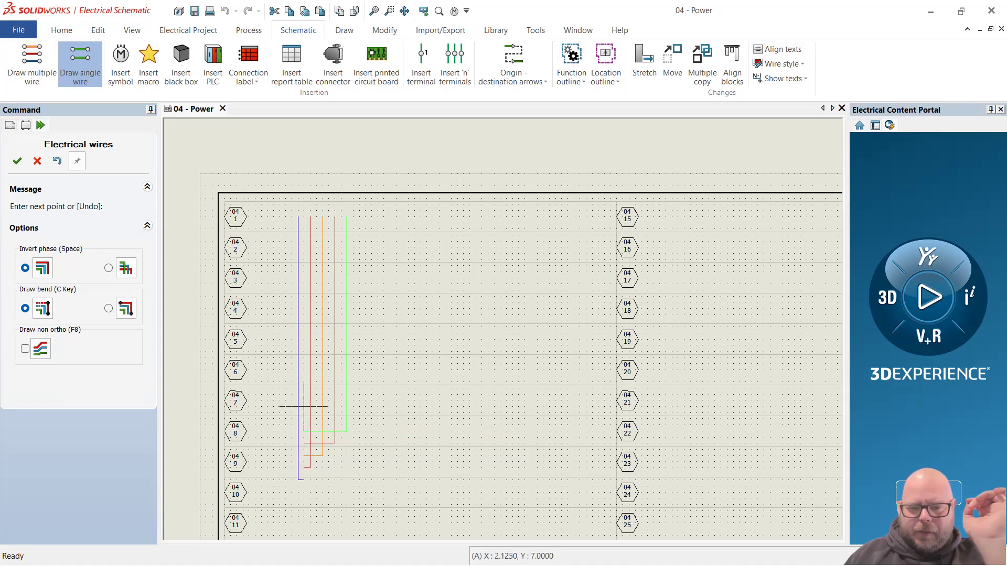
right_click(421, 437)
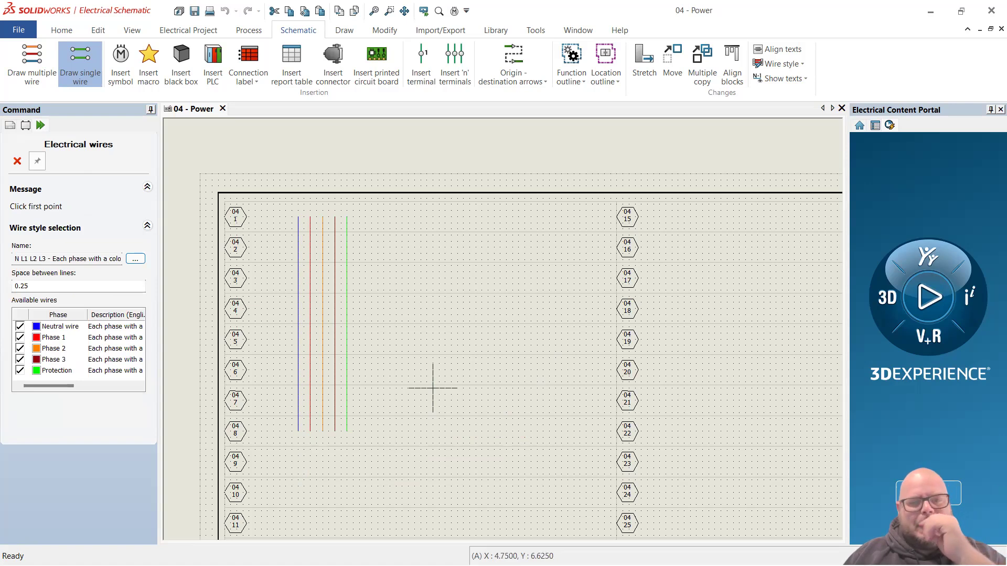
Number the new multi-phase wires without modifying existing numbers, and inspect their wire numbers.
scroll(305, 322, "up", 1)
scroll(265, 294, "up", 1)
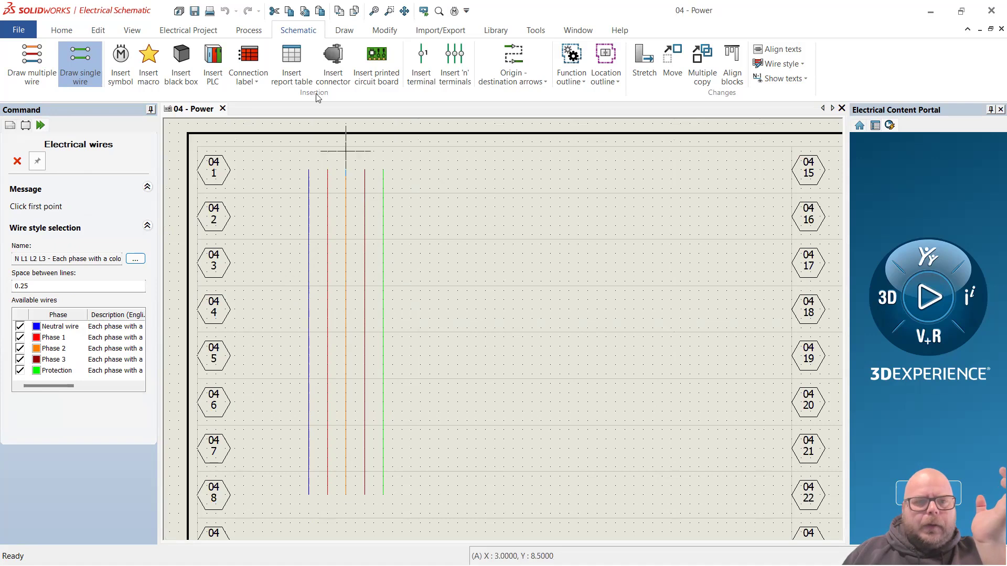
left_click(248, 30)
left_click(203, 79)
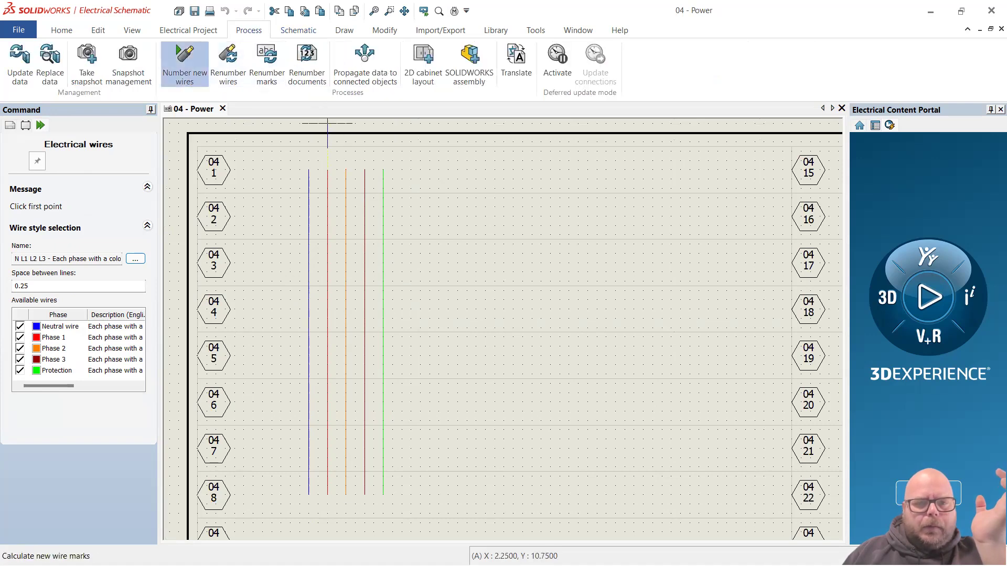
left_click(545, 318)
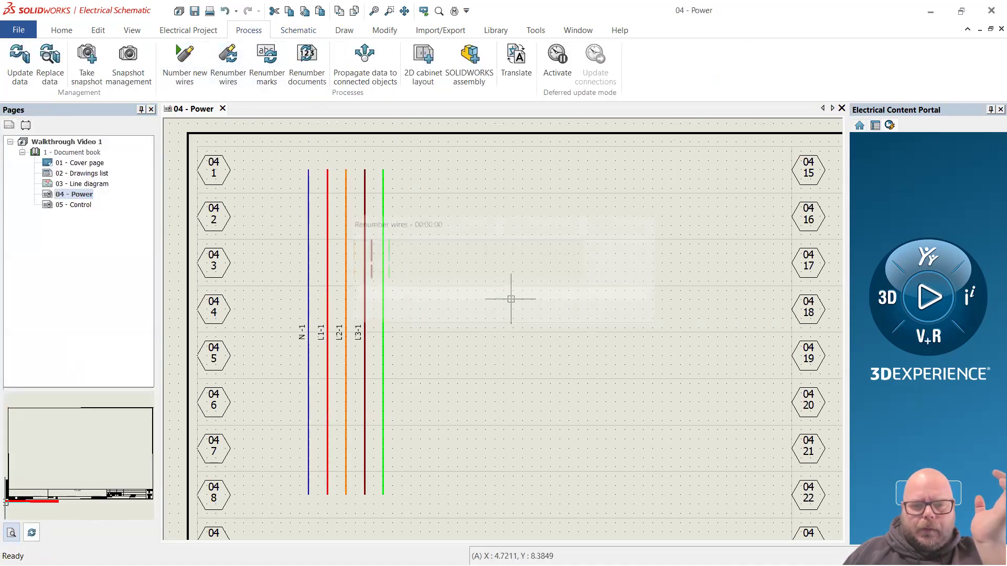
scroll(309, 341, "up", 5)
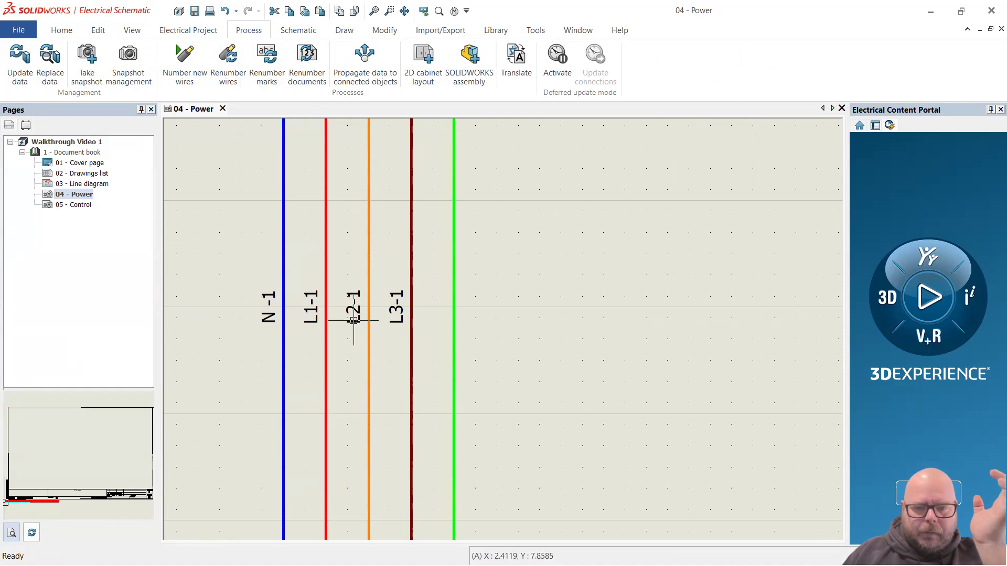
Delete all five vertical wires from the first column.
scroll(492, 313, "down", 4)
scroll(492, 313, "down", 2)
left_click_drag(422, 189, 546, 422)
key("Delete")
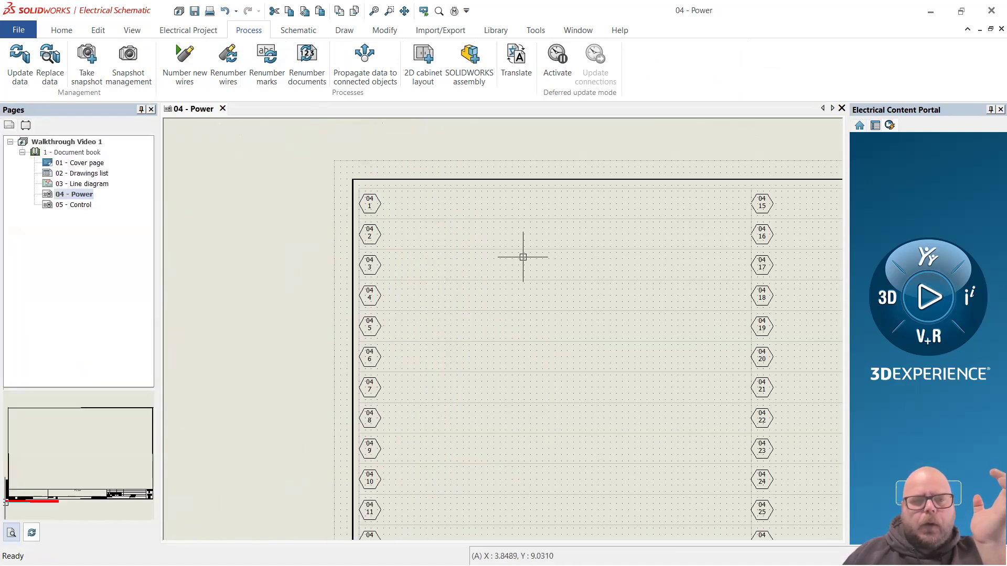
Draw a horizontal single wire along line 2 of the first column.
left_click(298, 30)
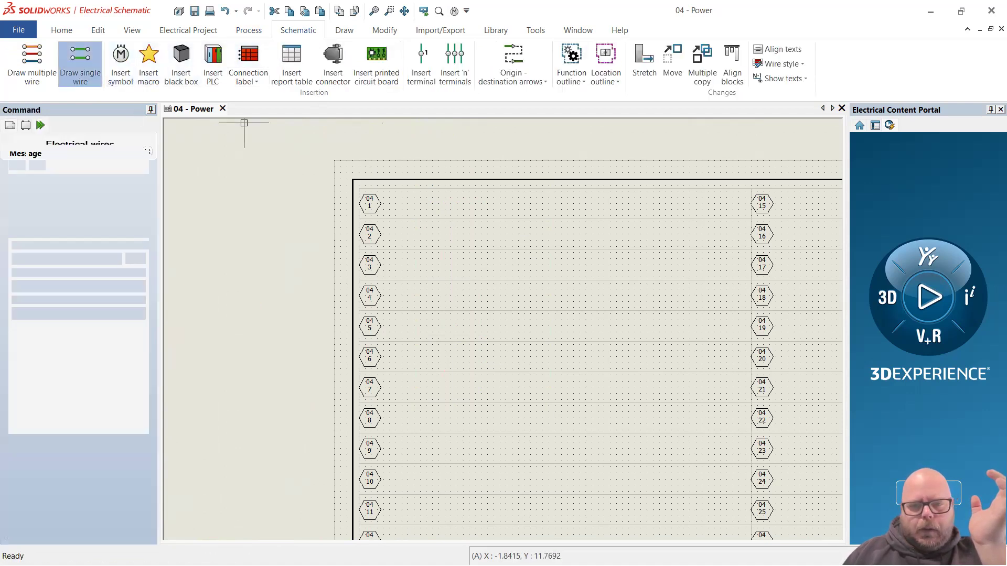
left_click(426, 234)
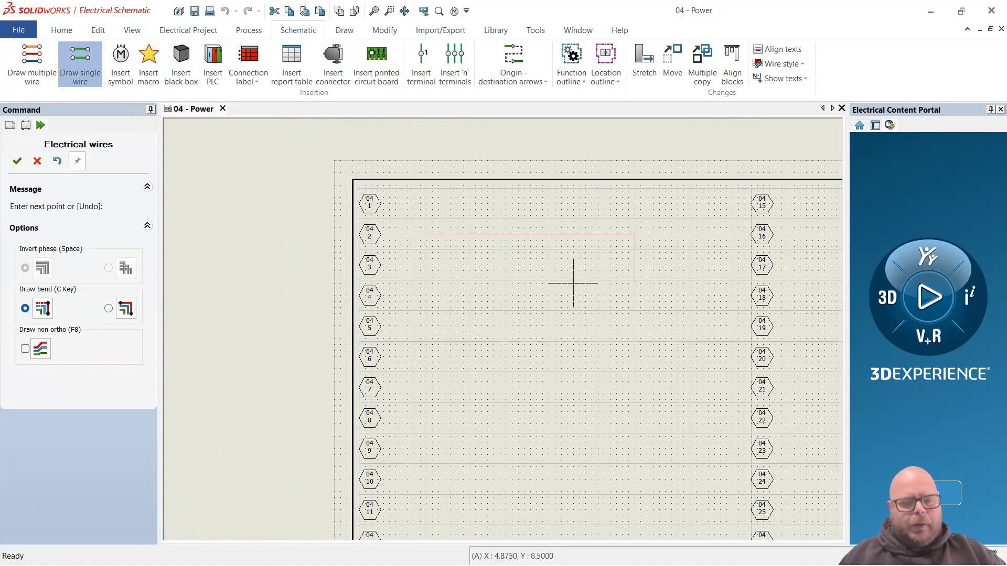
key("Escape")
scroll(508, 244, "up", 3)
left_click(513, 230)
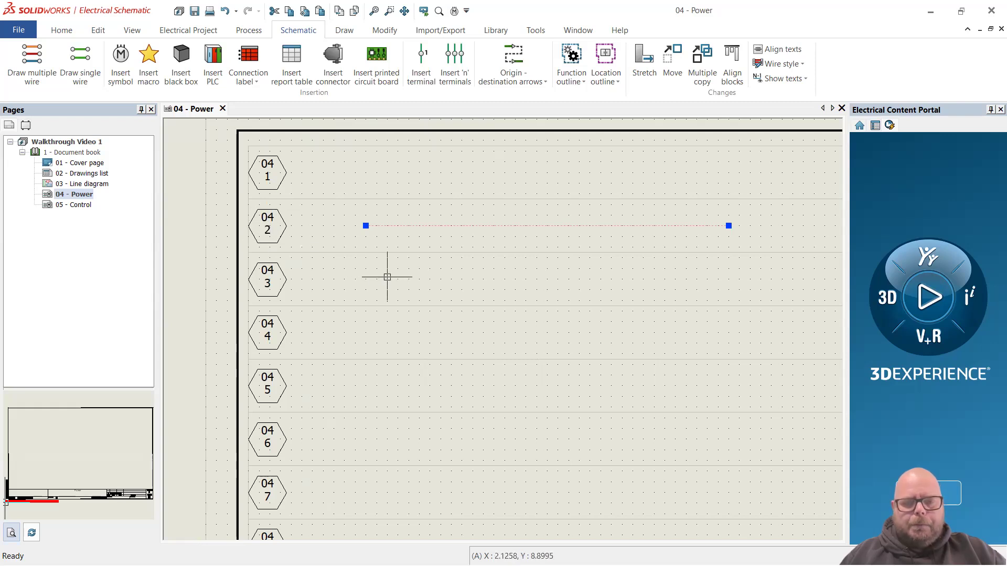
key("Escape")
scroll(404, 257, "down", 2)
scroll(416, 231, "up", 2)
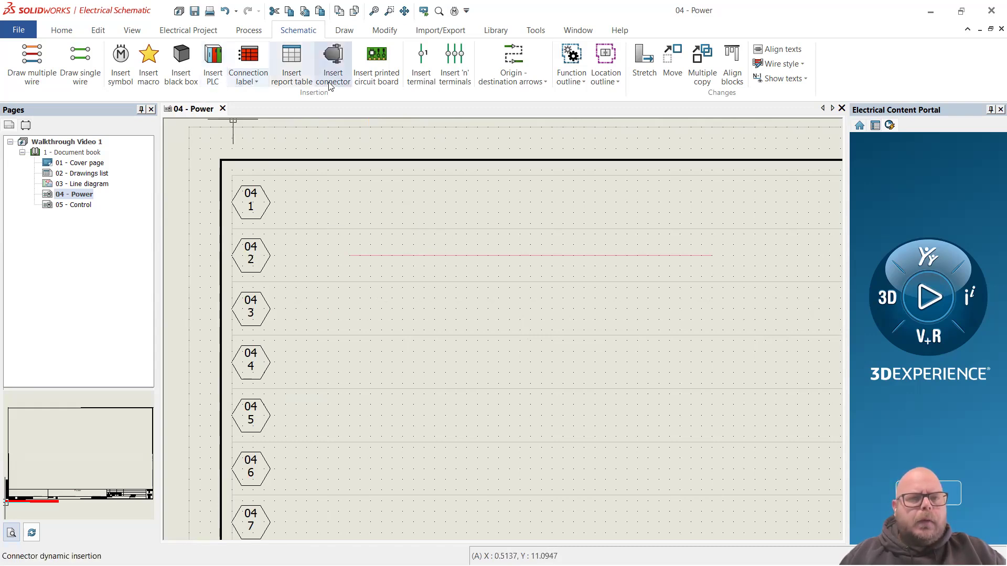
Number the new wire on line 2 without modifying existing numbers, and delete that wire.
left_click(246, 31)
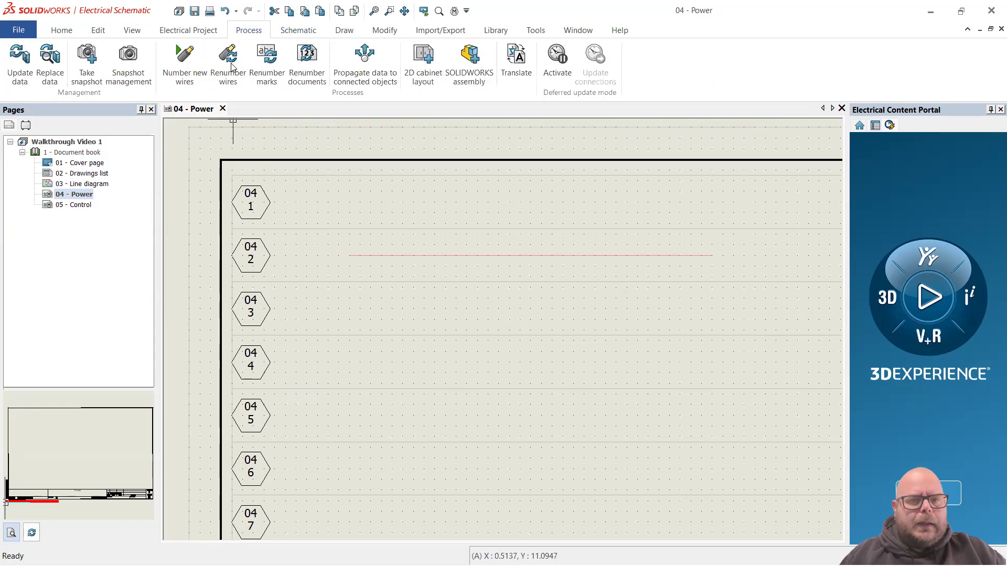
left_click(197, 77)
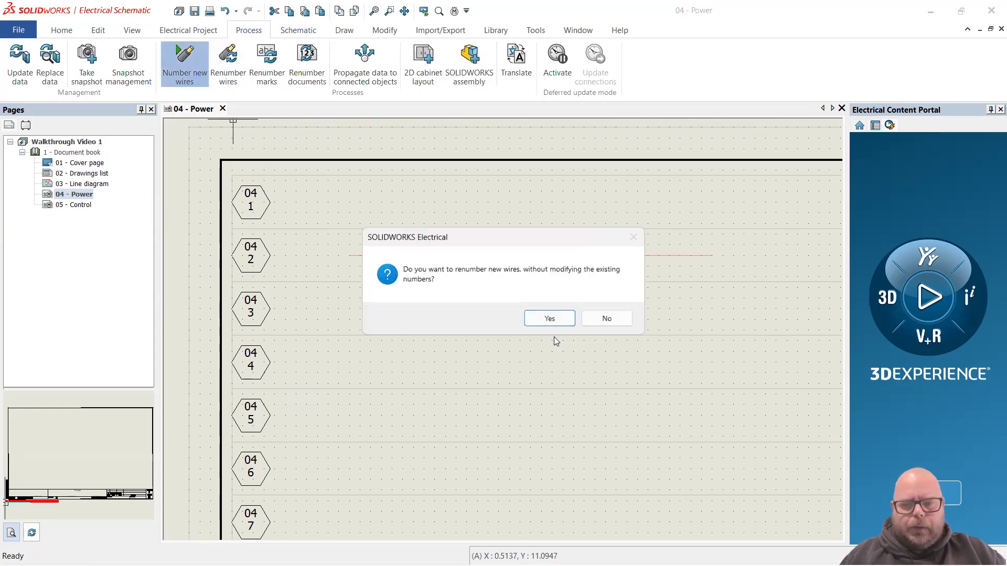
left_click(550, 319)
left_click(591, 255)
key("Delete")
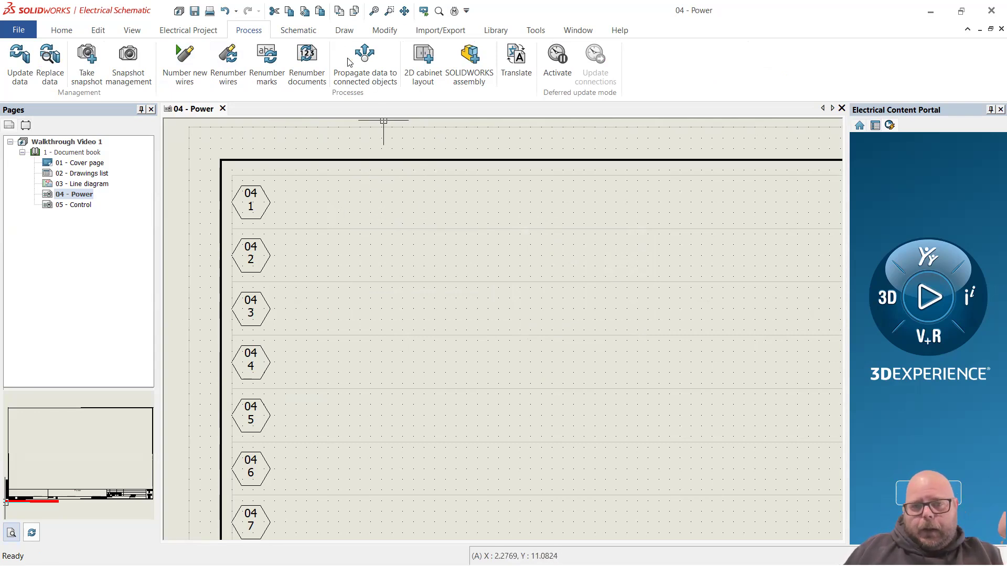
Open the wire style management of the Walkthrough Video 1 project.
left_click(300, 31)
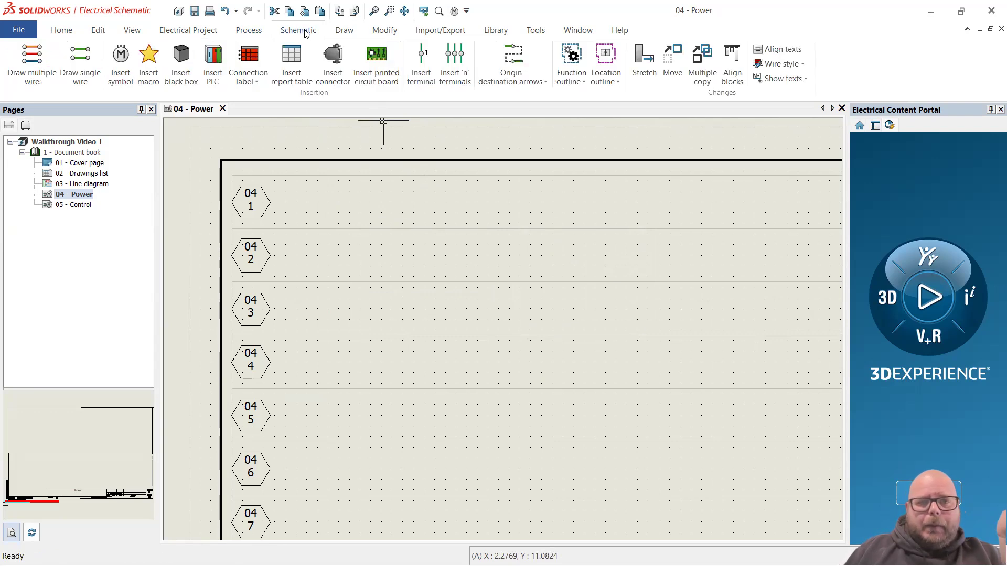
left_click(496, 32)
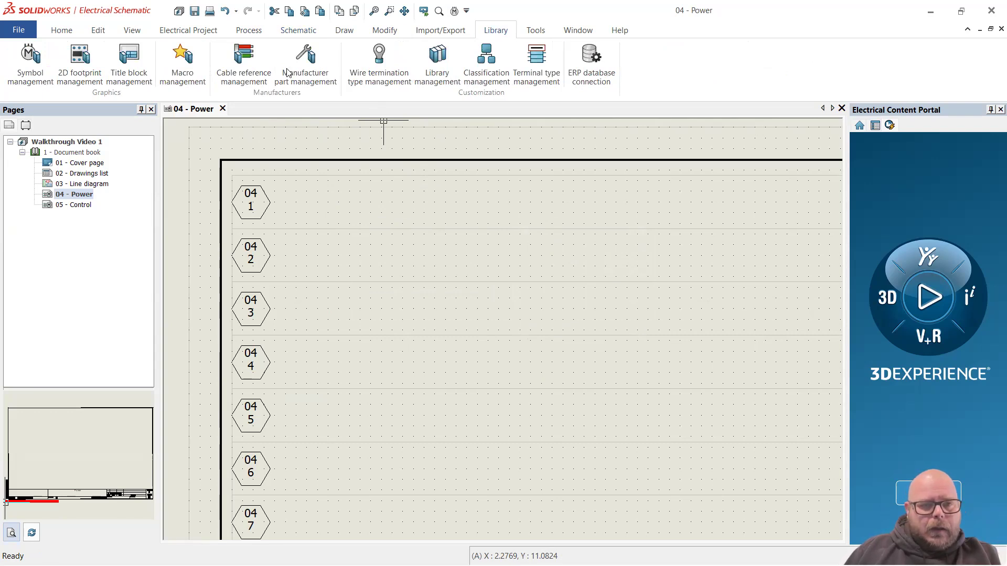
left_click(165, 30)
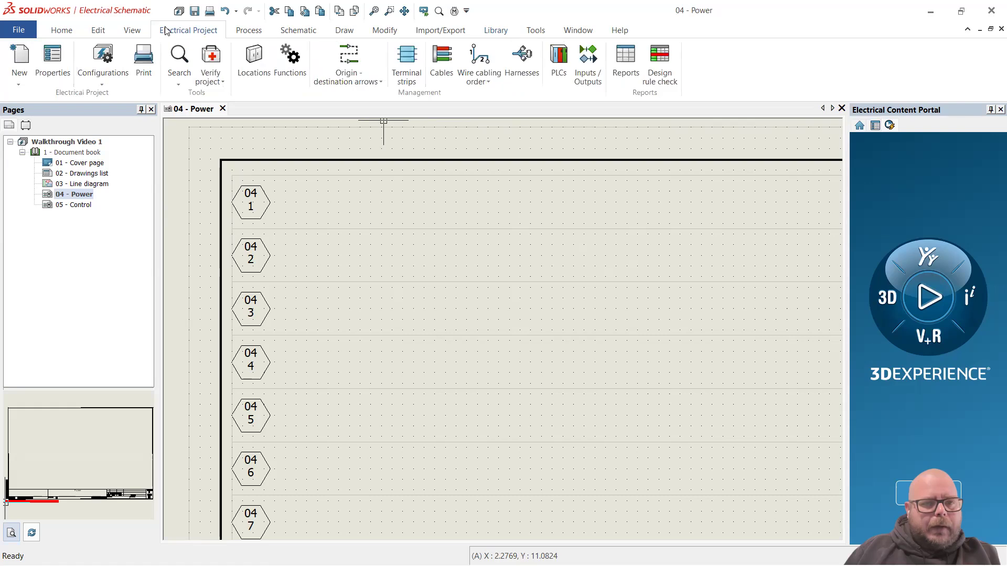
left_click(102, 78)
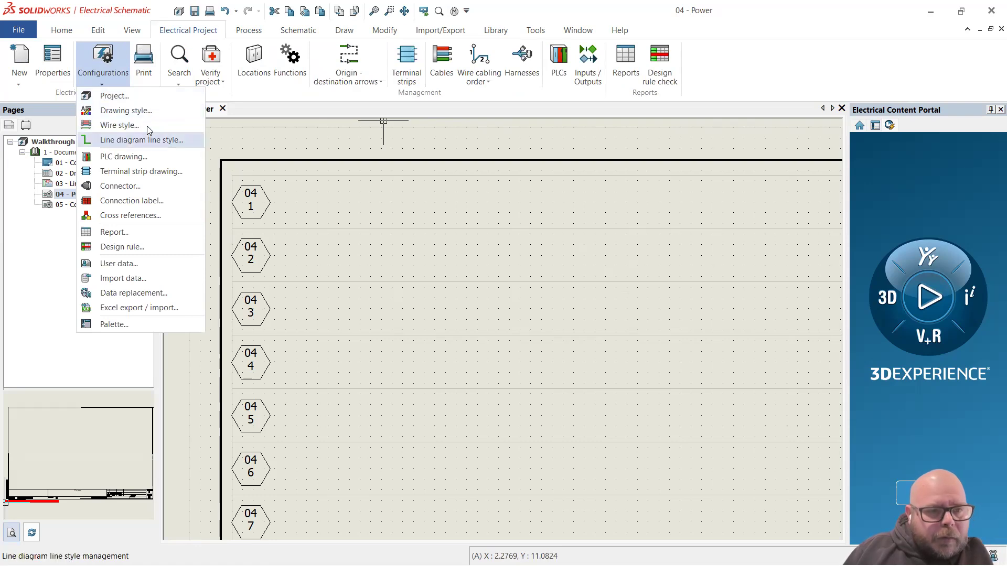
left_click(126, 125)
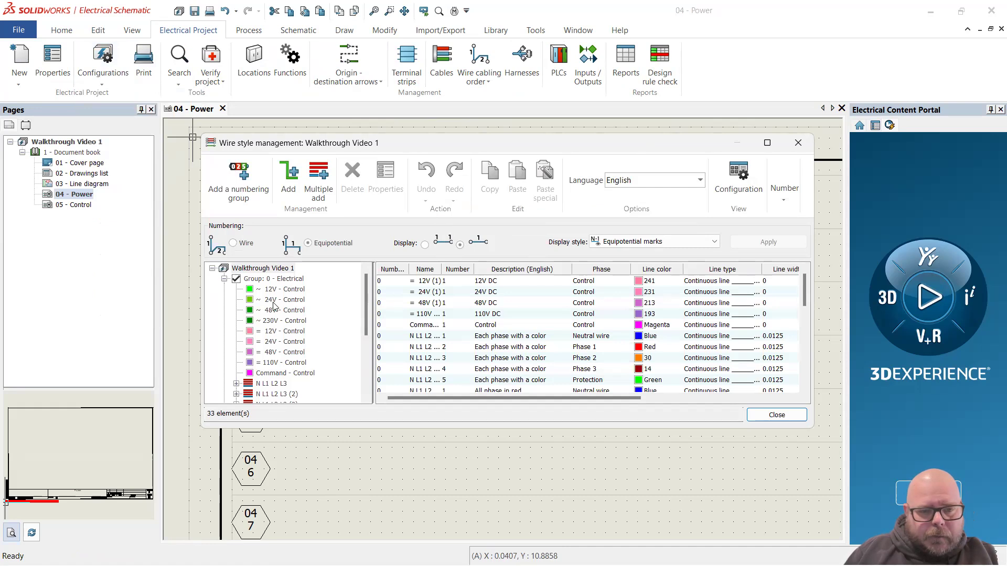
left_click_drag(640, 144, 542, 145)
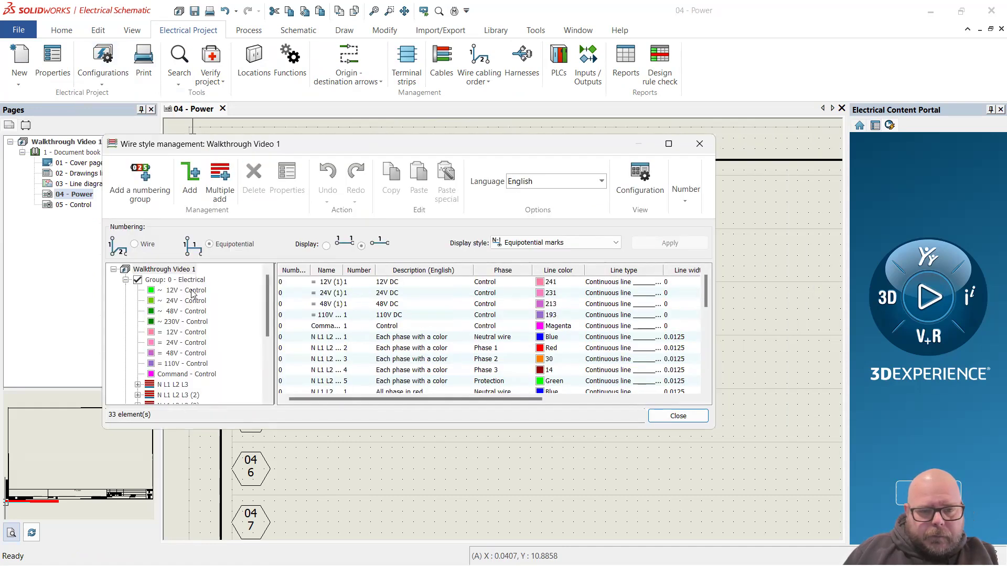
Open the properties of the ~ 12V control wire style and examine its wire and equipotential formulas.
left_click(192, 291)
double_click(395, 282)
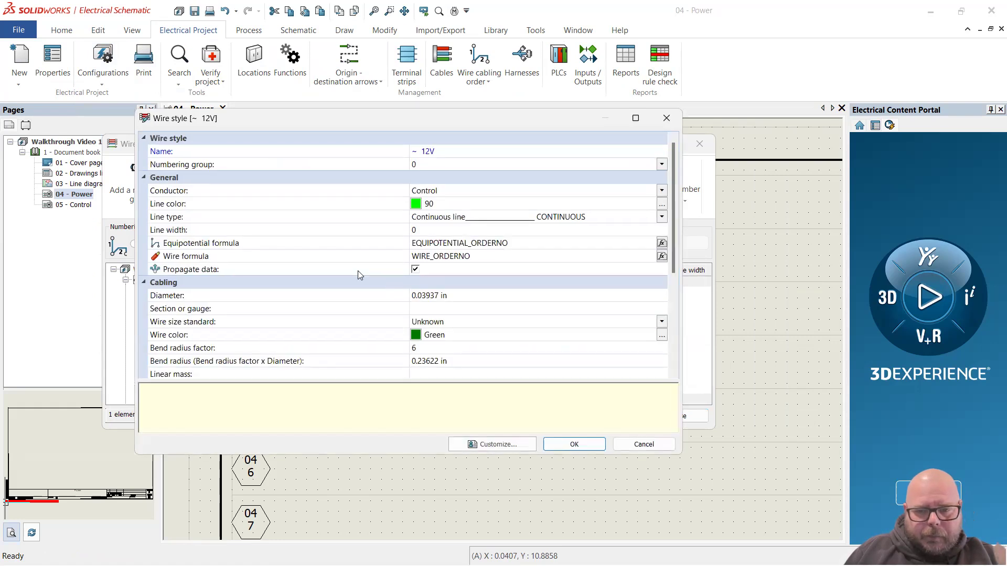
scroll(358, 271, "down", 4)
scroll(358, 269, "up", 4)
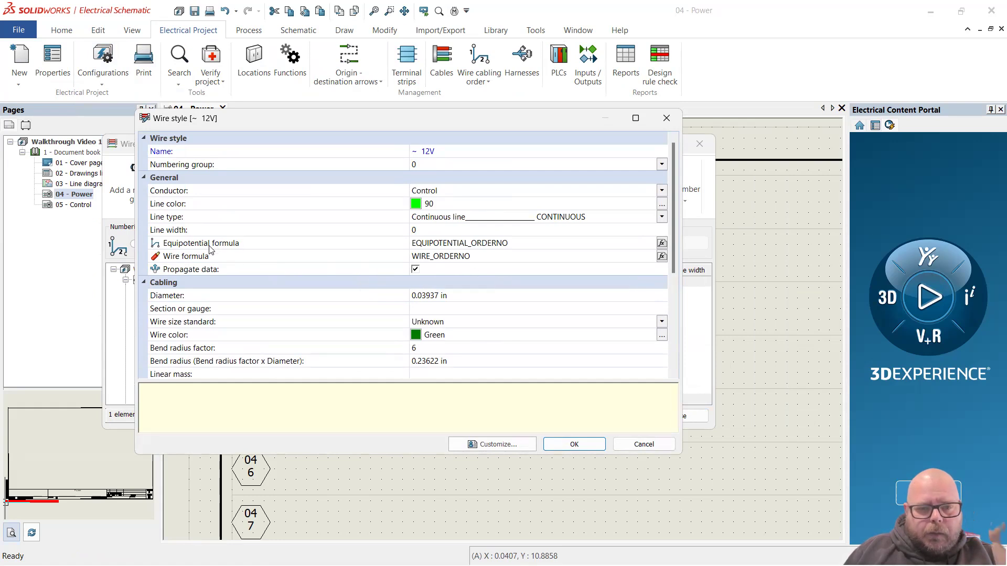
left_click(195, 258)
left_click(236, 245)
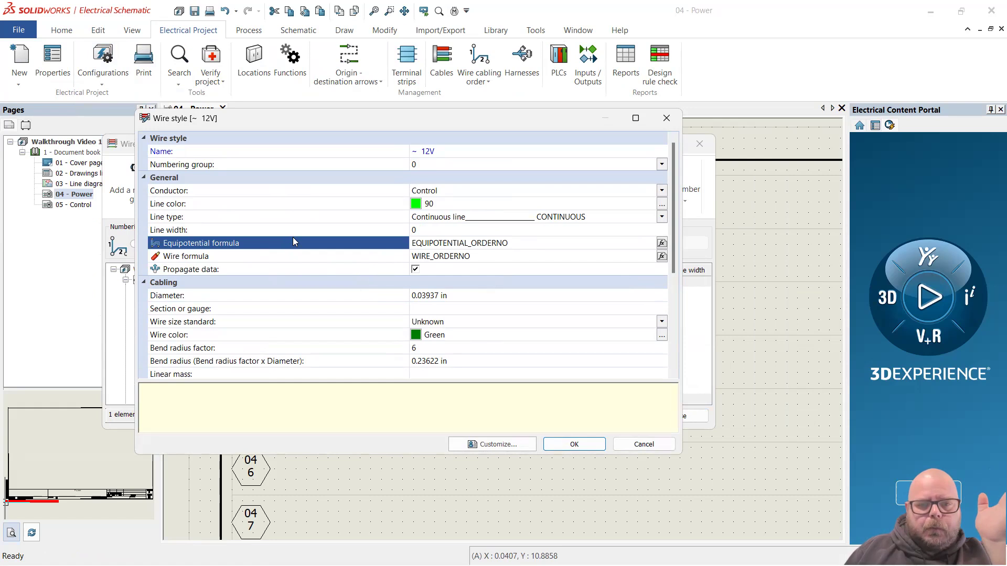
Close the ~ 12V wire style properties and open those of the ~ 24V control wire style.
left_click(666, 119)
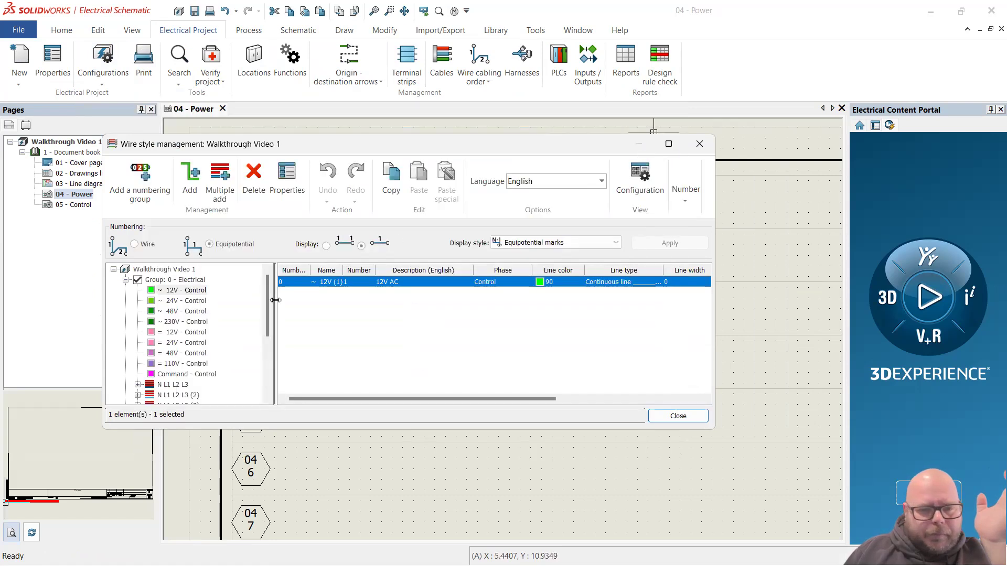
left_click(200, 301)
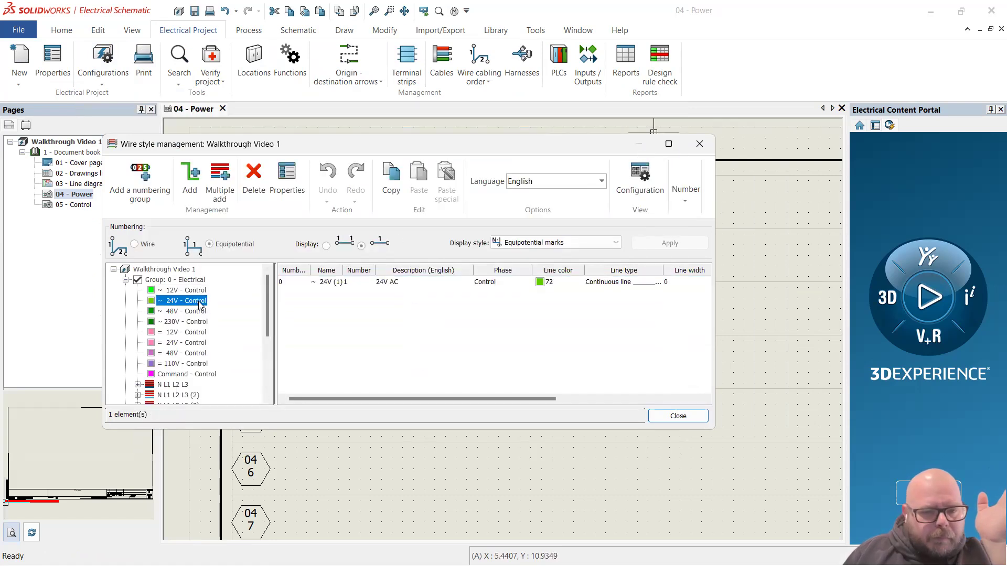
left_click(396, 285)
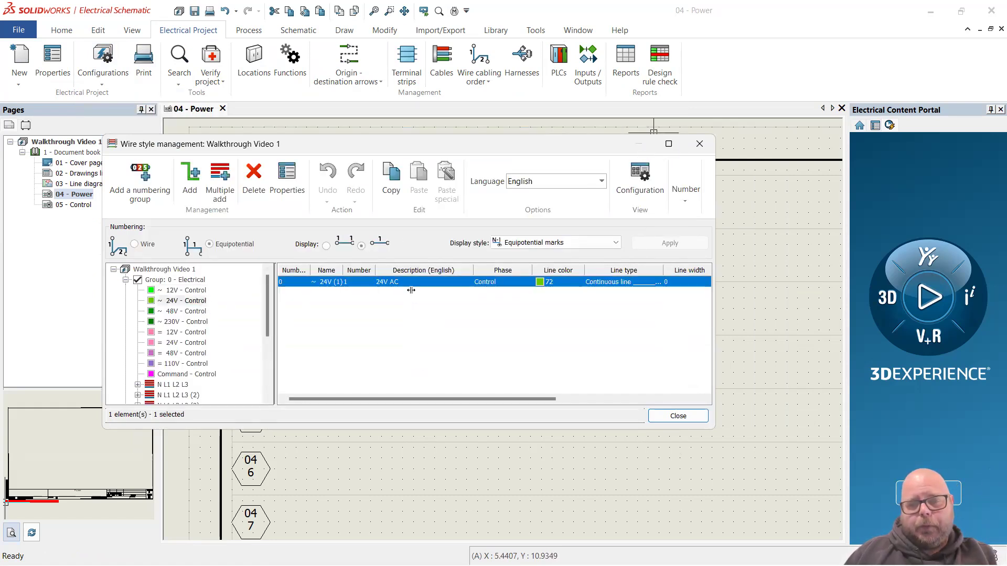
double_click(291, 281)
scroll(291, 272, "up", 4)
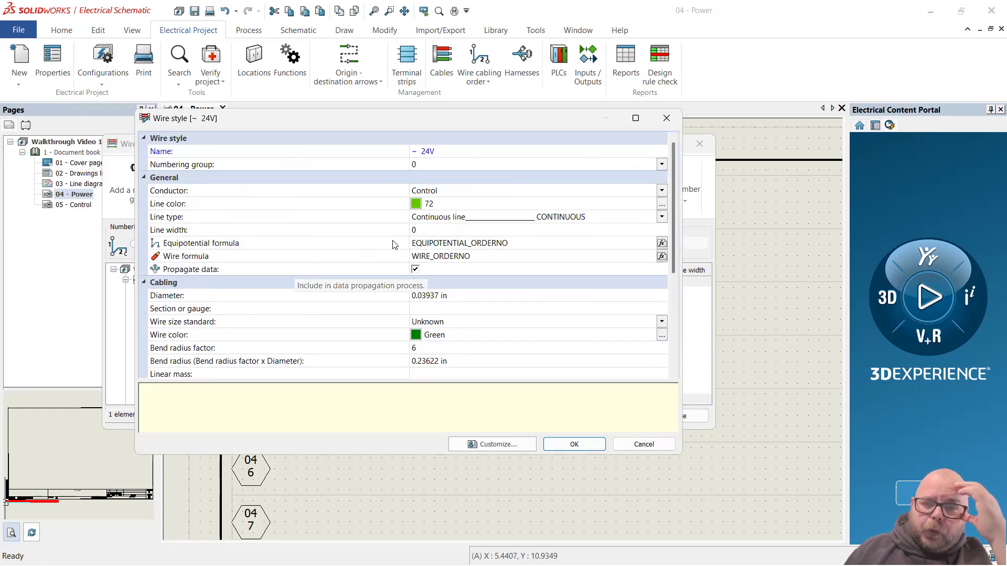
Set the line color of the ~ 24V control wire style to standard Blue (color 5).
left_click(418, 208)
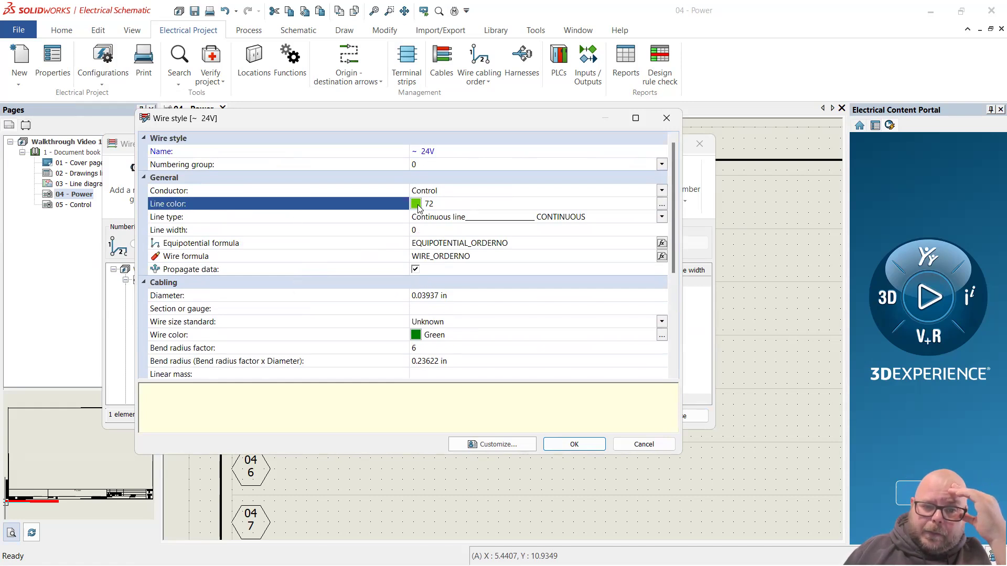
left_click(662, 204)
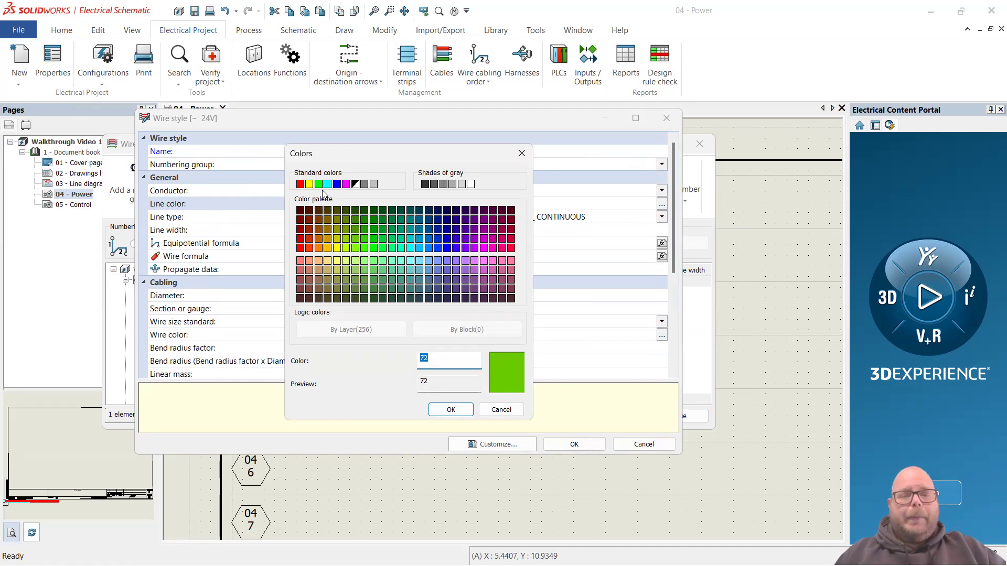
key("Return")
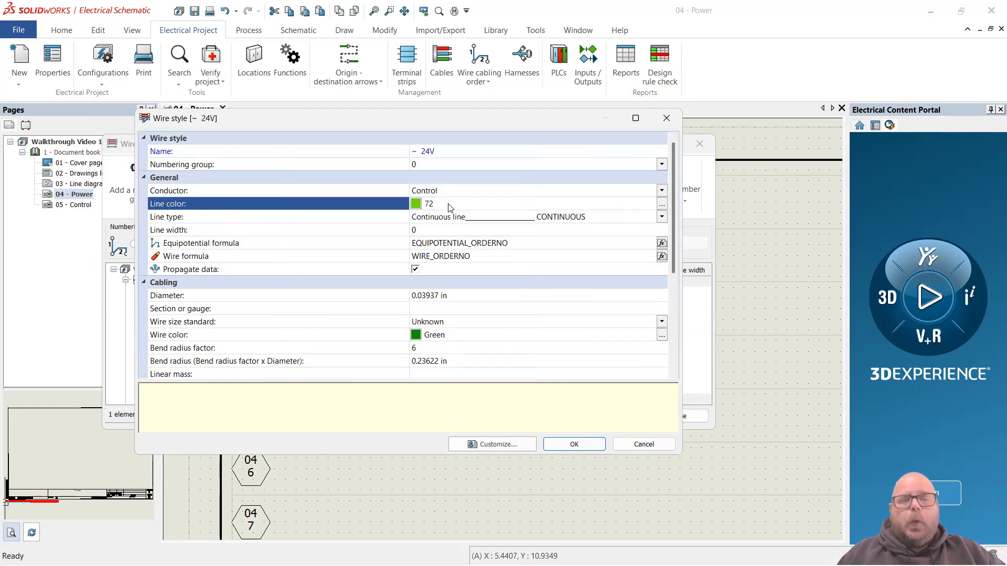
left_click(662, 204)
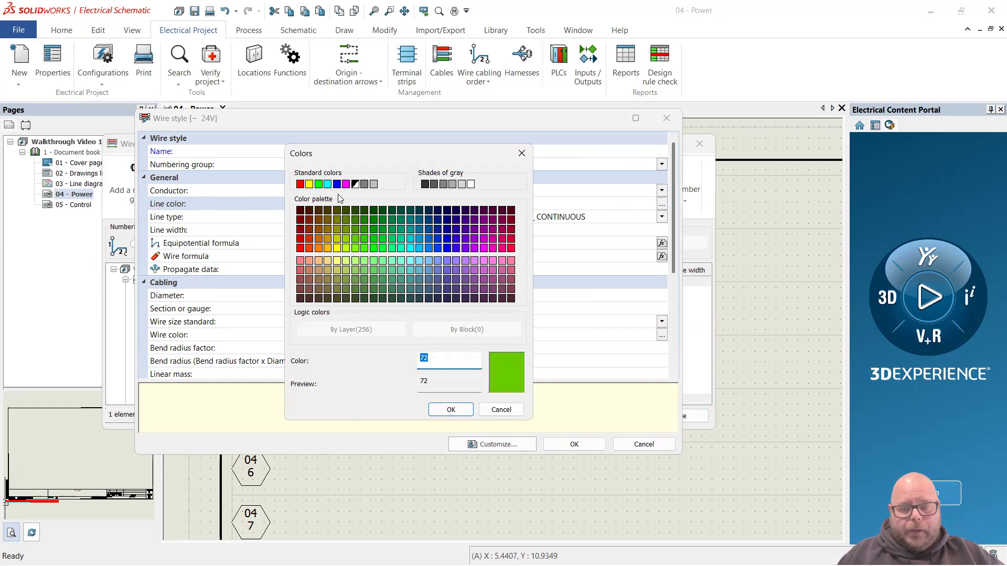
left_click(337, 184)
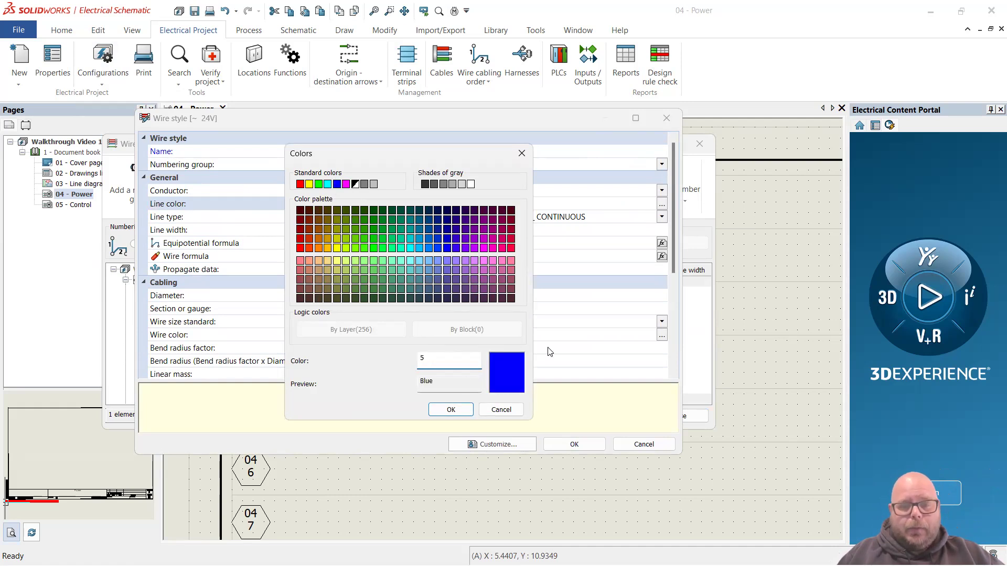
left_click(450, 410)
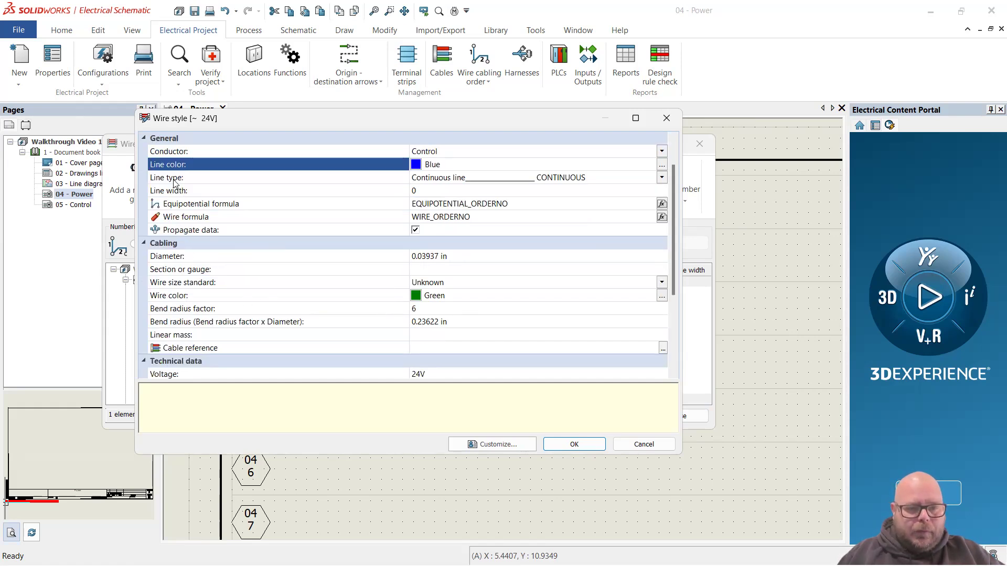
scroll(175, 183, "up", 1)
left_click(462, 204)
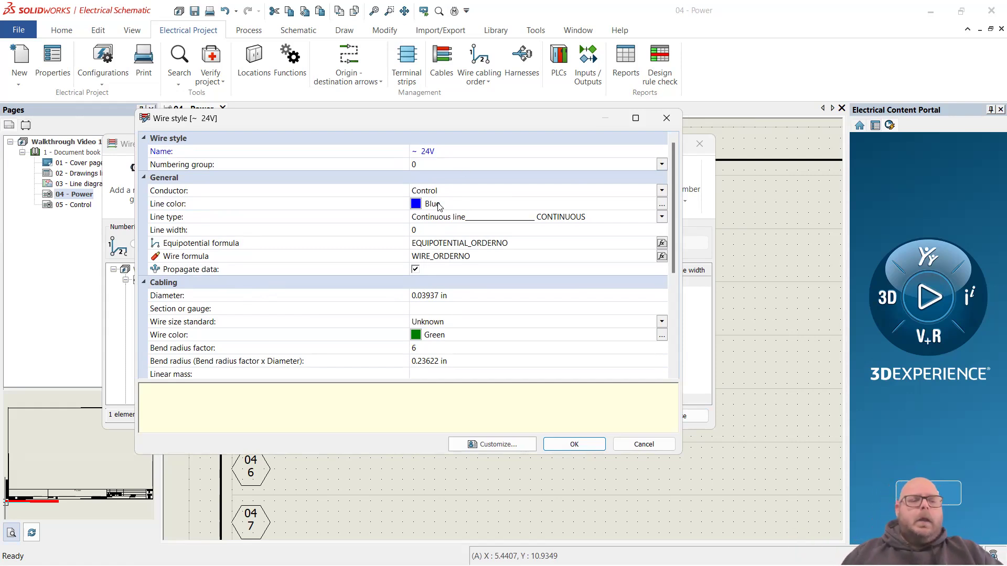
Set the ~ 24V style's wire color to White with Blue as second color, save it and close the wire style management.
left_click(250, 338)
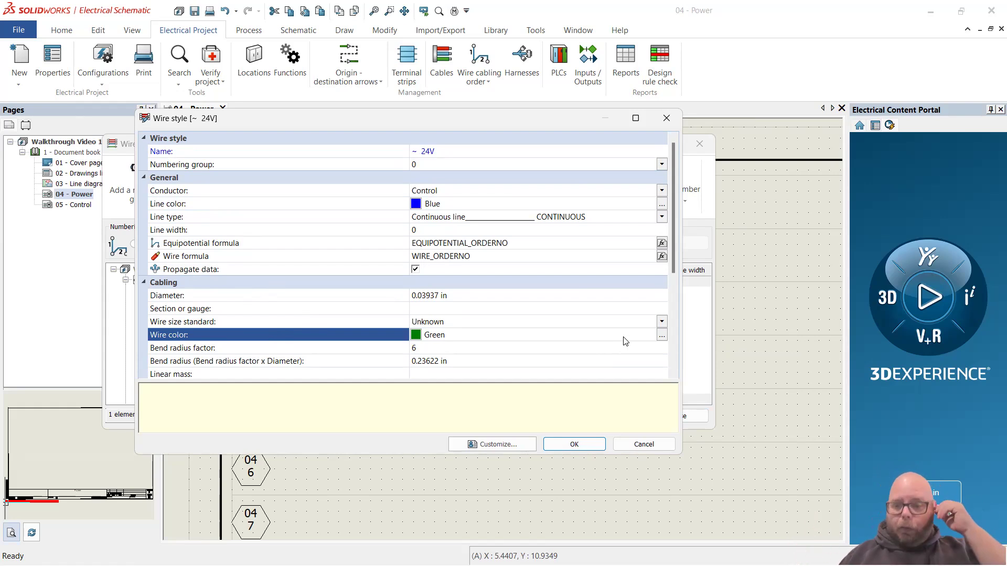
left_click(661, 335)
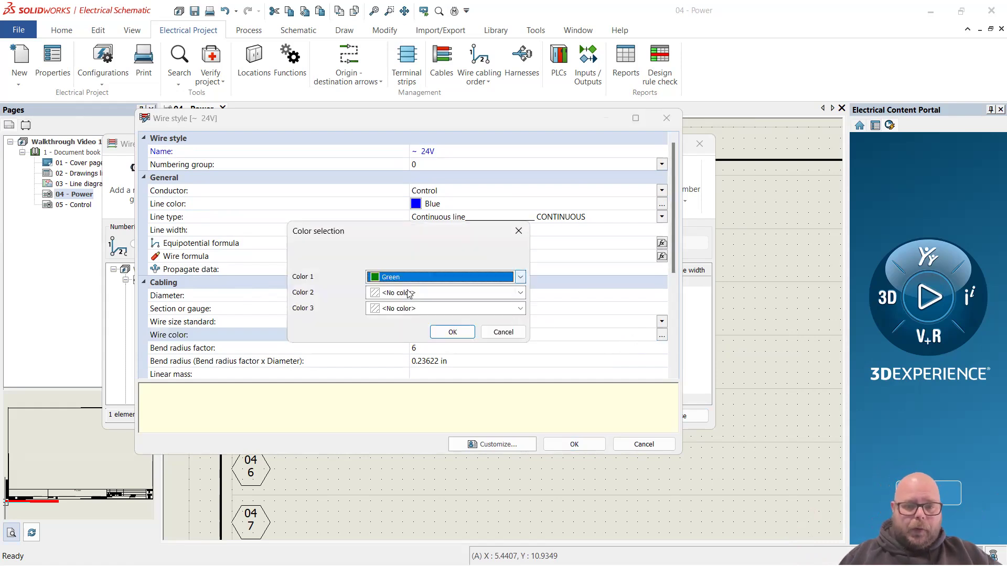
left_click(520, 278)
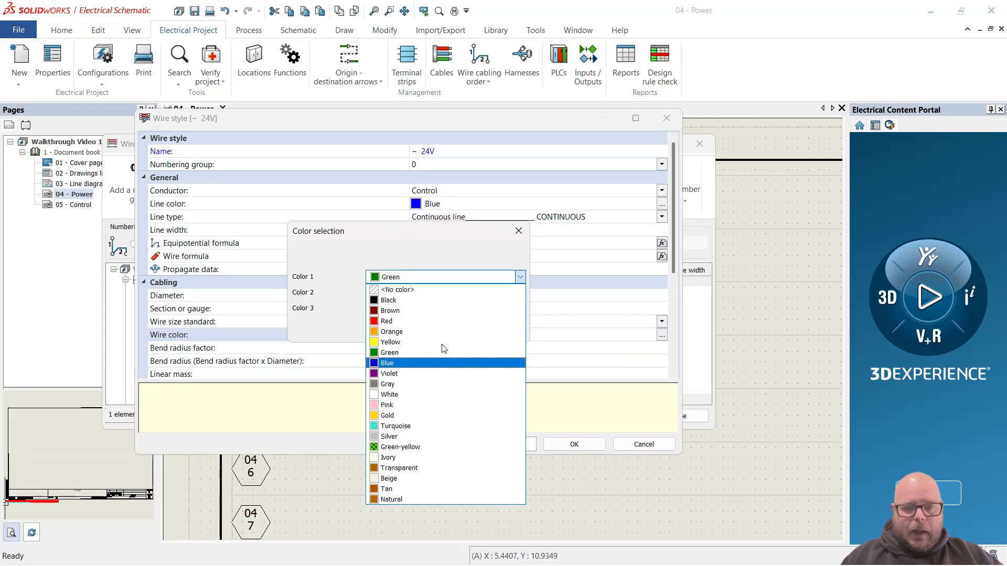
left_click(442, 396)
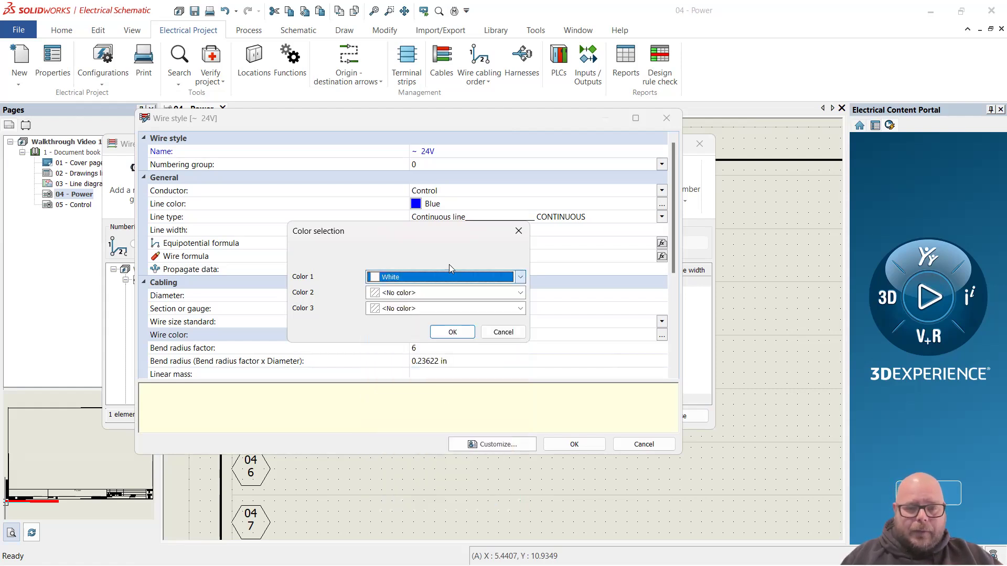
left_click(445, 292)
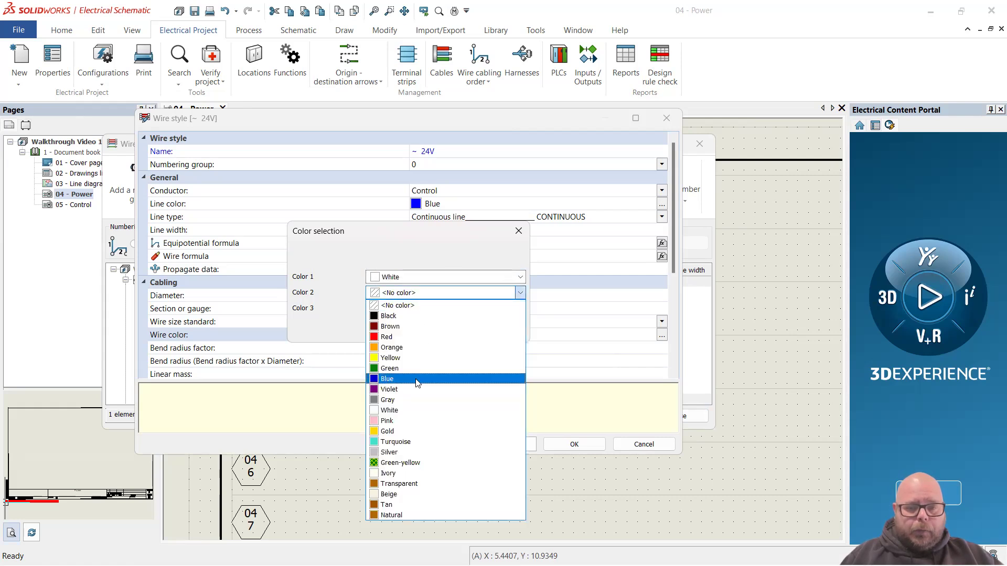
left_click(420, 380)
left_click(450, 330)
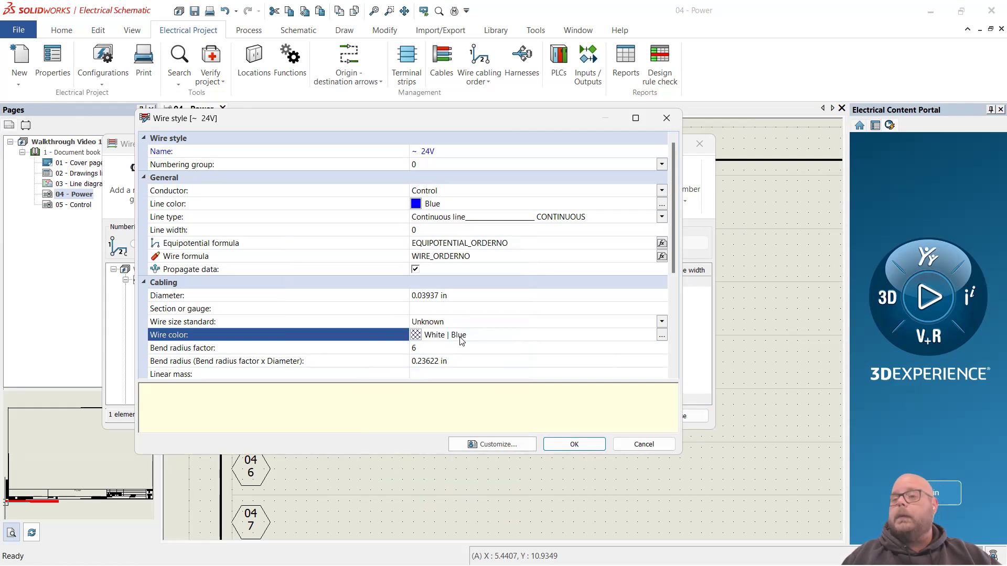
left_click(581, 447)
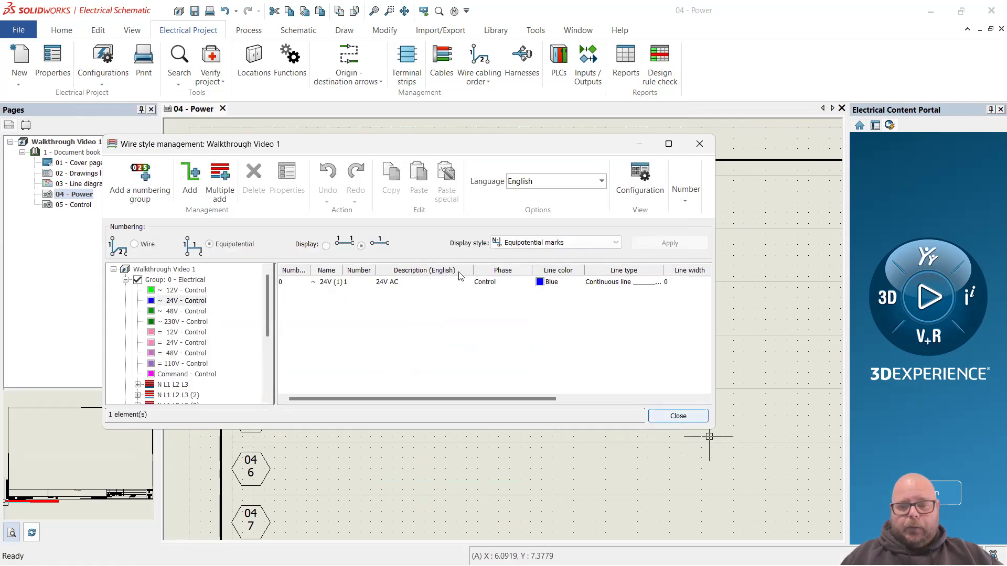
left_click(414, 285)
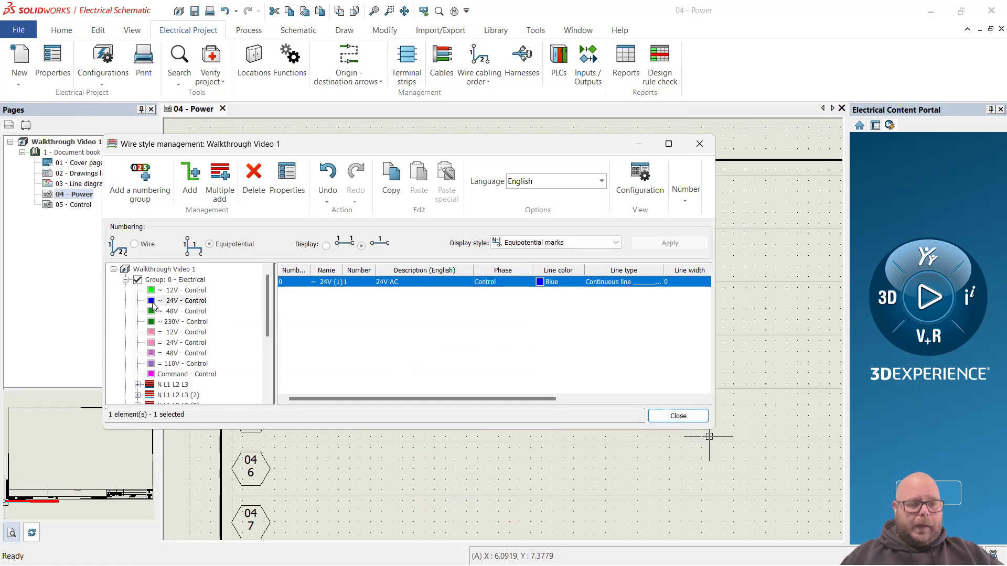
left_click(677, 418)
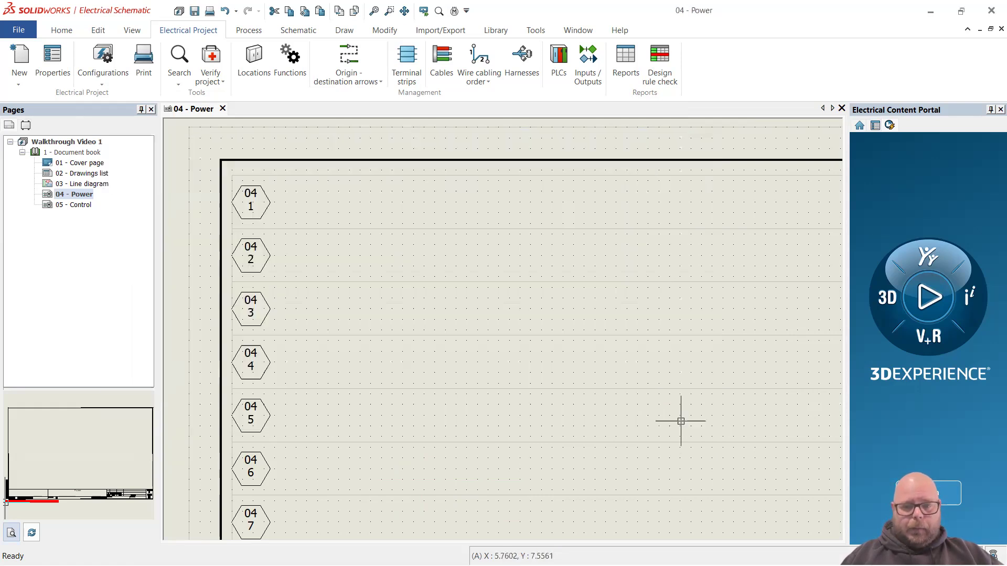
left_click(308, 35)
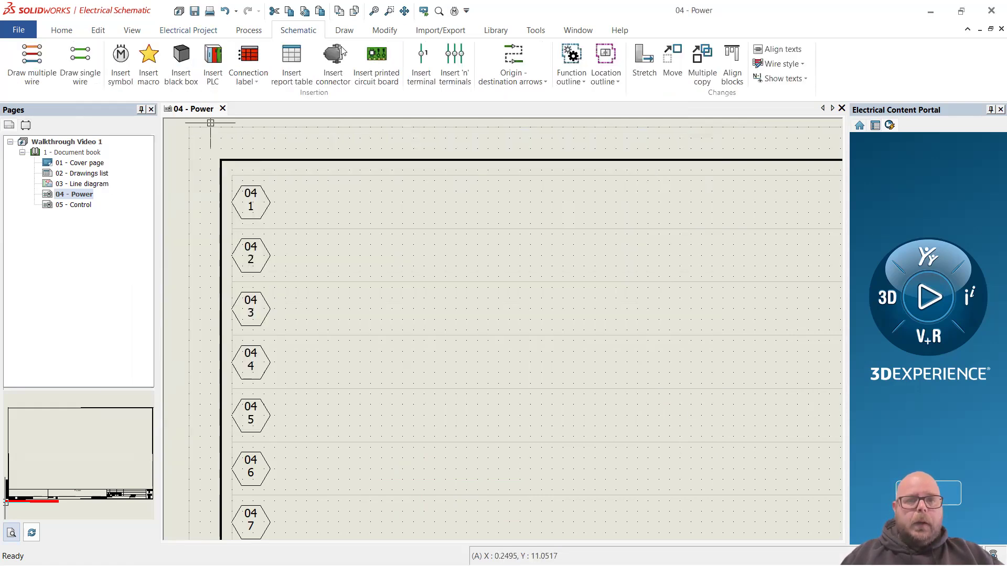
left_click(64, 65)
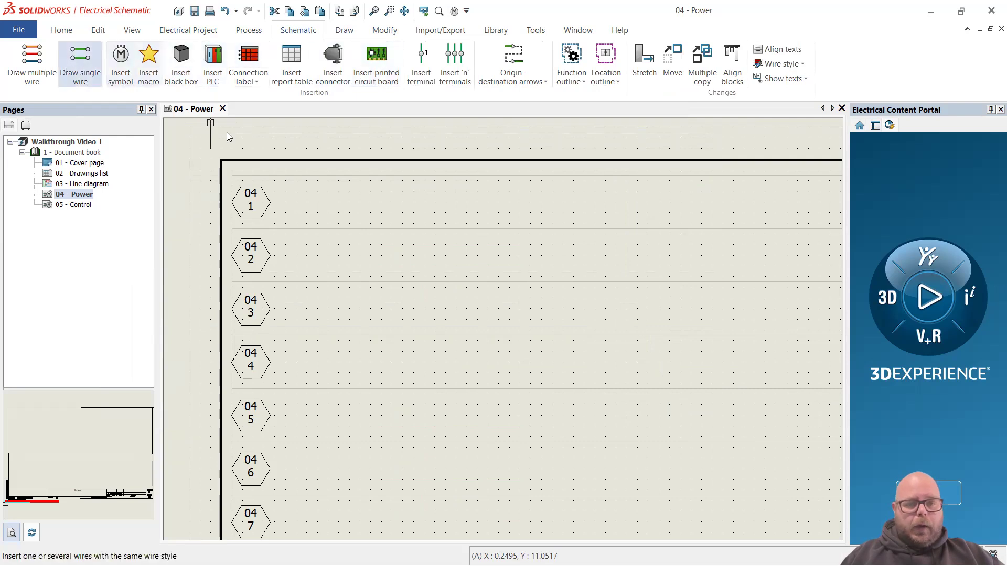
left_click(306, 256)
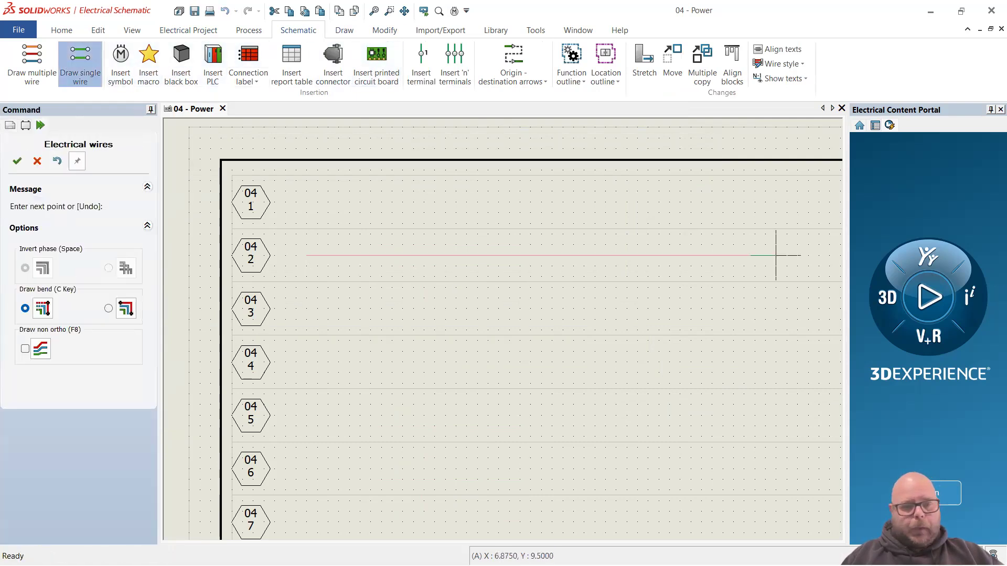
key("Escape")
Check the ~ 24V AC wire style in the wire style selector of the single wire command.
left_click(80, 65)
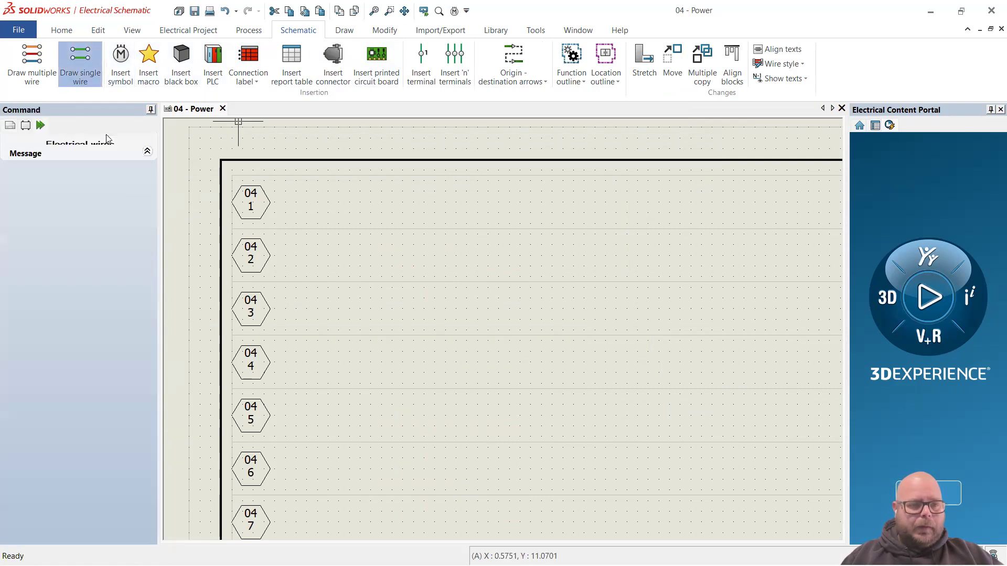
left_click(135, 259)
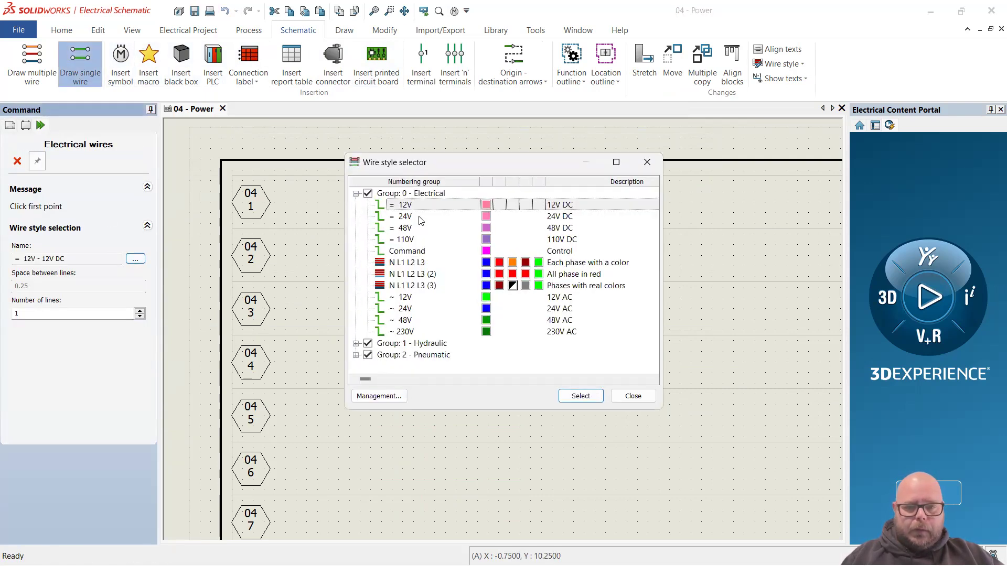
left_click(418, 308)
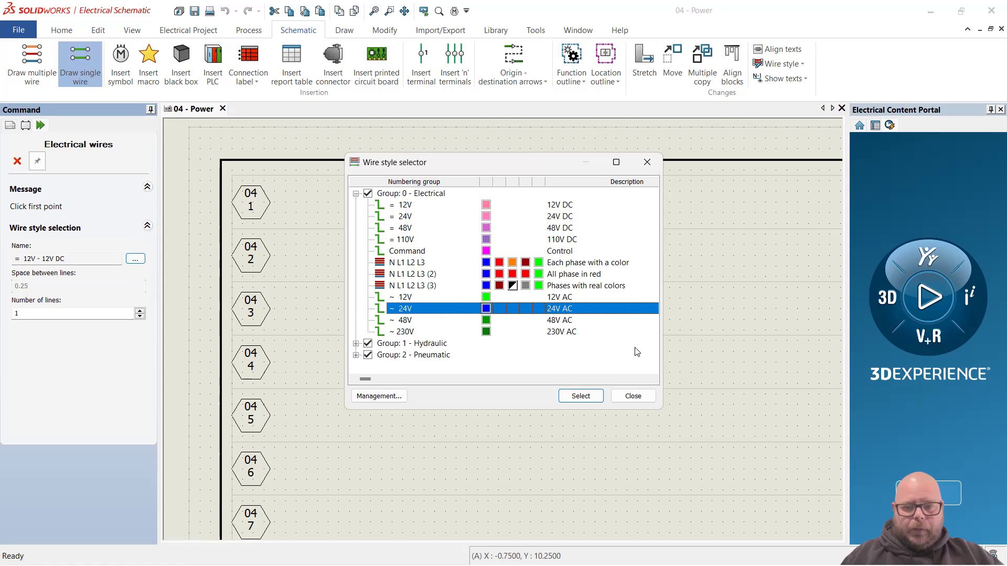
left_click(633, 396)
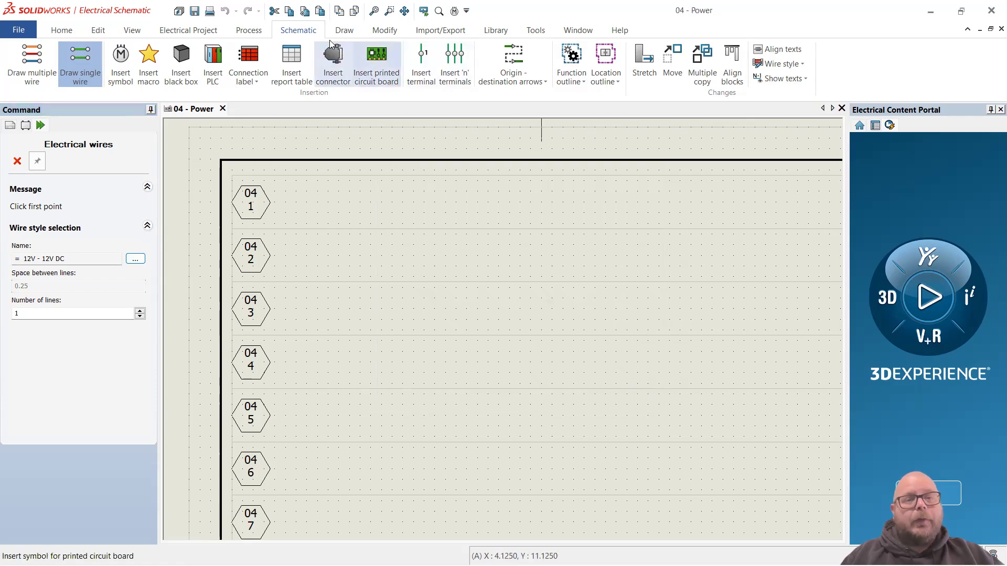
Reopen the project's wire style management, compare the two 24V control styles and select the = 24V (24V DC) one.
left_click(202, 32)
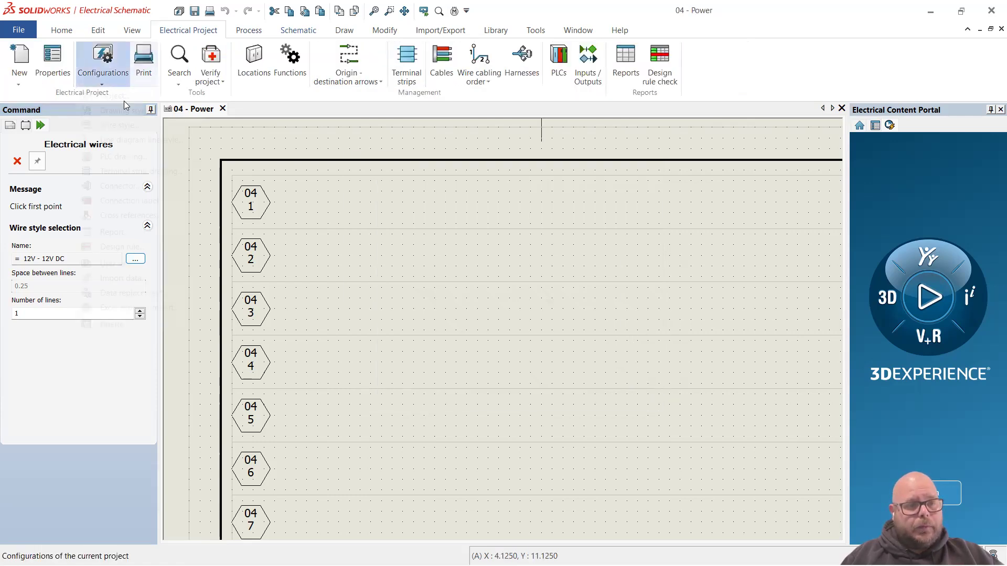
left_click(108, 78)
left_click(123, 124)
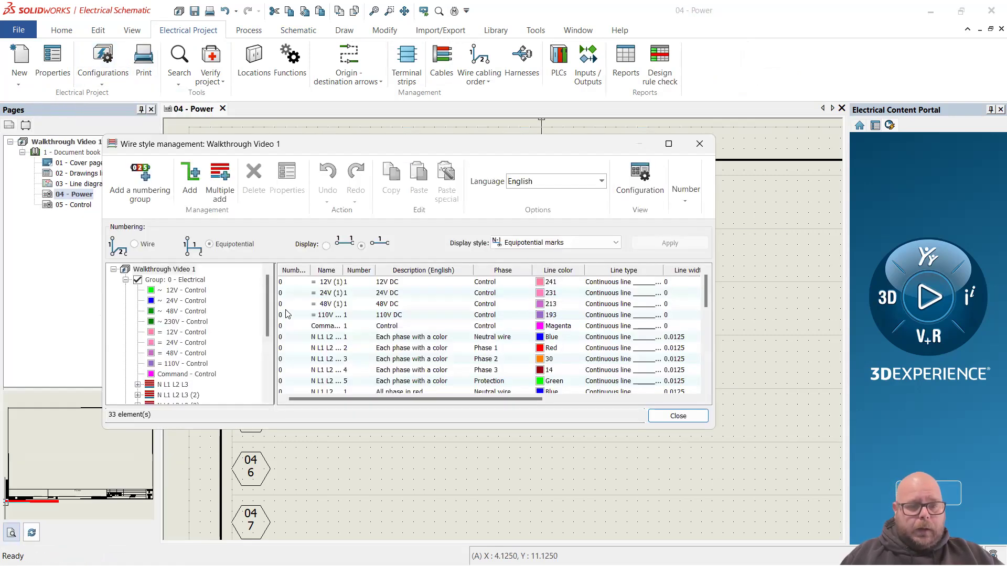
left_click(195, 303)
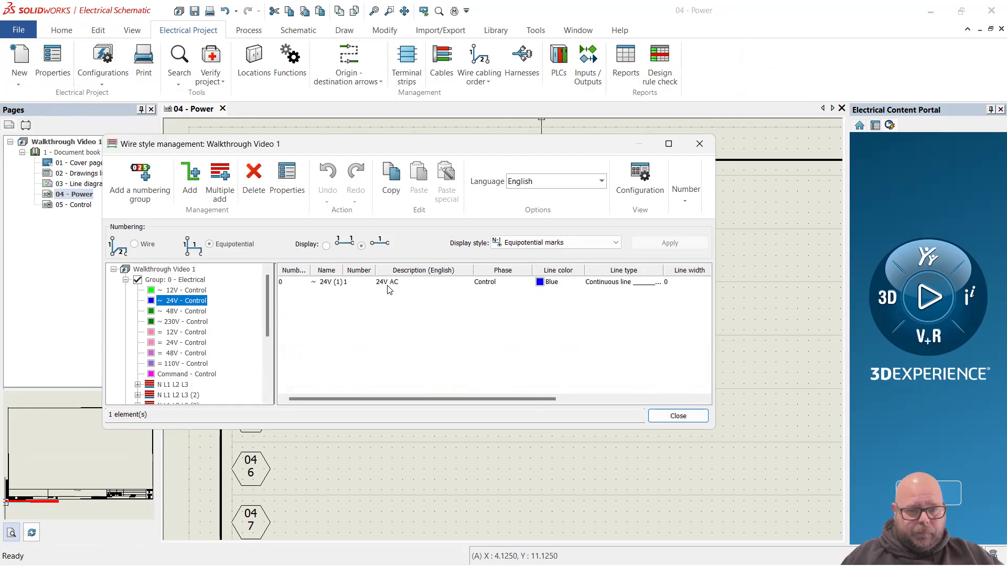
left_click(393, 283)
left_click(194, 344)
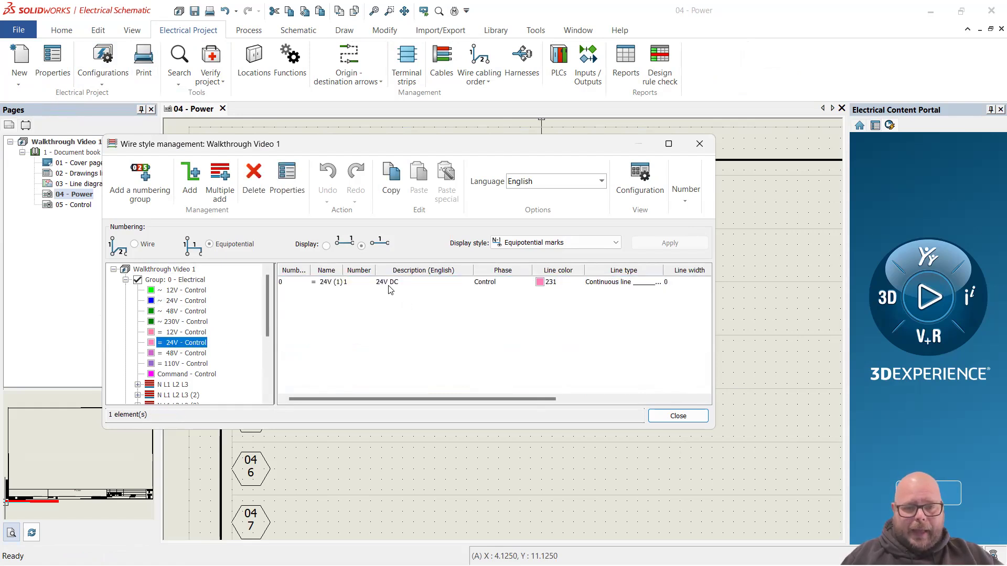
left_click(178, 302)
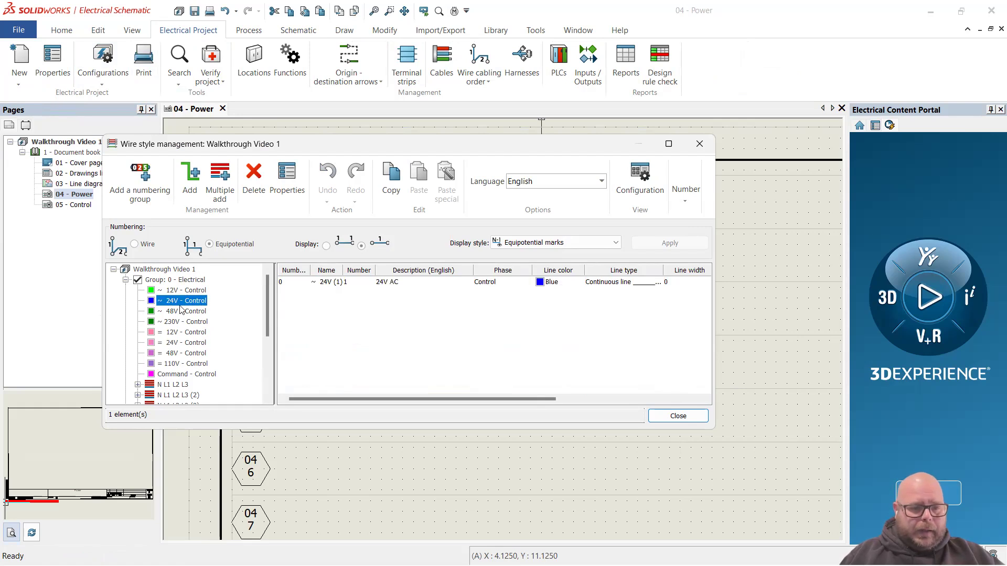
left_click(211, 344)
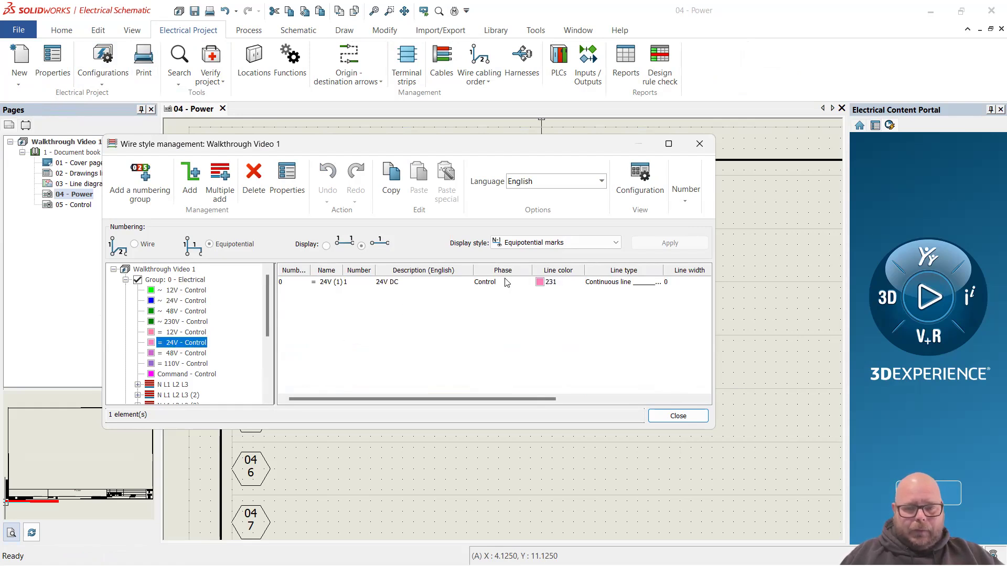
Open the properties of the = 24V control wire style and set its line color to standard Blue.
left_click(488, 285)
double_click(488, 283)
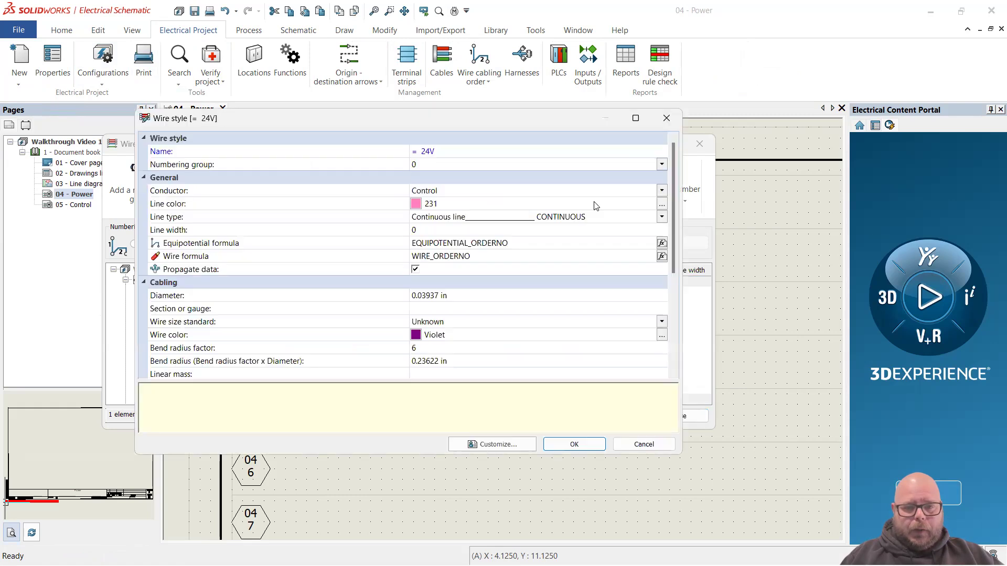
left_click(662, 204)
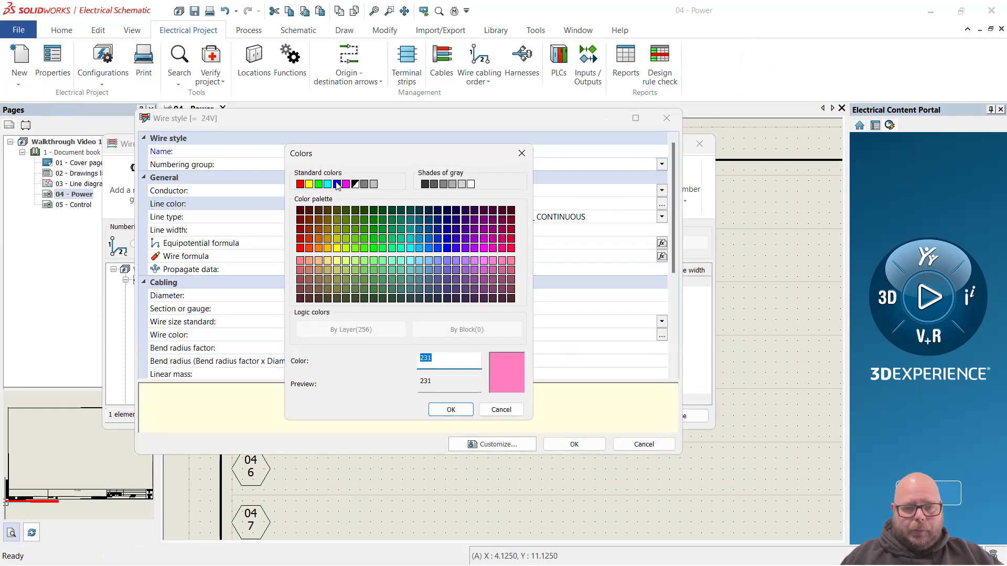
left_click(337, 184)
left_click(451, 410)
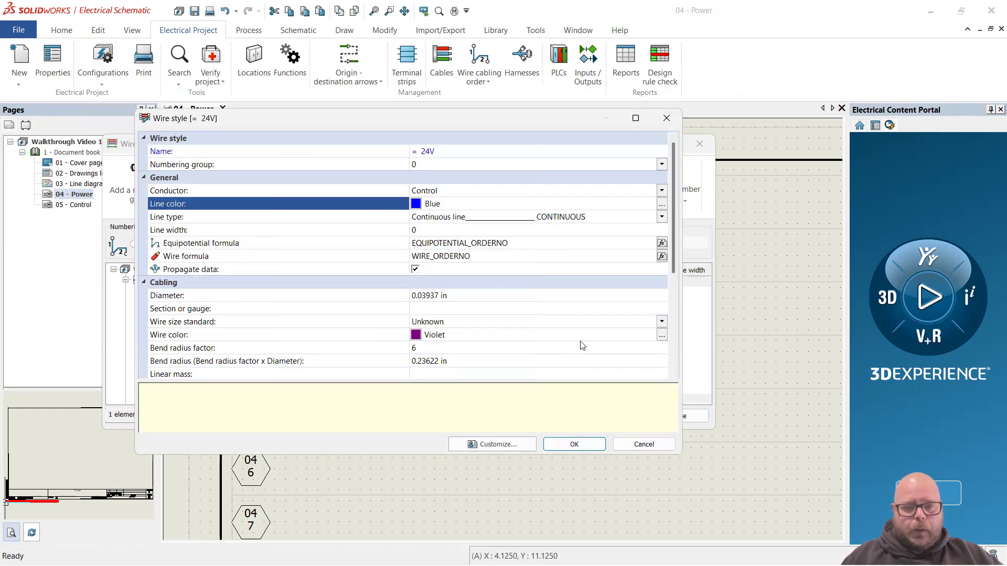
Choose the first wire color of the = 24V style, save the style and close the wire style management.
left_click(662, 335)
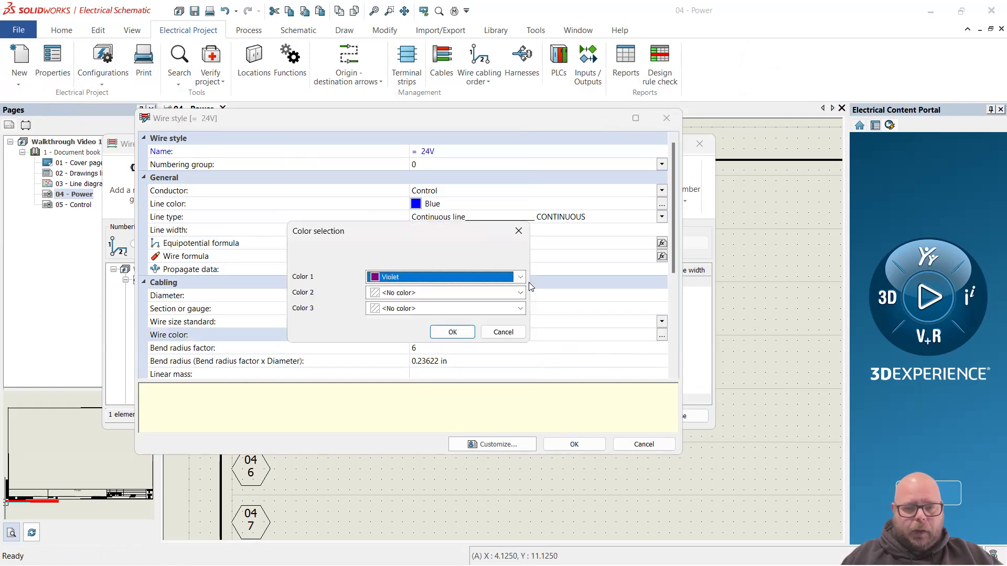
left_click(520, 277)
left_click(434, 375)
left_click(452, 332)
left_click(574, 444)
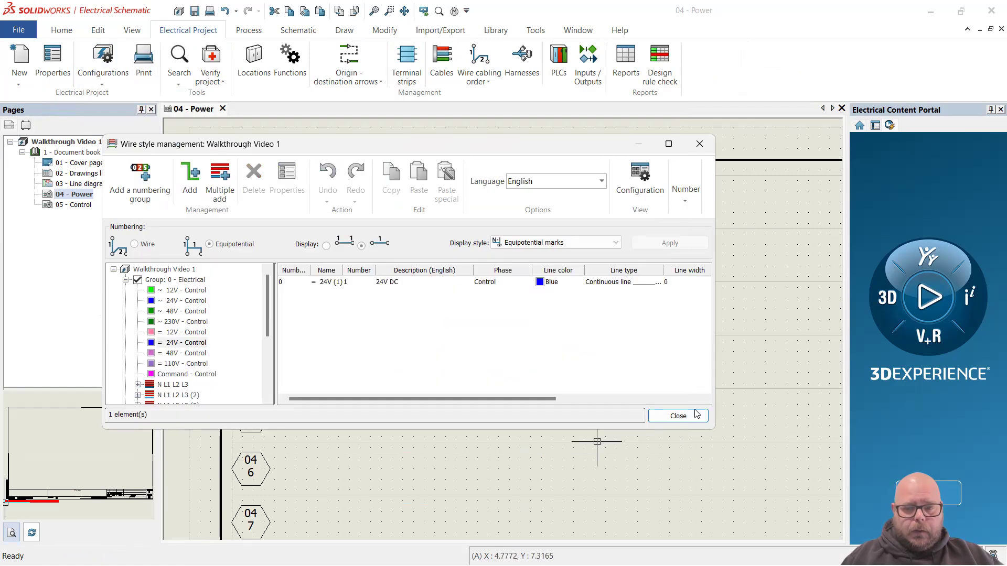
left_click(695, 415)
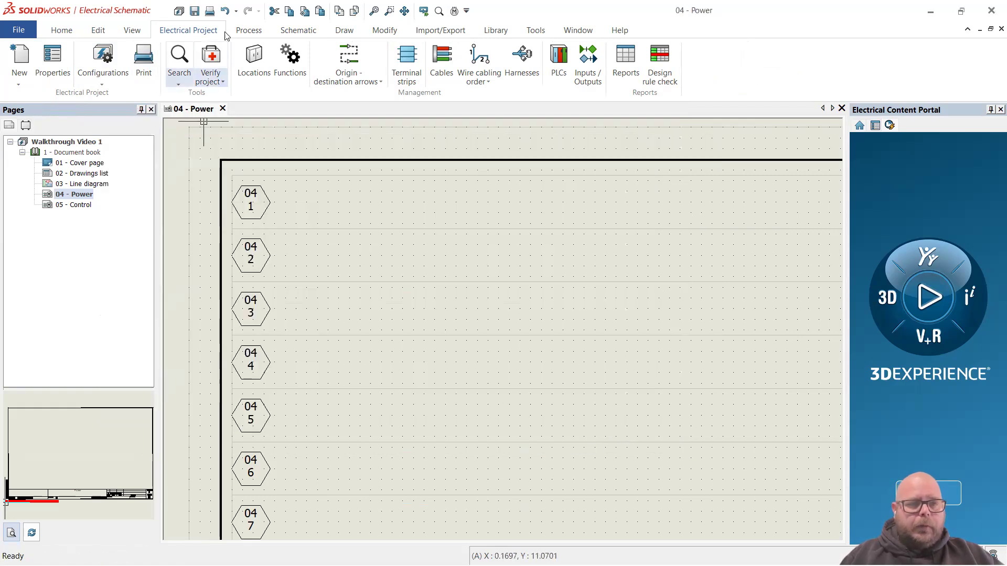
Start a single wire on 04 - Power with the = 24V (24V DC) wire style.
left_click(248, 30)
left_click(298, 30)
left_click(80, 62)
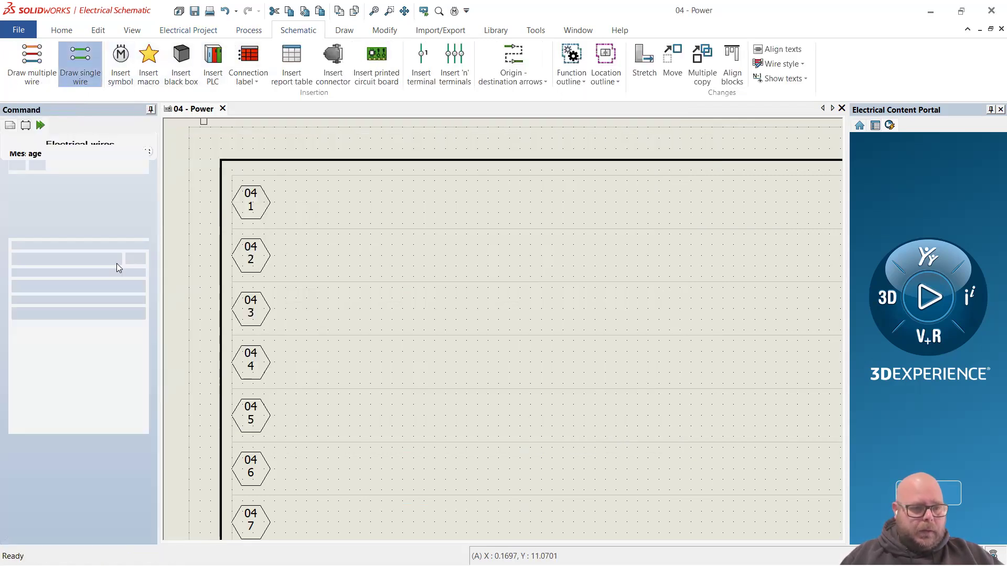
left_click(135, 259)
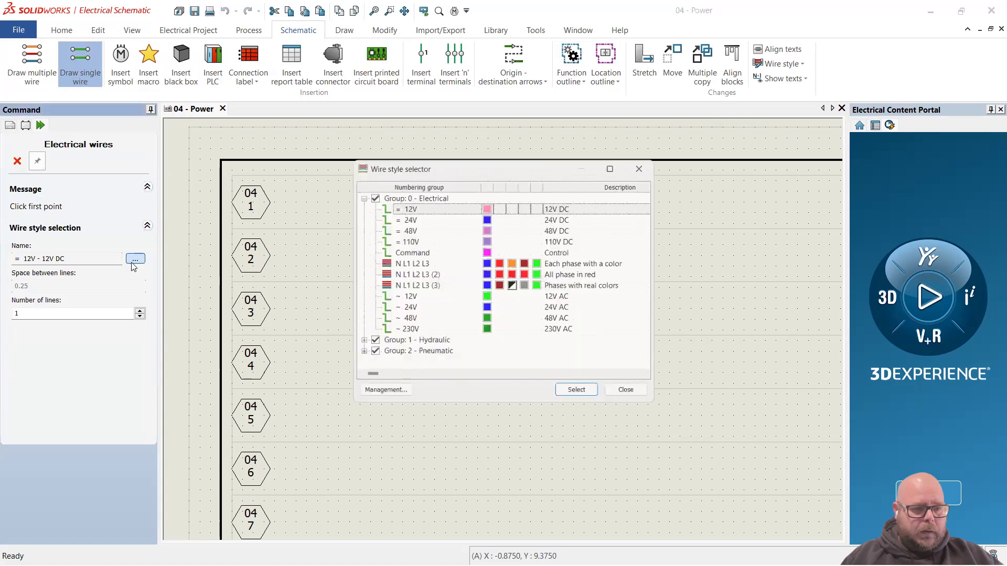
left_click(480, 310)
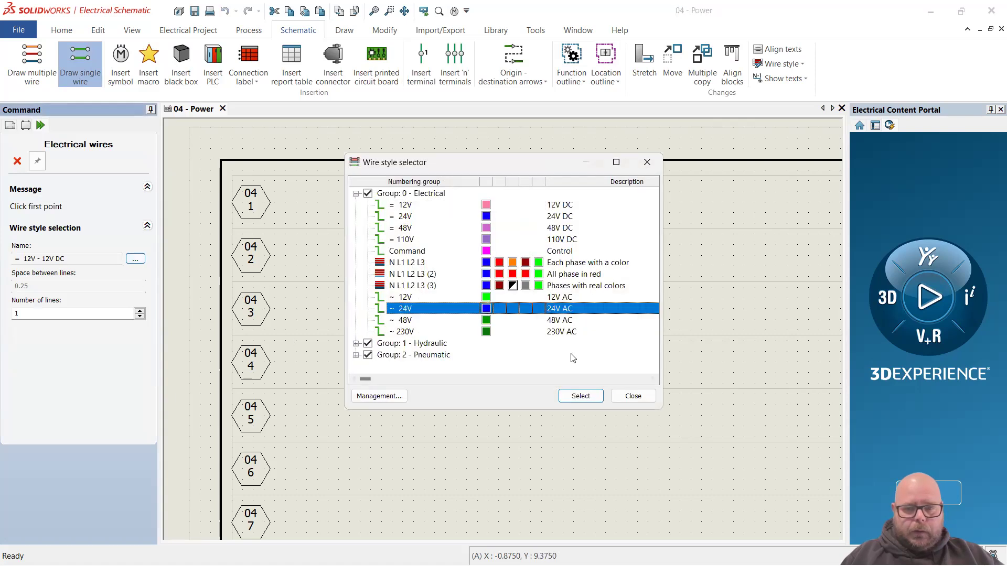
left_click(432, 217)
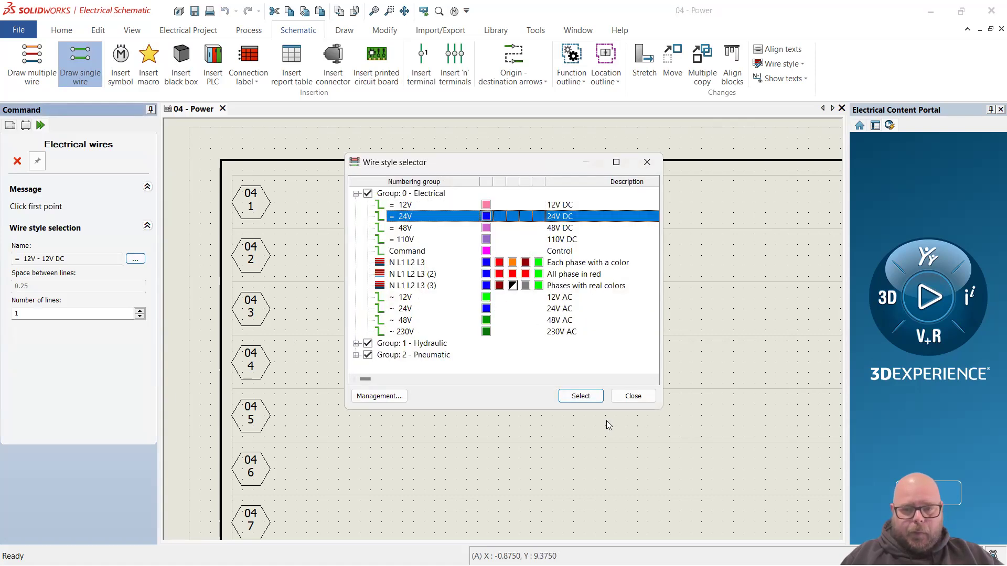
left_click(581, 396)
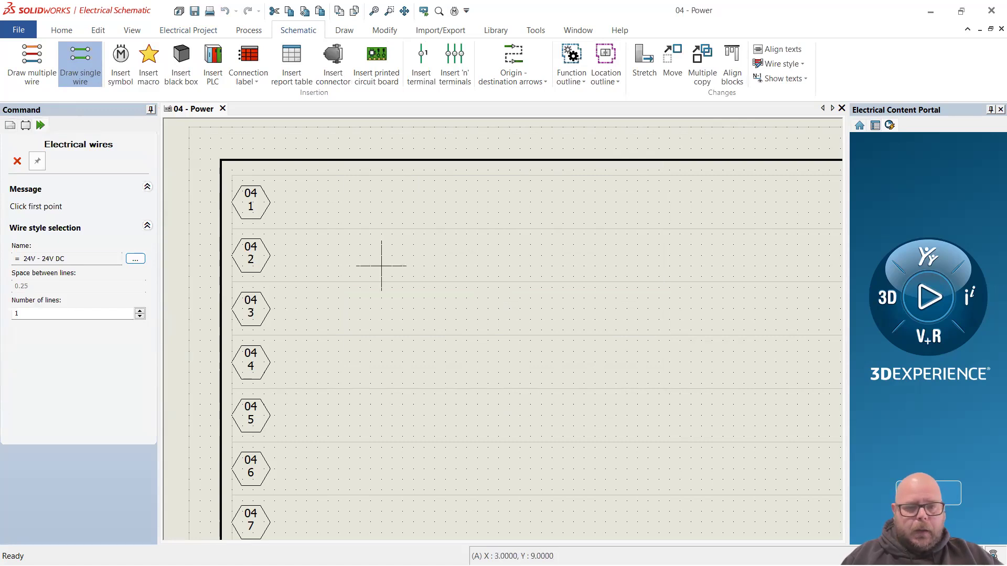
Draw a horizontal 24V DC test wire across row 2 of 04 - Power and end the wire command.
left_click(349, 256)
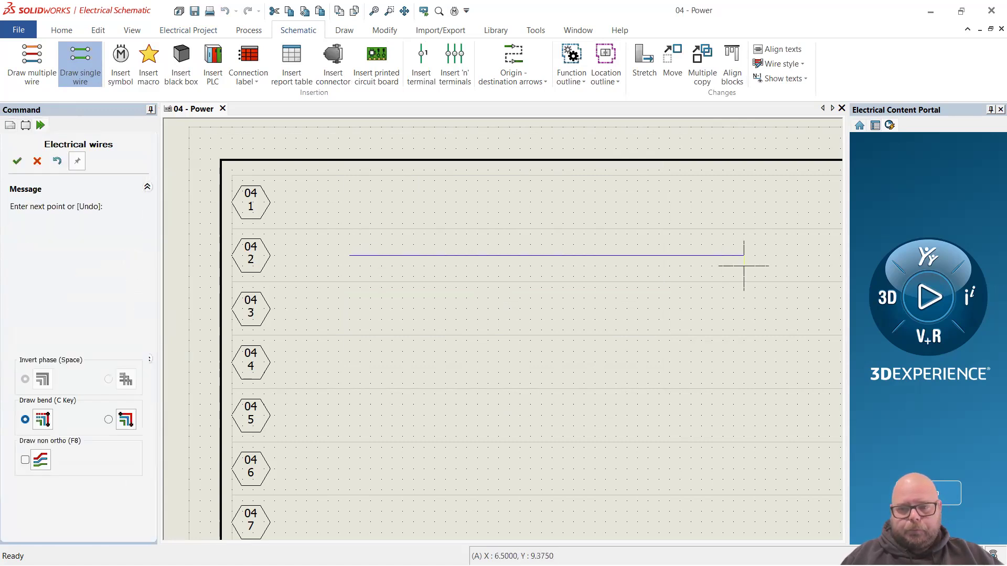
left_click(743, 307)
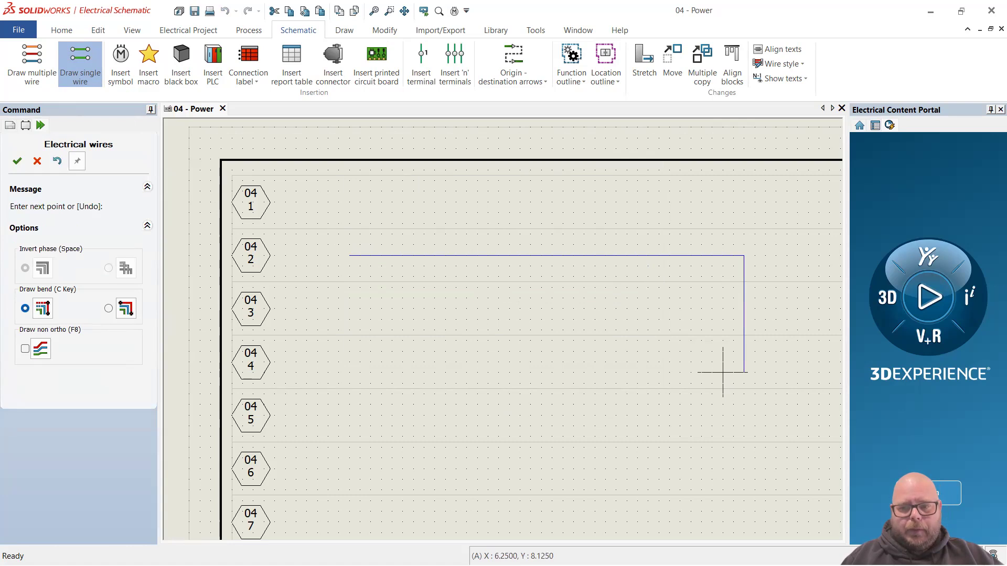
key("Escape")
key("Escape")
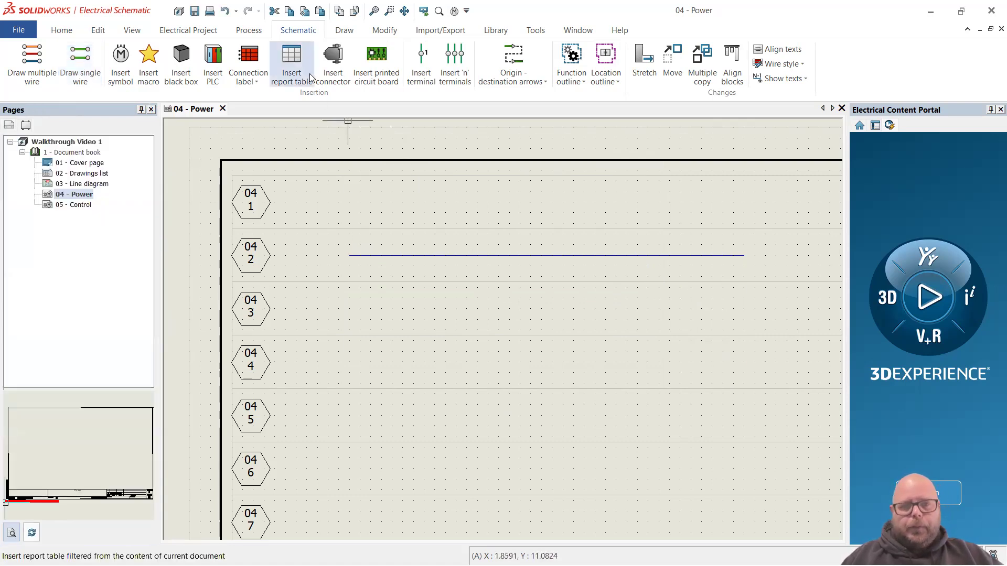
Delete the 24V DC test wire from row 2 of 04 - Power.
left_click(251, 33)
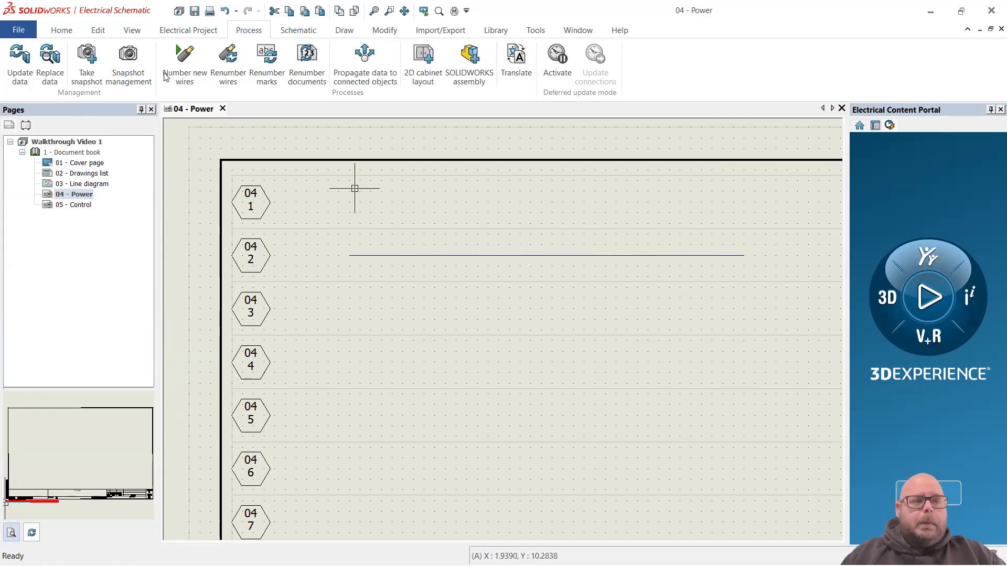
left_click(510, 251)
key("Delete")
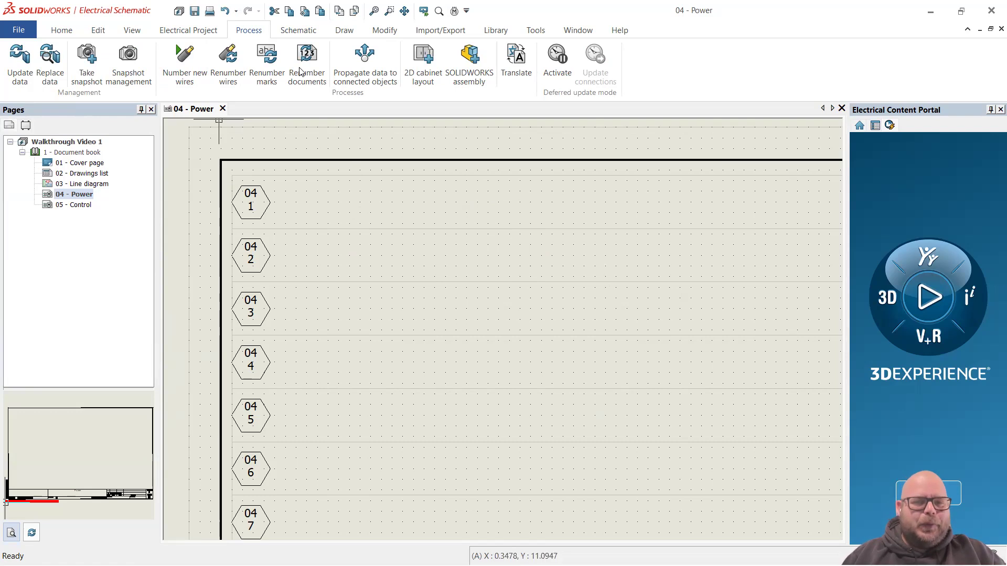
Reopen the project's wire style management and add a new wire style to the Electrical group (Group 0).
left_click(315, 35)
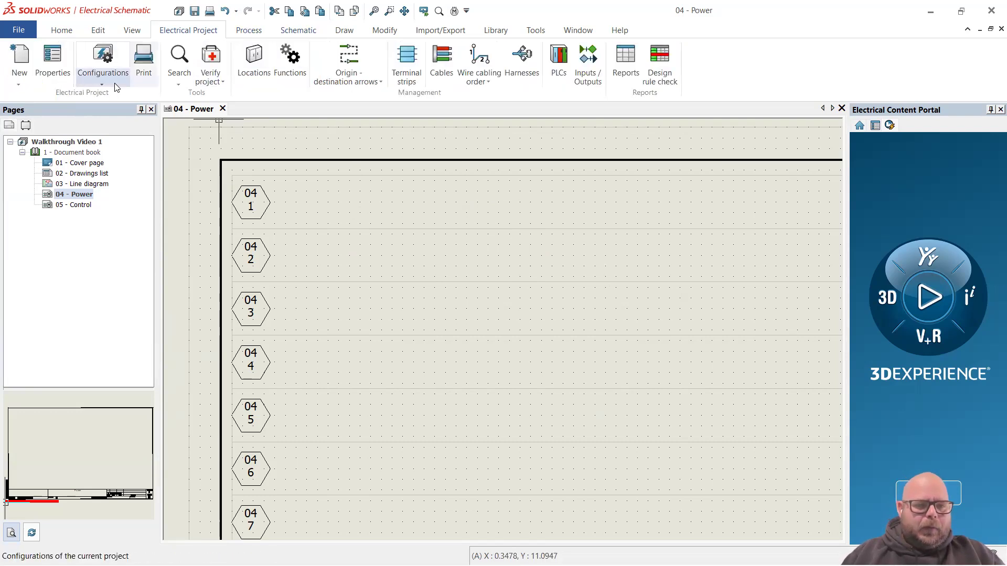
left_click(114, 84)
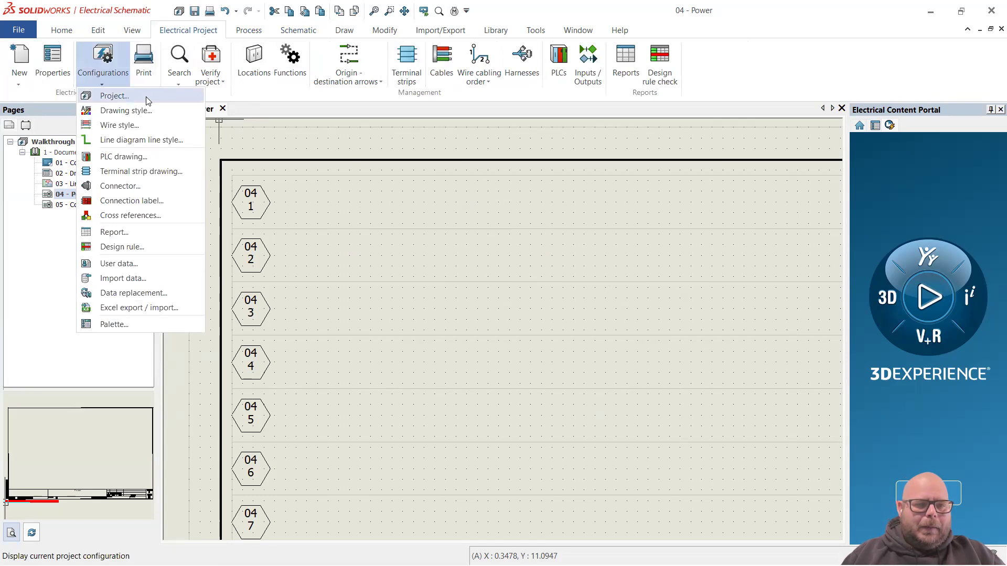
left_click(145, 131)
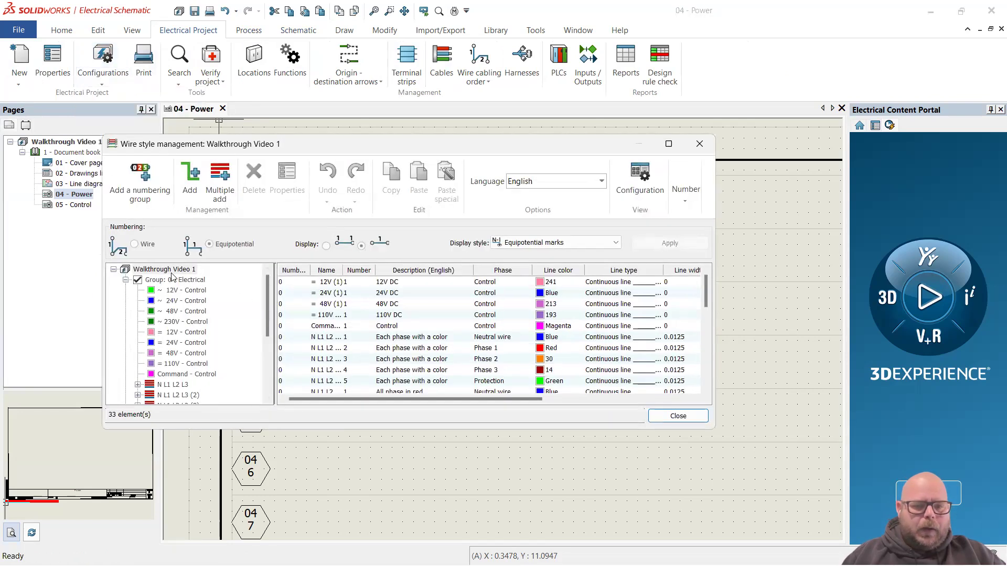
left_click(177, 280)
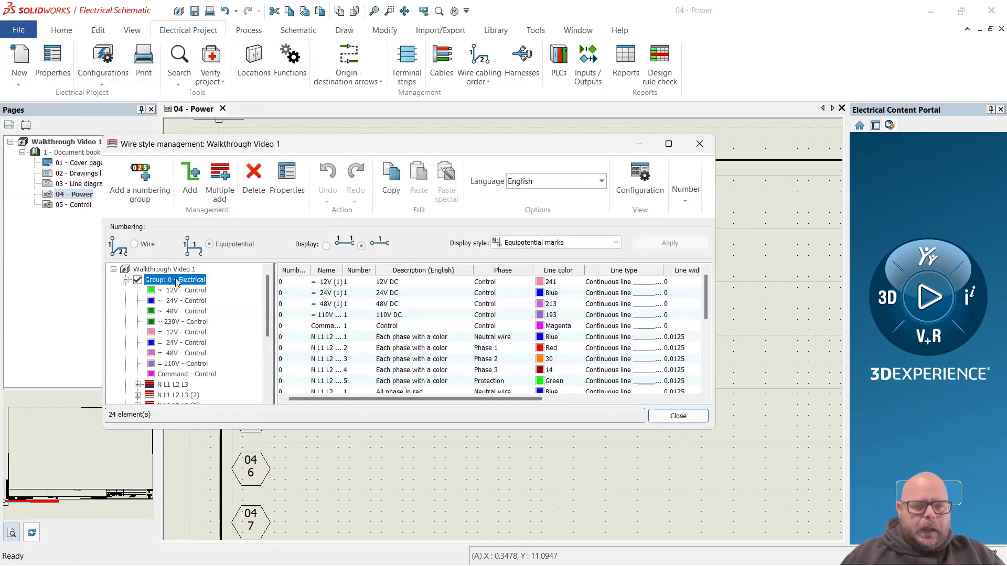
left_click(190, 188)
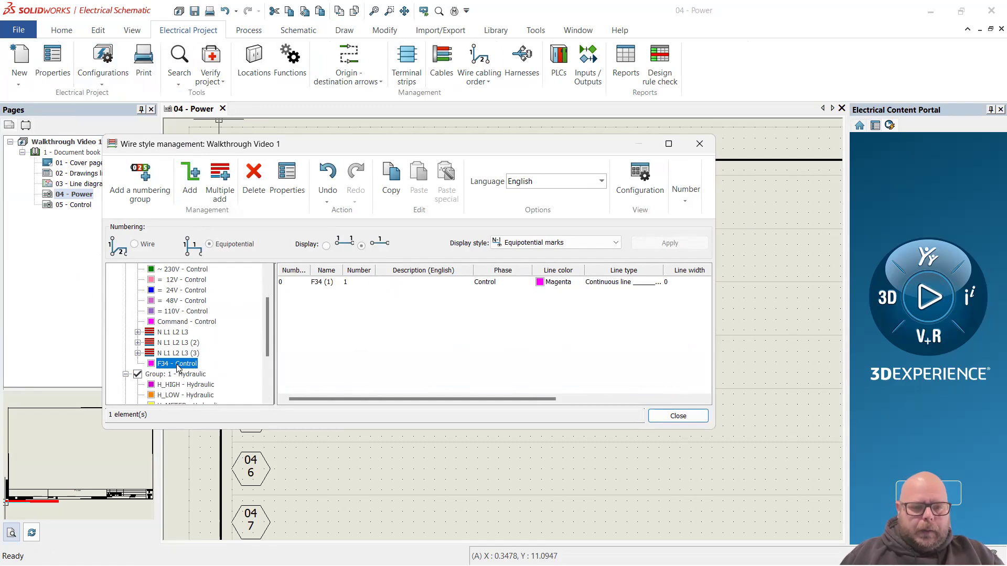
Examine the properties of the new wire style and compare them with those of the ~ 12V control style.
double_click(334, 287)
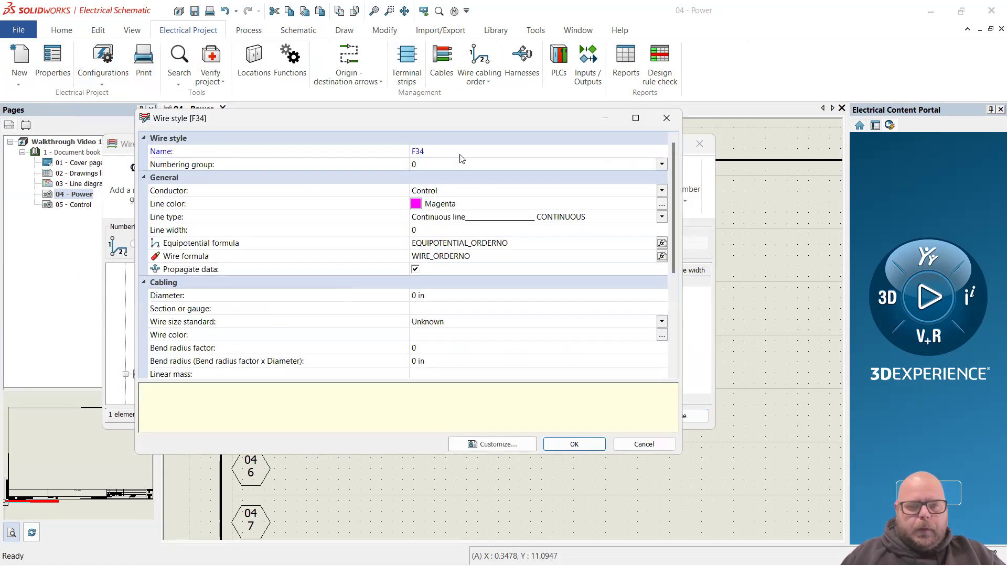
left_click_drag(331, 124, 403, 141)
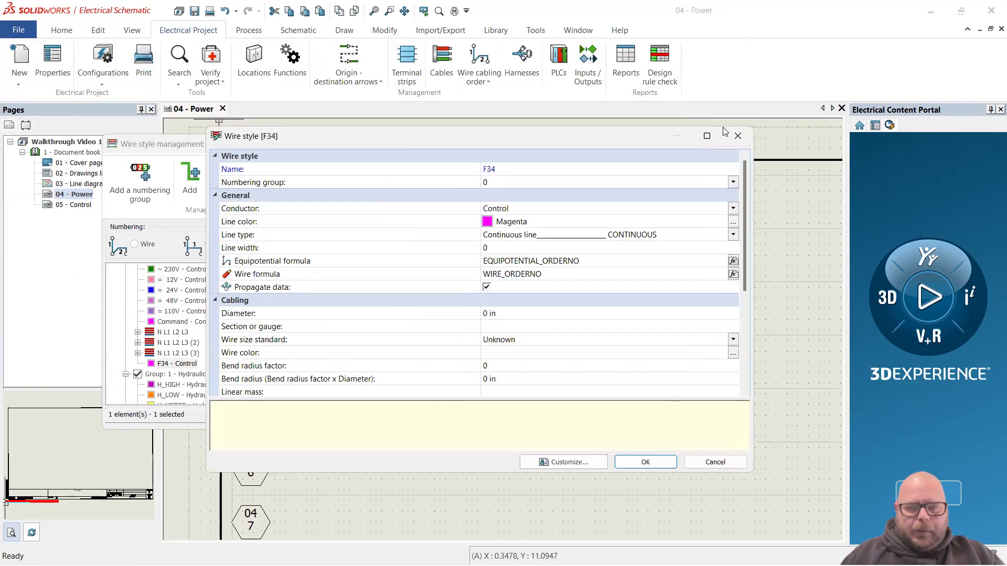
left_click(728, 135)
scroll(195, 296, "up", 2)
left_click(196, 290)
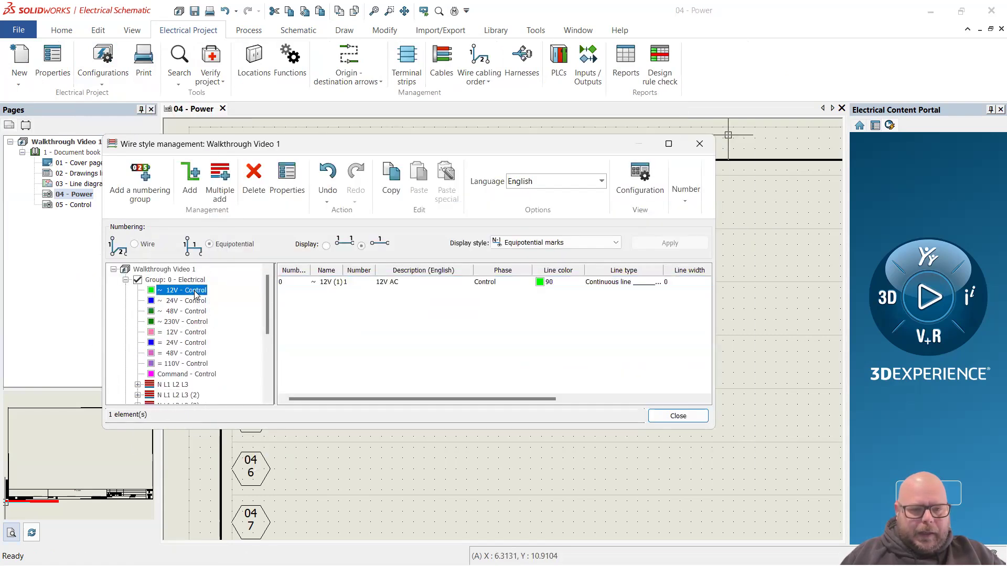
double_click(326, 284)
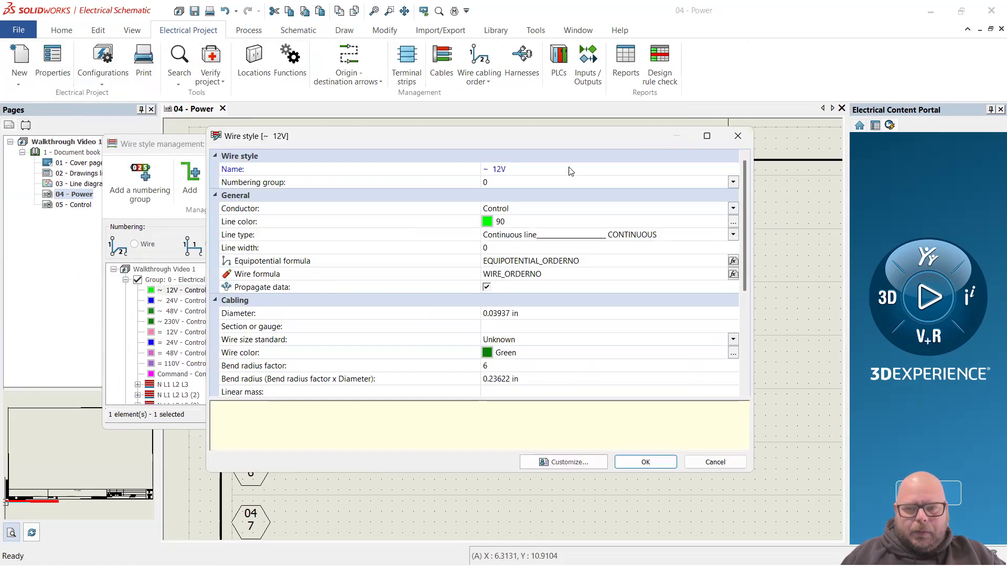
left_click(737, 136)
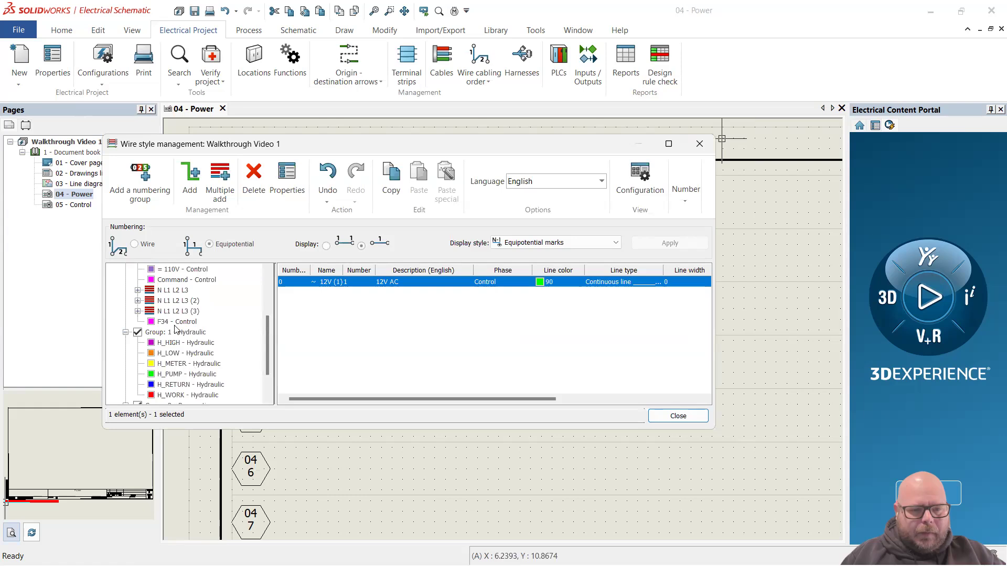
Rename the newly added control wire style as DC COM and check the available line colors.
left_click(173, 322)
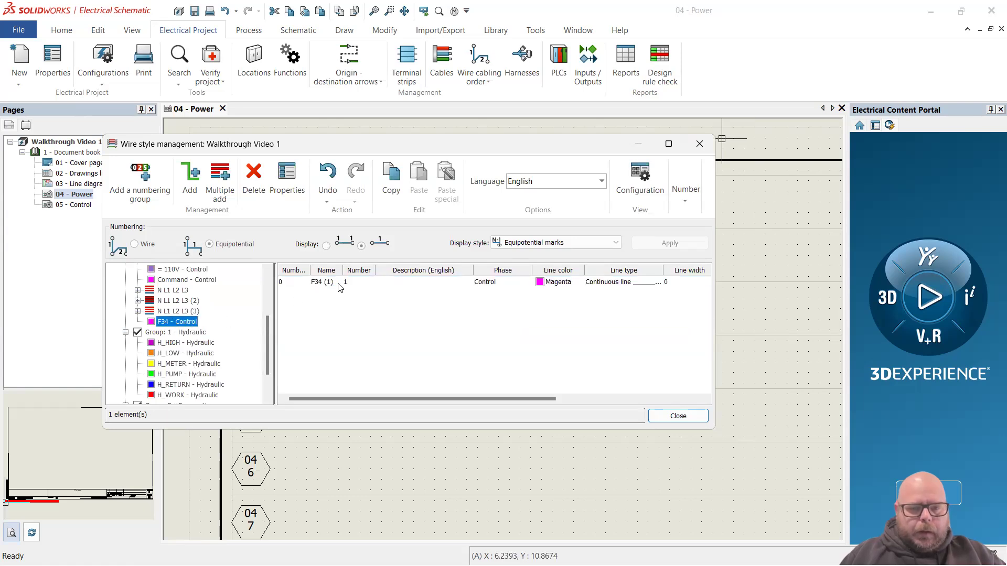
double_click(339, 285)
left_click(315, 169)
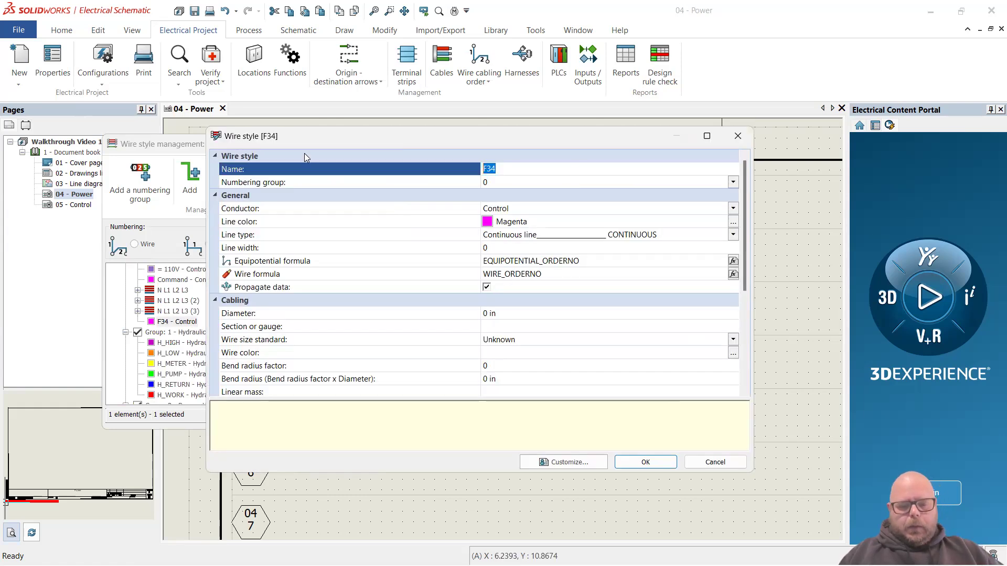
type("DC COM")
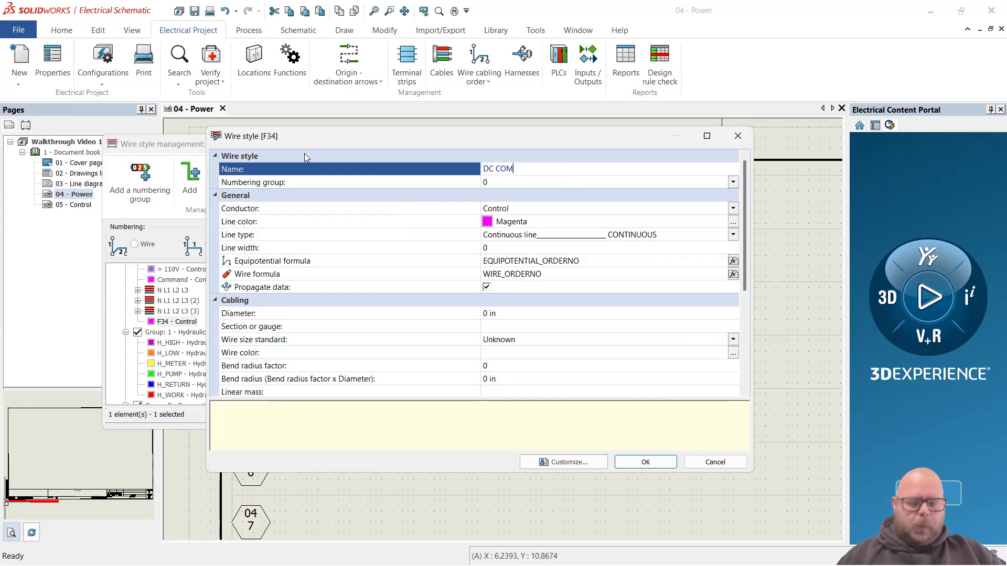
left_click(733, 222)
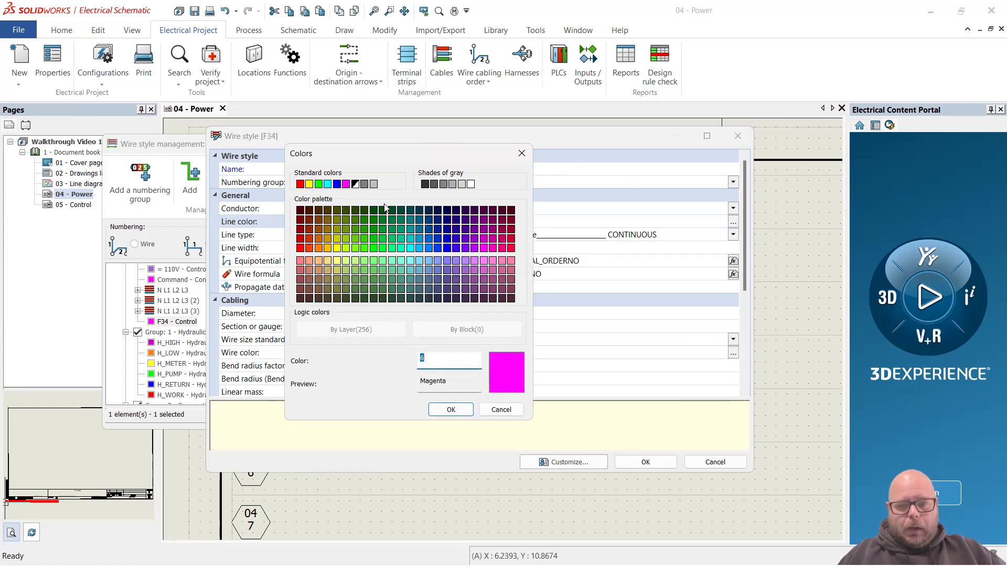
left_click(522, 153)
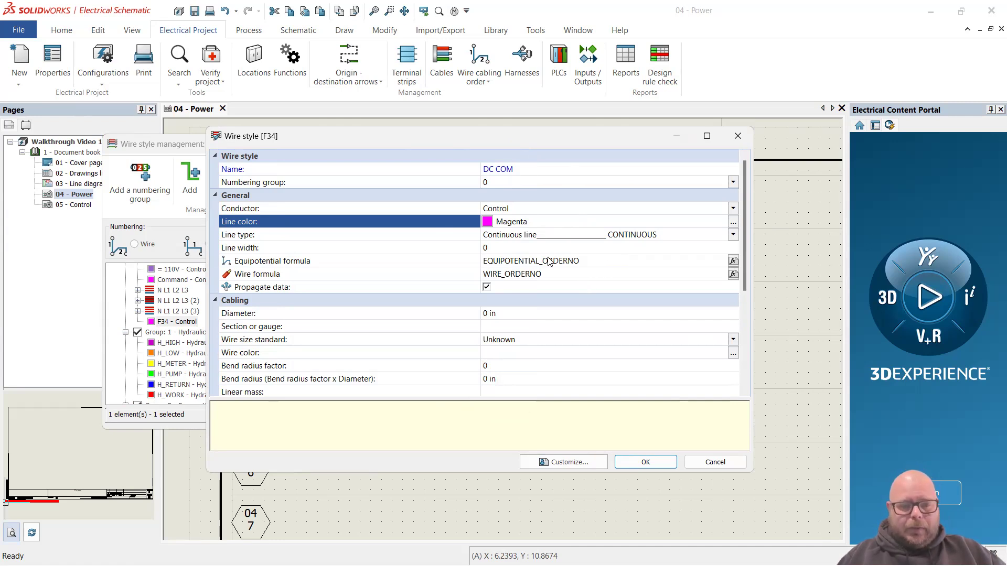
Set the DC COM wire style's cabling wire color to White as color 1 and Blue as color 2.
scroll(722, 345, "down", 1)
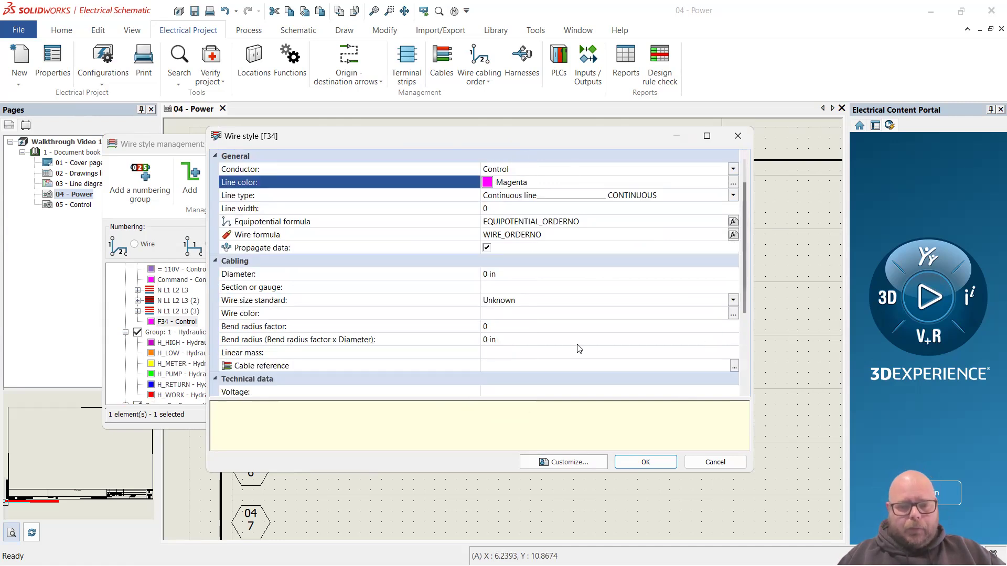
left_click(733, 314)
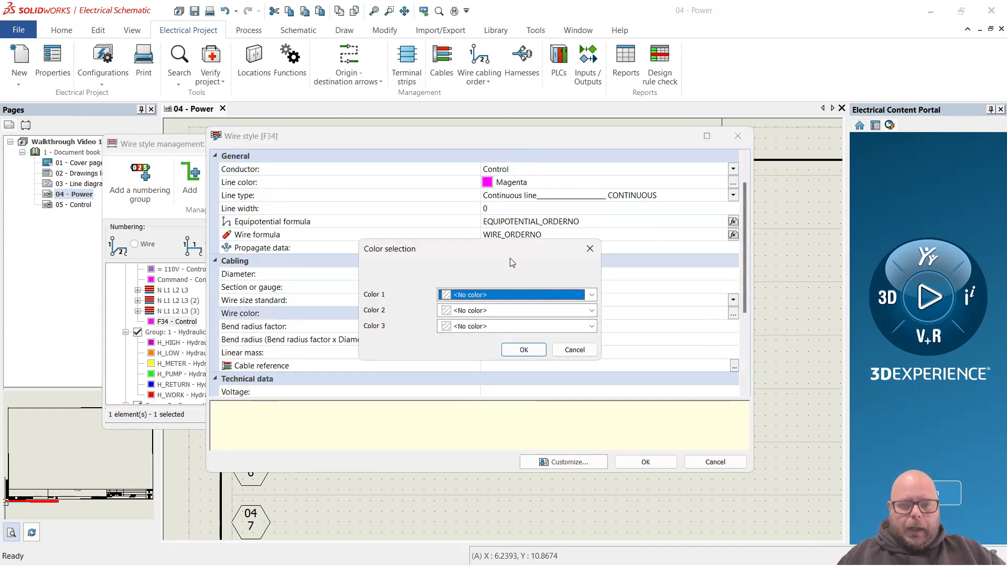
left_click(591, 294)
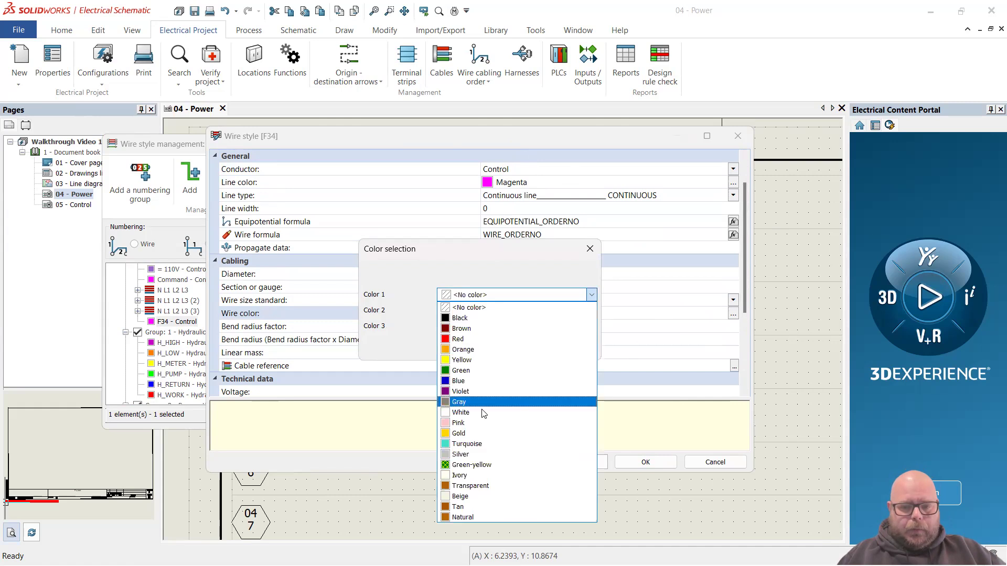
left_click(481, 412)
left_click(591, 311)
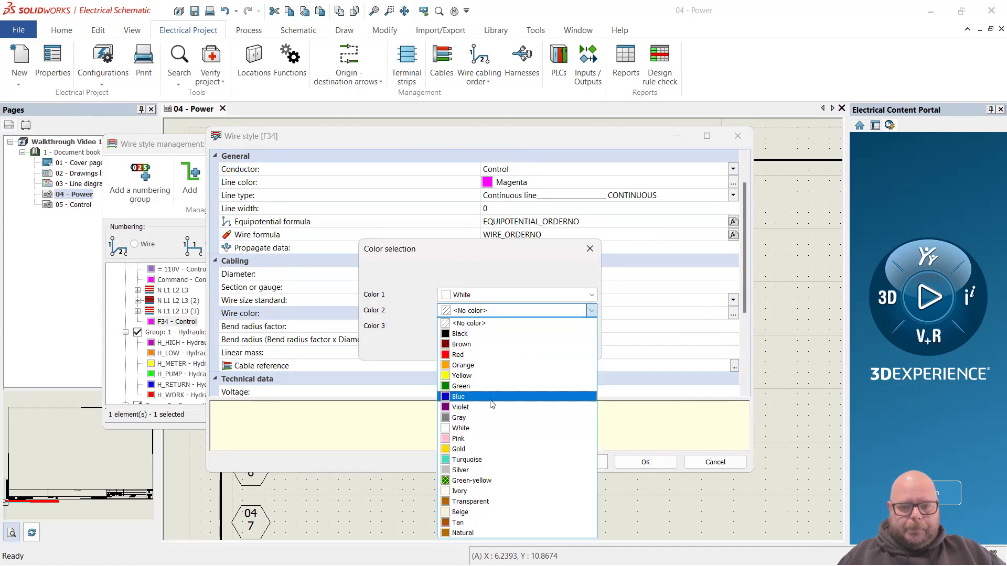
left_click(489, 396)
left_click(524, 350)
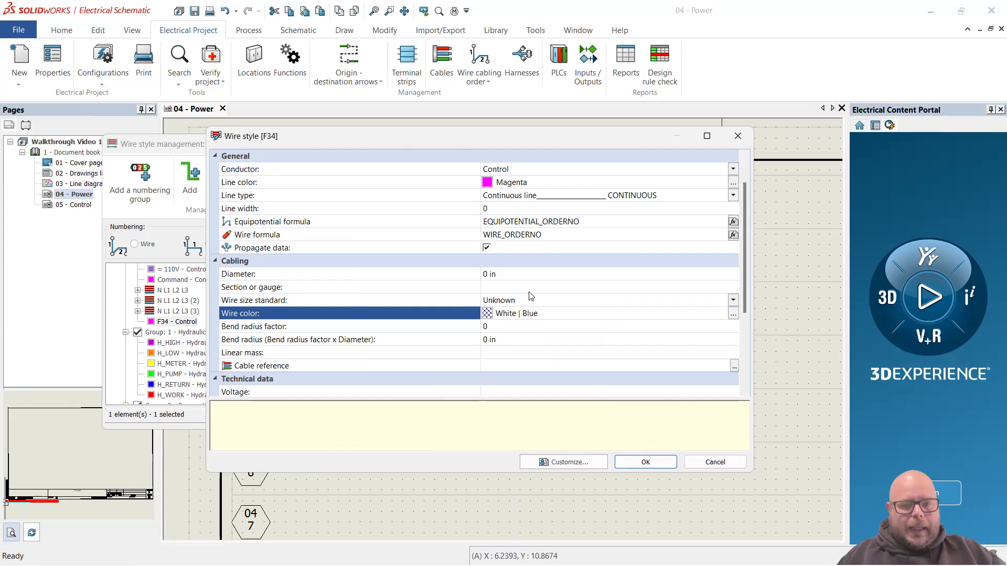
Set the DC COM style's section or gauge to 18 AWG and its wire size standard to Gauge (AWG standard).
left_click(639, 285)
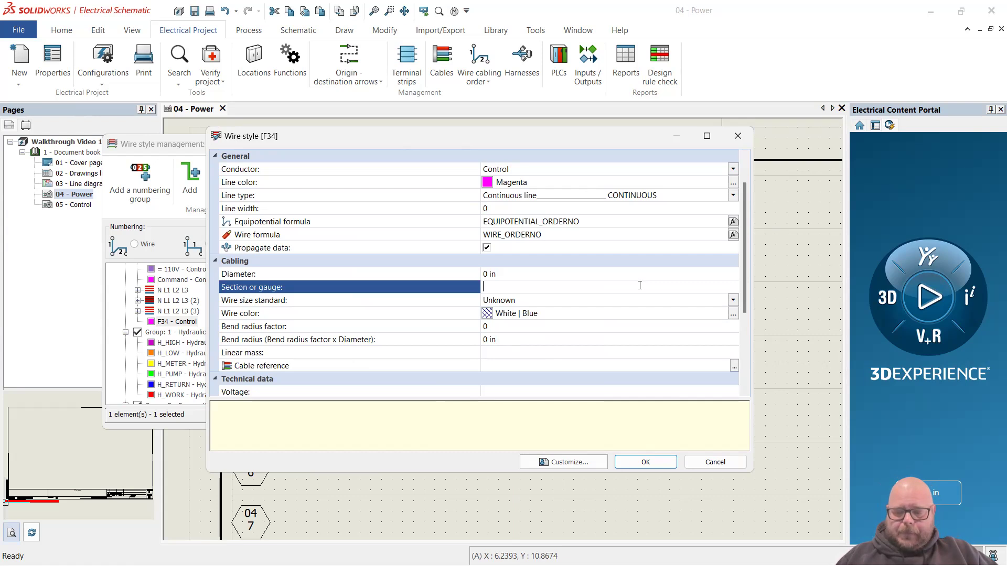
type("2")
key("BackSpace")
type("18 A")
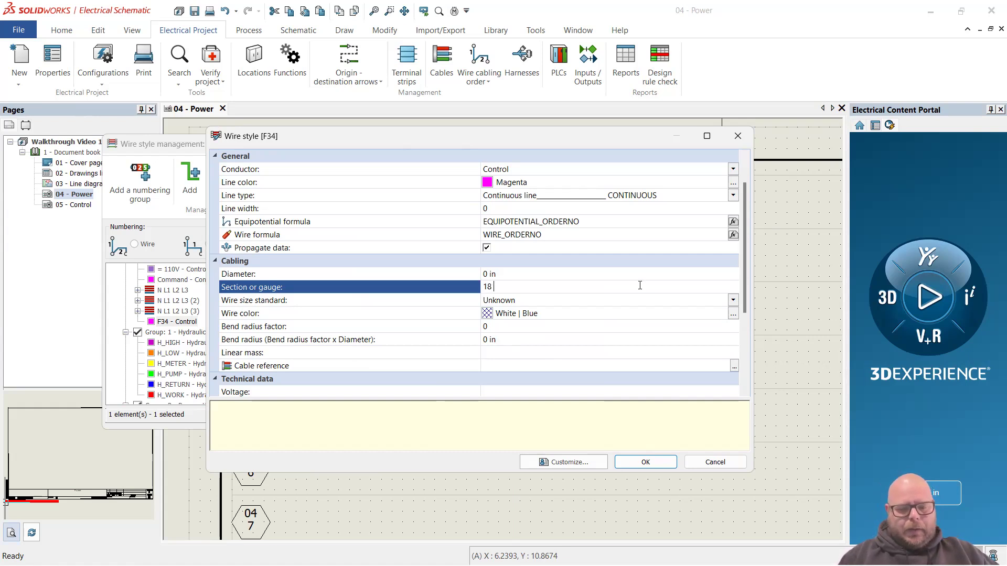
type("WG")
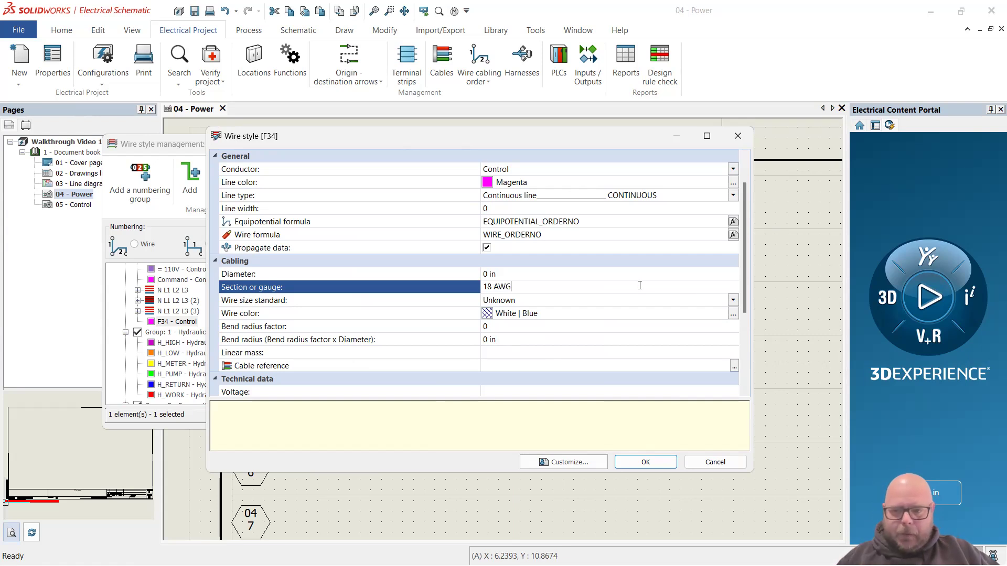
left_click(732, 300)
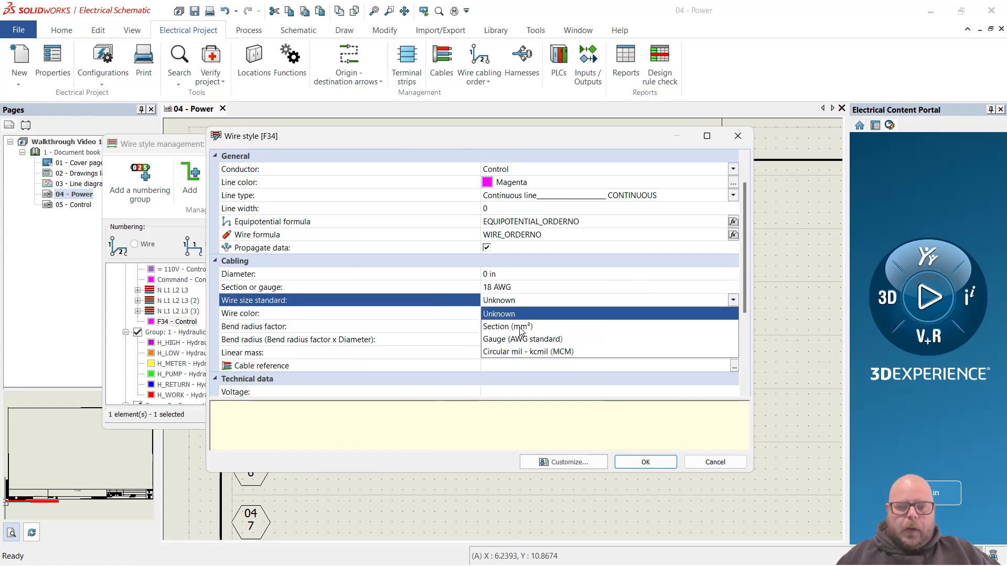
left_click(522, 340)
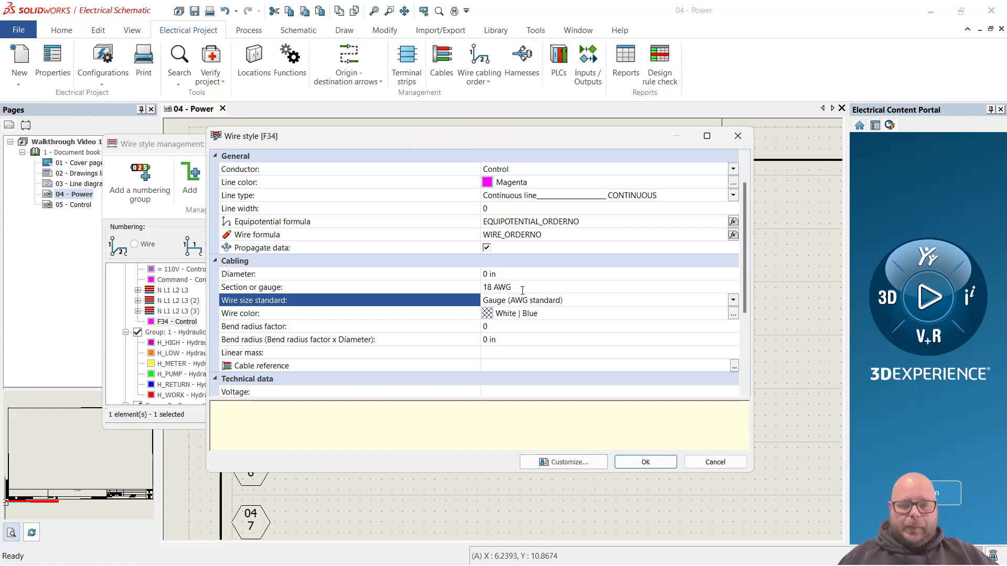
left_click(498, 288)
double_click(496, 286)
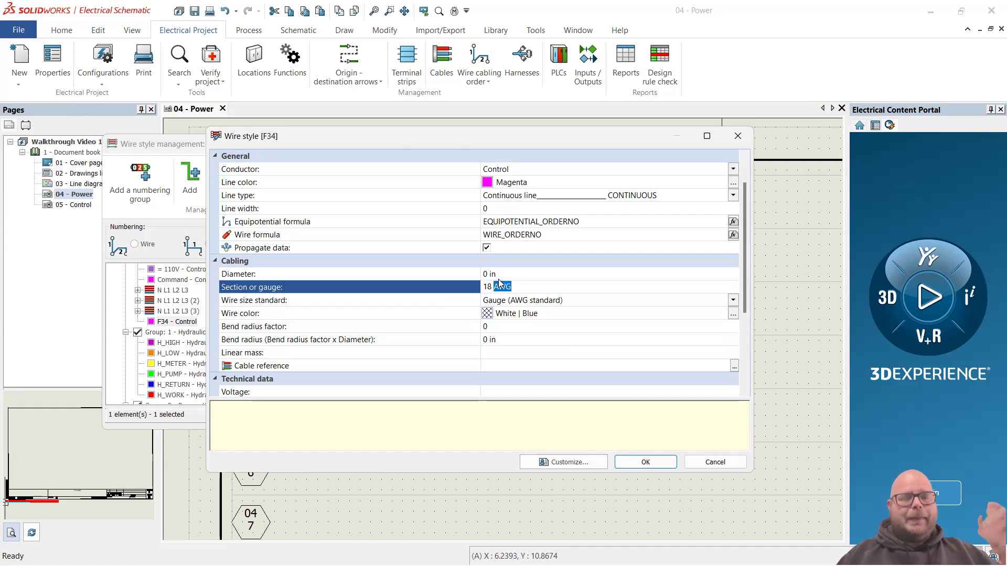
left_click(534, 304)
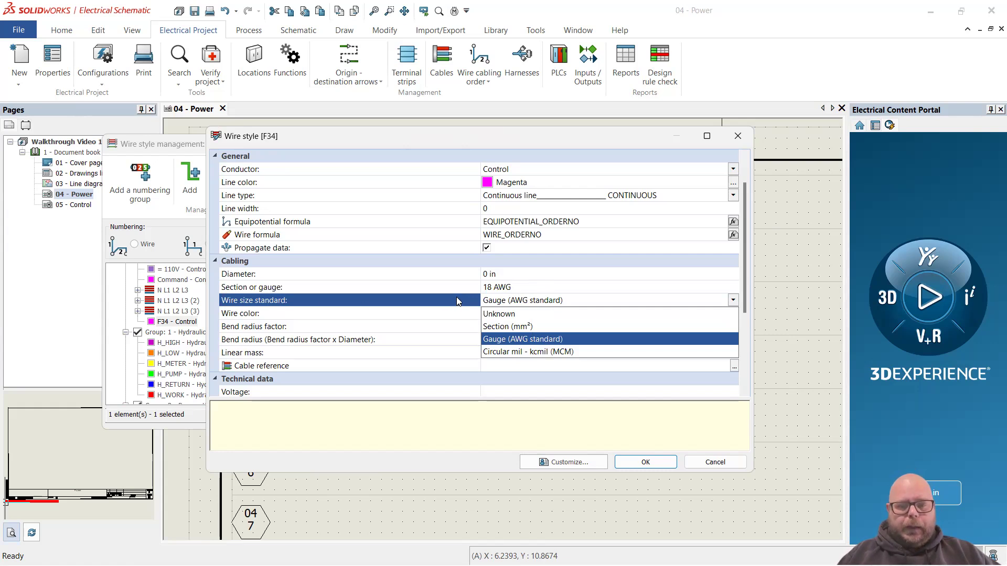
left_click(525, 297)
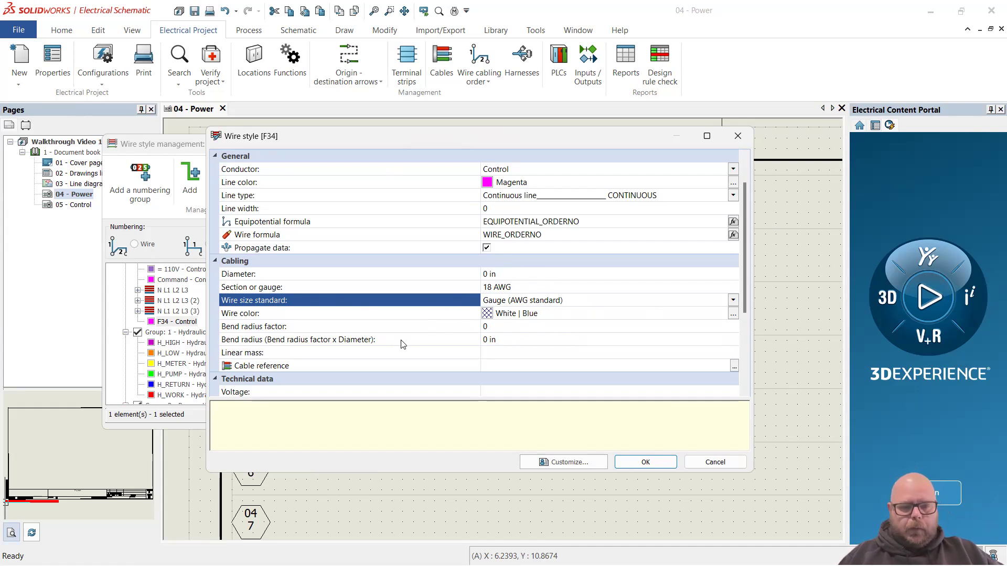
Enter "24 VDC Common Wire - 18 Ga." as the English description of the DC COM wire style.
scroll(407, 341, "down", 3)
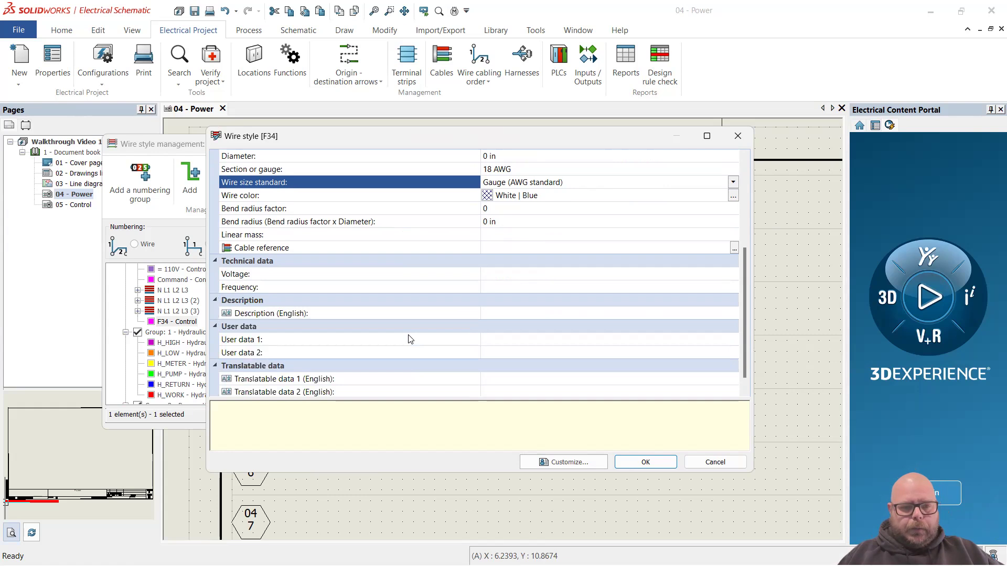
scroll(411, 339, "down", 1)
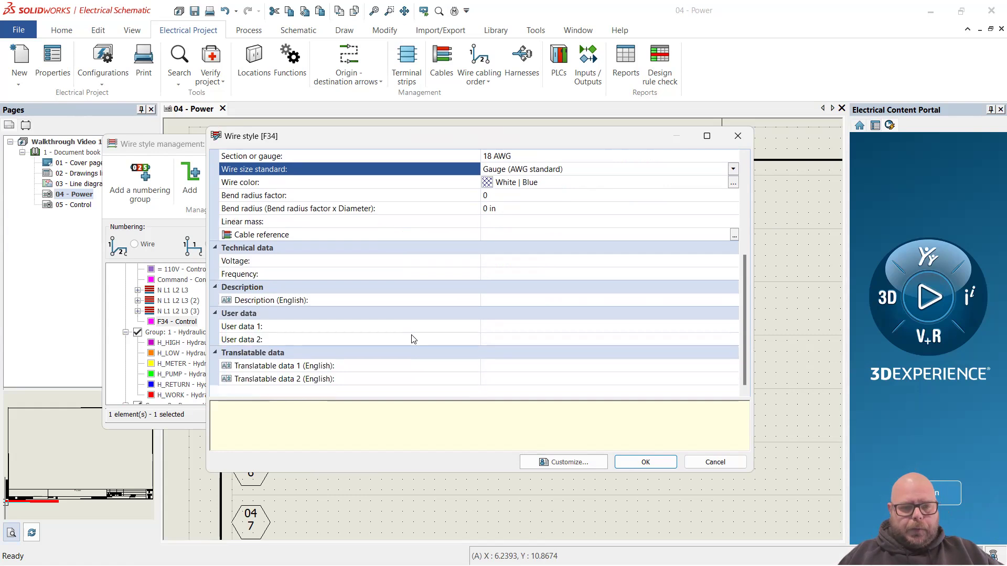
left_click(560, 300)
type("24 VDC Common")
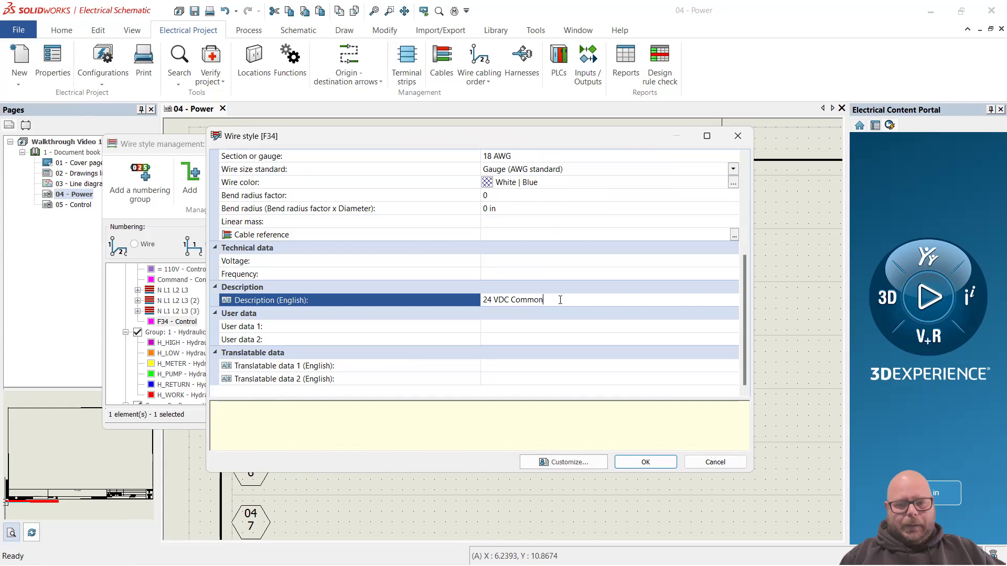
type(" Wire")
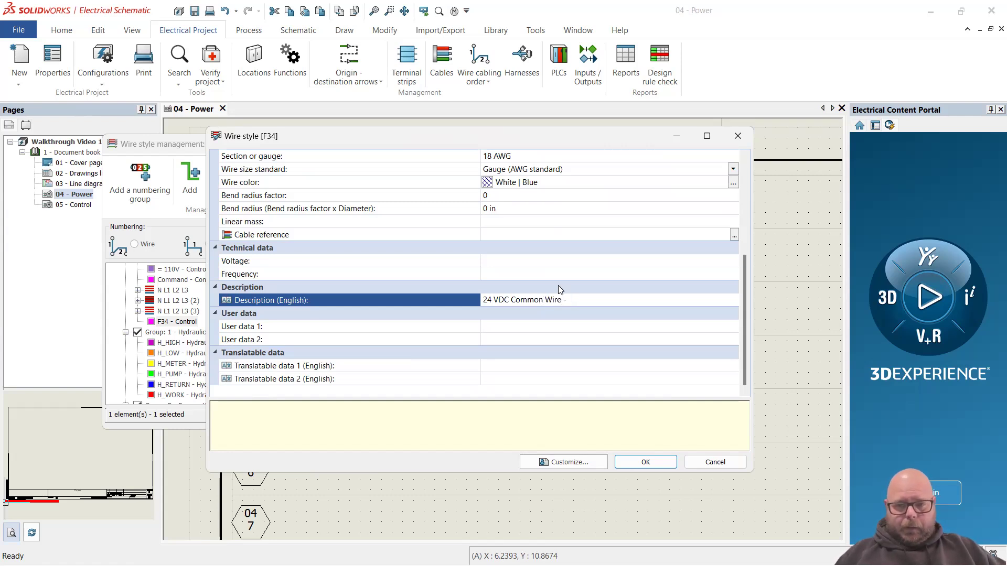
type(" - 18 Ga.")
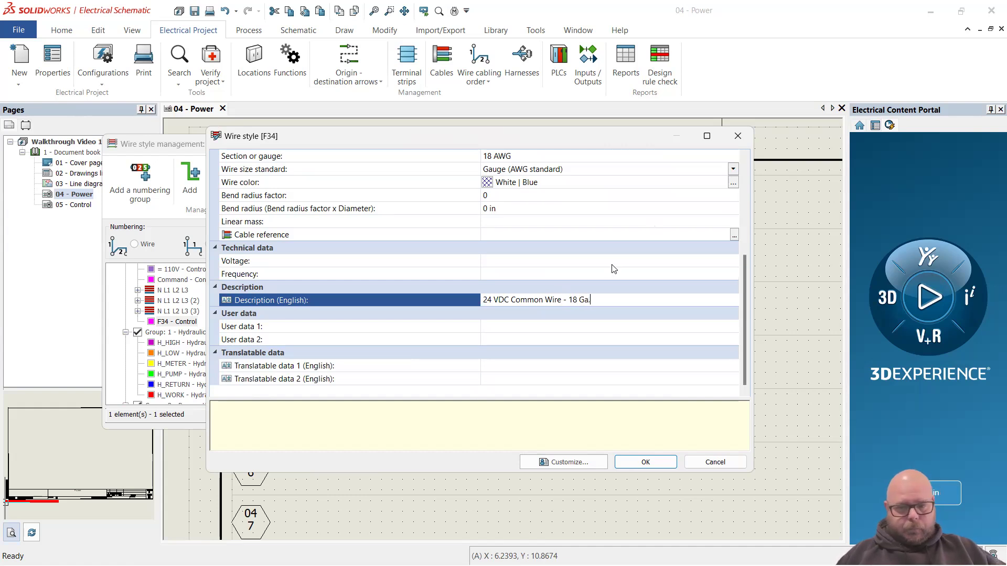
Examine the DC COM style's equipotential formula and wire formula and compare the two numbering methods.
scroll(498, 229, "up", 4)
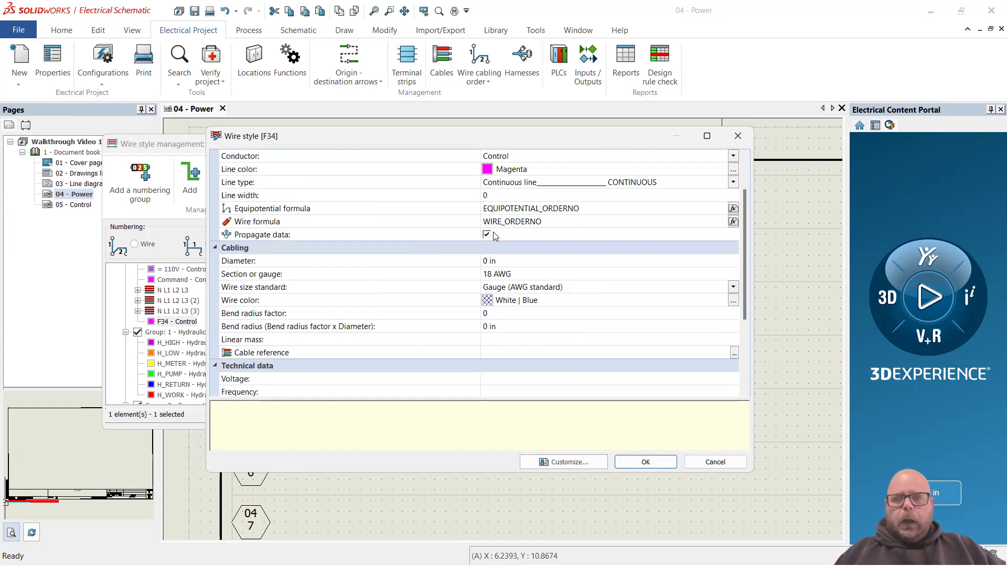
scroll(455, 254, "up", 1)
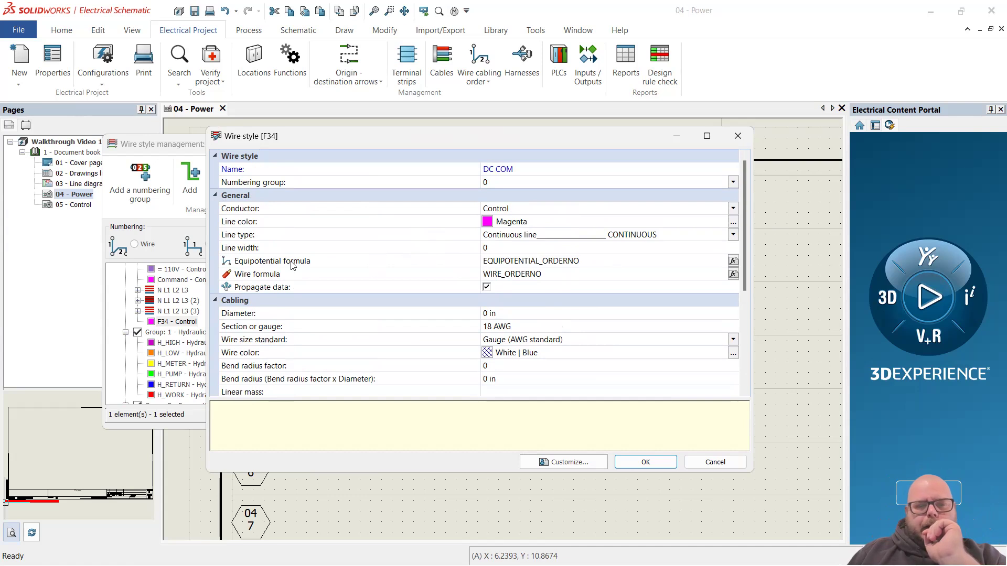
left_click(283, 264)
left_click(283, 276)
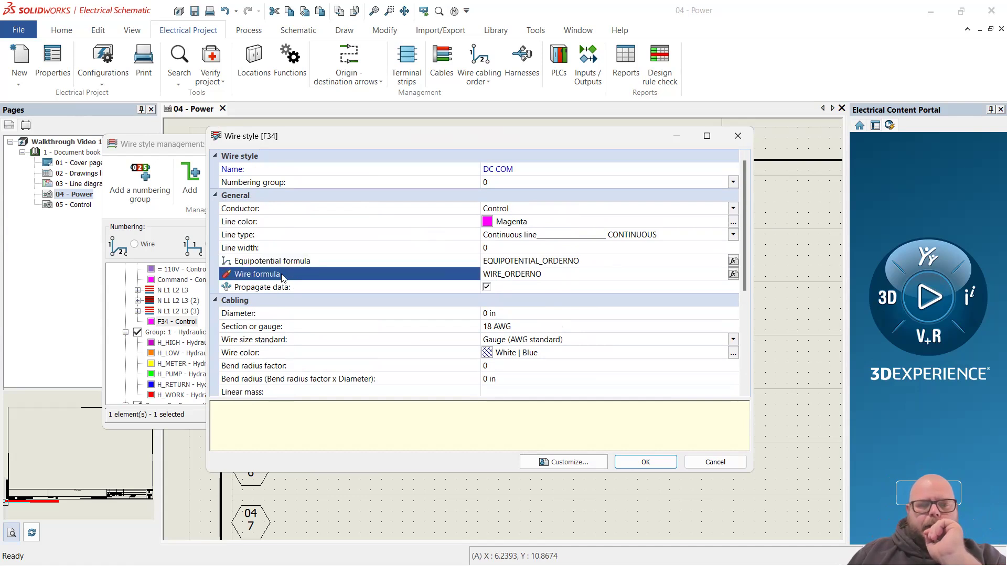
left_click(304, 263)
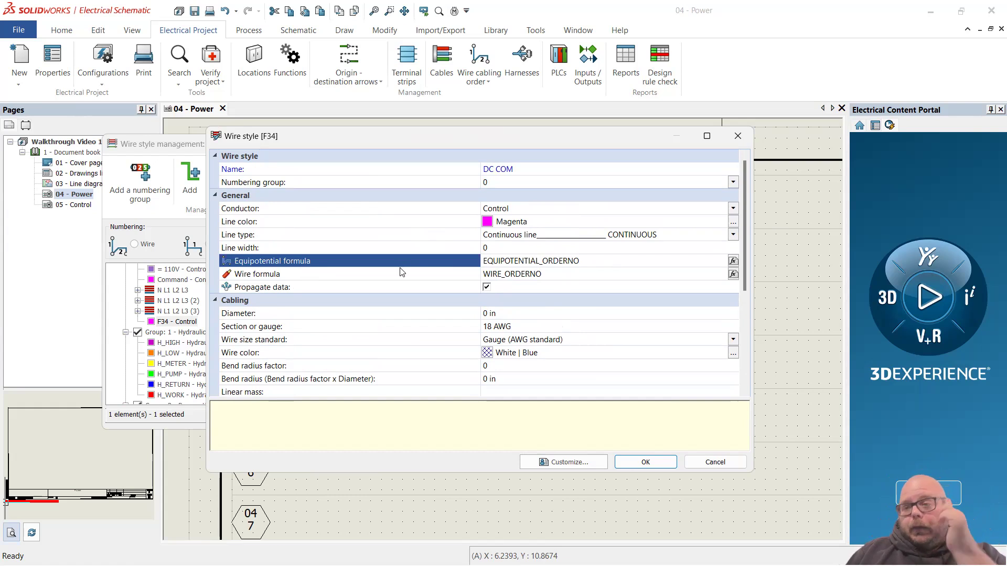
left_click(310, 276)
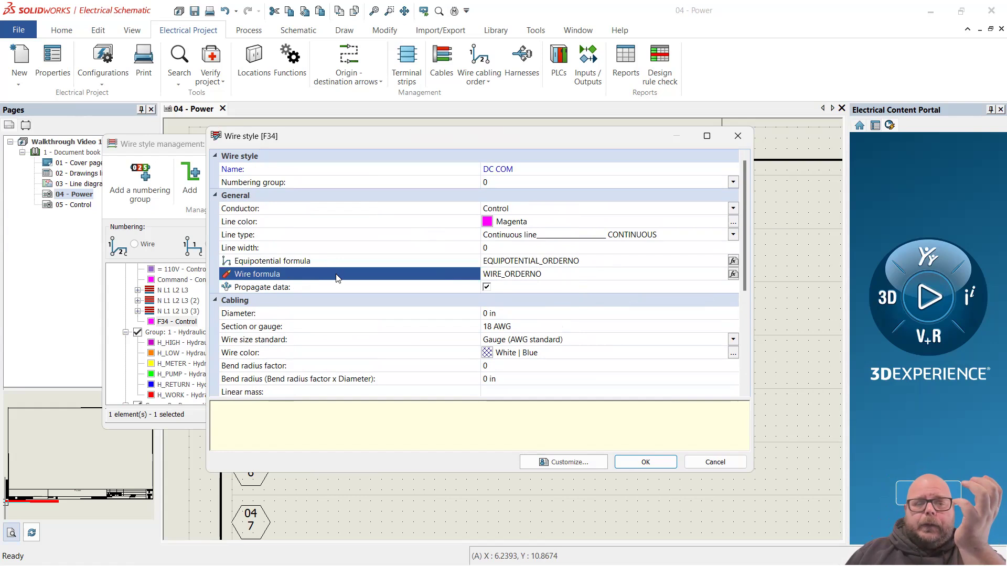
key("Up")
key("Down")
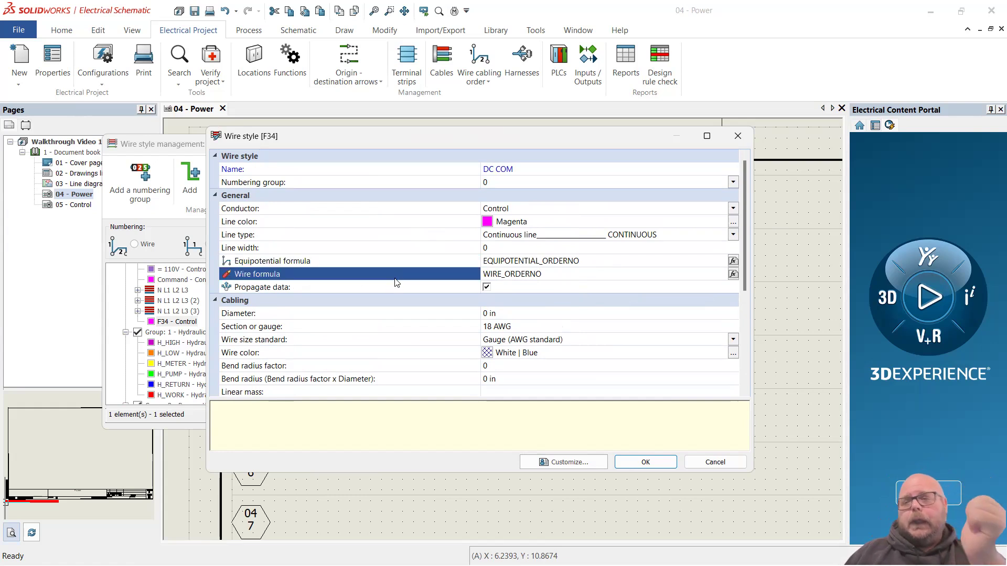
left_click(342, 263)
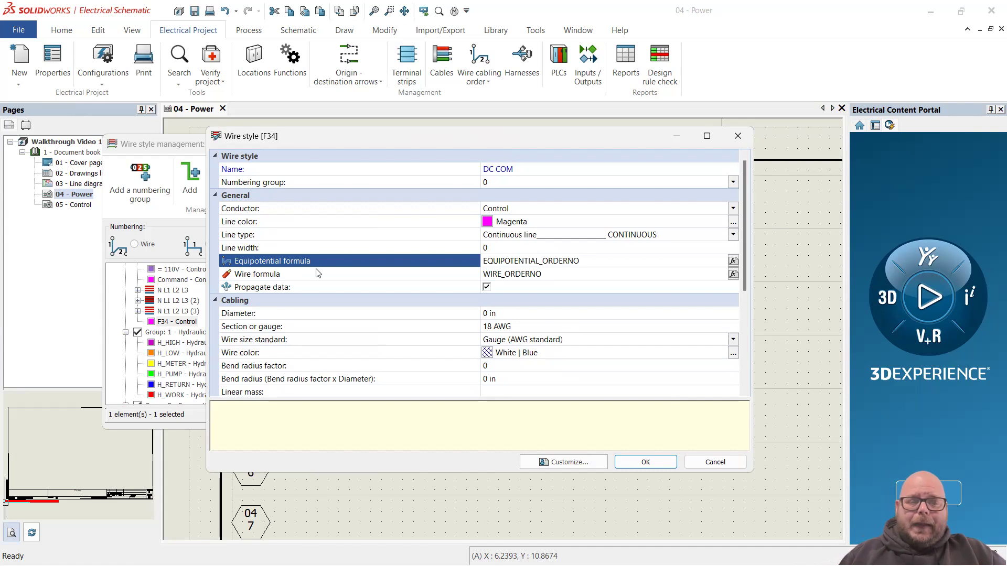
key("Down")
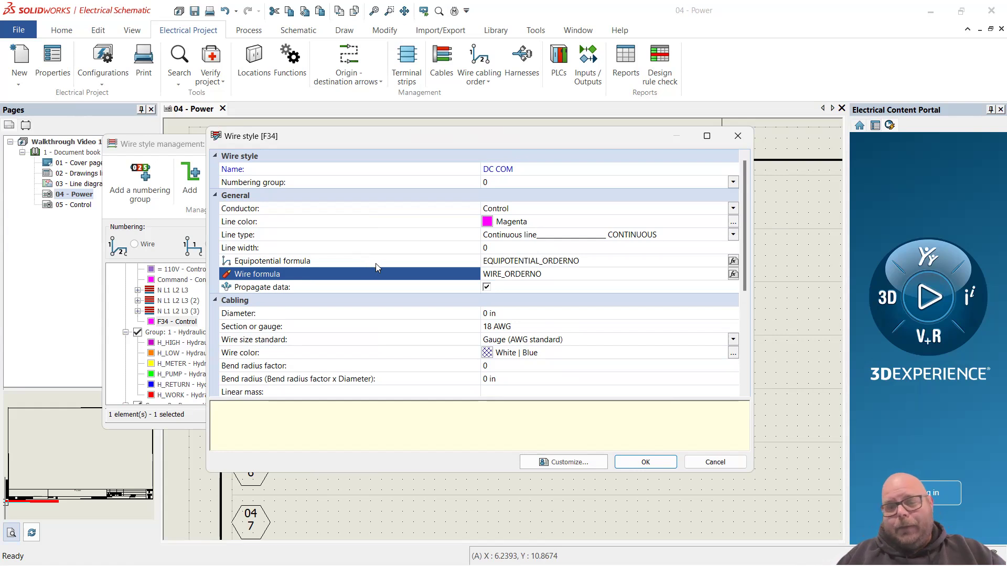
left_click(435, 264)
left_click(406, 275)
left_click(417, 264)
left_click(414, 276)
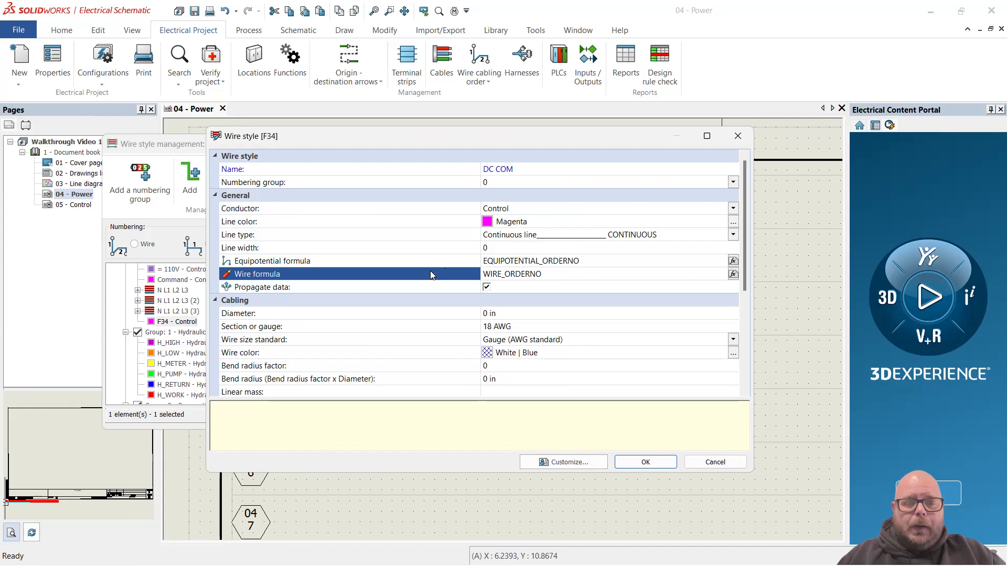
left_click(469, 261)
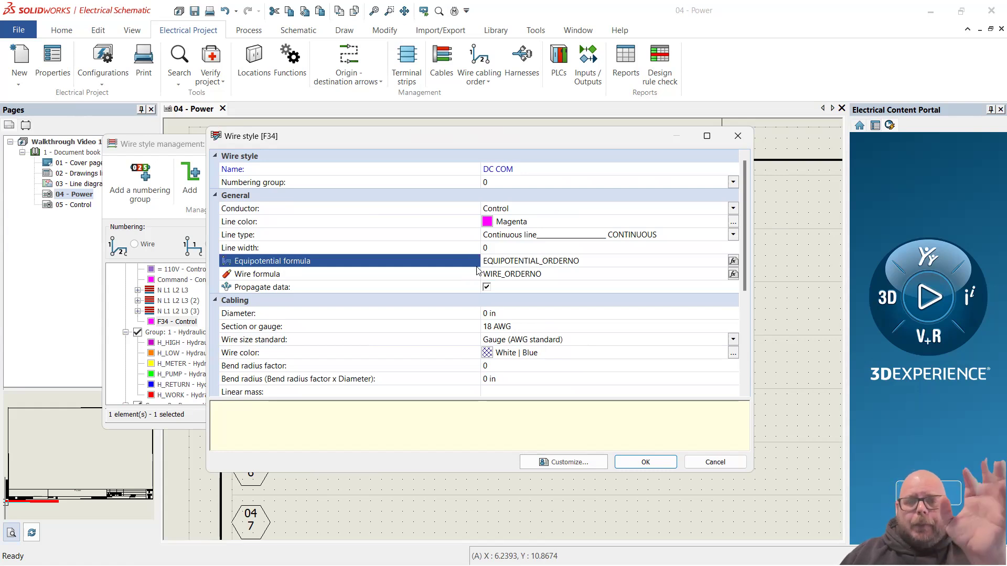
left_click(512, 278)
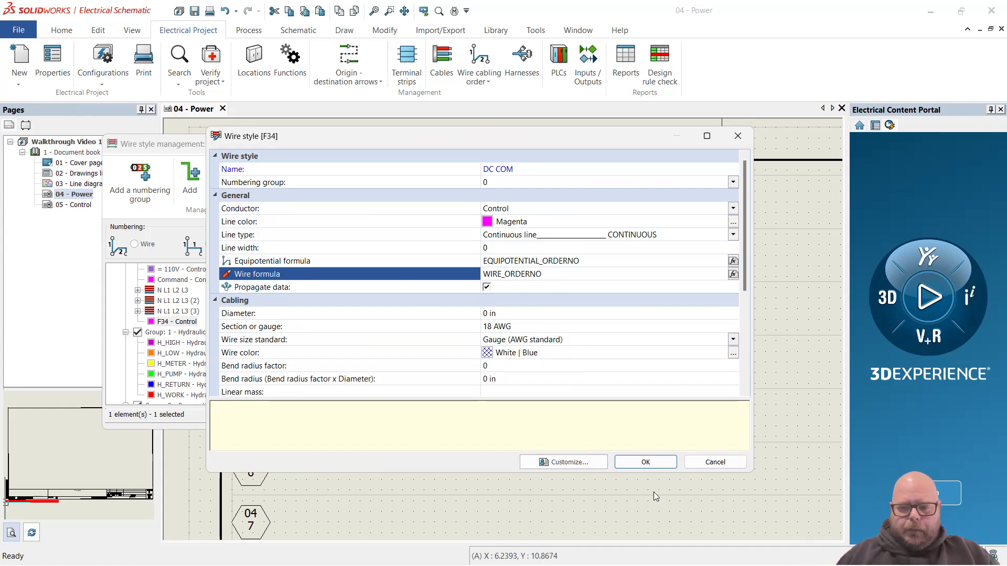
Save the DC COM wire style properties and close the wire style management.
left_click(645, 461)
left_click(676, 416)
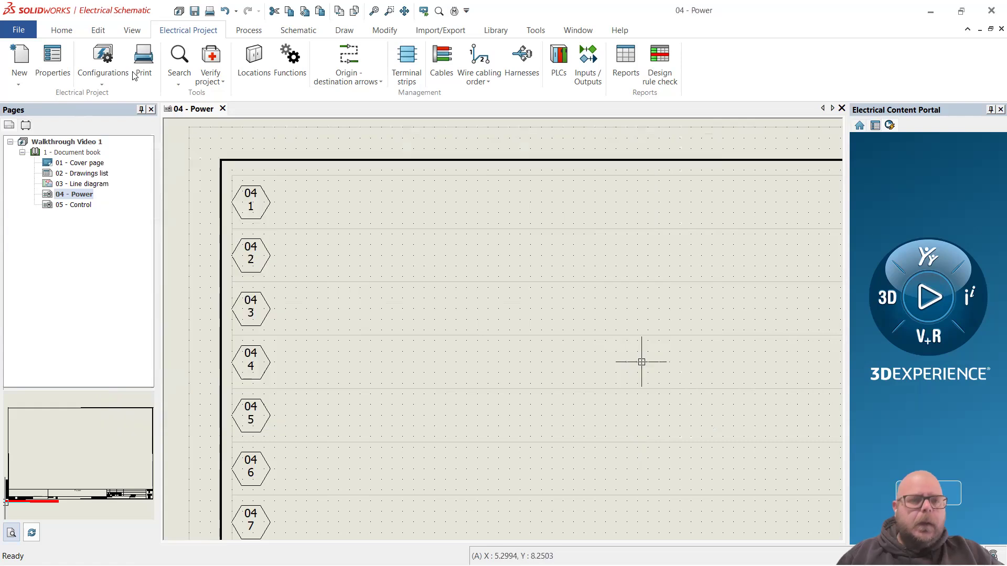
Draw two separate horizontal wires in the = 24V - 24V DC style in rows 2 and 3 of 04 - Power and number the new wires.
left_click(298, 30)
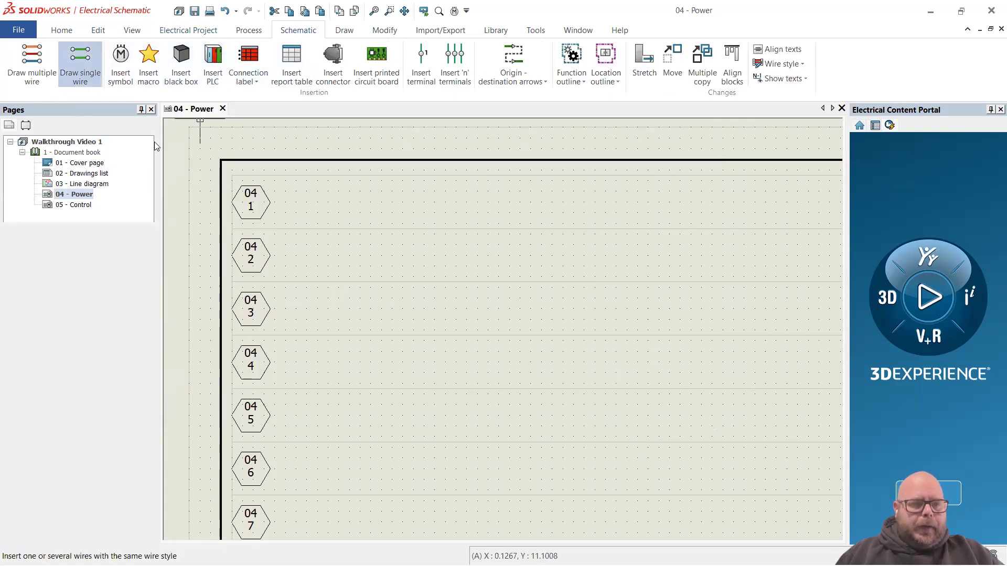
left_click(80, 60)
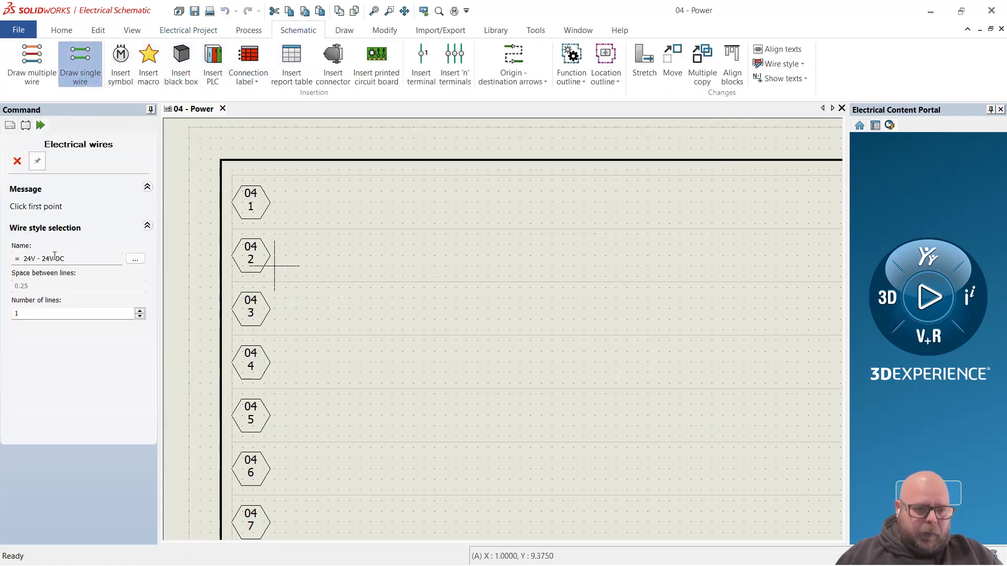
left_click(349, 256)
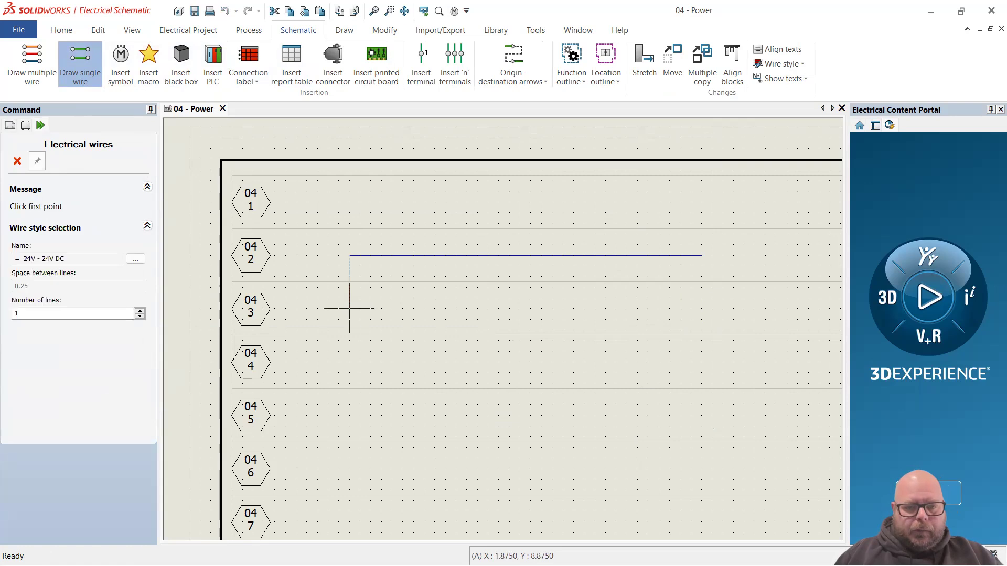
left_click(349, 308)
left_click(701, 308)
right_click(701, 308)
left_click(249, 31)
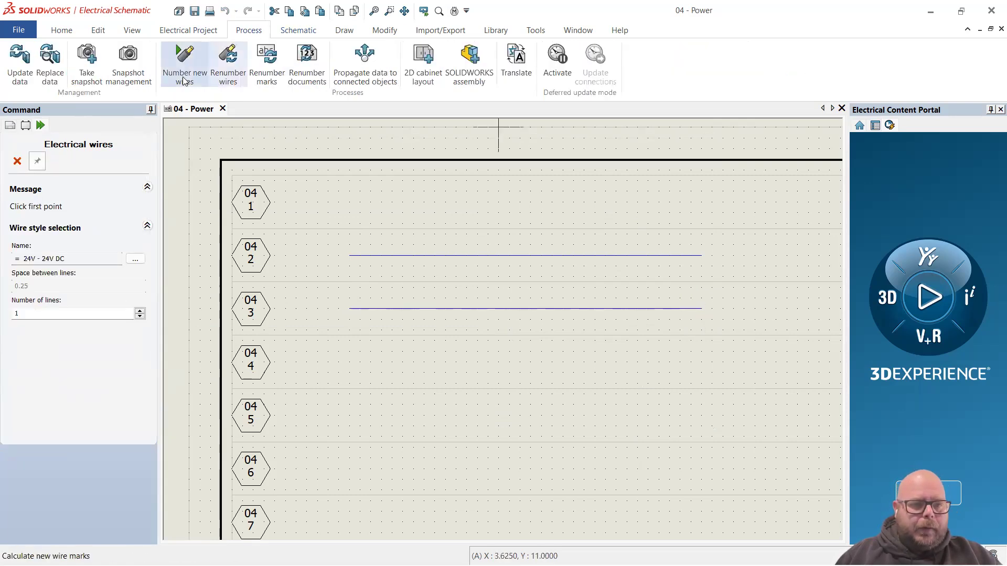
left_click(185, 62)
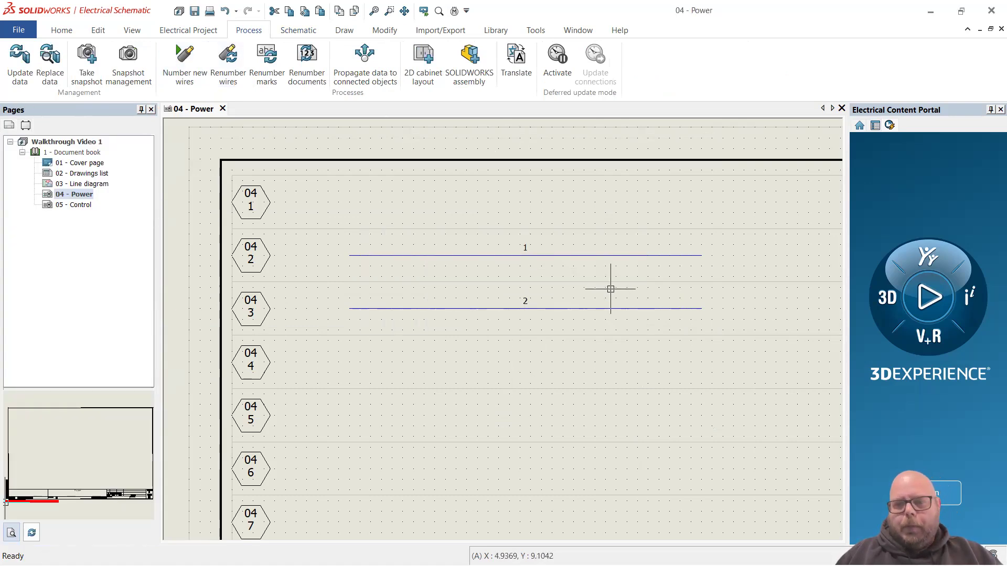
Draw a horizontal wire in the = 24V - 24V DC style in row 1, above the two numbered wires.
left_click(610, 256)
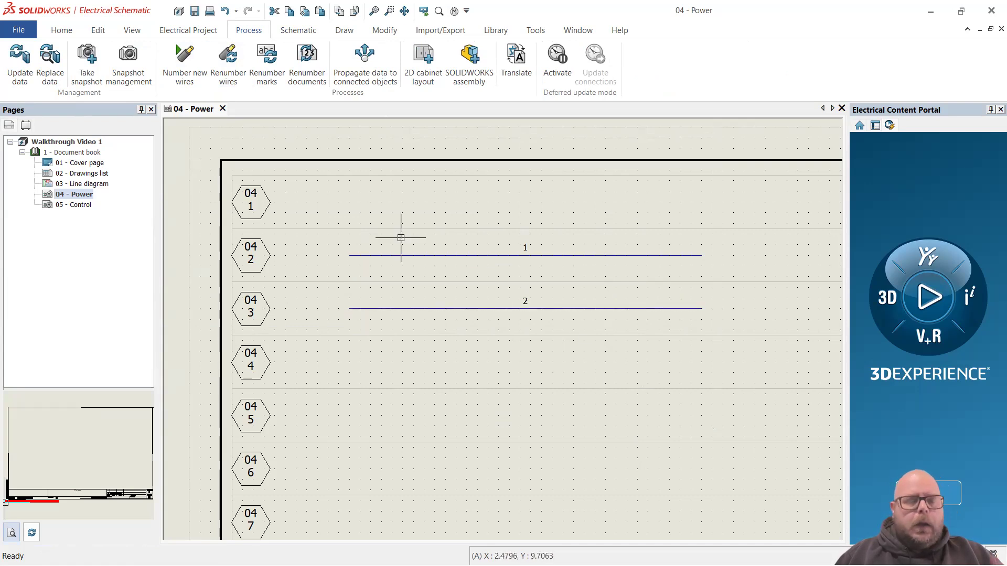
left_click(297, 30)
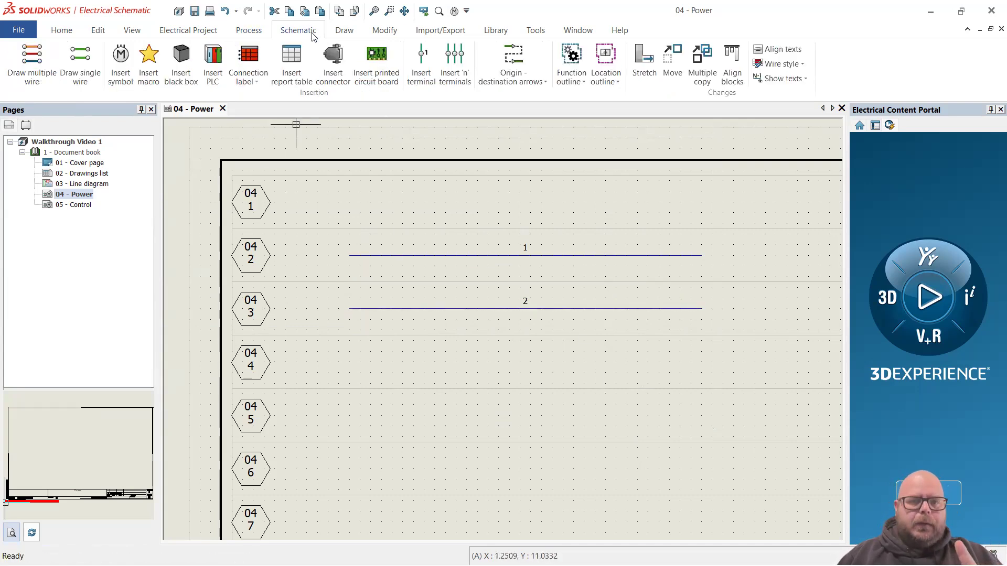
left_click(345, 31)
left_click(298, 31)
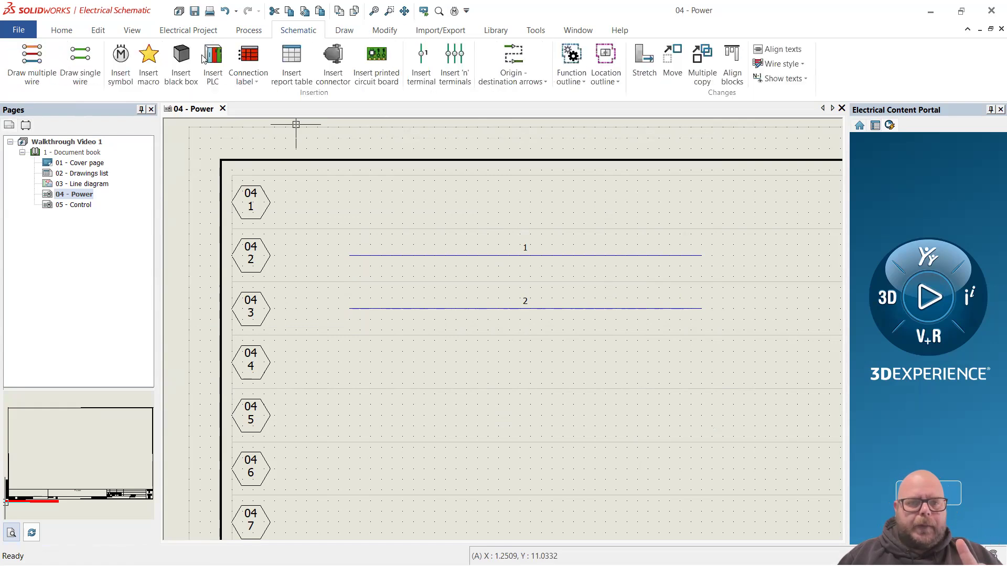
left_click(81, 62)
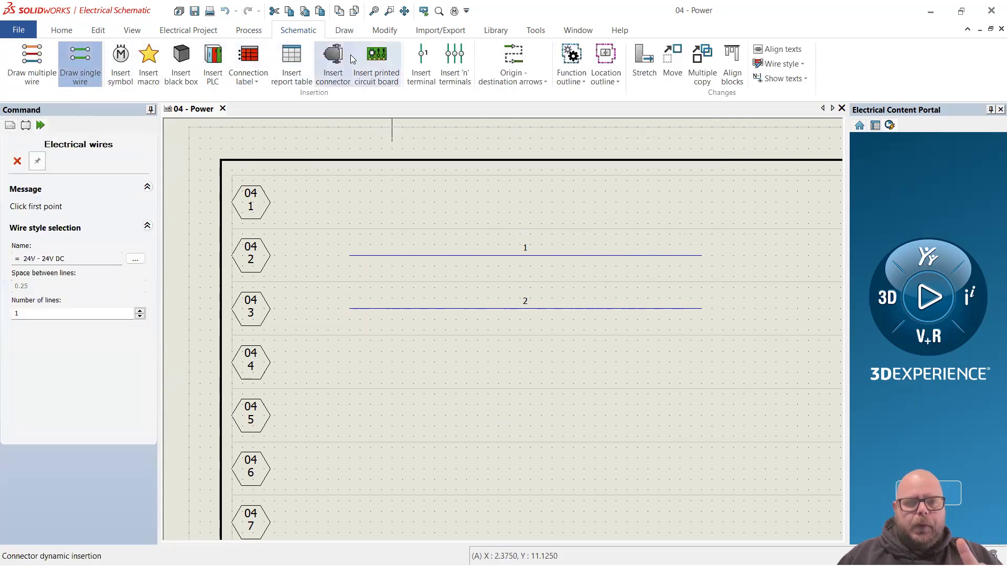
left_click(349, 34)
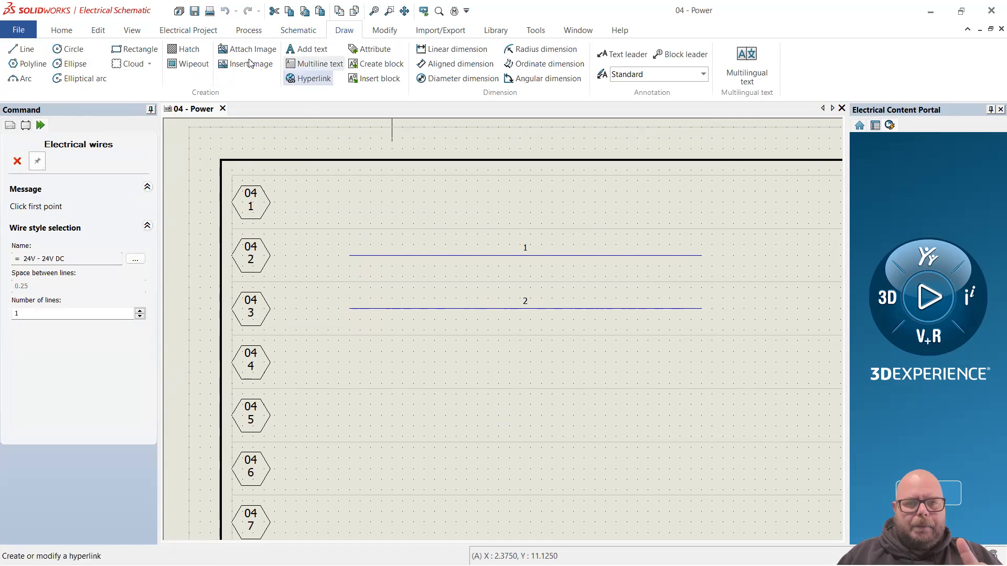
left_click(299, 30)
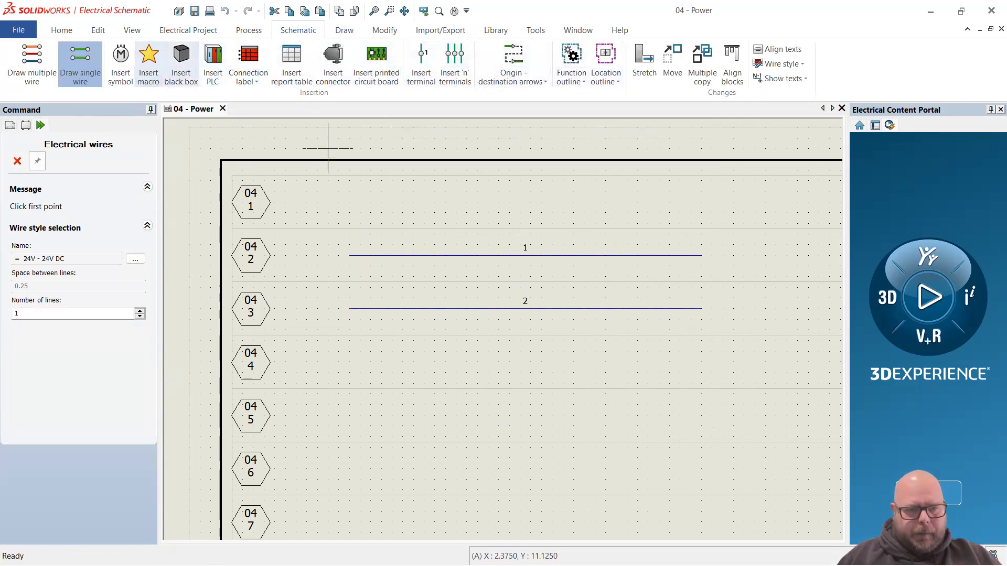
left_click(349, 202)
left_click(701, 213)
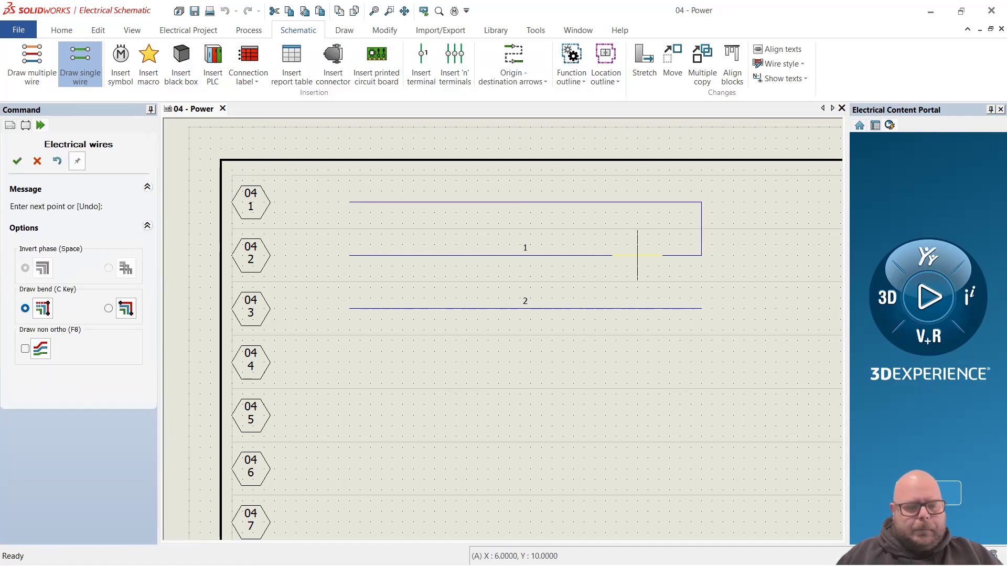
right_click(712, 234)
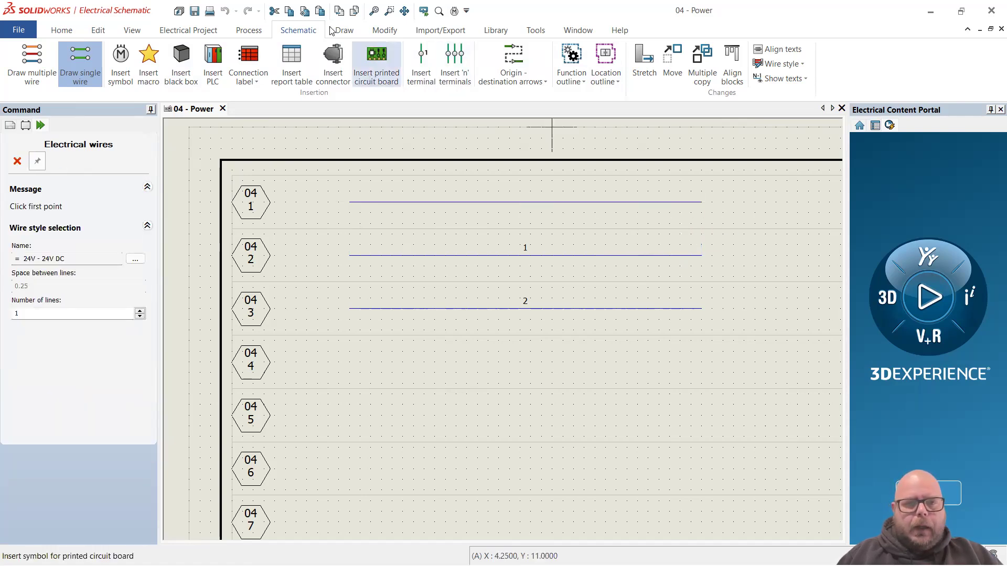
Number the new row 1 wire without modifying the existing wire numbers.
left_click(261, 31)
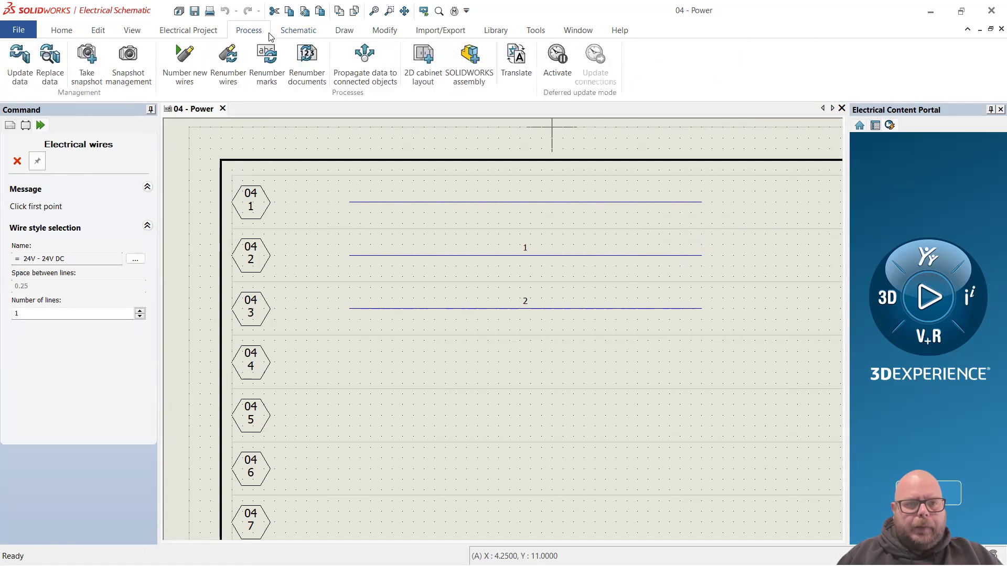
left_click(181, 74)
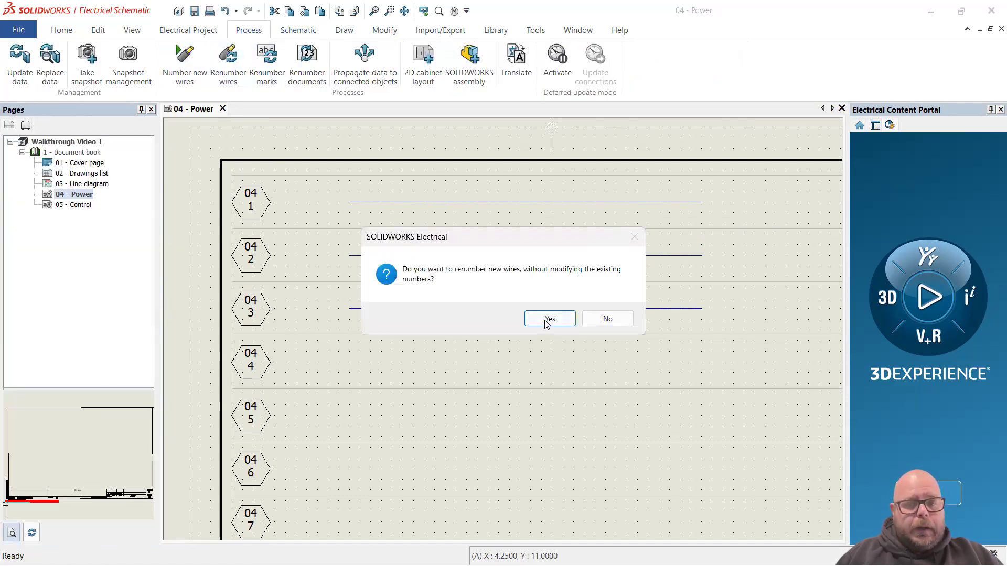
left_click(548, 318)
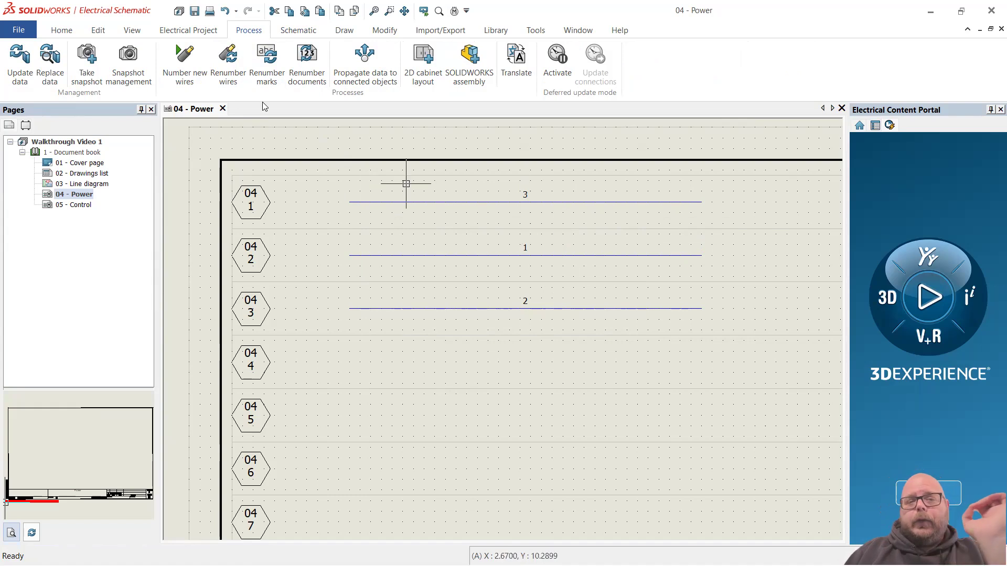
Renumber wires for the whole project, numbering new wires and recalculating existing wire marks.
left_click(229, 78)
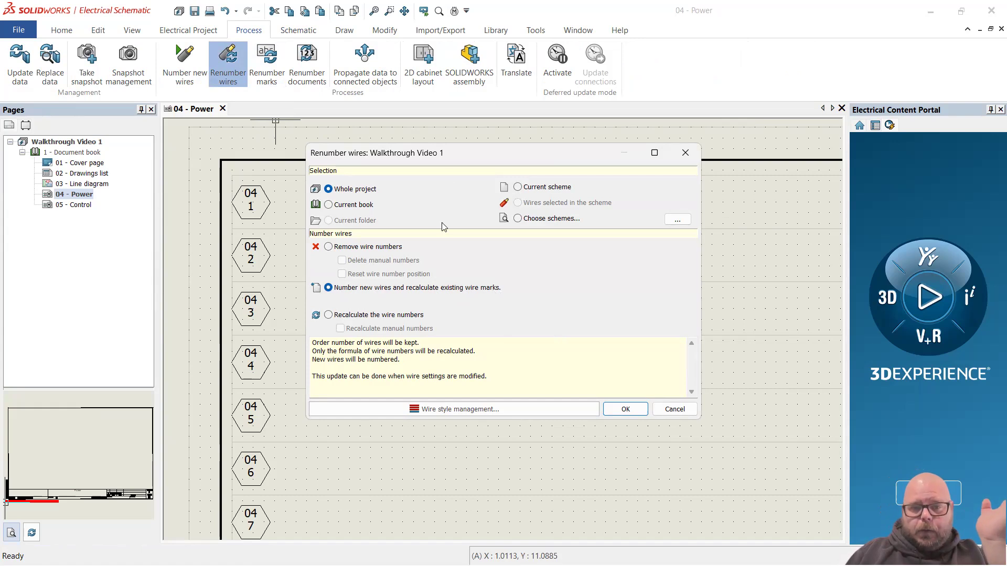
left_click(621, 409)
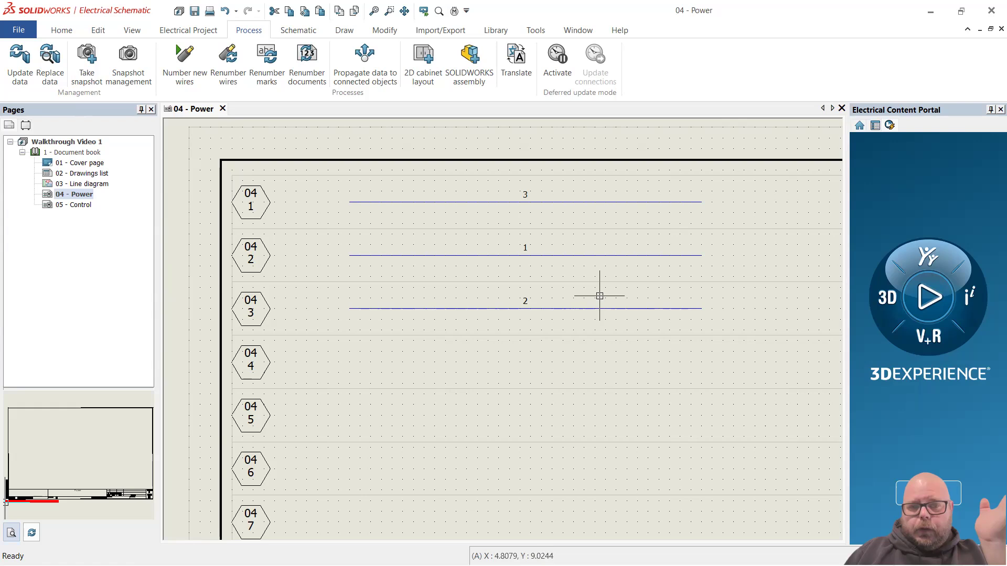
left_click(587, 254)
key("Escape")
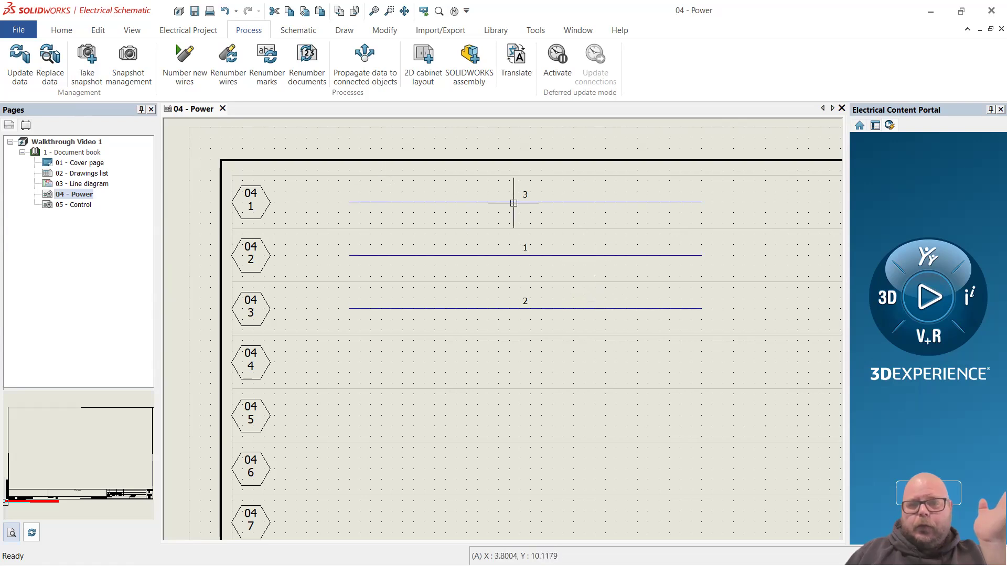
Inspect the numbering of the three wires in rows 1 to 3, selecting them together and clearing the selection.
left_click(553, 201)
left_click(566, 254)
left_click(577, 308)
key("Escape")
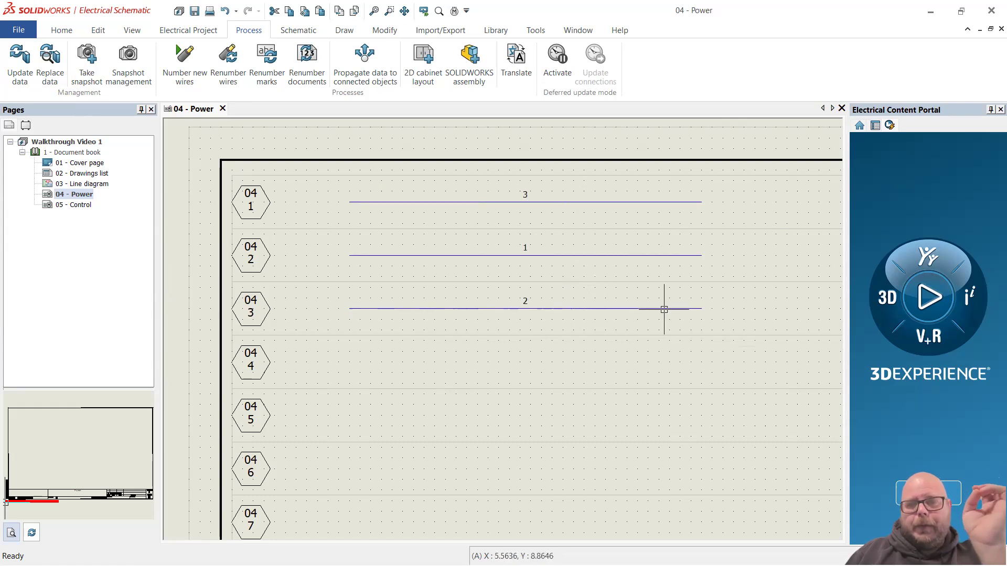
left_click(744, 357)
left_click(300, 170)
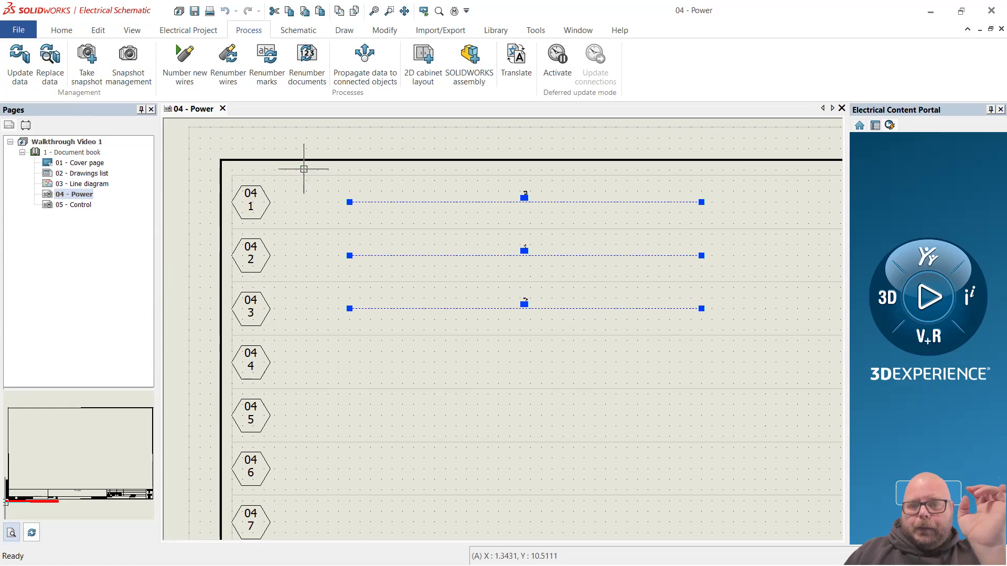
key("Escape")
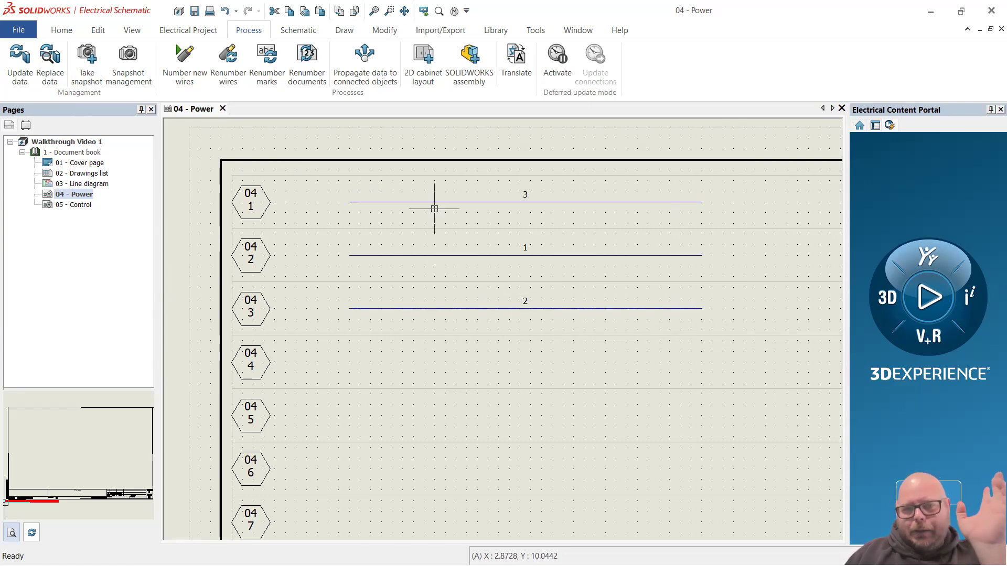
Review the project's wire style numbering settings, close them, and check the row 1 wire.
left_click(187, 32)
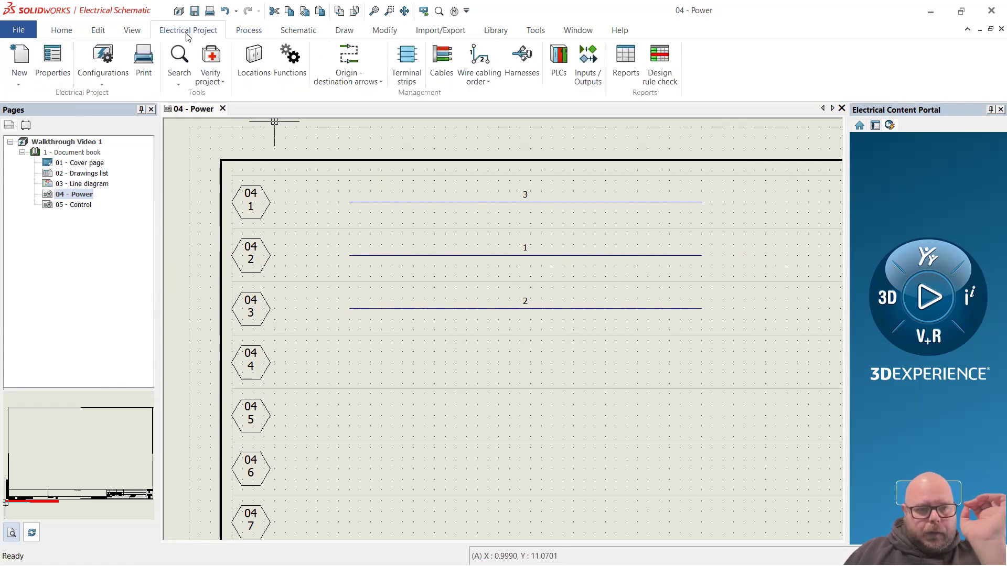
left_click(101, 76)
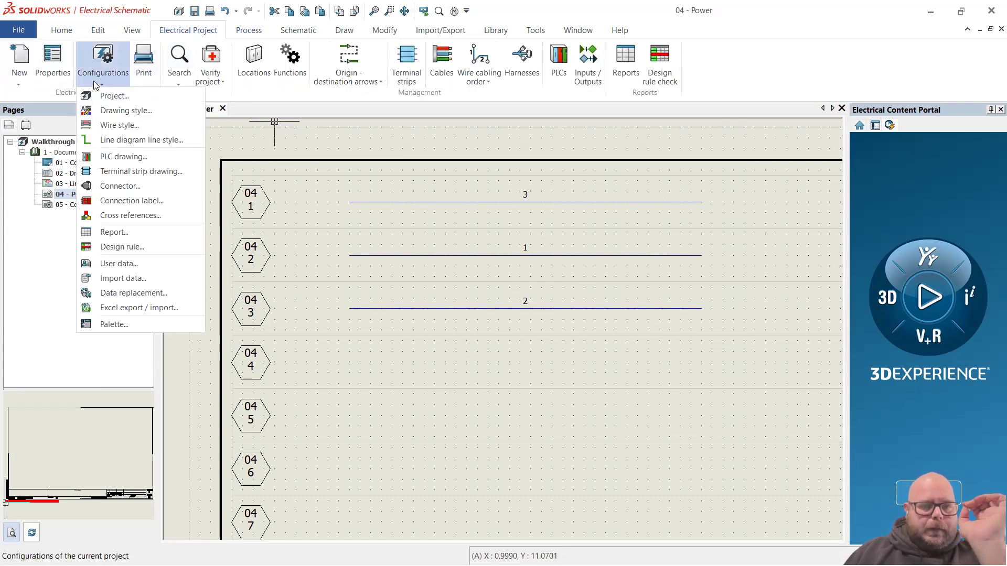
left_click(135, 129)
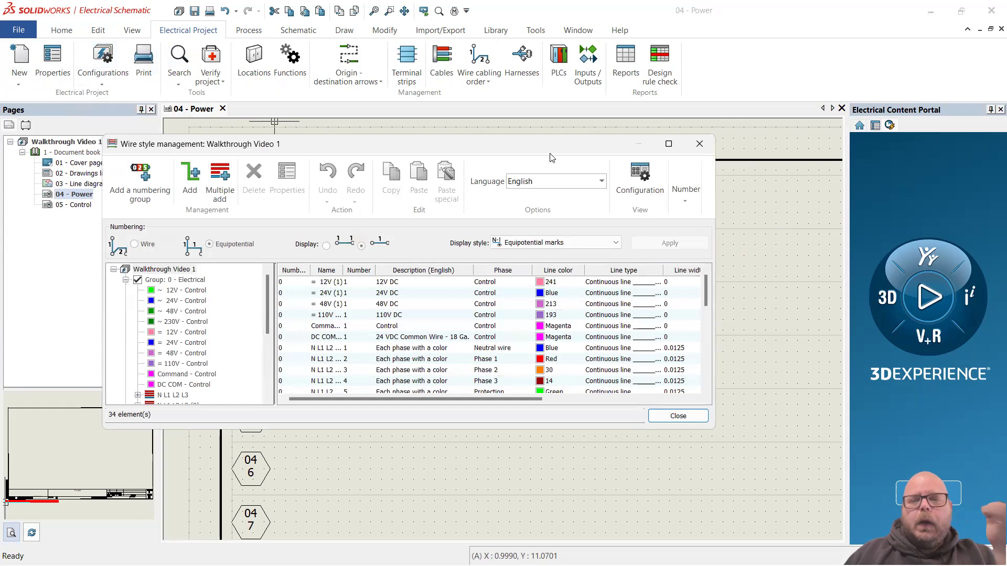
left_click_drag(565, 151, 523, 203)
left_click(658, 196)
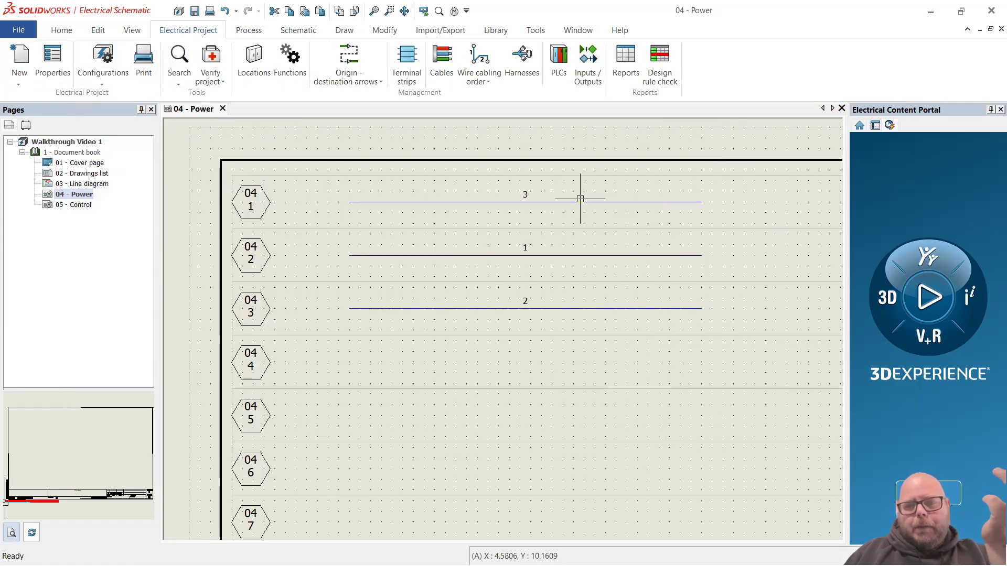
left_click(579, 202)
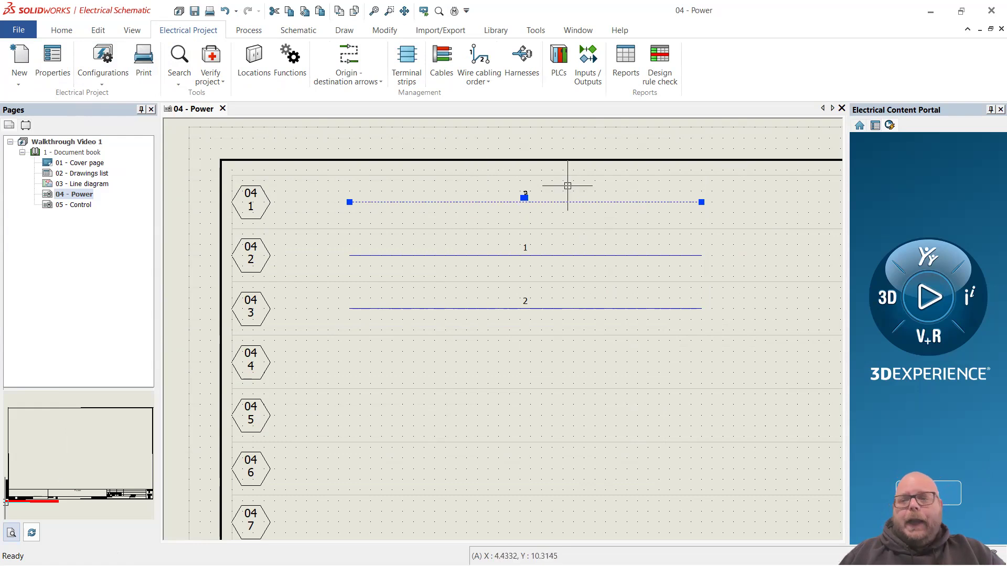
key("Escape")
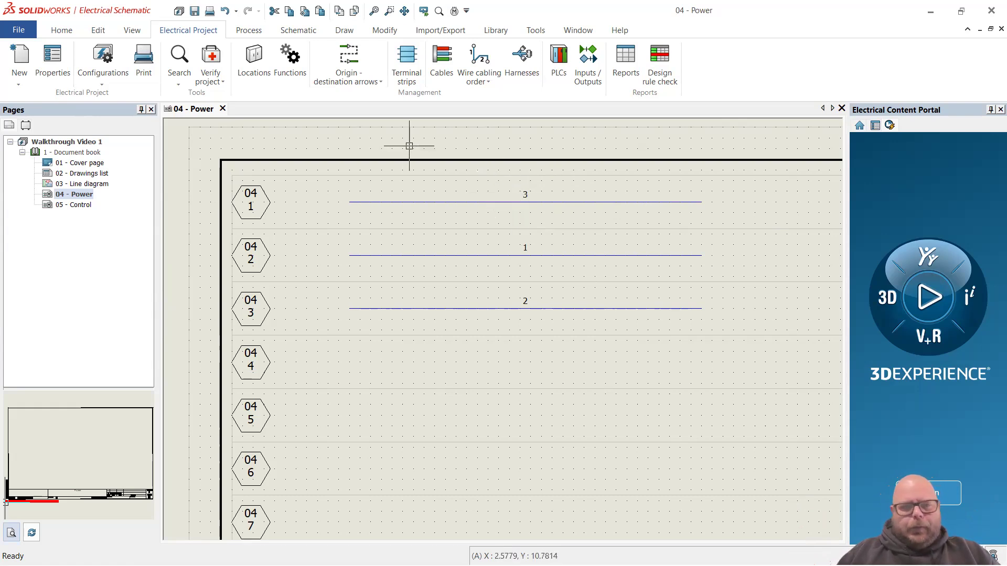
Open the properties of the = 24V control wire style from the project's wire style management.
left_click(103, 77)
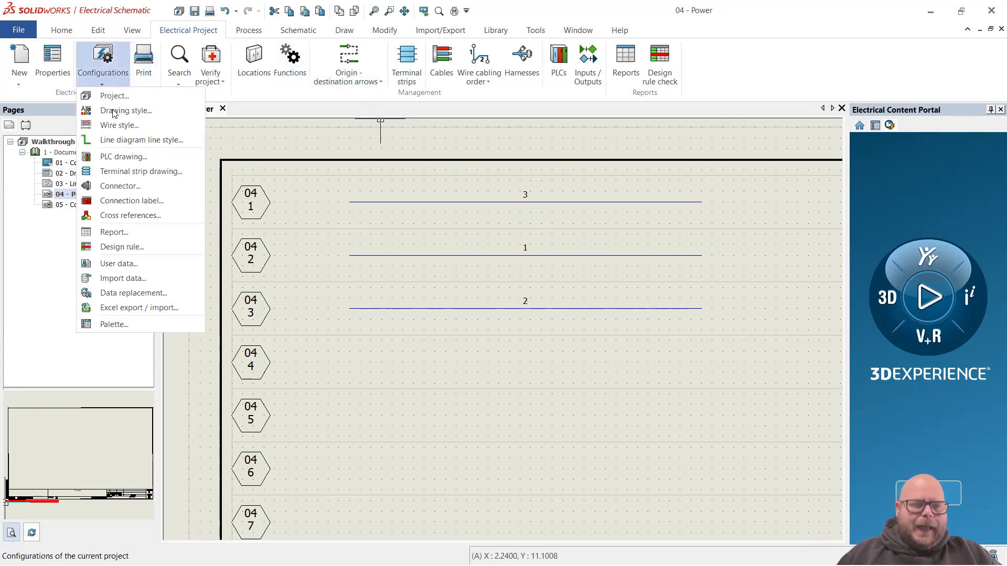
left_click(117, 124)
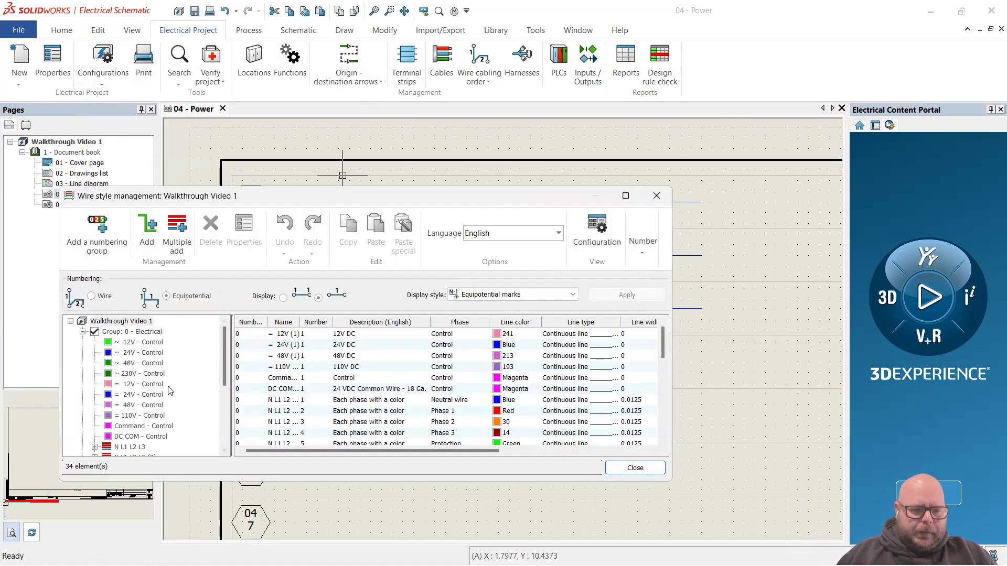
scroll(155, 372, "down", 2)
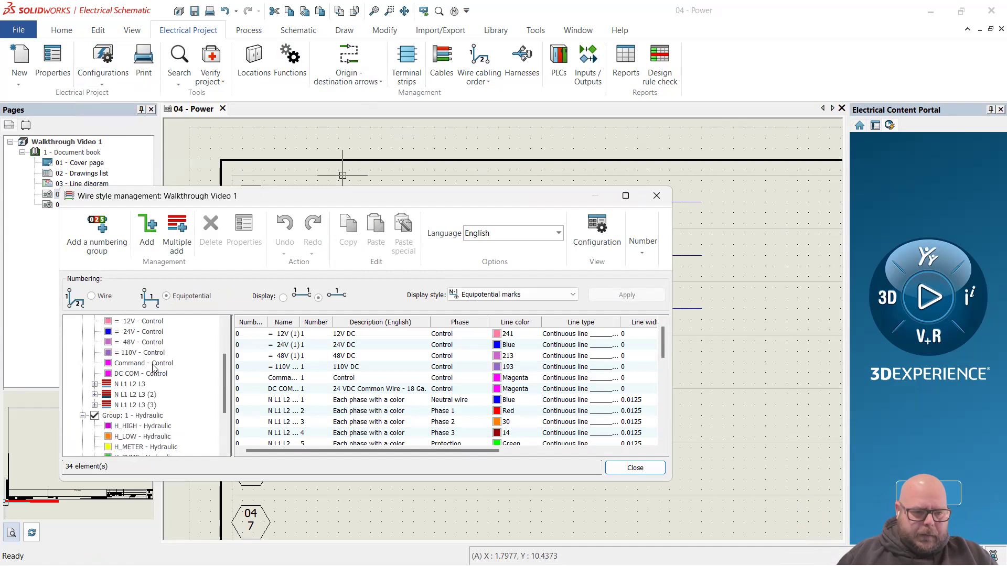
scroll(160, 387, "up", 2)
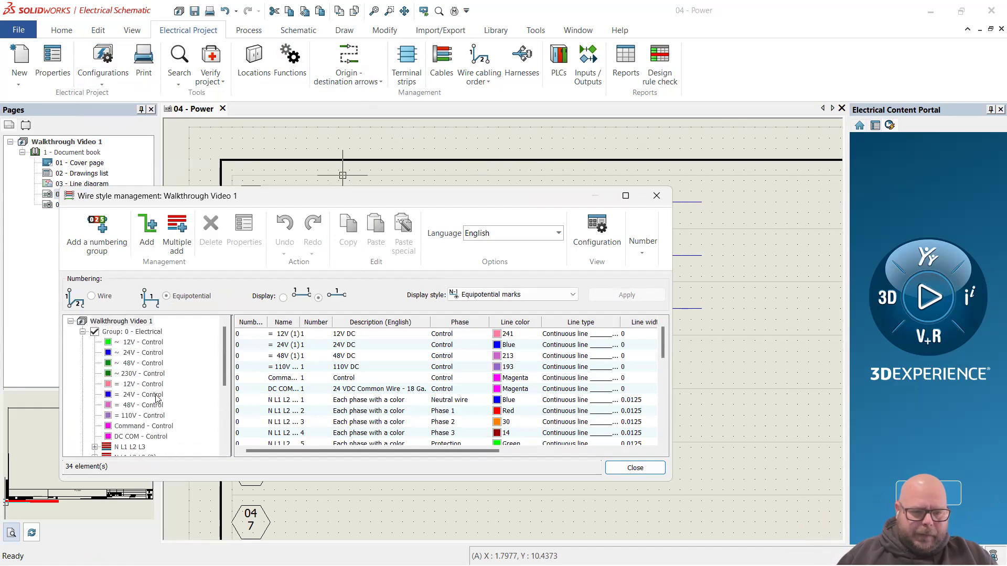
left_click(143, 395)
double_click(368, 335)
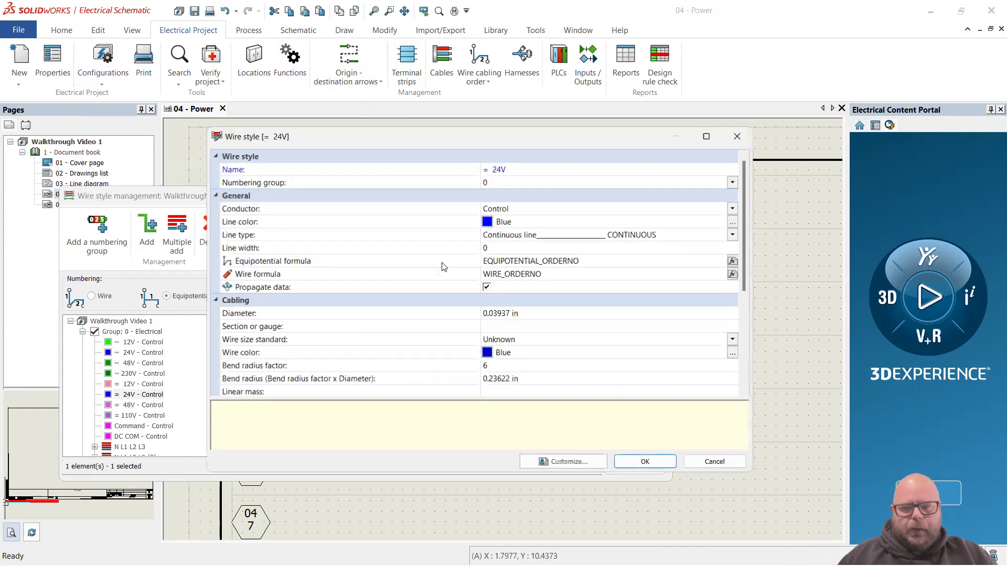
Set the = 24V style's wire size standard to Gauge (AWG standard).
scroll(430, 250, "down", 1)
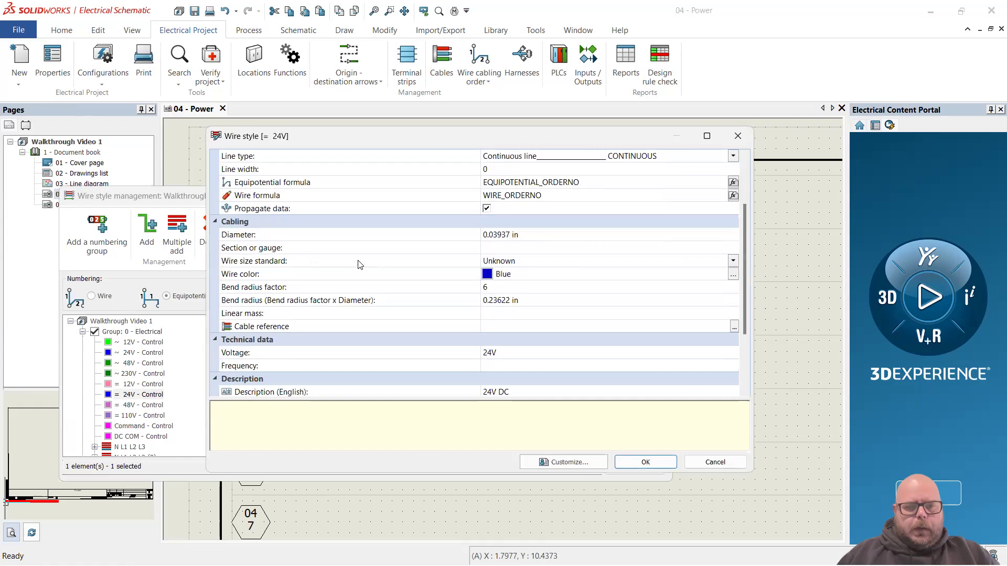
scroll(362, 263, "down", 1)
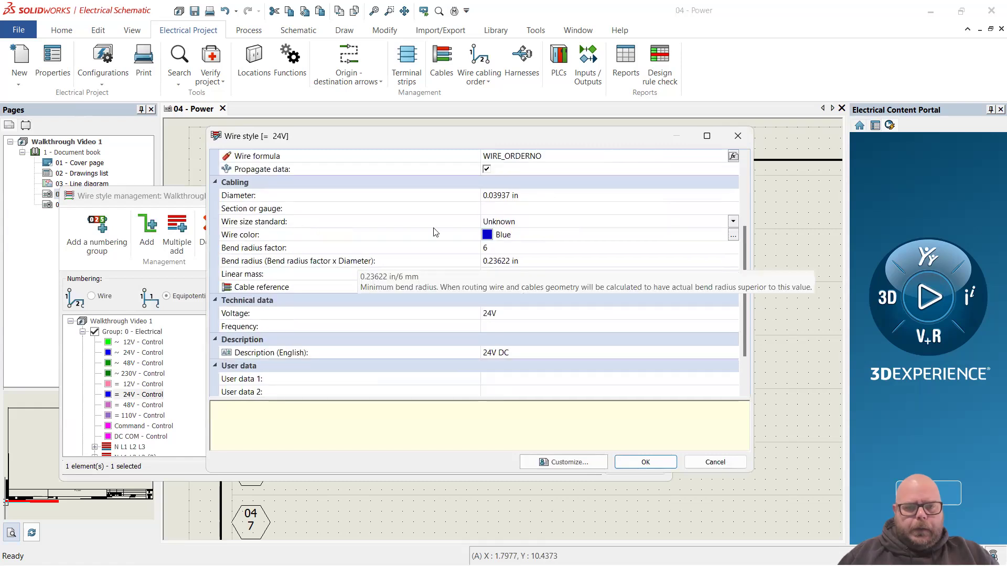
left_click(513, 223)
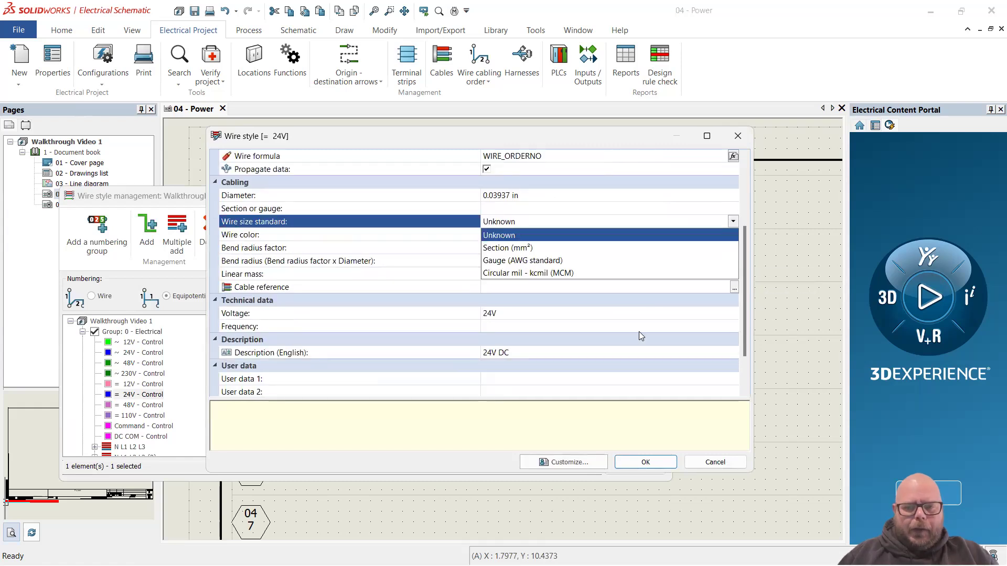
left_click(522, 260)
scroll(480, 294, "up", 3)
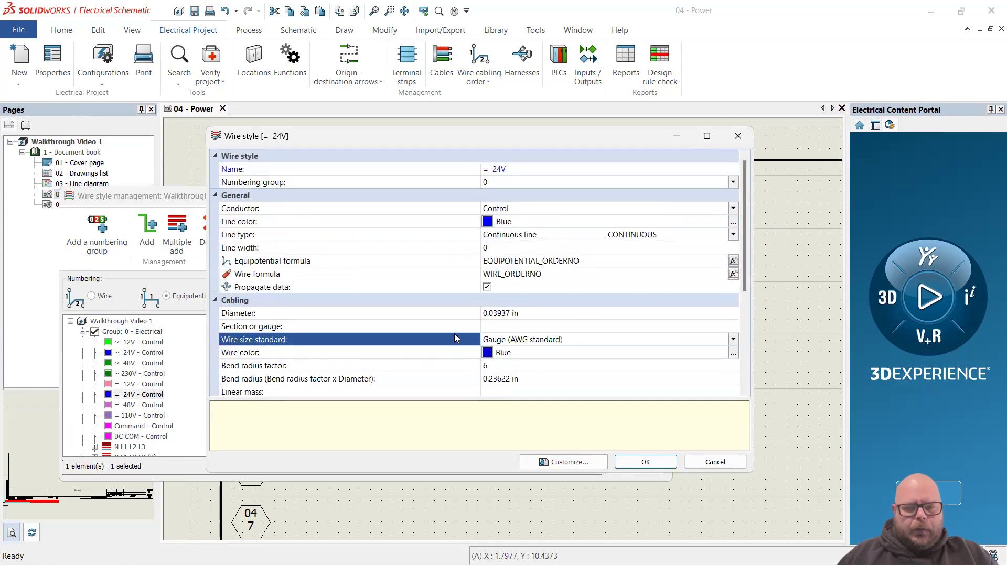
Check the = 24V style's diameter, section or gauge, and remaining property fields.
left_click(538, 312)
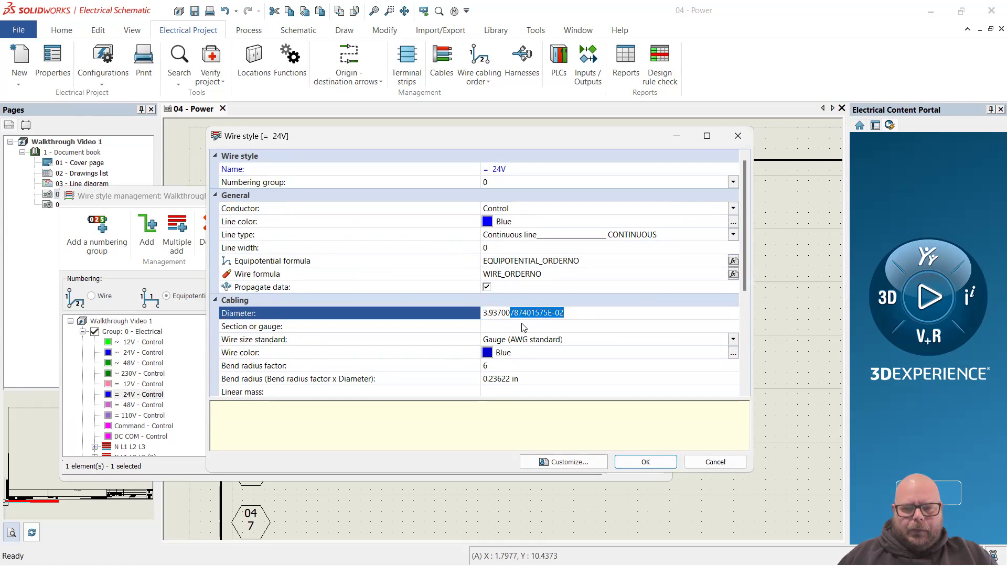
key("Tab")
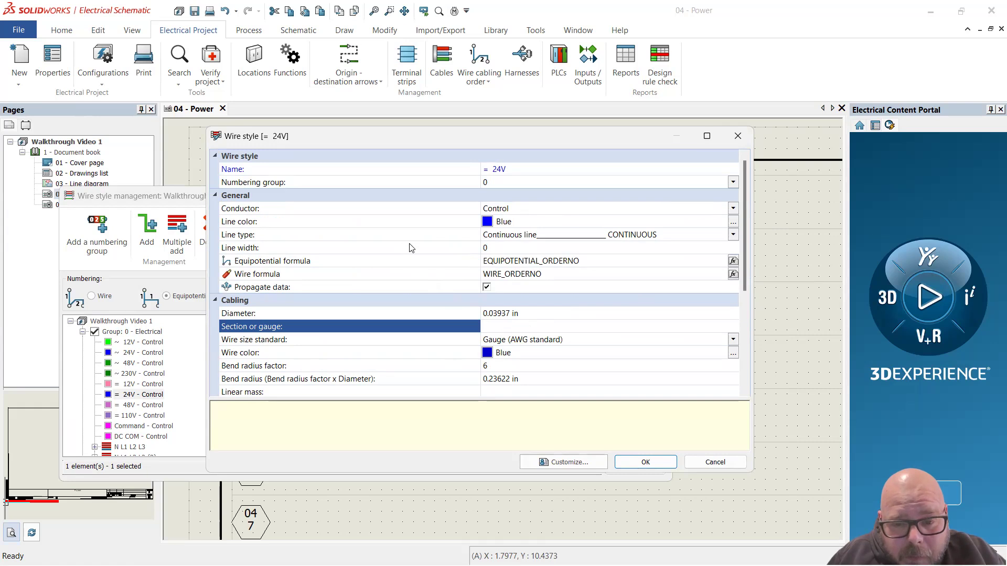
scroll(411, 264, "down", 2)
scroll(412, 264, "up", 2)
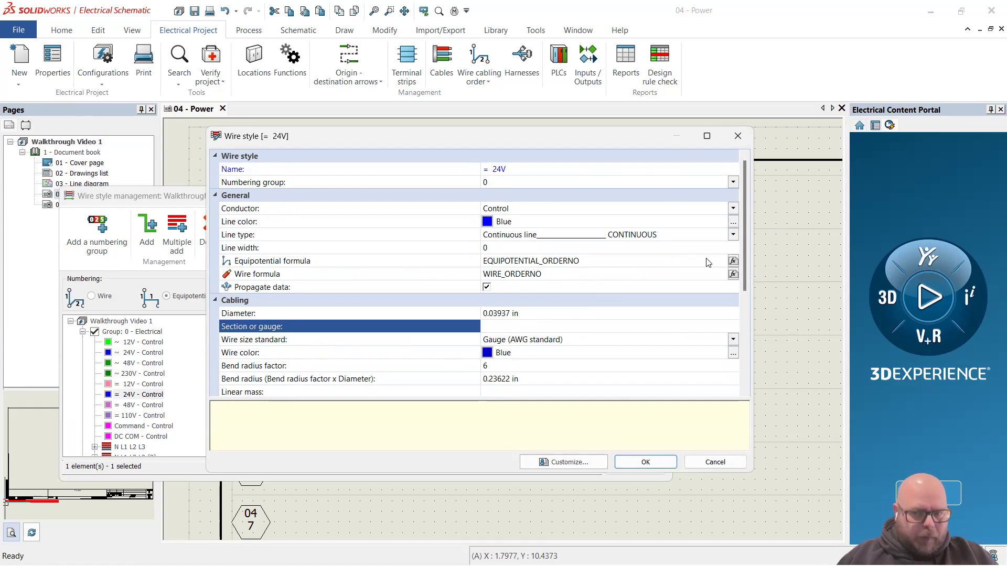
Replace the = 24V style's equipotential formula with the predefined equipotential counter on 3 characters, STRZ(VAL(EQUIPOTENTIAL_ORDERNO), 3, 0), and close wire style management.
left_click(732, 261)
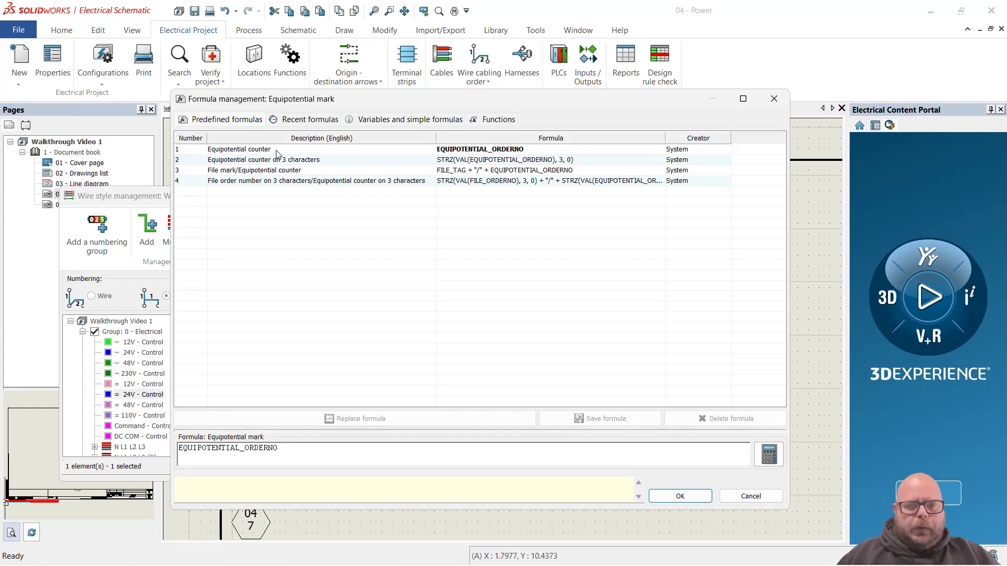
left_click(353, 150)
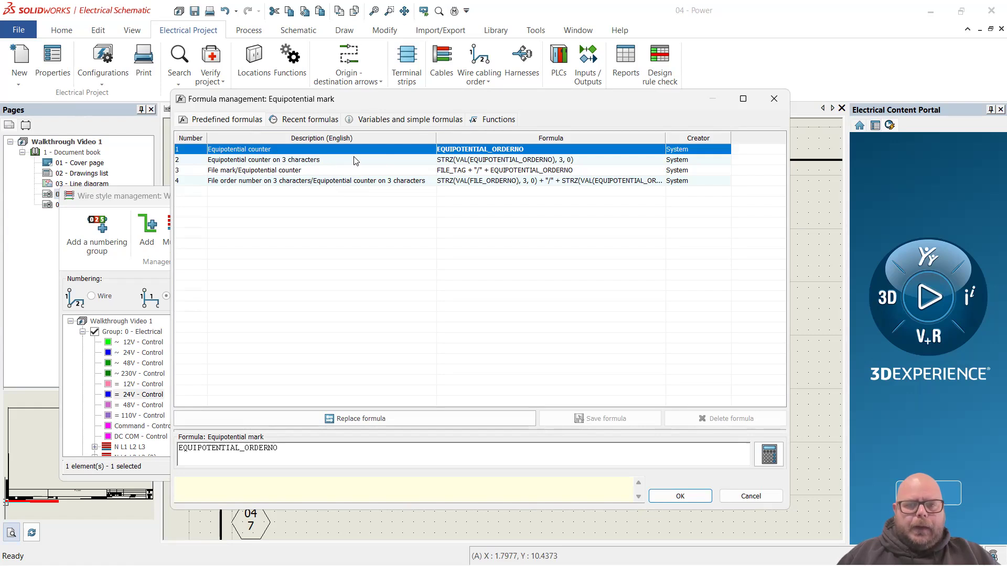
left_click(346, 161)
left_click(285, 153)
left_click(286, 159)
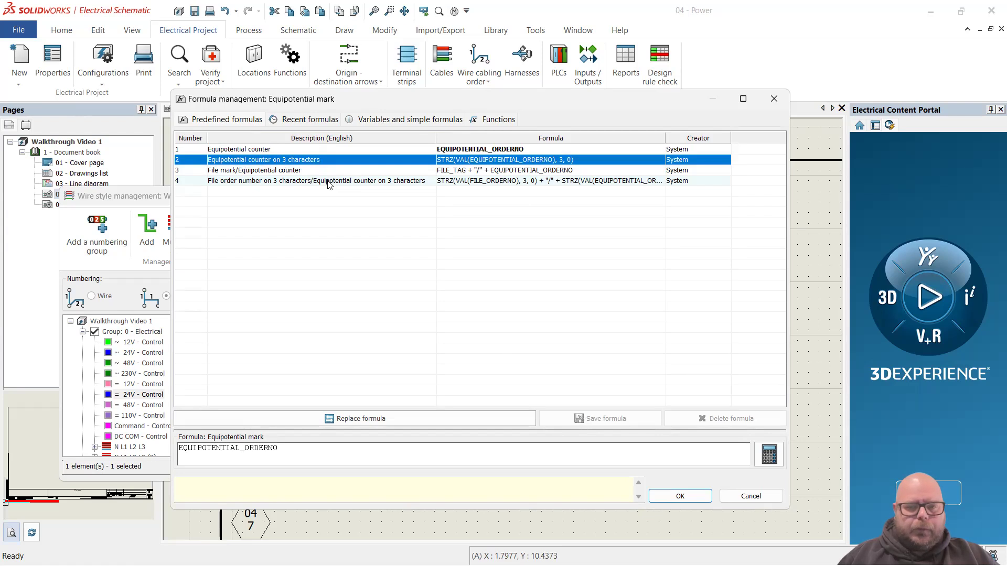
left_click(361, 423)
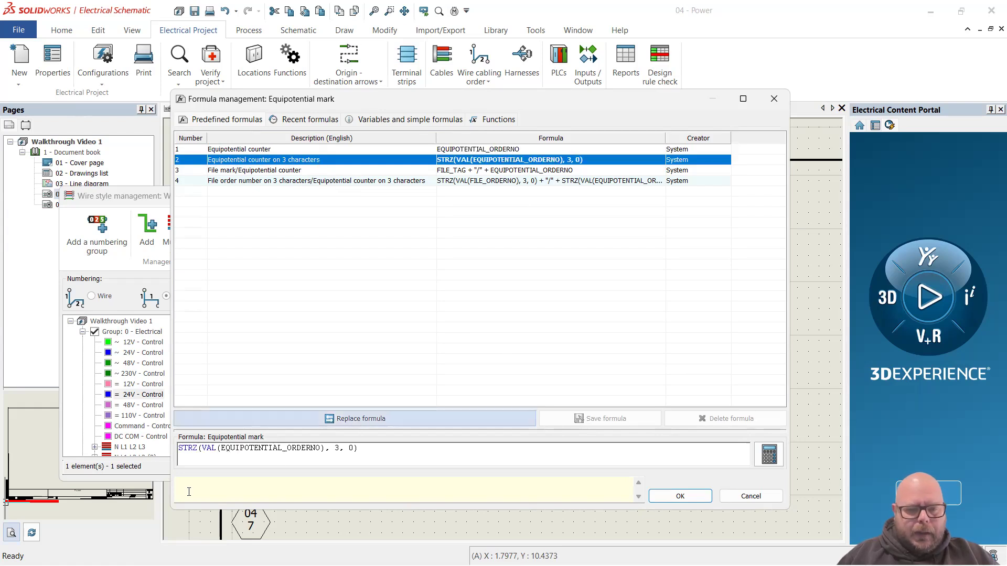
left_click(268, 447)
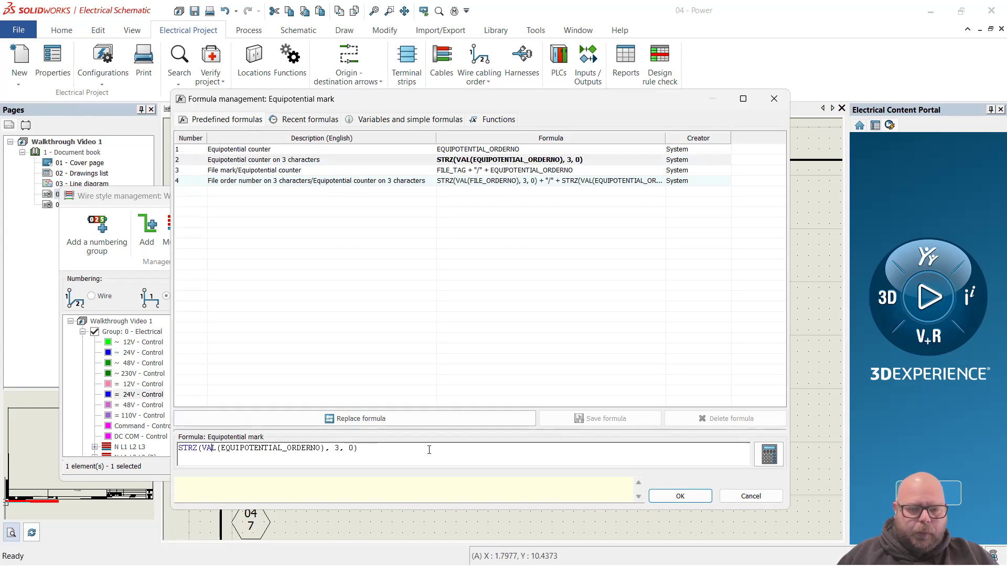
left_click(680, 496)
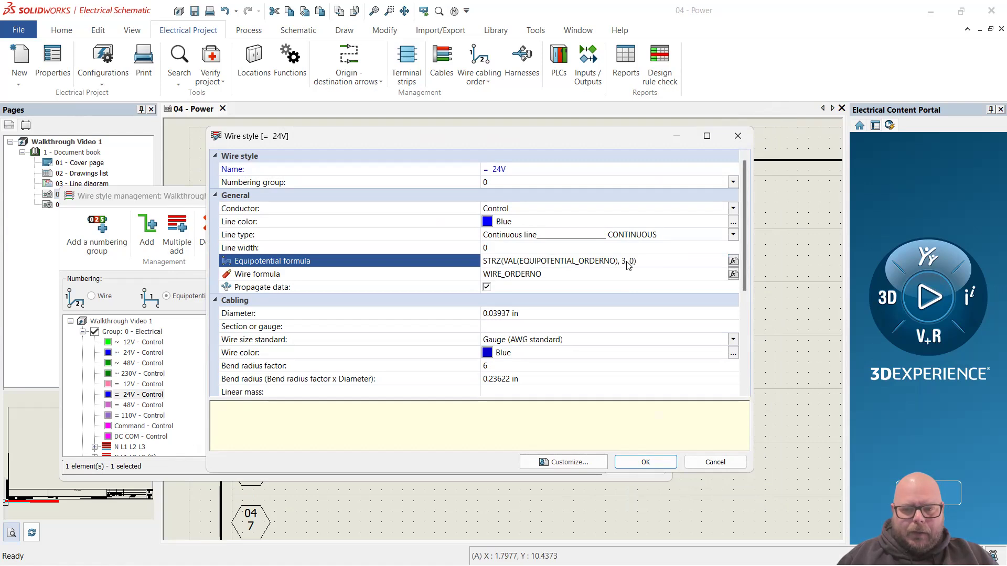
left_click(673, 465)
left_click(635, 467)
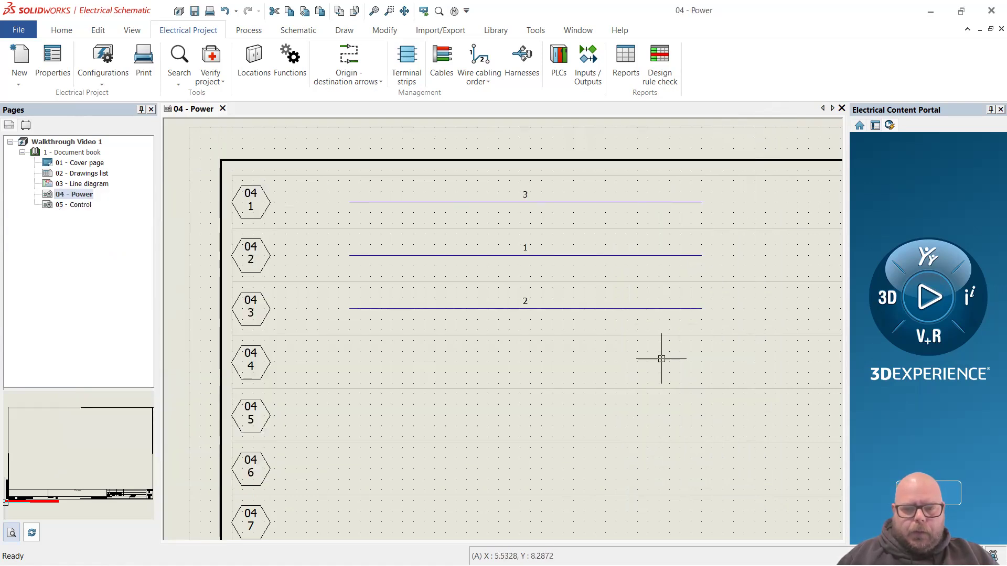
Renumber the whole project's wires by numbering new wires and recalculating existing wire marks, so the changed formula is applied.
left_click(248, 30)
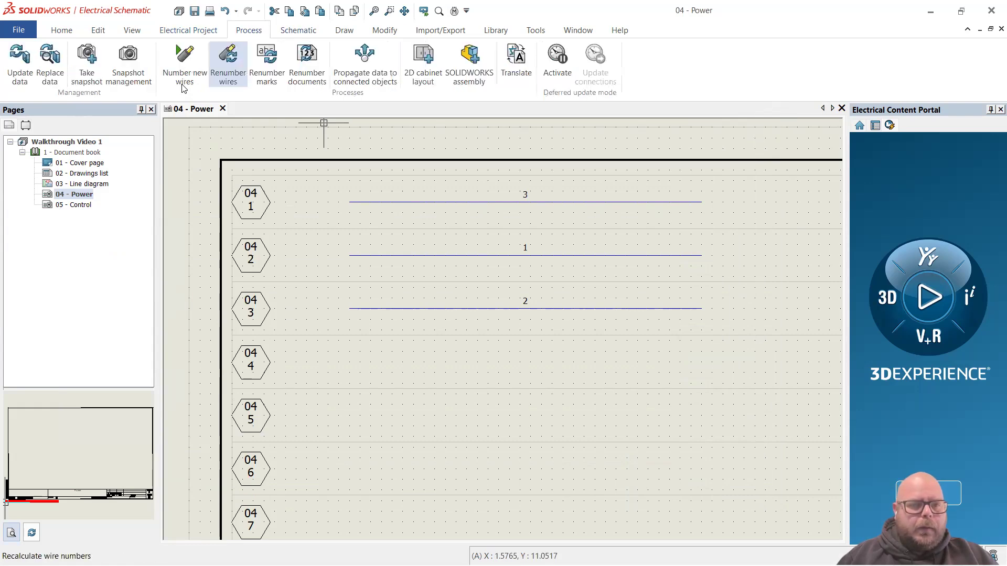
left_click(228, 63)
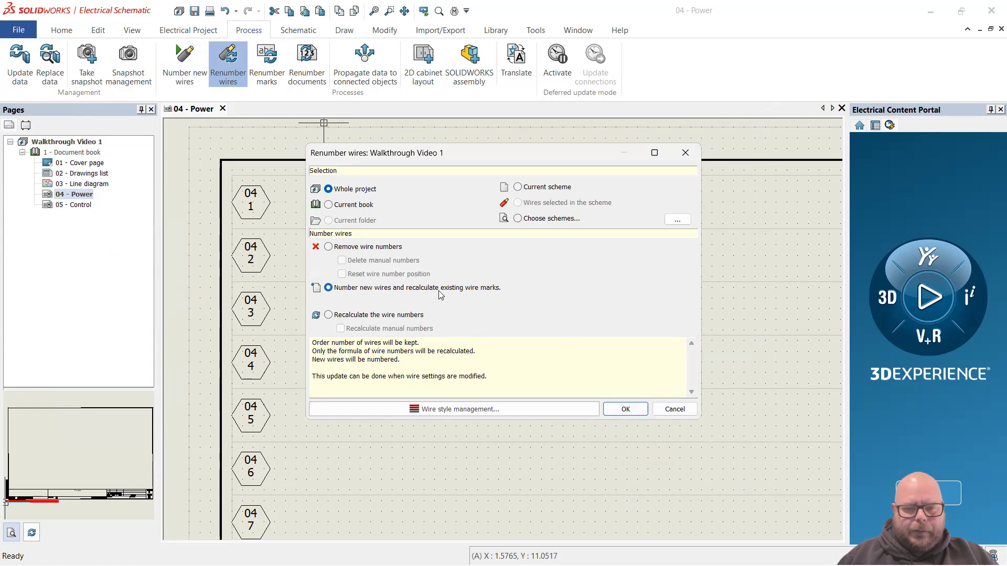
left_click(626, 408)
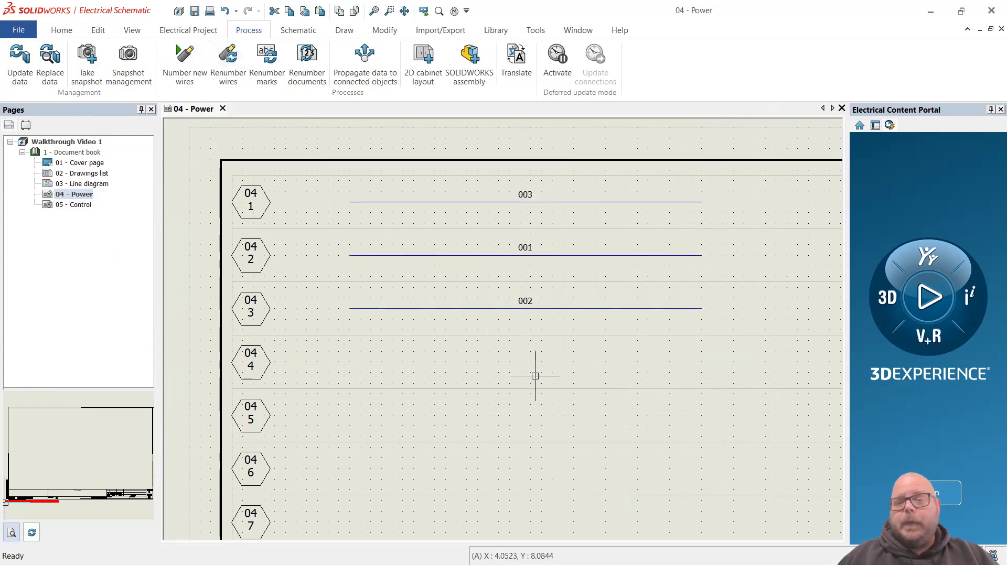
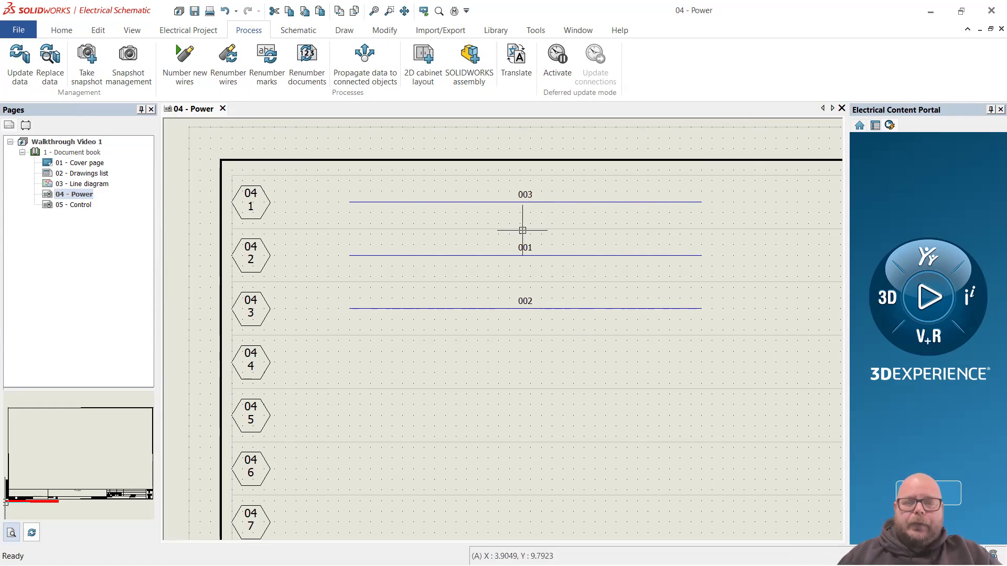
Draw single horizontal = 24V wires in rows 4, 5 and 6 of the 04 - Power page, matching the wires above.
scroll(519, 306, "down", 3)
scroll(519, 303, "up", 2)
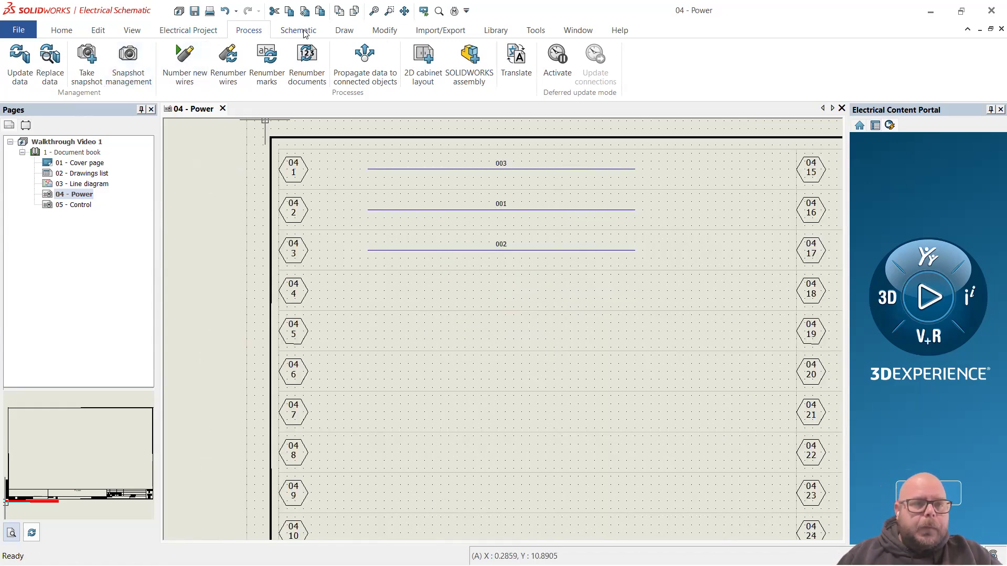
scroll(121, 83, "down", 1)
left_click(80, 66)
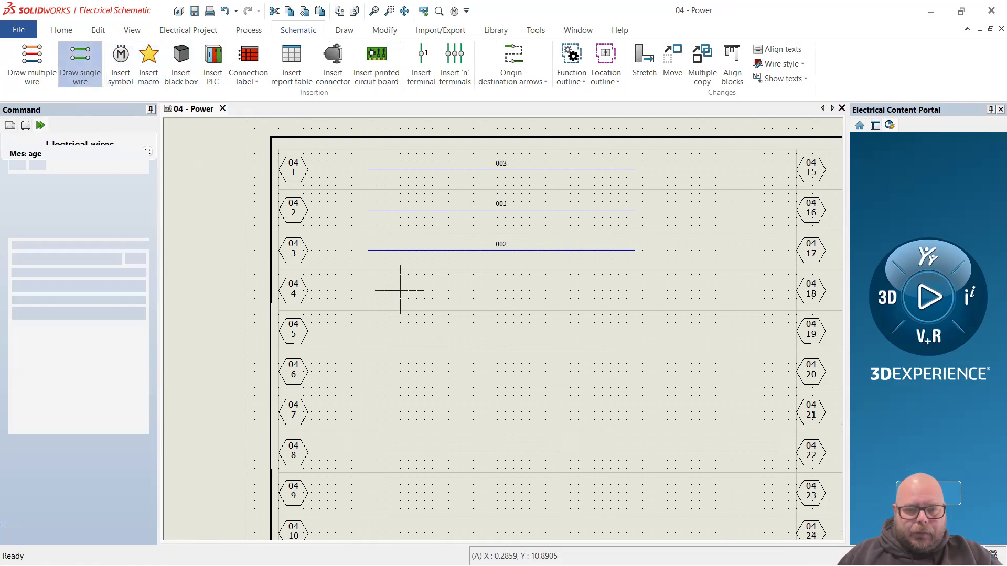
left_click(368, 290)
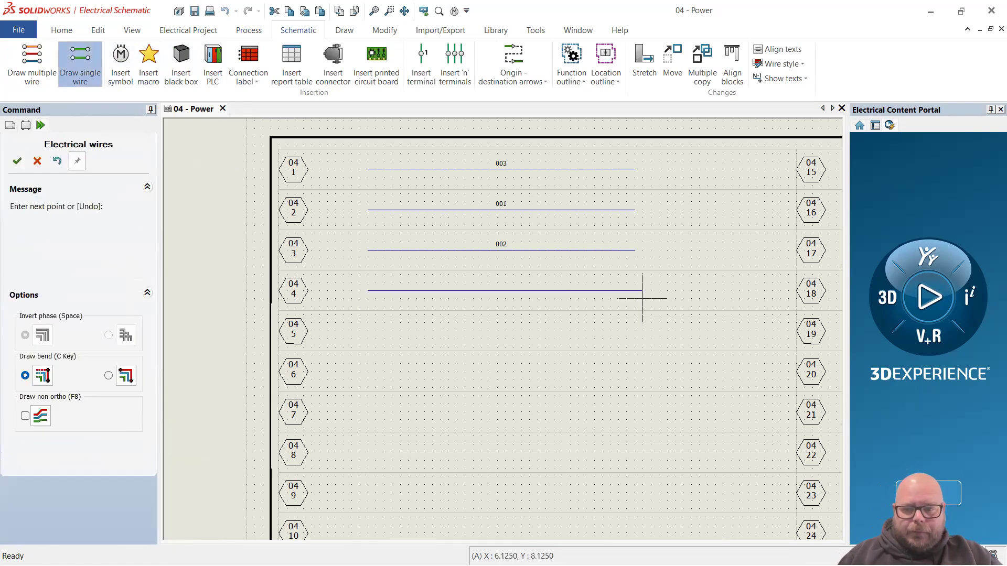
right_click(618, 346)
left_click(368, 331)
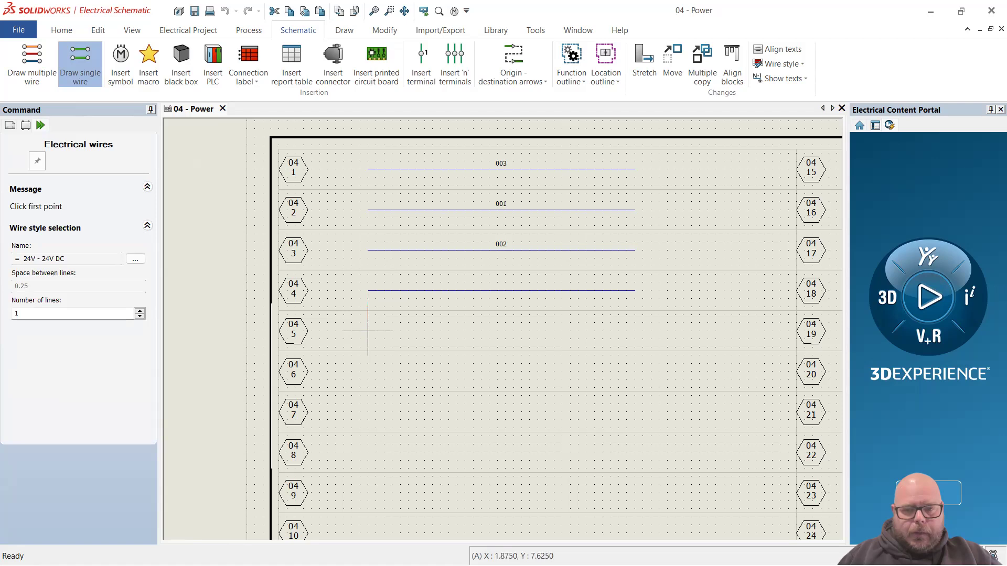
left_click(635, 331)
right_click(427, 404)
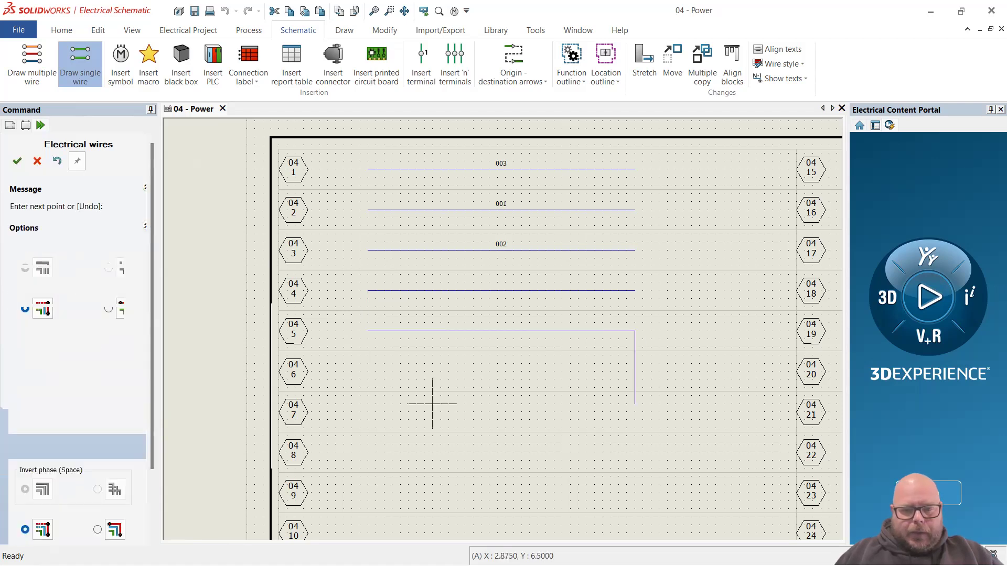
left_click(368, 372)
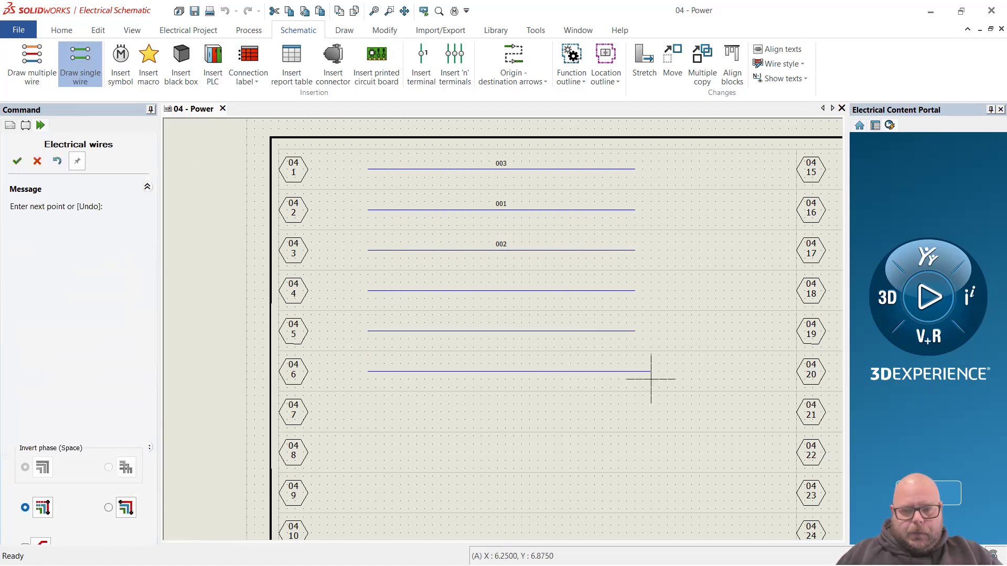
left_click(635, 371)
right_click(640, 388)
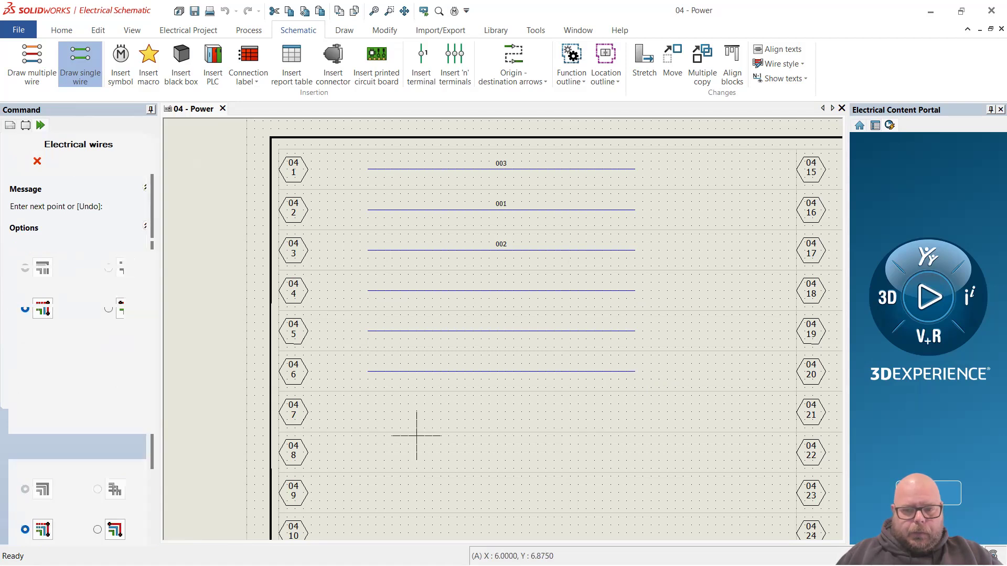
Draw single horizontal = 24V wires in rows 7, 8, 9 and 10 of the power page, slightly longer than those above.
left_click(368, 412)
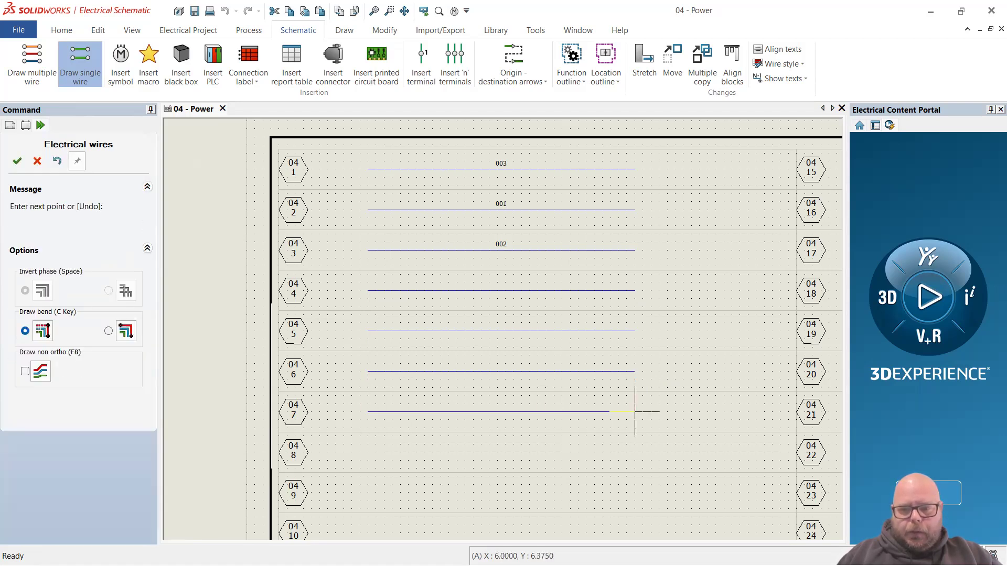
key("Escape")
left_click(80, 61)
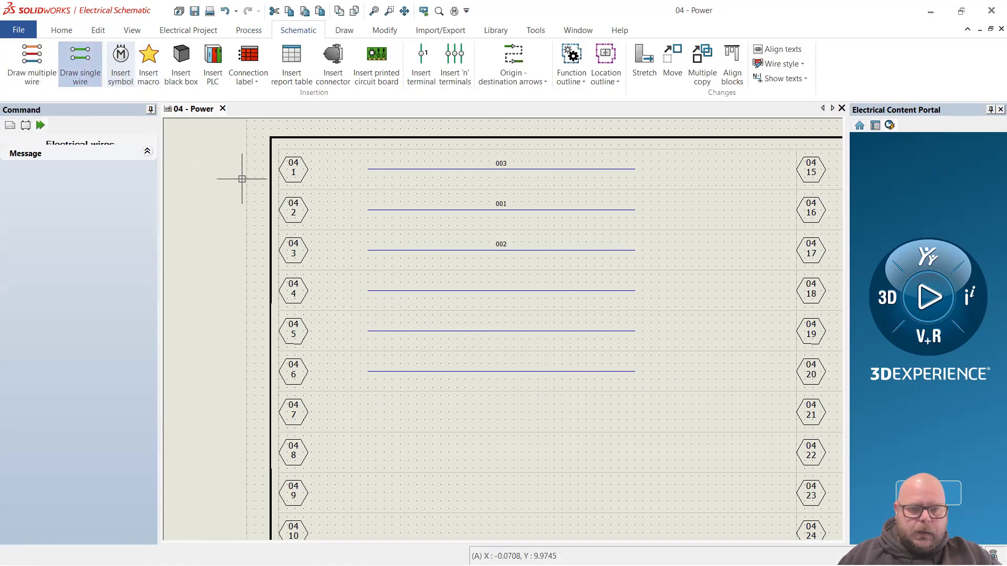
left_click(359, 412)
left_click(651, 411)
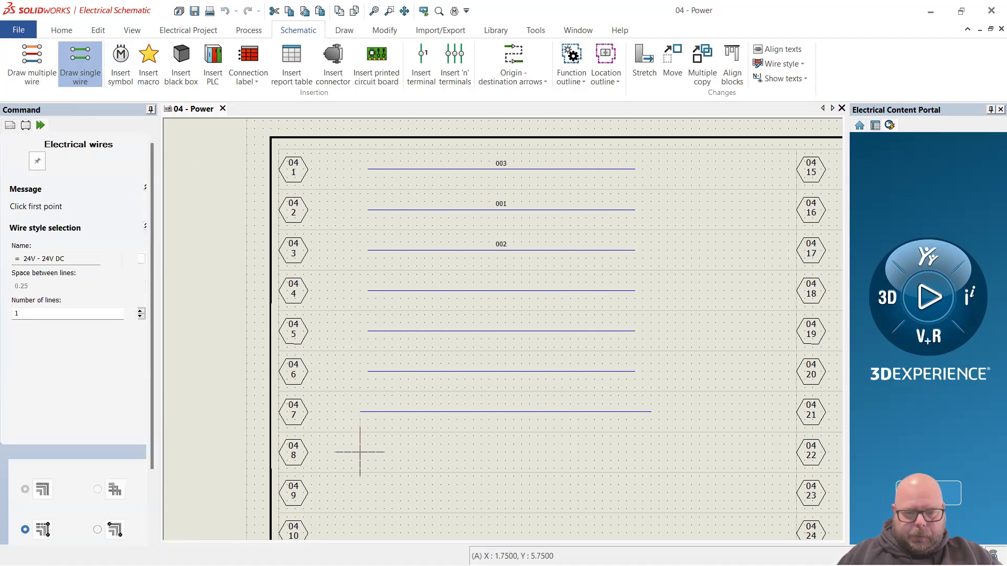
left_click(360, 452)
left_click(651, 452)
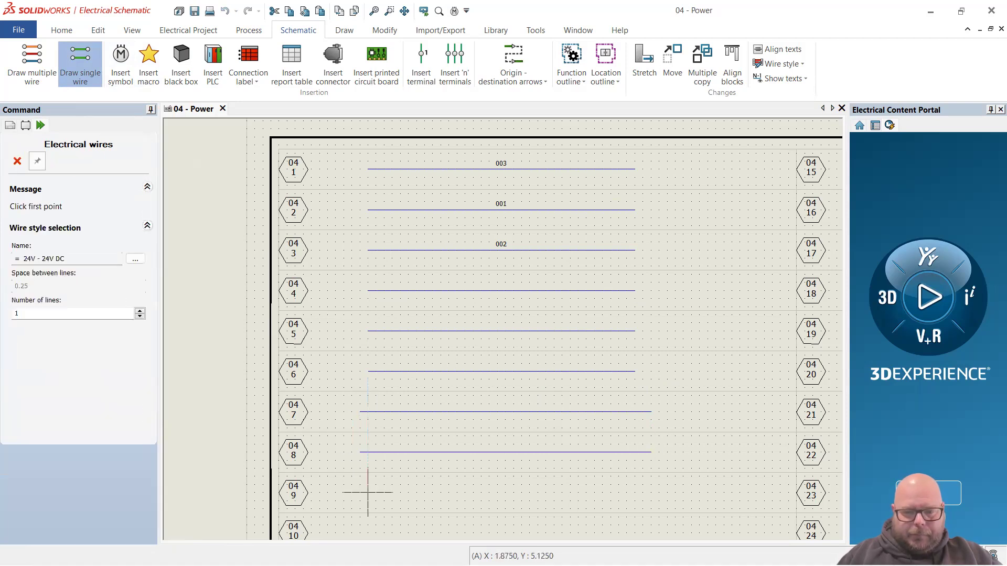
left_click(359, 493)
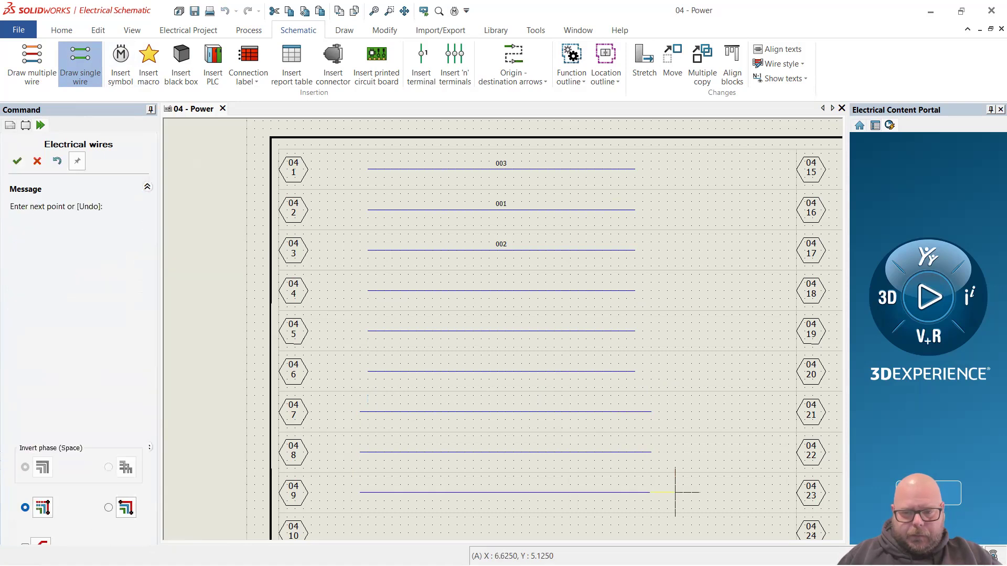
left_click(650, 492)
scroll(651, 492, "down", 3)
scroll(508, 465, "up", 3)
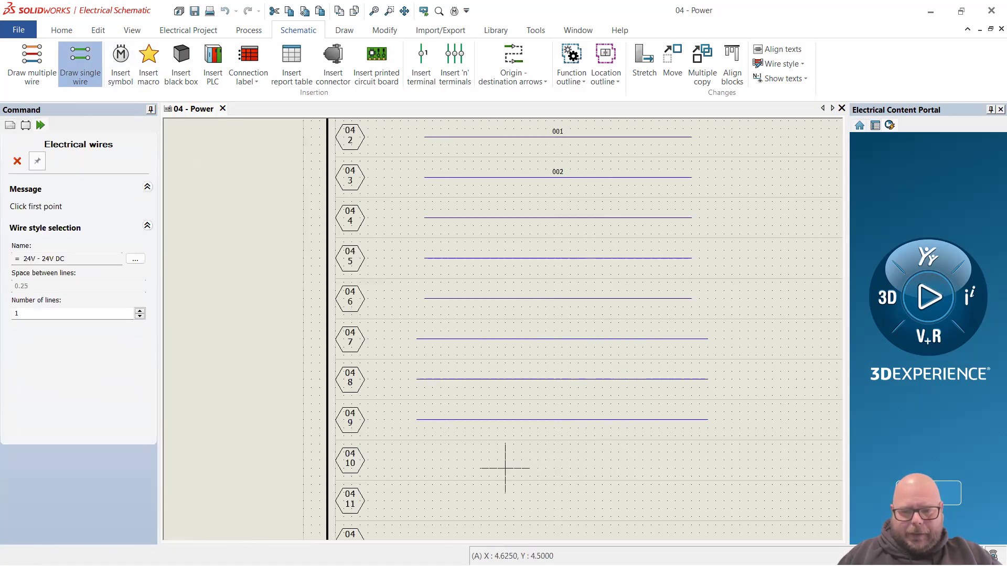
left_click(417, 460)
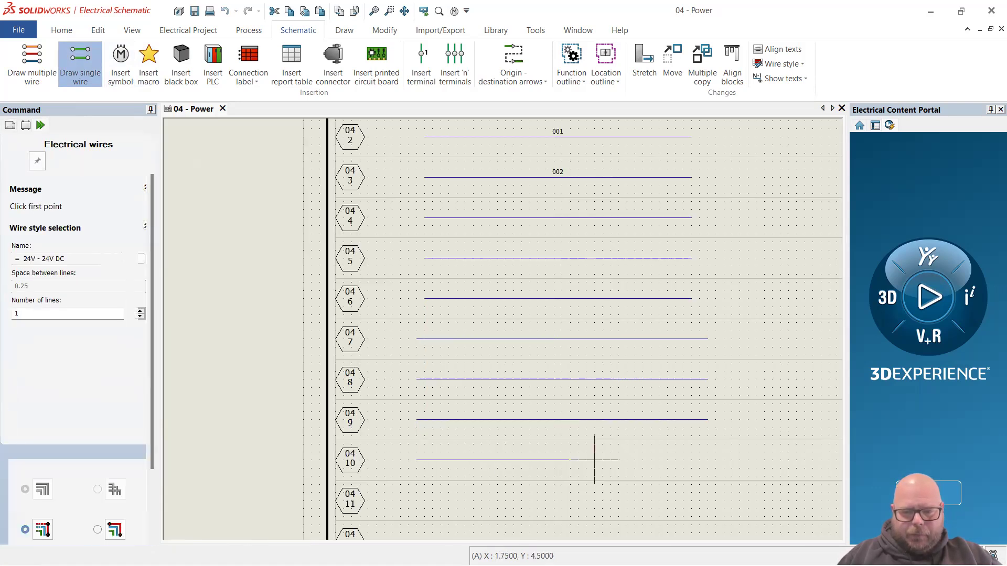
left_click(708, 460)
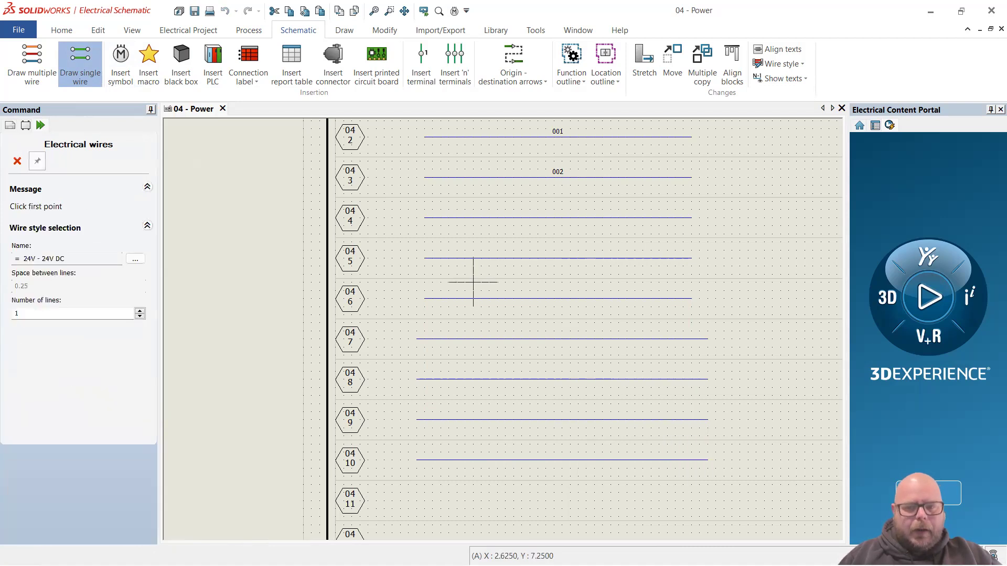
Number the newly drawn wires in rows 4 to 10 with a whole-project renumbering that keeps existing order numbers, and check the wire marks.
left_click(248, 30)
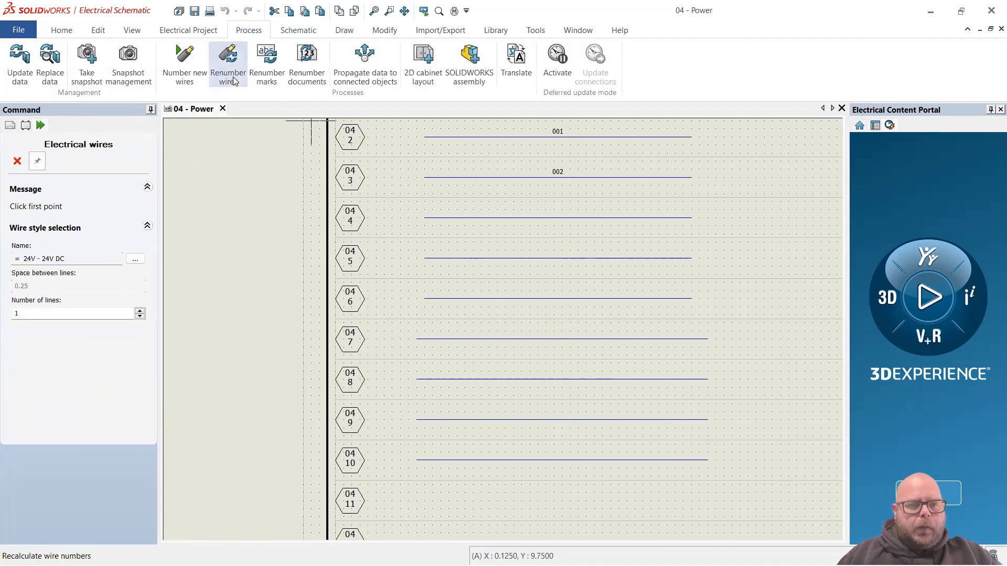
left_click(234, 80)
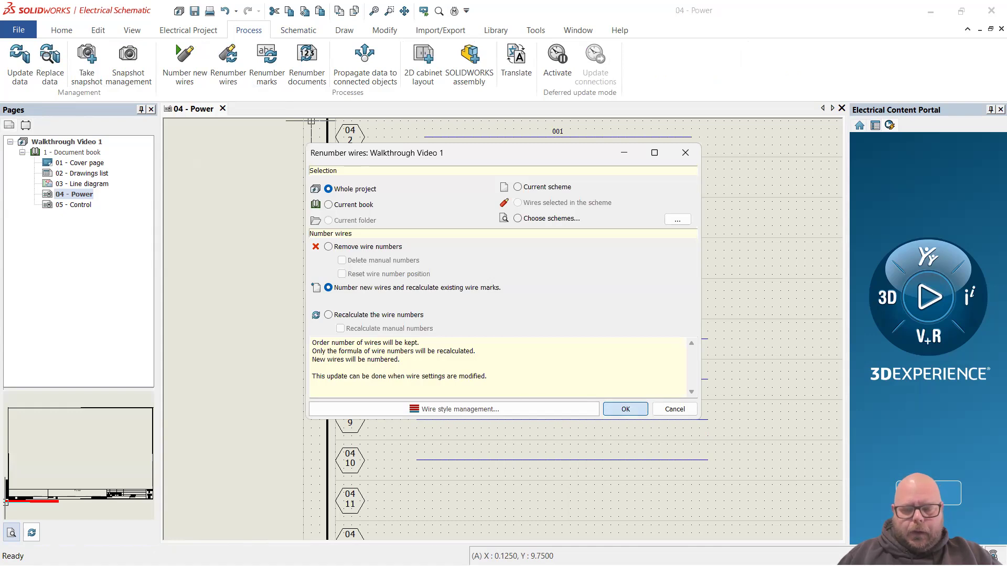
left_click(626, 409)
scroll(569, 468, "up", 4)
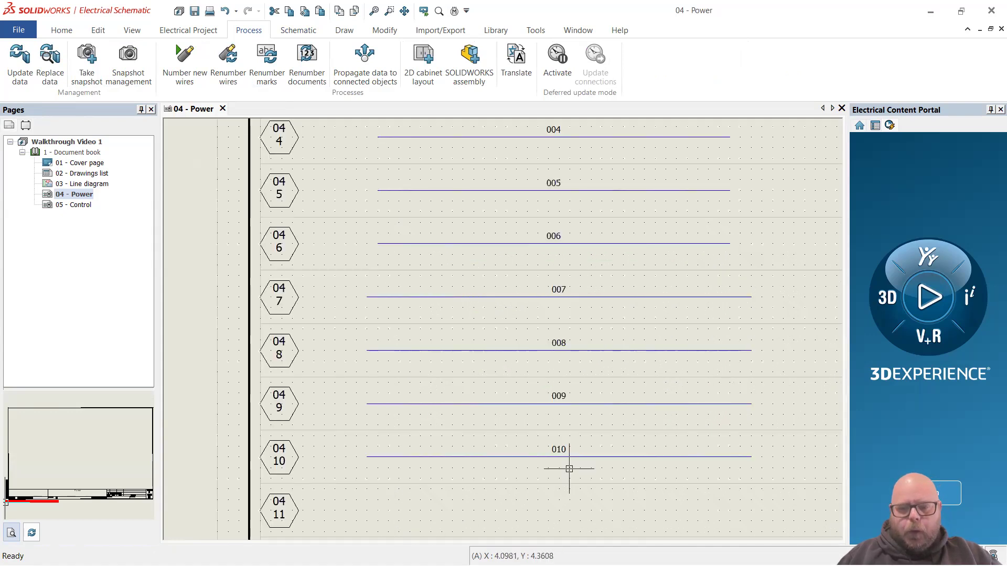
scroll(569, 468, "up", 3)
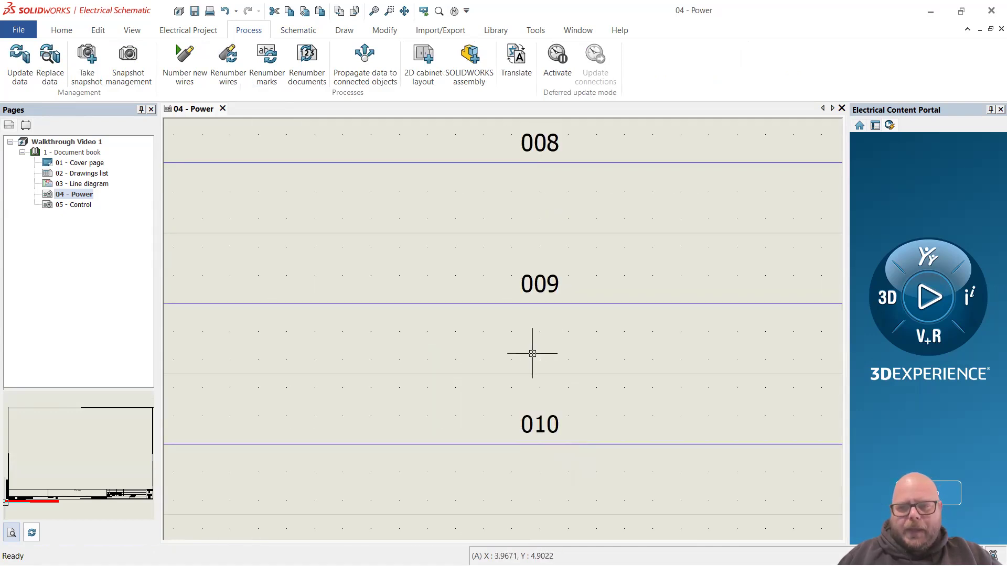
scroll(532, 353, "down", 5)
scroll(504, 195, "up", 2)
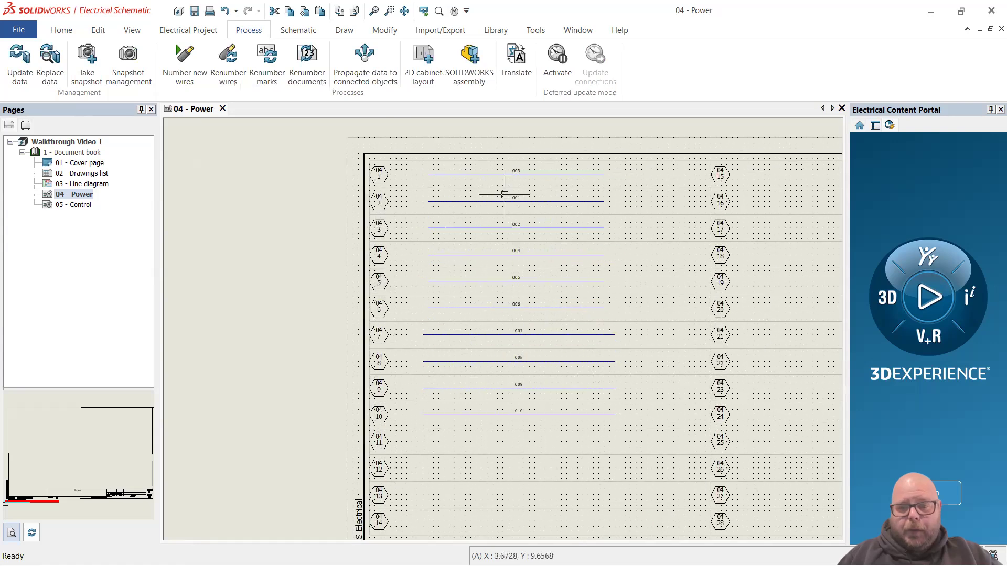
scroll(504, 194, "up", 1)
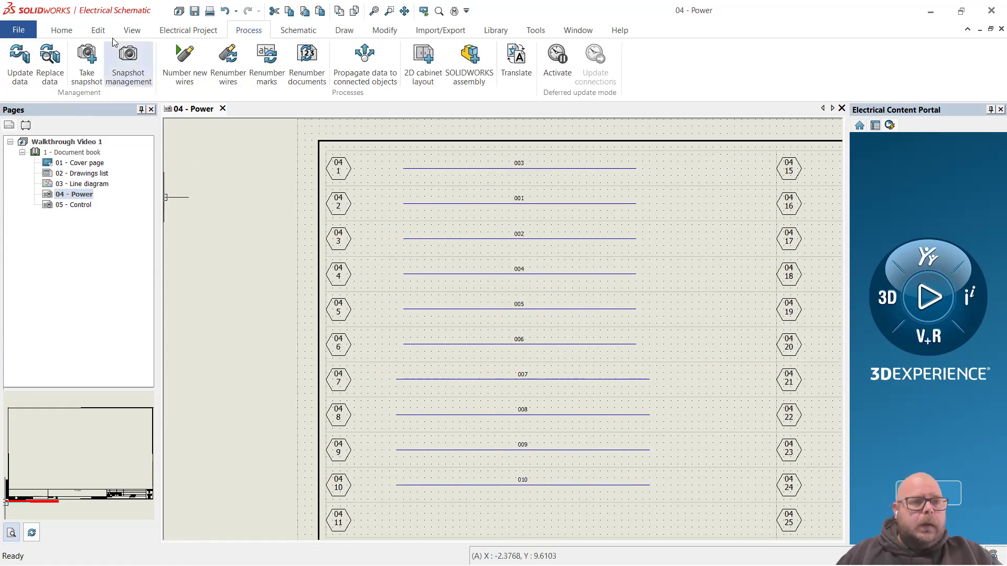
Open the equipotential formula of the = 24V control wire style from the project's wire style management.
left_click(189, 30)
left_click(102, 66)
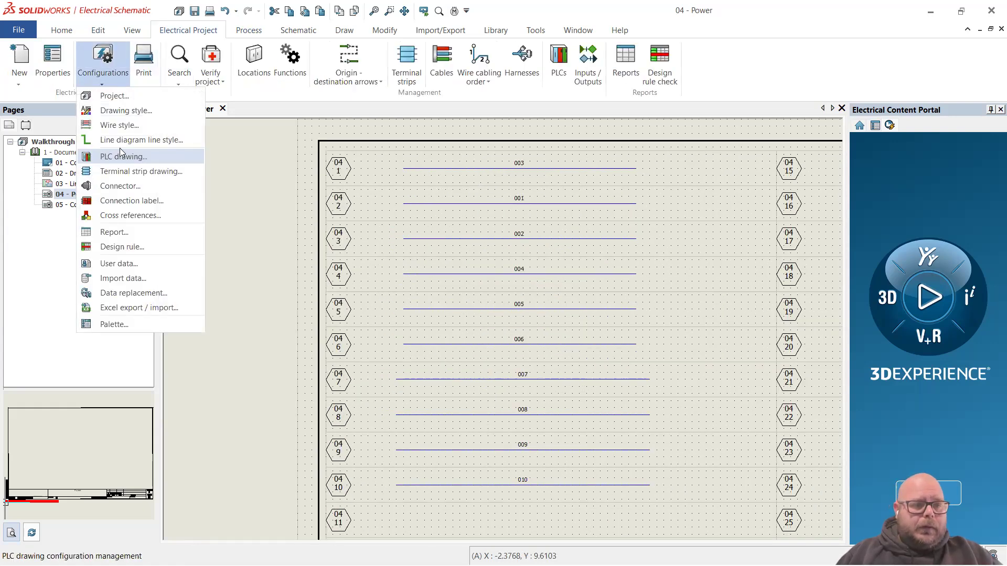
left_click(131, 125)
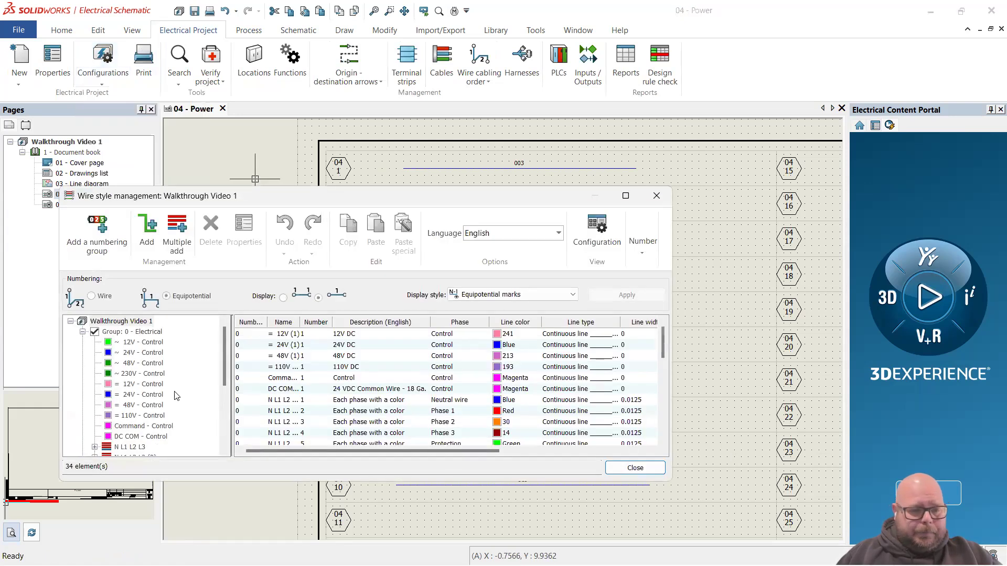
left_click(142, 394)
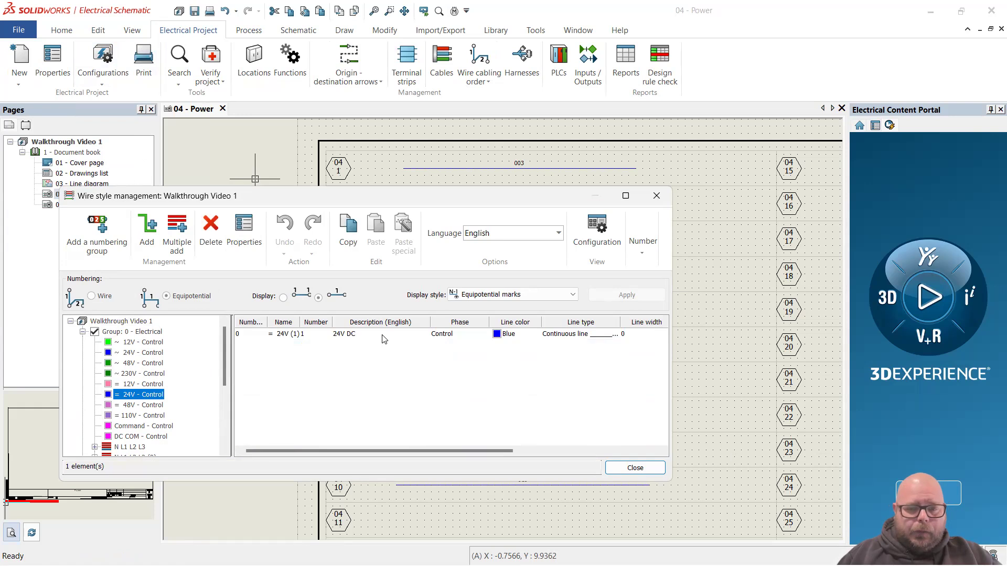
double_click(384, 340)
left_click(731, 261)
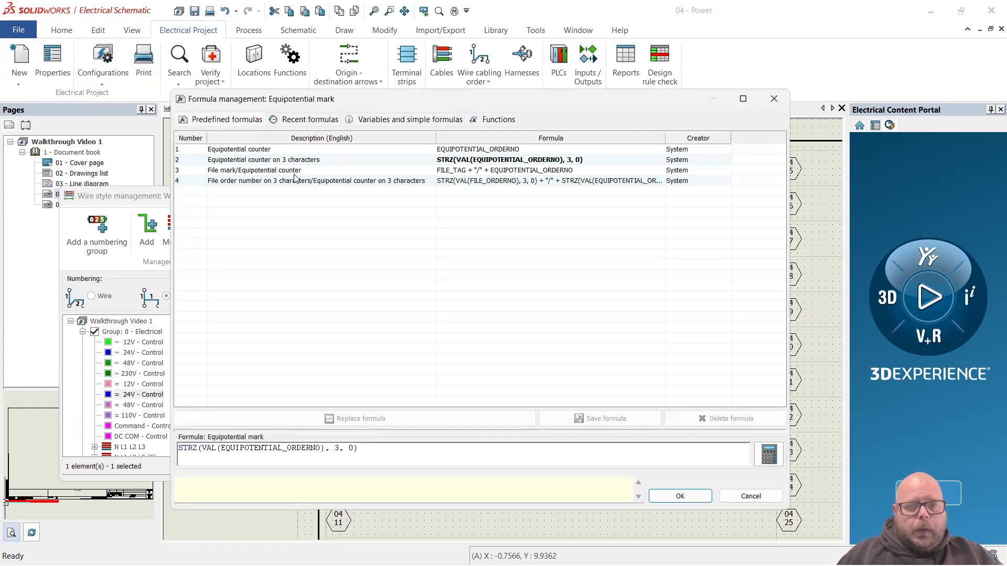
Review the predefined formulas combining file mark or file order number with the equipotential counter, and check the recent formulas.
left_click(309, 171)
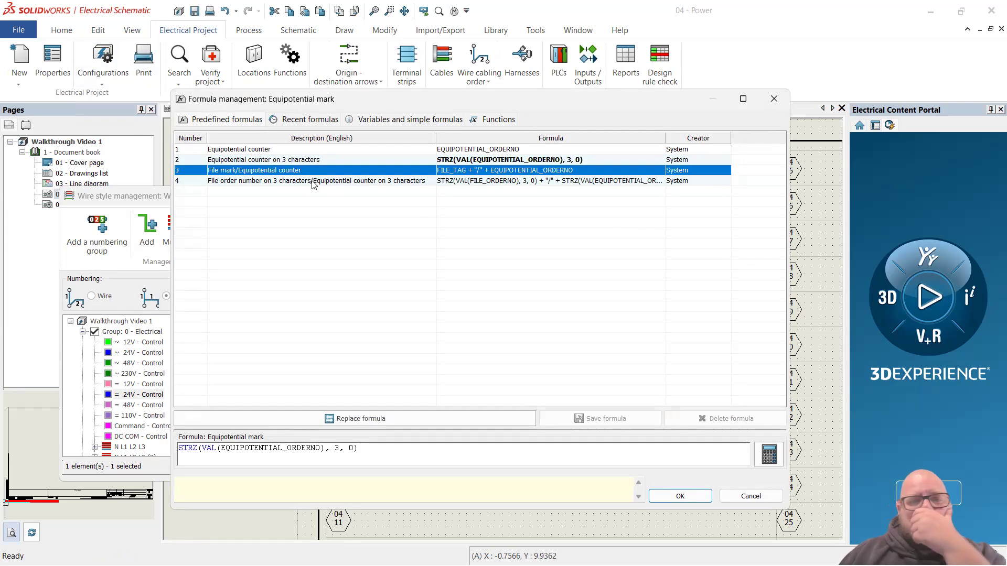
left_click(314, 181)
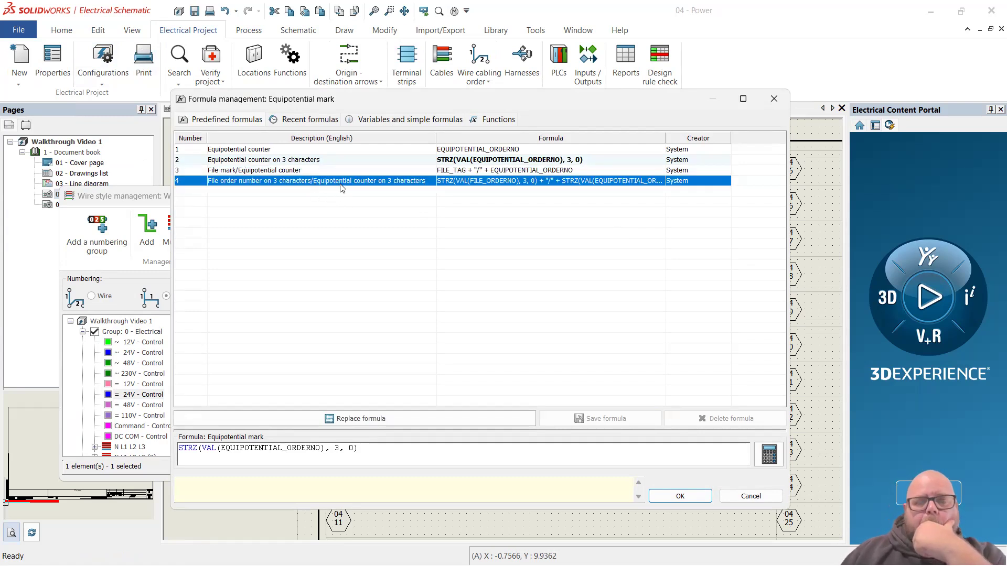
left_click(292, 120)
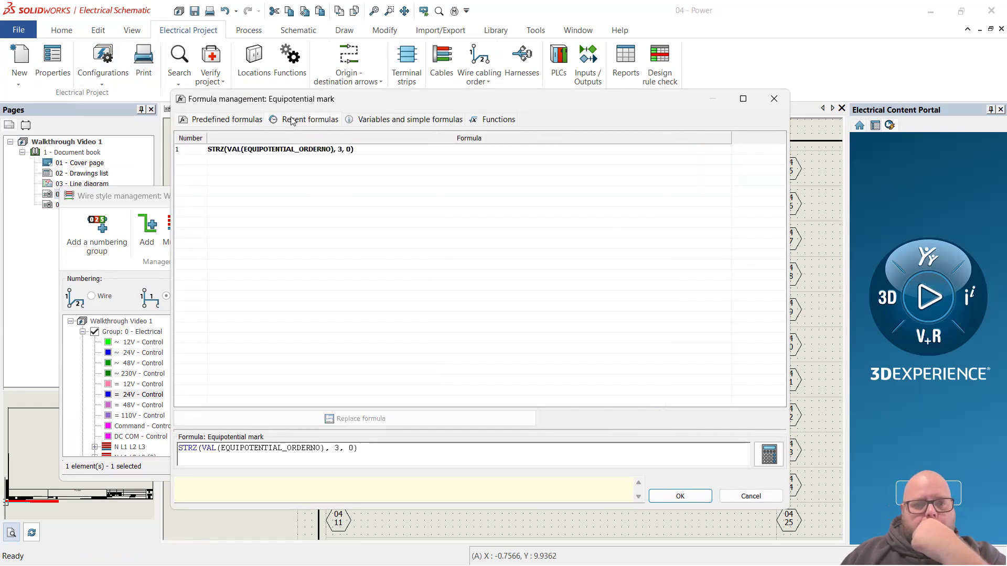
Review the available variables and predefined formulas, and clear the existing equipotential mark formula.
left_click(391, 119)
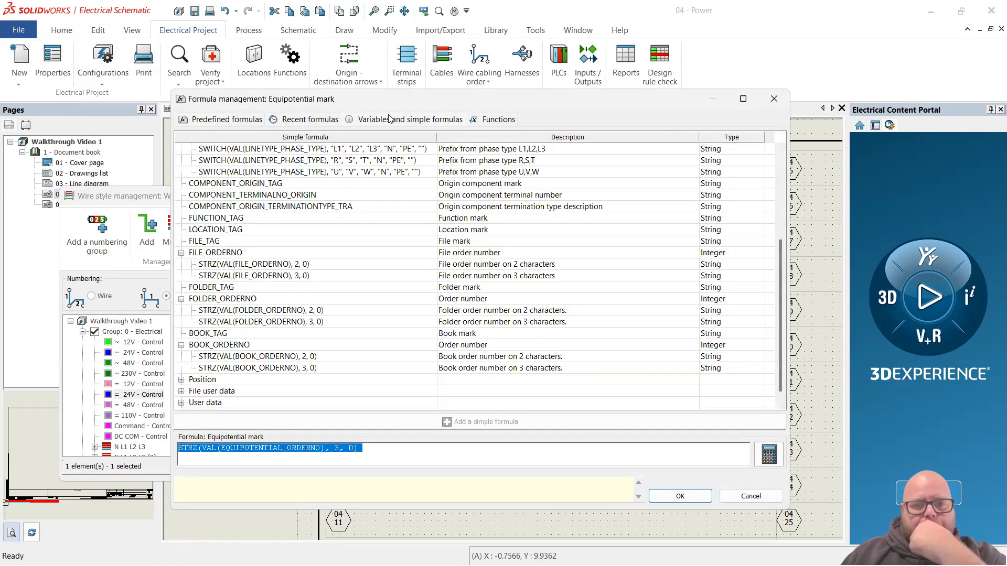
scroll(342, 244, "up", 5)
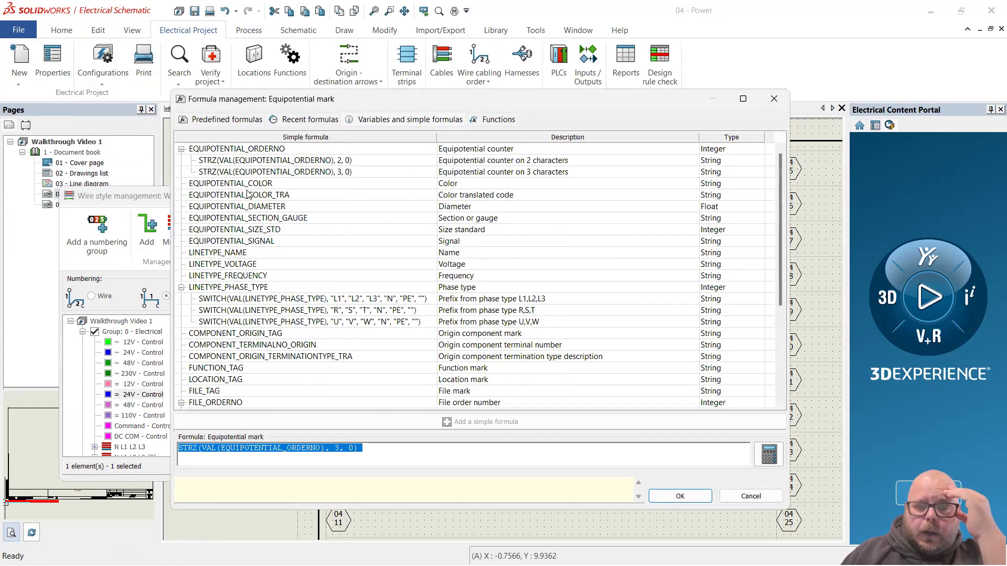
scroll(249, 194, "down", 5)
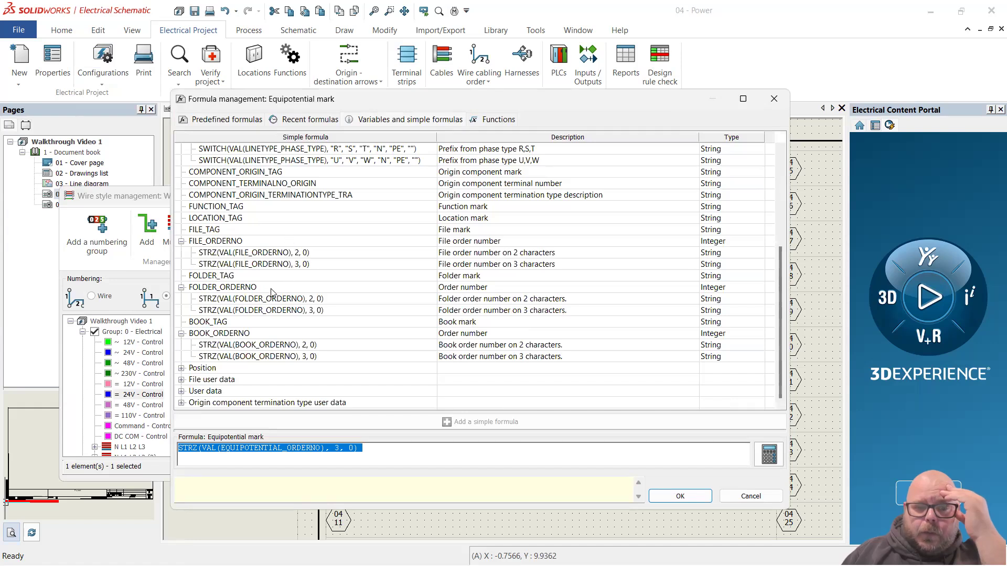
scroll(285, 201, "up", 1)
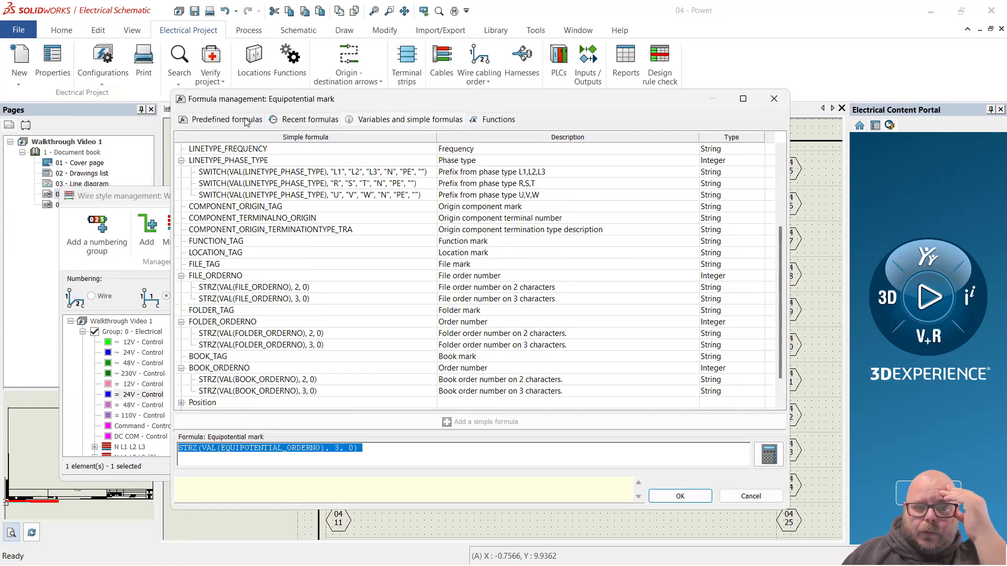
left_click(239, 121)
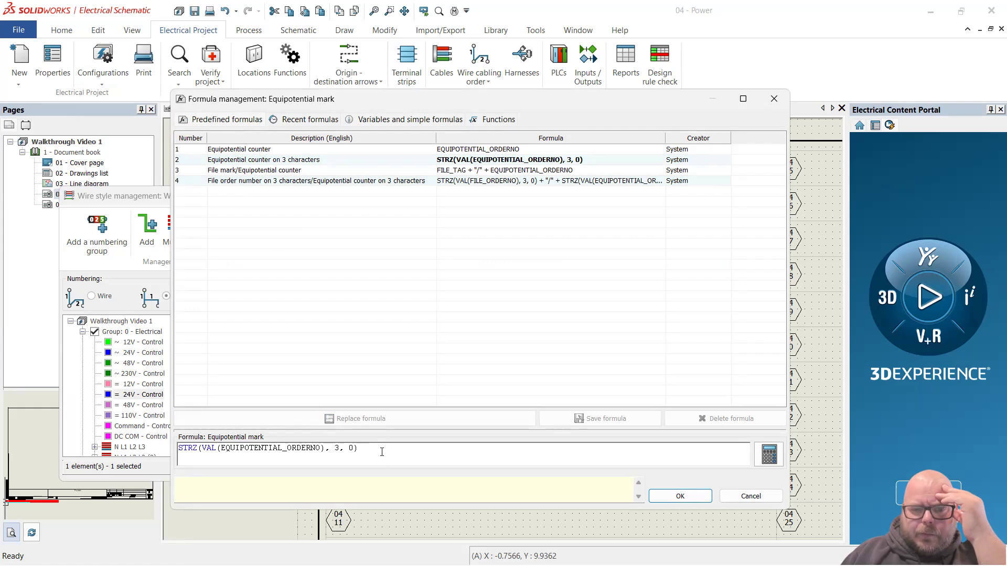
left_click_drag(382, 452, 197, 436)
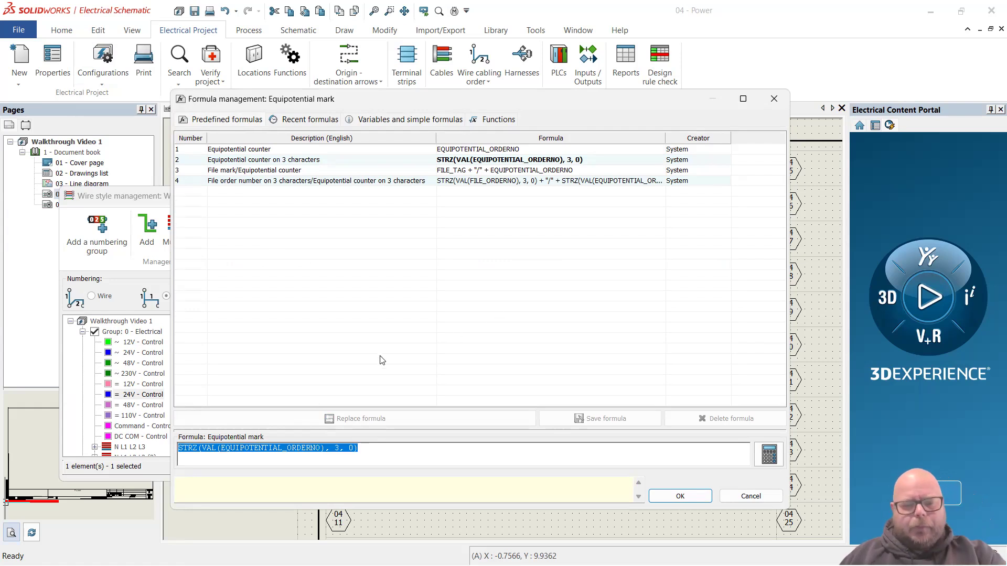
key("Delete")
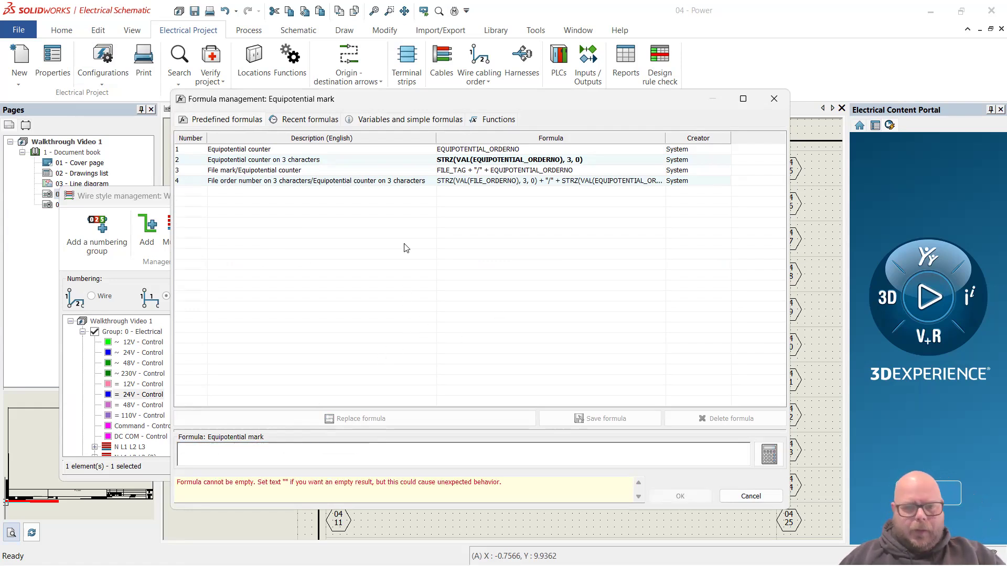
Insert the two-character file order number expression, STRZ(VAL(FILE_ORDERNO), 2, 0), into the empty equipotential mark formula.
left_click(404, 123)
scroll(351, 261, "down", 1)
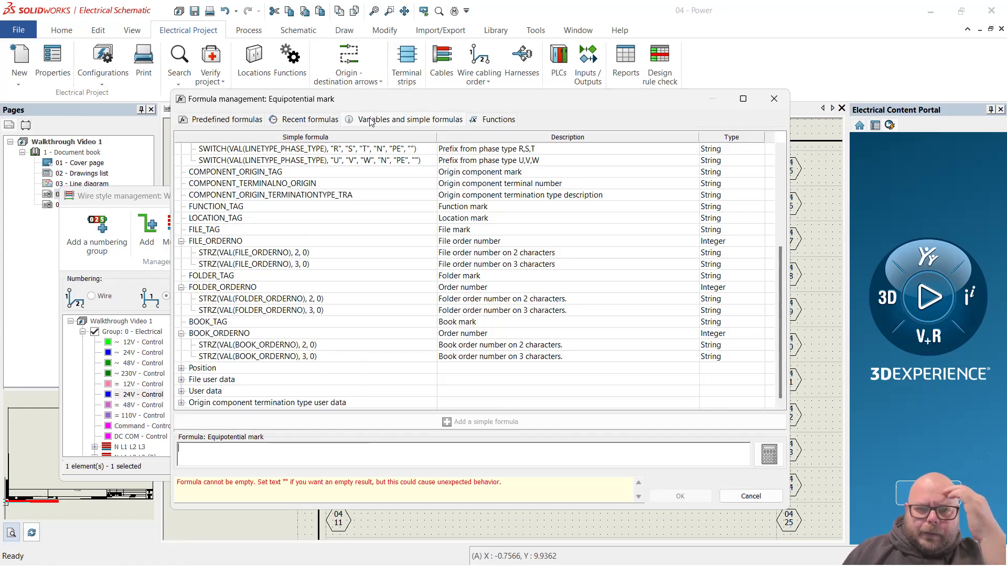
scroll(355, 309, "up", 4)
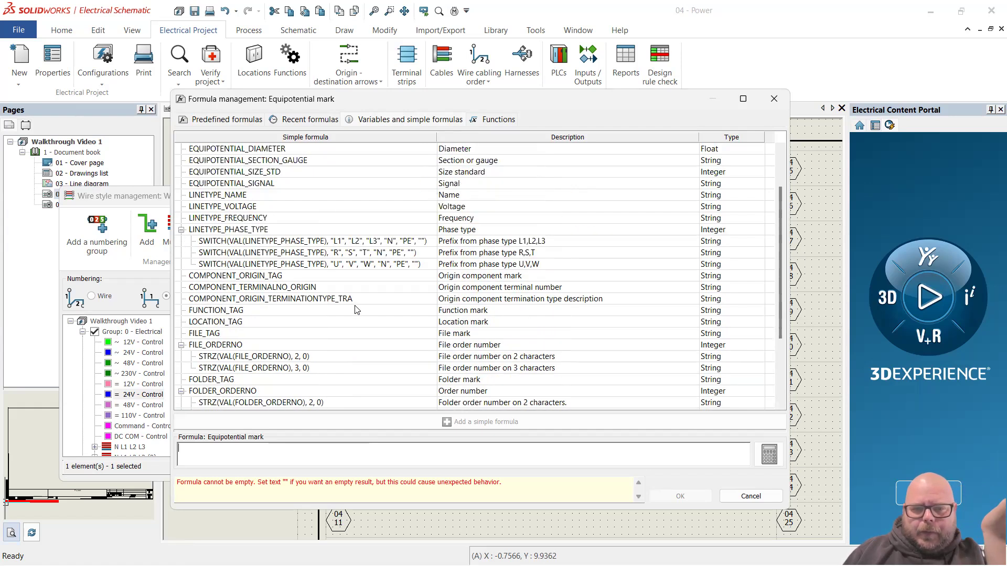
scroll(351, 306, "up", 1)
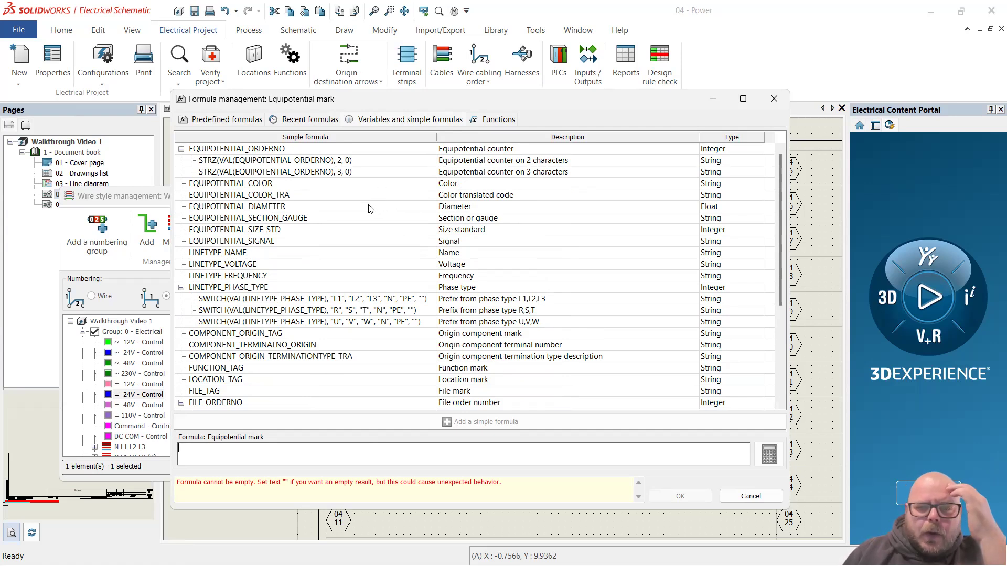
scroll(362, 217, "down", 2)
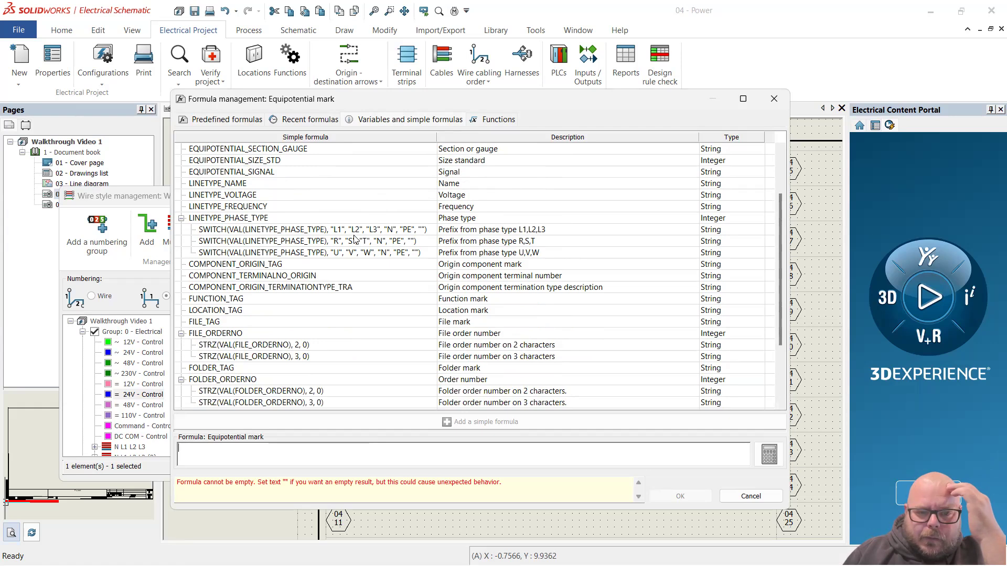
scroll(350, 242, "down", 3)
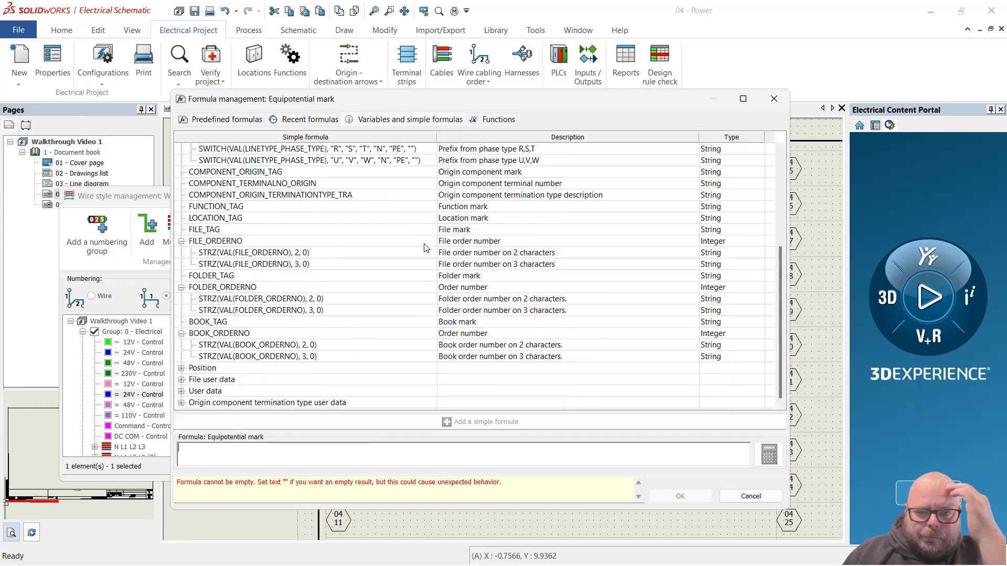
left_click(461, 244)
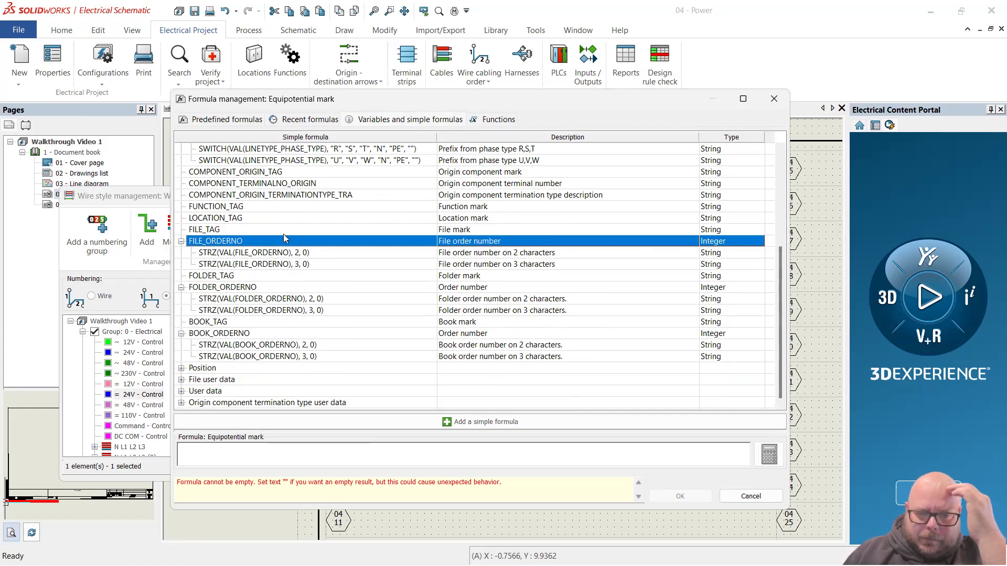
left_click(332, 255)
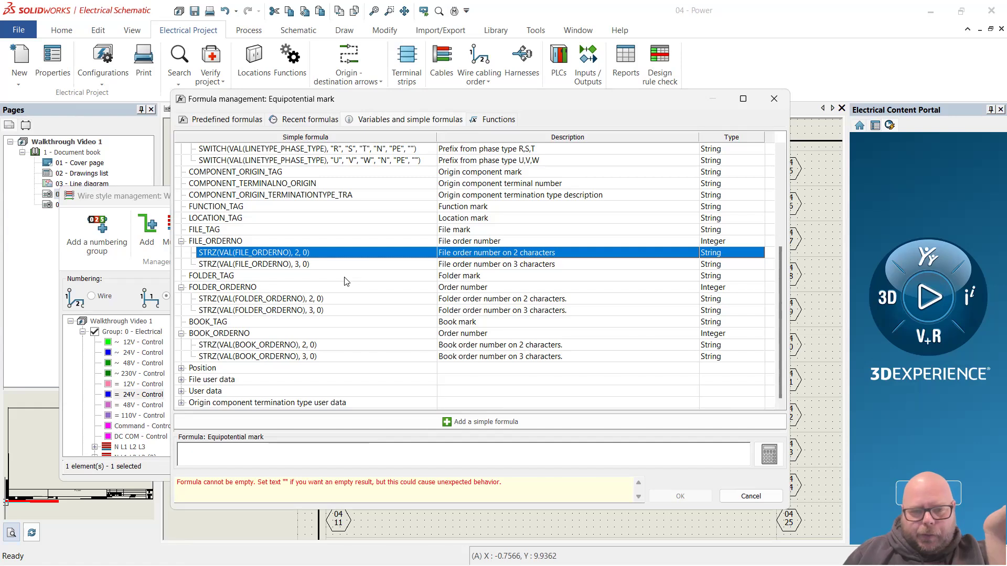
double_click(283, 254)
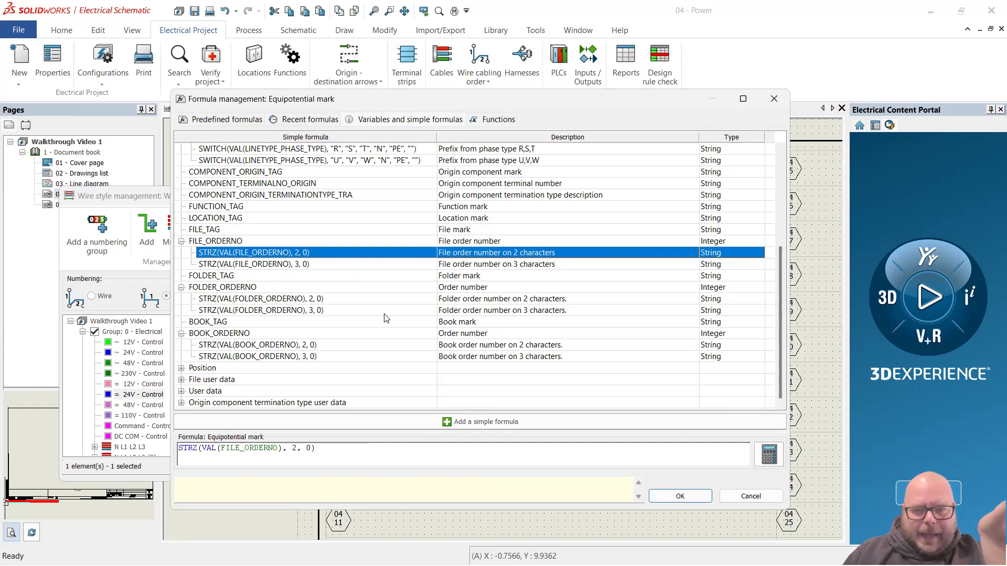
Append the position variable ROW_ORDERNO to the file order number expression, joined by a single plus sign.
left_click(404, 445)
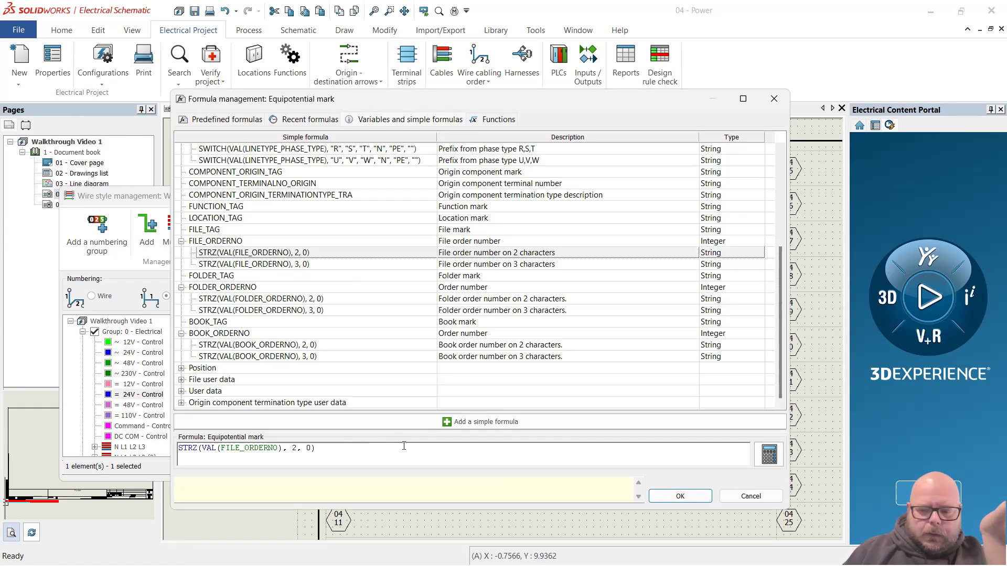
type("+")
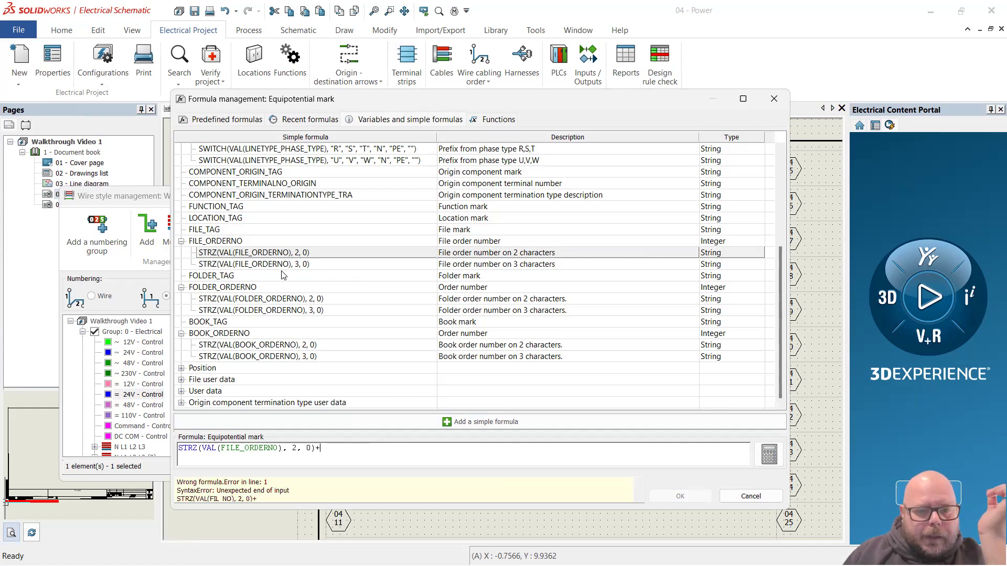
scroll(268, 305, "up", 2)
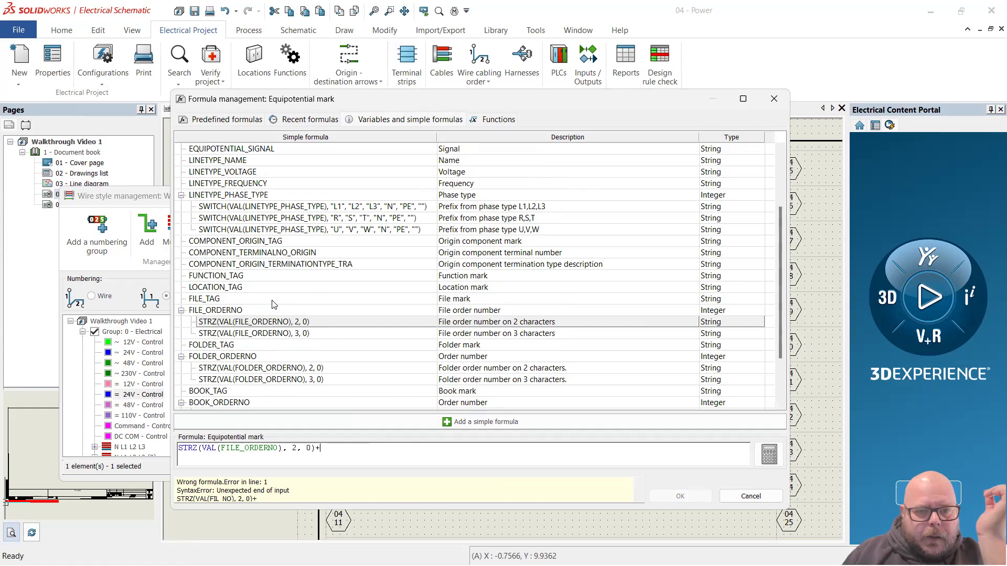
scroll(273, 304, "up", 3)
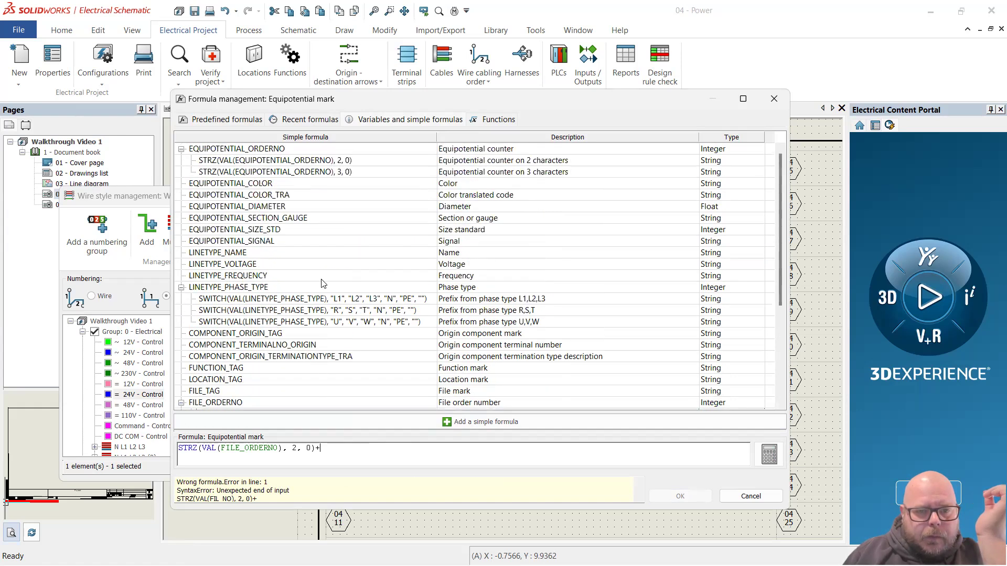
scroll(324, 282, "down", 3)
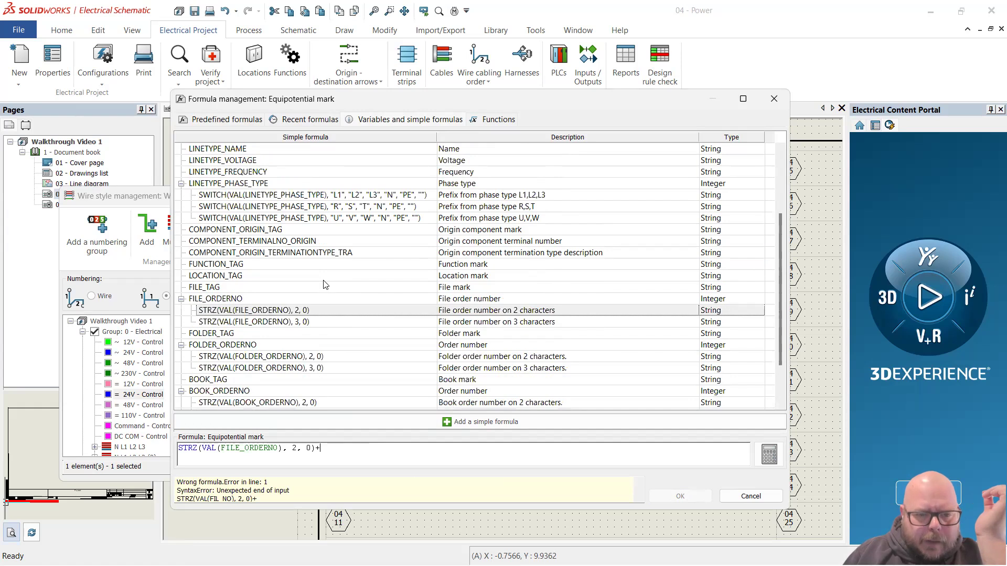
scroll(240, 383, "down", 2)
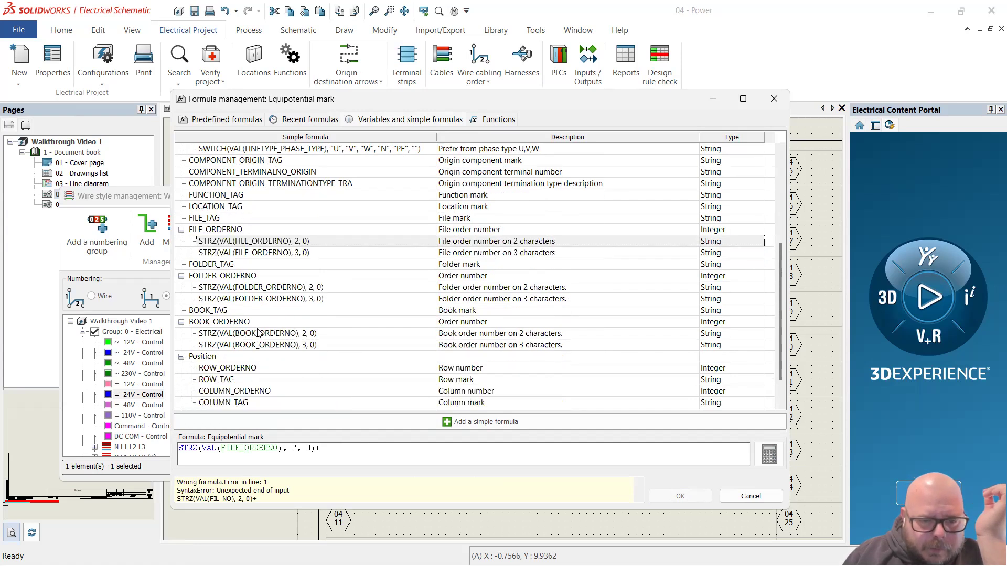
scroll(258, 333, "down", 1)
left_click(252, 336)
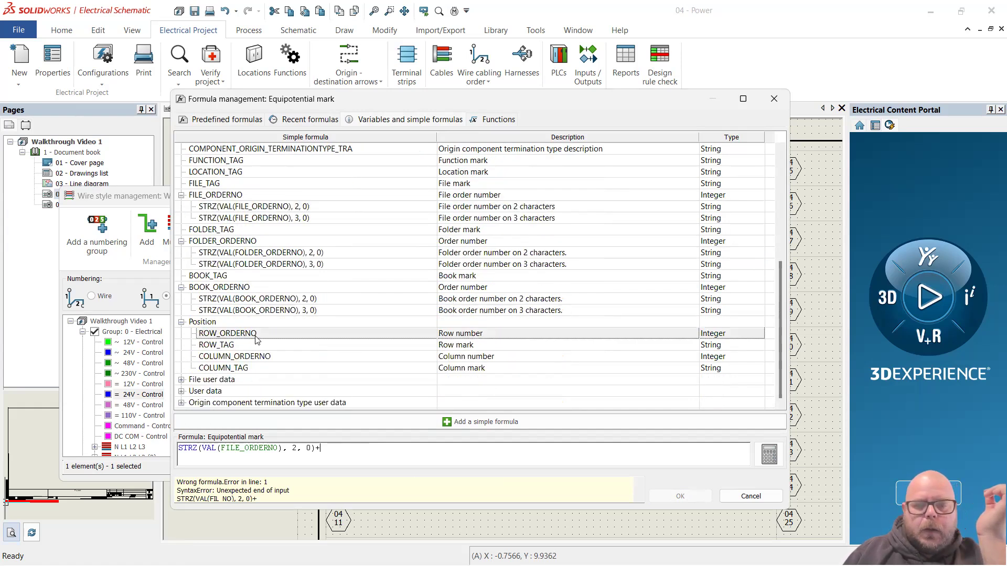
left_click(254, 336)
double_click(254, 334)
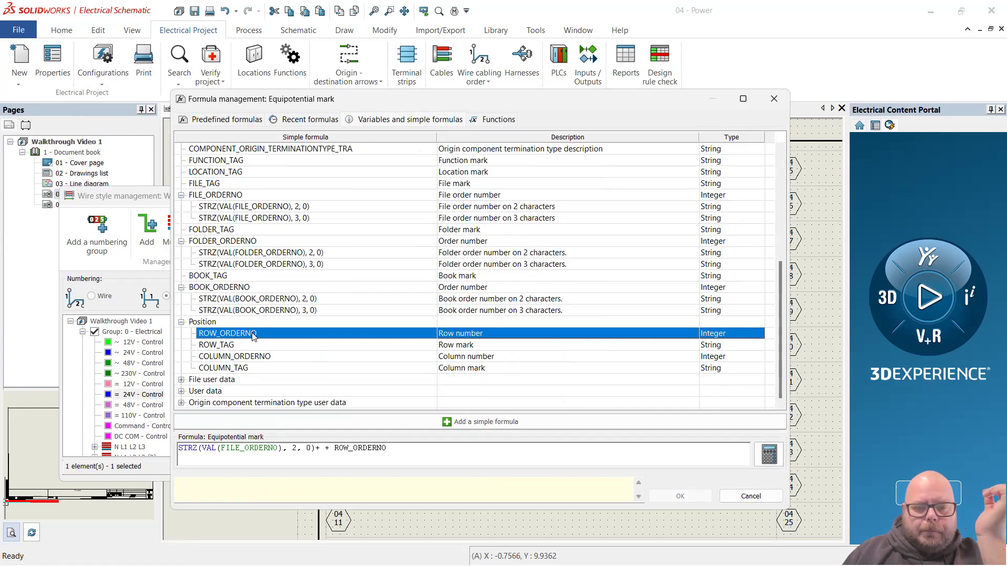
left_click(347, 458)
key("BackSpace")
key("BackSpace")
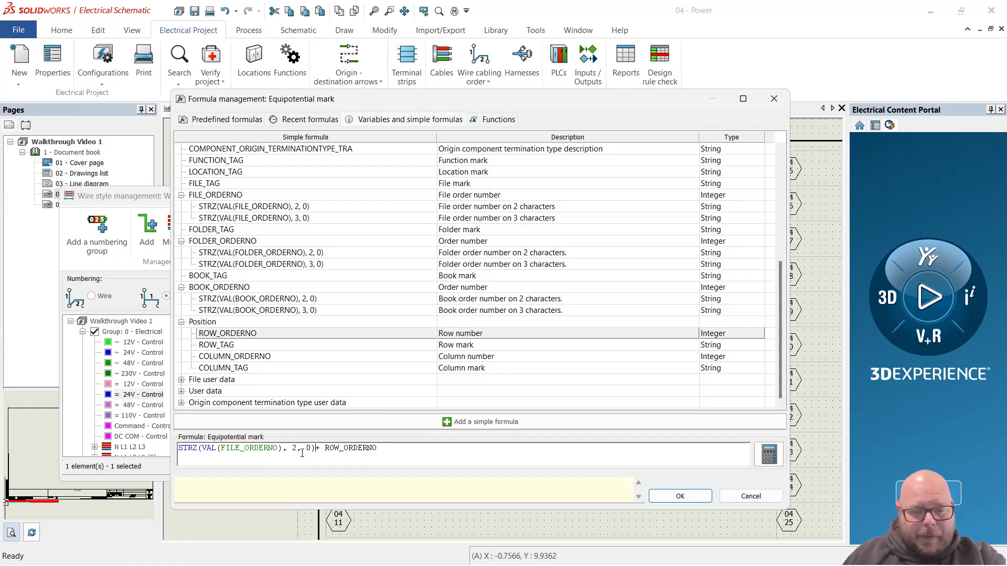
Put the opening function text STRZ(VAL( directly before ROW_ORDERNO in the equipotential mark formula.
double_click(188, 449)
left_click_drag(220, 447, 316, 448)
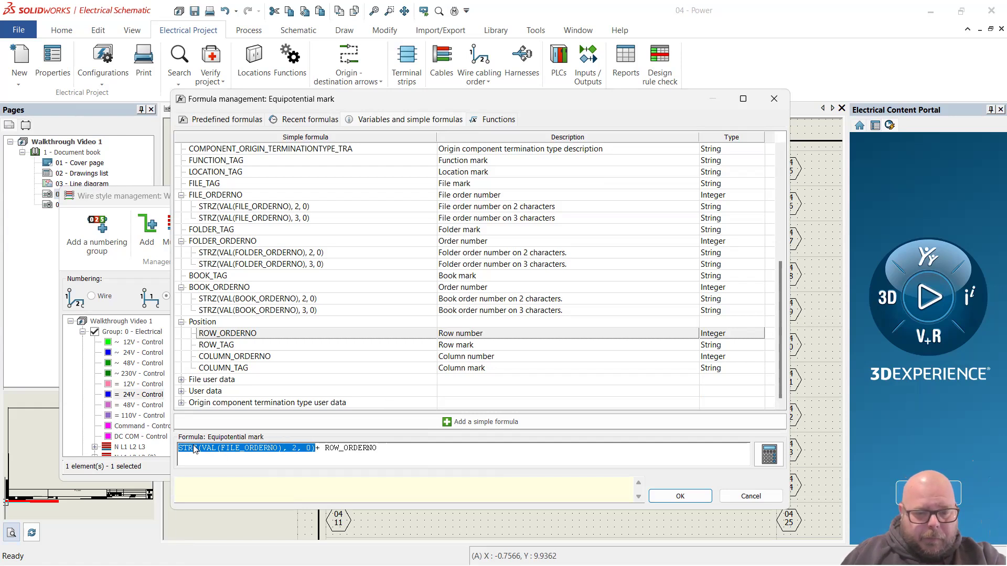
left_click(328, 449)
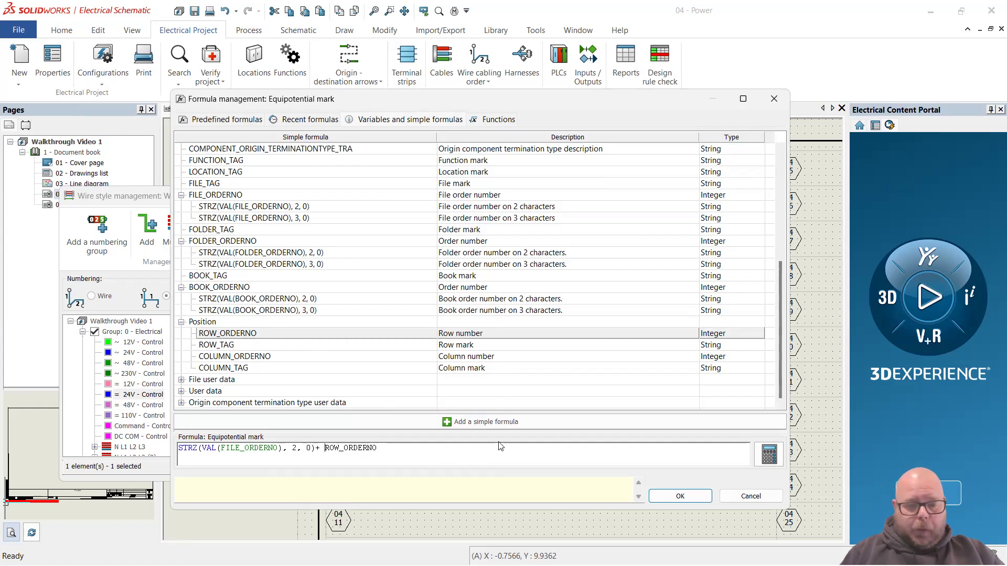
type("STRz")
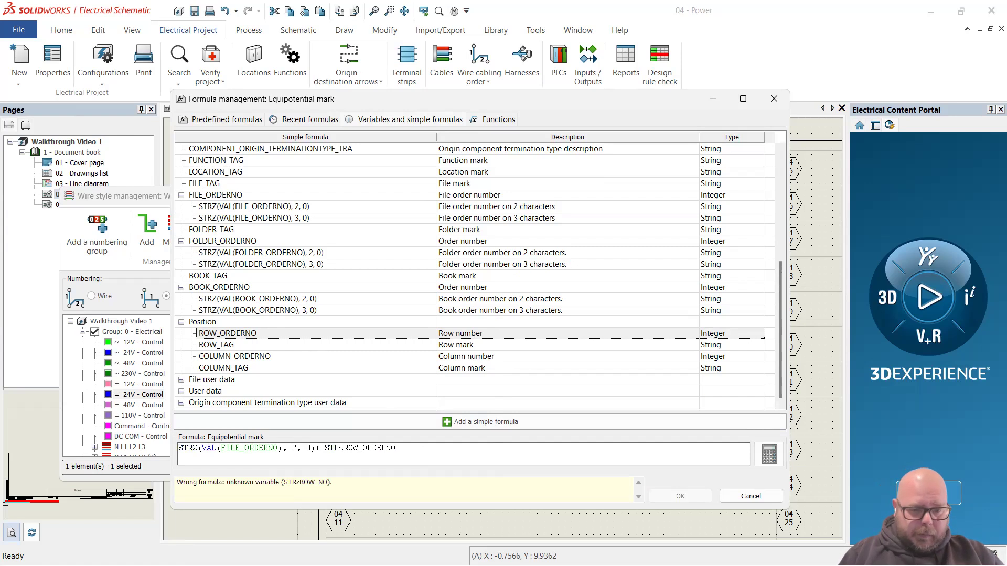
type("(VAL(")
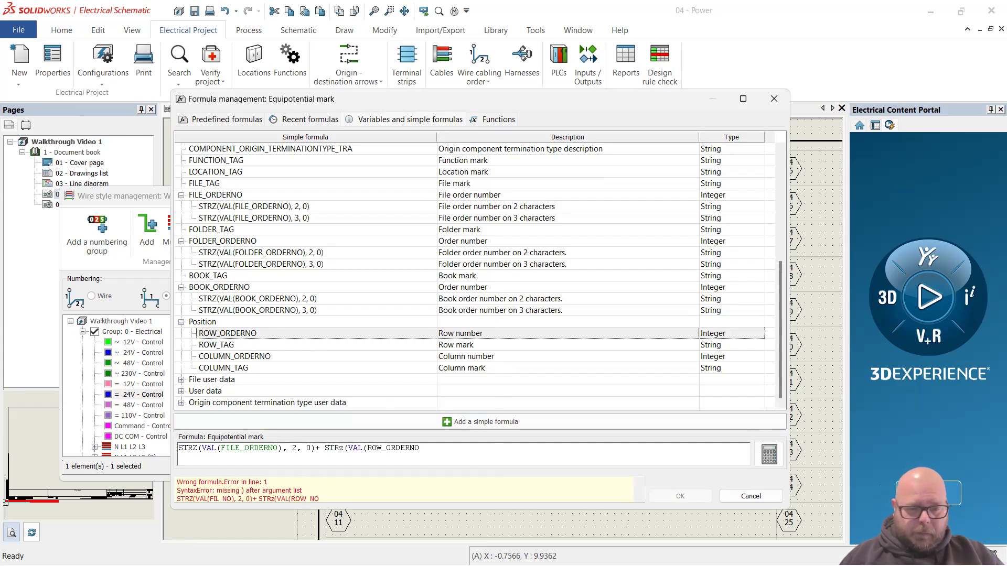
key("Left")
key("Left")
key("Left")
key("Left")
key("Left")
key("BackSpace")
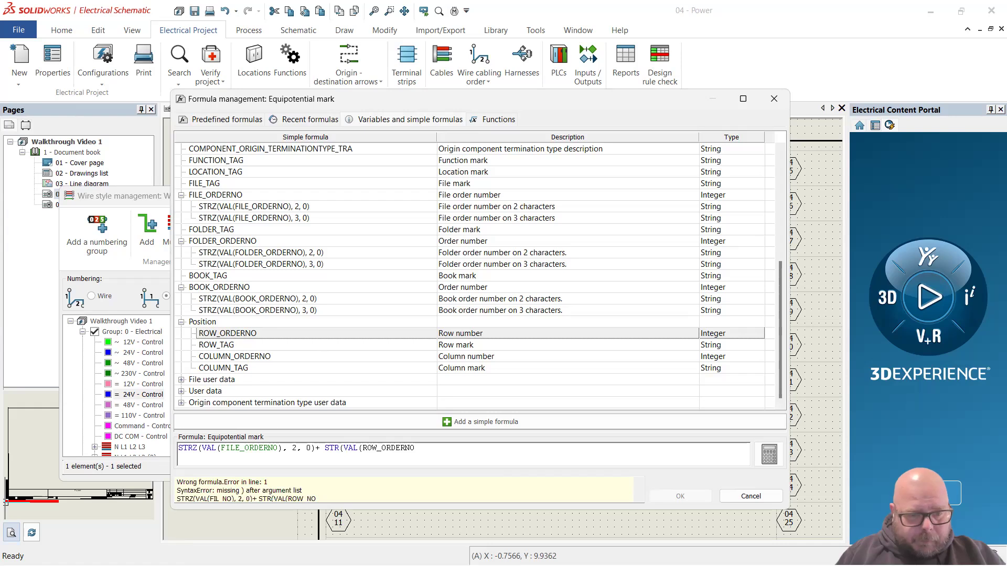
type("Z")
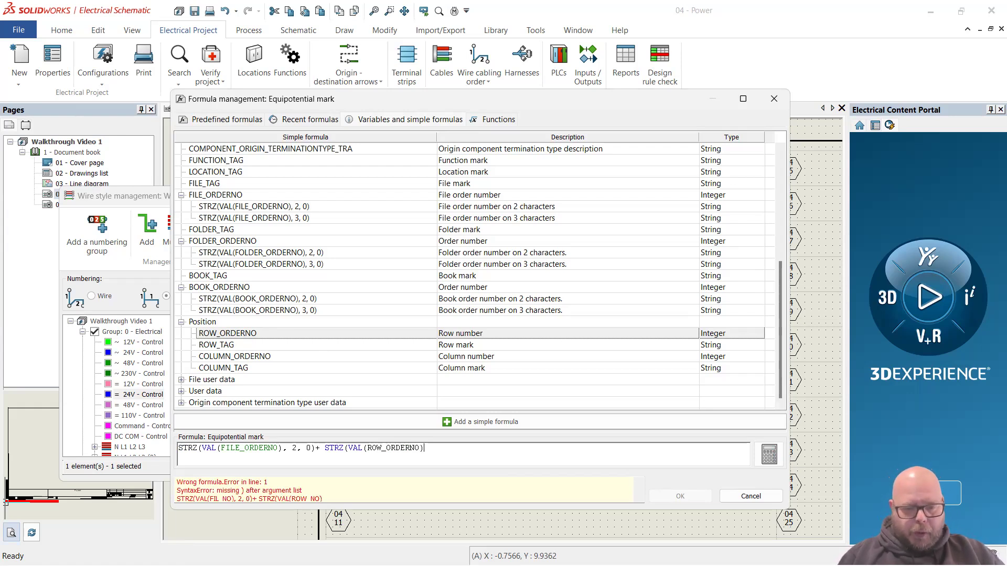
Complete the row expression as STRZ(VAL(ROW_ORDERNO),2,0) and apply the formula to the = 24V wire style.
type(",2,")
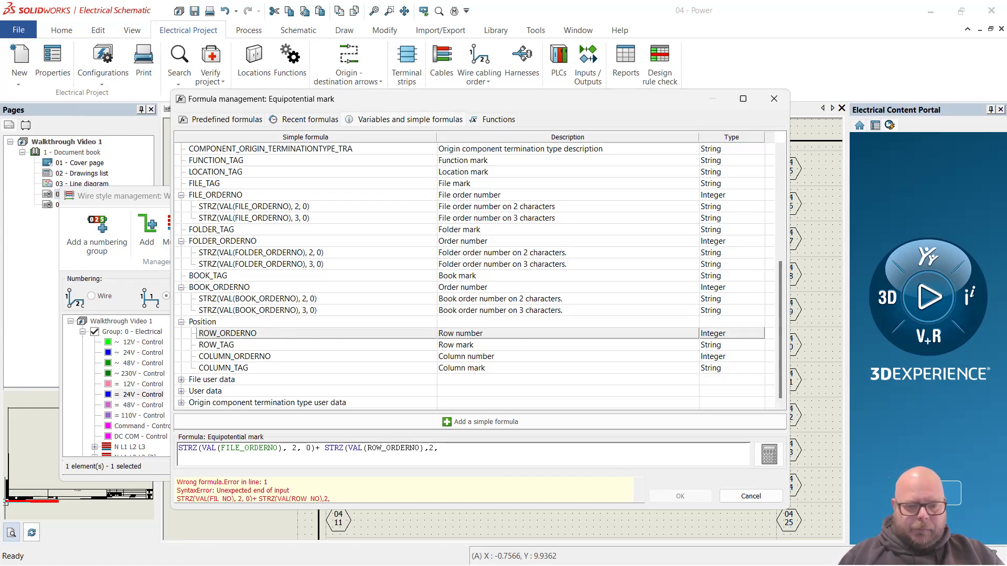
type("0")
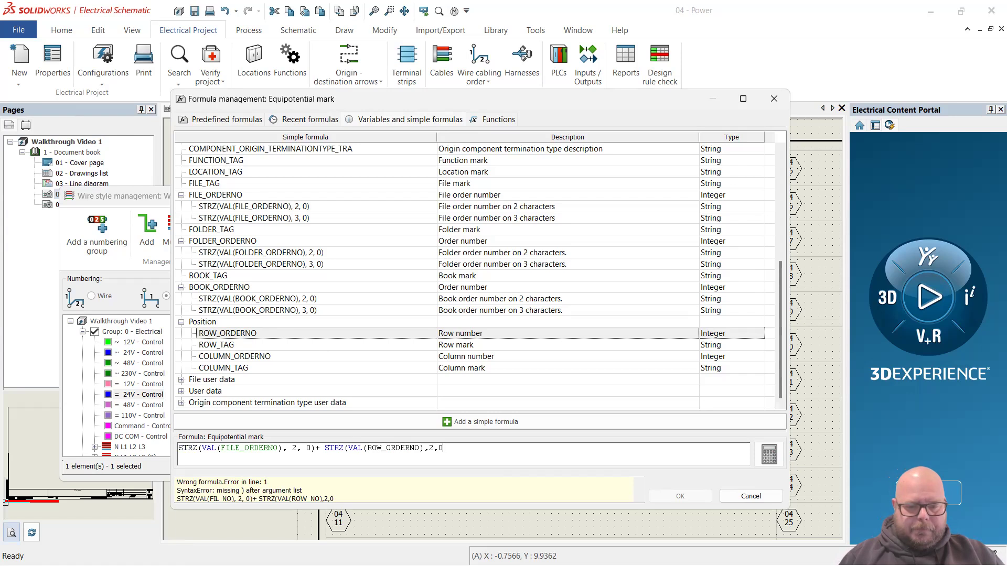
type(")")
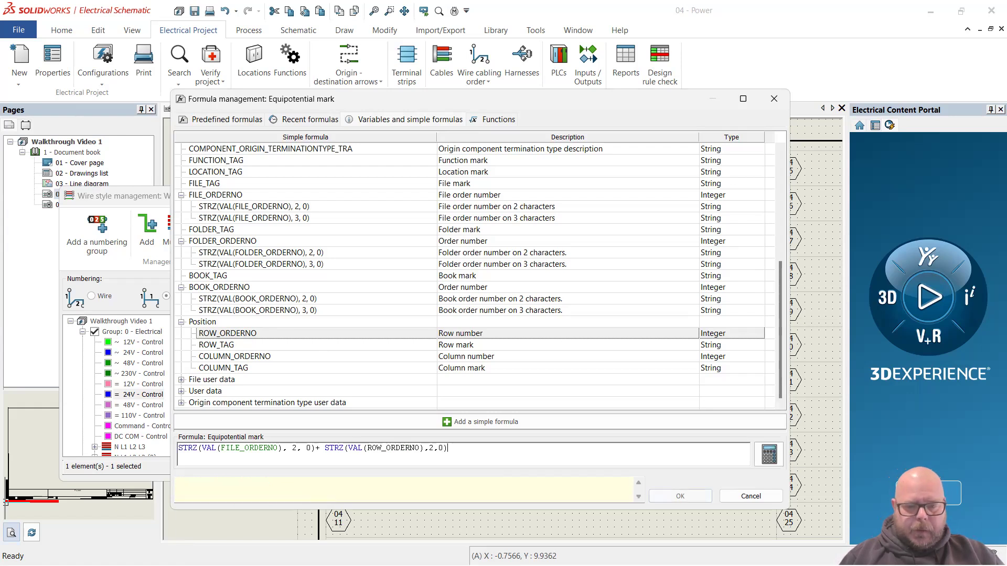
key("Return")
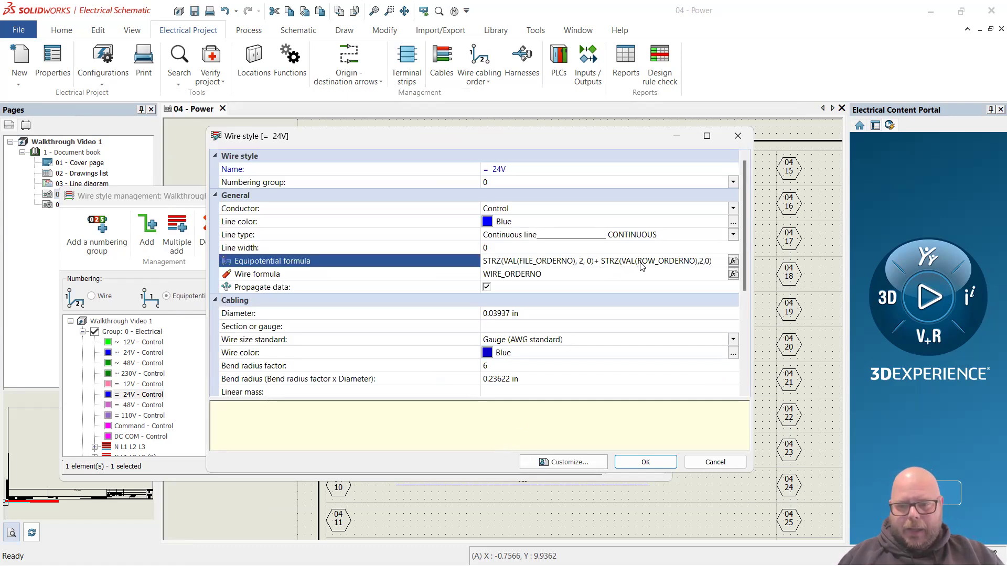
Give the current equipotential mark formula the description "Sheet number (2 char) with Row Number (2 char)".
left_click(733, 261)
left_click_drag(480, 462, 53, 429)
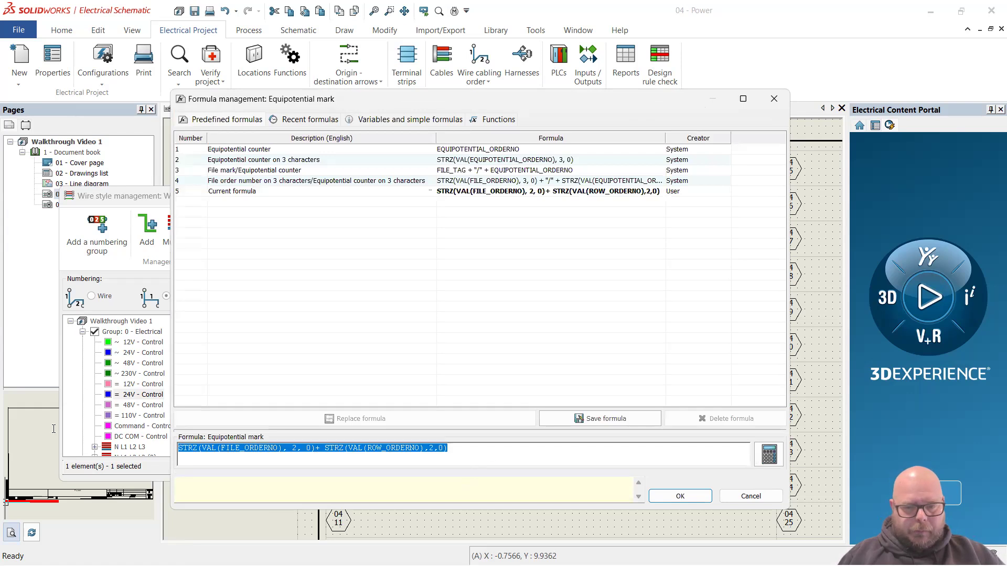
left_click(235, 191)
left_click(235, 192)
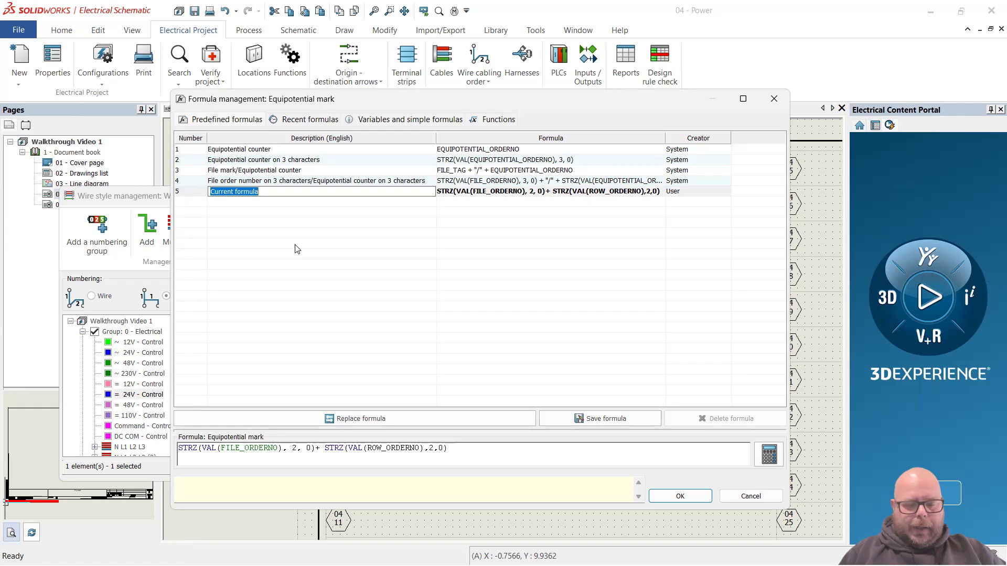
type("Sheet number (2")
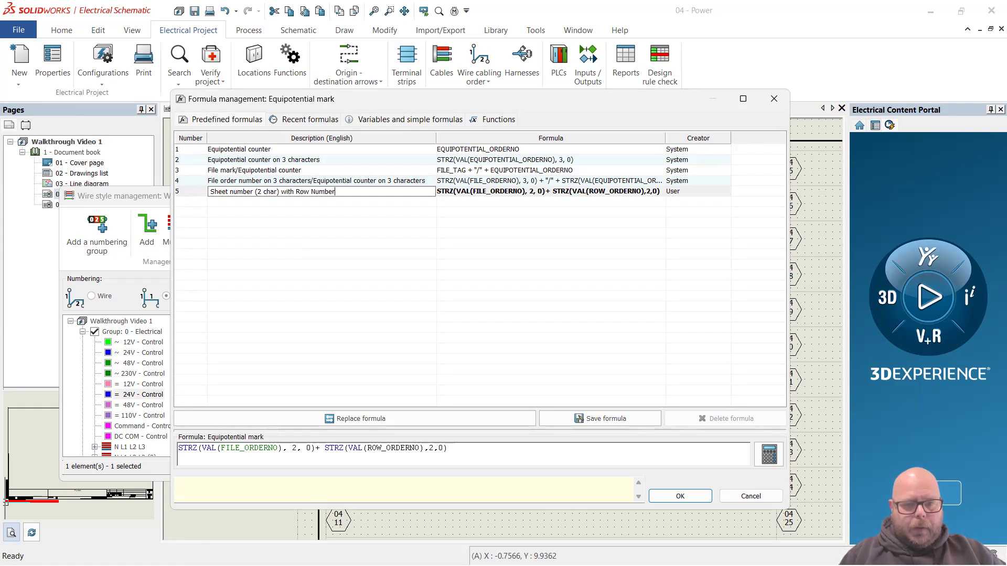
type("char")
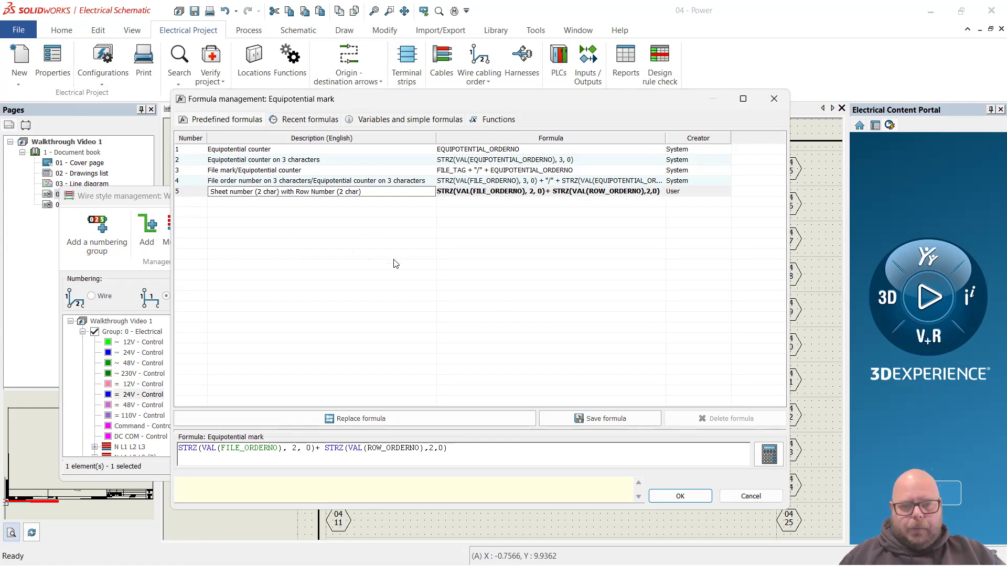
left_click(569, 372)
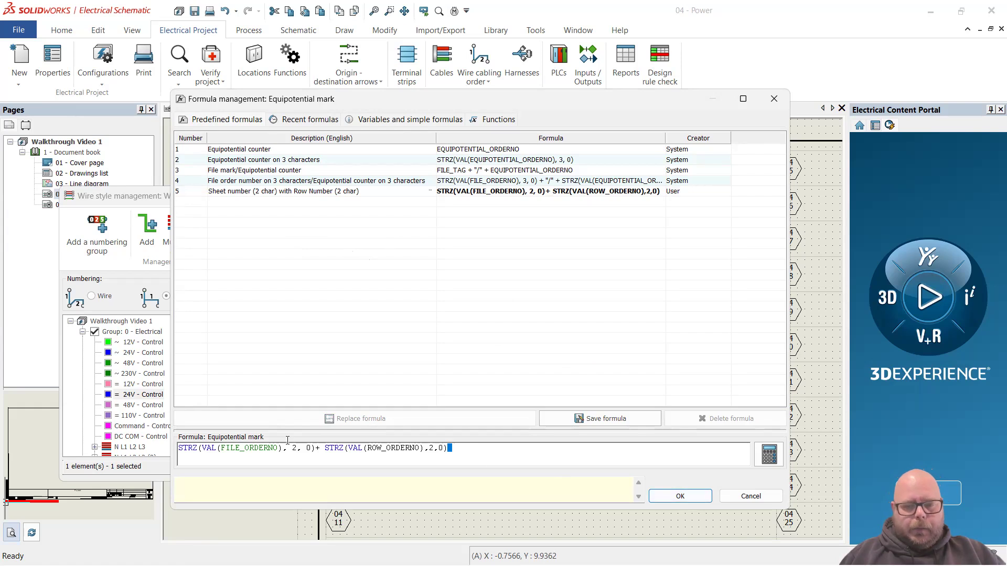
Copy the complete equipotential formula and use it to replace WIRE_ORDERNO as the wire formula of the = 24V style.
left_click_drag(449, 448, 177, 448)
key("ctrl+c")
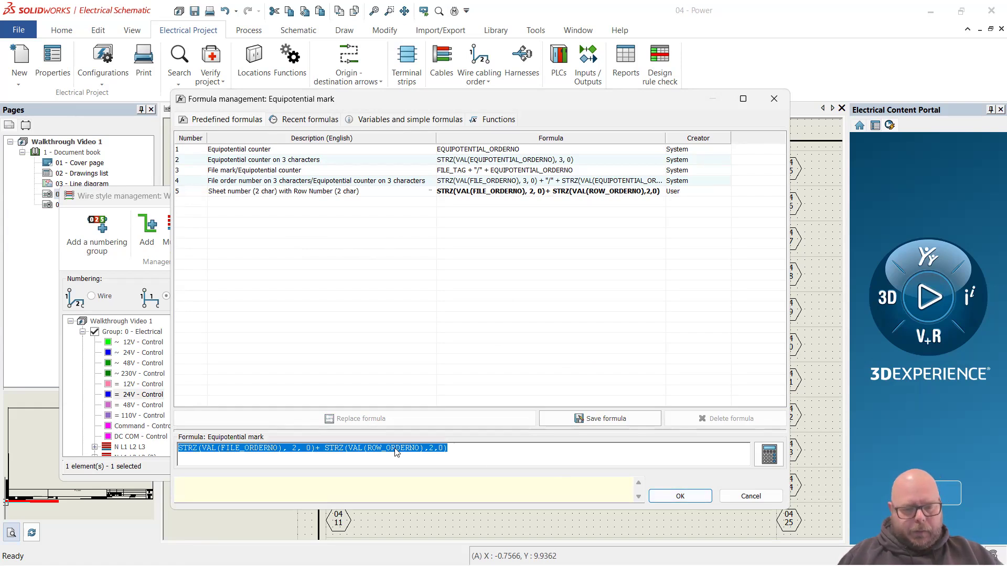
left_click(703, 500)
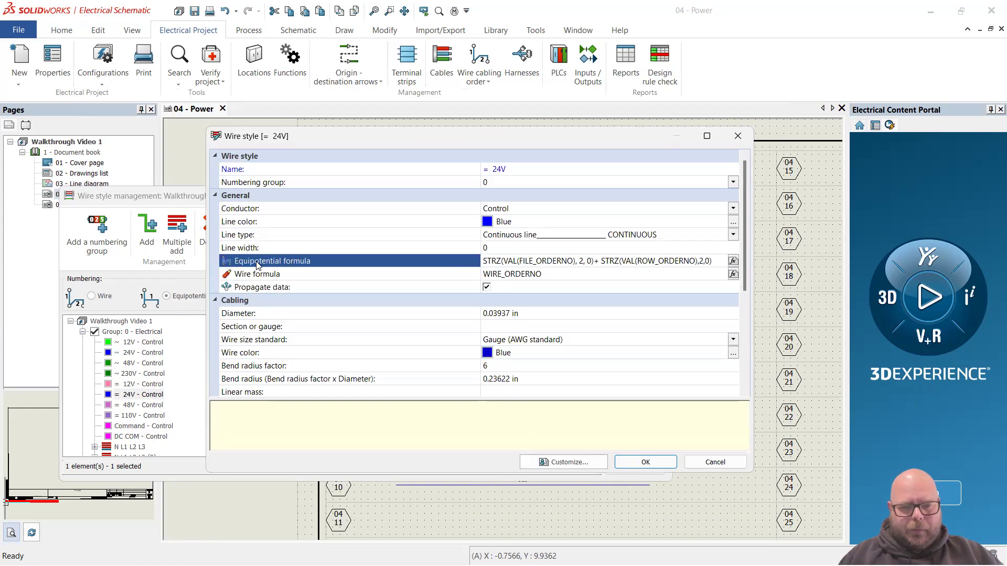
left_click(265, 274)
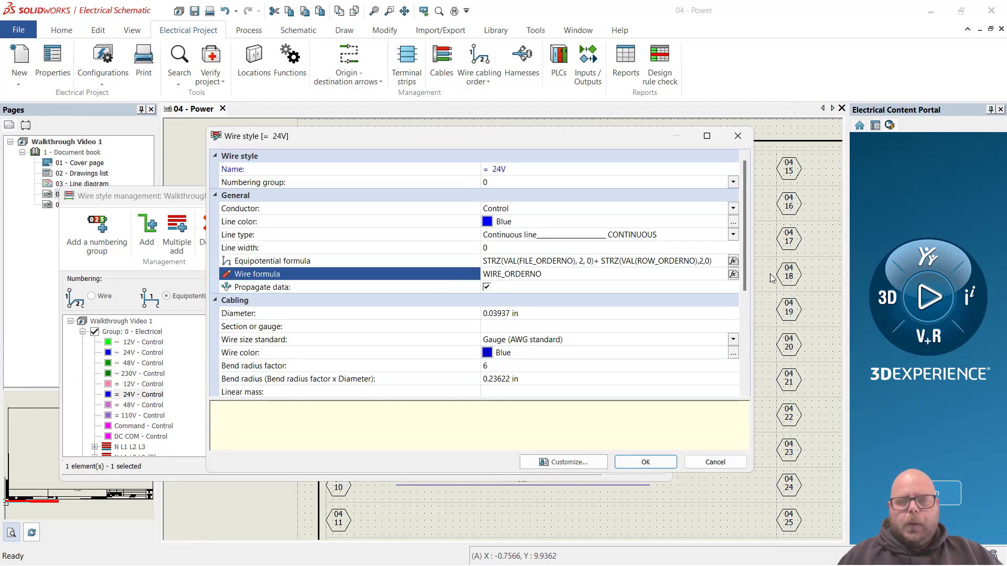
left_click(733, 274)
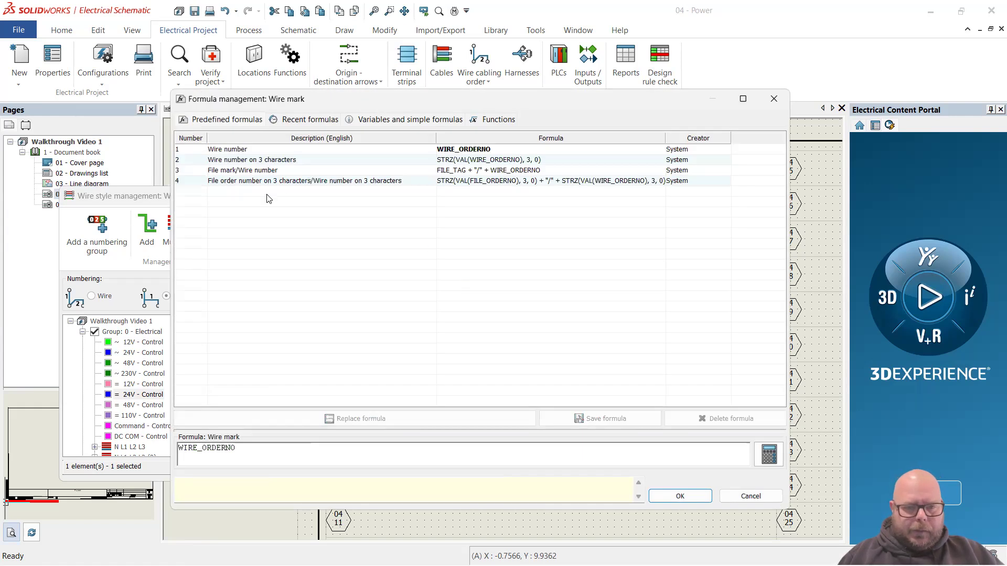
key("ctrl+a")
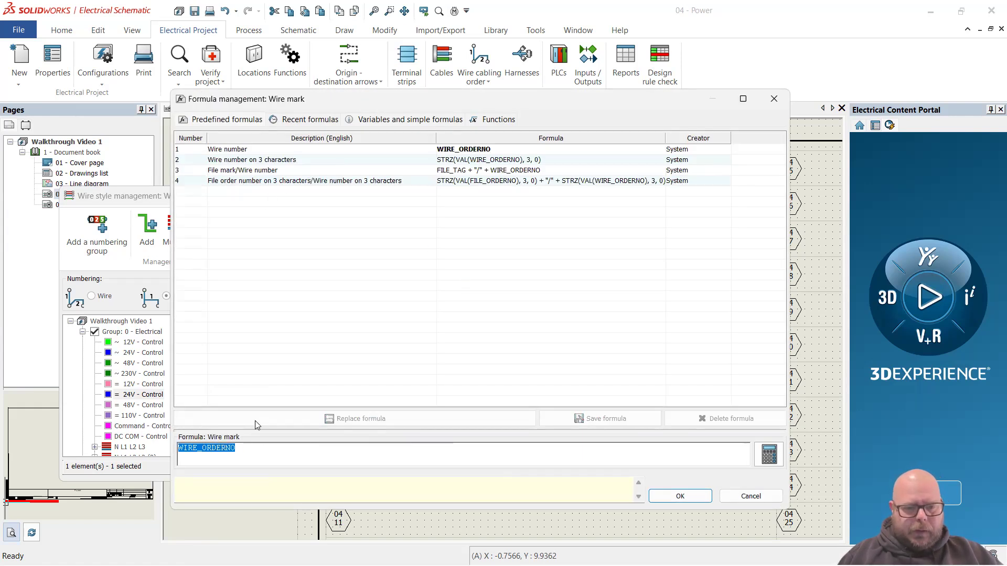
key("ctrl+v")
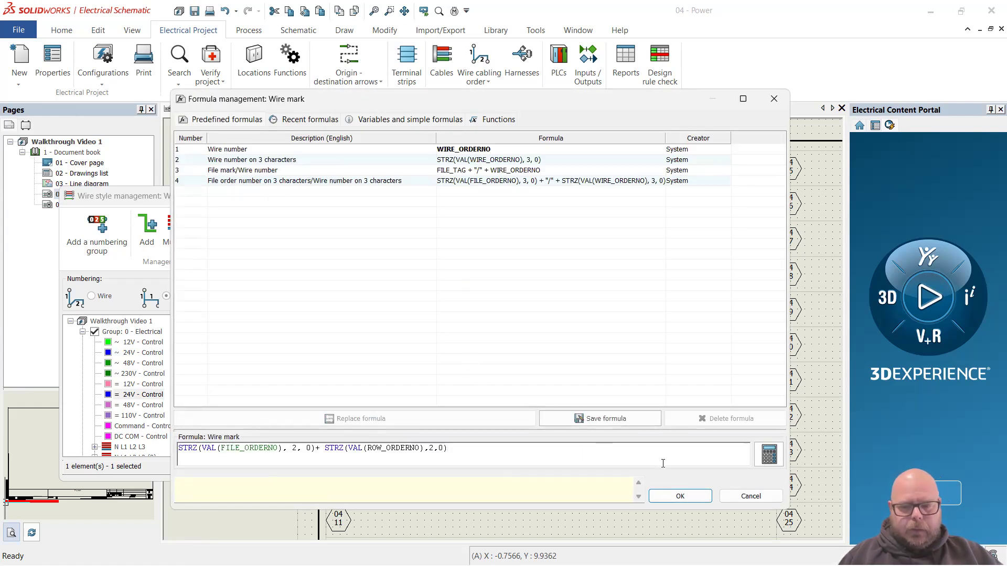
left_click(677, 496)
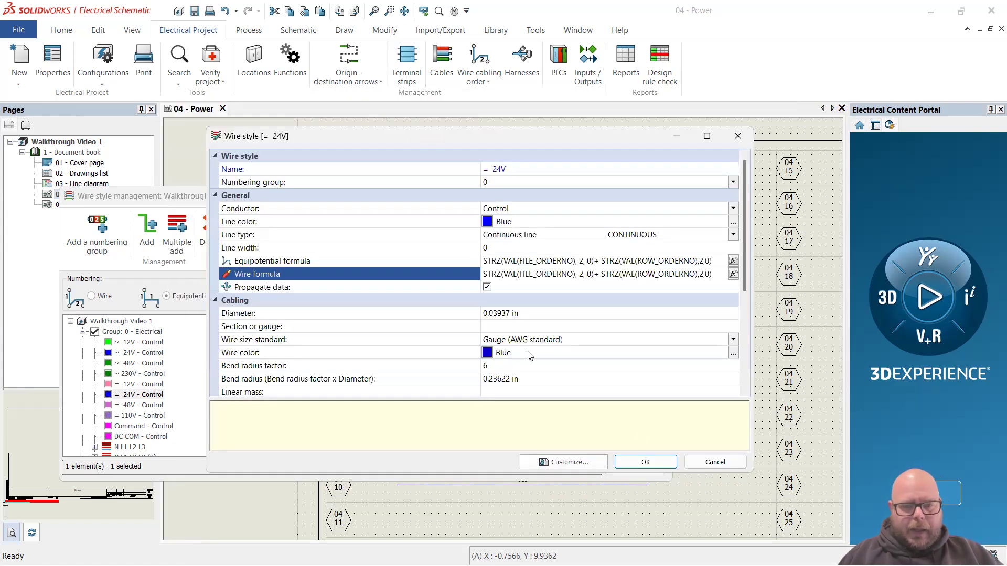
Describe the current wire mark formula as "Sheet number (2 char) and Row Number (2 char)", accept the = 24V style and close wire style management.
left_click(733, 274)
left_click(236, 191)
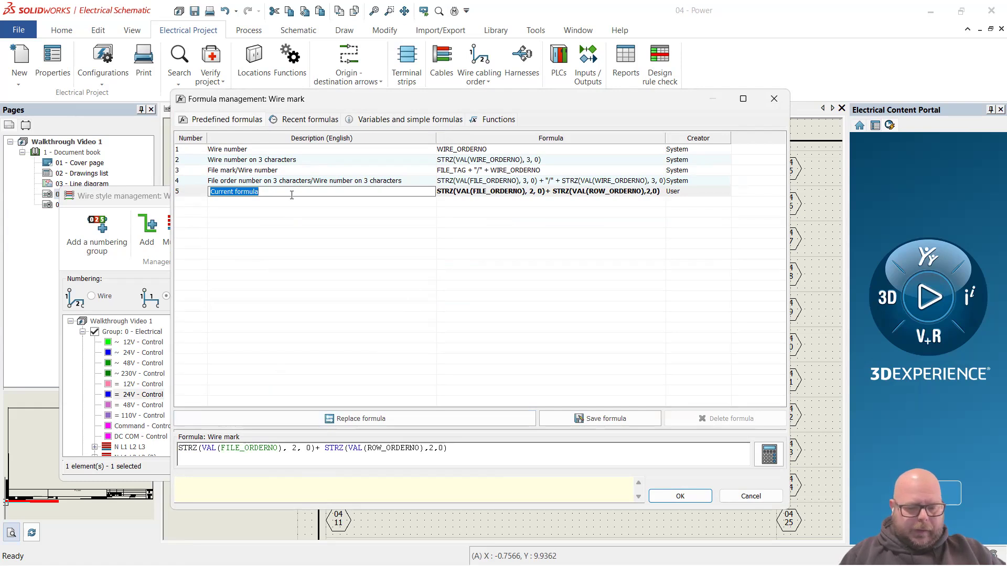
type("Sheet")
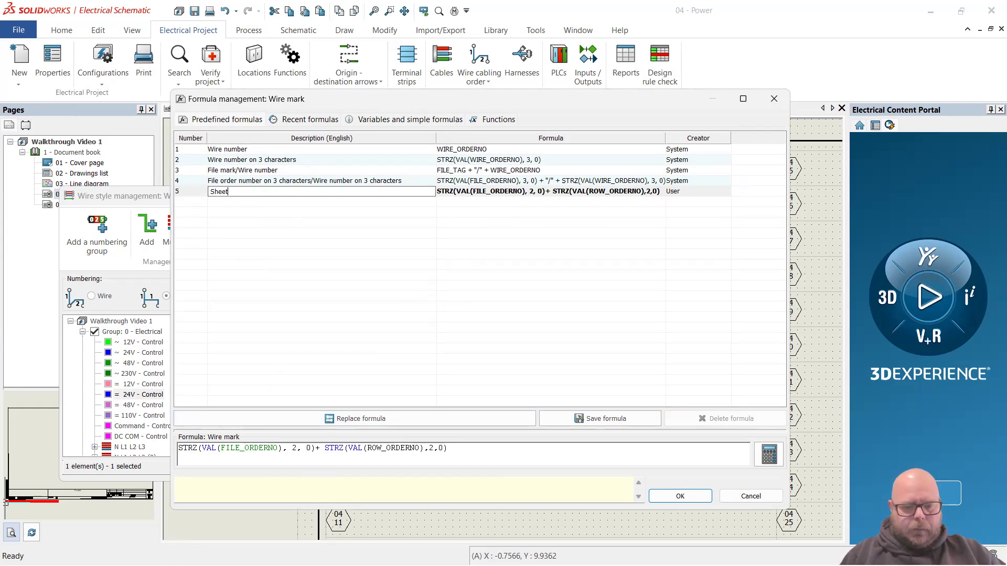
type(" number (2 char) and Row Number (2")
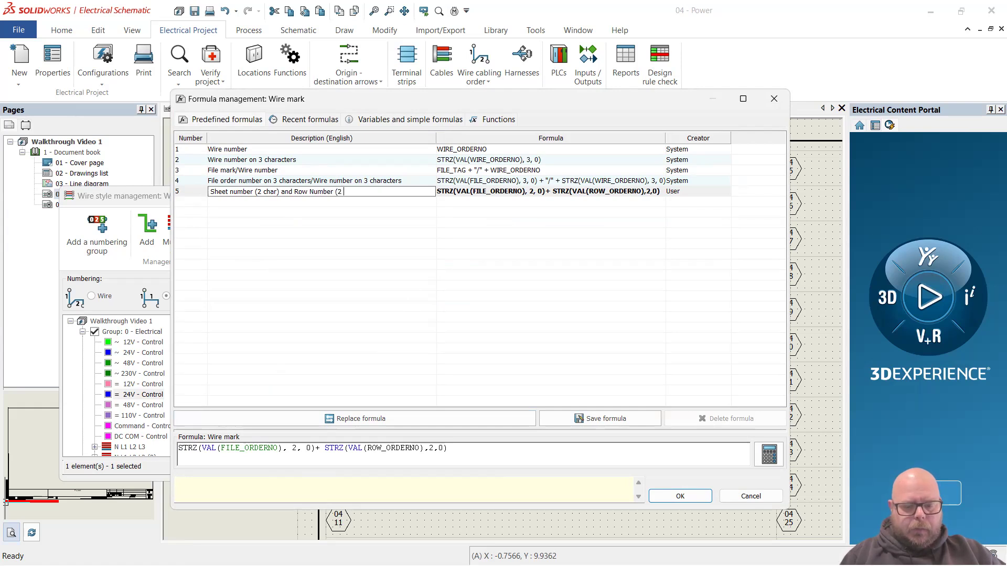
type(" char)")
key("Return")
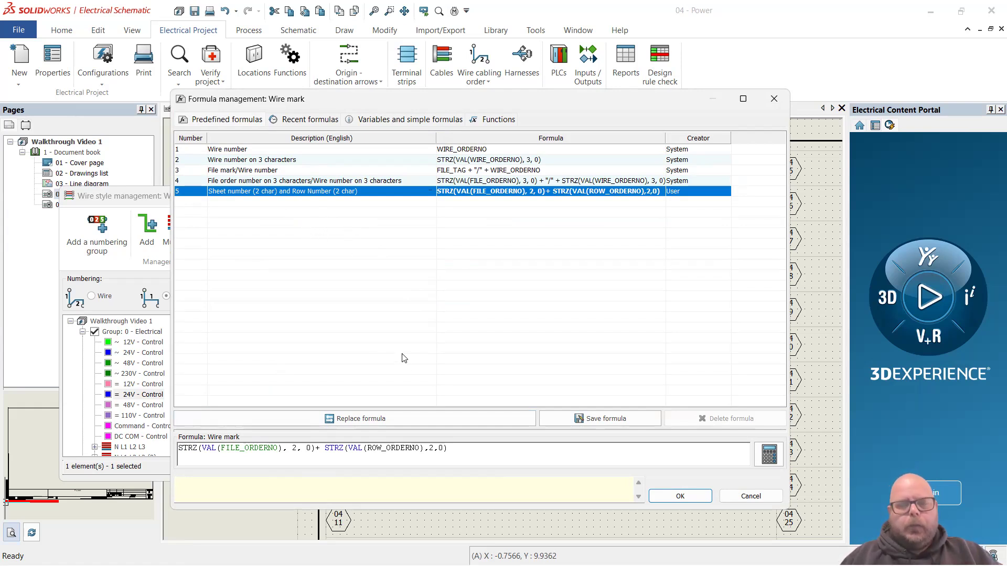
left_click(680, 496)
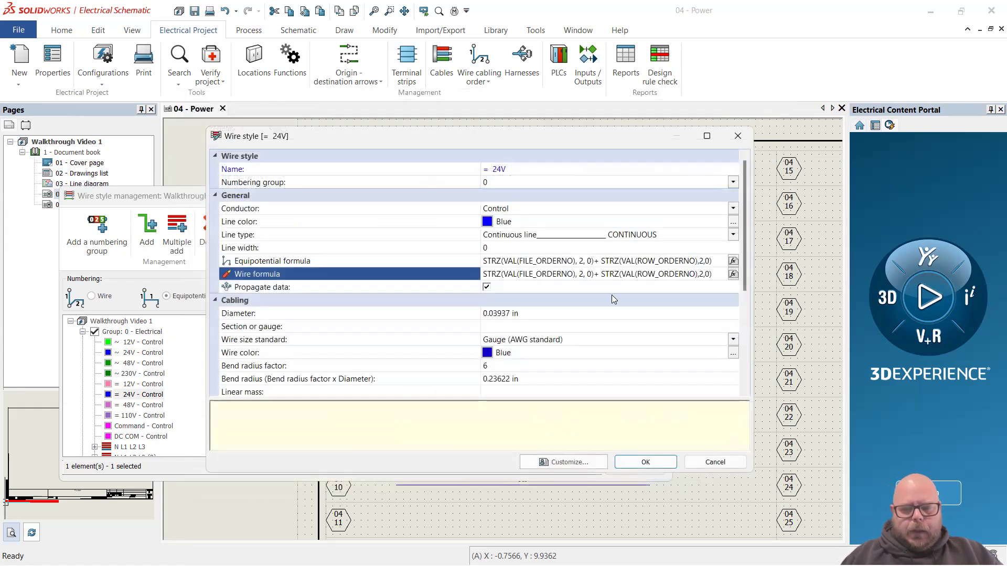
left_click(644, 462)
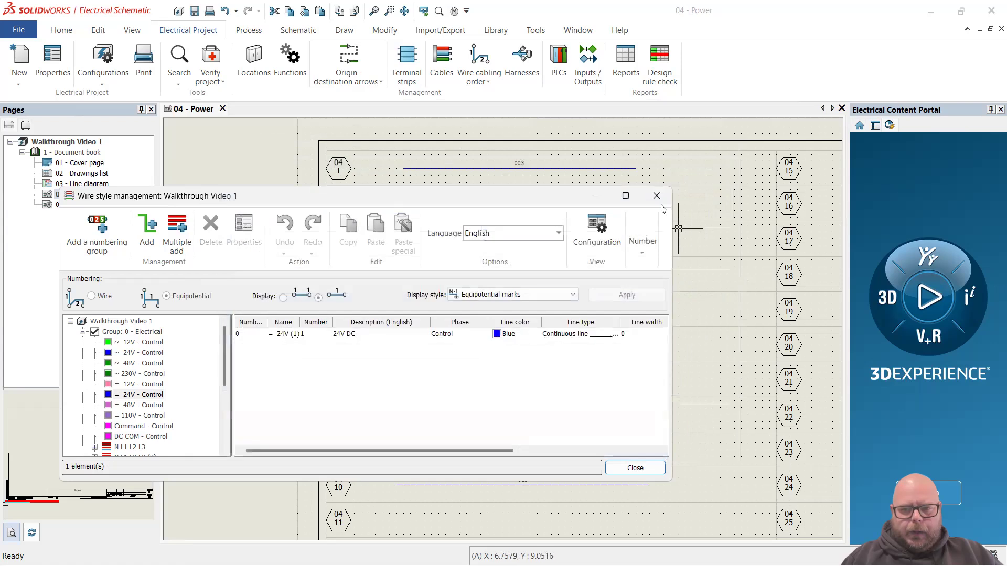
left_click(633, 467)
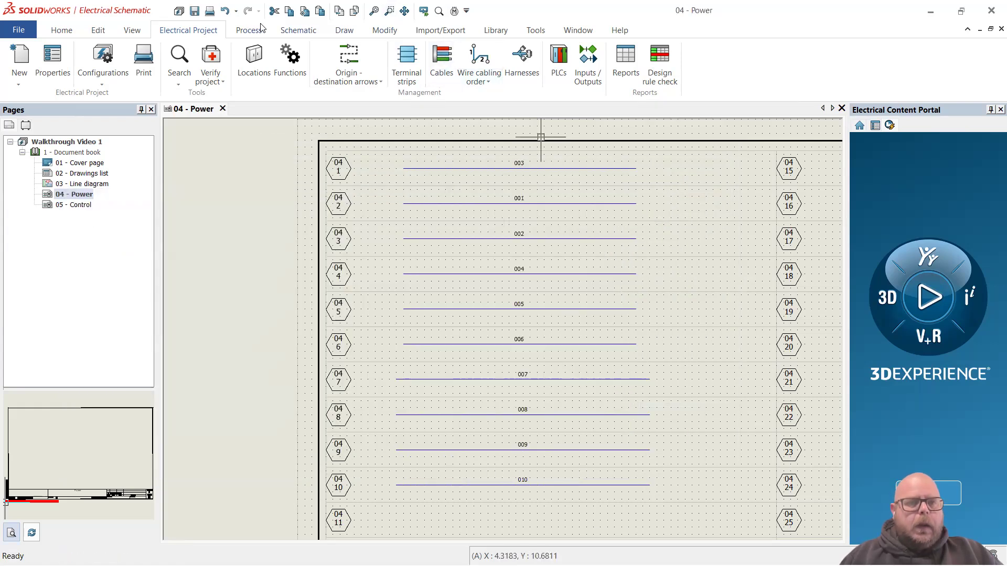
Renumber the wires of the whole project, numbering new wires and recalculating existing wire marks.
left_click(261, 28)
left_click(225, 67)
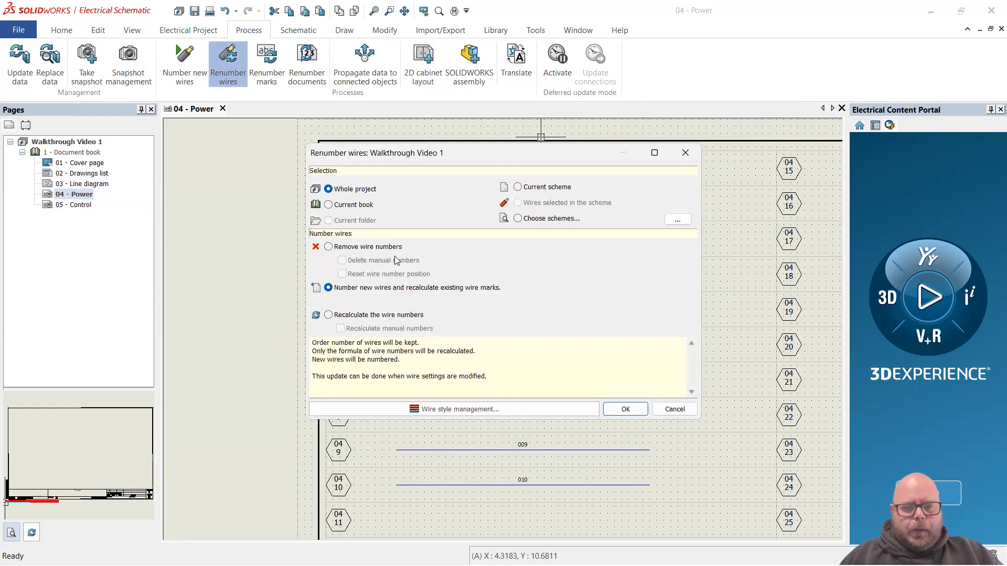
left_click(626, 410)
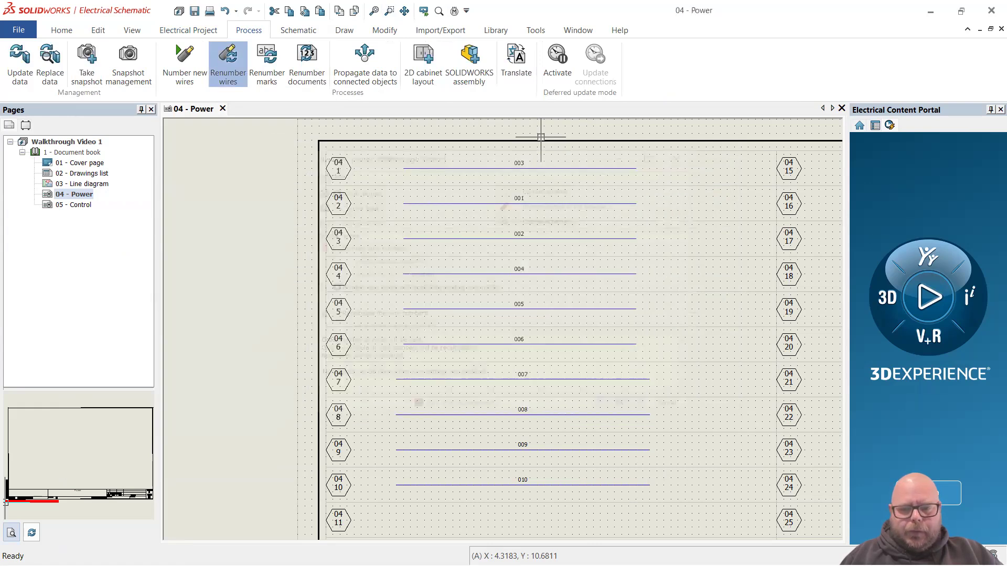
Compare the marks of the first three wires on the 04 - Power sheet with their row numbers.
scroll(509, 160, "up", 1)
scroll(388, 173, "up", 1)
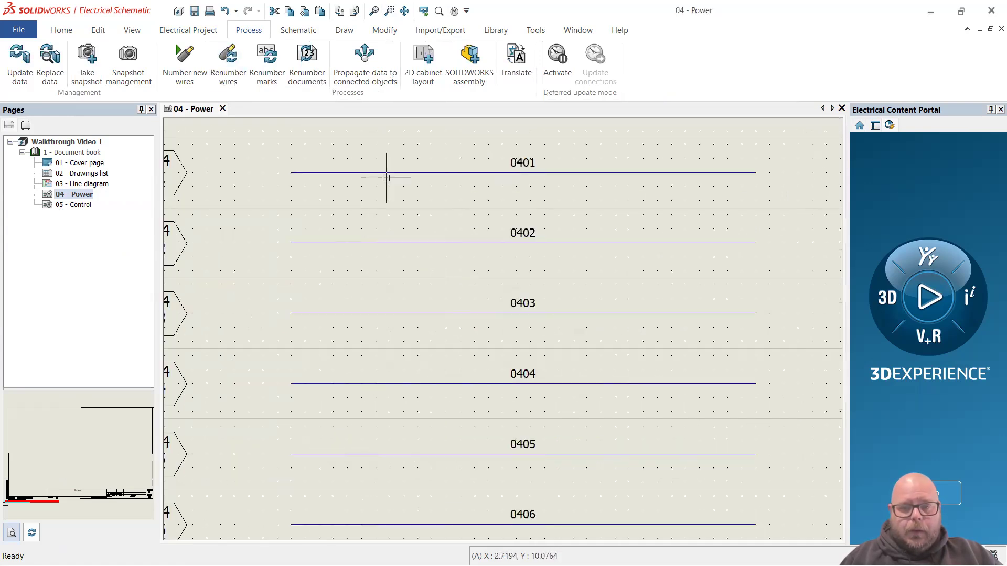
scroll(341, 152, "down", 1)
scroll(341, 152, "up", 1)
left_click(521, 176)
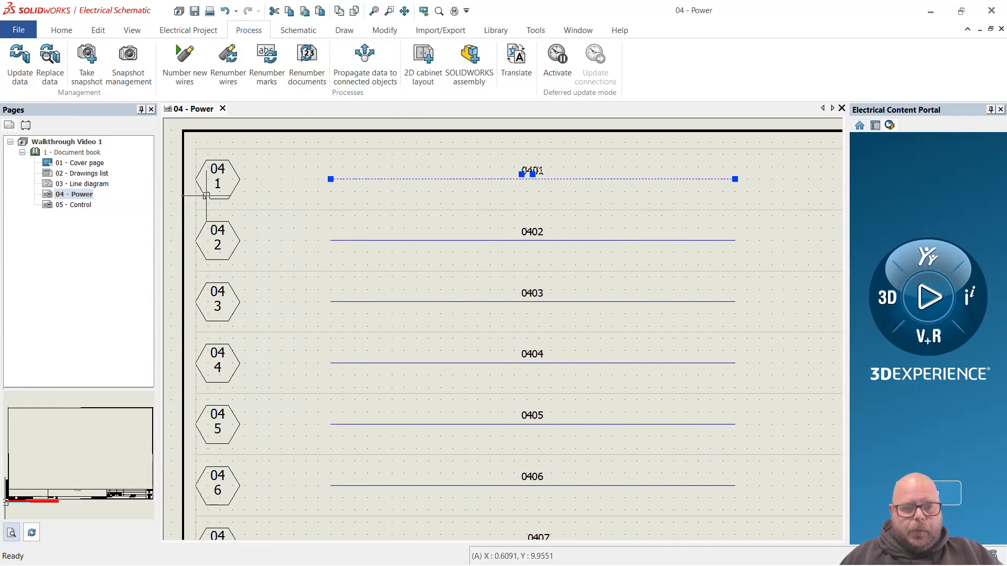
key("Escape")
left_click(400, 241)
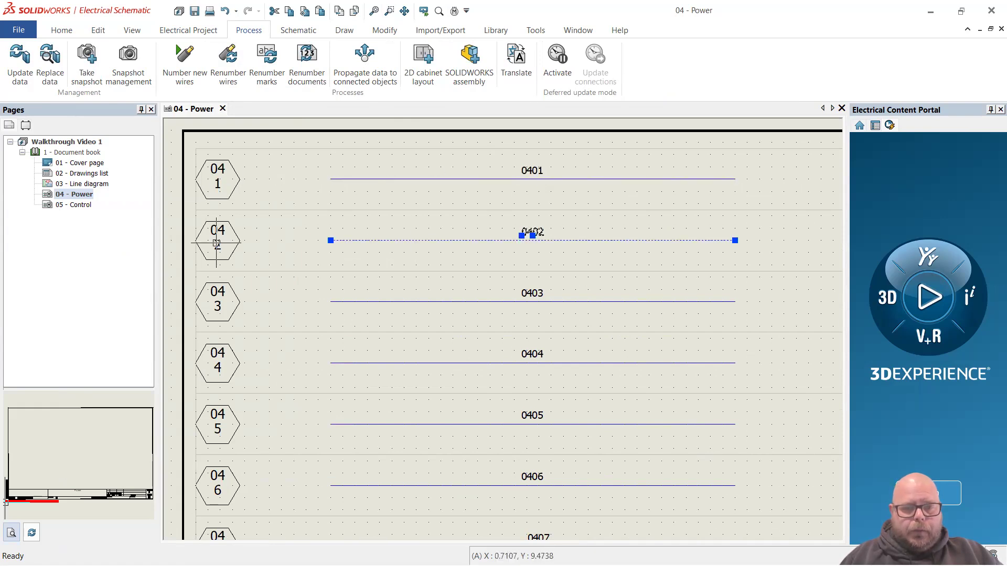
left_click(475, 301)
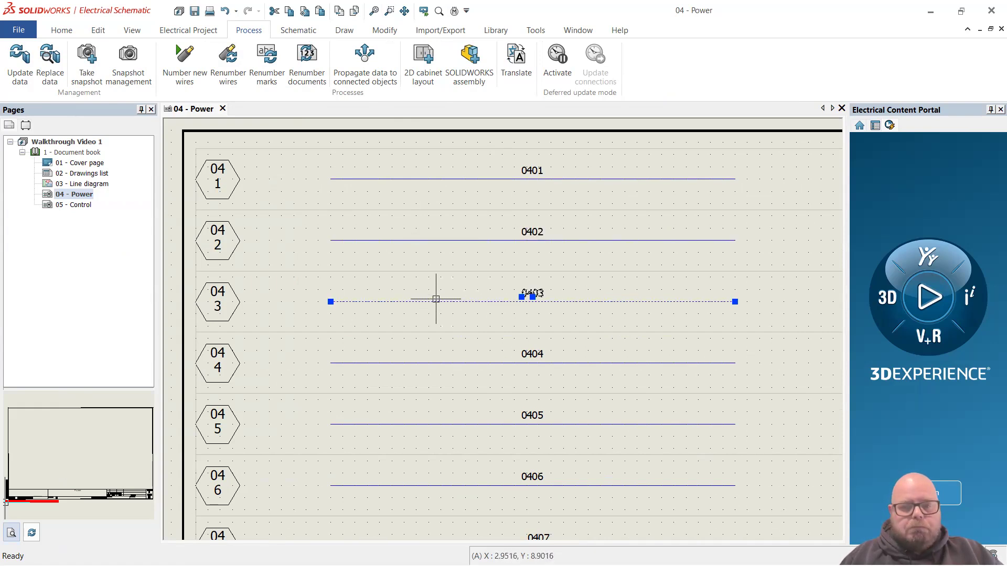
Draw one horizontal single wire in the = 24V - 24V DC style along row 15 of the 04 - Power sheet.
scroll(400, 299, "down", 2)
scroll(435, 449, "up", 1)
scroll(439, 448, "down", 4)
key("Escape")
scroll(684, 273, "up", 4)
scroll(397, 301, "down", 3)
scroll(550, 297, "up", 3)
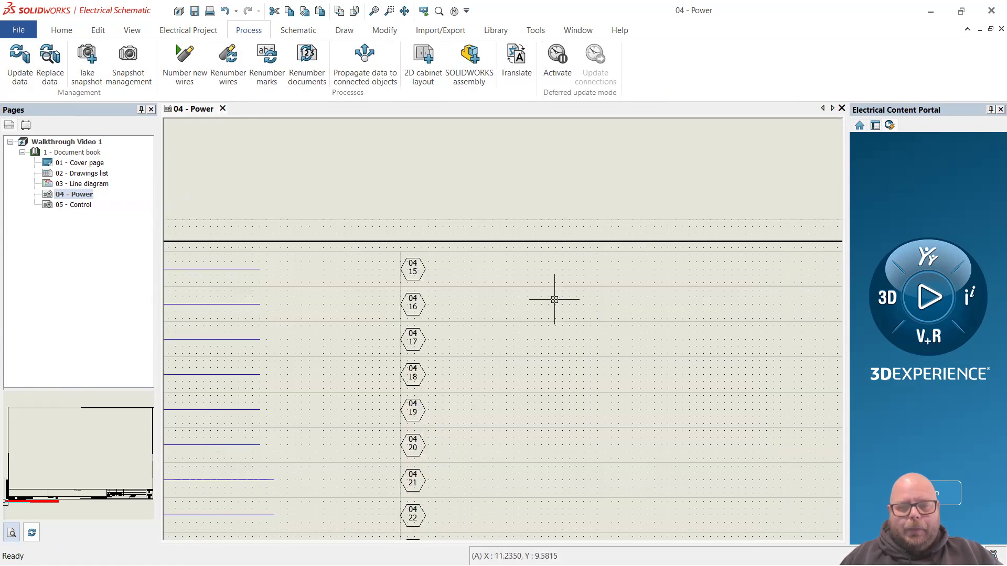
scroll(550, 297, "up", 1)
middle_click_drag(528, 274, 472, 281)
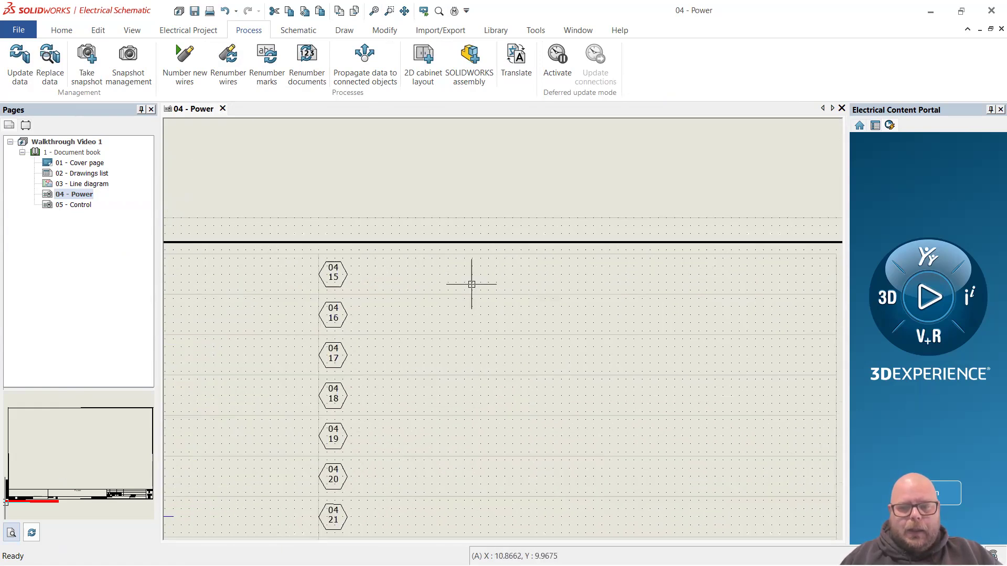
left_click(299, 30)
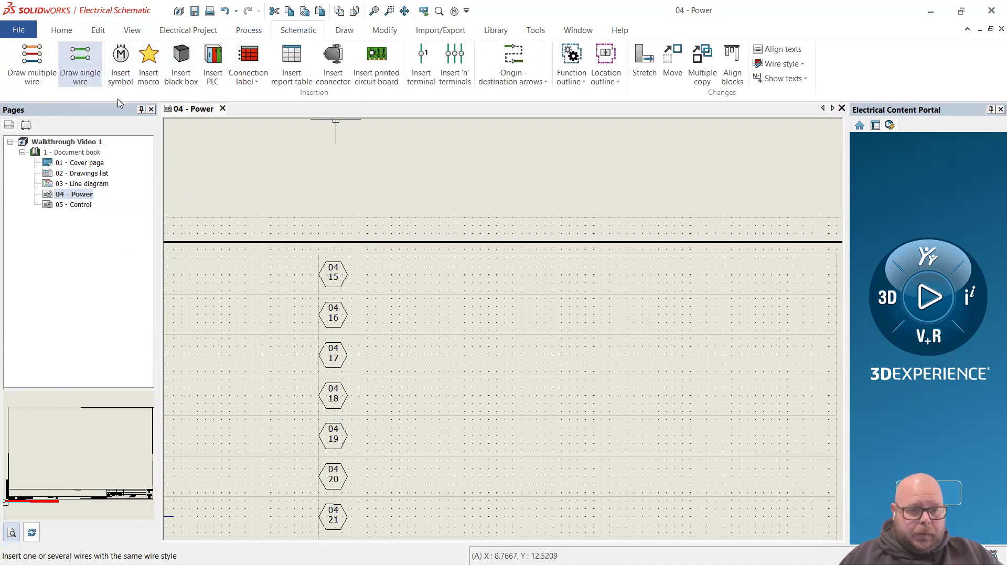
left_click(80, 60)
left_click(423, 274)
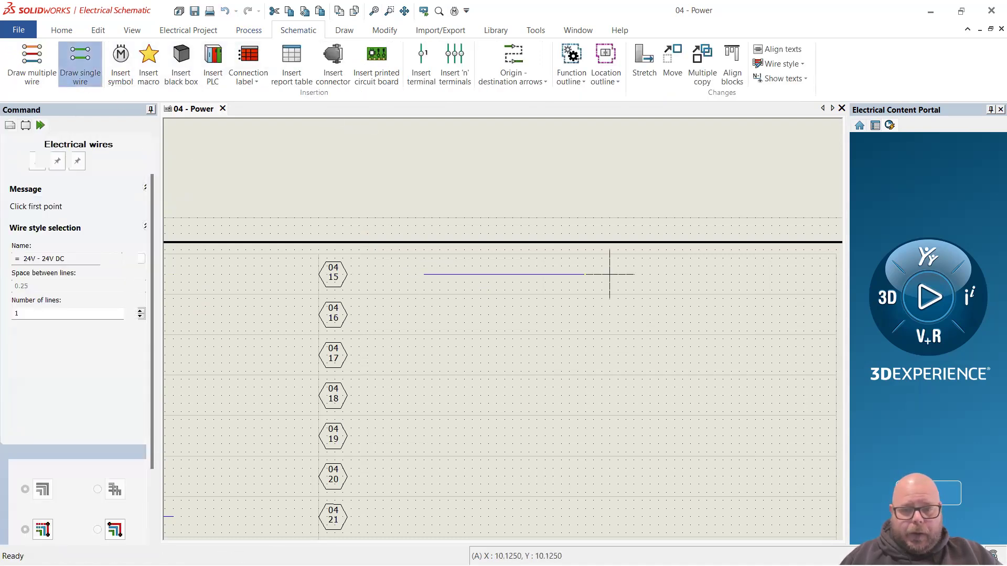
left_click(771, 274)
key("Escape")
Number the new wires in the project so that the unmarked wire on row 15 receives its mark.
left_click(249, 30)
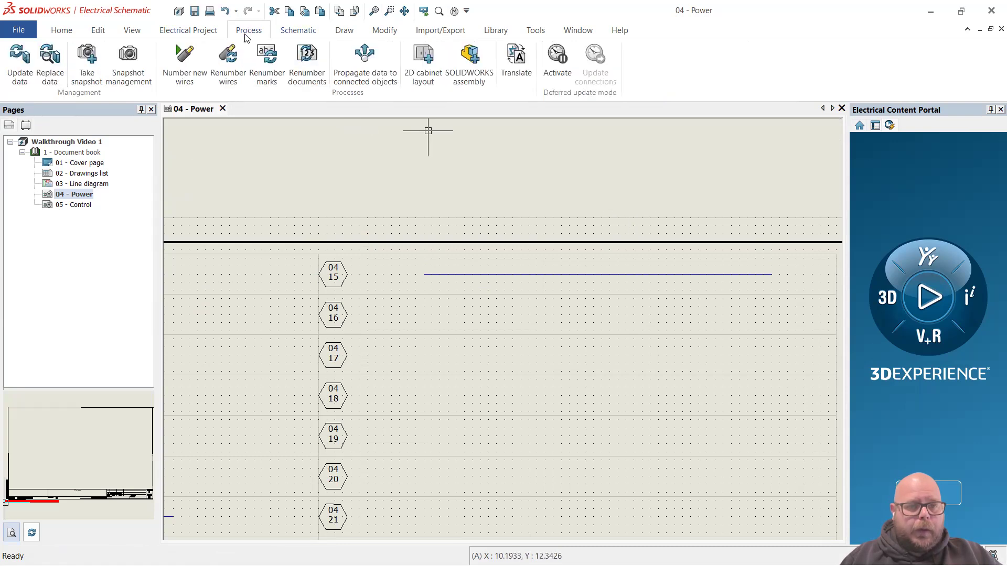
left_click(184, 64)
left_click(532, 320)
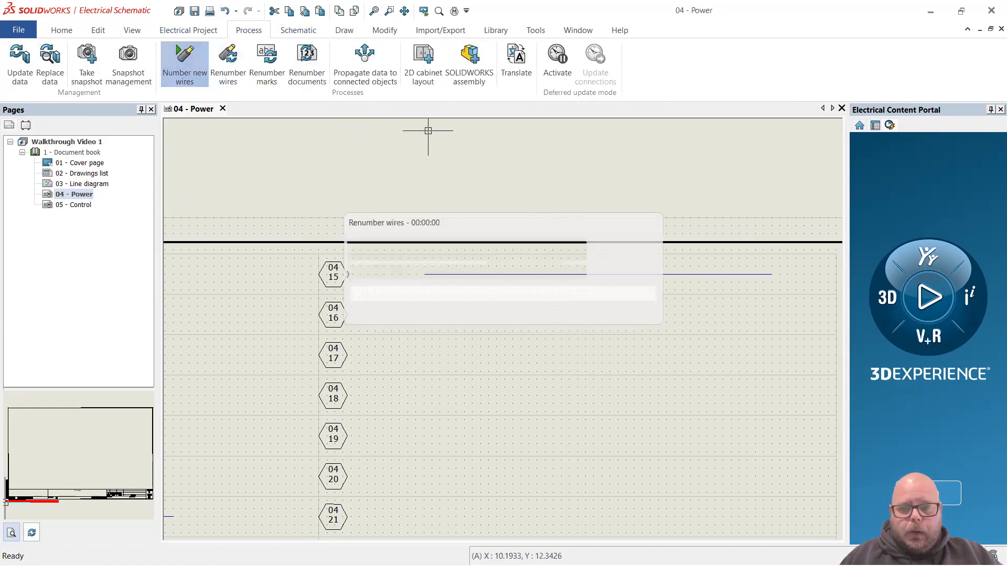
Check the mark of the row 15 wire and the wire marks across the whole 04 - Power sheet against the row numbers.
left_click(580, 276)
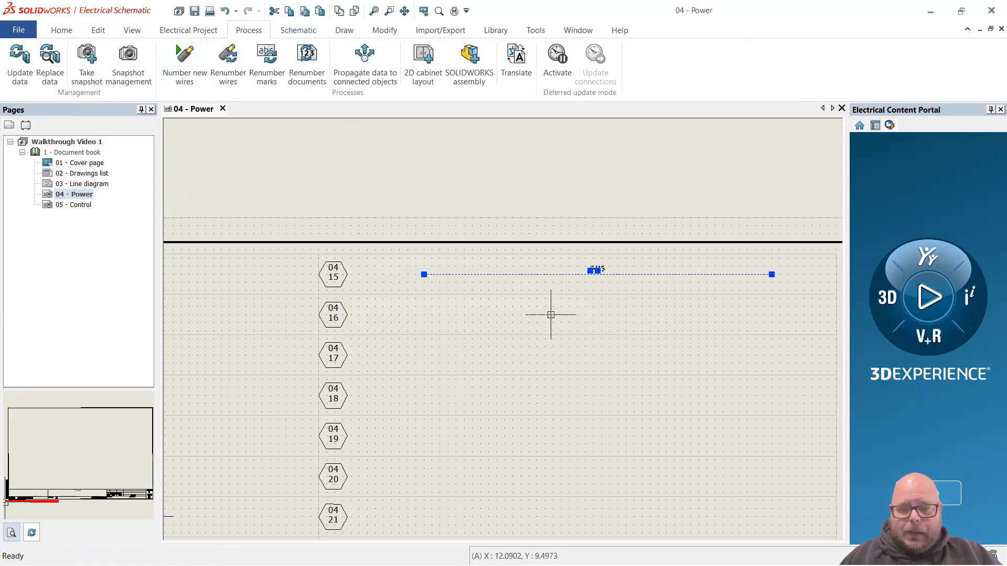
scroll(550, 315, "down", 5)
scroll(417, 451, "up", 4)
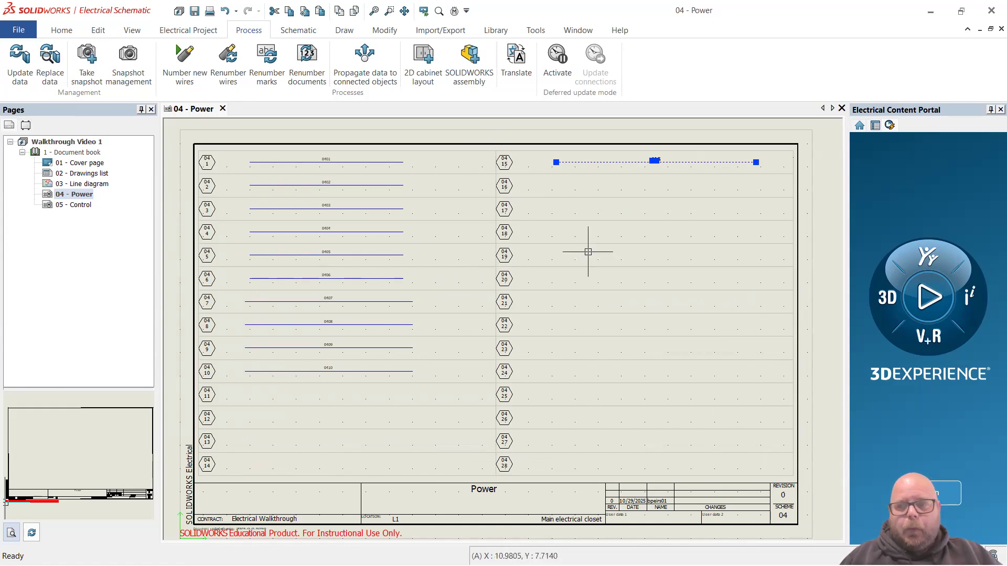
key("Escape")
scroll(688, 165, "up", 3)
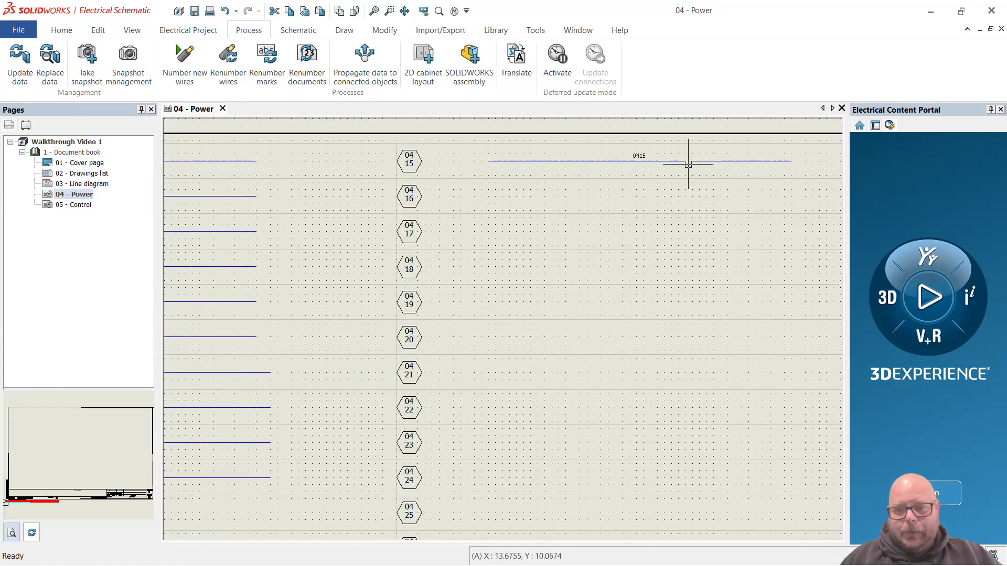
scroll(669, 180, "down", 4)
scroll(383, 220, "up", 2)
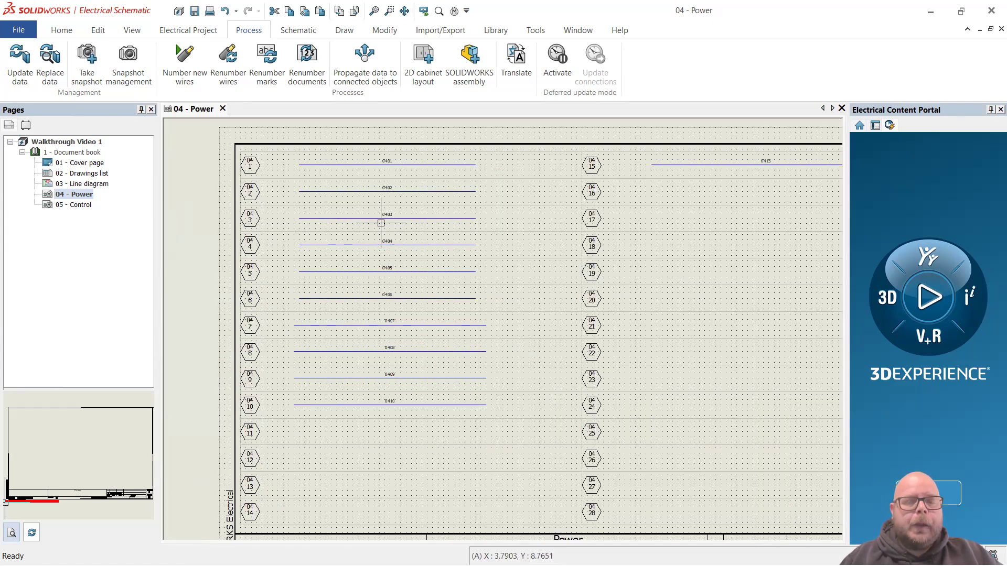
Examine the marks of the ten wires on rows 1 to 10 of the 04 - Power sheet against their row numbers.
scroll(333, 169, "up", 1)
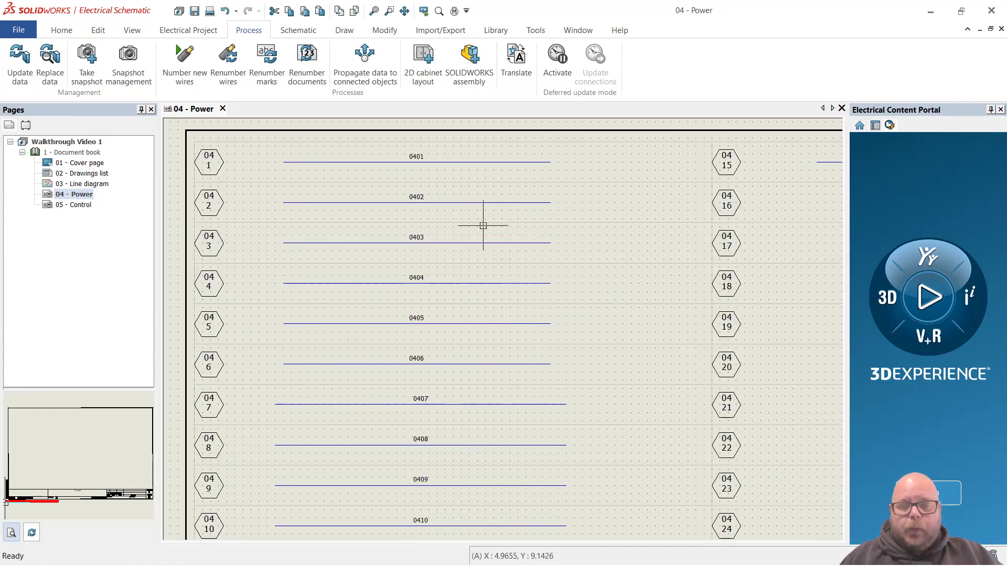
scroll(427, 203, "up", 2)
scroll(420, 204, "down", 4)
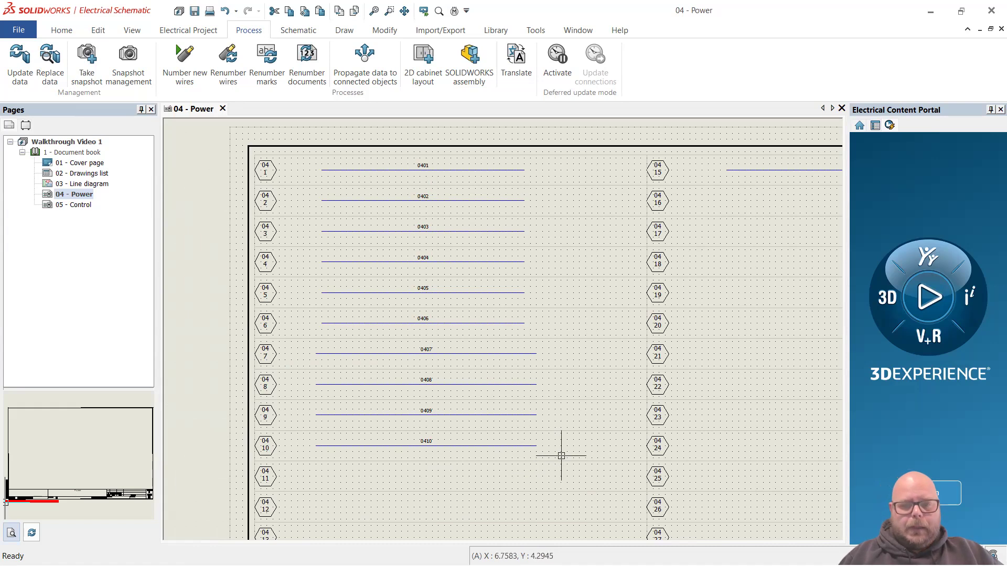
scroll(650, 320, "down", 2)
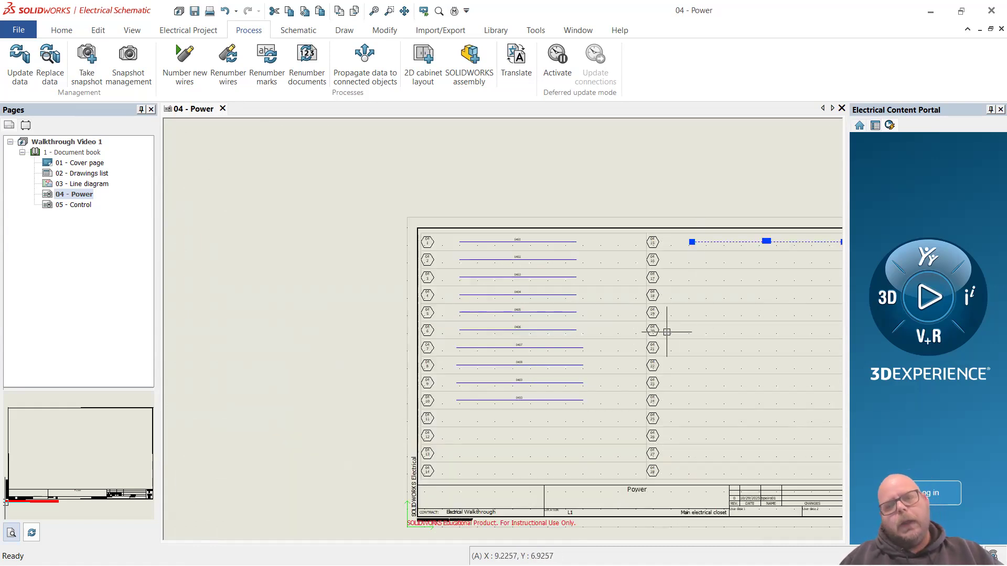
scroll(540, 225, "up", 4)
scroll(547, 233, "down", 1)
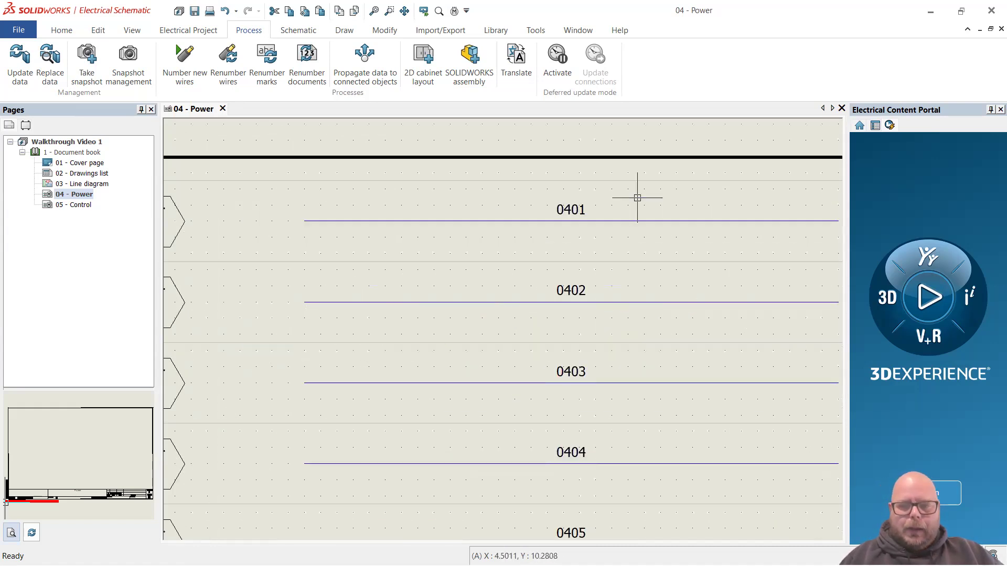
scroll(561, 242, "down", 3)
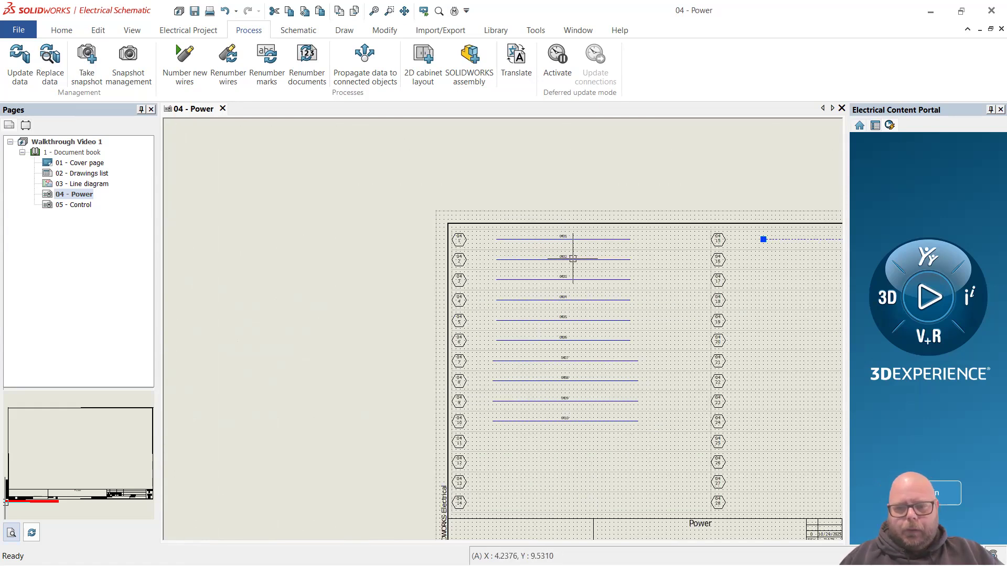
scroll(568, 262, "up", 4)
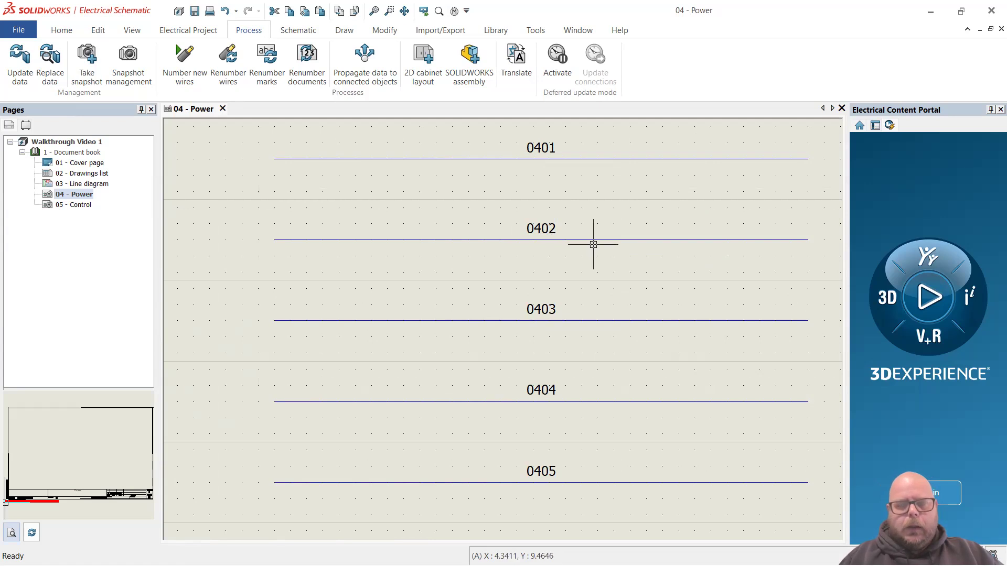
Delete all the wires on the 04 - Power sheet, including the one on row 15.
scroll(479, 265, "down", 5)
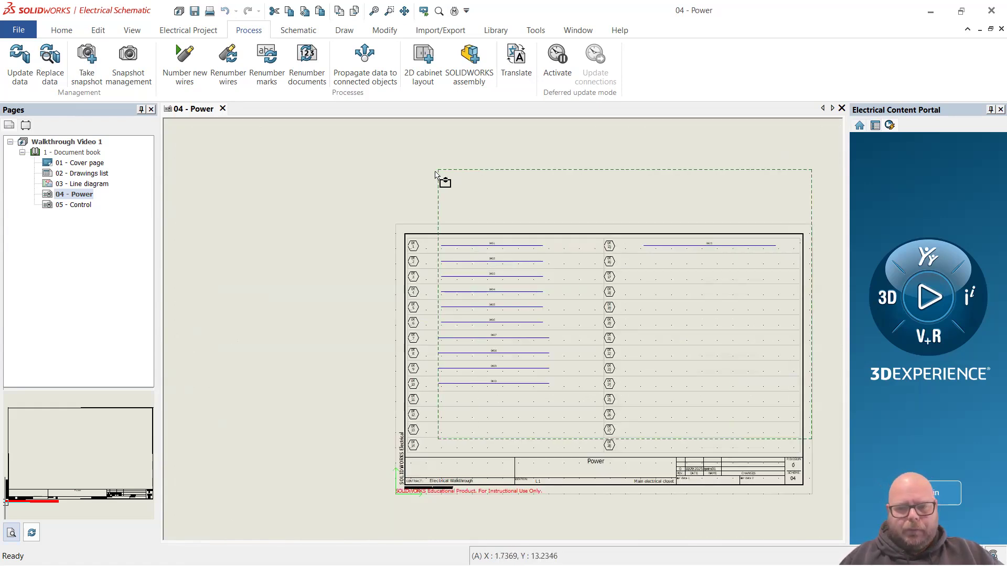
key("ctrl+a")
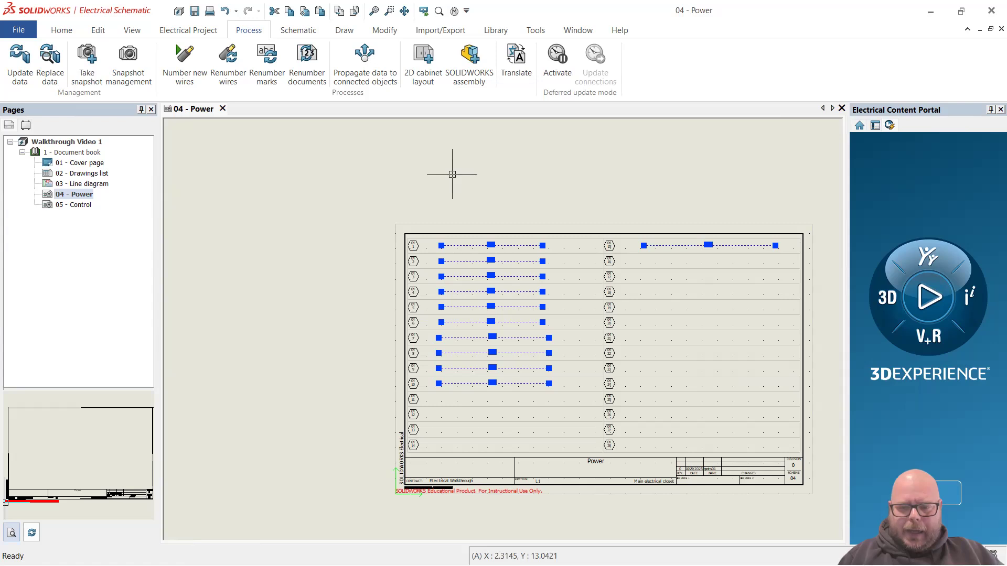
key("Delete")
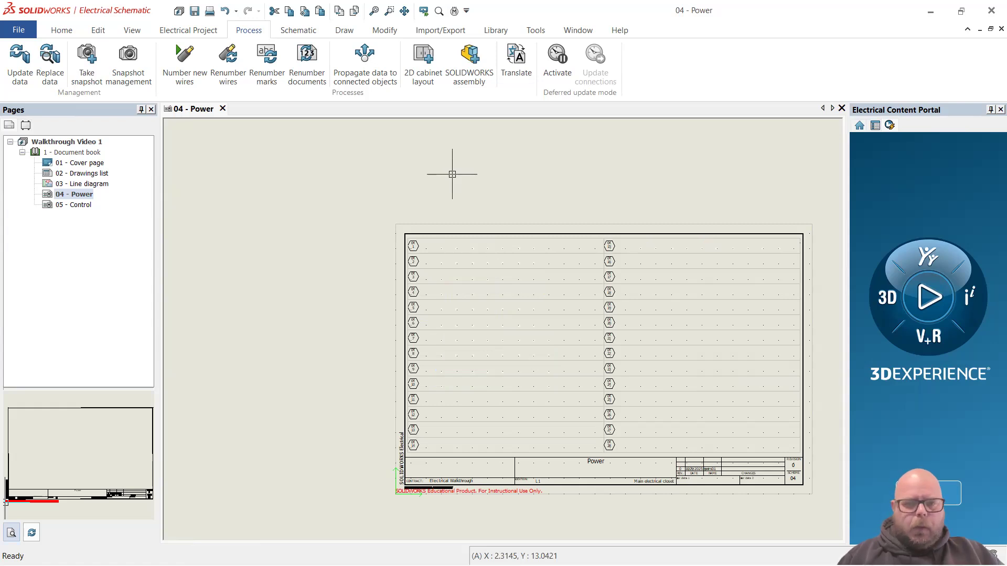
Start inserting a symbol and browse the Building and Buttons, switches classes for available symbols.
scroll(499, 250, "up", 4)
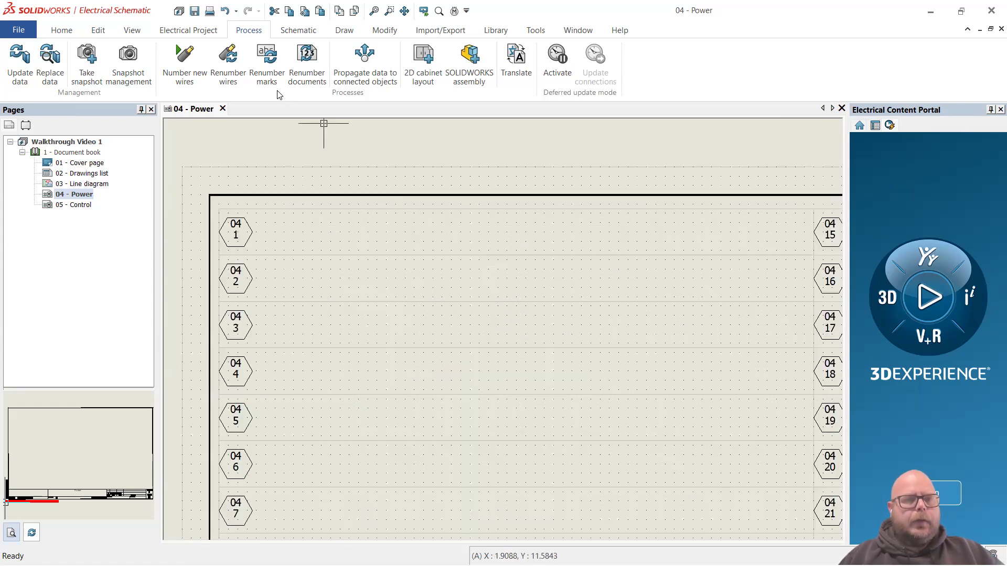
left_click(303, 35)
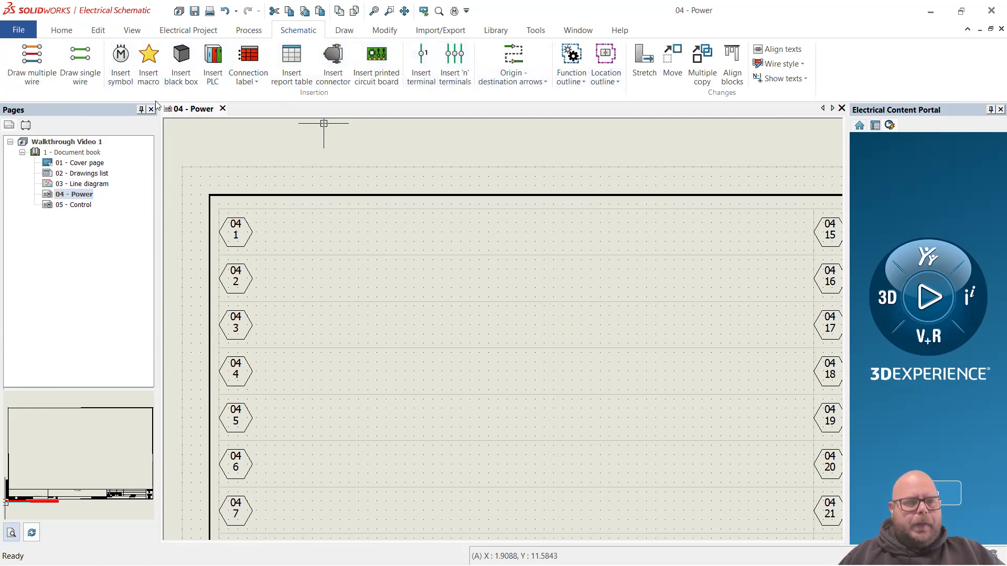
left_click(121, 62)
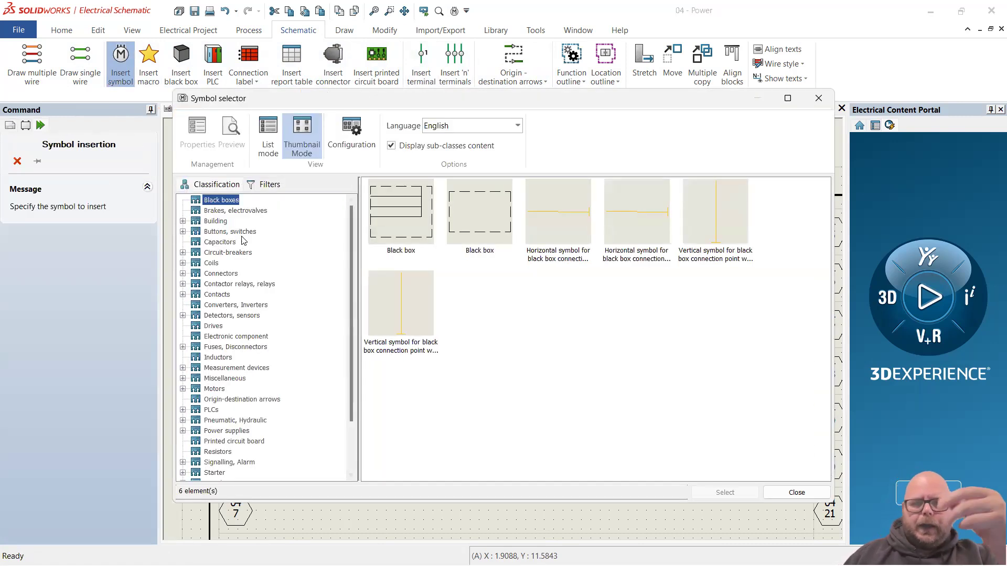
left_click(183, 221)
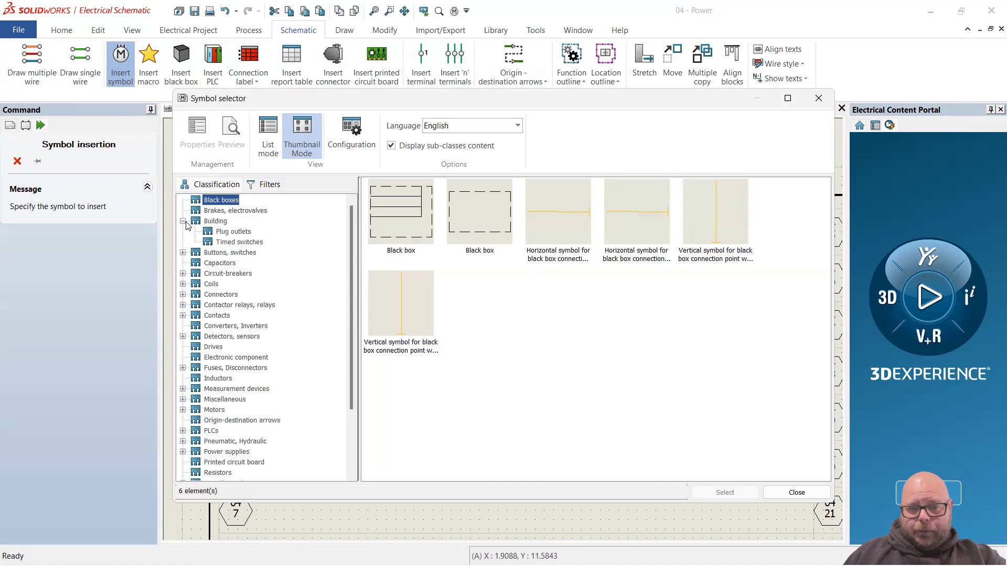
left_click(230, 231)
left_click(240, 242)
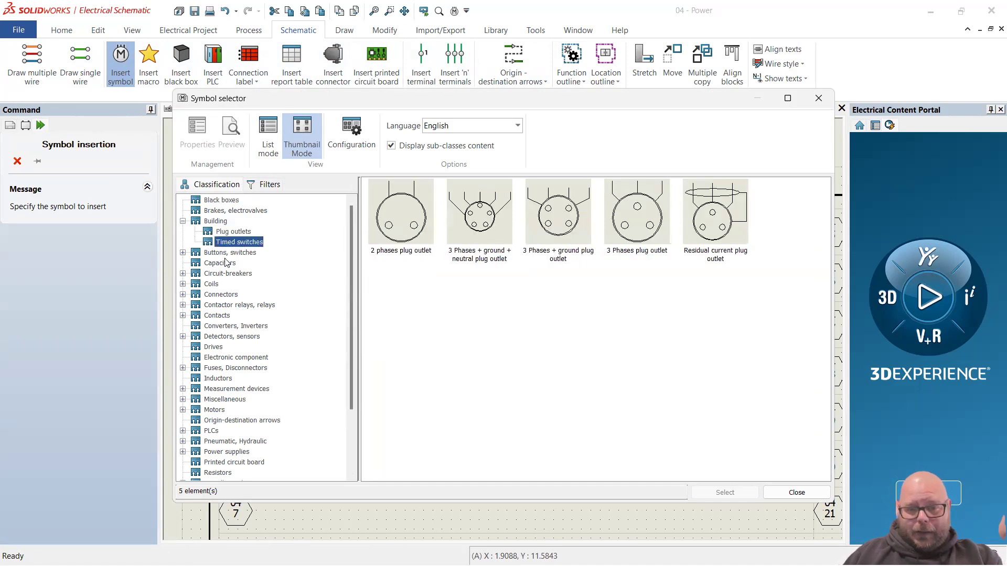
left_click(182, 252)
left_click(227, 254)
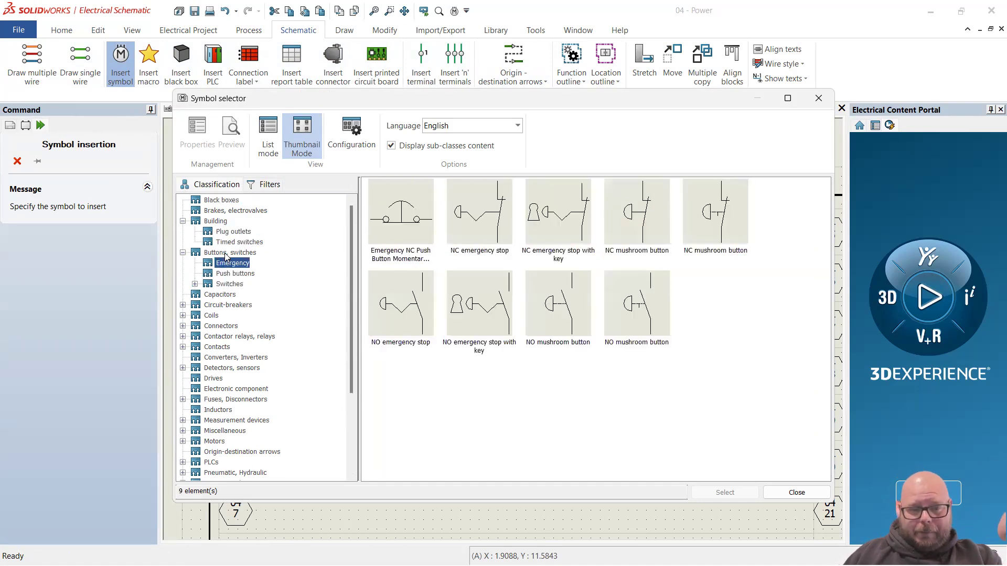
scroll(582, 312, "down", 10)
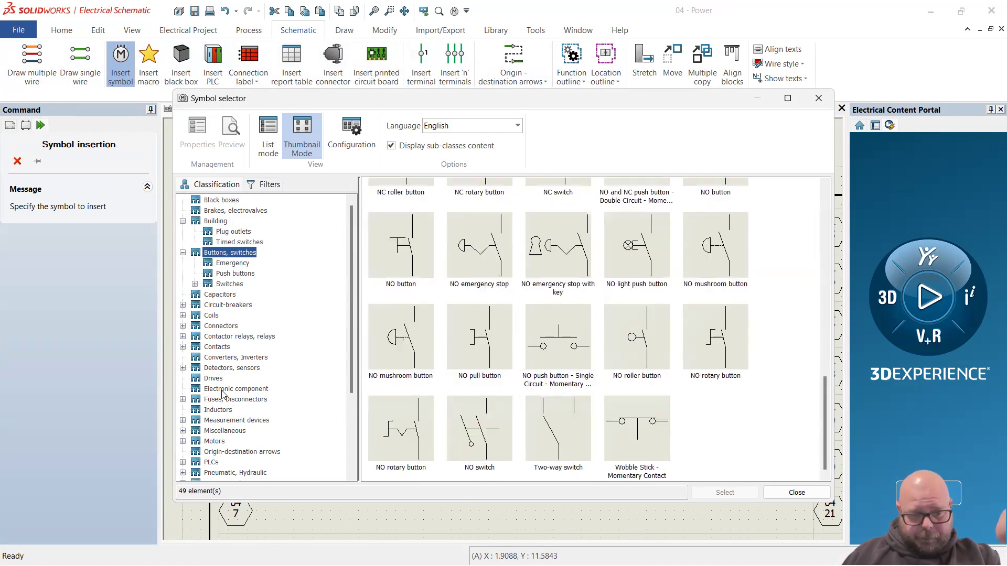
Choose the horizontal Single pole fuse from the Fuses, Disconnectors class as the insertion symbol, and leave the command without placing it.
left_click(208, 401)
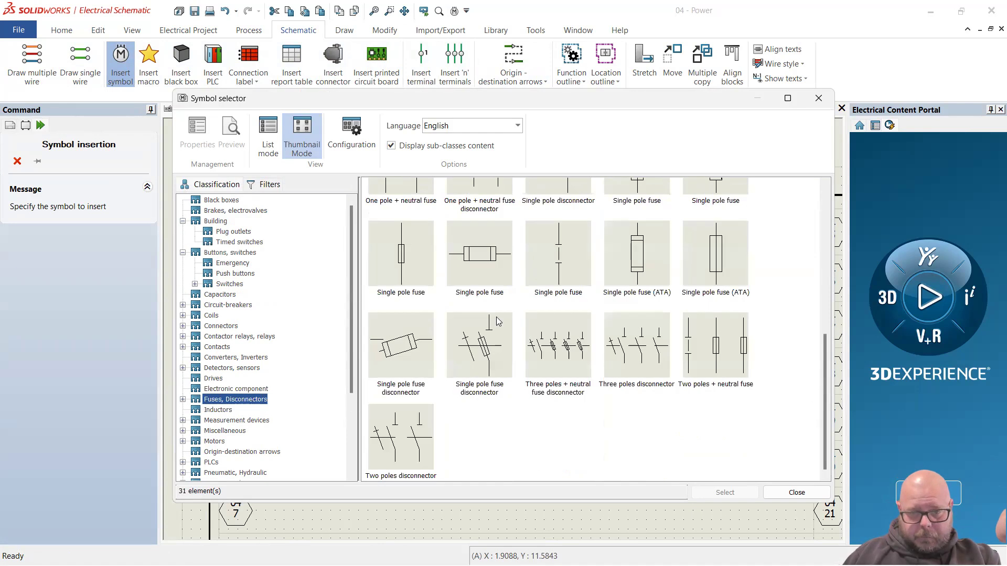
scroll(503, 317, "up", 3)
scroll(506, 314, "down", 3)
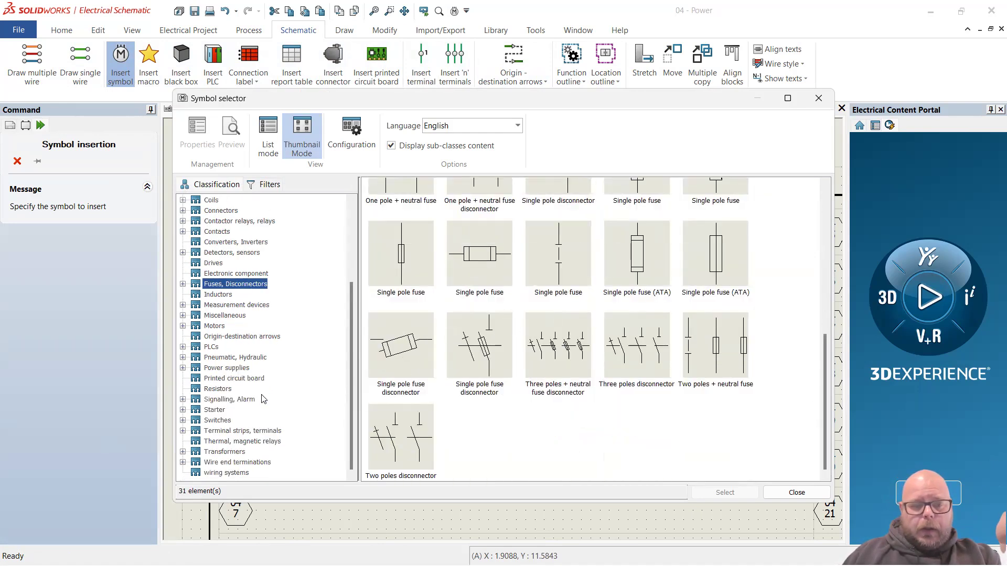
double_click(490, 271)
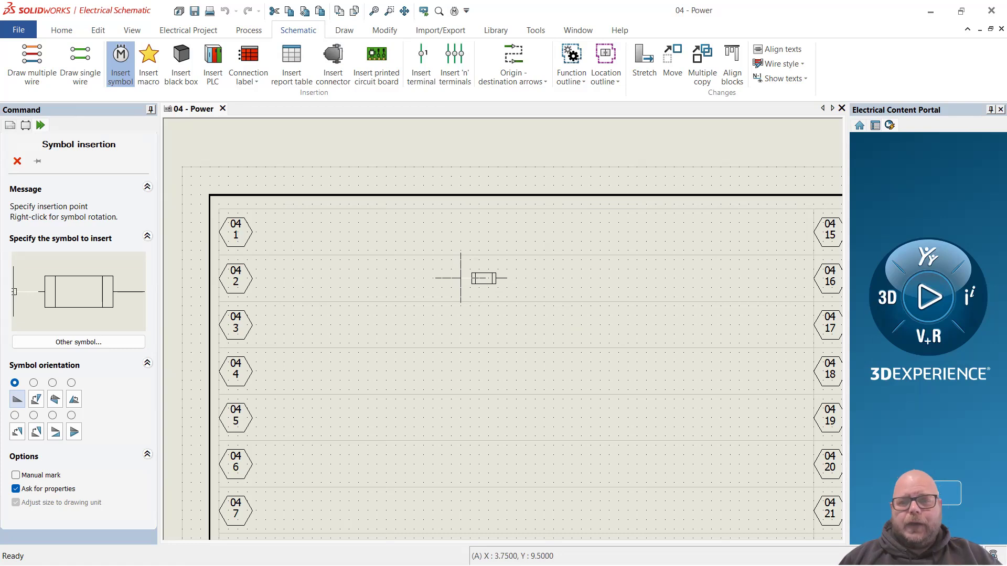
key("Escape")
scroll(512, 135, "down", 3)
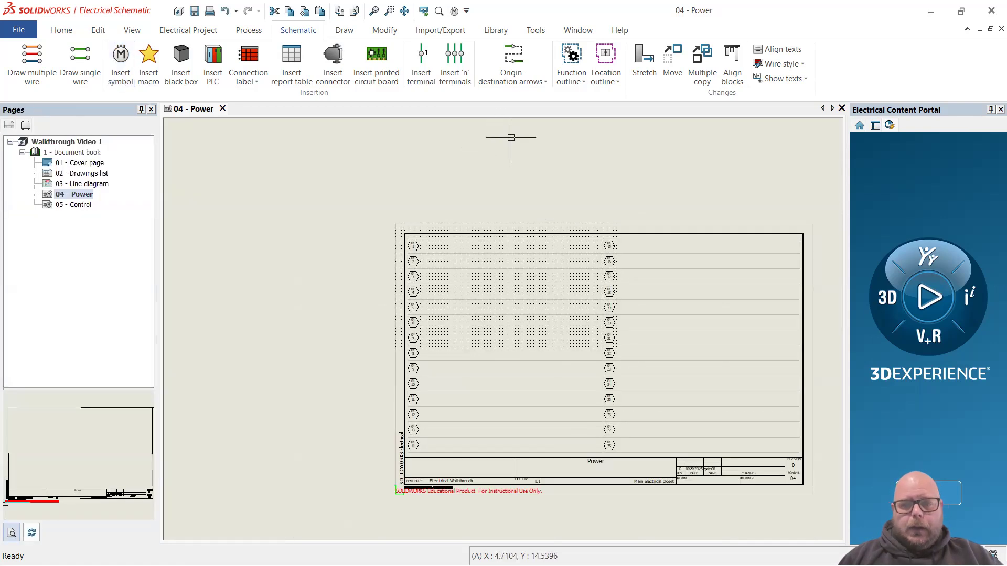
Review the manufacturer parts in the Fuses, Disconnectors class and dismiss the part management window.
scroll(506, 259, "up", 3)
left_click(495, 32)
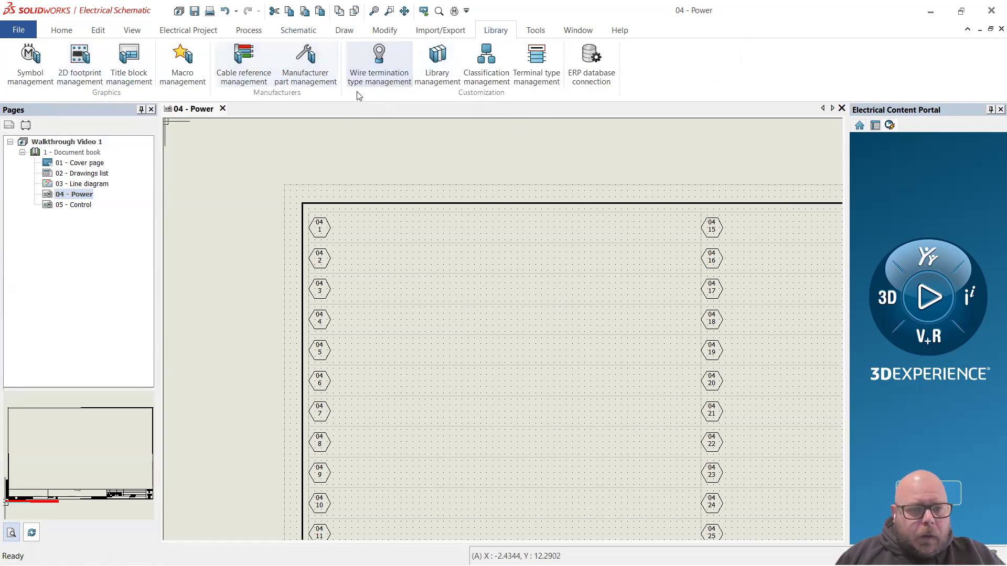
left_click(305, 60)
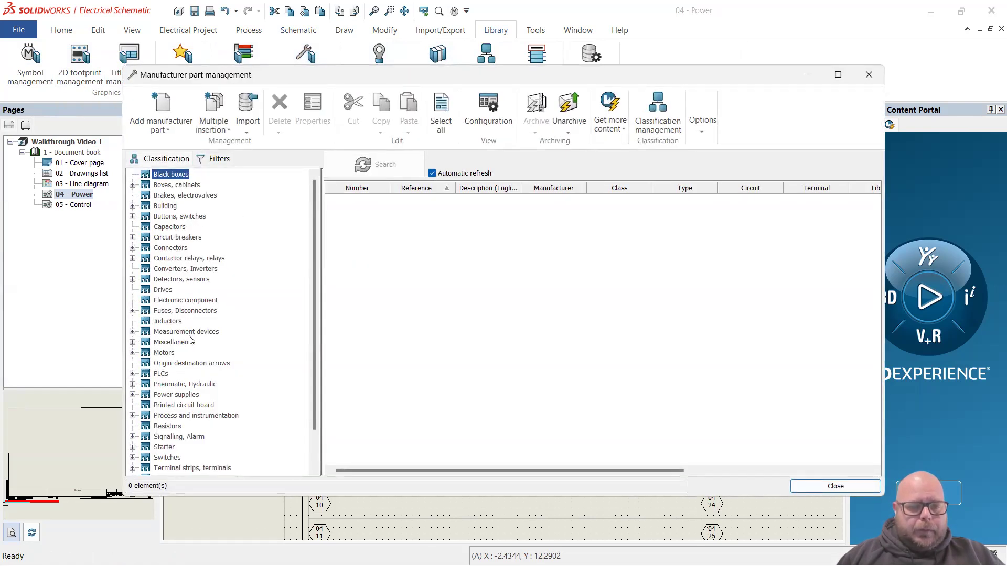
left_click(168, 311)
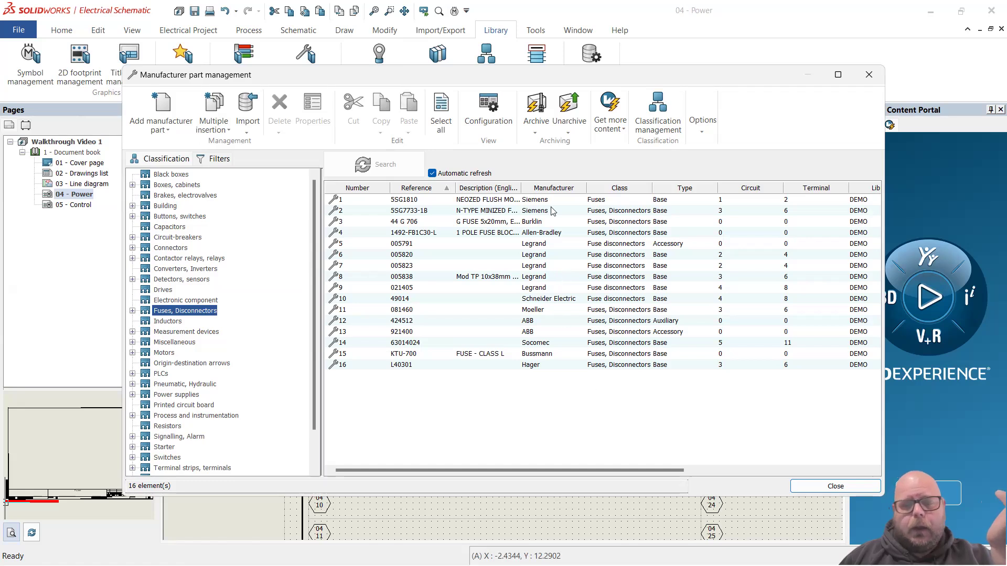
left_click(540, 387)
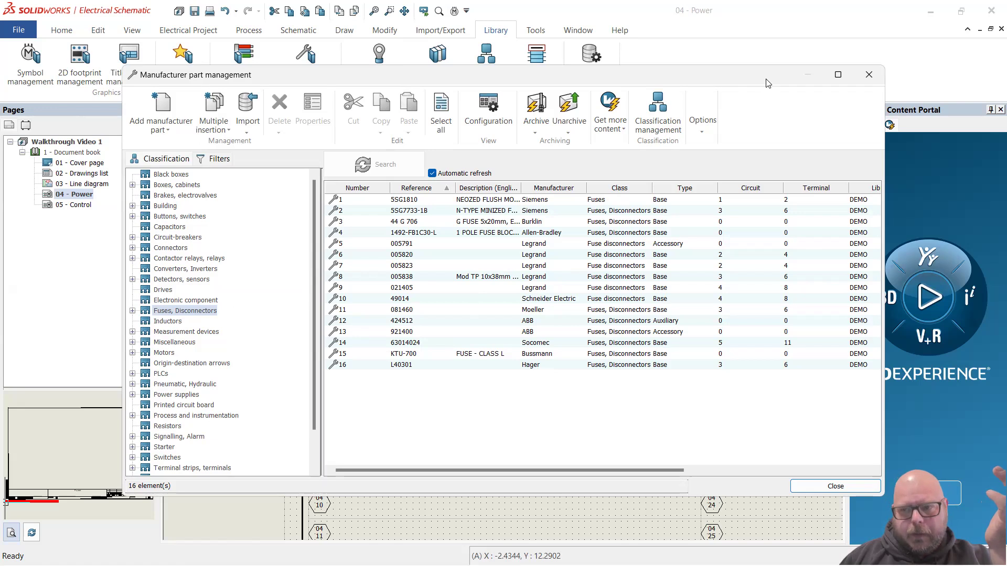
left_click(806, 79)
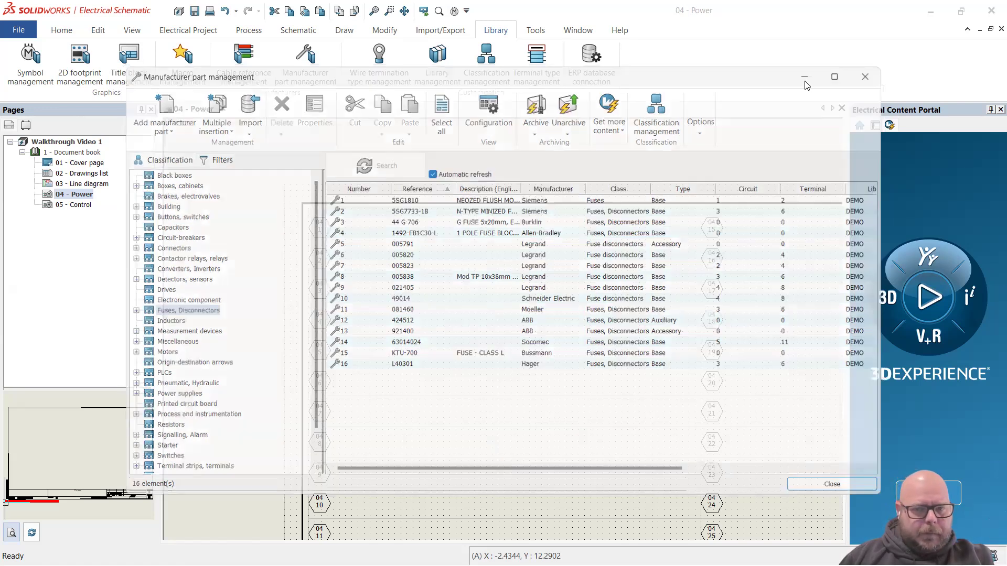
scroll(412, 228, "up", 3)
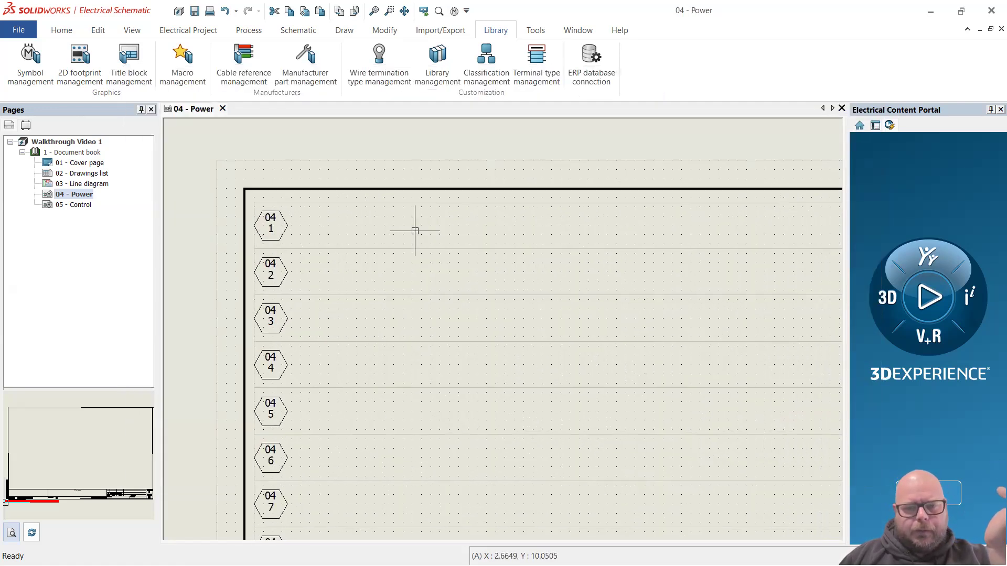
scroll(414, 231, "up", 1)
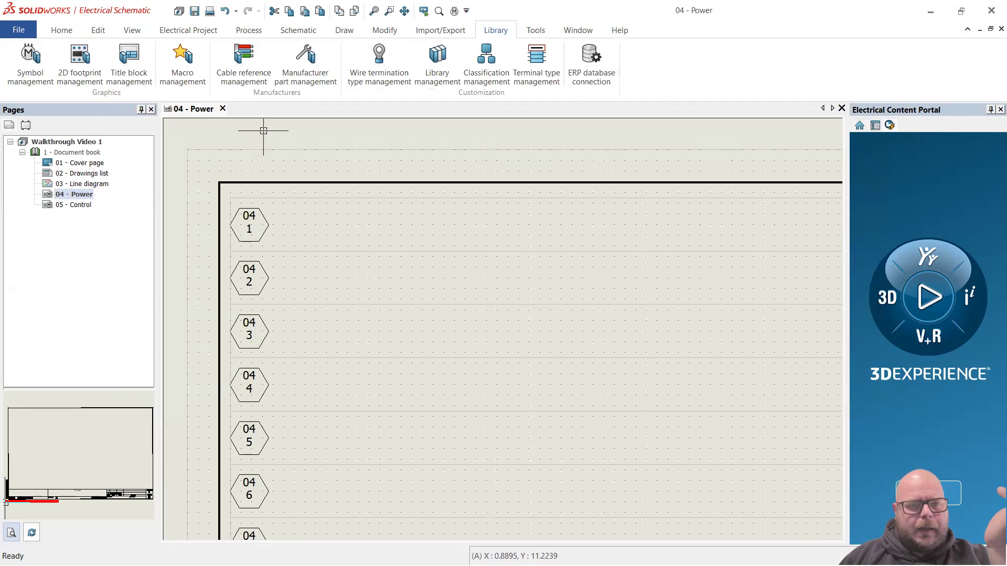
left_click(314, 32)
left_click(74, 73)
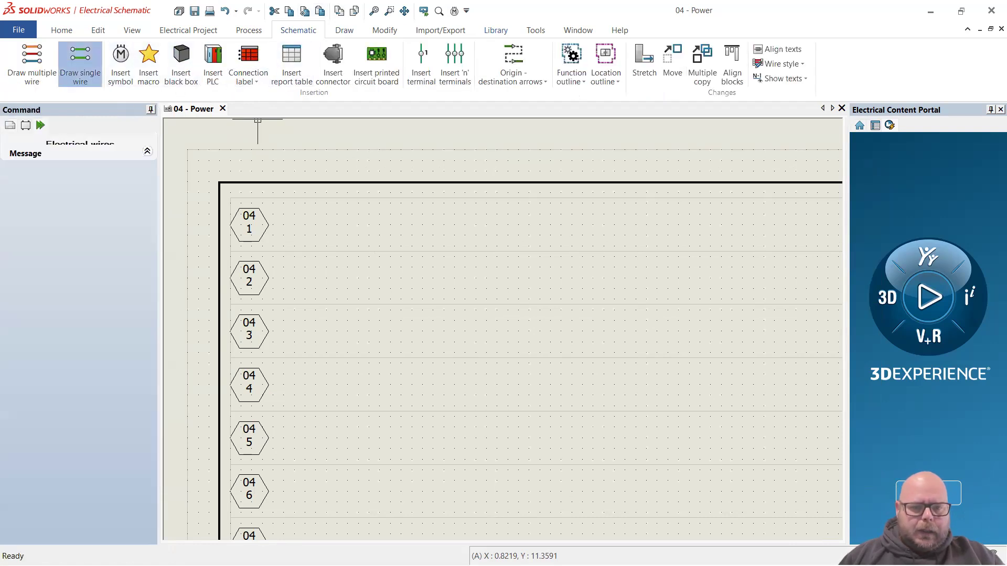
scroll(336, 235, "down", 2)
scroll(341, 225, "up", 3)
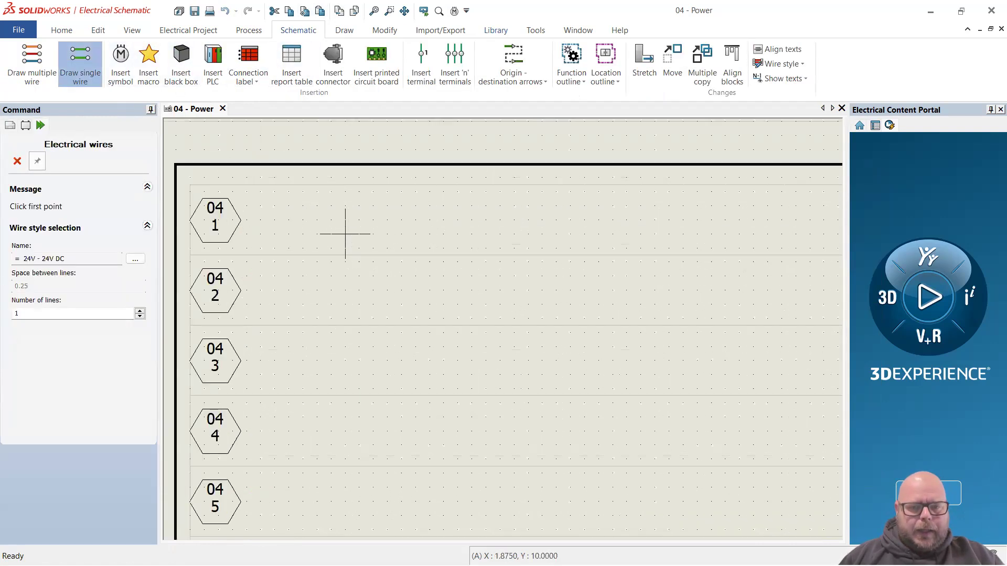
left_click(345, 220)
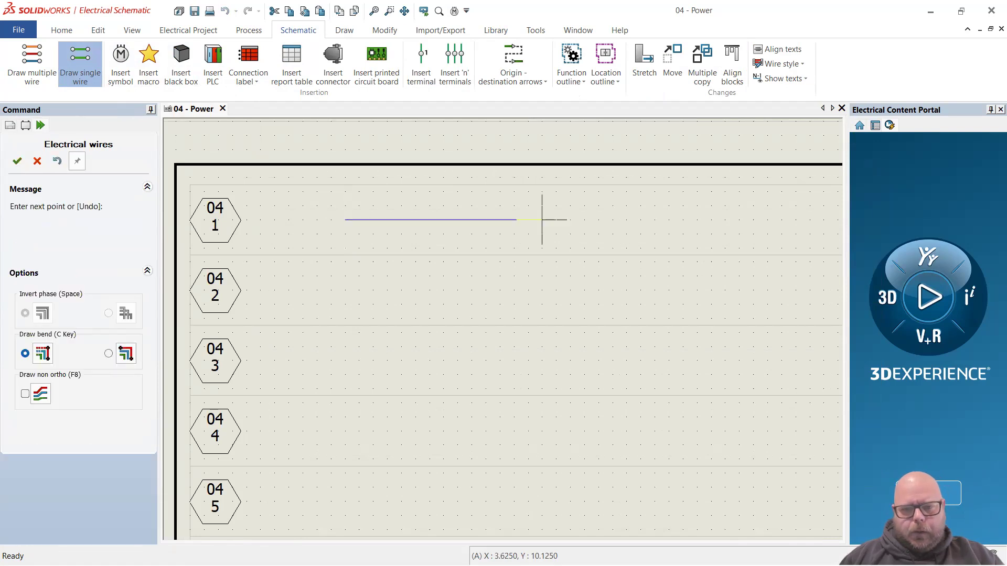
key("Escape")
scroll(540, 246, "down", 2)
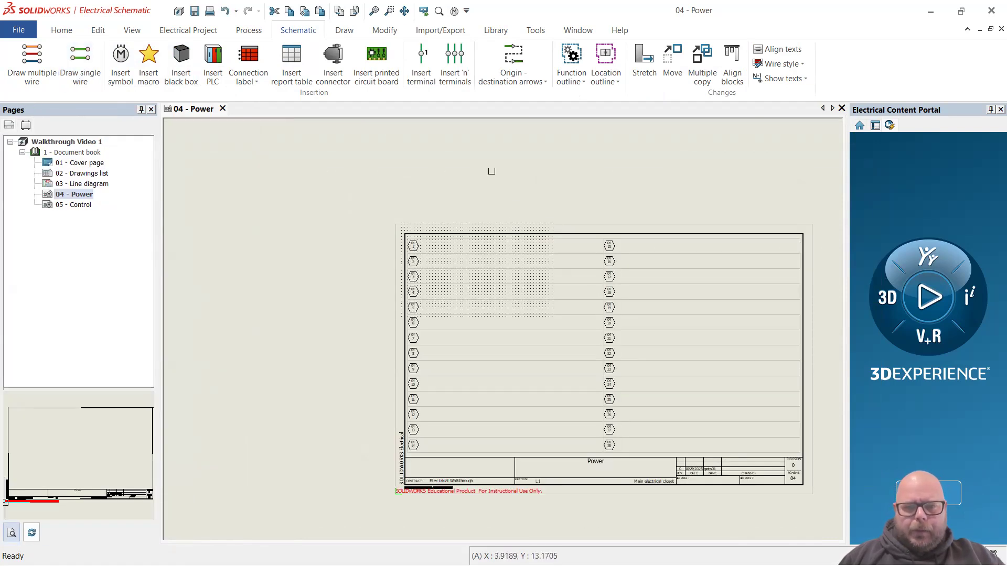
Insert the horizontal single pole fuse symbol on row 1 of the 04 - Power sheet.
scroll(490, 231, "up", 3)
scroll(488, 283, "up", 2)
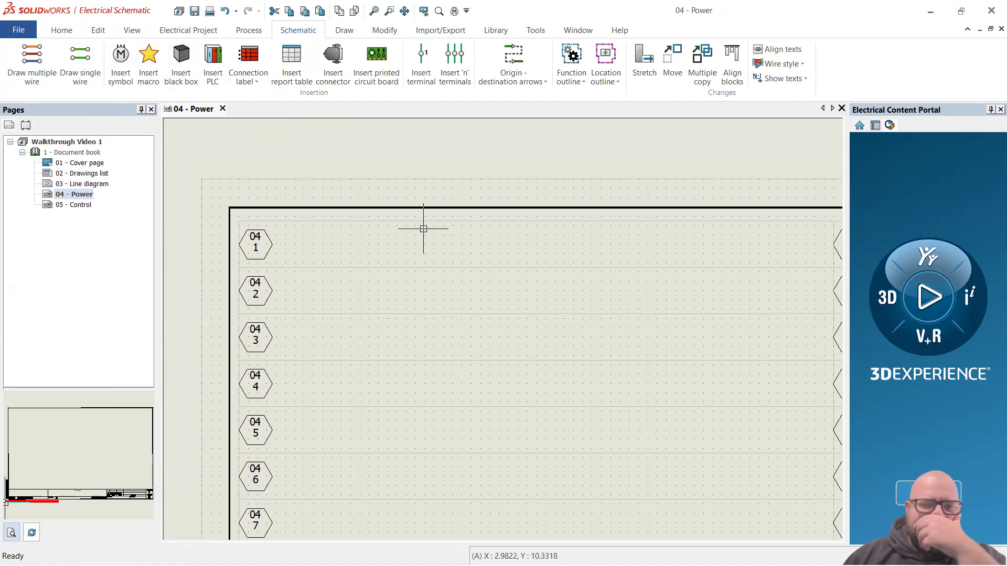
left_click(125, 60)
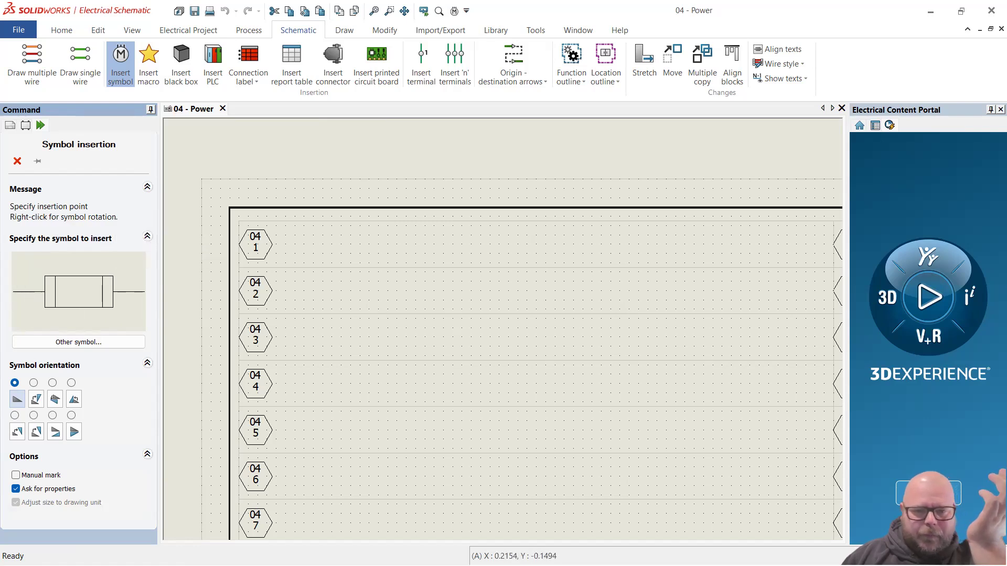
left_click(425, 244)
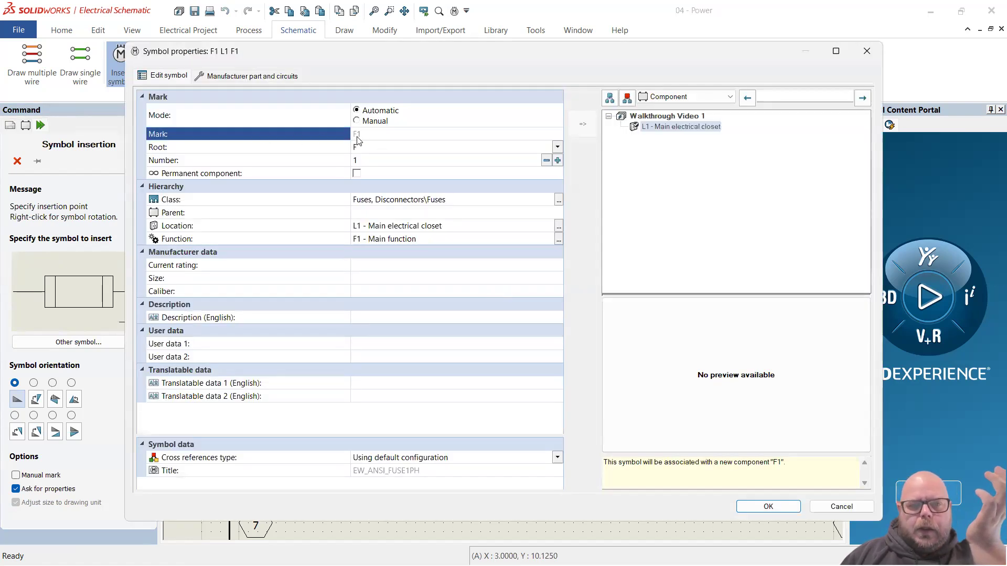
Review the fuse's mark, root, number and manufacturer data properties, and accept the automatic mark.
left_click(164, 149)
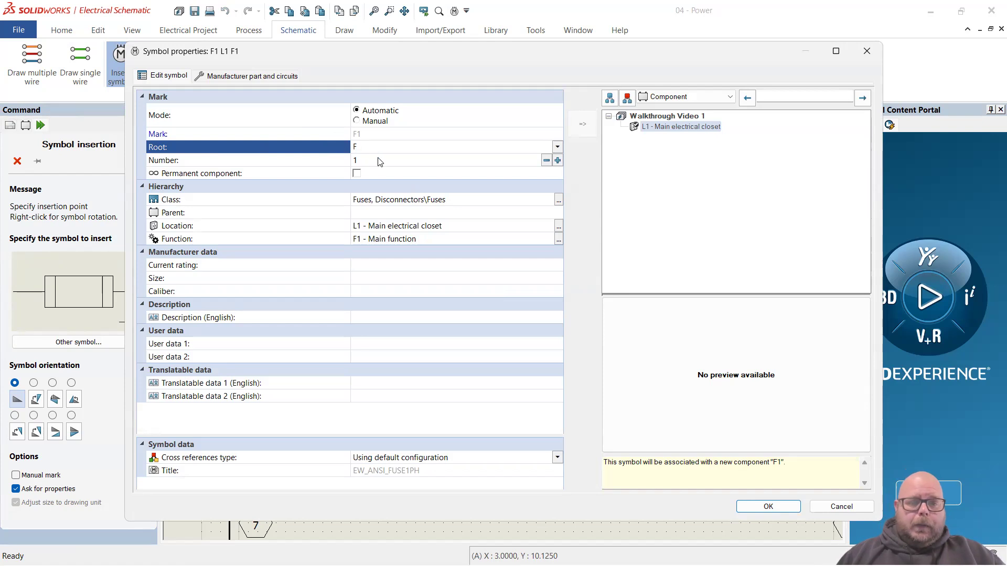
left_click(287, 161)
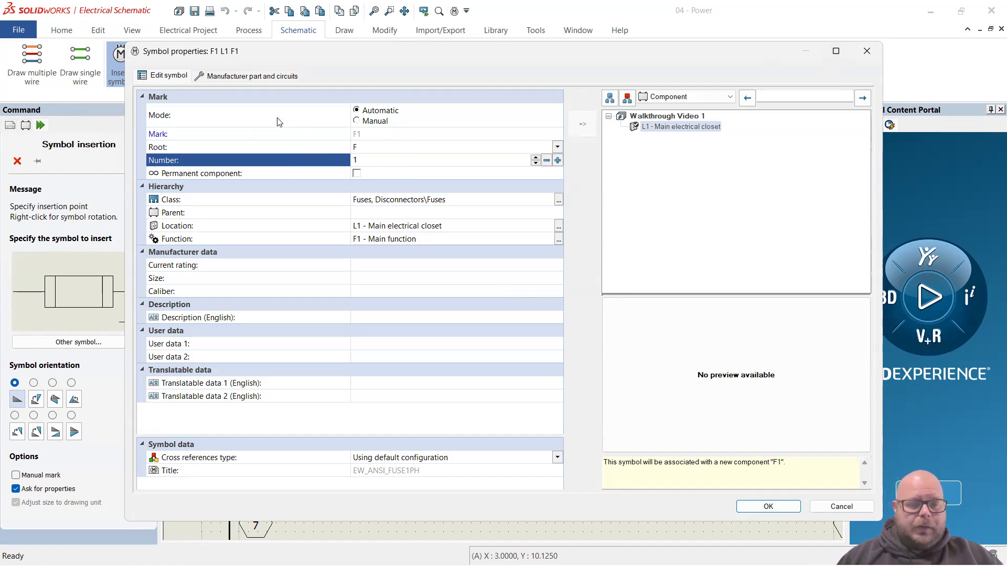
left_click(321, 265)
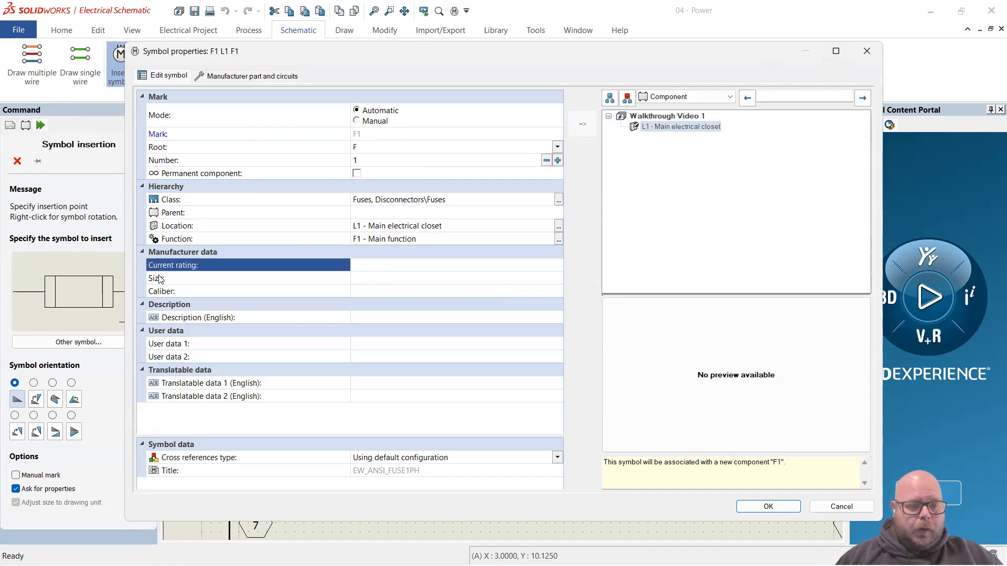
left_click(173, 281)
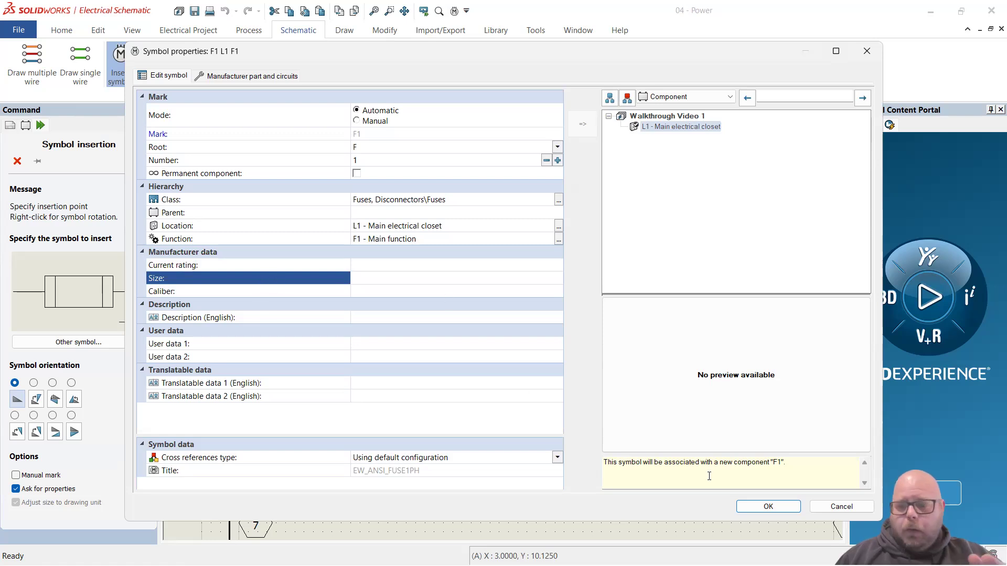
left_click(778, 506)
Draw a single 24V - 24V DC wire outward from each end of the fuse along row 1.
scroll(457, 257, "up", 4)
scroll(448, 241, "down", 1)
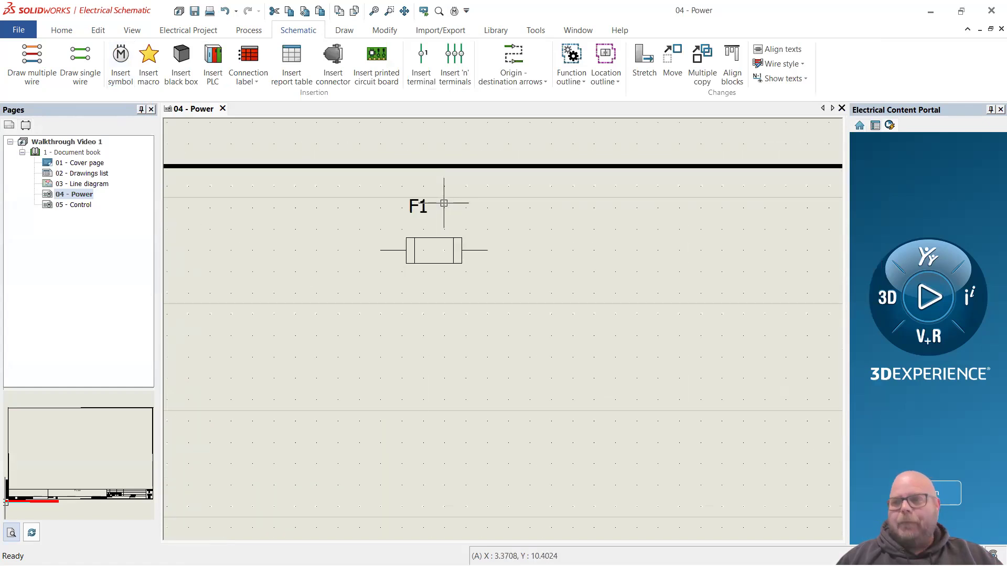
scroll(486, 270, "down", 1)
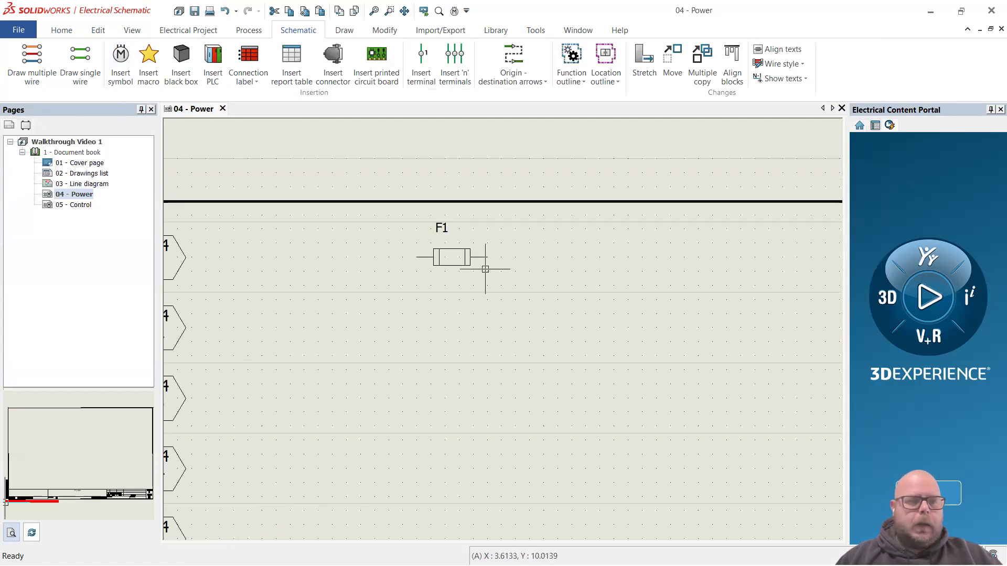
left_click(81, 69)
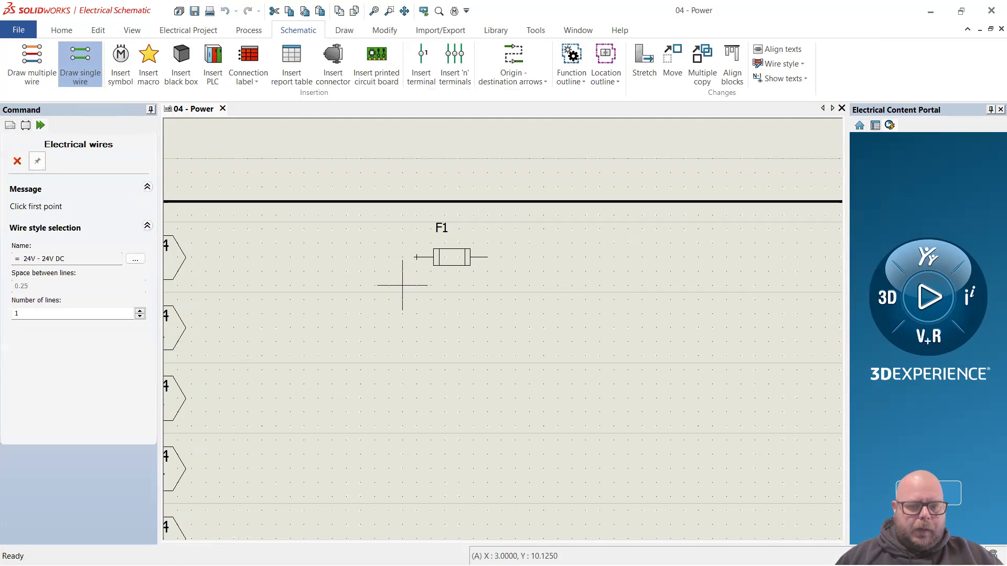
left_click(416, 257)
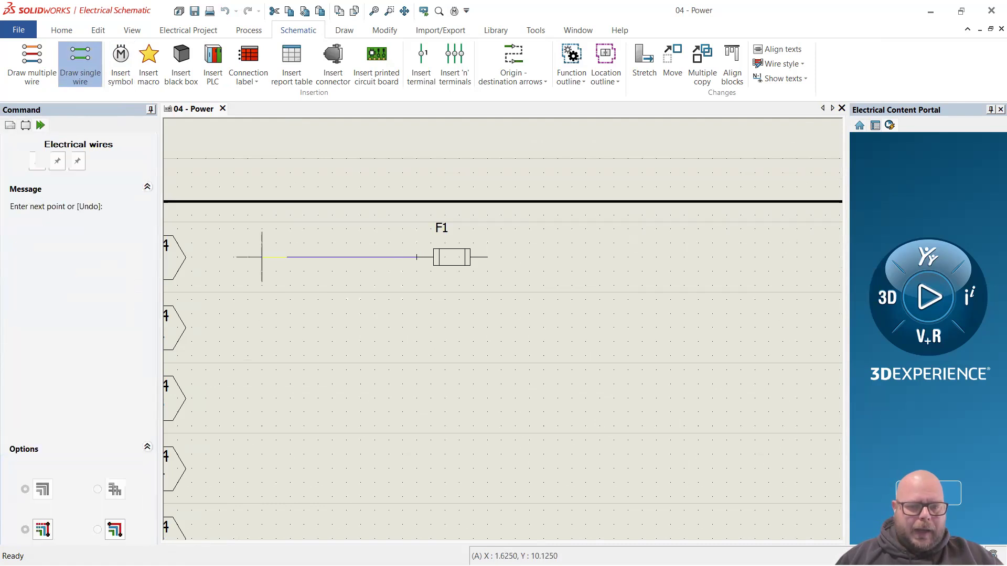
left_click(248, 256)
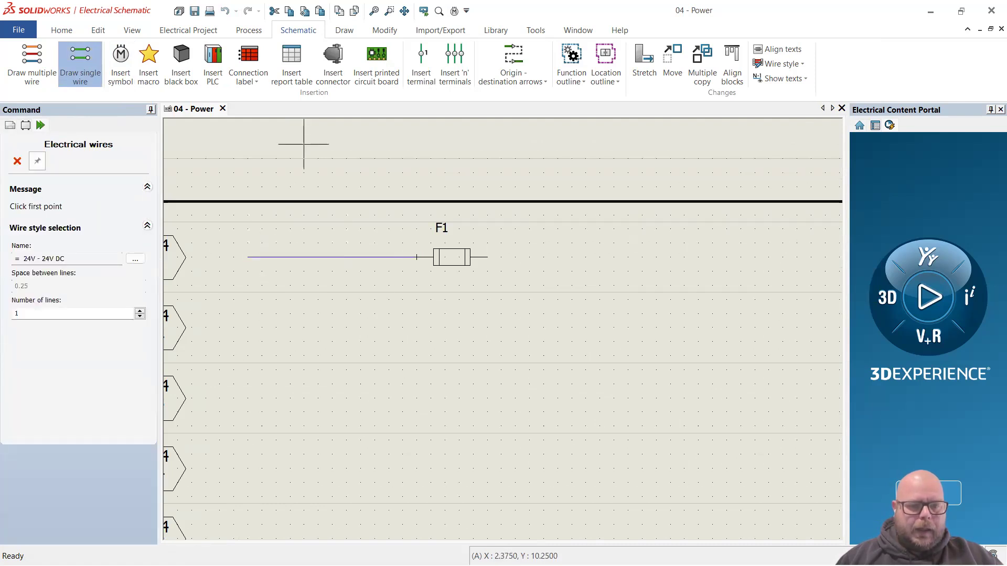
left_click(484, 257)
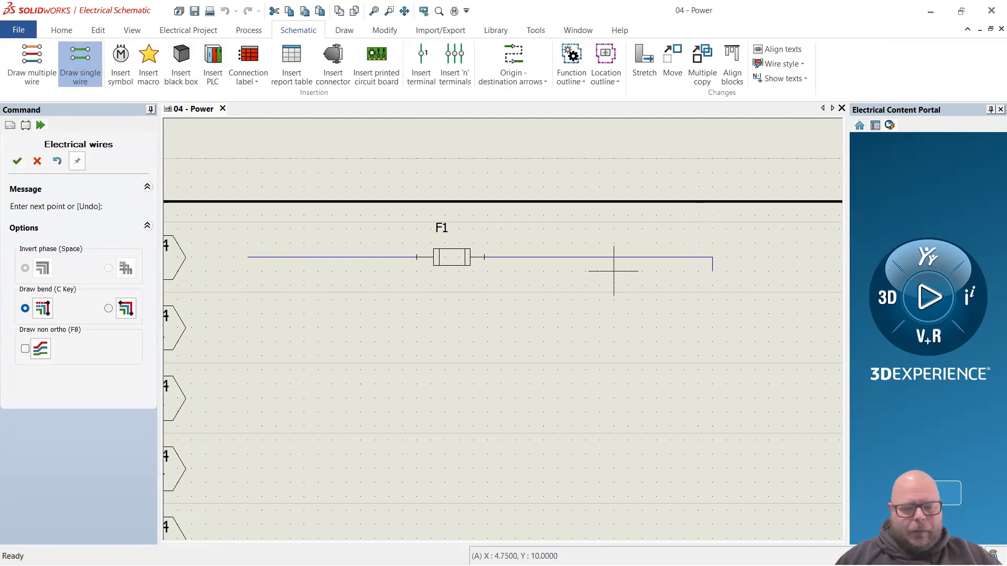
left_click(683, 256)
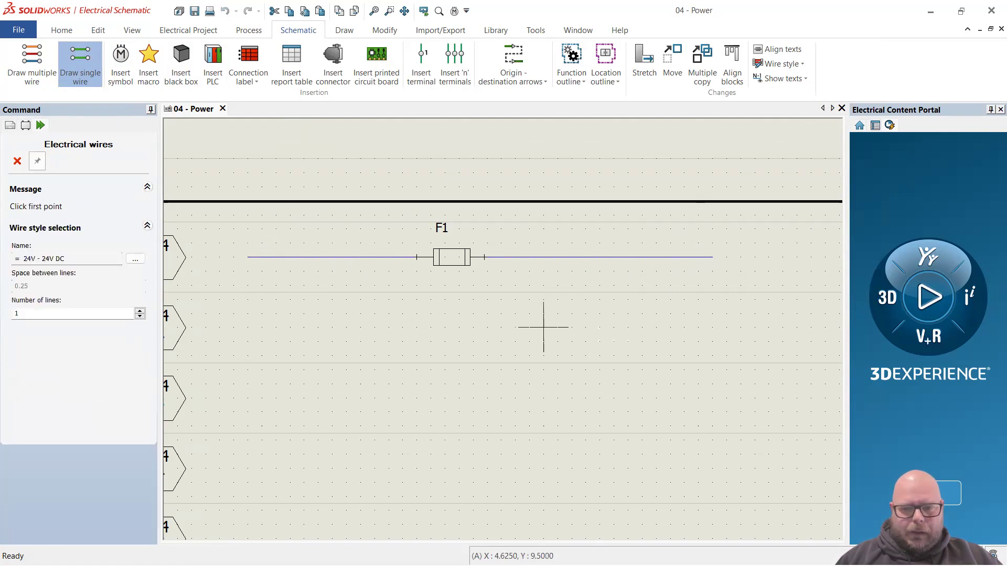
key("Escape")
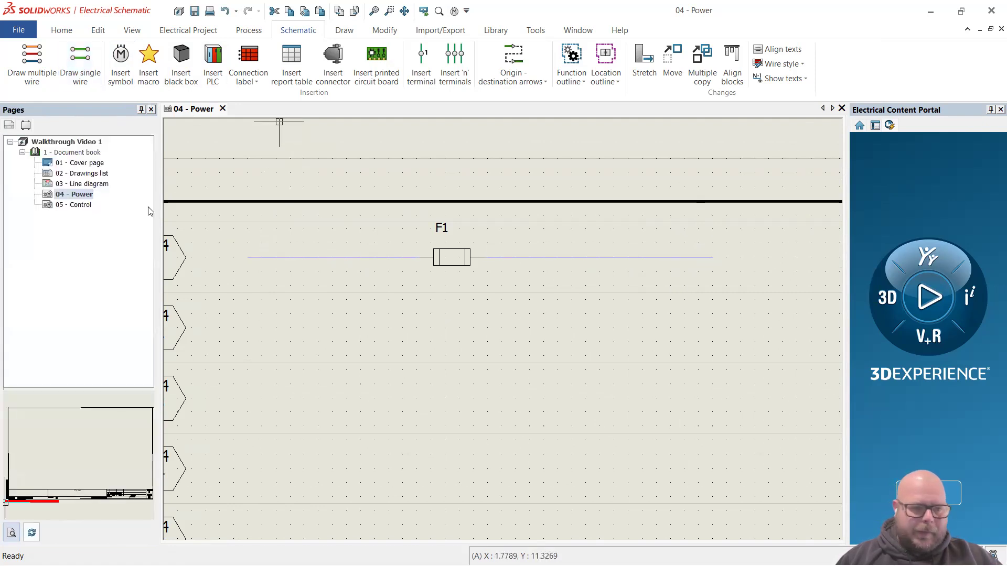
Number the new wires without modifying existing numbers, and check the marks on both sides of the fuse.
scroll(440, 301, "down", 1)
middle_click_drag(334, 252, 395, 267)
scroll(395, 267, "up", 1)
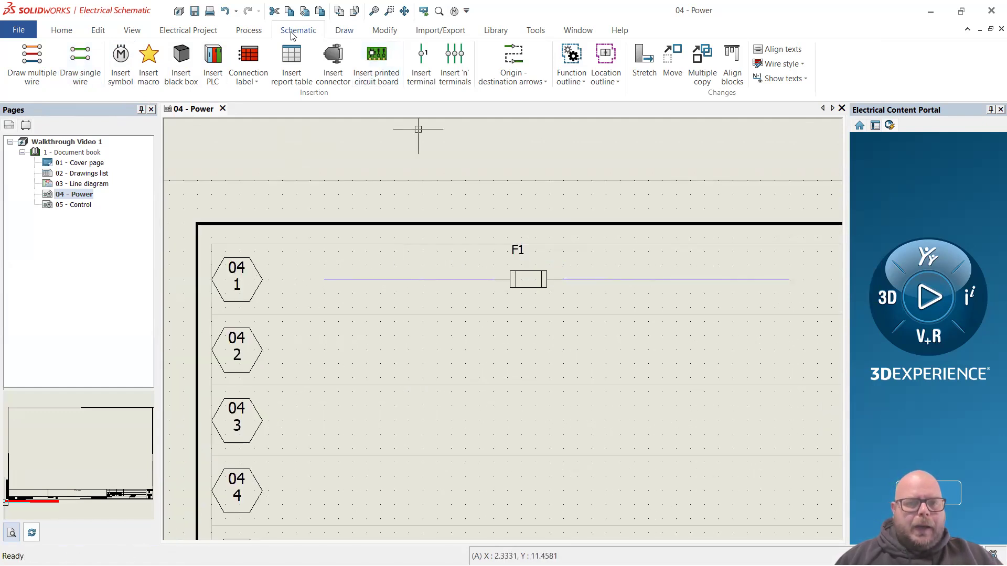
left_click(251, 32)
left_click(185, 63)
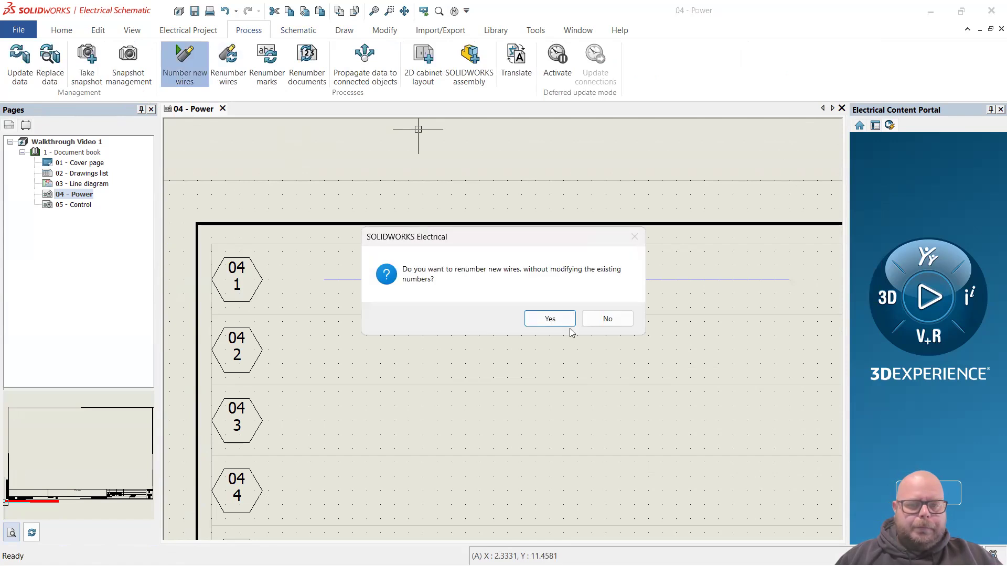
left_click(550, 319)
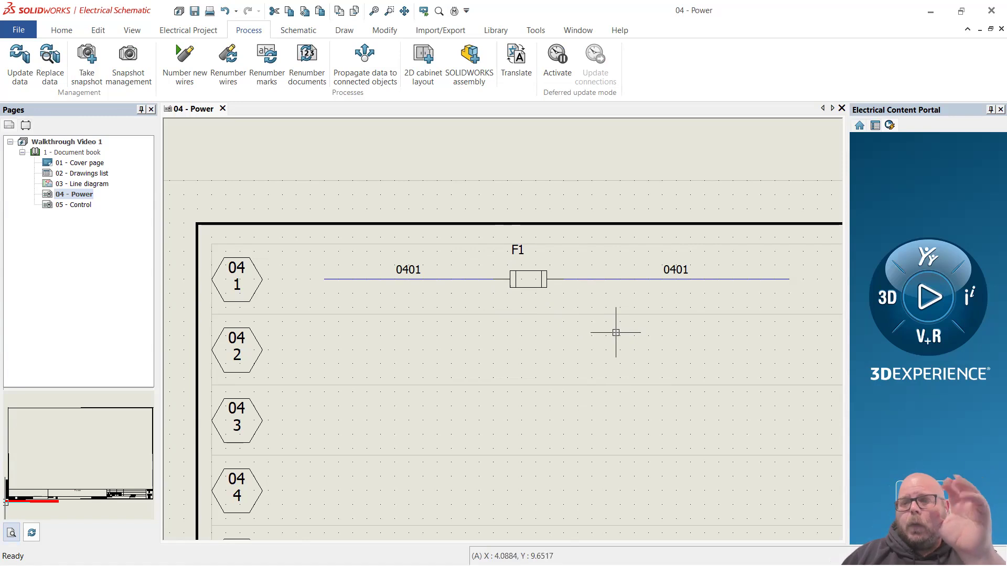
left_click(674, 273)
left_click(461, 279)
left_click(552, 348)
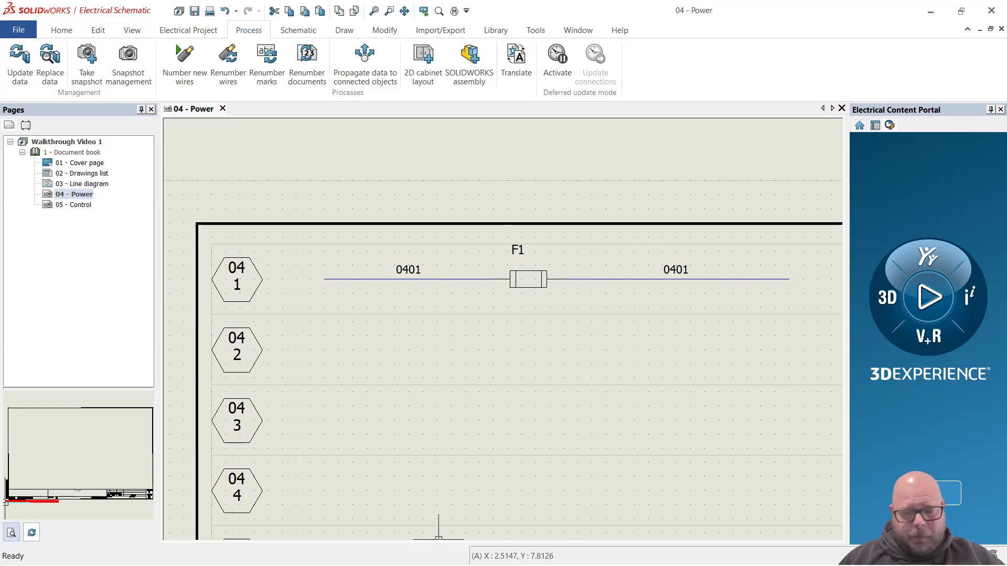
Switch to Chrome with the Work profile and search the web for "solidworks add letters to wire numbers".
left_click(445, 550)
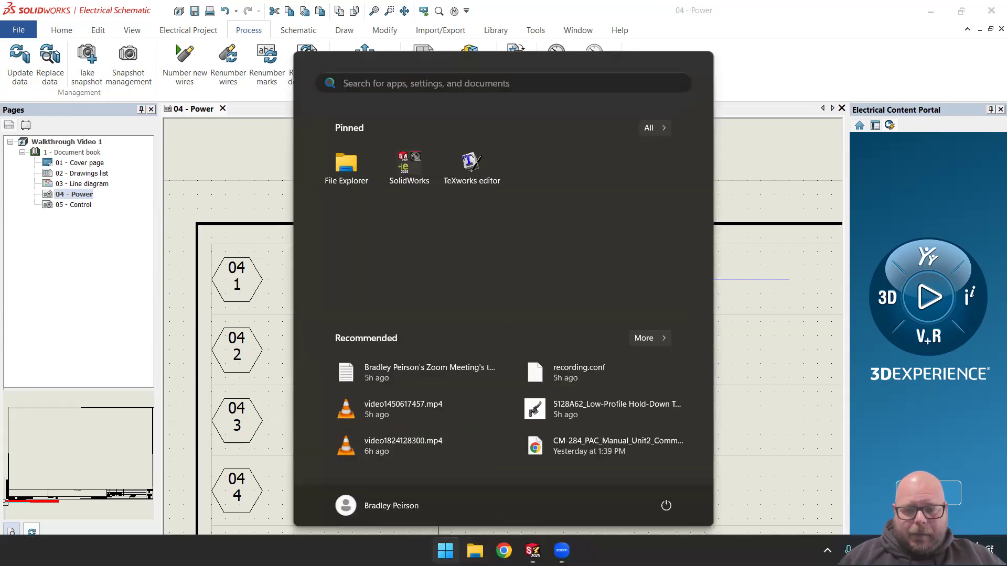
left_click(503, 550)
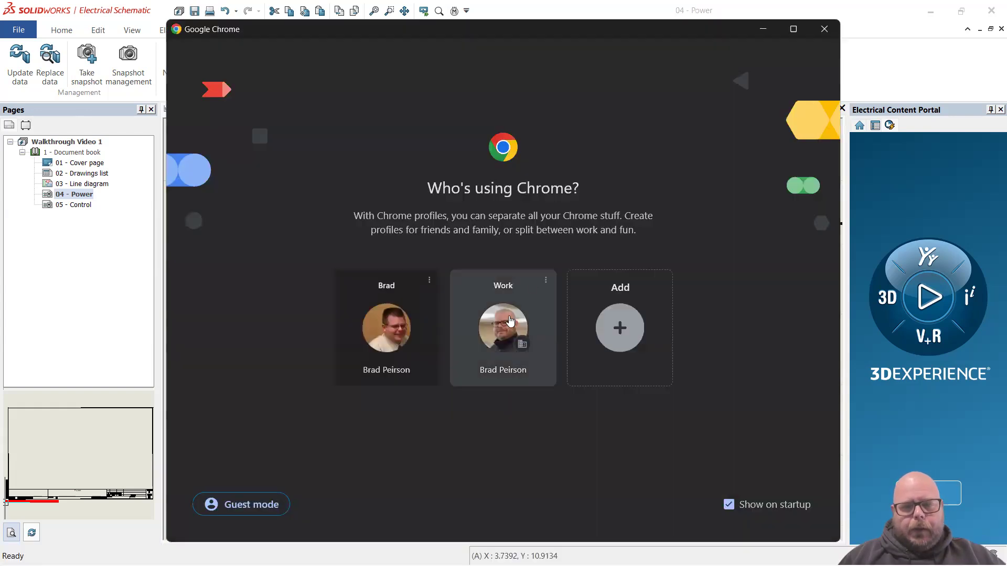
left_click(510, 320)
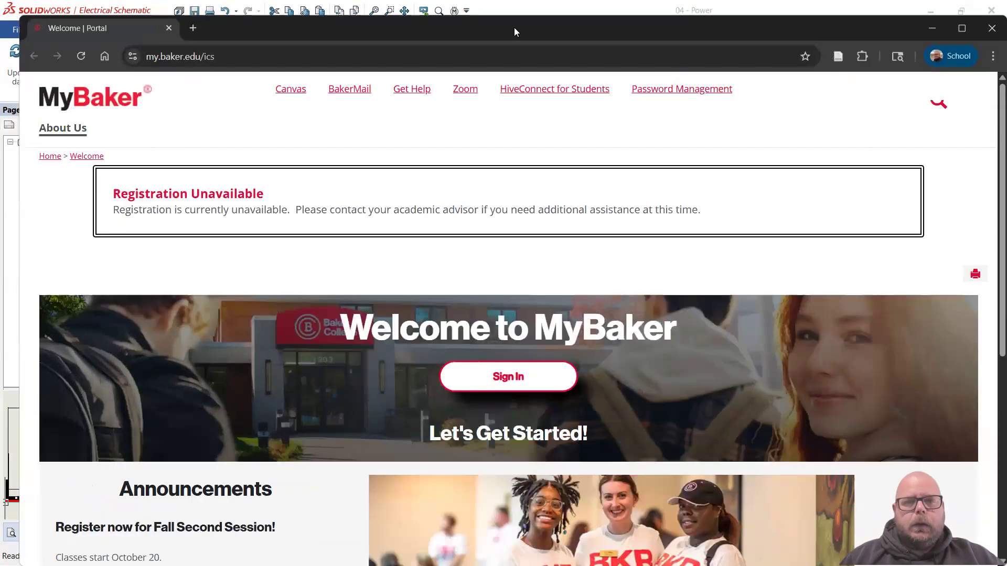
double_click(514, 32)
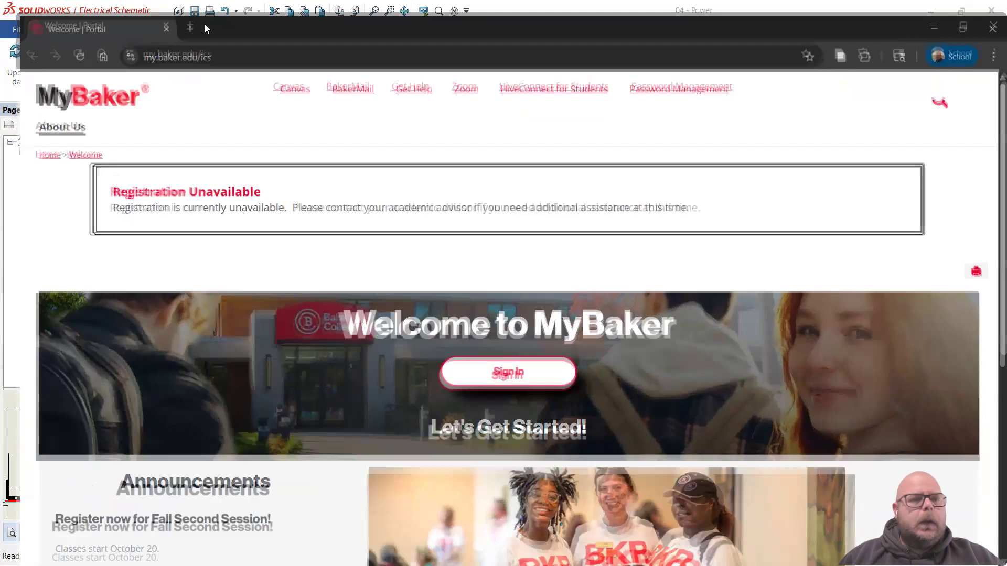
left_click(261, 42)
type("solidwork")
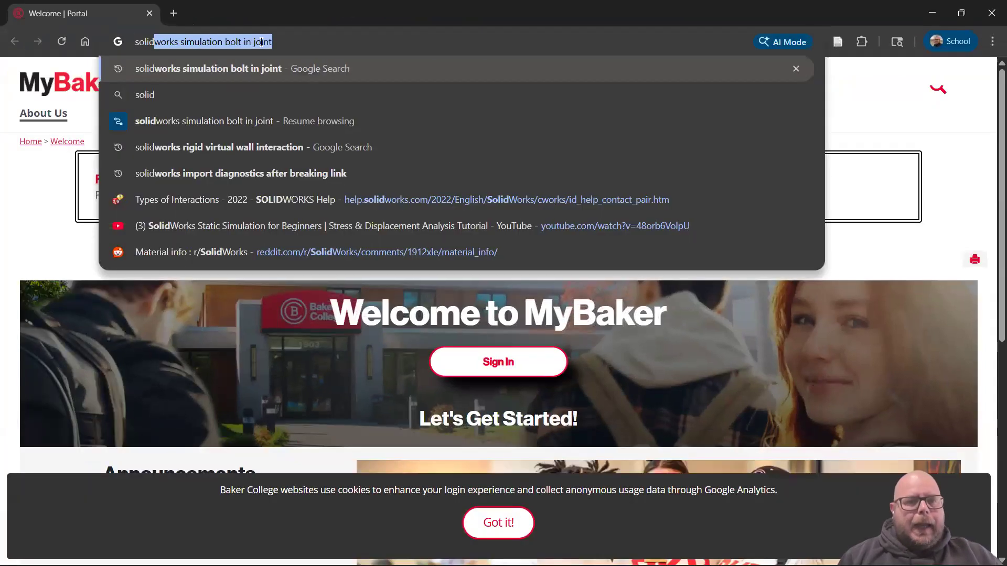
type("s add")
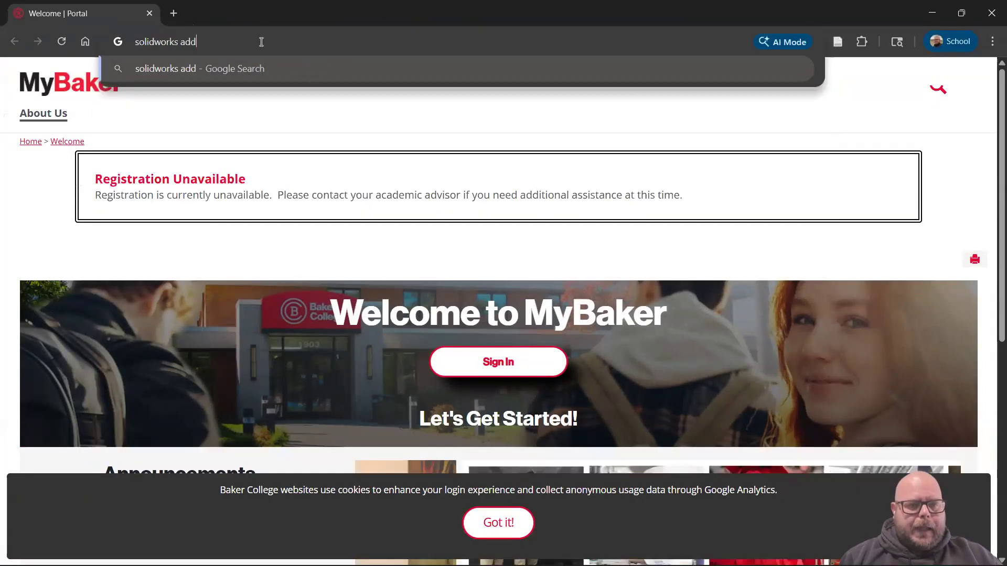
type(" letters to wire ")
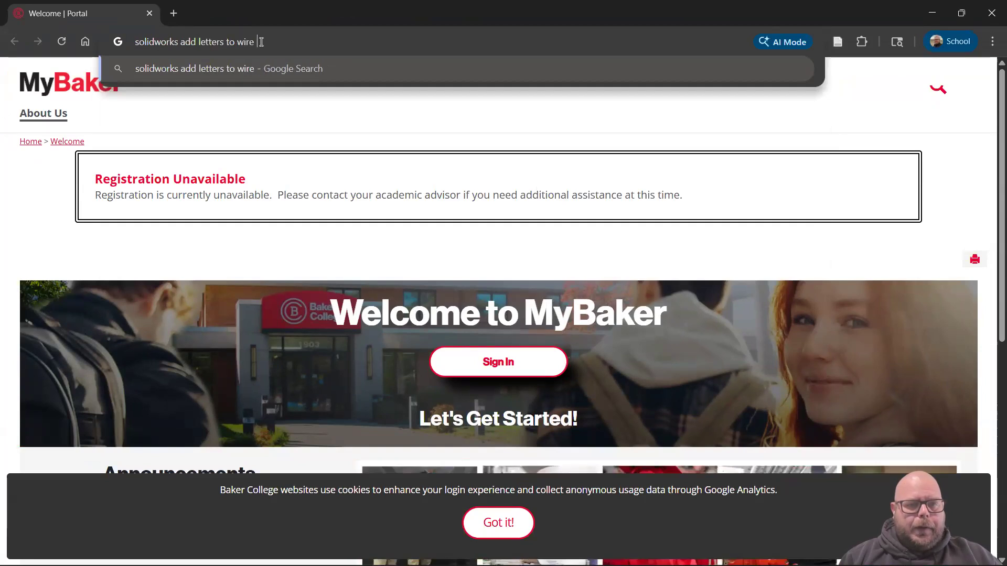
type("numbers")
key("Return")
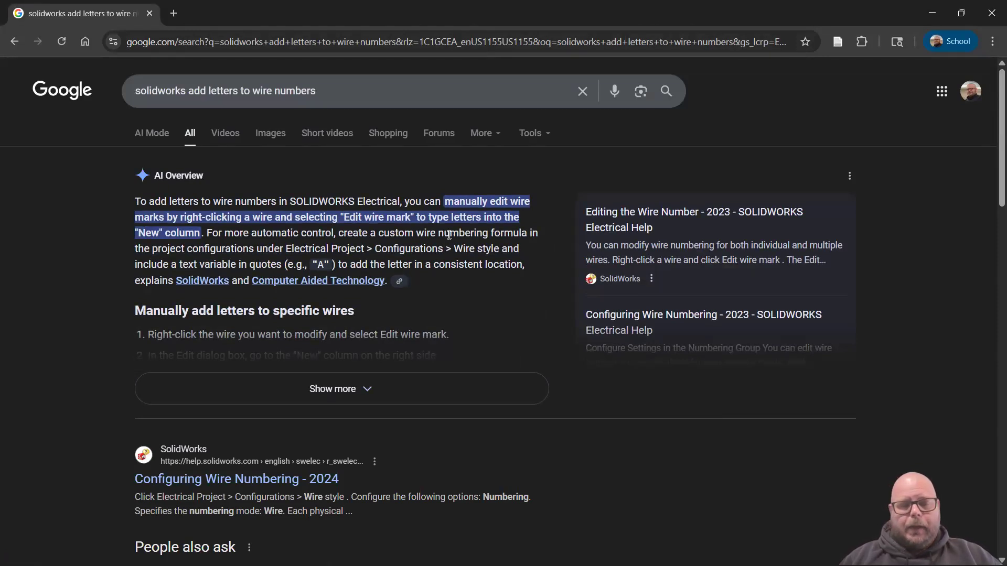
Look through the search results, open the Configuring Wire Numbering - 2024 help article and read its wire style numbering settings.
scroll(448, 234, "down", 3)
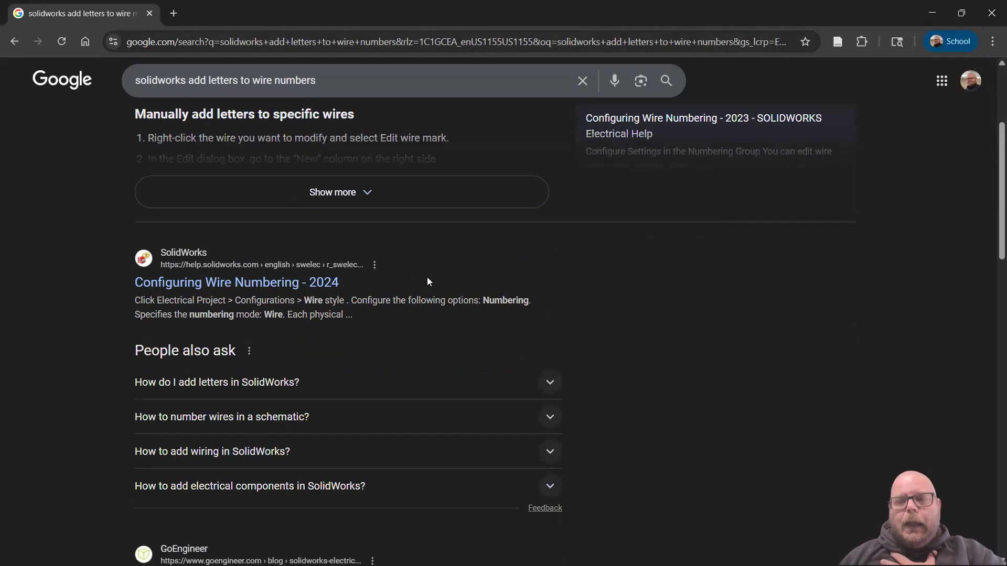
scroll(398, 320, "down", 2)
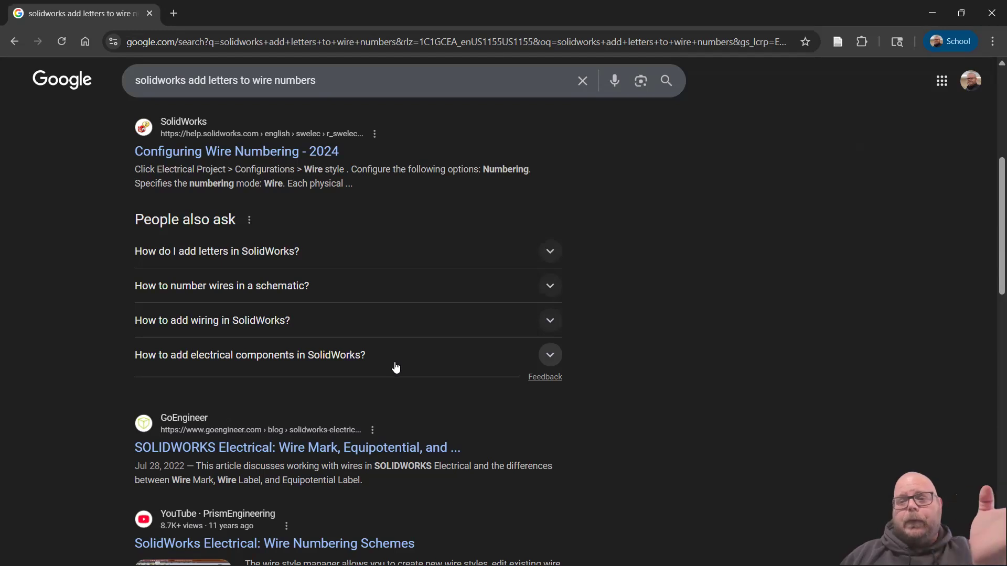
scroll(393, 362, "down", 5)
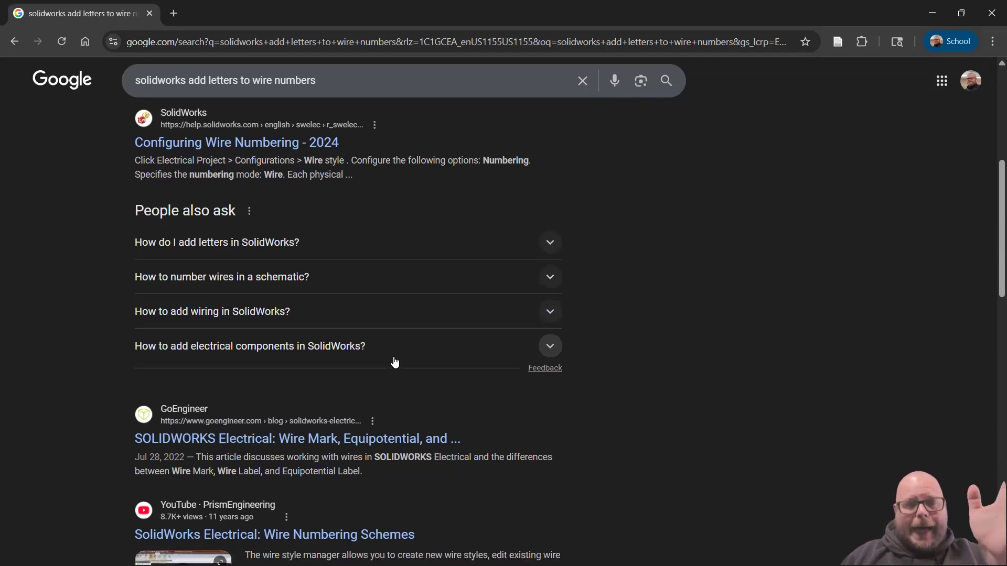
scroll(374, 354, "up", 2)
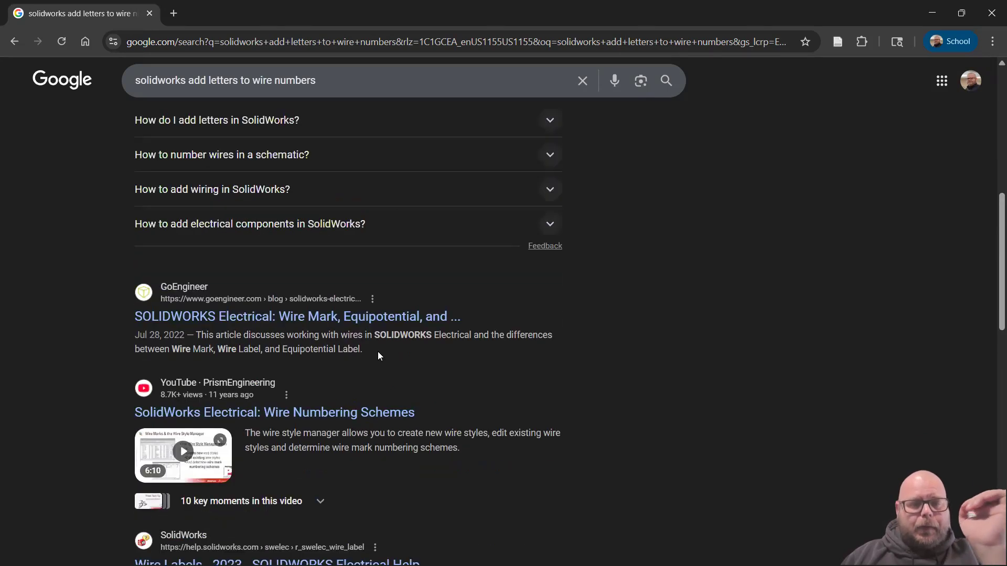
scroll(389, 357, "up", 5)
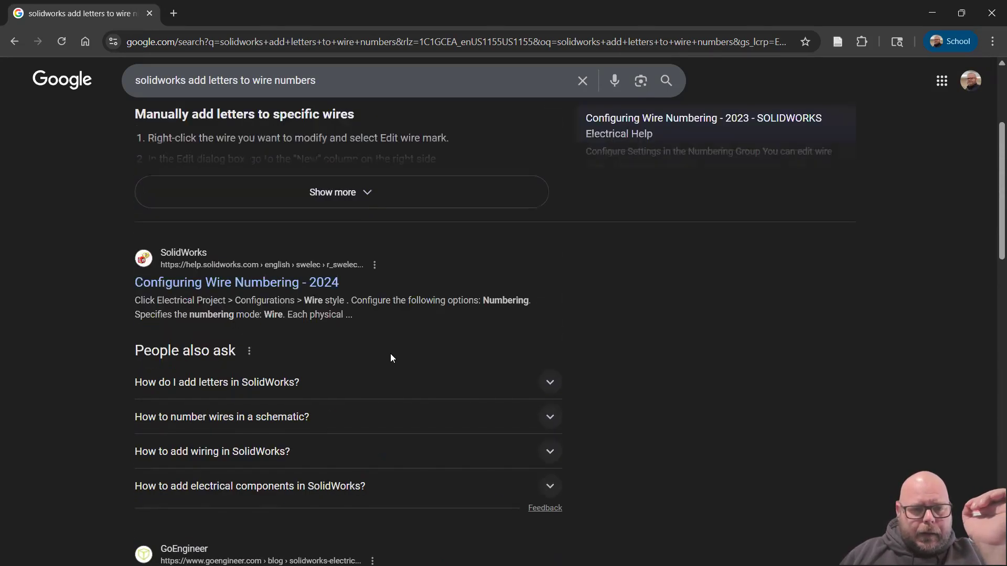
left_click(294, 287)
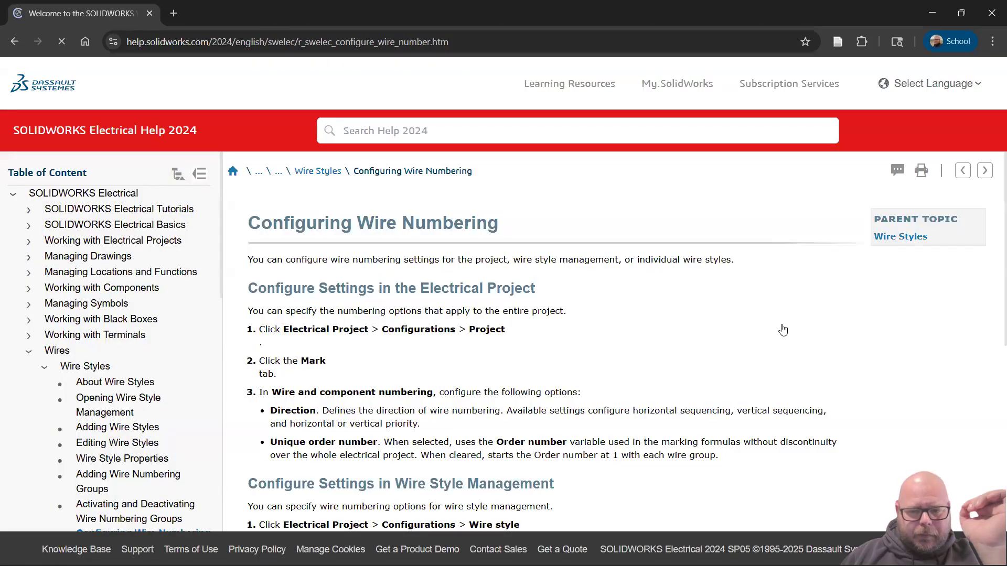
scroll(490, 326, "down", 5)
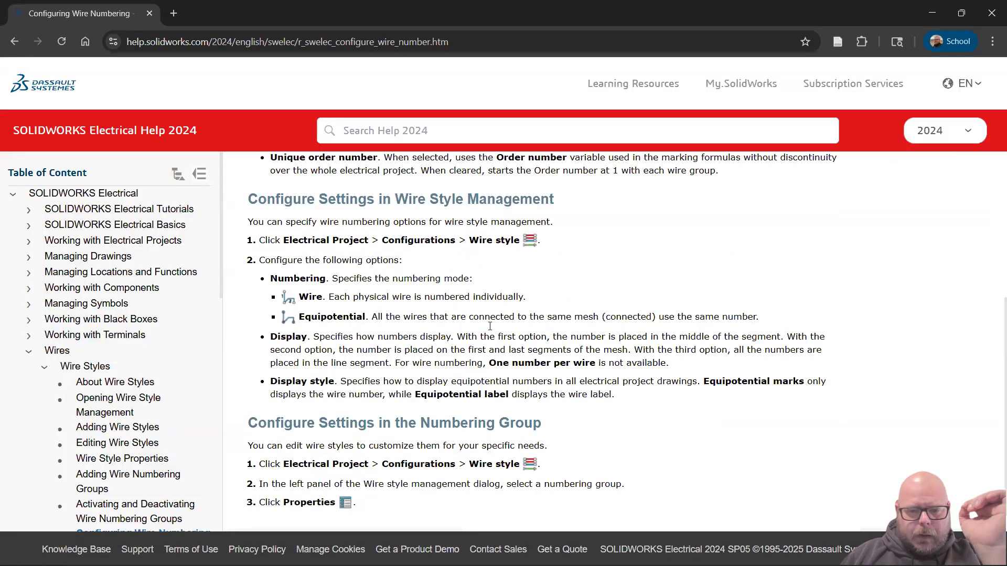
scroll(490, 326, "down", 1)
Return to the search results and open the GoEngineer article Create Custom Wire Numbers in SOLIDWORKS Electrical 2D.
left_click(17, 47)
scroll(111, 307, "down", 6)
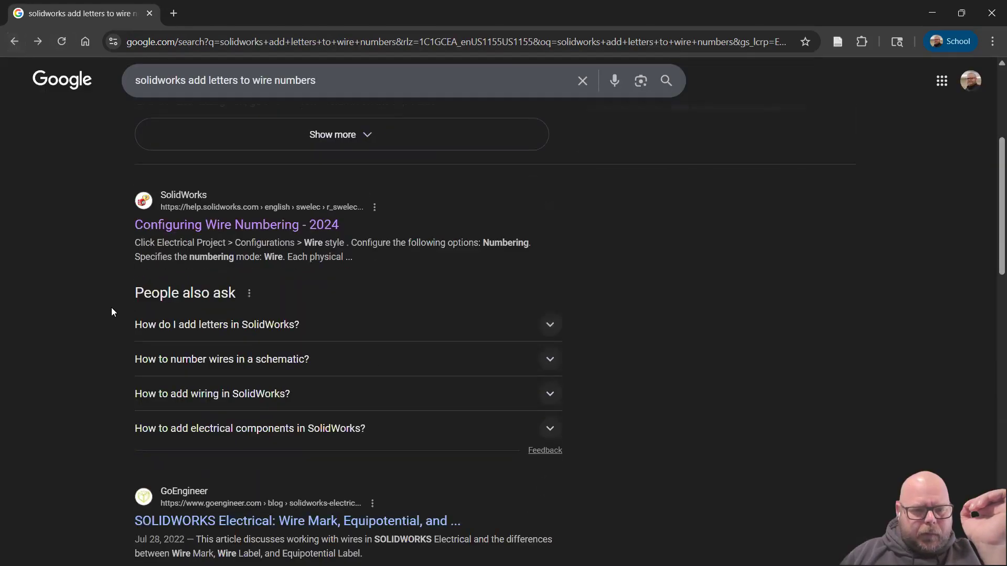
scroll(67, 301, "down", 5)
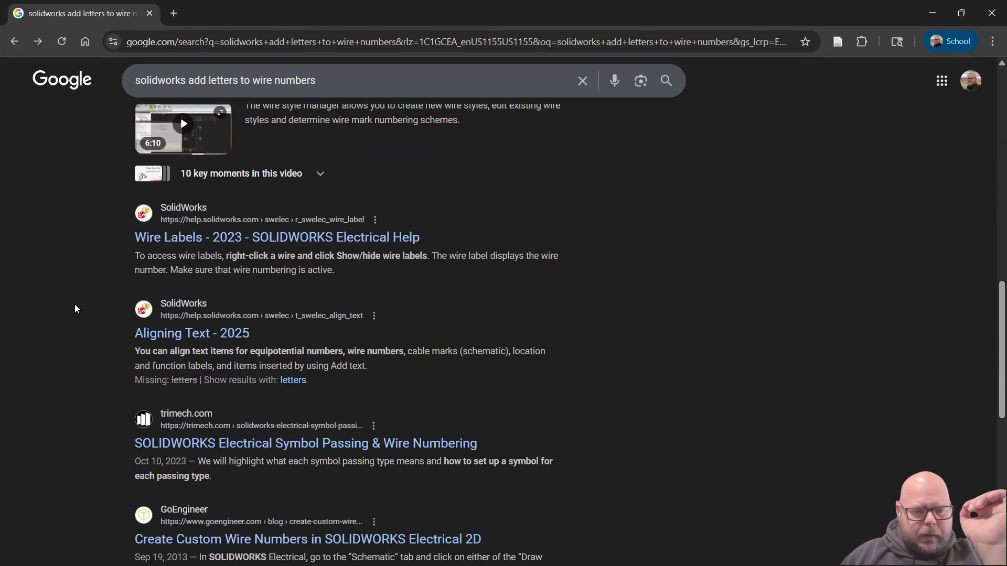
scroll(75, 307, "down", 3)
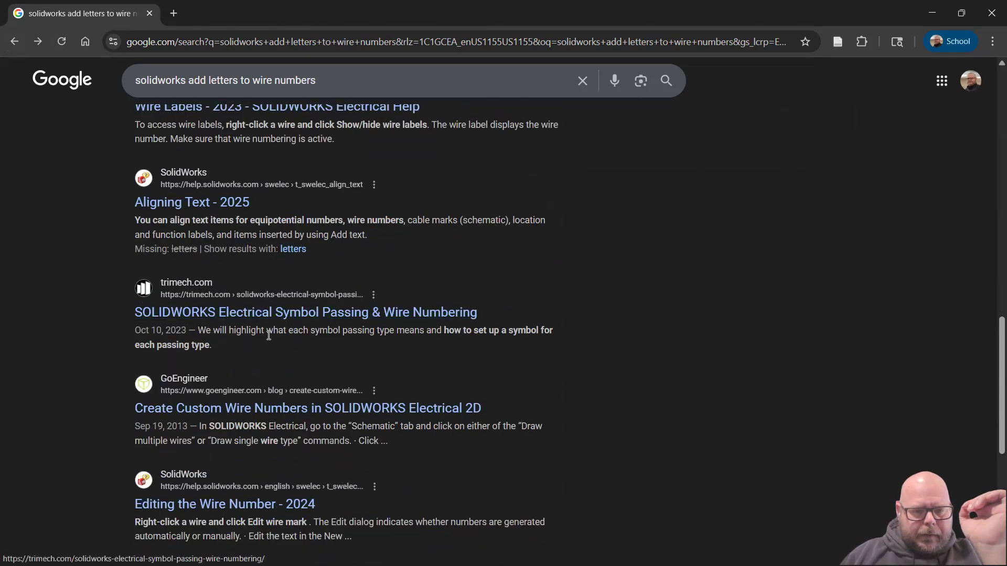
scroll(268, 336, "down", 1)
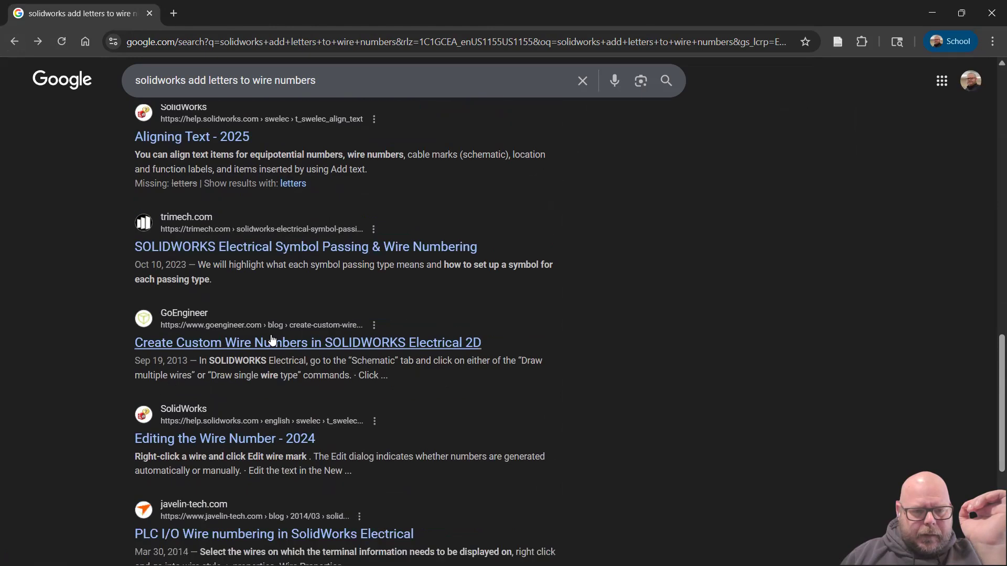
left_click(327, 346)
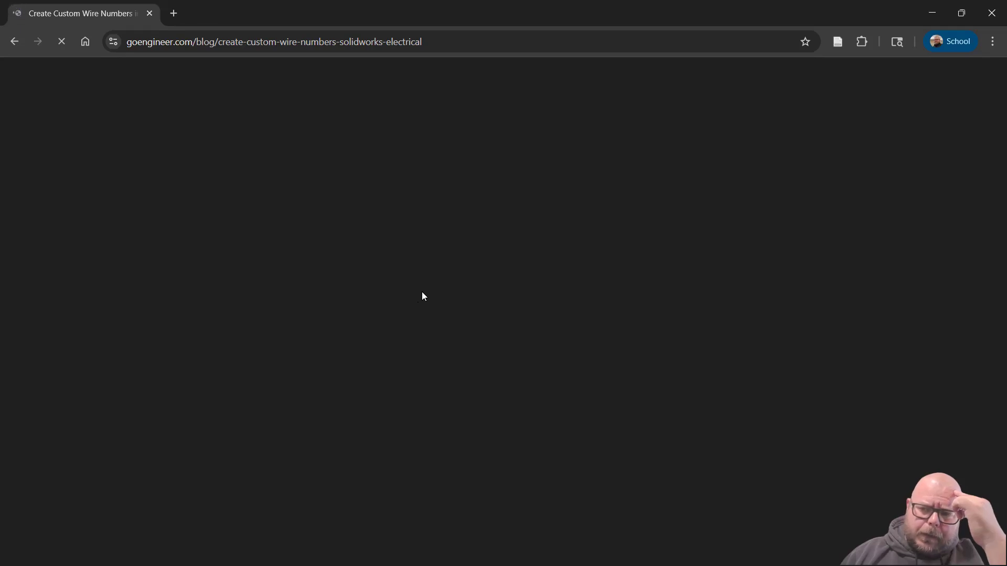
Dismiss the event pop-up and read the article's instructions on wire formulas, the Formula Manager and the closing notes.
scroll(422, 292, "down", 5)
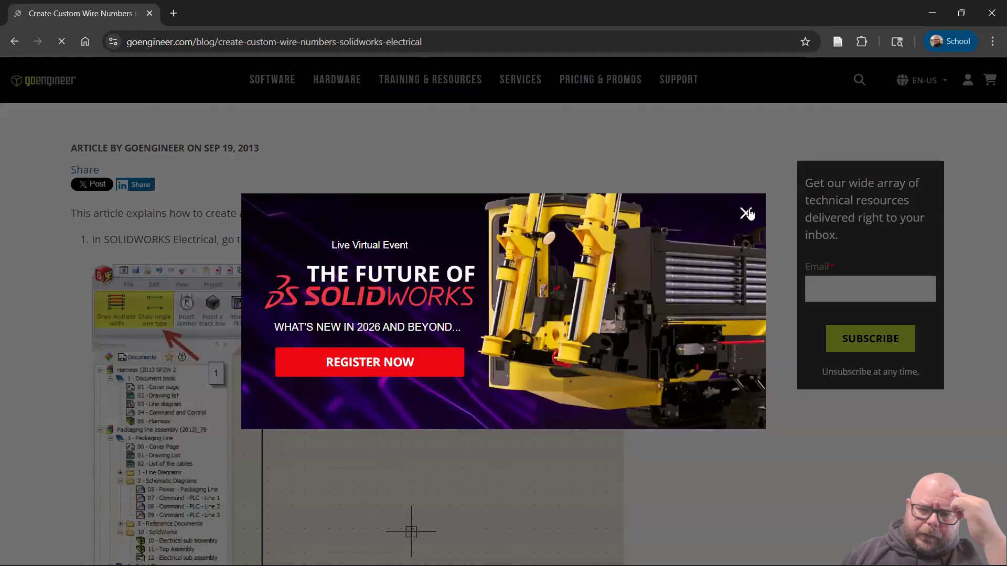
left_click(745, 213)
scroll(490, 269, "down", 20)
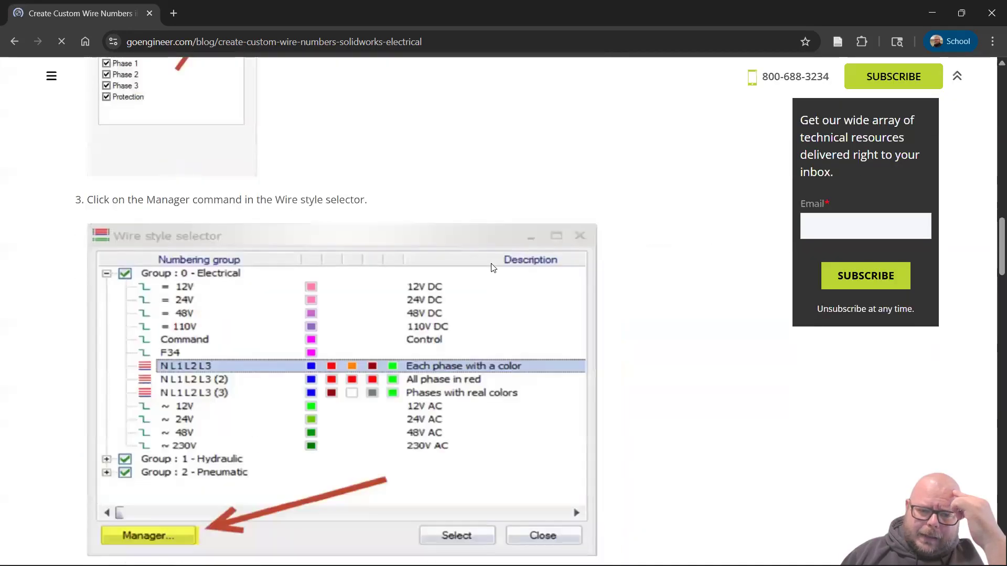
scroll(491, 263, "down", 8)
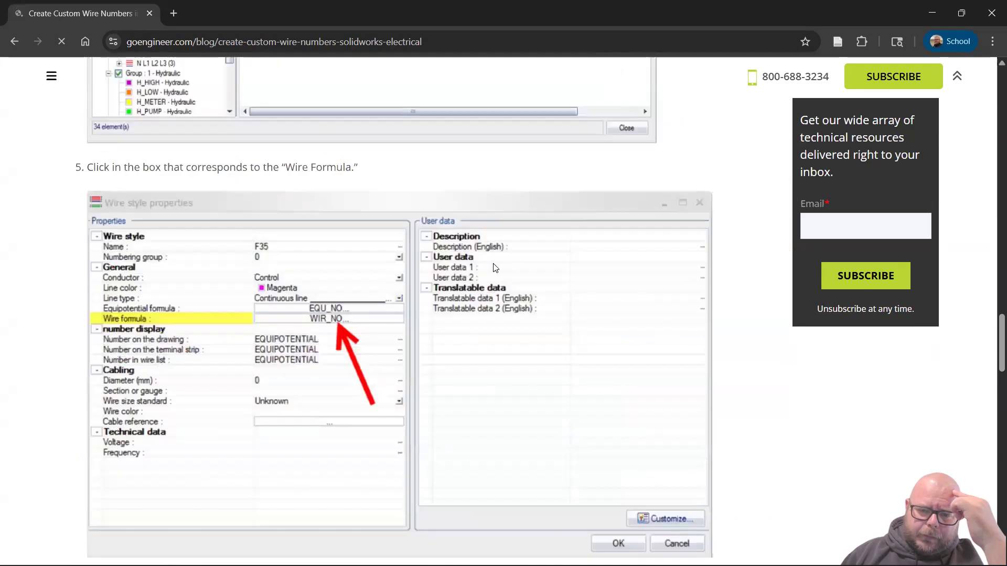
scroll(495, 267, "down", 7)
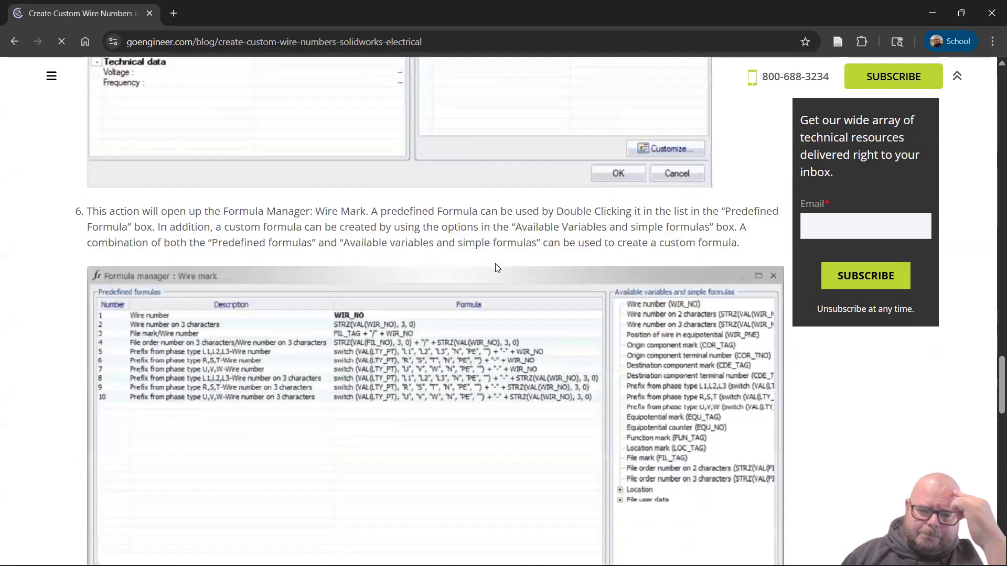
scroll(495, 265, "down", 1)
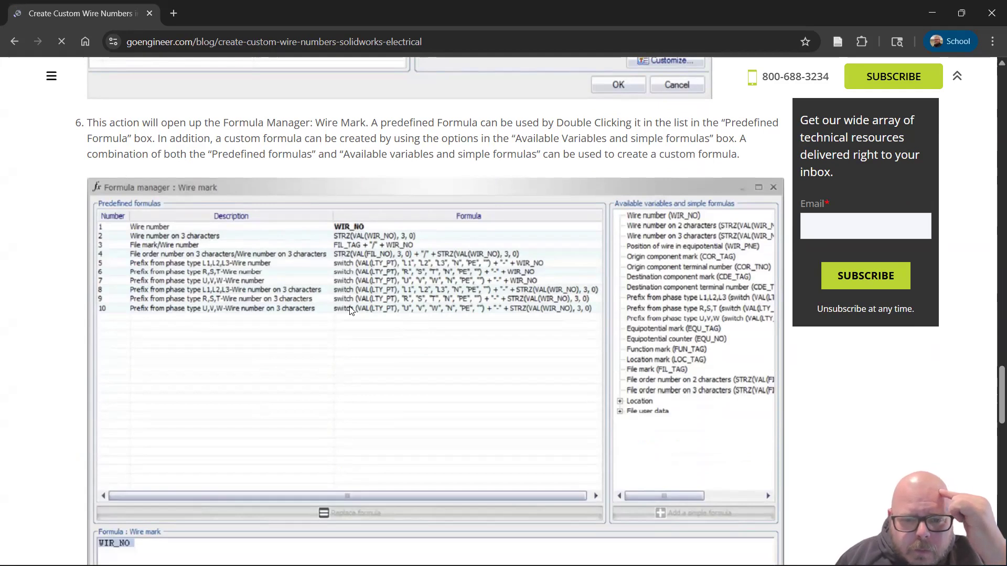
scroll(350, 310, "down", 6)
scroll(351, 311, "down", 5)
scroll(348, 309, "up", 8)
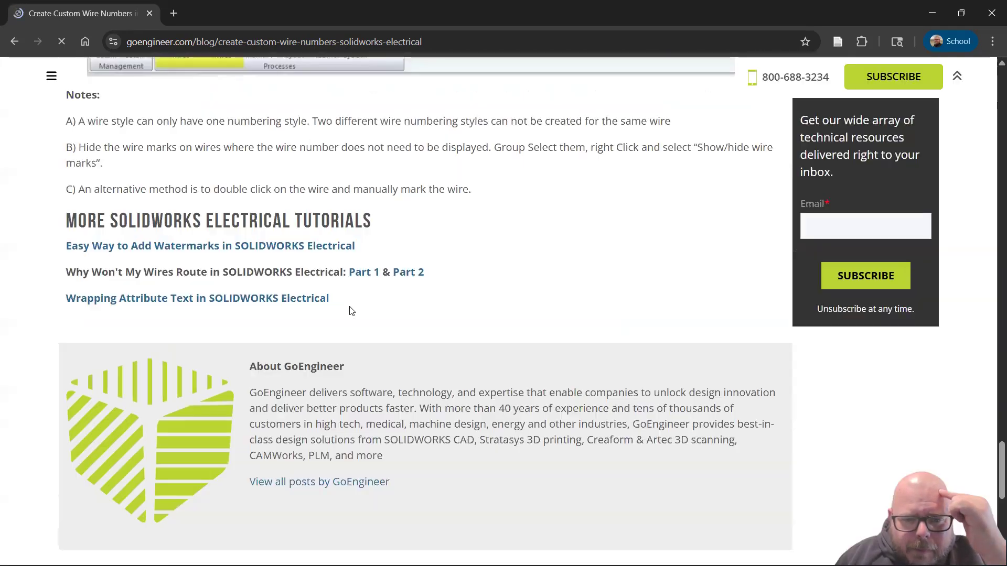
scroll(390, 342, "up", 5)
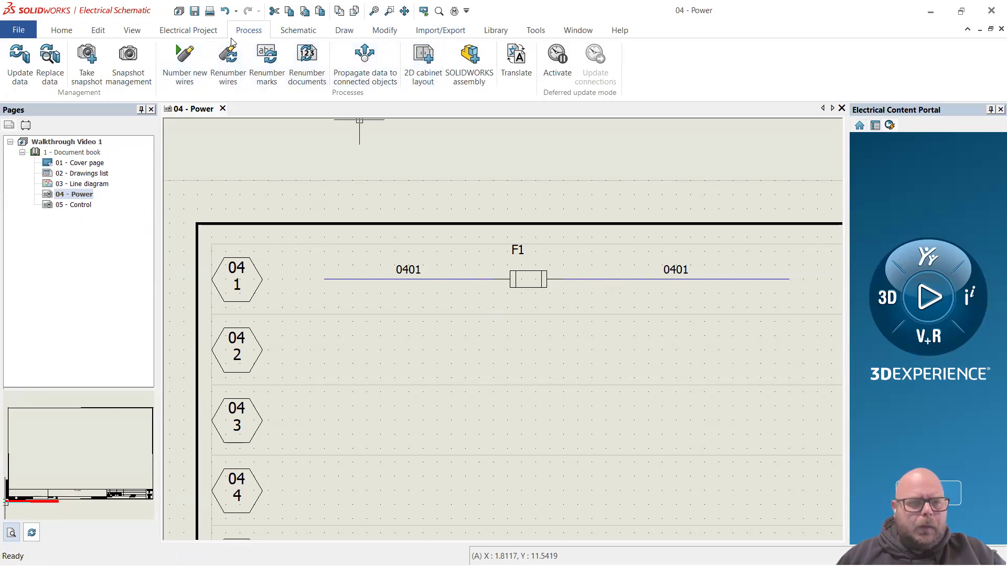
Open the equipotential formula of the = 24V DC wire style from the project's wire style configuration.
left_click(199, 32)
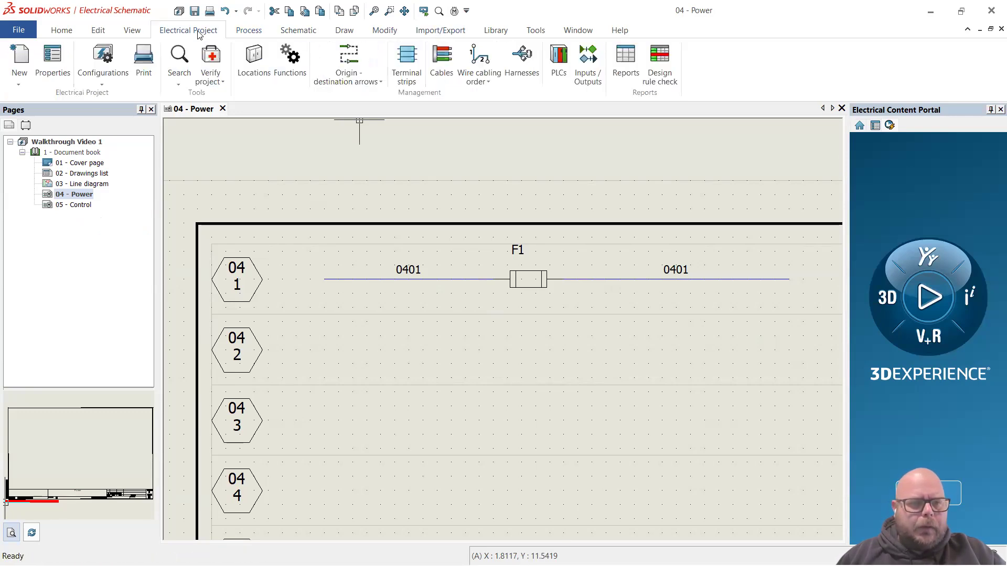
left_click(111, 84)
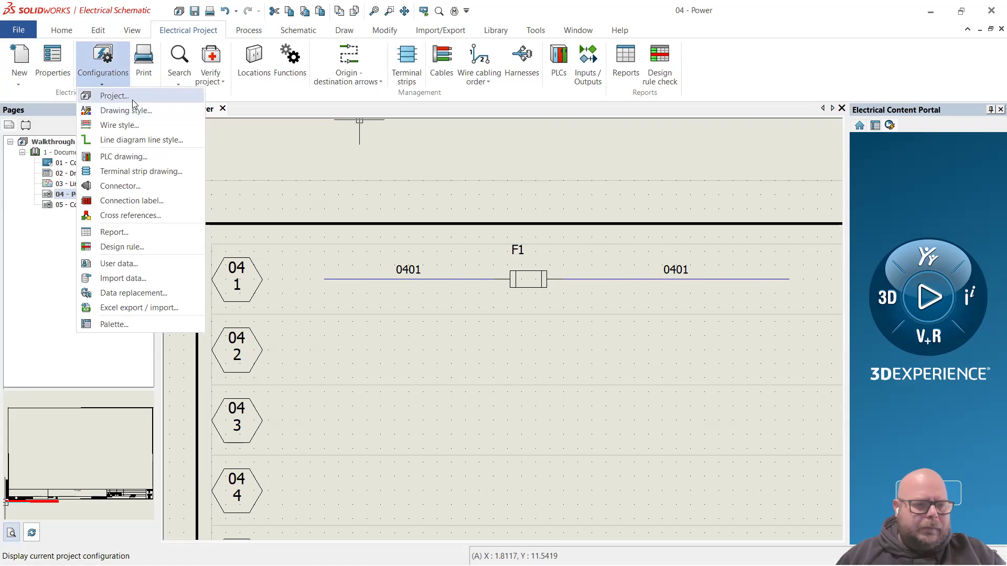
left_click(126, 125)
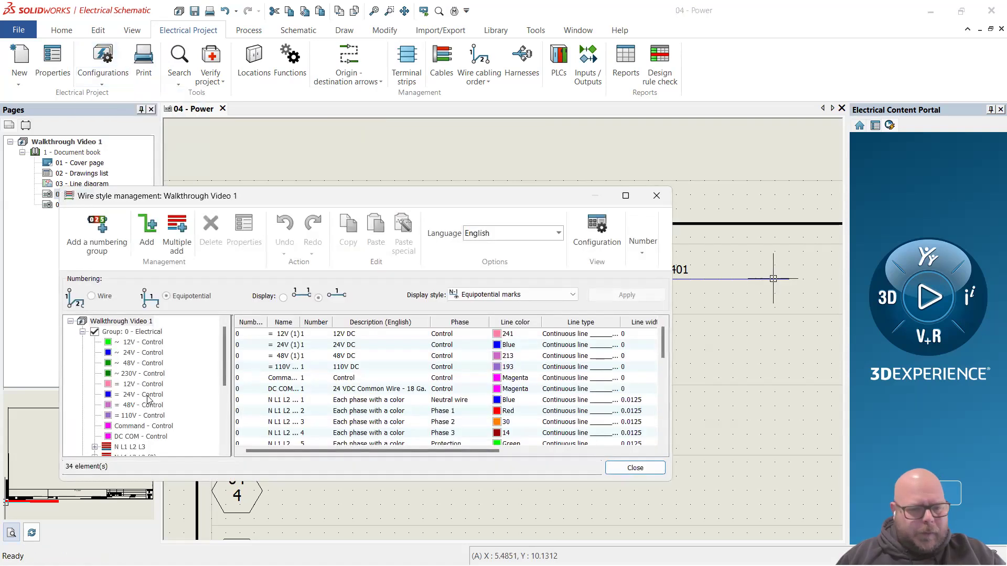
left_click(148, 395)
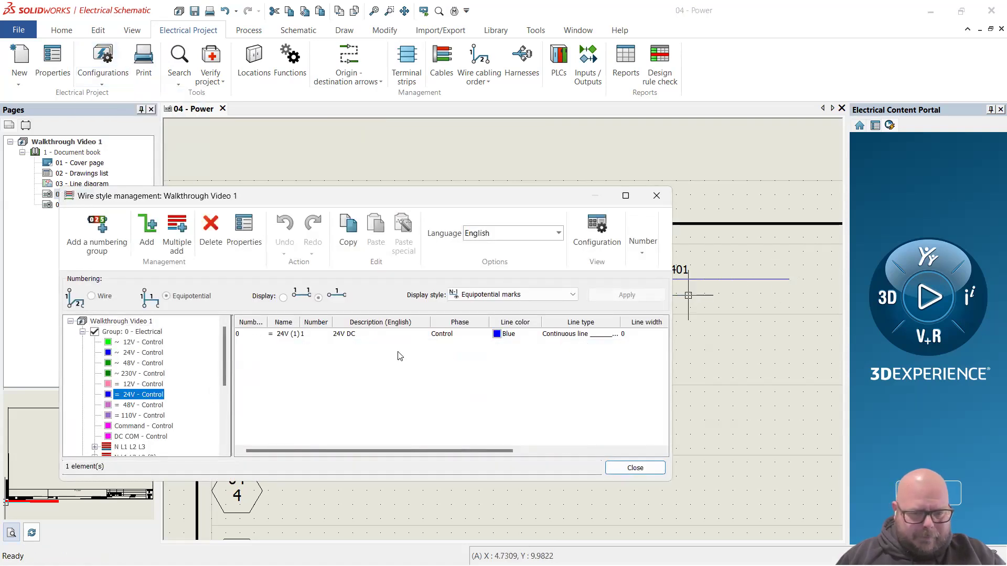
double_click(358, 334)
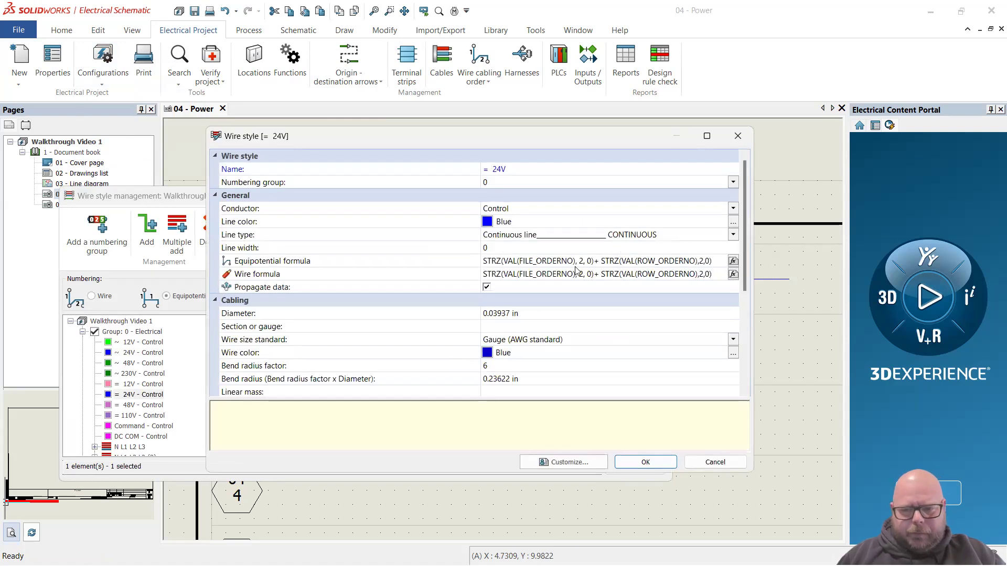
left_click(733, 260)
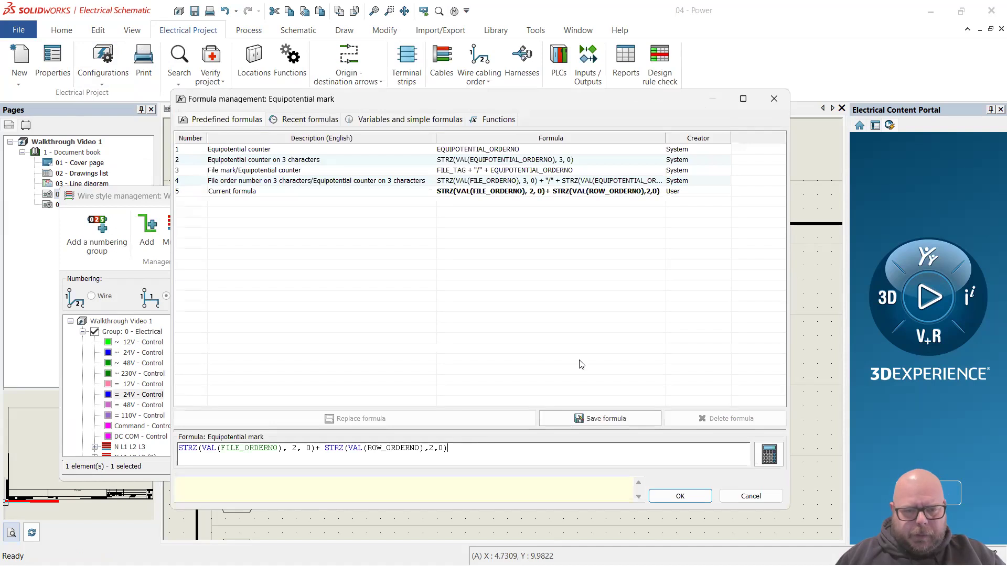
type("+")
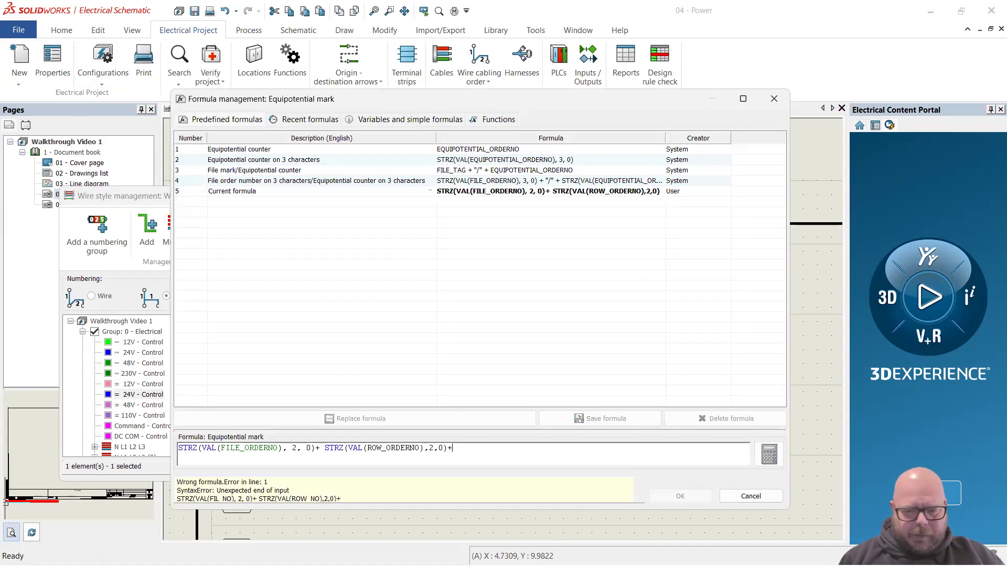
type("switch")
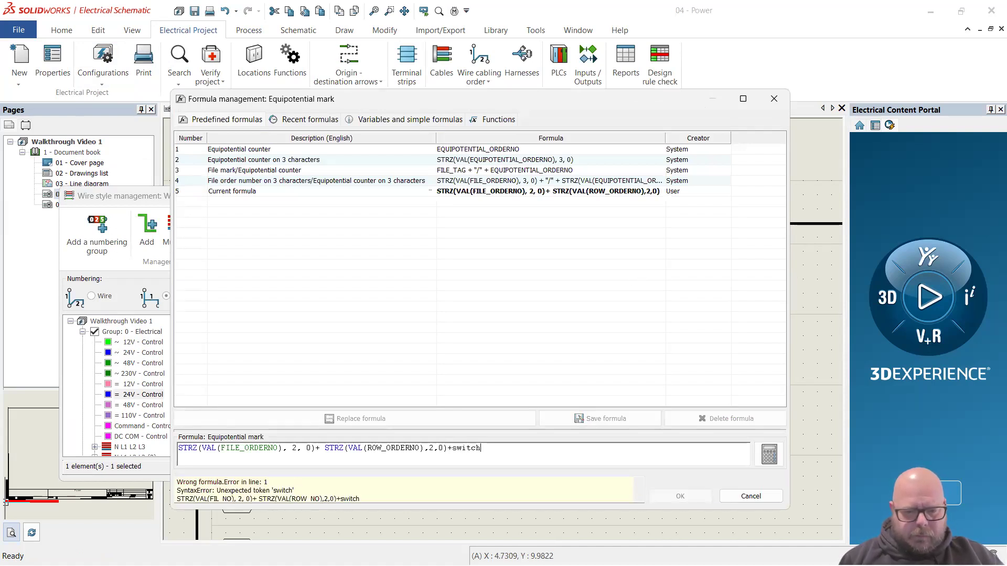
type("()")
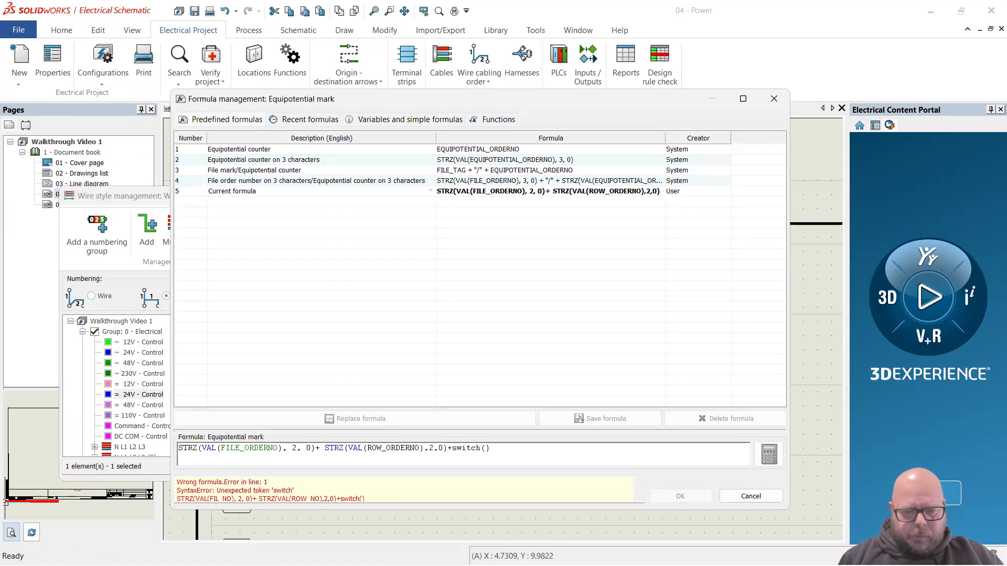
key("BackSpace")
key("BackSpace")
key("BackSpace")
key("BackSpace")
key("BackSpace")
key("BackSpace")
key("BackSpace")
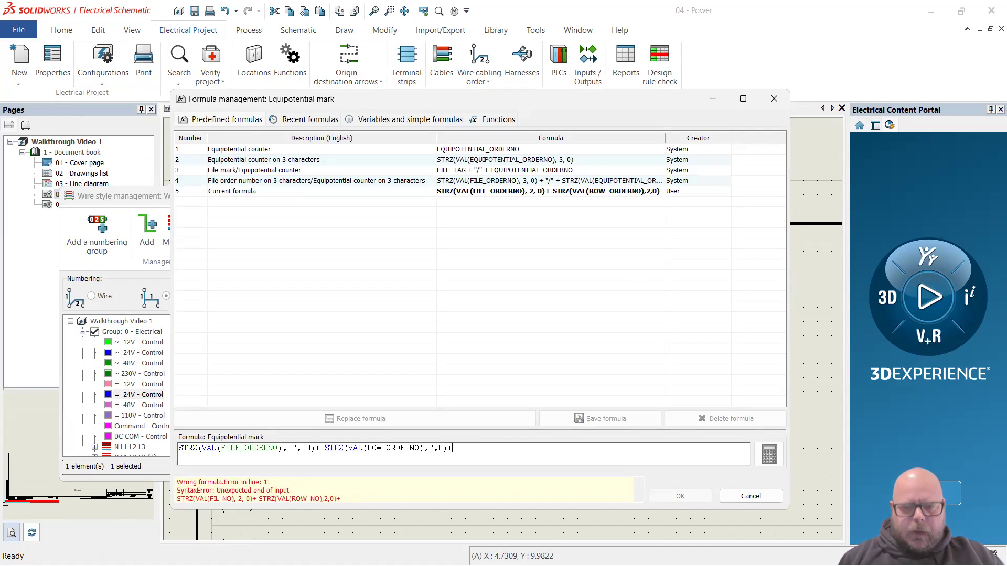
Look through the text and various functions and append the SWITCH function to the equipotential mark formula.
left_click(498, 120)
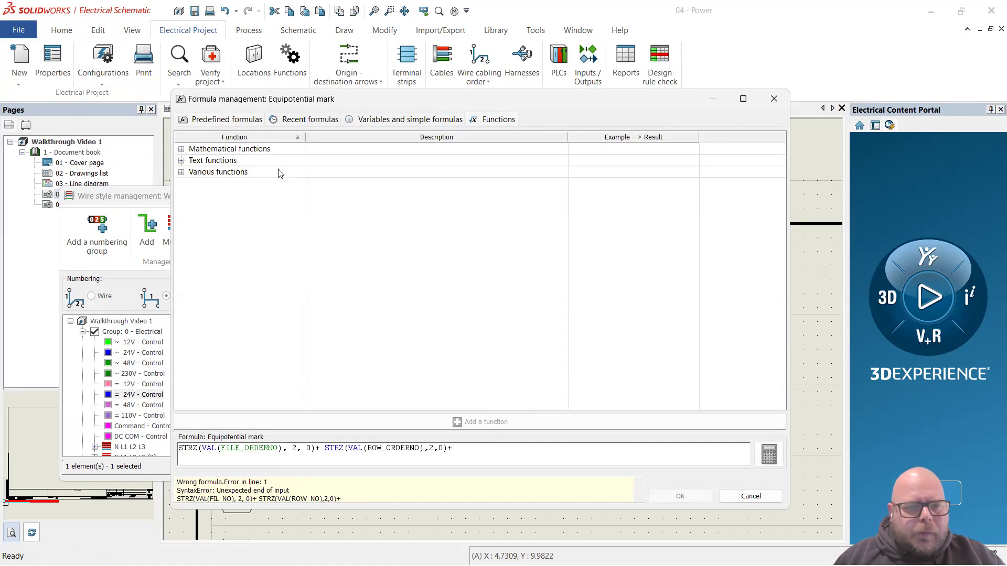
left_click(181, 160)
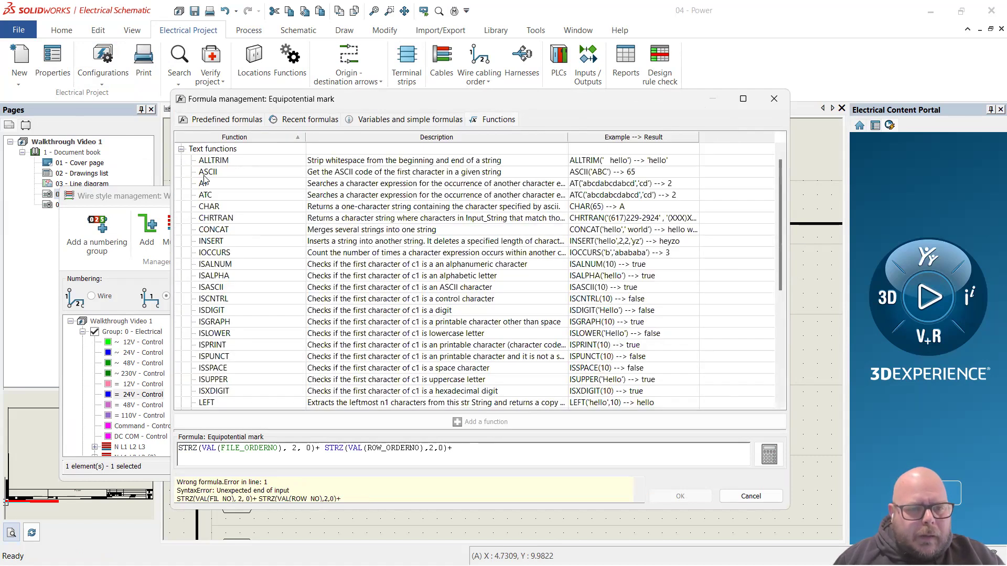
scroll(204, 183, "down", 6)
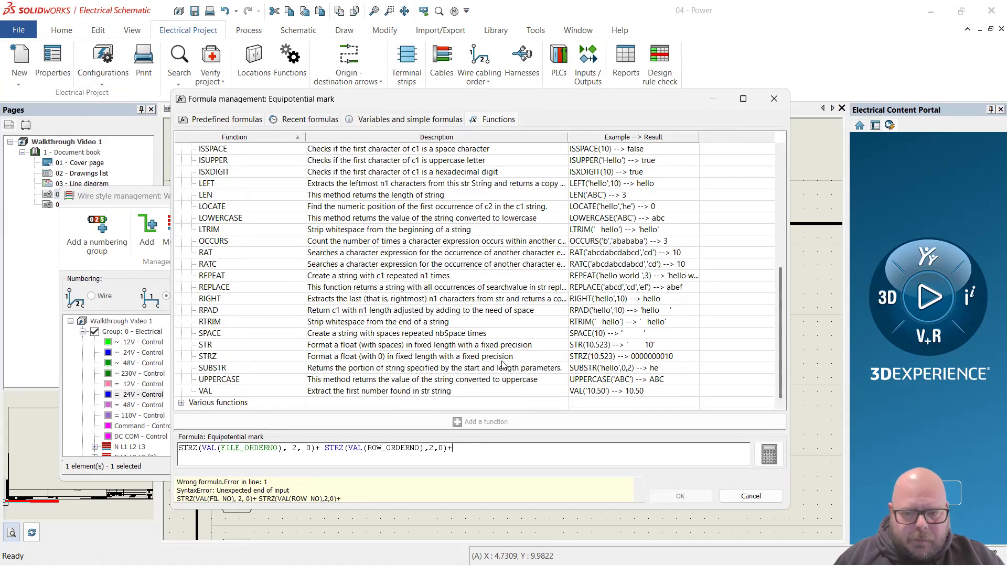
left_click(181, 403)
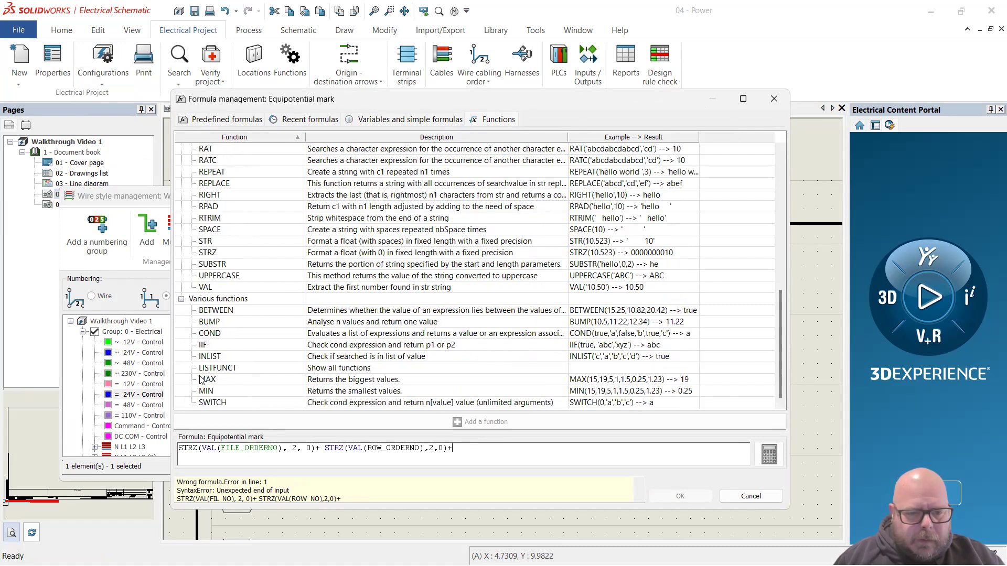
left_click(248, 403)
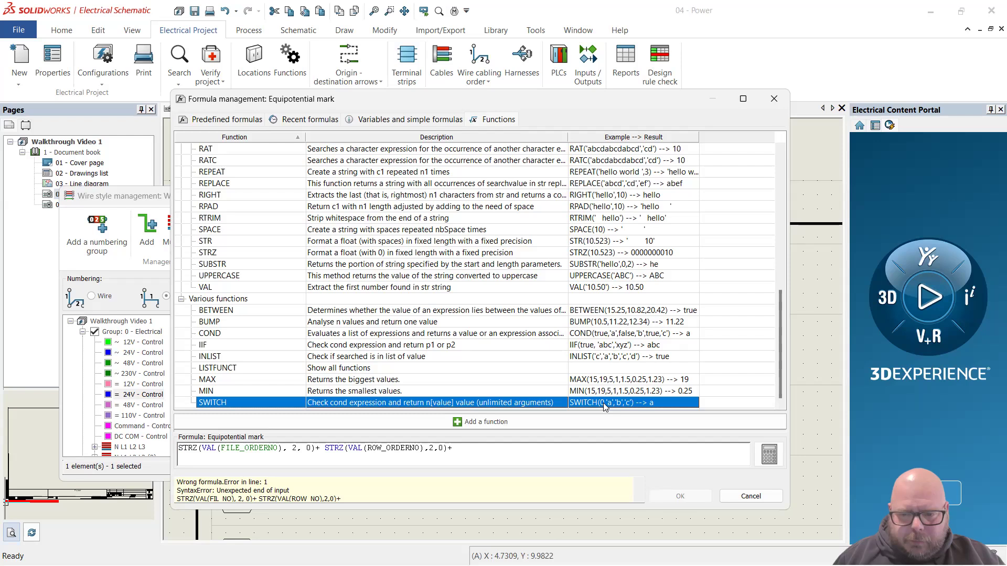
double_click(277, 401)
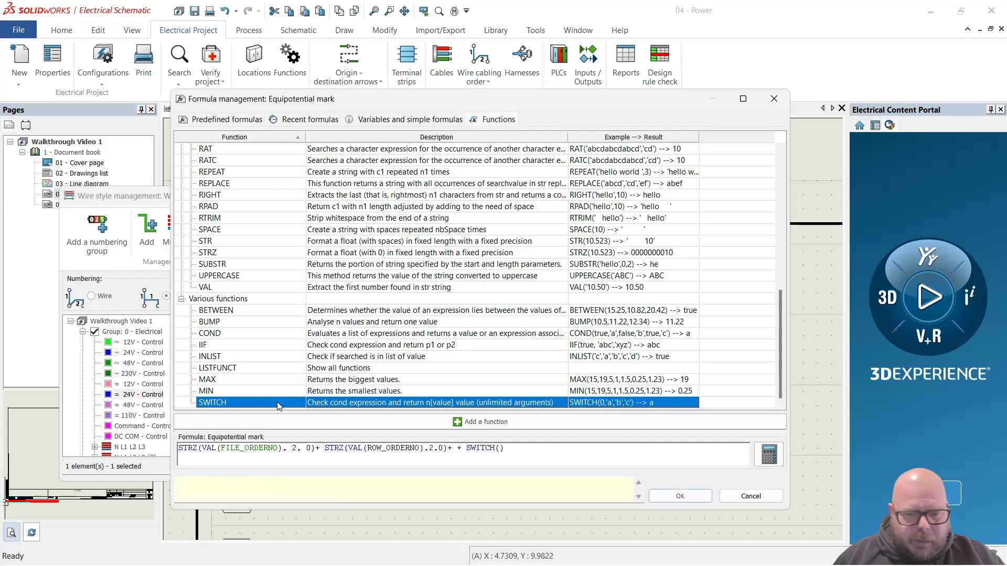
Remove the duplicate plus sign before SWITCH() in the equipotential mark formula.
left_click(487, 463)
key("Left")
key("Left")
key("Left")
key("Left")
key("Left")
key("Left")
key("Left")
key("BackSpace")
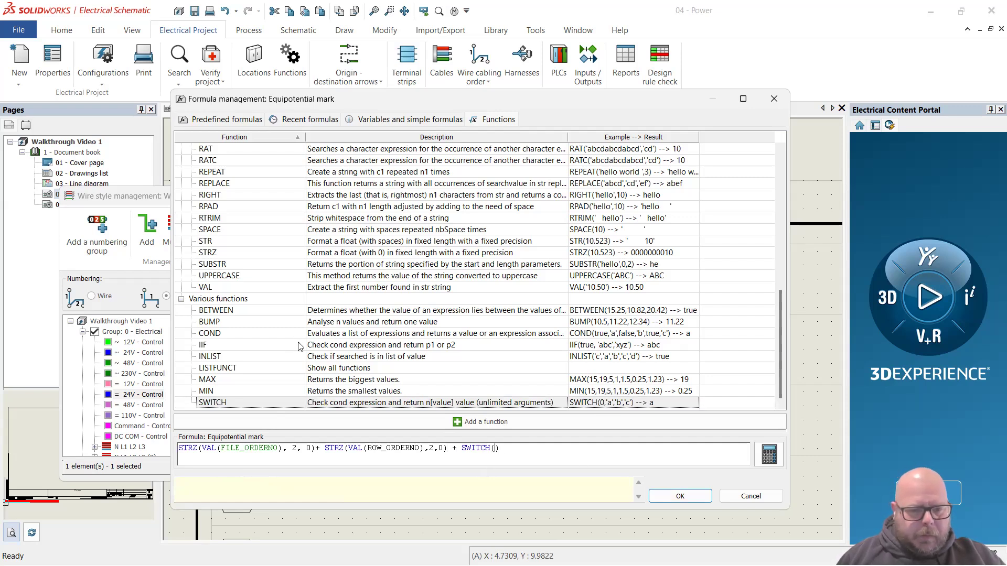
Nest an empty VAL() function inside the SWITCH() parentheses of the equipotential mark formula.
type("VAL")
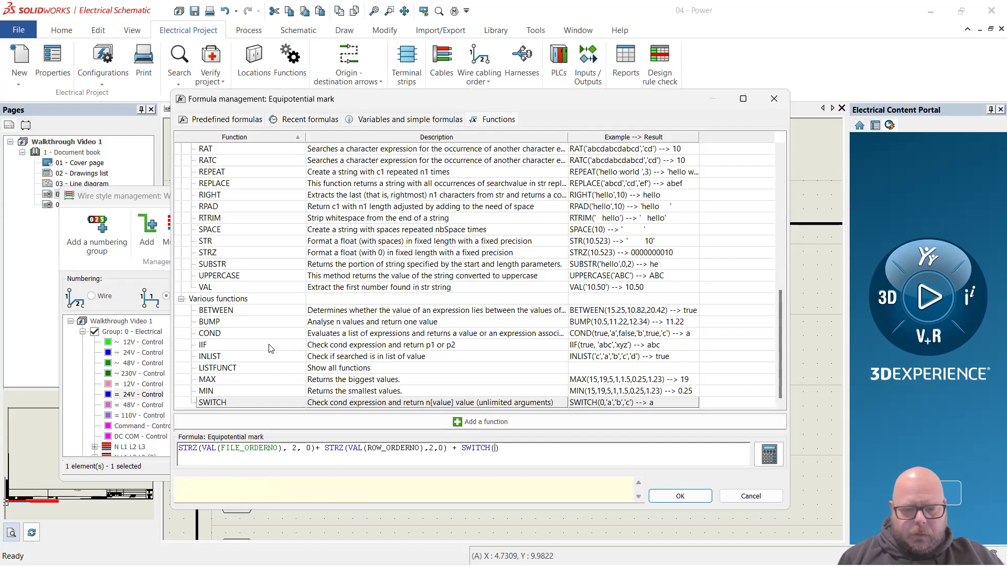
key("BackSpace")
key("BackSpace")
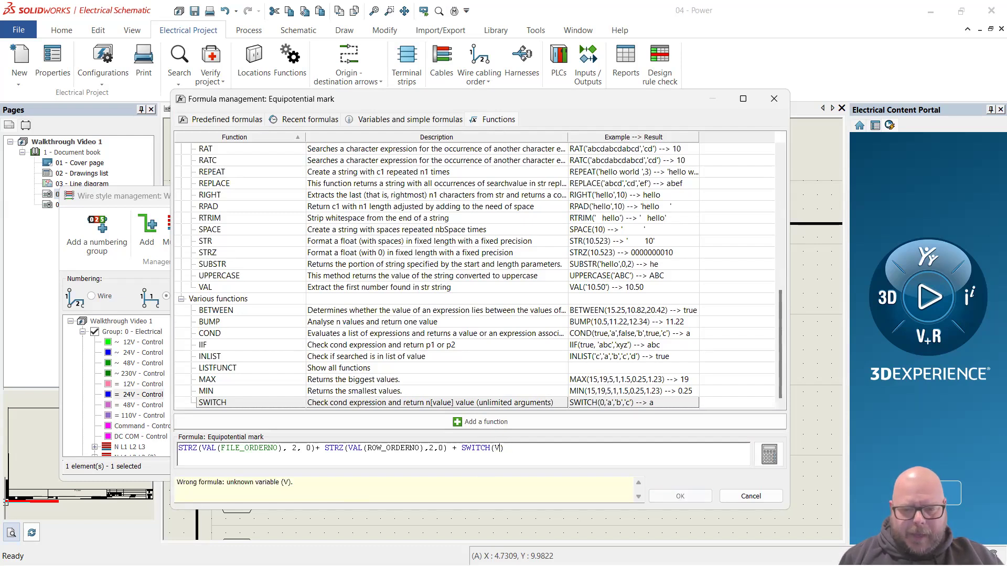
key("BackSpace")
type("VAL")
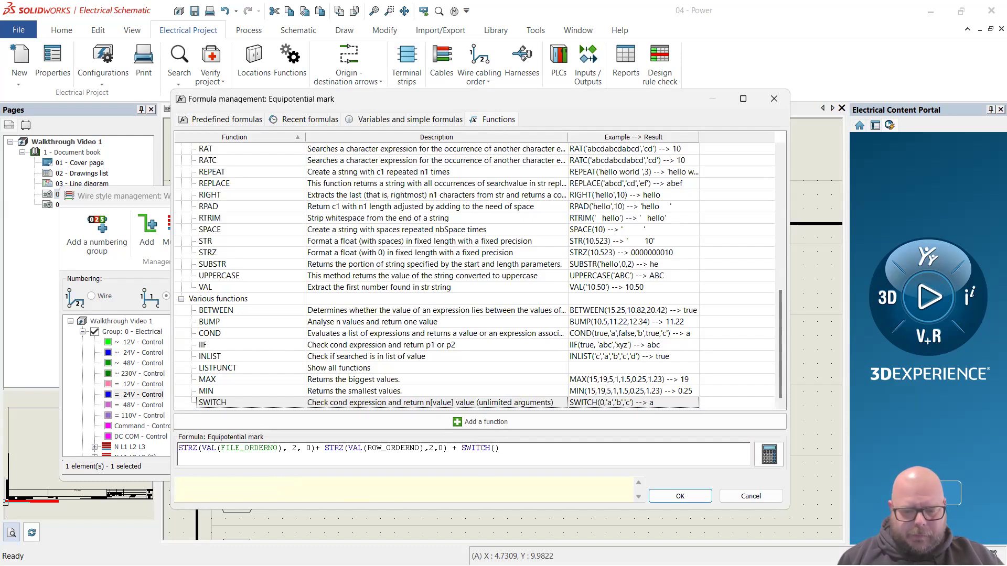
type("(")
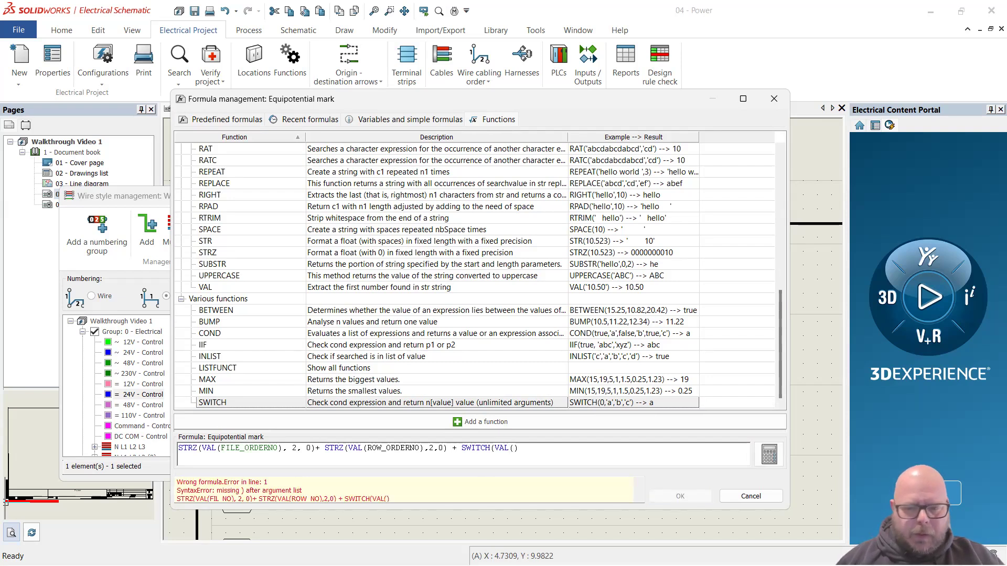
type(")")
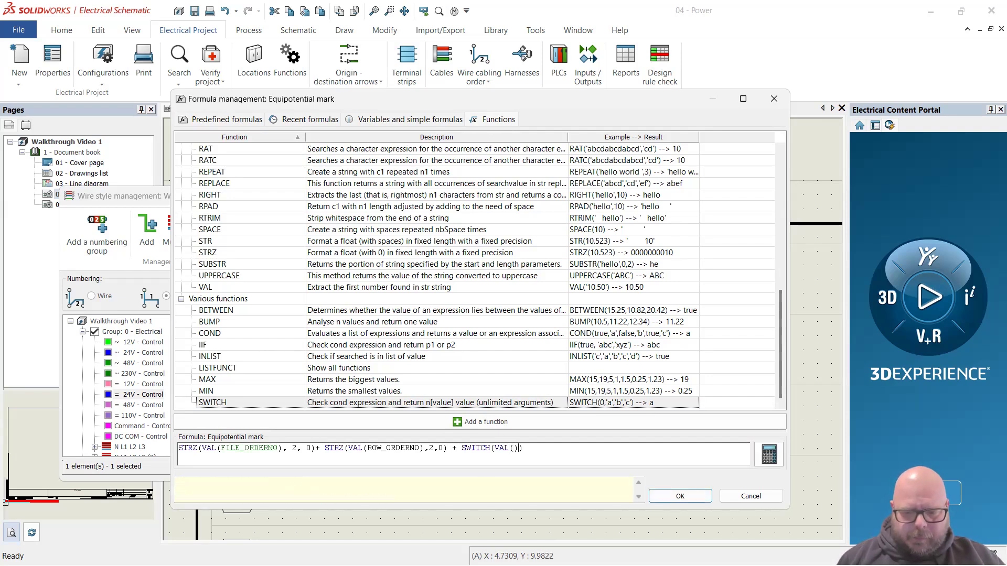
Insert the EQUIPOTENTIAL_ORDERNO variable inside the VAL() parentheses of the SWITCH function.
scroll(307, 188, "up", 4)
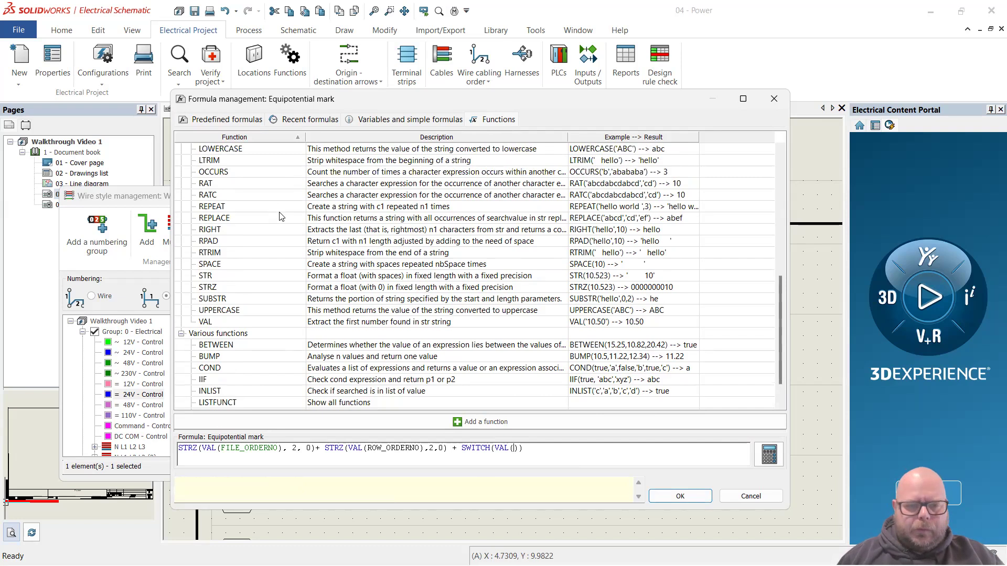
scroll(310, 215, "up", 6)
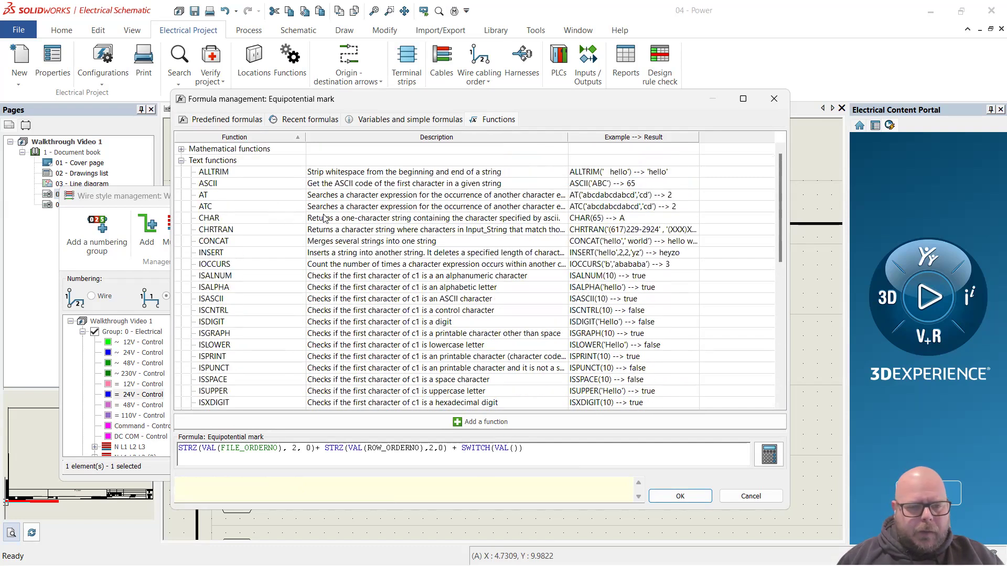
left_click(397, 123)
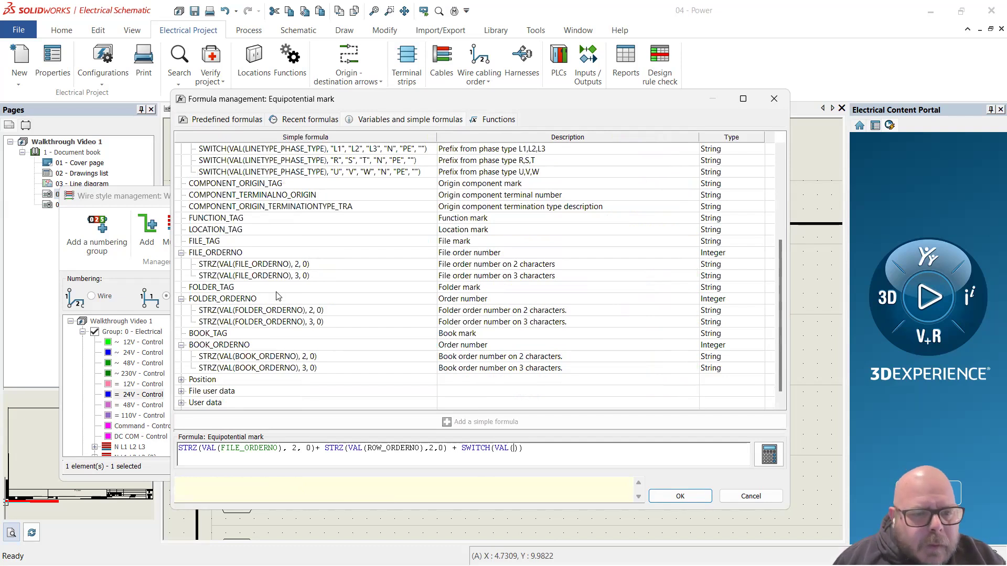
scroll(303, 289, "up", 4)
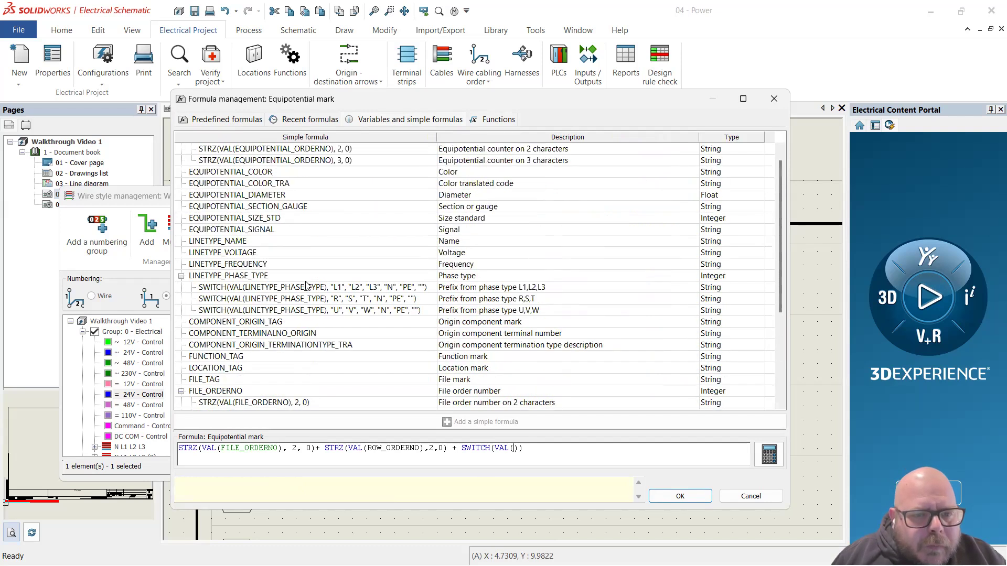
scroll(254, 153, "up", 1)
left_click(327, 162)
left_click(327, 171)
left_click(285, 157)
double_click(263, 149)
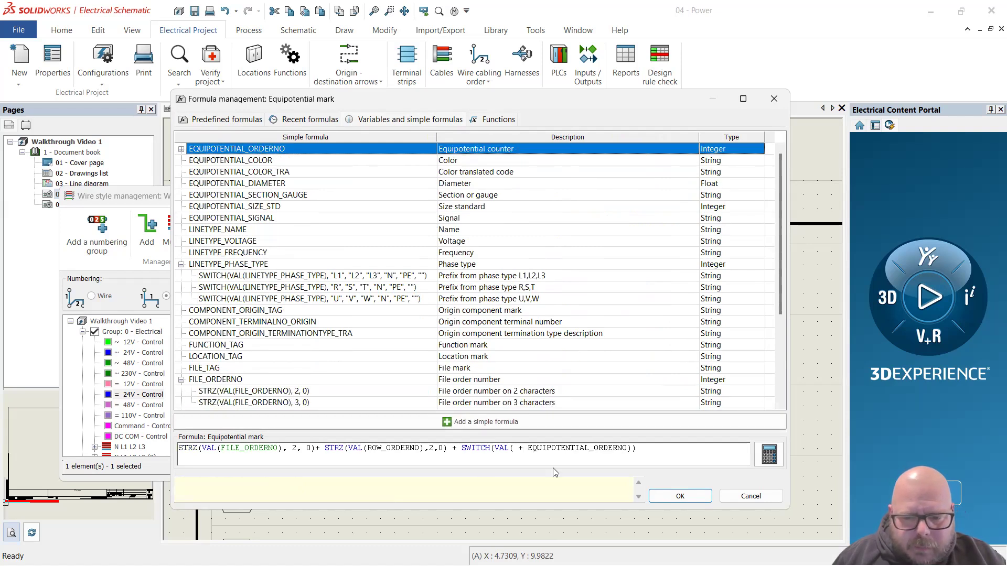
Remove the extra plus sign and spaces in front of EQUIPOTENTIAL_ORDERNO in the formula.
left_click(527, 448)
key("BackSpace")
key("BackSpace")
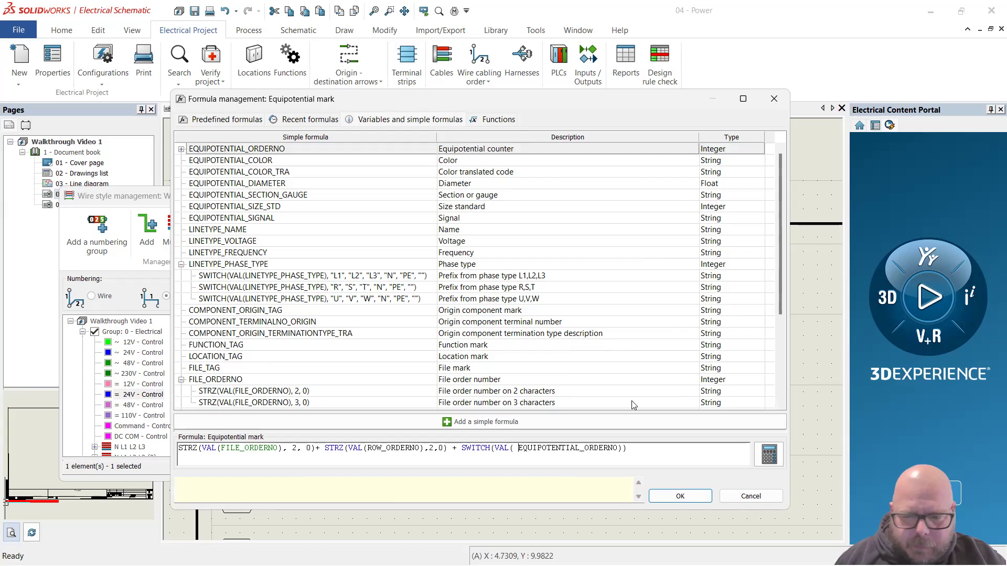
key("BackSpace")
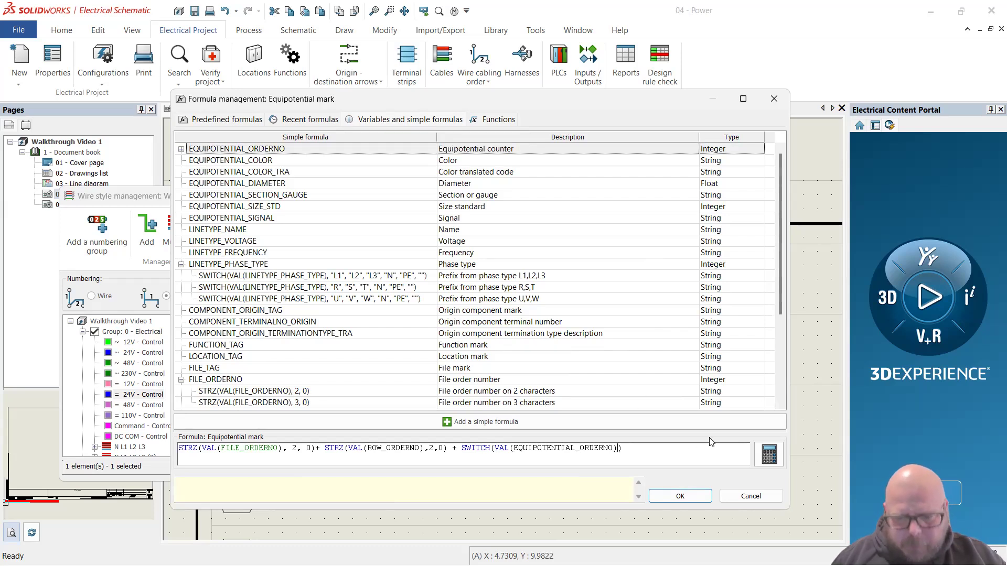
Add "A" and "B" as the SWITCH function's result values, save the wire style and close the wire style manager.
type(",\"A\",\"B\"")
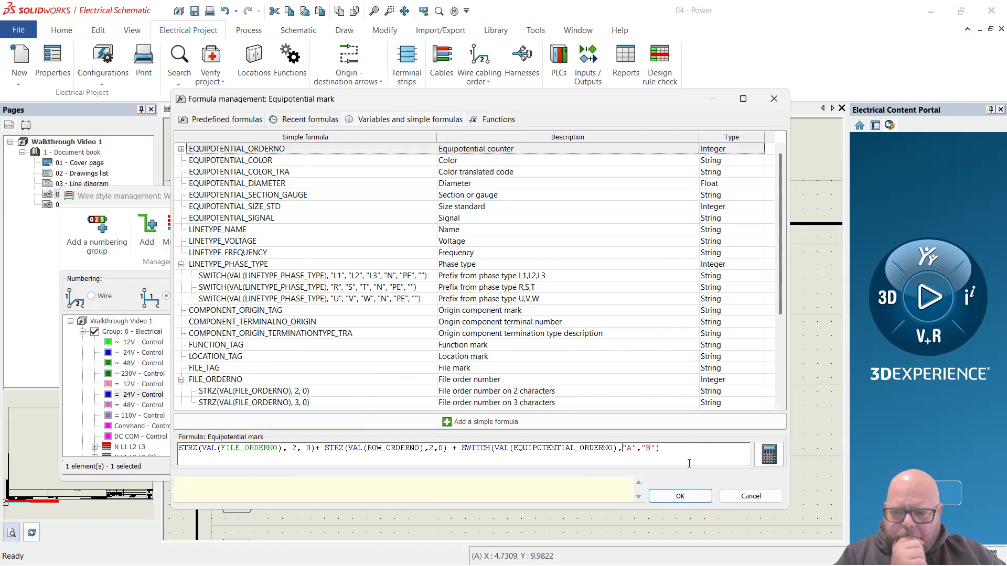
left_click(676, 495)
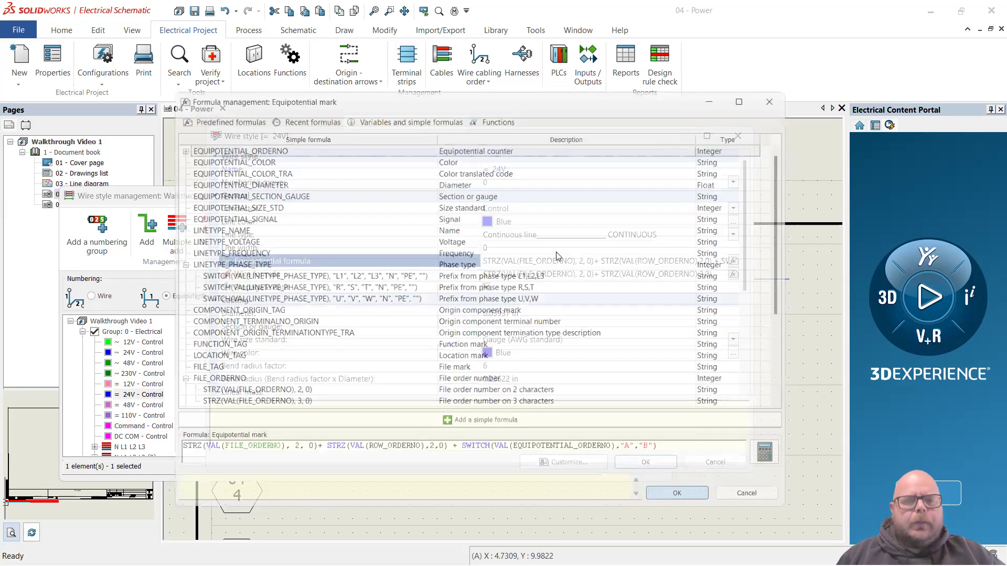
left_click(643, 462)
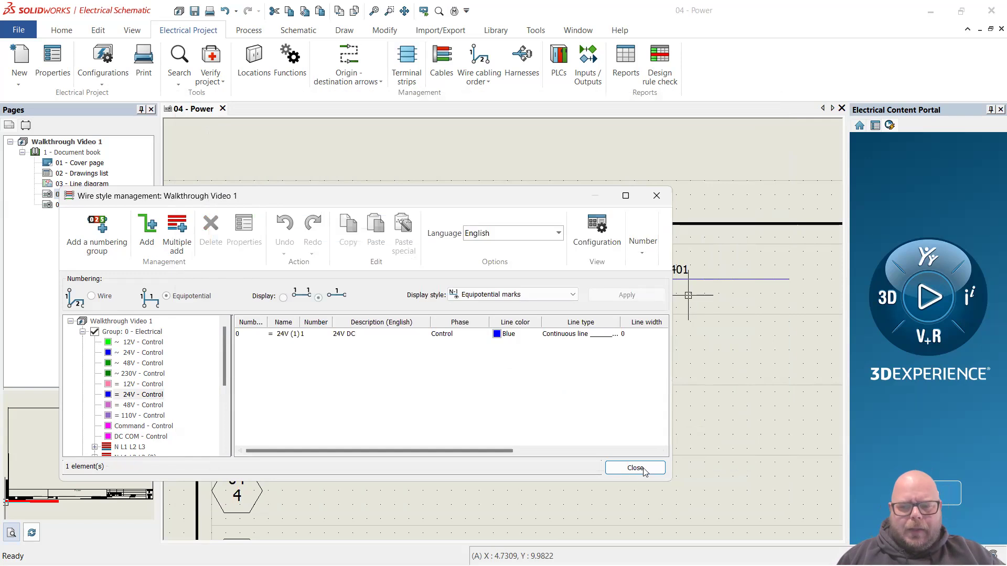
left_click(655, 198)
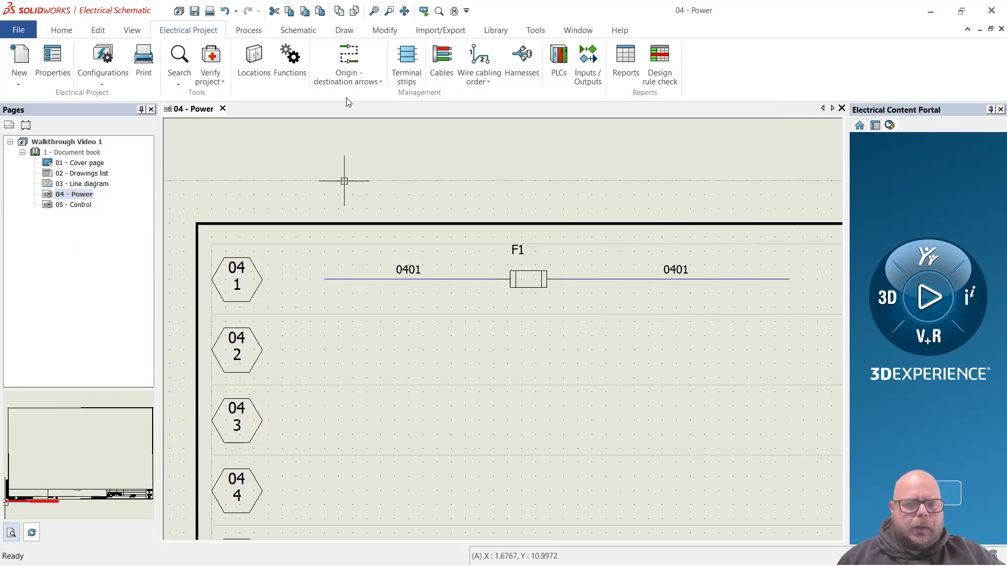
Renumber the wires of the whole project, numbering new wires and recalculating existing wire marks.
left_click(234, 30)
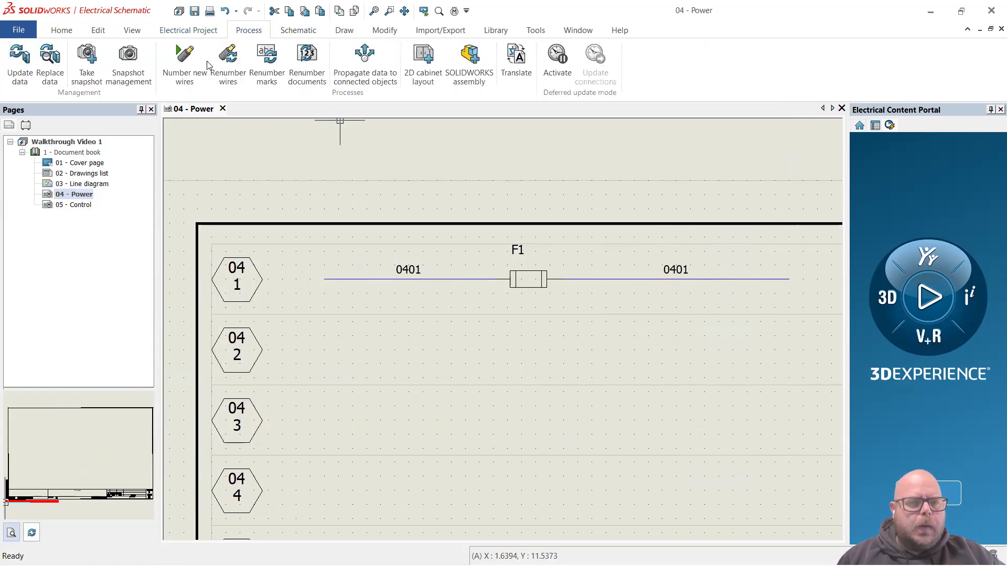
left_click(222, 83)
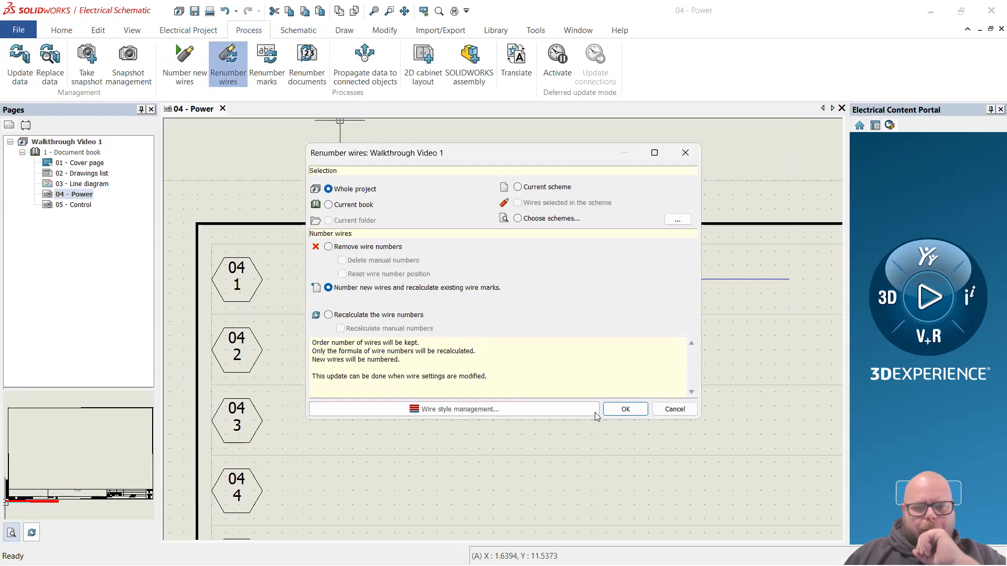
left_click(624, 408)
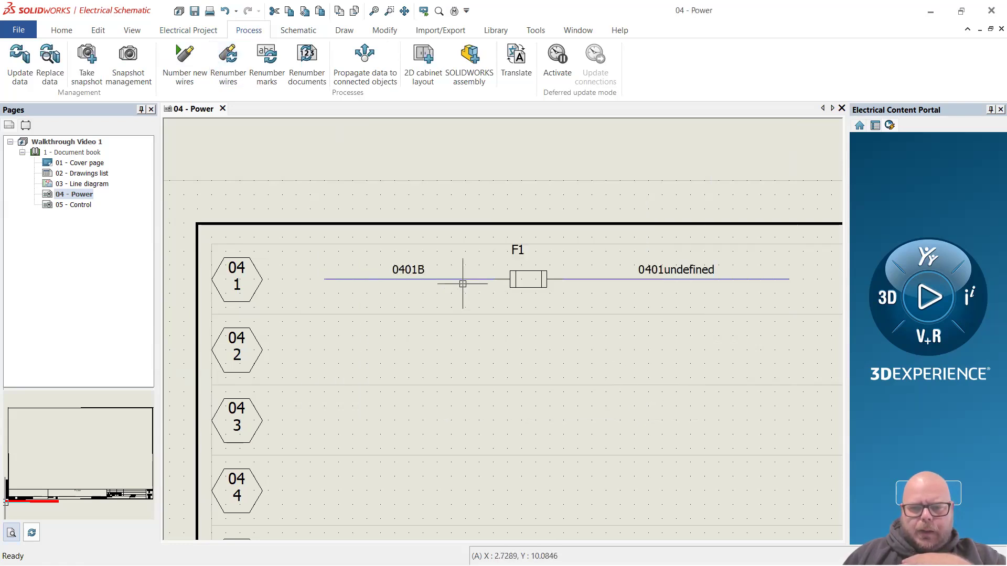
Delete fuse F1 and the wires on both sides of it from the 04 - Power drawing.
scroll(462, 284, "down", 5)
scroll(406, 300, "up", 3)
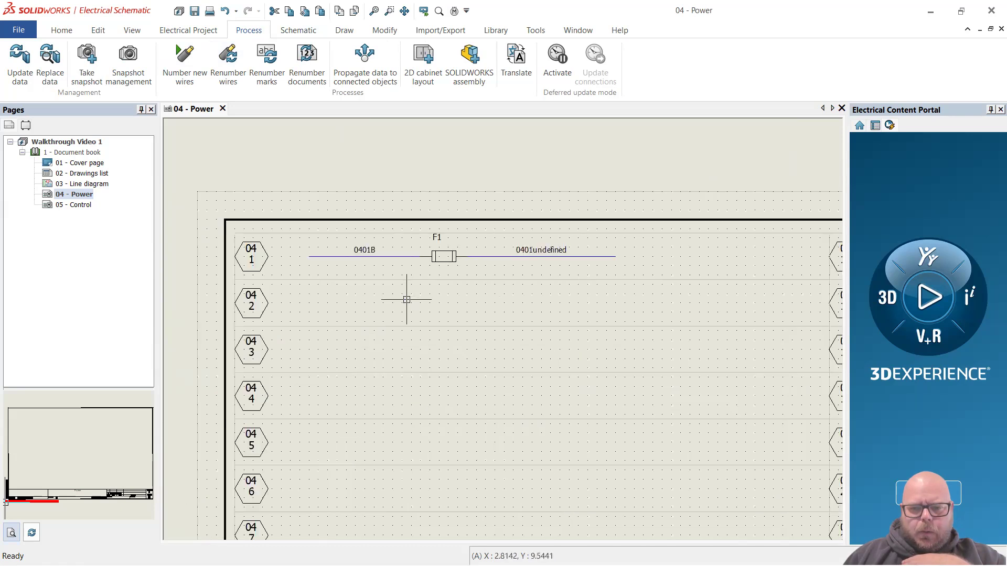
scroll(406, 299, "up", 1)
left_click(719, 309)
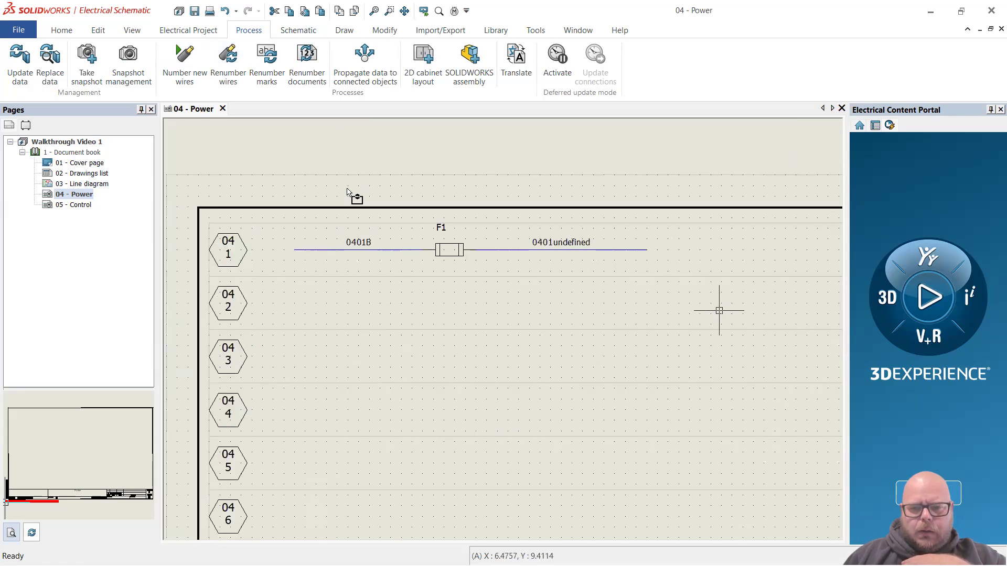
left_click(290, 179)
key("Delete")
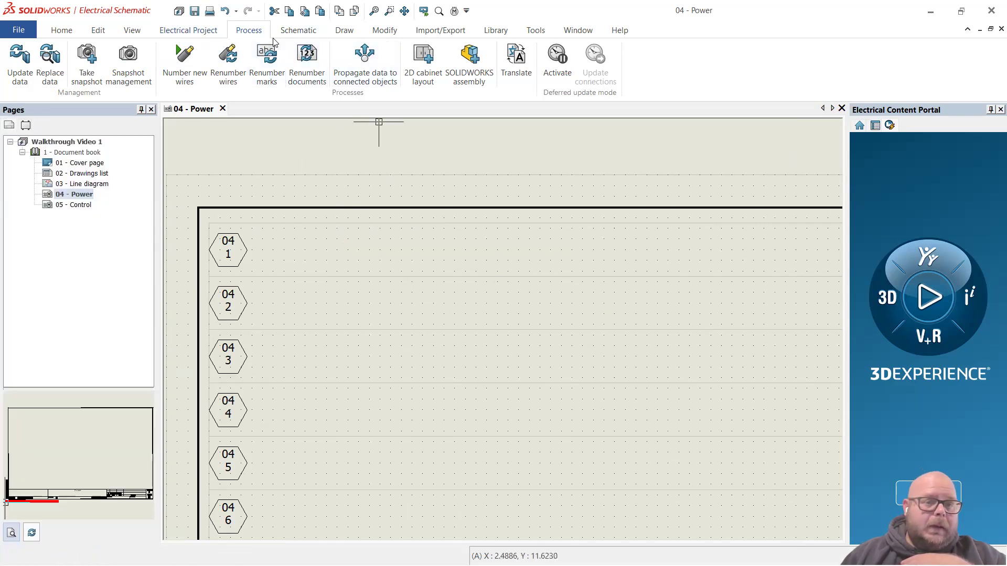
Reopen the equipotential formula of the = 24V DC wire style from the project's wire style configuration.
left_click(185, 32)
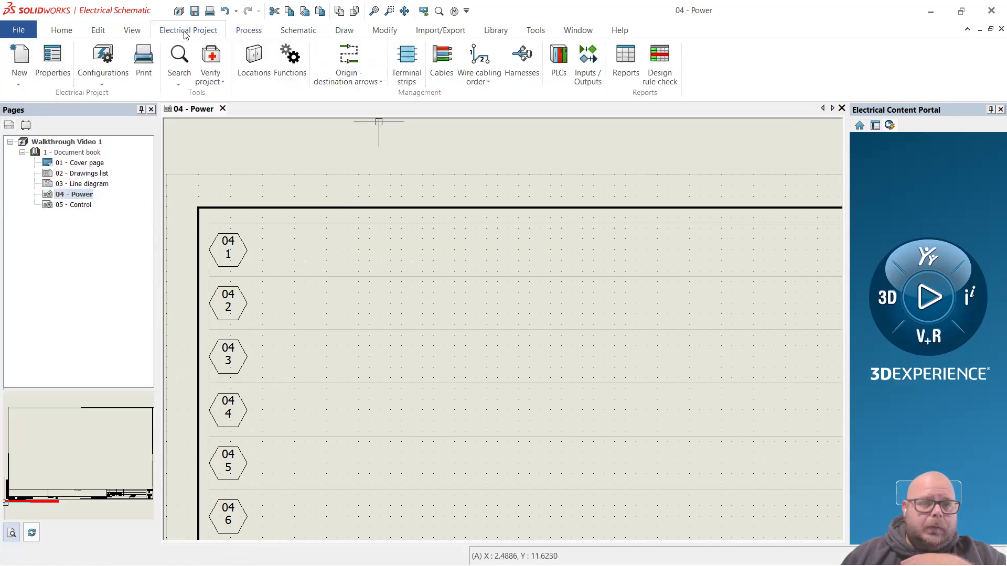
left_click(114, 80)
left_click(137, 127)
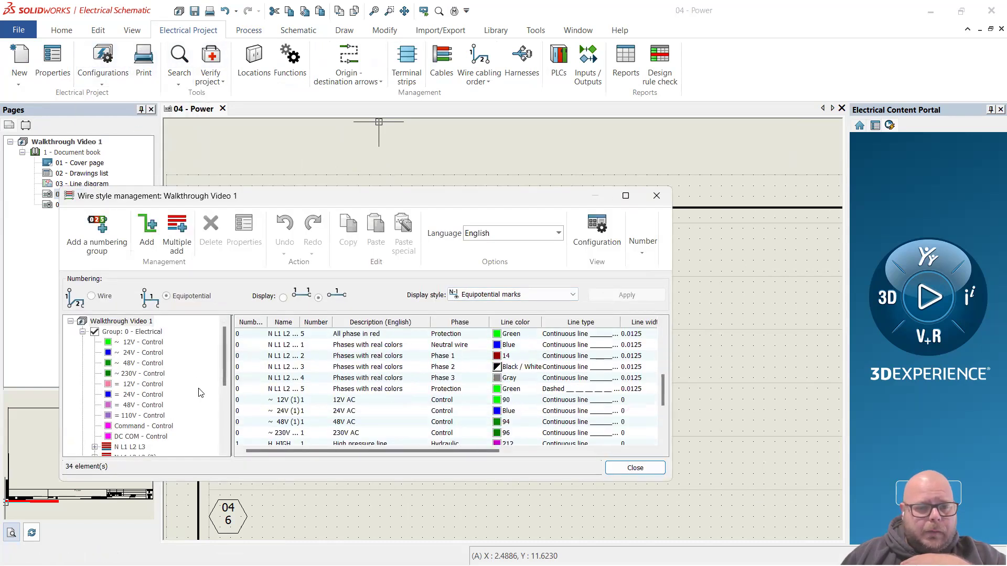
left_click(139, 395)
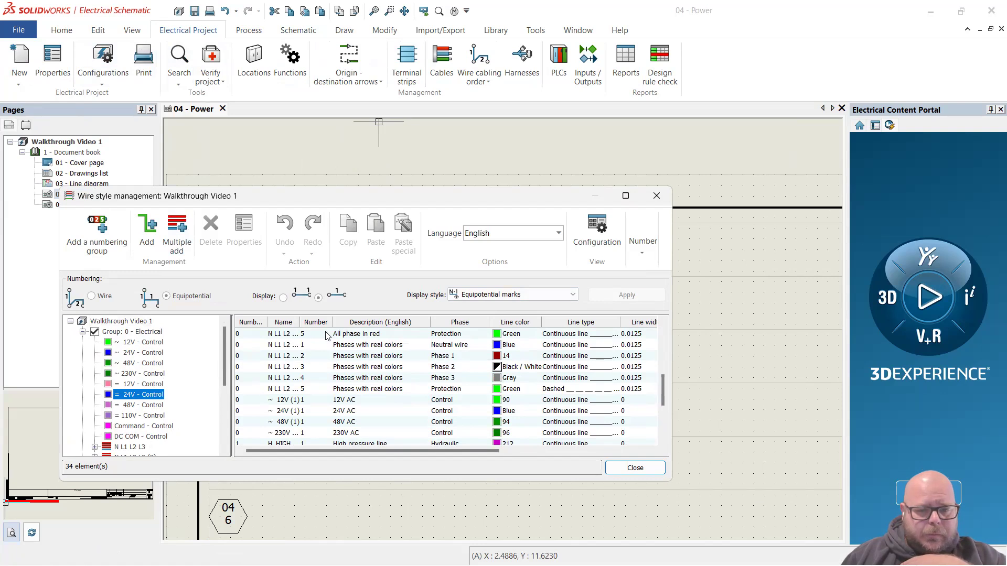
double_click(361, 338)
scroll(445, 296, "down", 3)
scroll(526, 298, "up", 5)
left_click(732, 262)
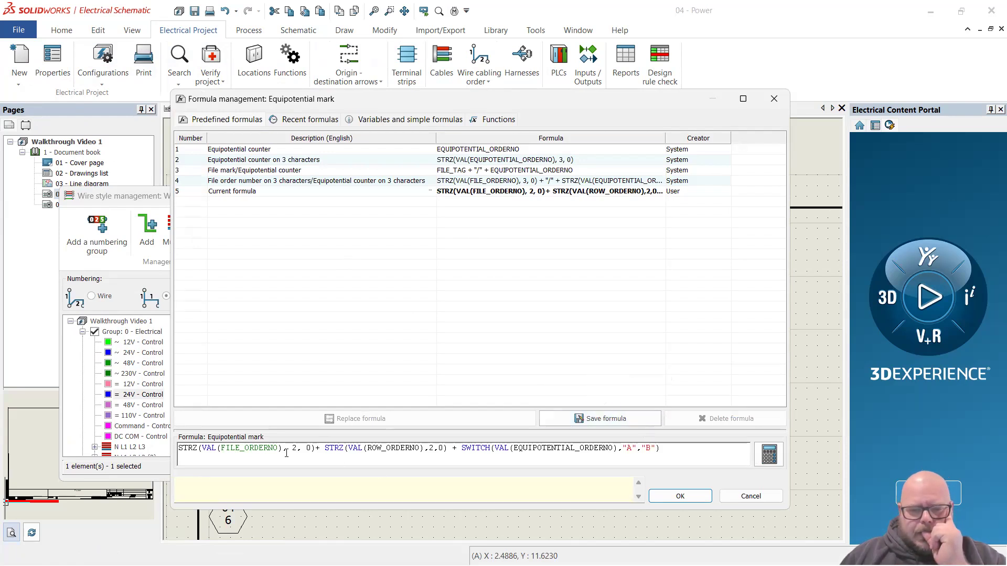
Review the SWITCH part of the formula against the article's Formula Manager example in the browser, and close the formula and wire style dialogs.
left_click(449, 449)
key("shift+Home")
left_click_drag(463, 449, 664, 450)
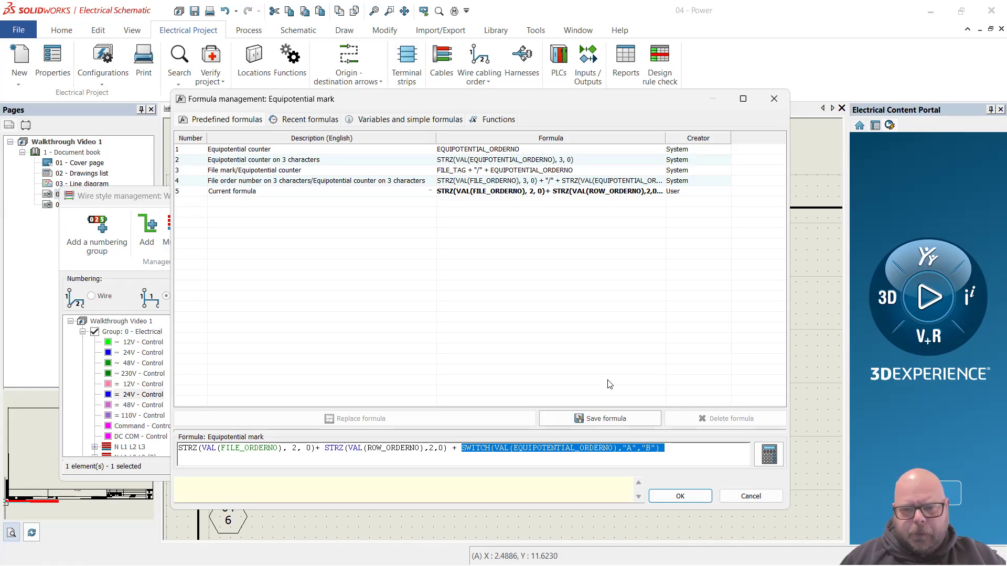
key("alt+Tab")
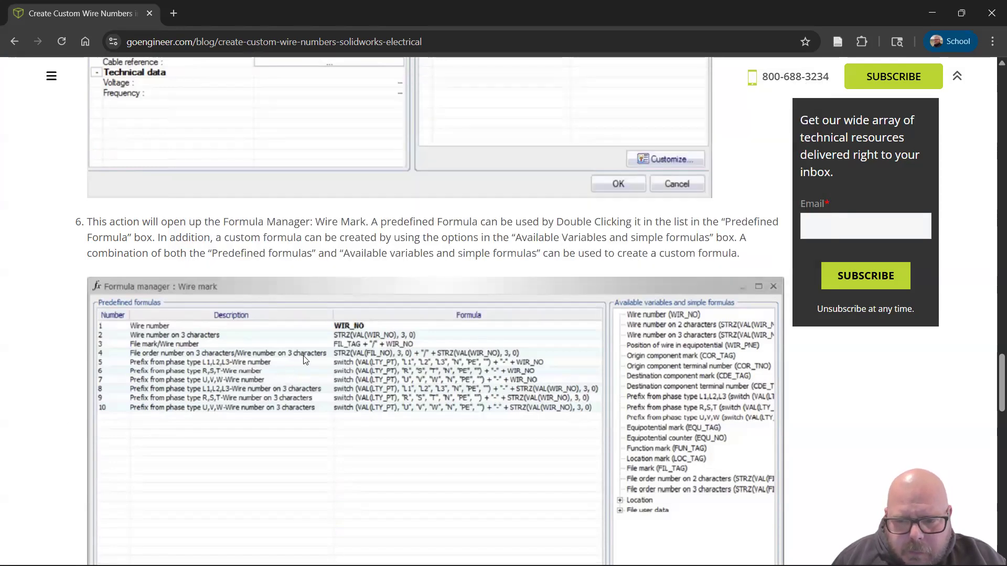
scroll(305, 360, "down", 1)
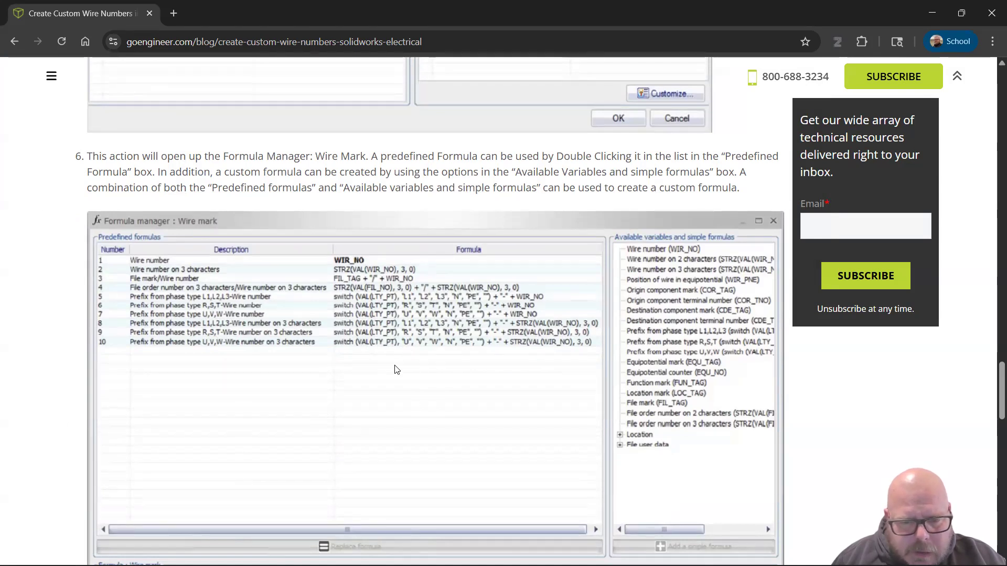
key("alt+Tab")
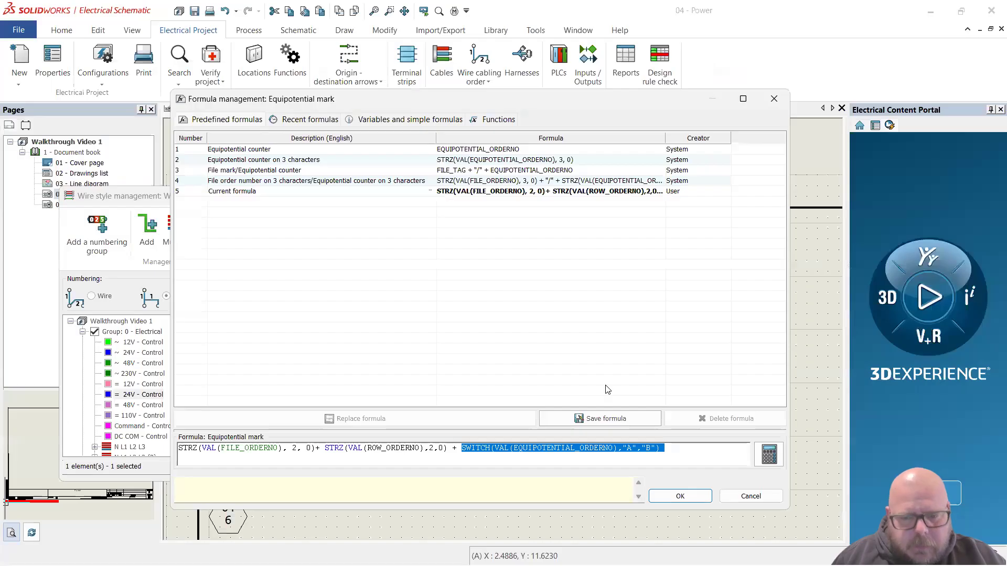
left_click(680, 496)
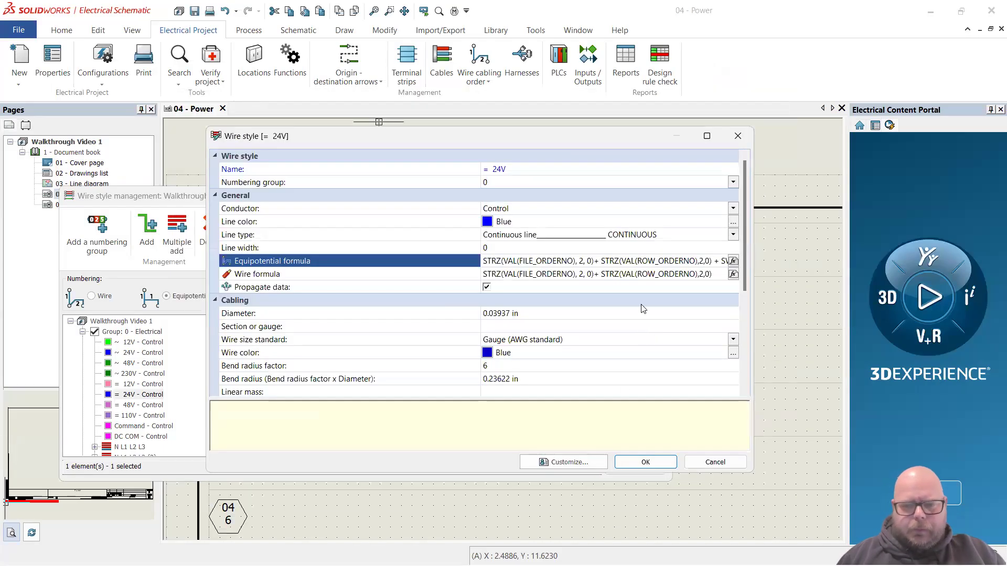
left_click(645, 461)
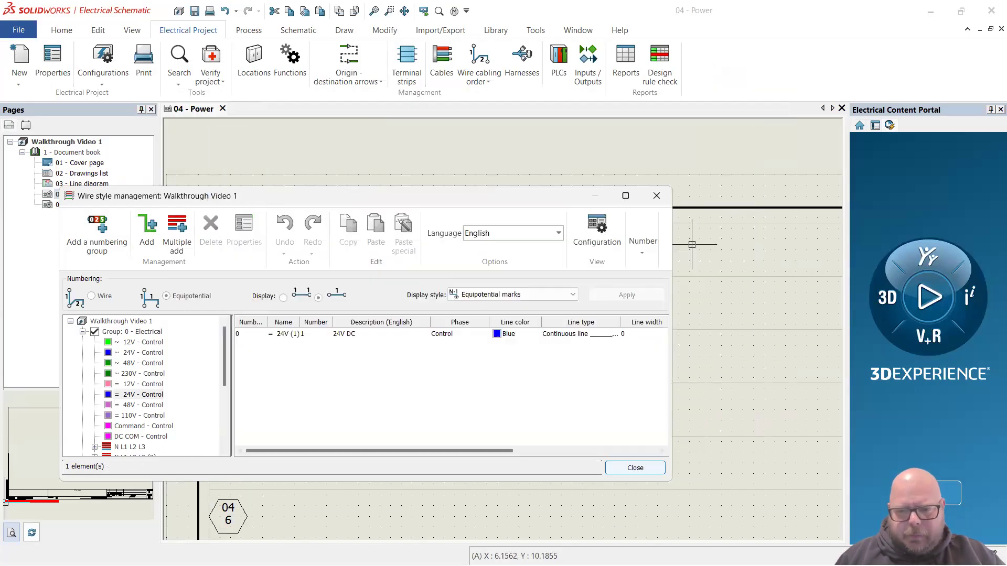
left_click(656, 196)
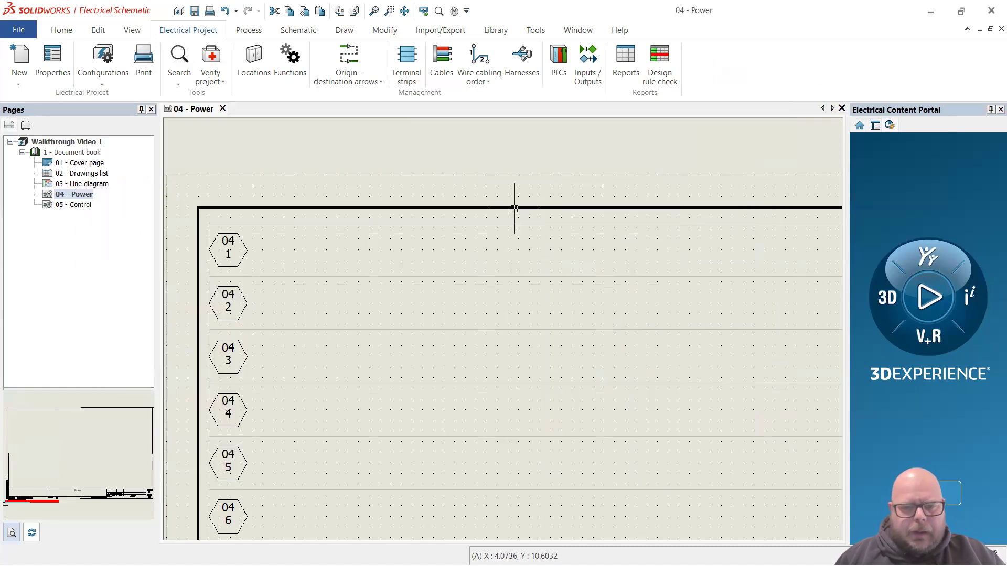
Insert the fuse symbol in row 3 of the 04 - Power drawing and accept its properties.
left_click(298, 31)
left_click(121, 63)
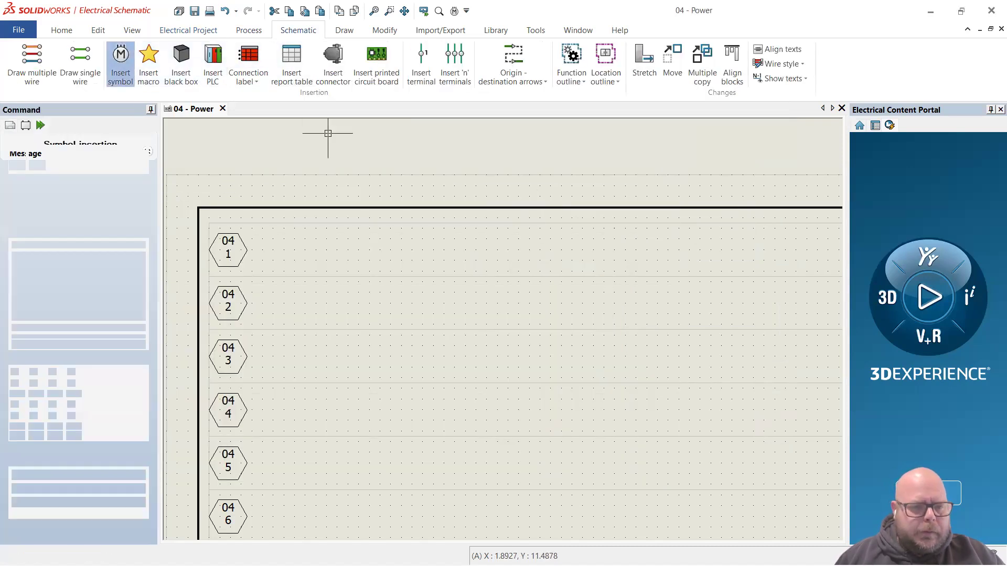
left_click(539, 343)
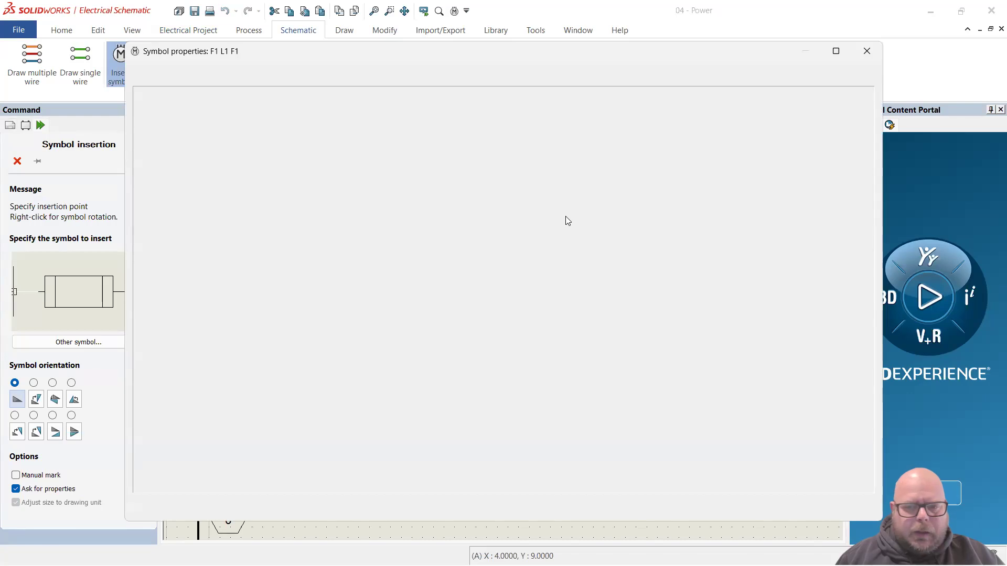
left_click(768, 506)
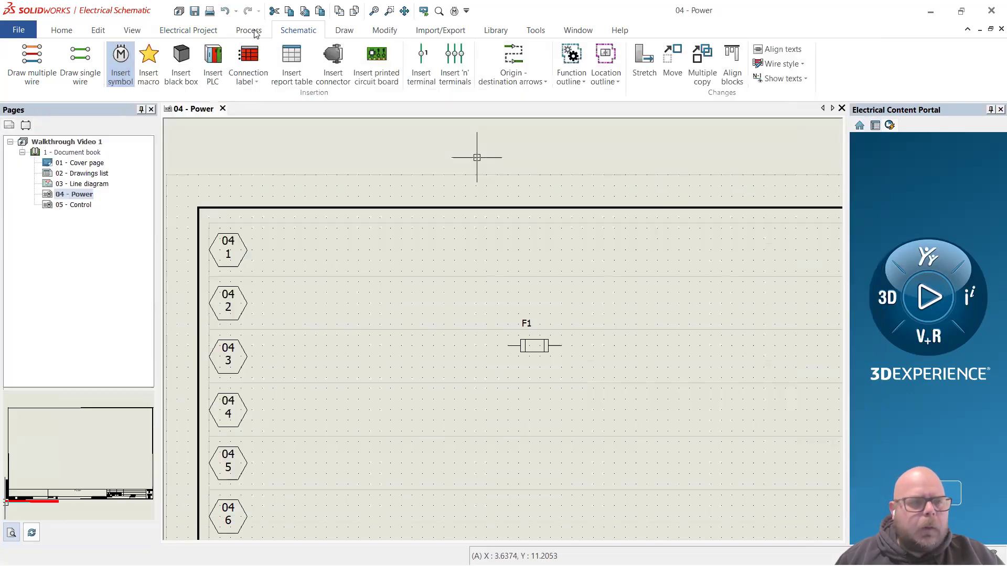
Draw a single horizontal = 24V - 24V DC wire from each side of fuse F1.
left_click(80, 63)
left_click(507, 345)
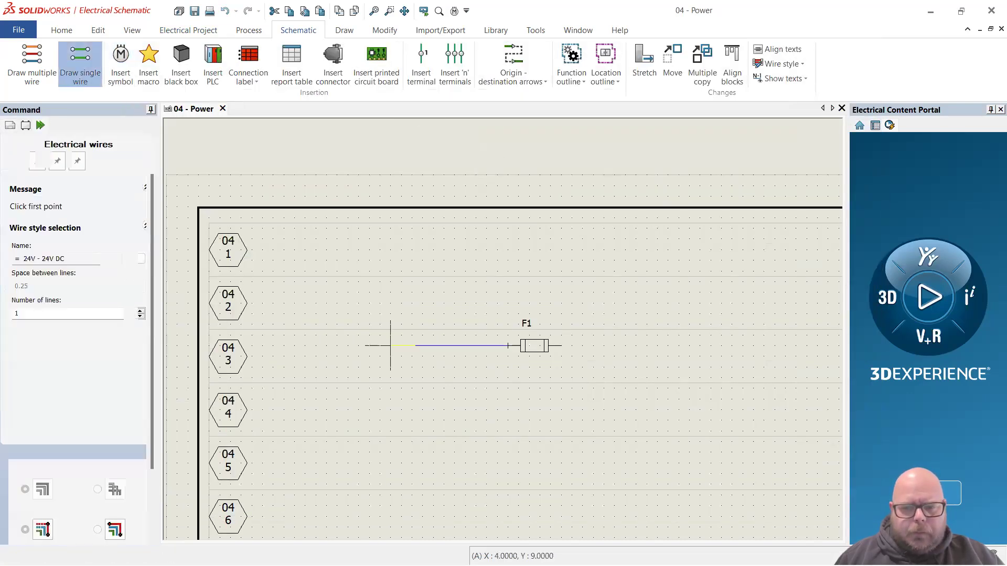
left_click(380, 346)
left_click(559, 345)
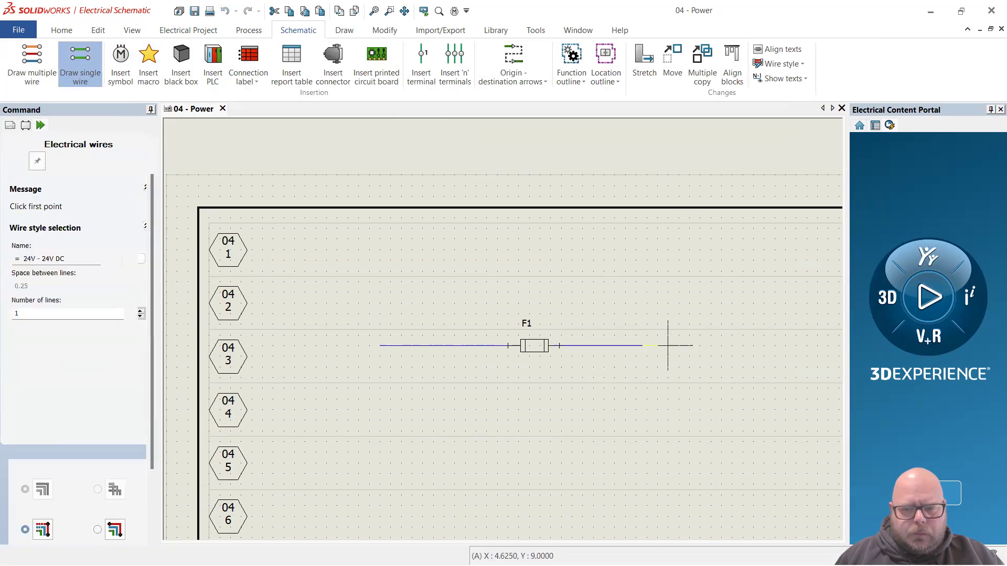
left_click(679, 345)
Number the new wires on both sides of fuse F1.
left_click(249, 30)
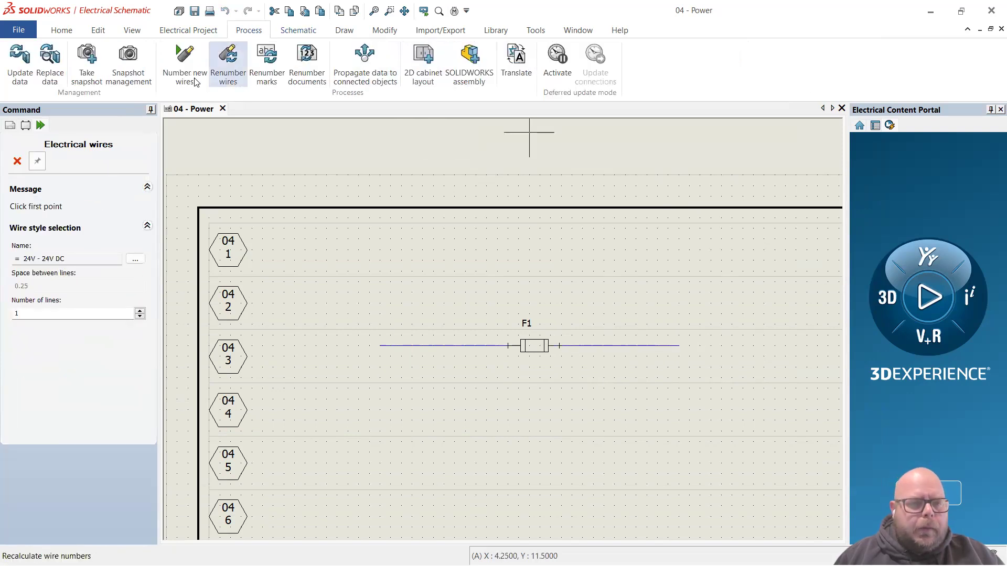
left_click(552, 320)
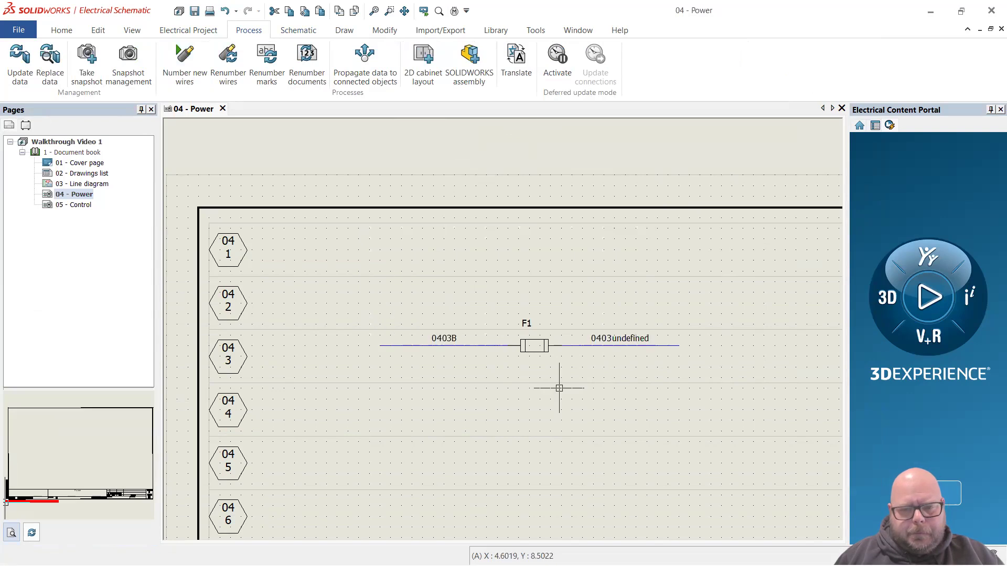
scroll(558, 387, "up", 1)
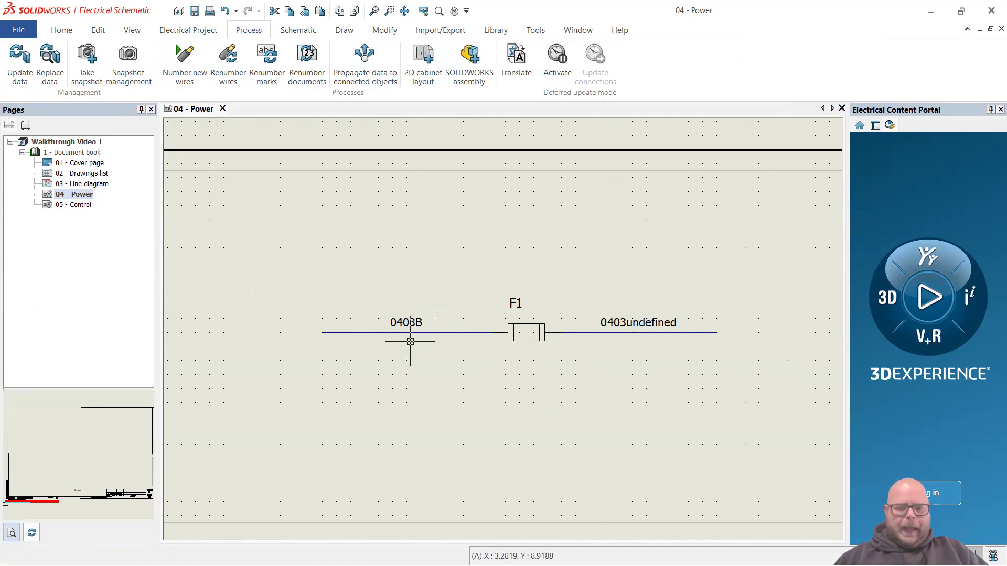
Add an empty string "" before "A" in the SWITCH function of the = 24V wire style's equipotential formula and accept the wire style.
left_click(209, 31)
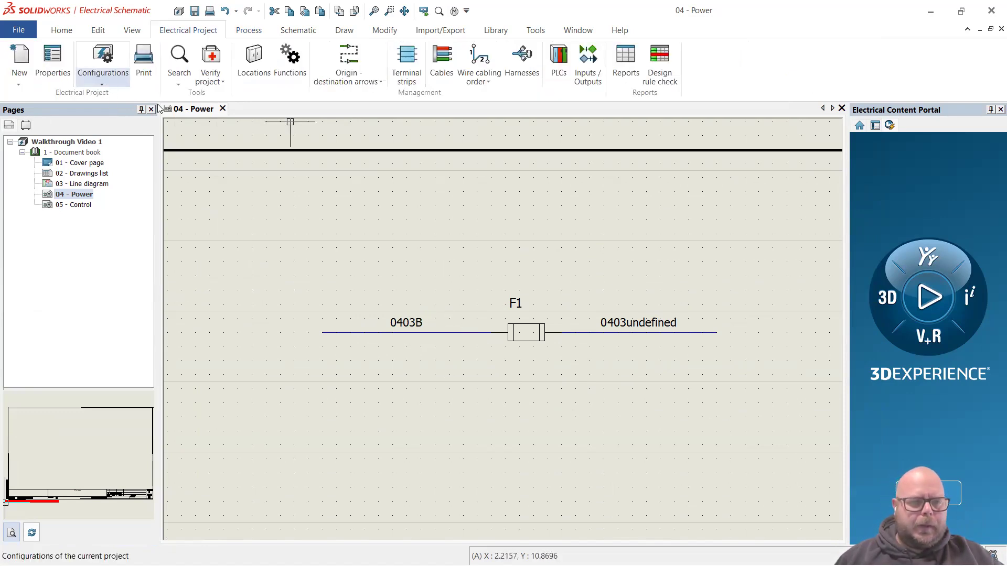
left_click(107, 82)
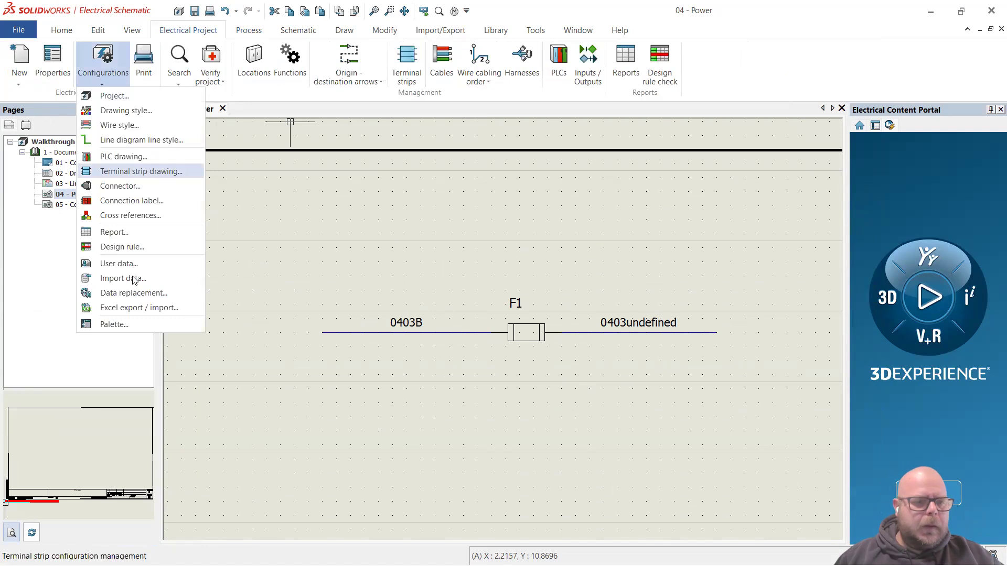
left_click(121, 125)
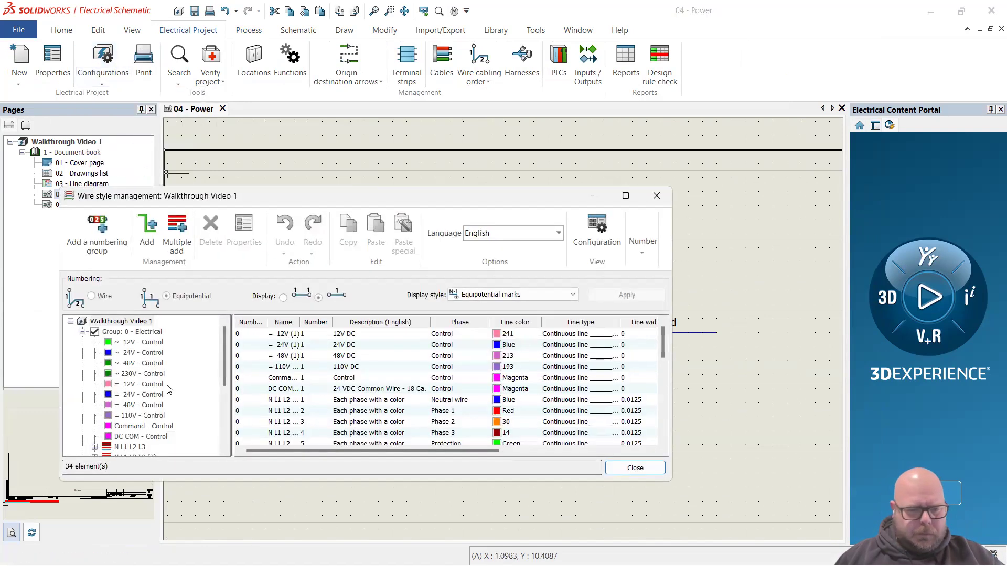
left_click(142, 394)
double_click(307, 334)
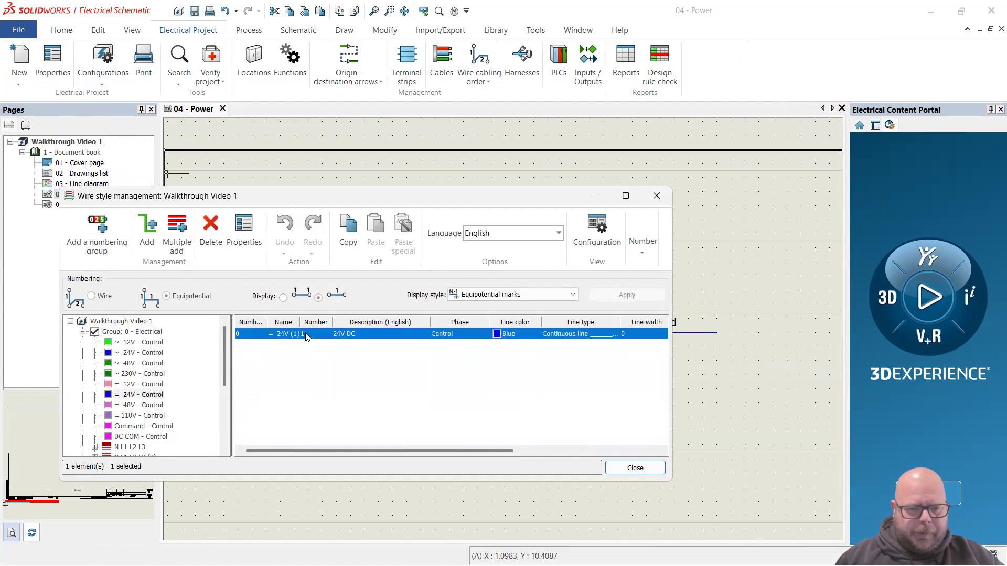
left_click(642, 266)
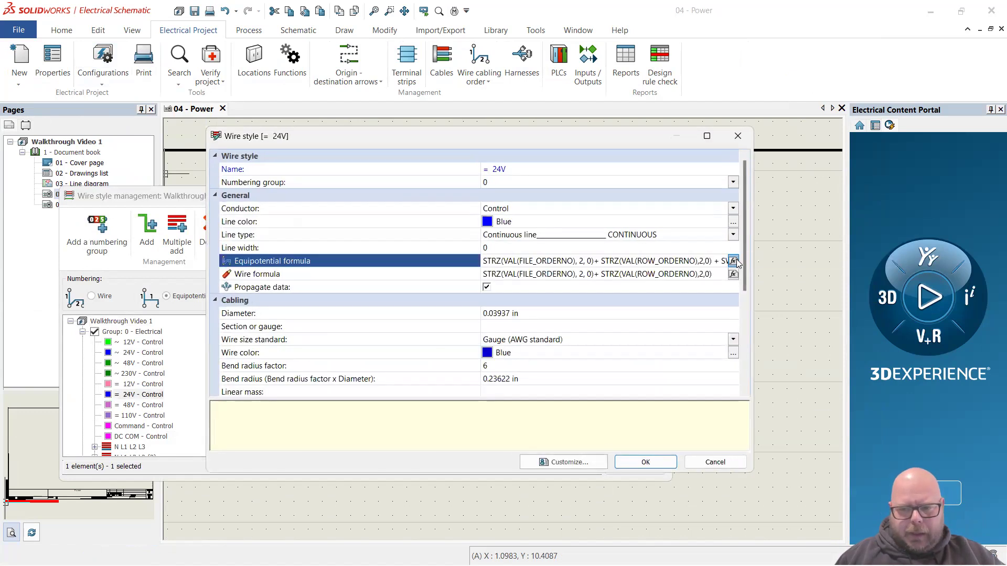
left_click(730, 261)
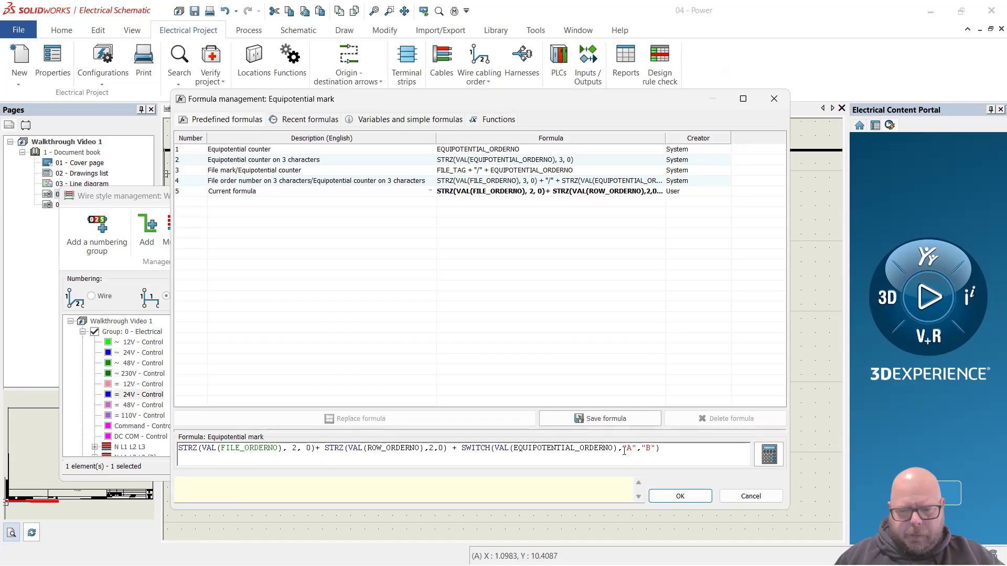
type("\"\"")
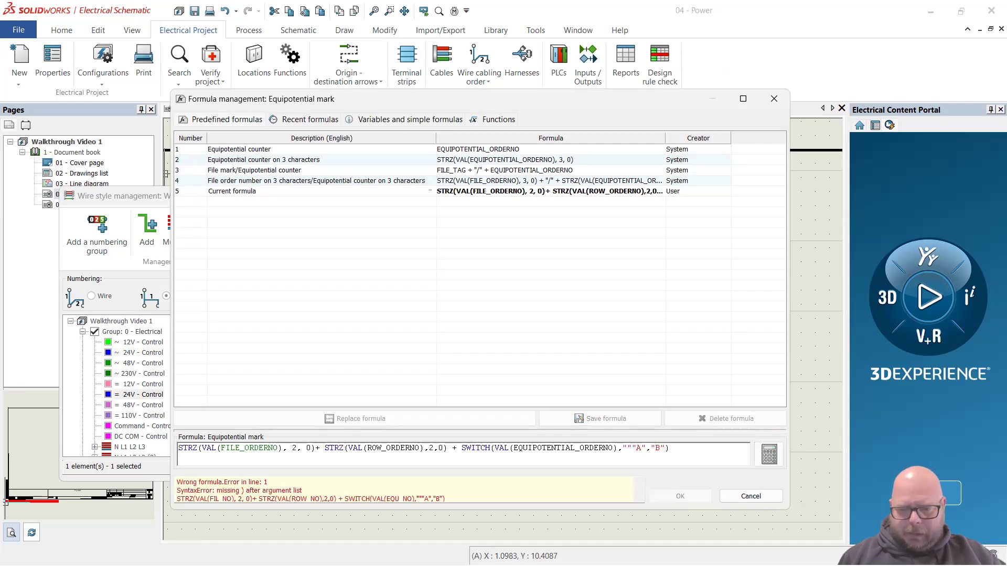
type(",")
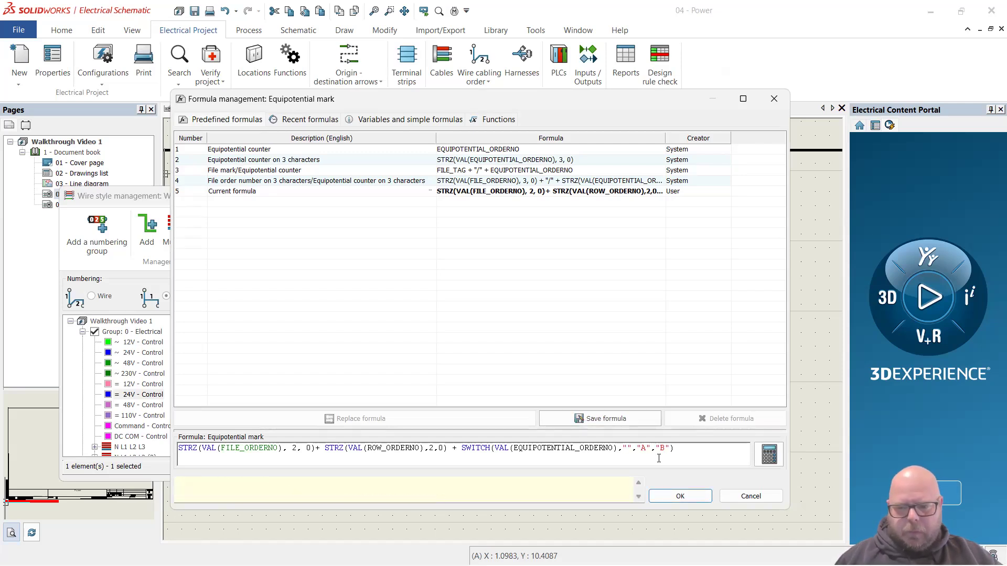
left_click(694, 496)
left_click(649, 459)
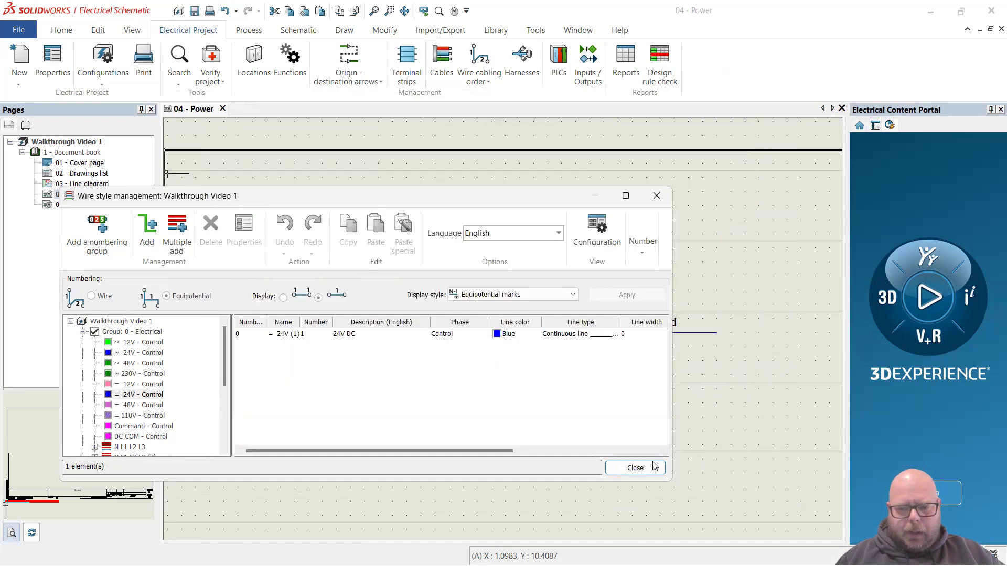
Renumber the wires of the whole project with the corrected SWITCH formula, numbering new wires and recalculating existing marks.
left_click(248, 29)
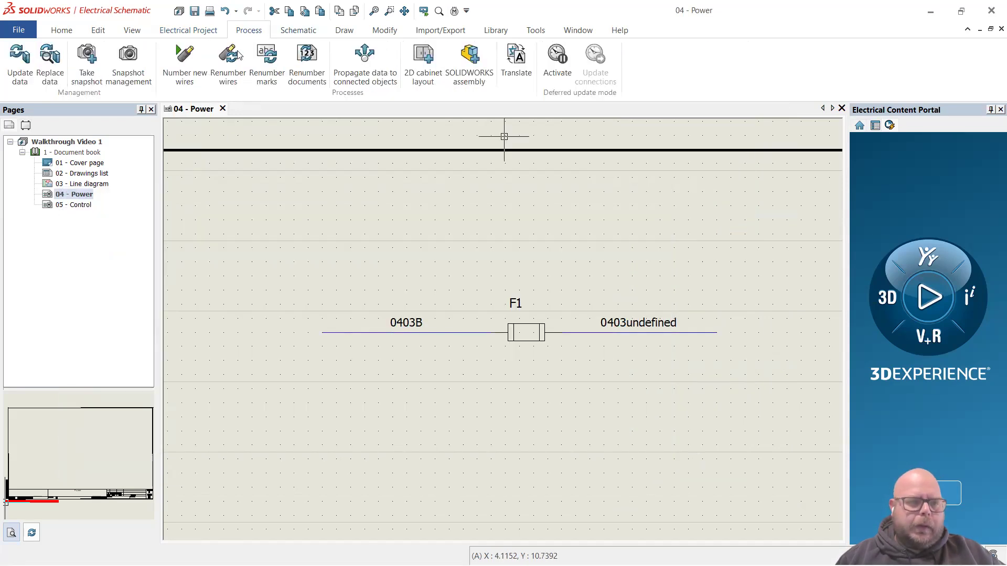
left_click(228, 63)
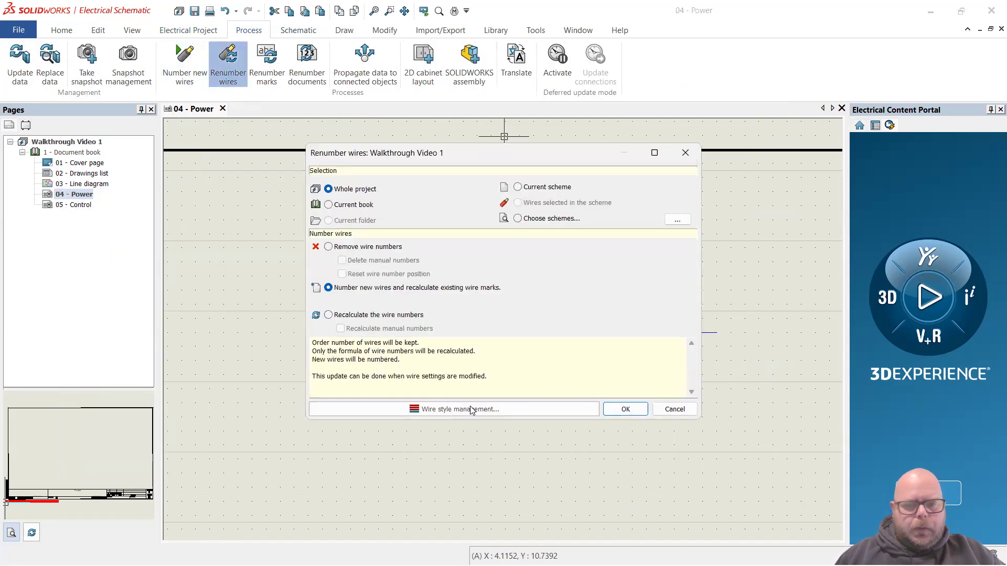
left_click(632, 409)
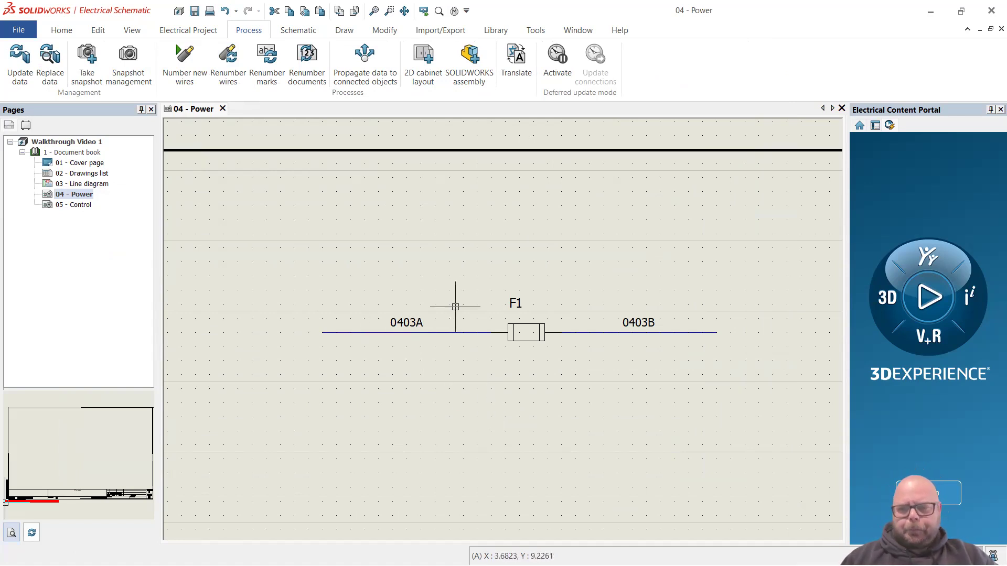
scroll(514, 330, "down", 2)
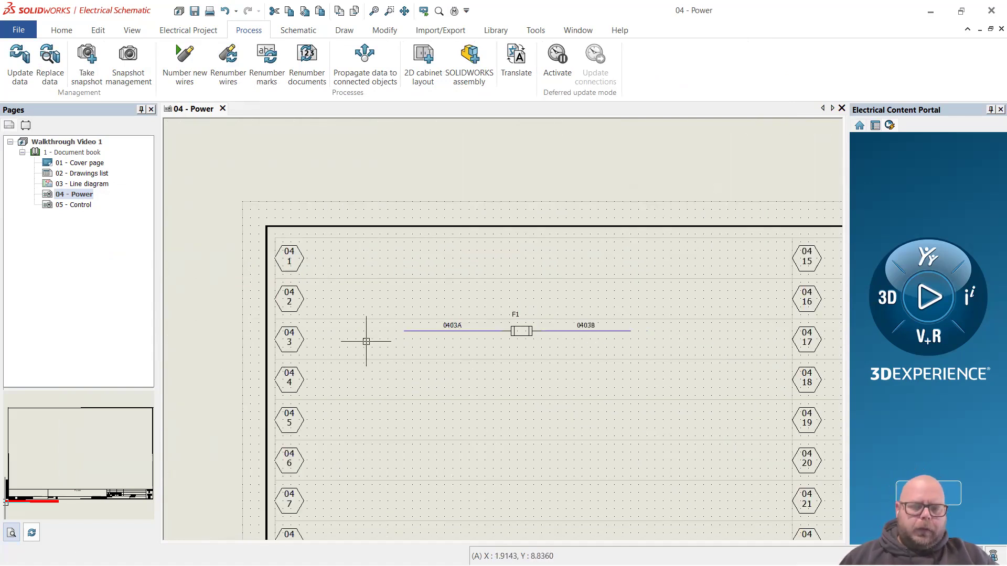
scroll(366, 341, "up", 2)
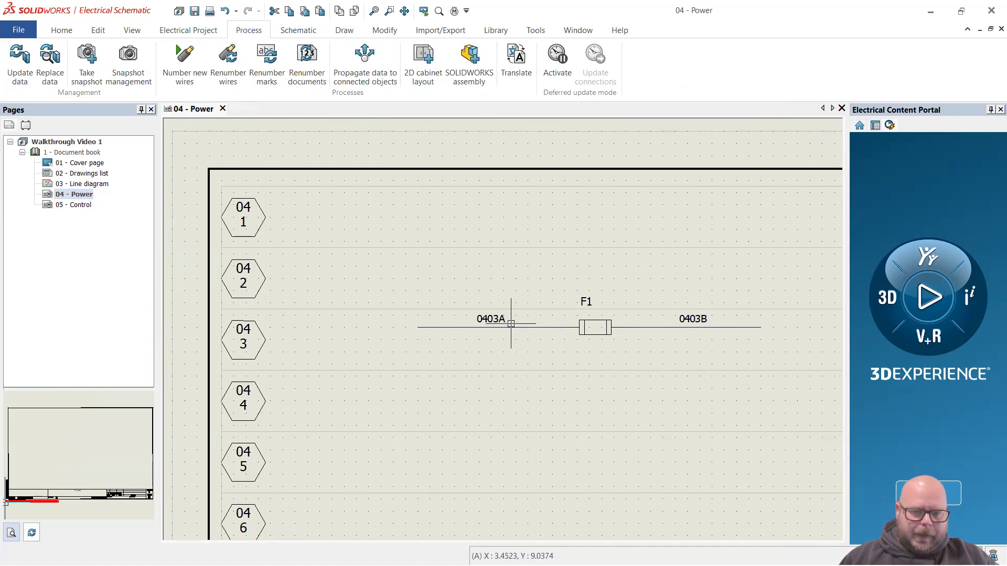
scroll(505, 321, "up", 2)
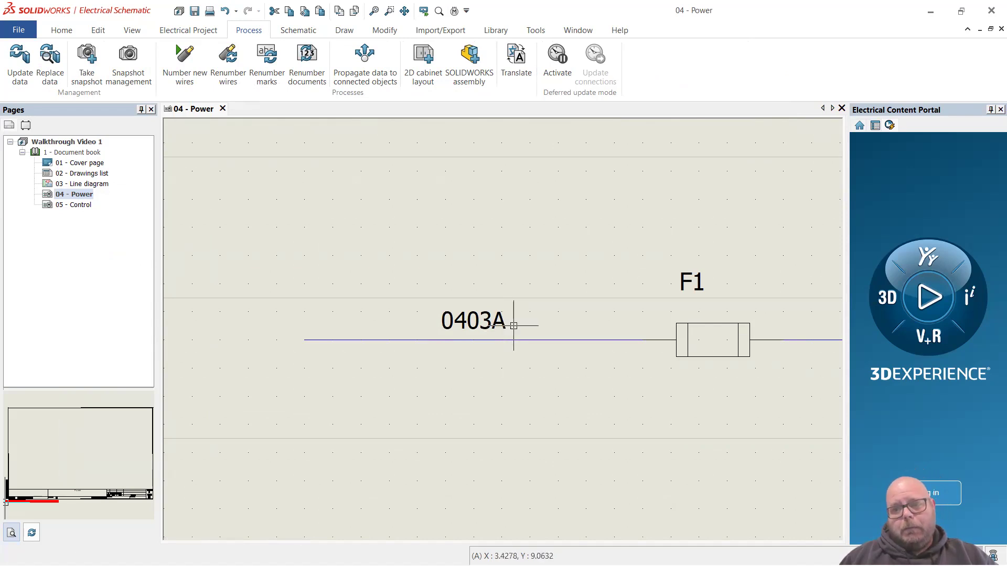
Change the SWITCH index in the = 24V equipotential formula to (VAL(EQUIPOTENTIAL_ORDERNO)-1) and close the wire style configuration.
left_click(192, 32)
left_click(102, 65)
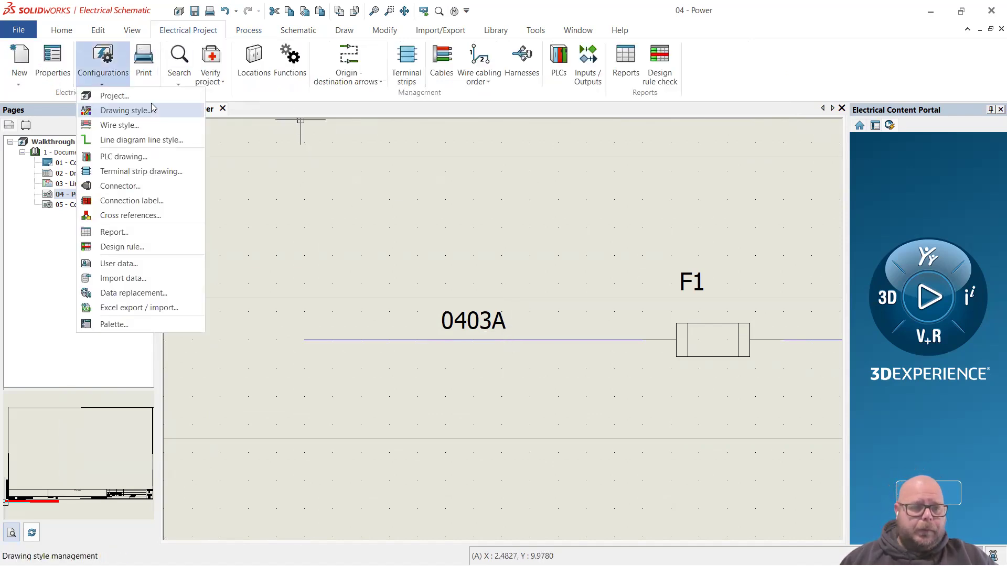
left_click(148, 136)
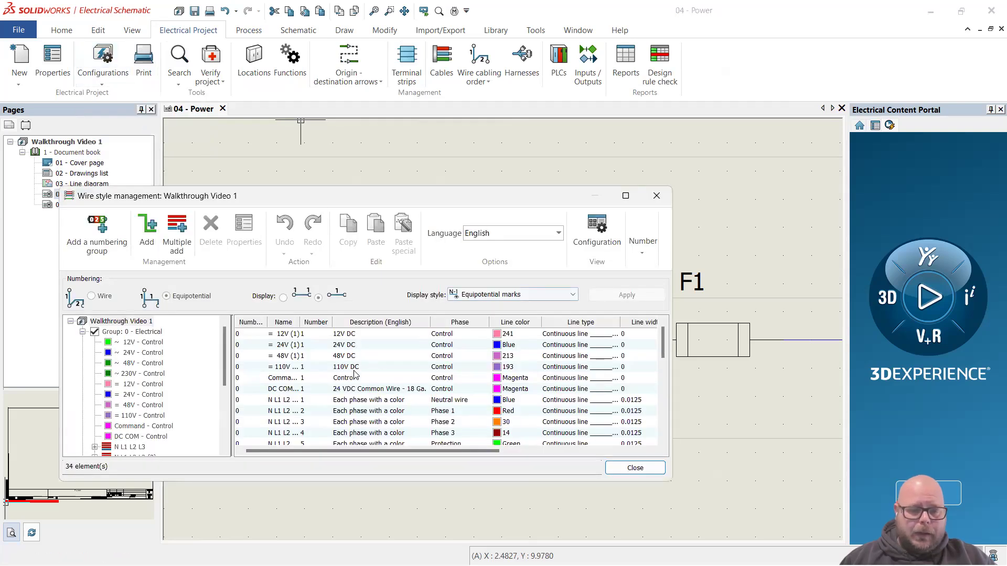
scroll(352, 375, "down", 5)
scroll(352, 376, "down", 3)
scroll(307, 386, "up", 6)
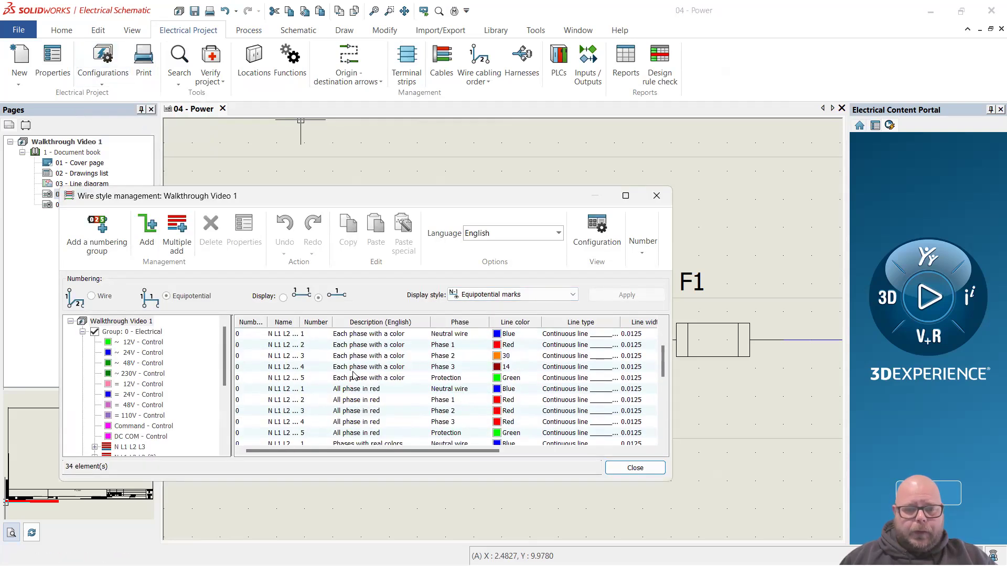
left_click(137, 394)
double_click(347, 336)
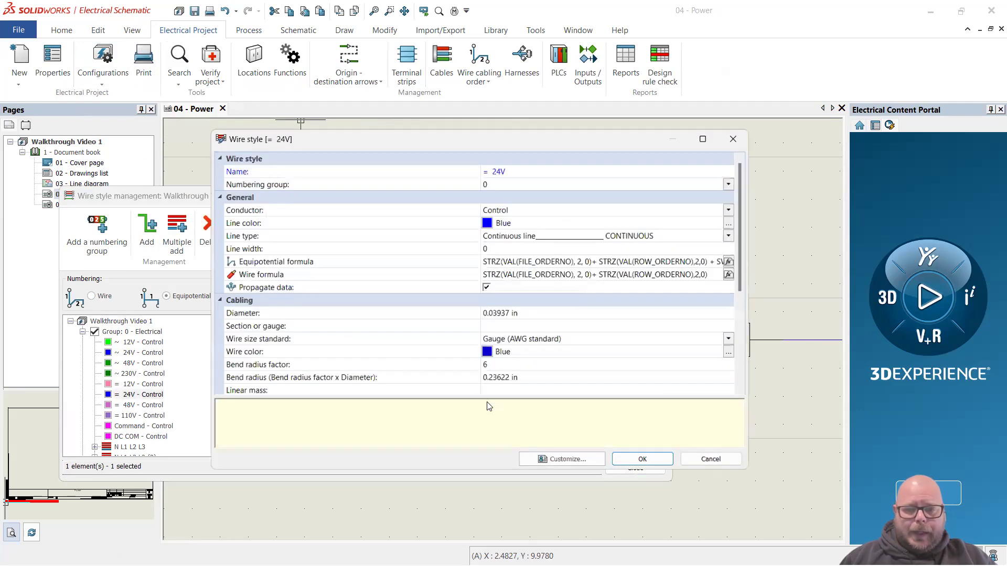
left_click(729, 261)
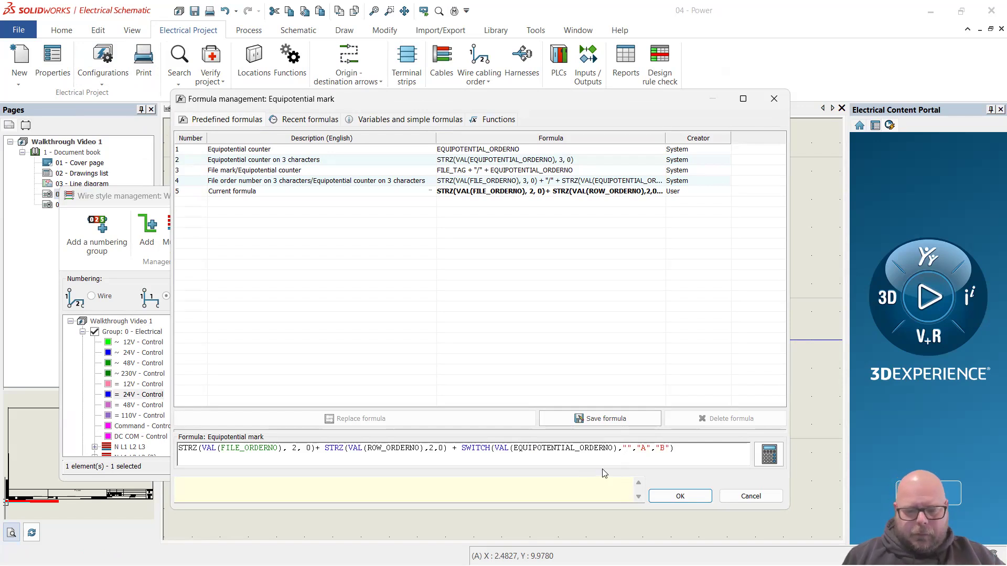
type("(")
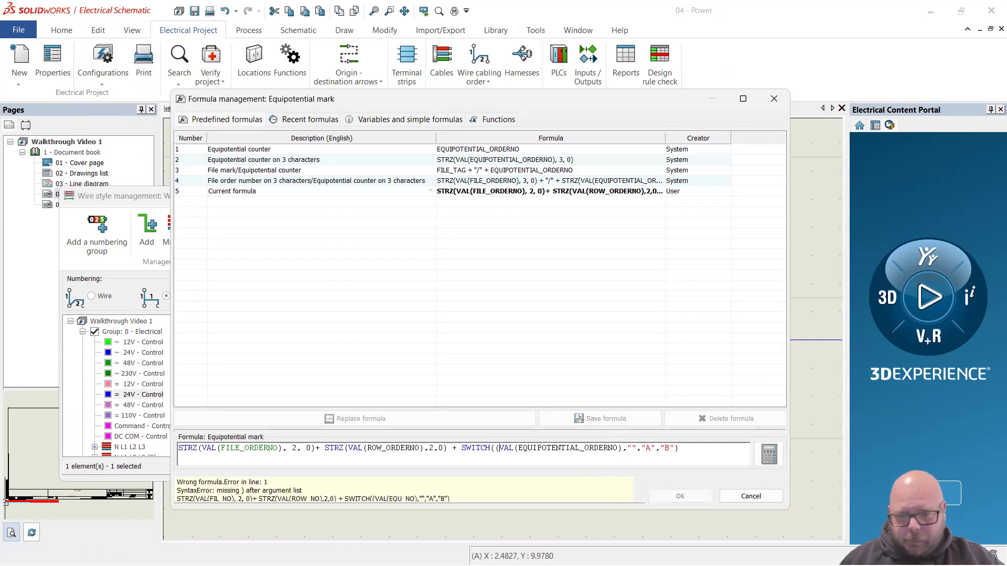
type("-")
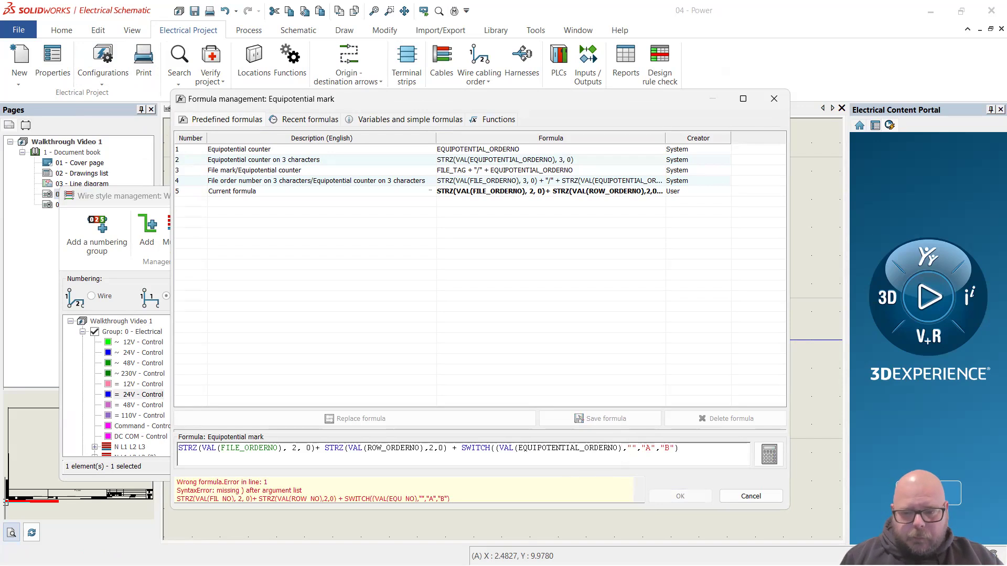
type("1)")
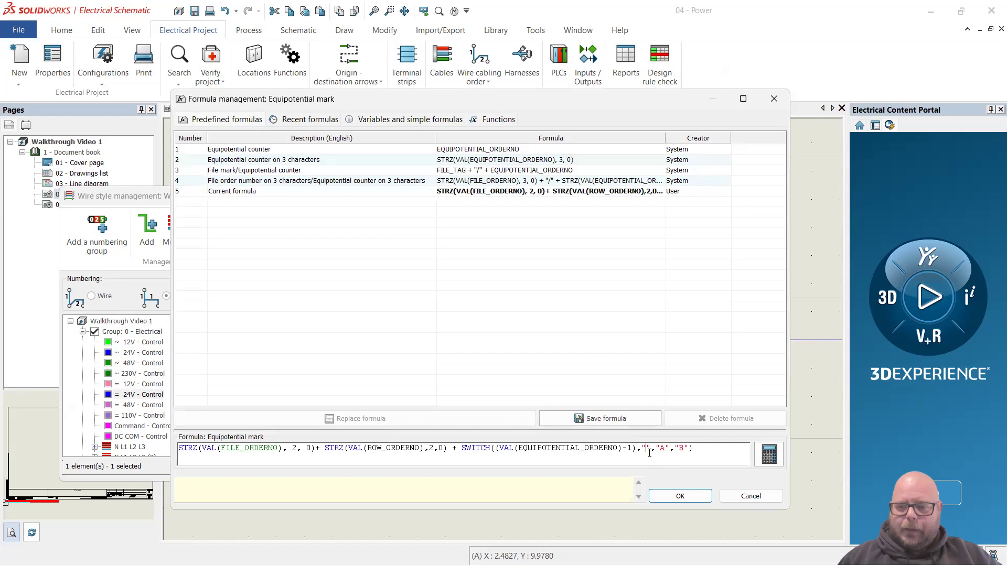
left_click(685, 501)
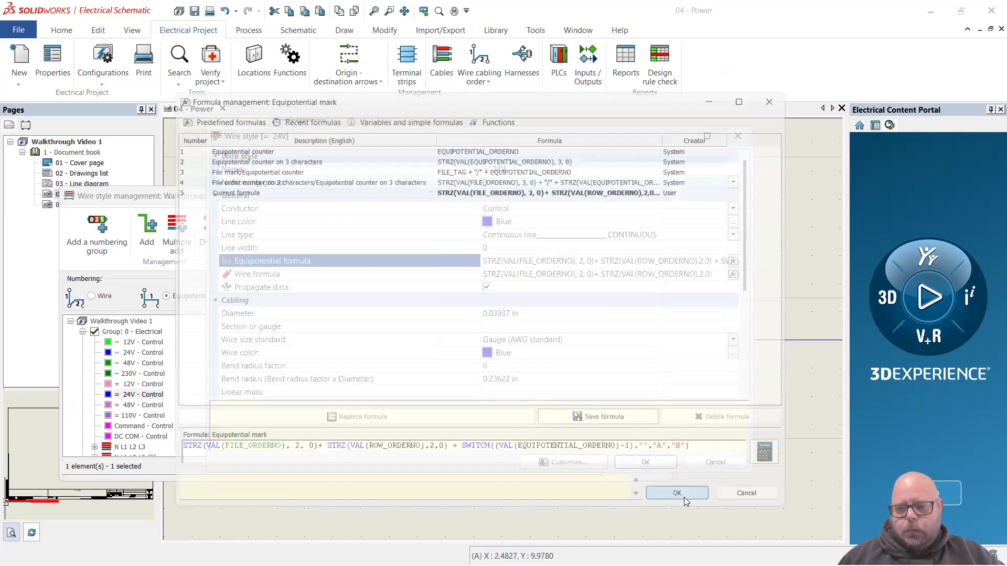
left_click(656, 462)
left_click(651, 470)
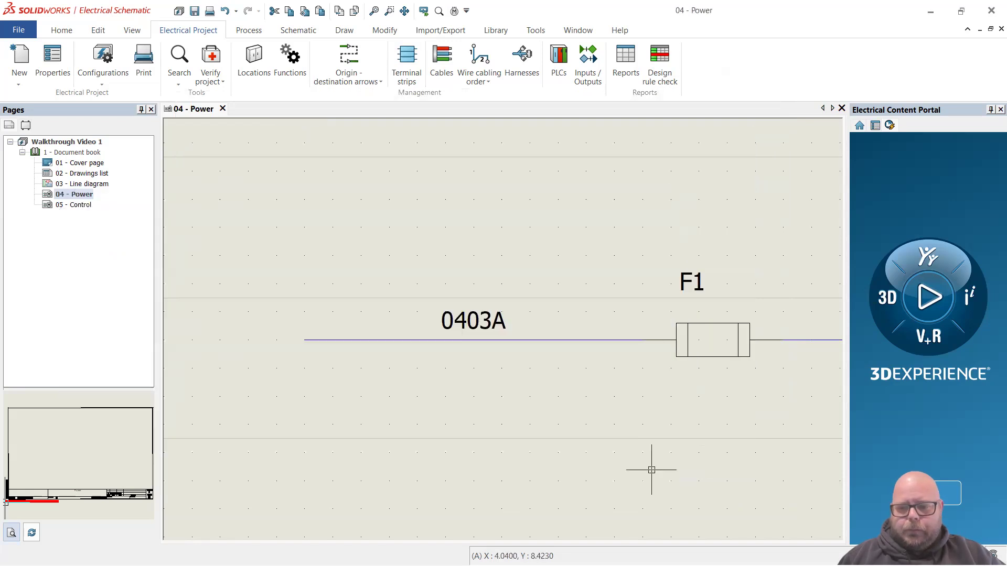
Recalculate the wire marks of the whole project again using the formula with the -1 offset.
left_click(246, 30)
left_click(228, 63)
left_click(628, 408)
scroll(491, 426, "down", 5)
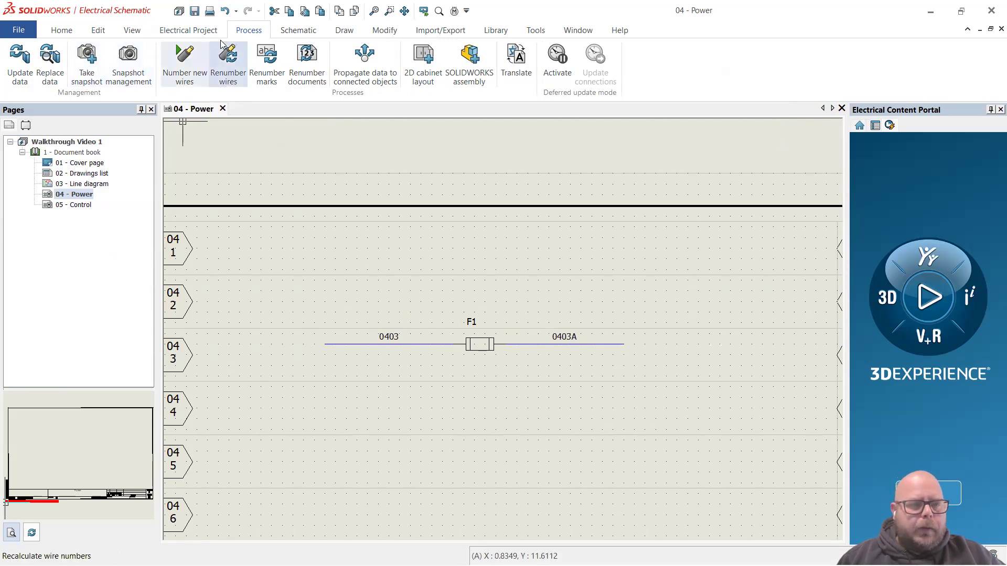
Insert the "DC Motor - Compens field" symbol from the Motors class at the end of the wire after fuse F1.
left_click(300, 31)
left_click(120, 66)
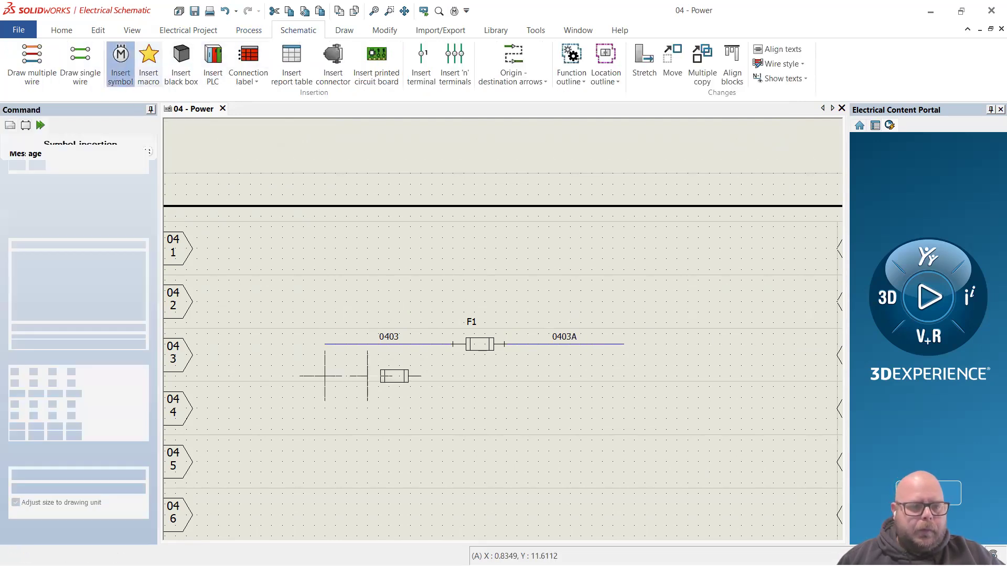
left_click(96, 344)
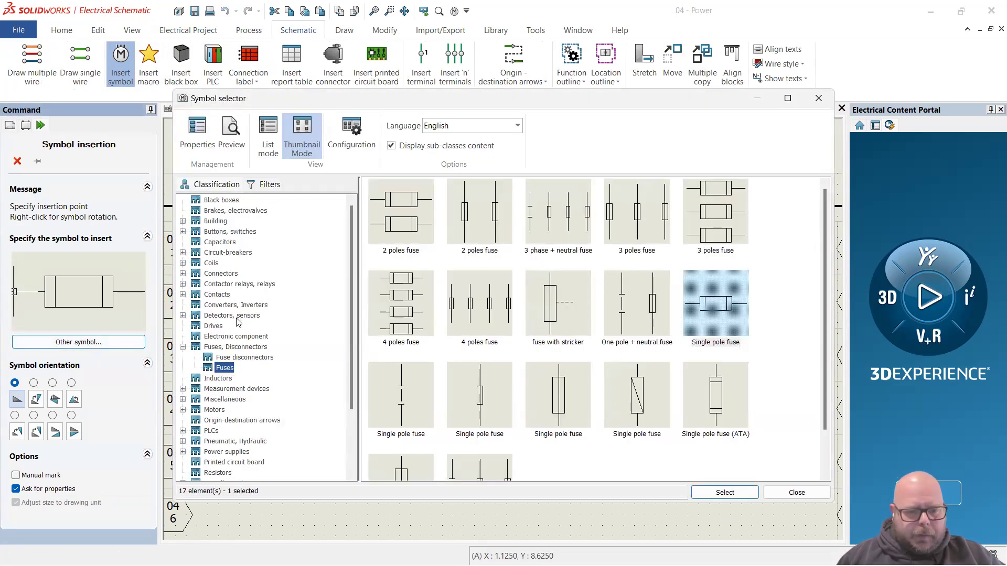
scroll(238, 322, "down", 3)
scroll(239, 335, "up", 3)
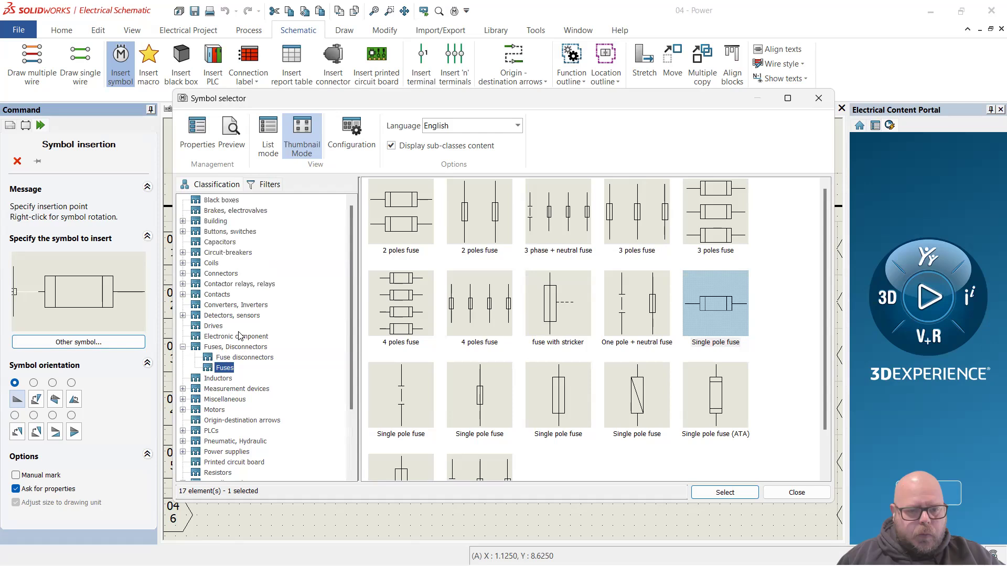
left_click(212, 409)
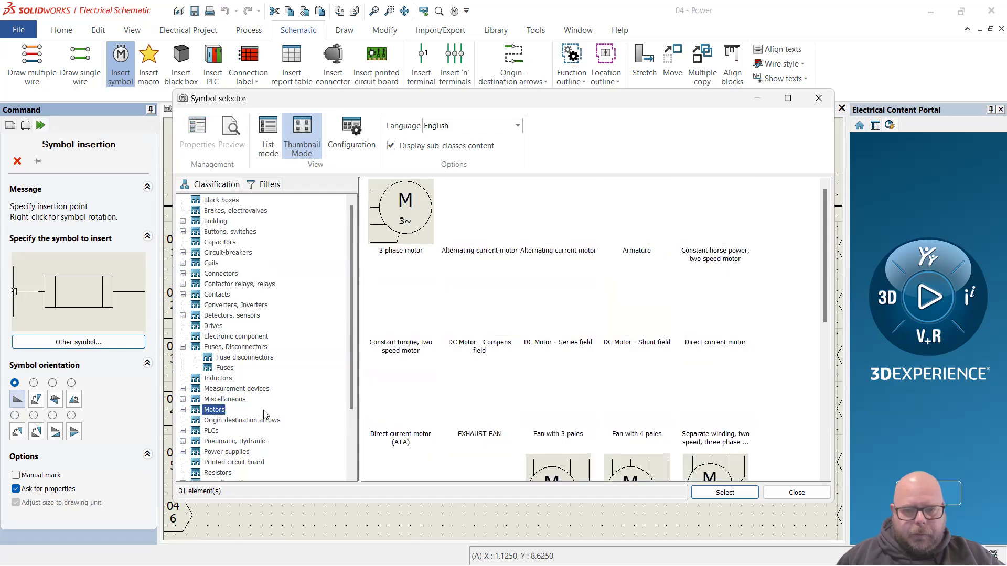
scroll(558, 329, "down", 5)
scroll(558, 330, "up", 5)
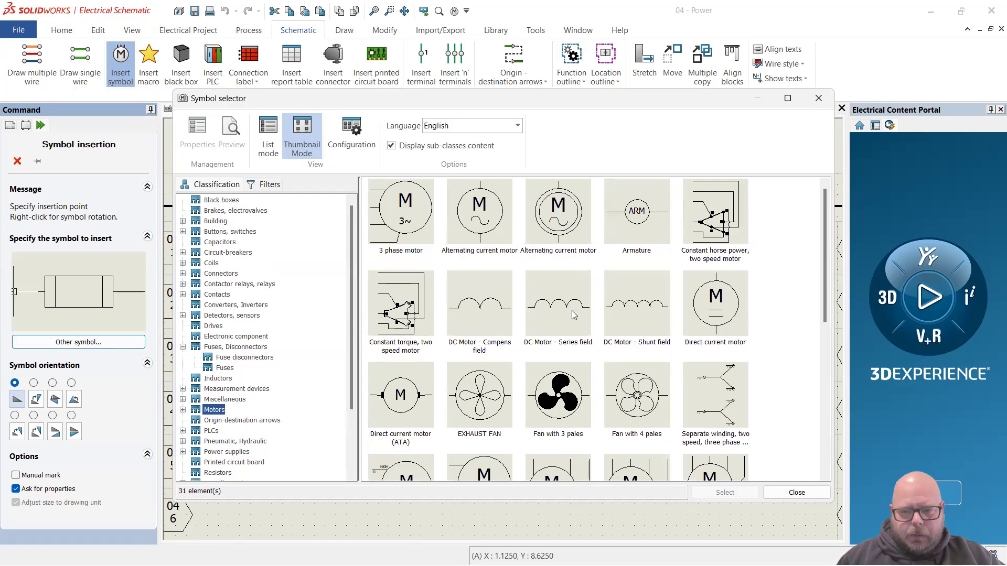
double_click(479, 304)
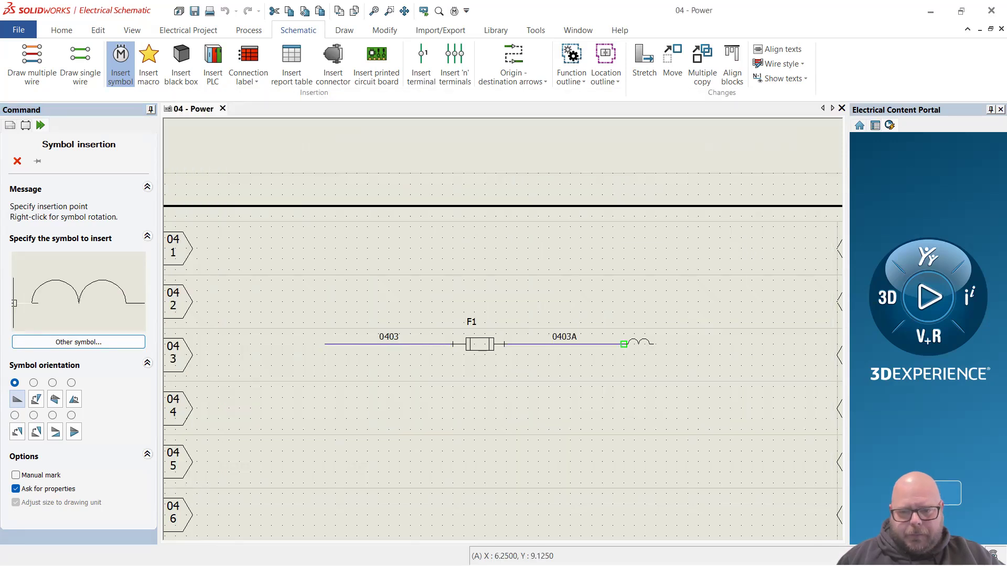
left_click(624, 344)
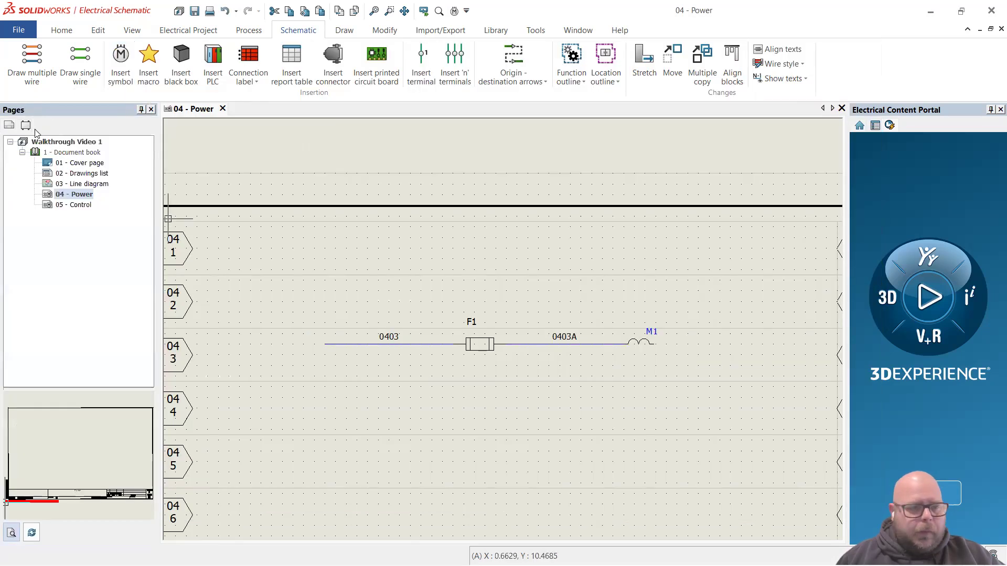
Draw a single = 24V DC wire extending horizontally from the motor symbol's free end and number the new wire.
left_click(83, 70)
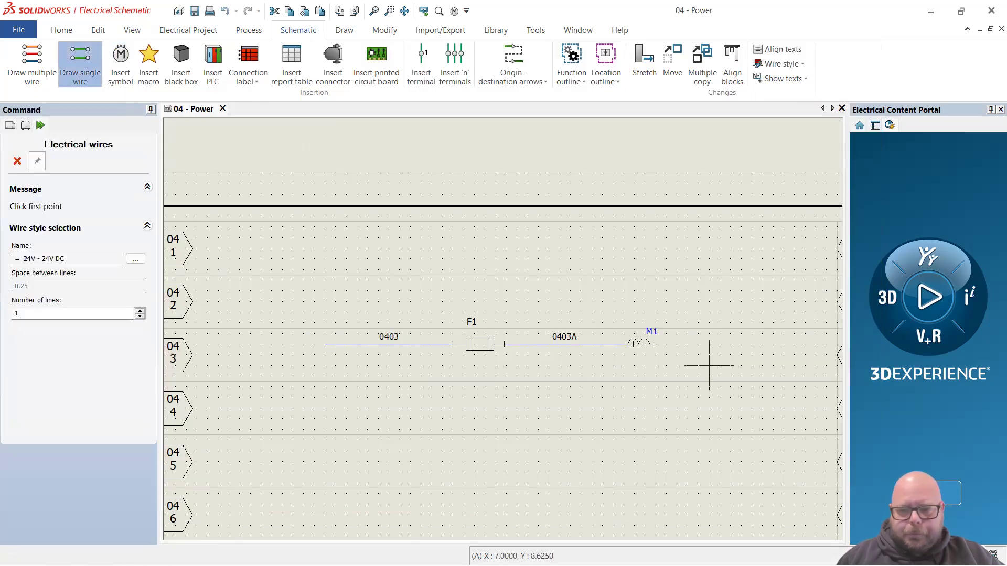
left_click(774, 344)
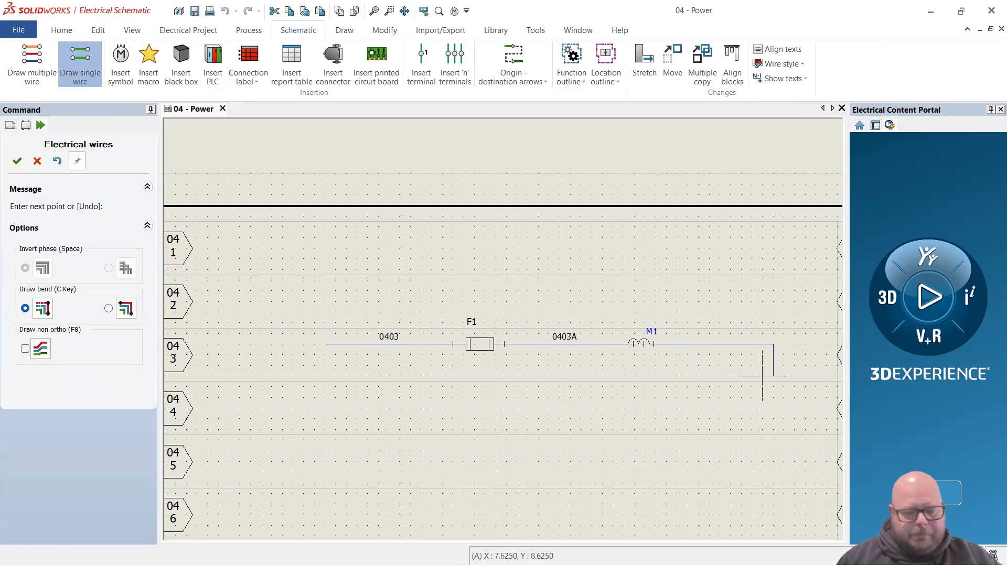
key("Escape")
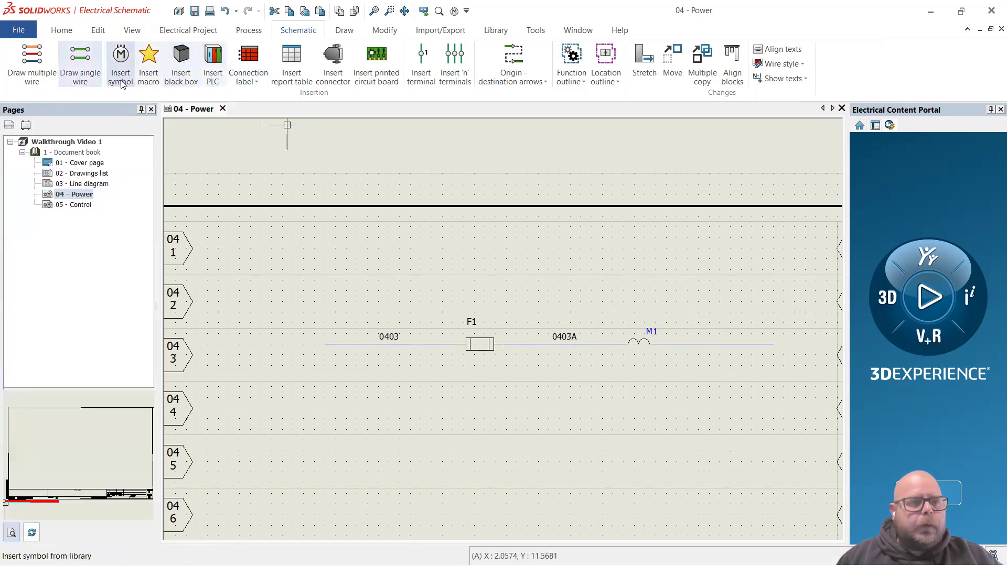
left_click(248, 30)
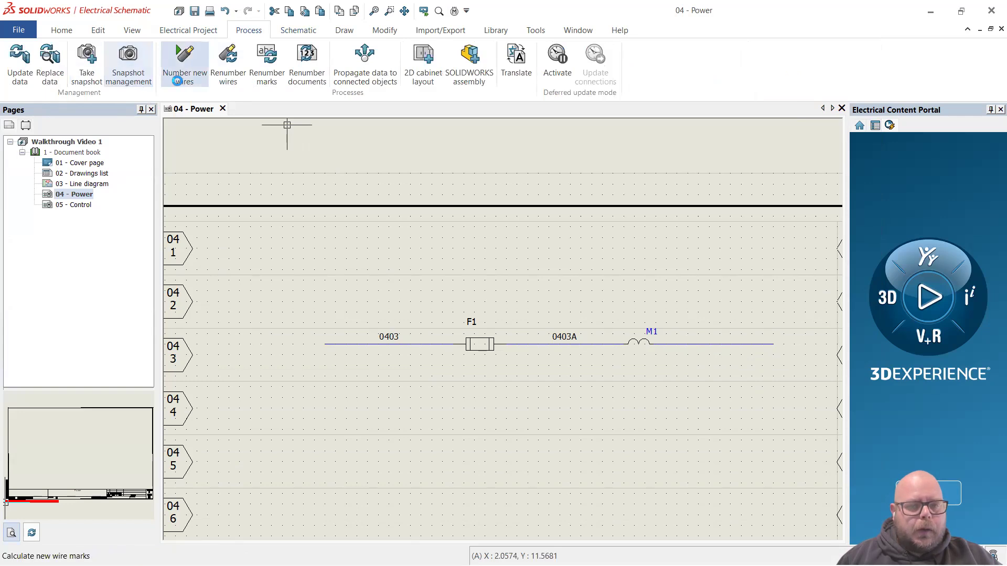
left_click(185, 62)
left_click(535, 320)
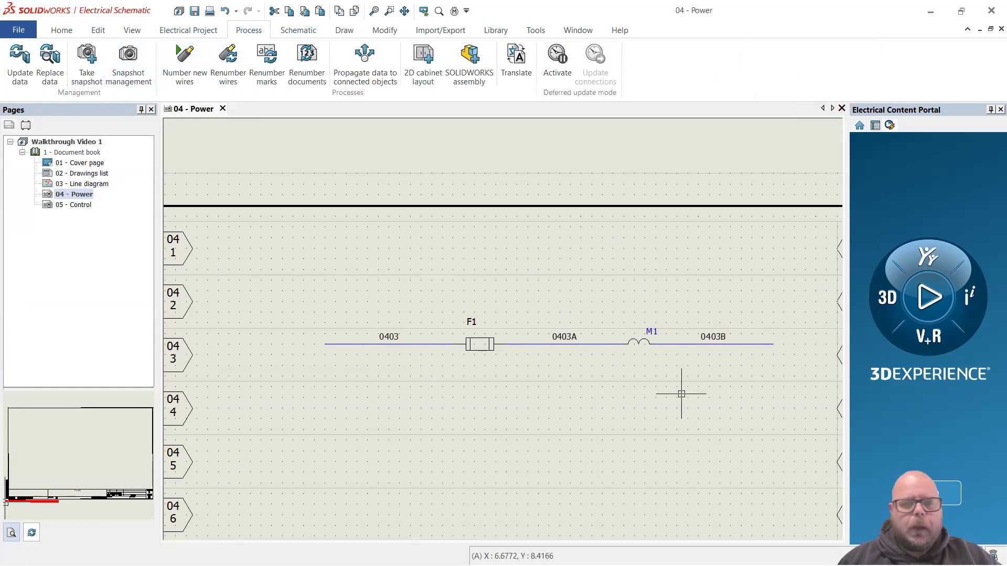
Extend the SWITCH list in the = 24V wire style's equipotential formula with "C","D","E","F","G","H","I" after "B".
left_click(199, 34)
left_click(100, 77)
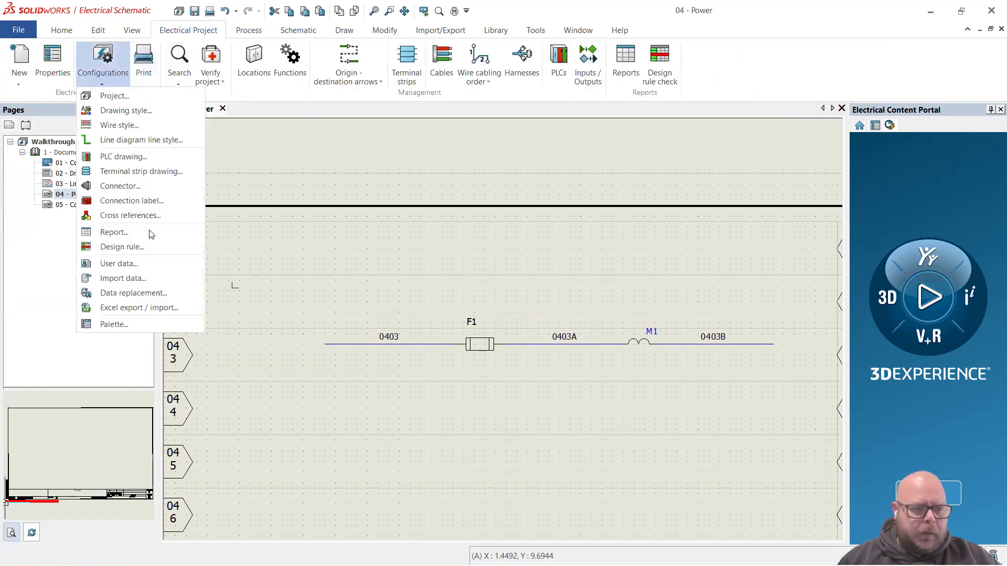
left_click(119, 126)
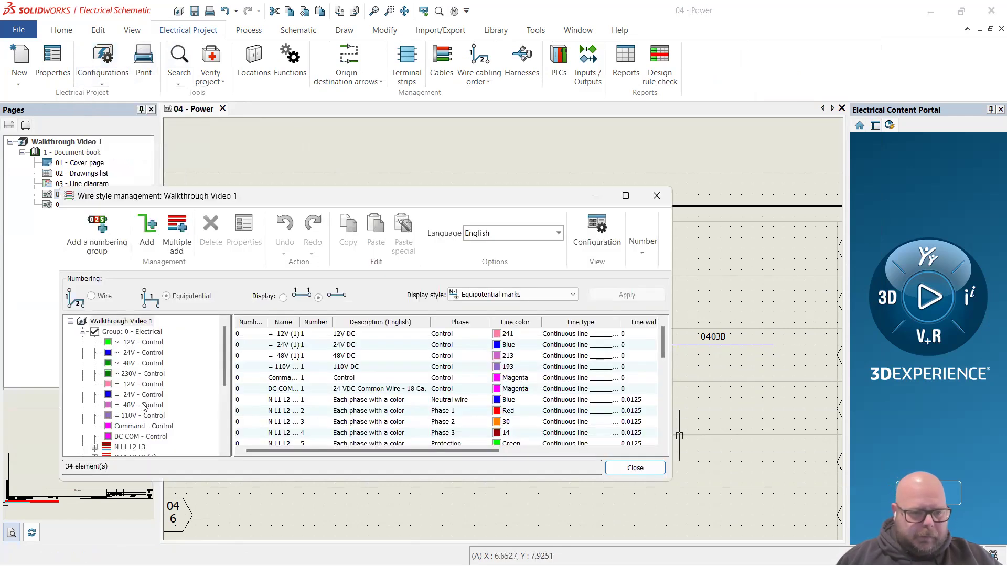
left_click(152, 395)
double_click(361, 342)
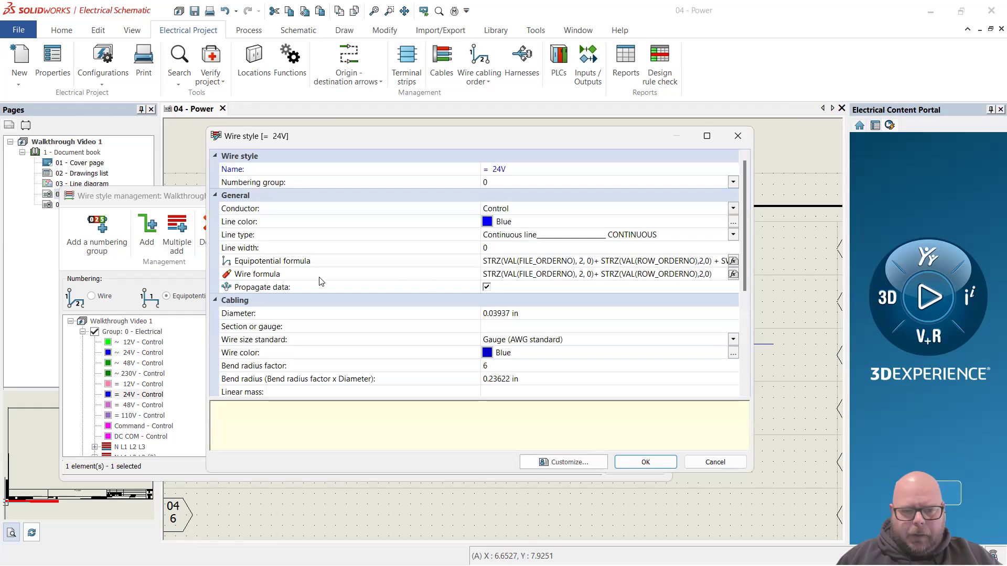
left_click(730, 265)
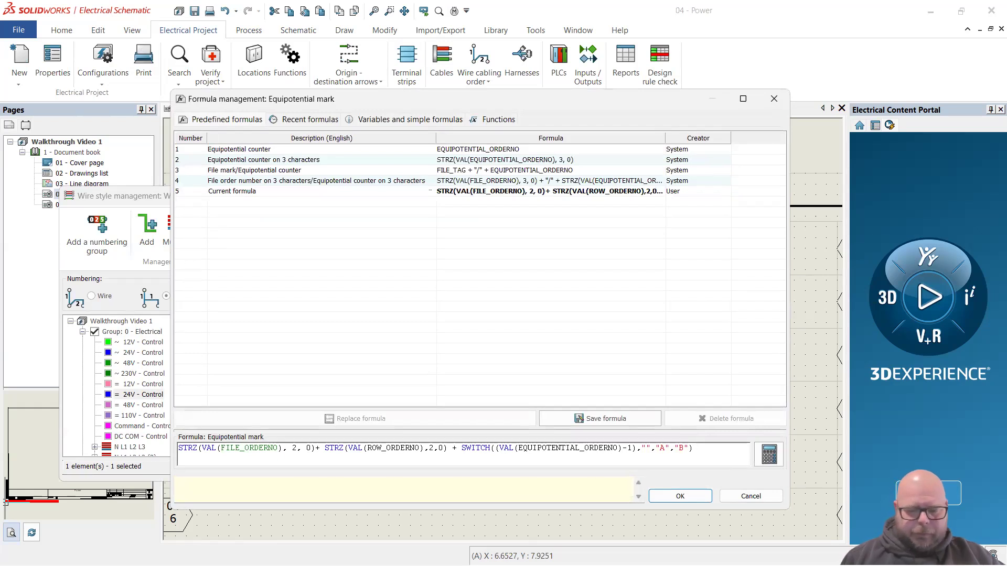
type(",\"C\",\"D\",\"")
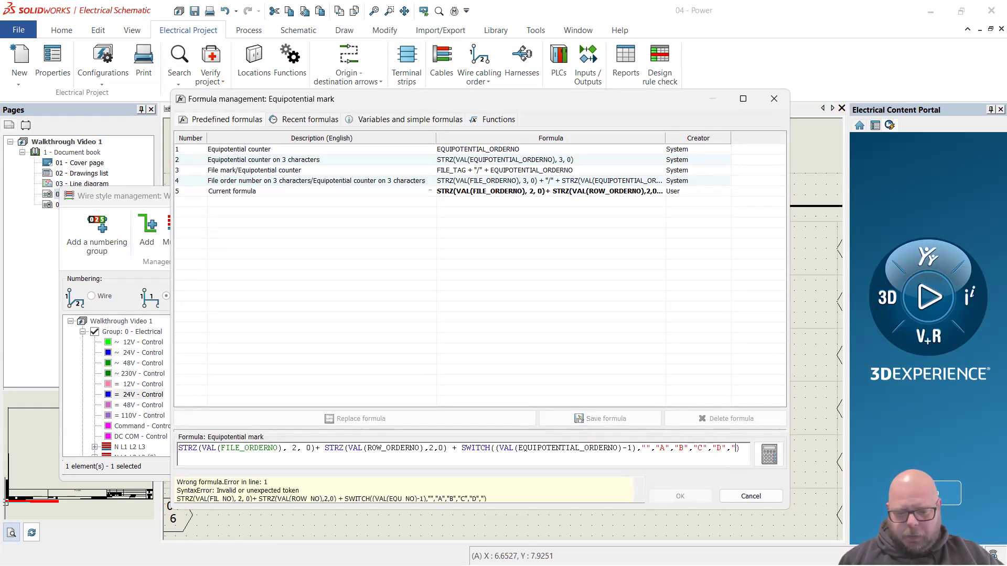
type("E\",")
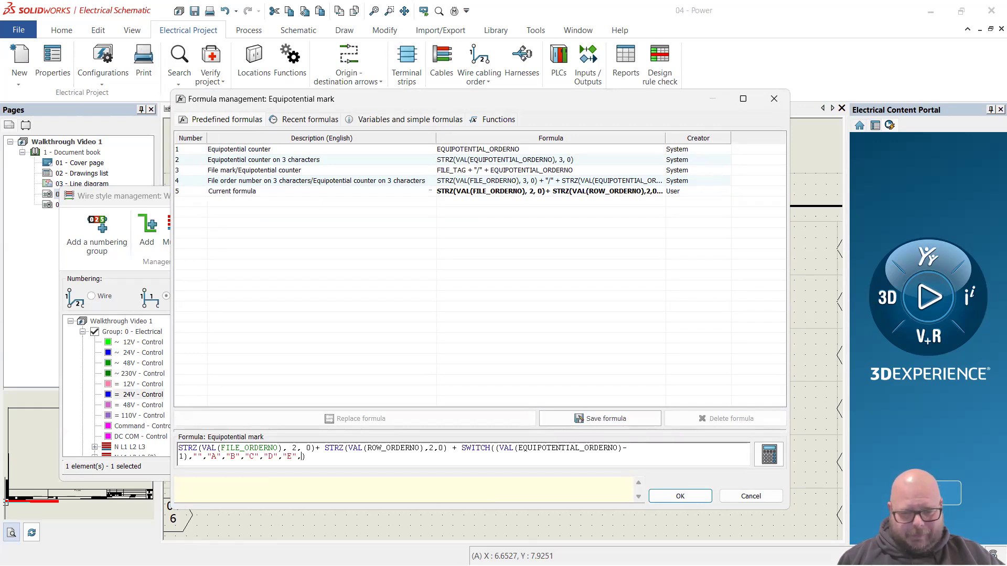
type("\"F\",\"G\",\"H\"<")
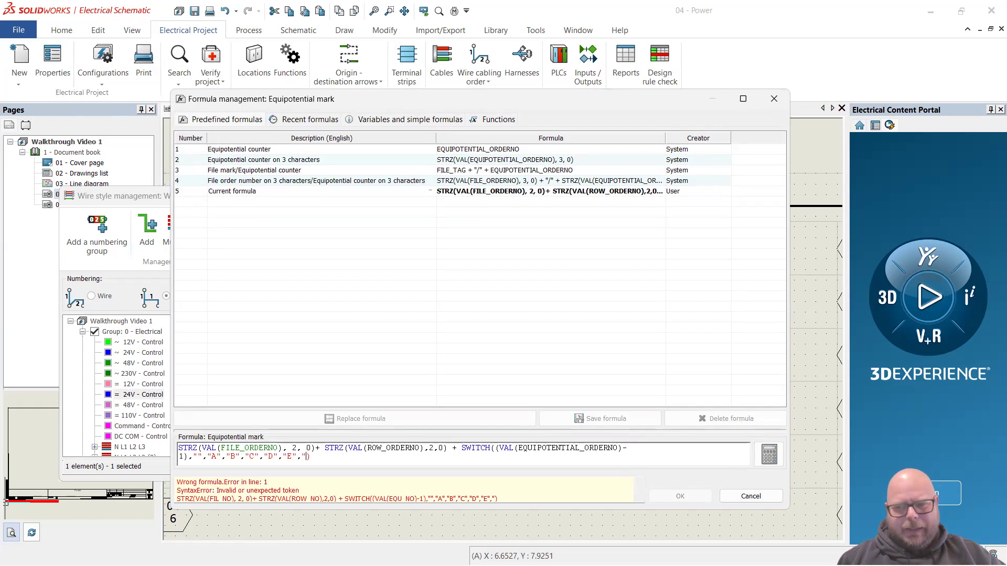
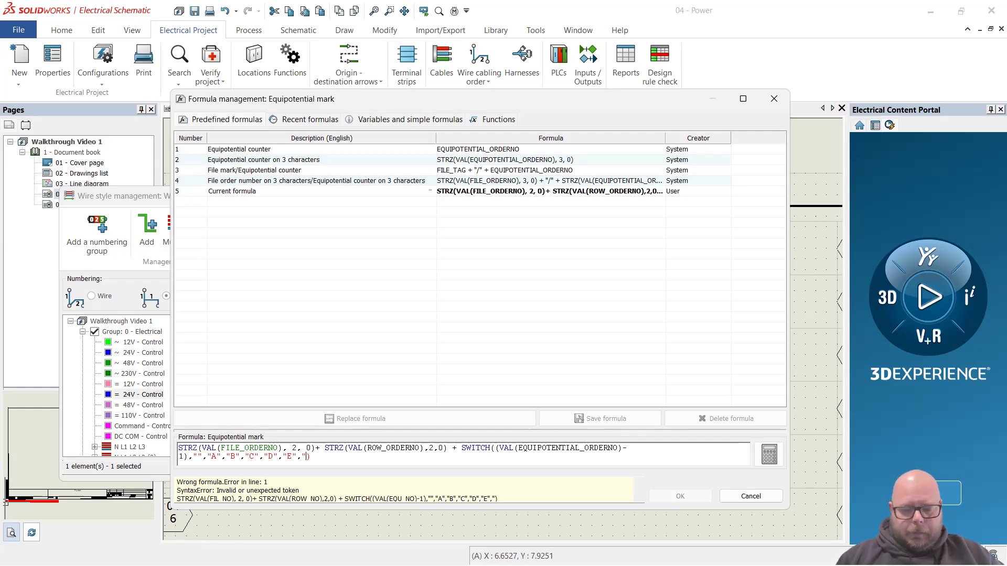
type("\",\"G\"")
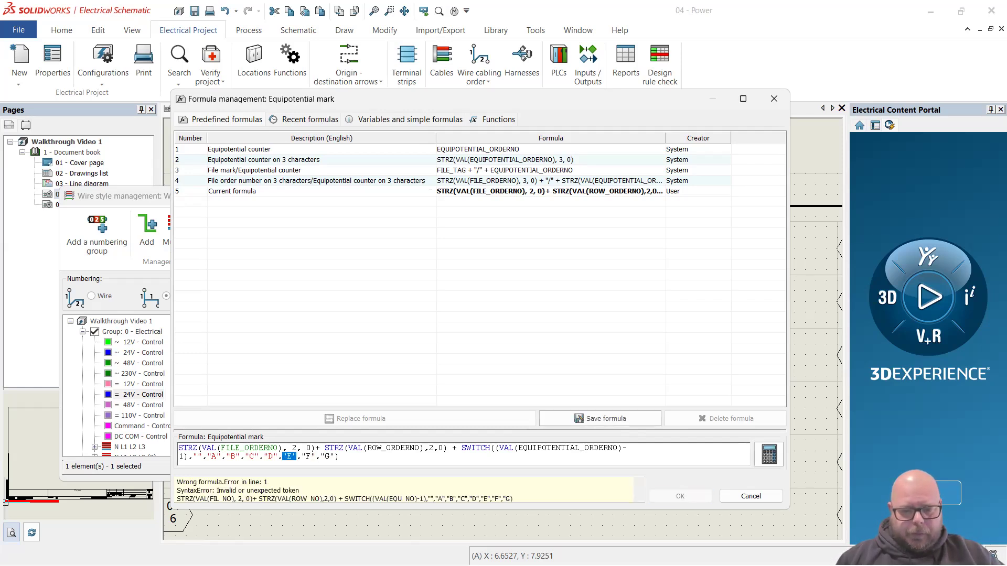
type(",\"H\"<")
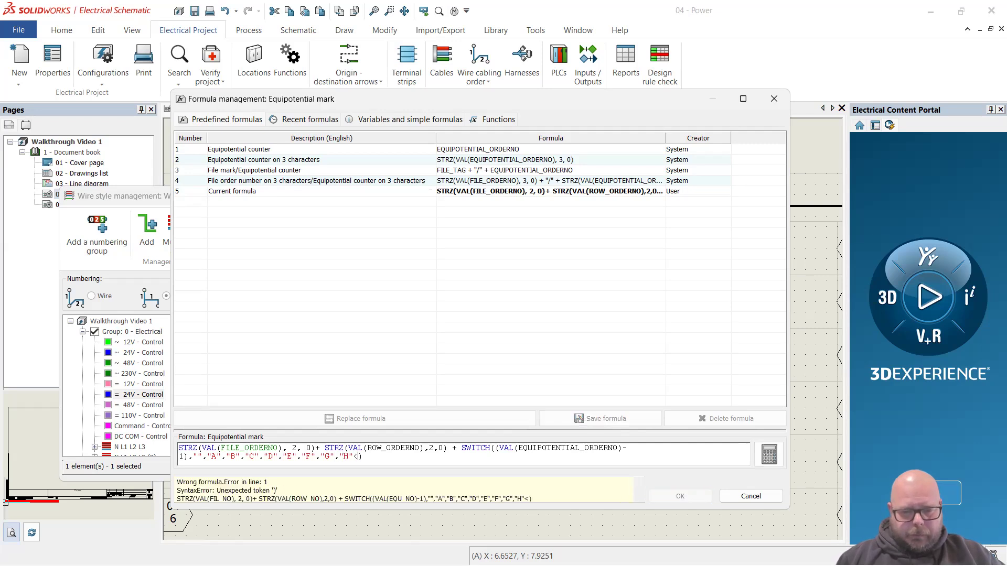
key("BackSpace")
type(")")
type(",\"I\"")
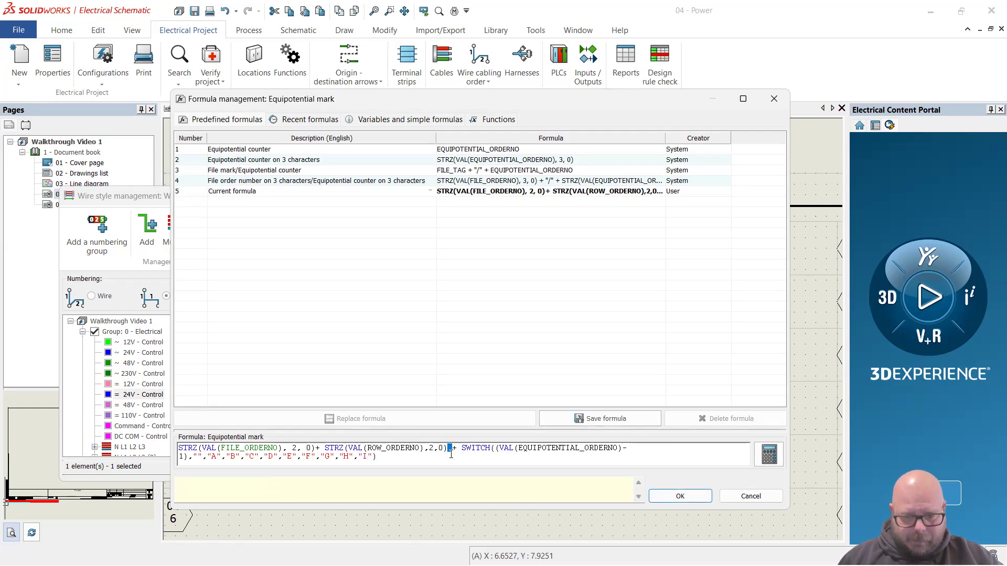
Copy the + SWITCH(...) part of the equipotential formula to the end of the = 24V wire formula and accept the wire style.
left_click_drag(448, 448, 437, 460)
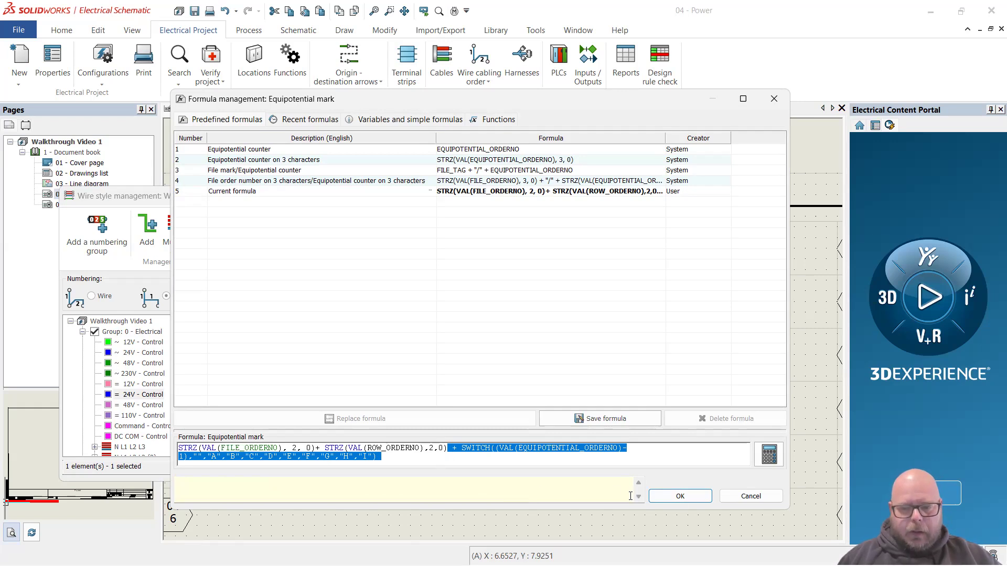
left_click(679, 496)
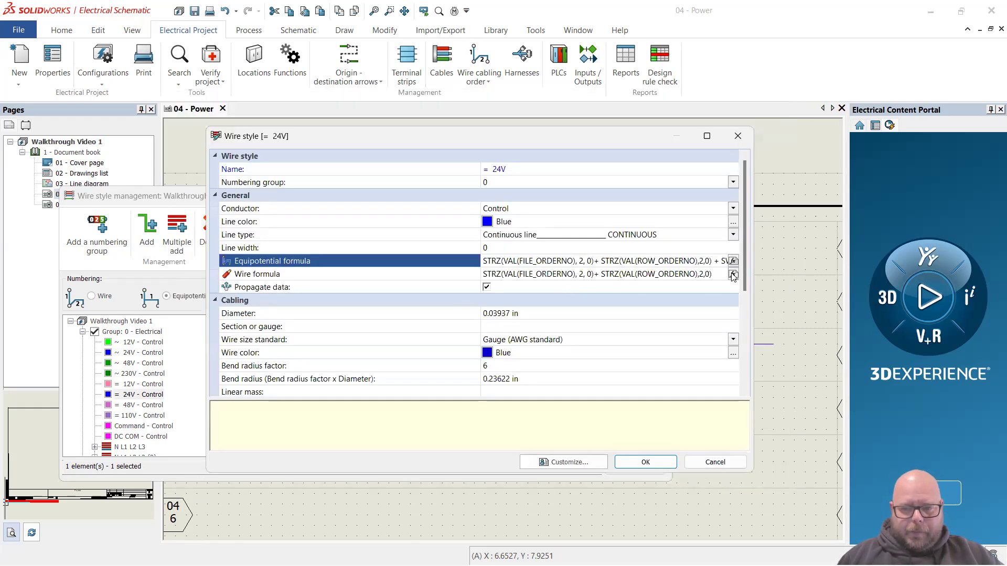
left_click(733, 274)
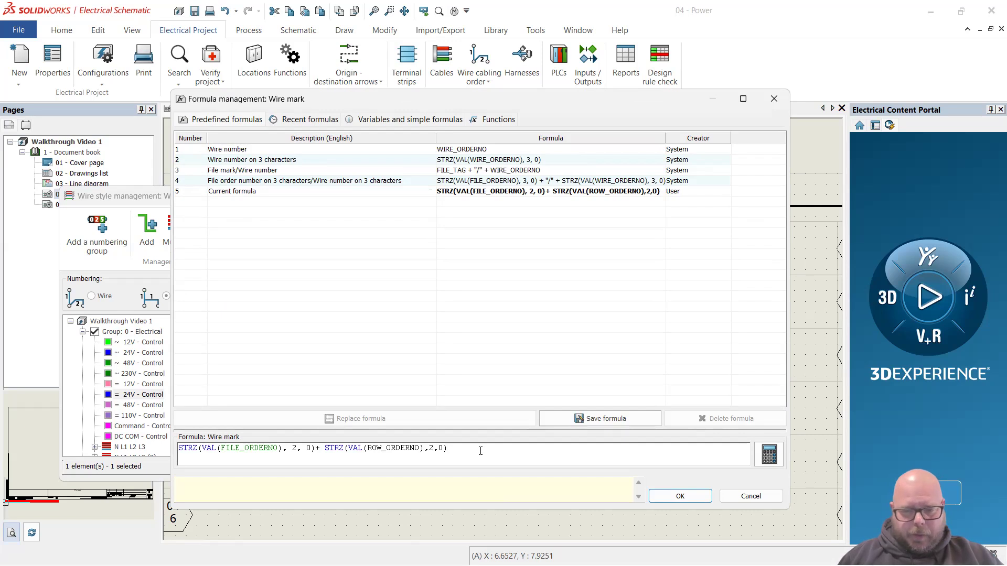
key("ctrl+v")
left_click(679, 496)
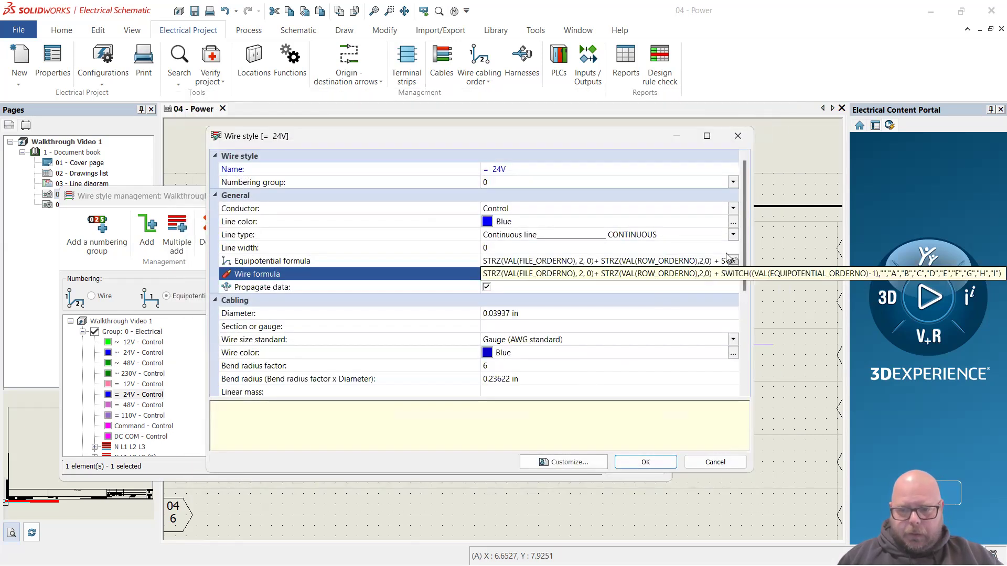
left_click(640, 463)
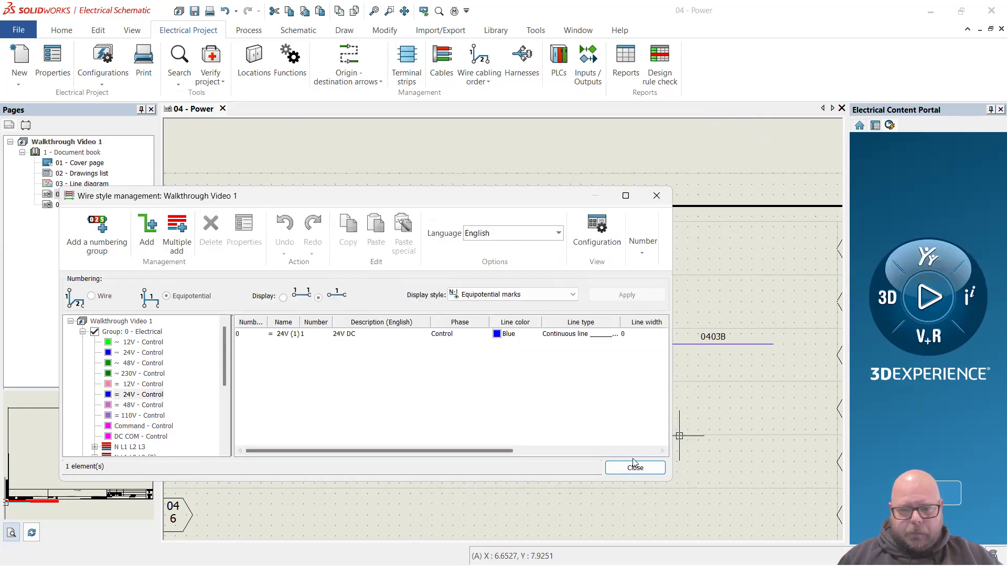
left_click(635, 468)
Delete the whole test circuit on row 3 of the Power drawing, including fuse, motor symbol and wires.
scroll(321, 341, "up", 3)
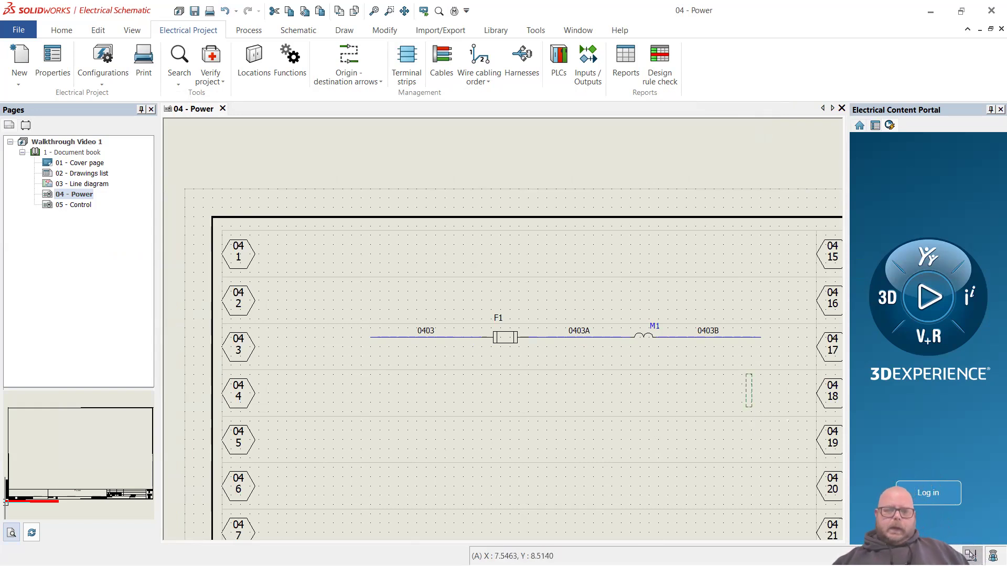
left_click_drag(785, 405, 281, 253)
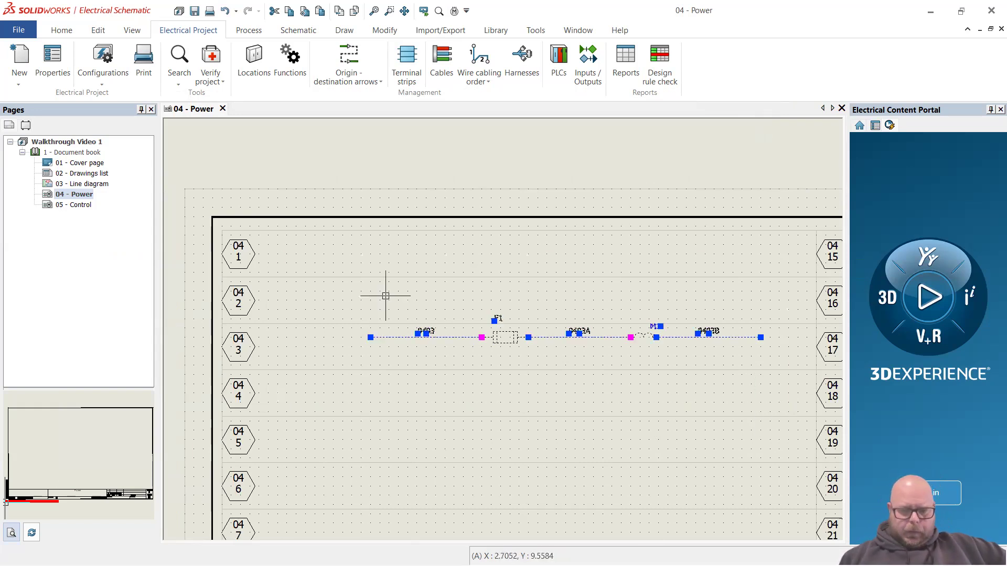
key("Delete")
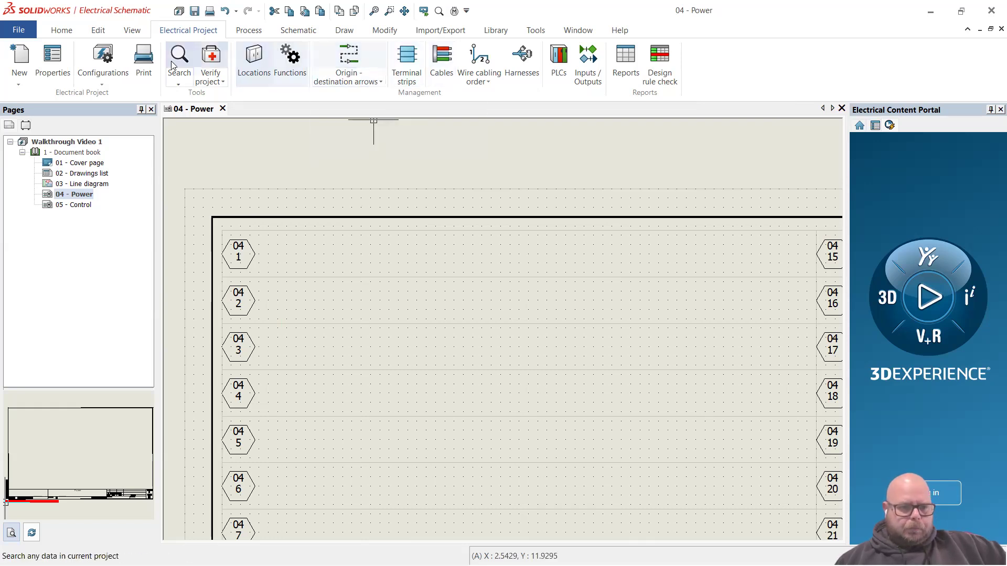
left_click(298, 29)
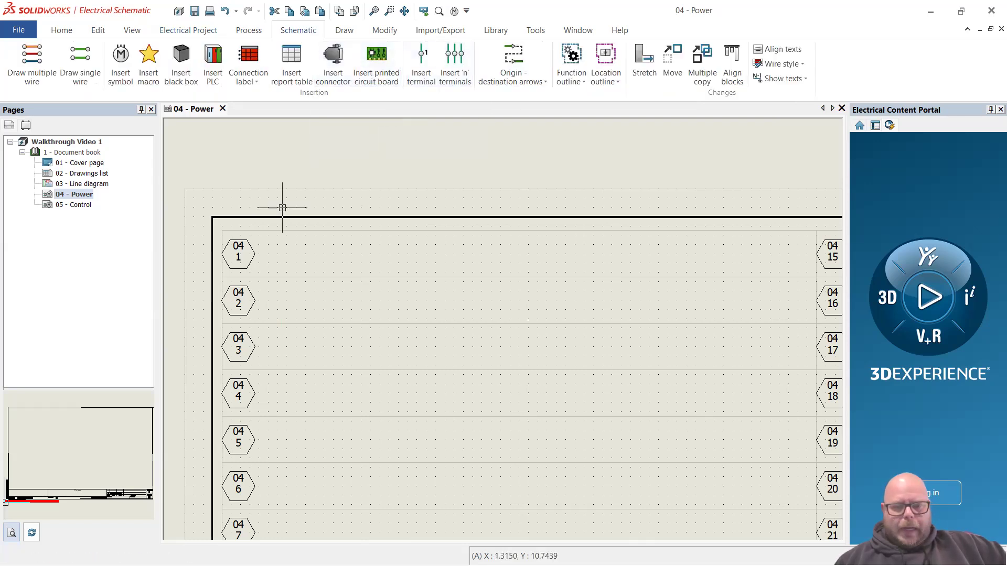
scroll(286, 204, "down", 6)
scroll(286, 246, "up", 3)
scroll(388, 166, "up", 2)
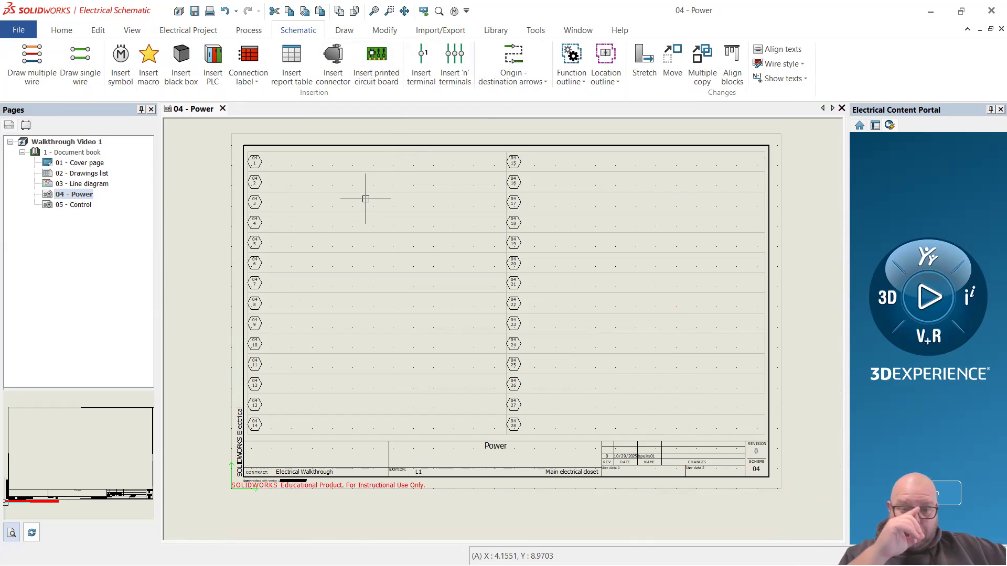
scroll(302, 157, "up", 2)
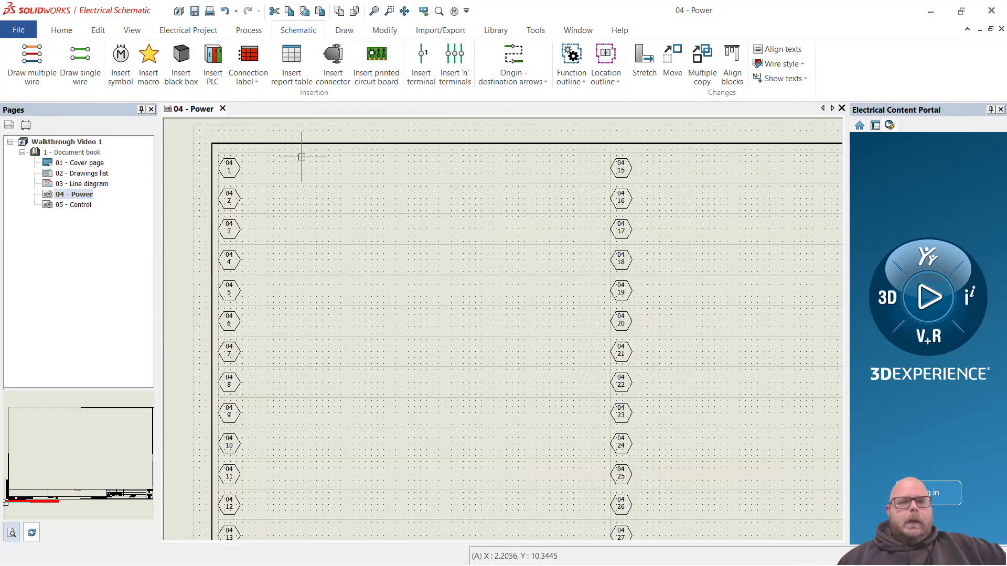
scroll(377, 205, "down", 2)
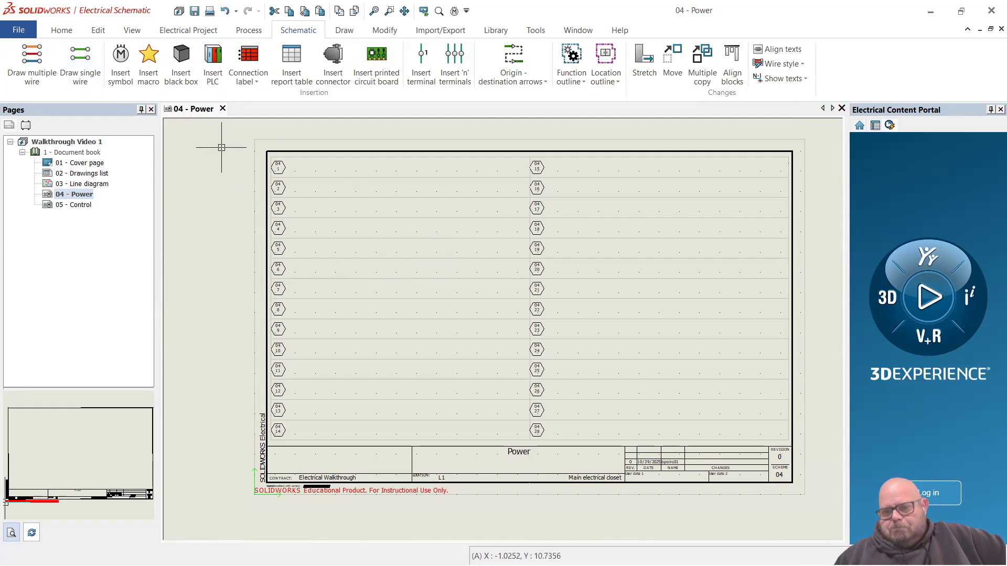
Set up a multiple wire in the N L1 L2 L3 style with Neutral wire and Protection excluded, leaving Phase 1, Phase 2 and Phase 3.
left_click(29, 69)
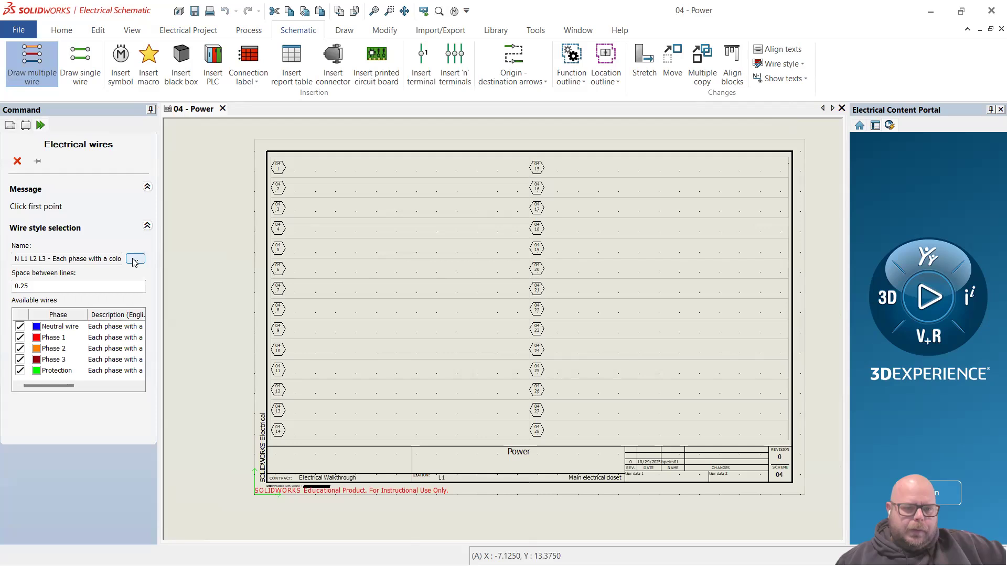
left_click(66, 77)
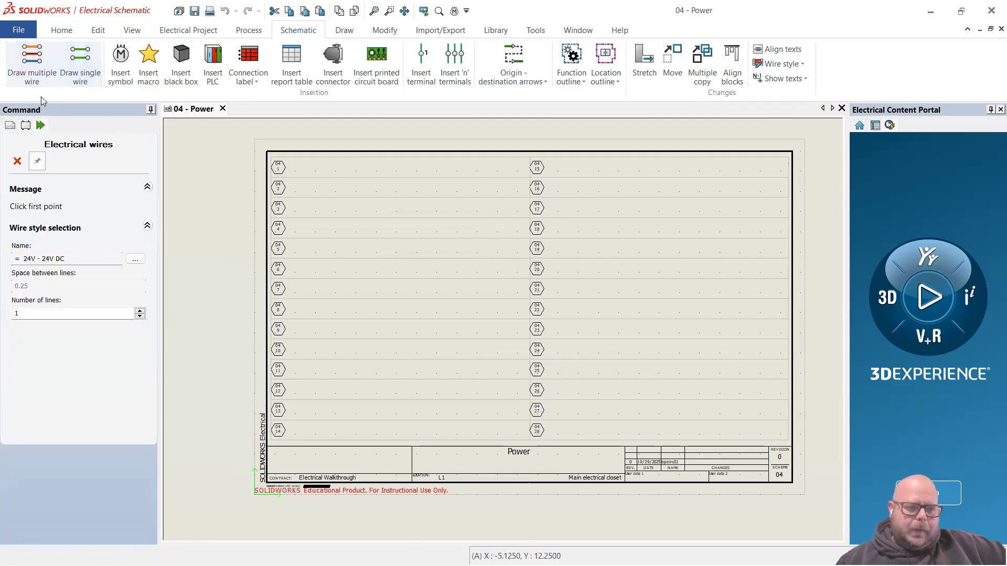
left_click(31, 62)
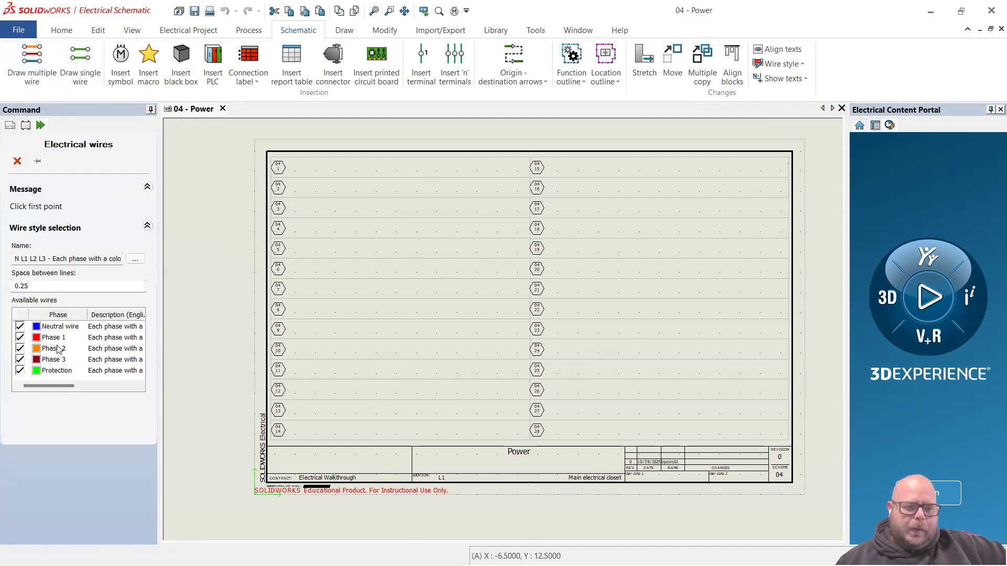
left_click(58, 371)
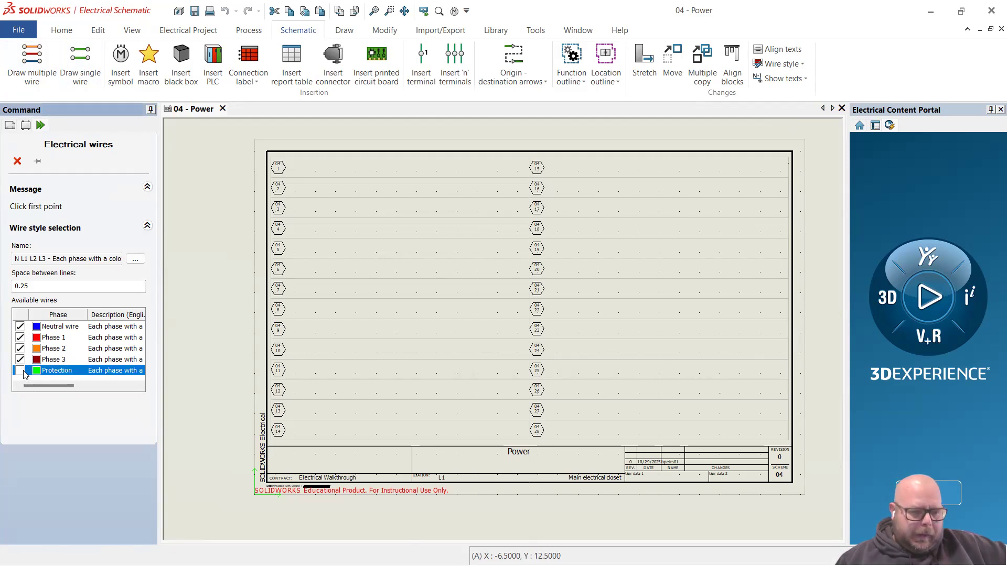
left_click(20, 326)
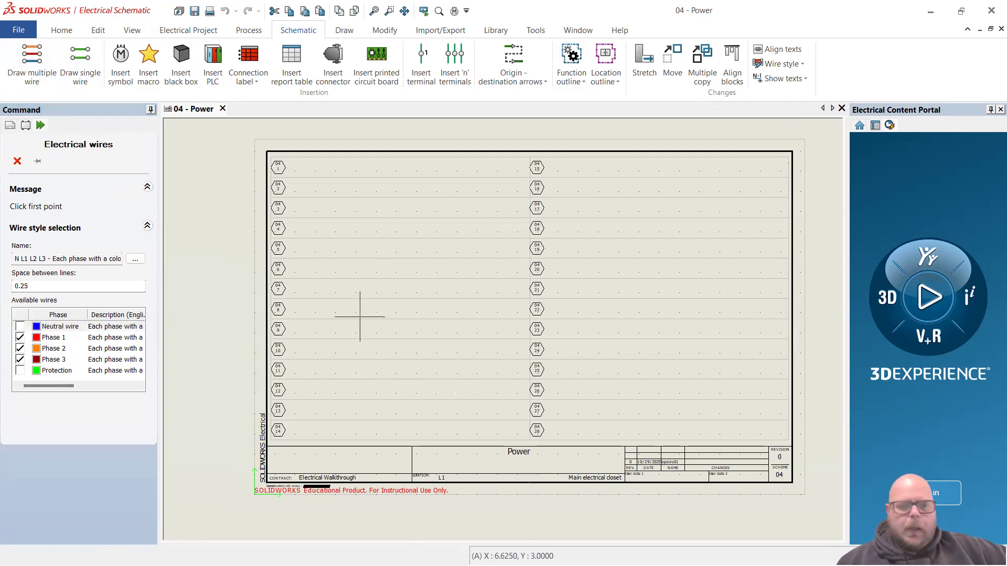
Draw the three phase wires vertically beside the row markers from row 1 down to row 14 of the Power drawing.
scroll(245, 216, "up", 2)
scroll(252, 212, "up", 1)
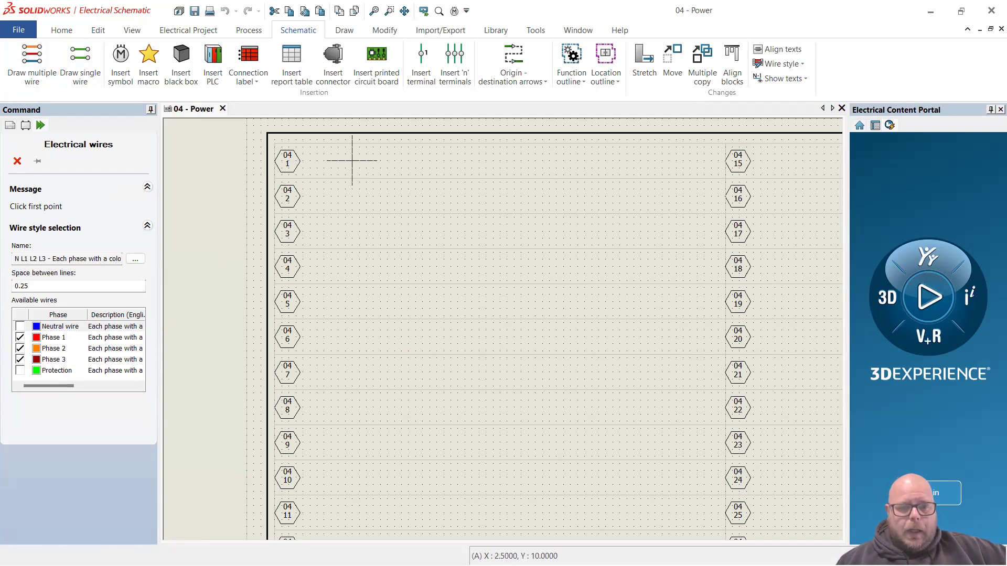
scroll(345, 160, "down", 1)
scroll(345, 160, "down", 1)
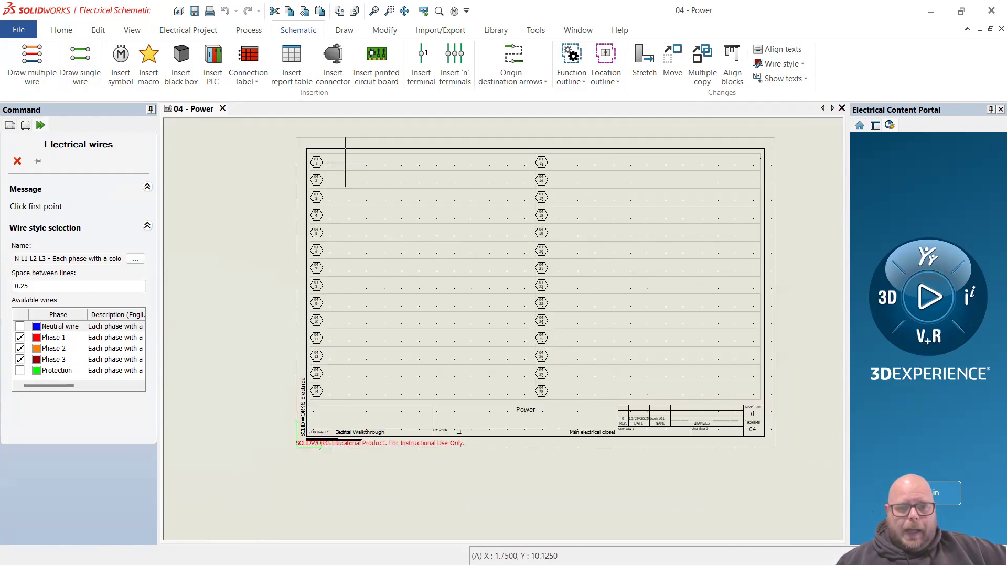
scroll(345, 162, "down", 6)
scroll(345, 162, "up", 5)
scroll(319, 154, "up", 4)
scroll(318, 154, "down", 3)
scroll(826, 218, "up", 2)
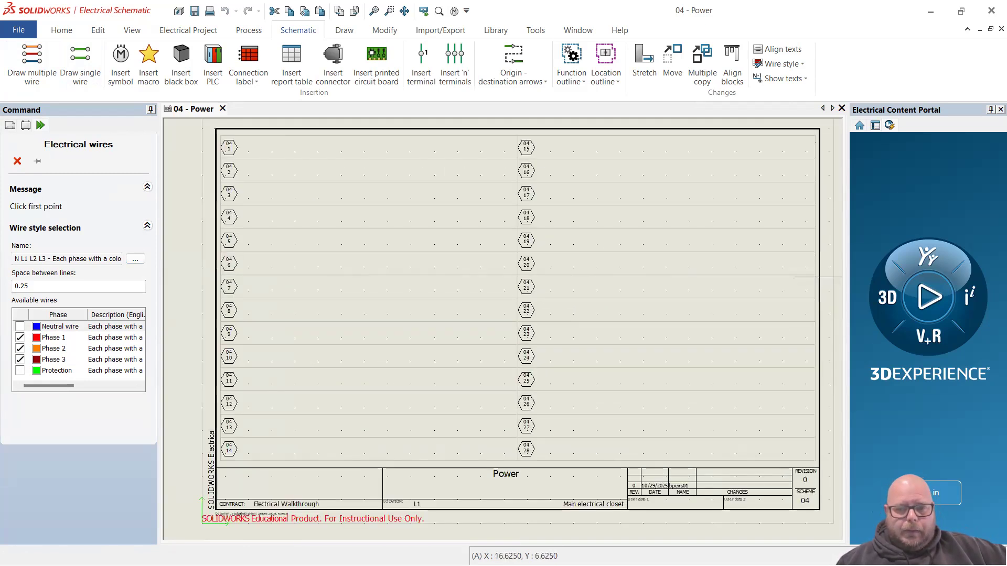
left_click(262, 148)
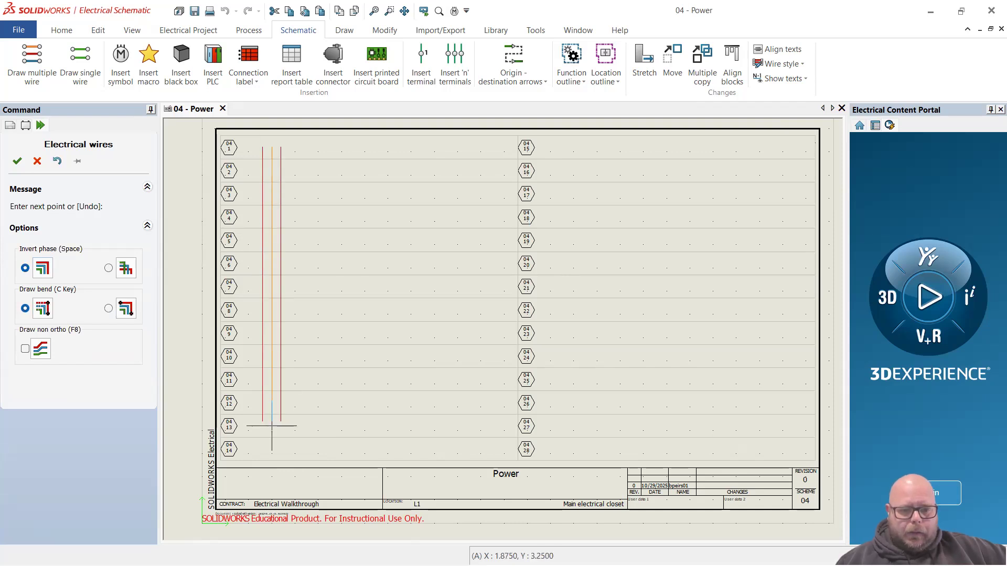
left_click(262, 449)
key("Escape")
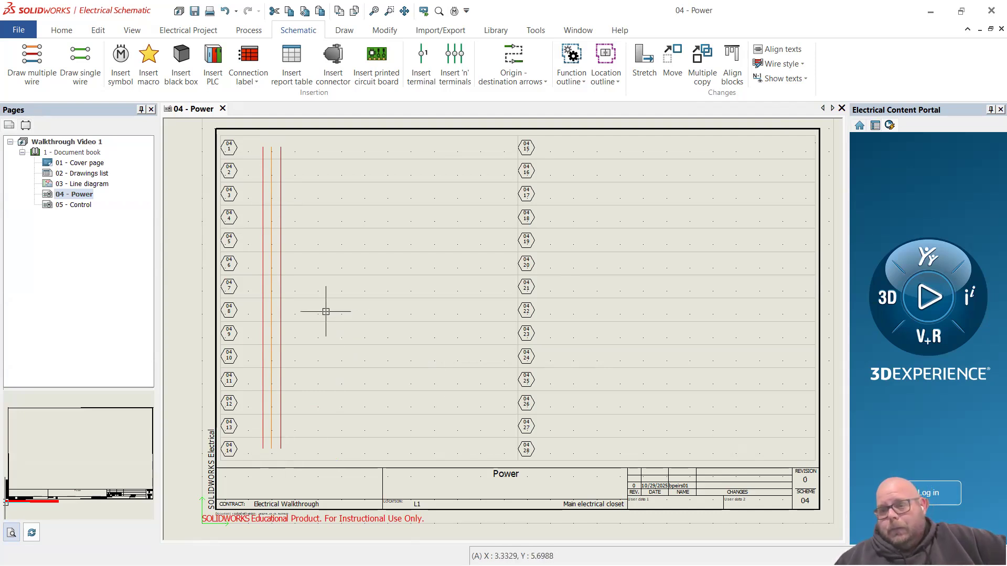
Insert the DC Motor - Compens field symbol beside the three phase wires near row 5, accepting its default properties.
scroll(275, 215, "up", 2)
scroll(275, 215, "down", 4)
scroll(239, 154, "up", 3)
scroll(240, 155, "up", 2)
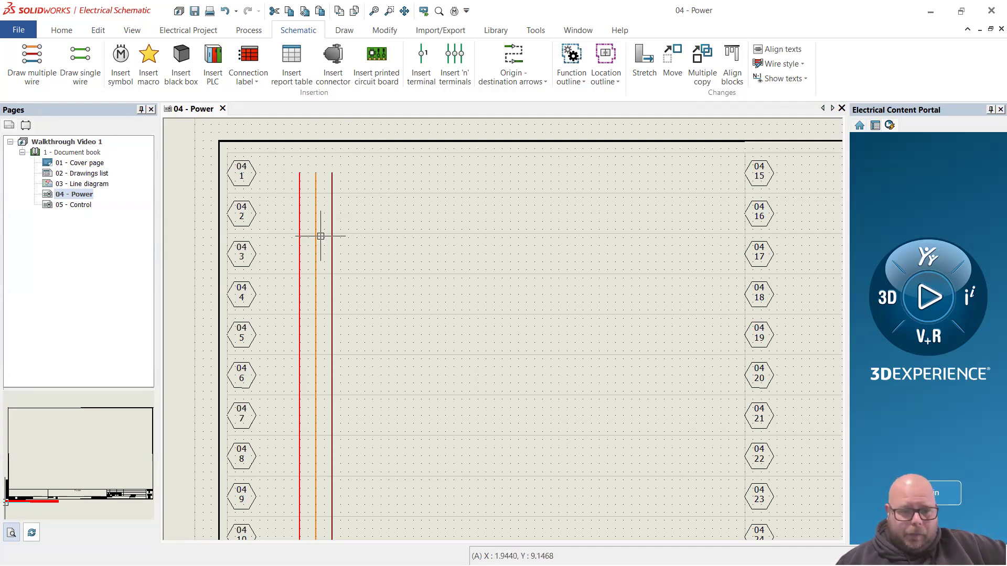
scroll(355, 164, "down", 2)
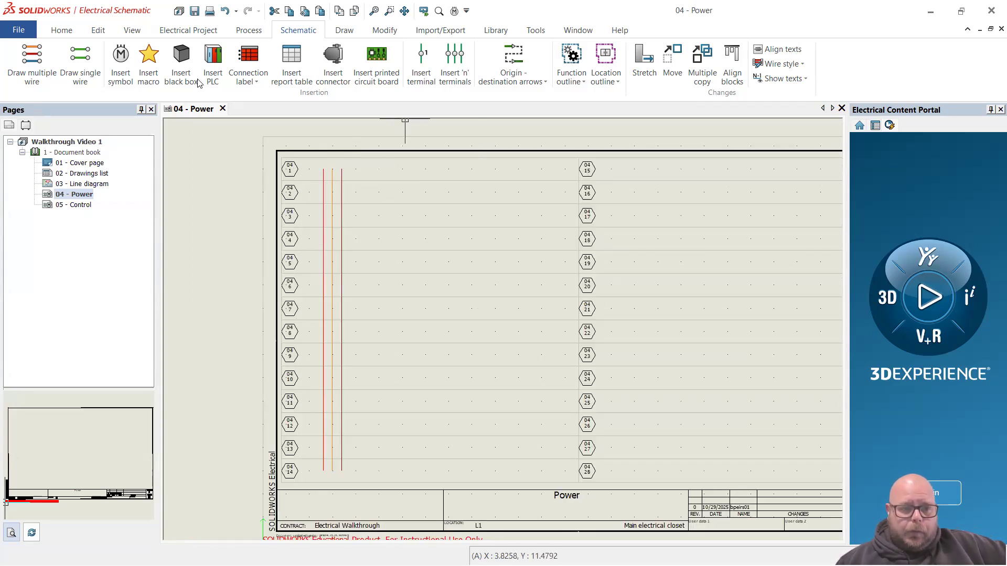
left_click(121, 63)
left_click(515, 253)
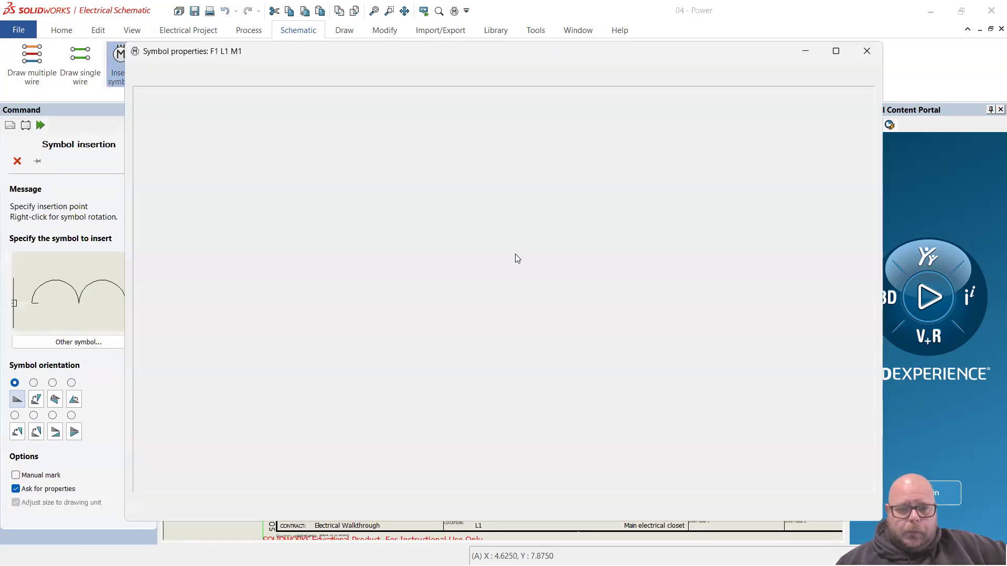
left_click(786, 511)
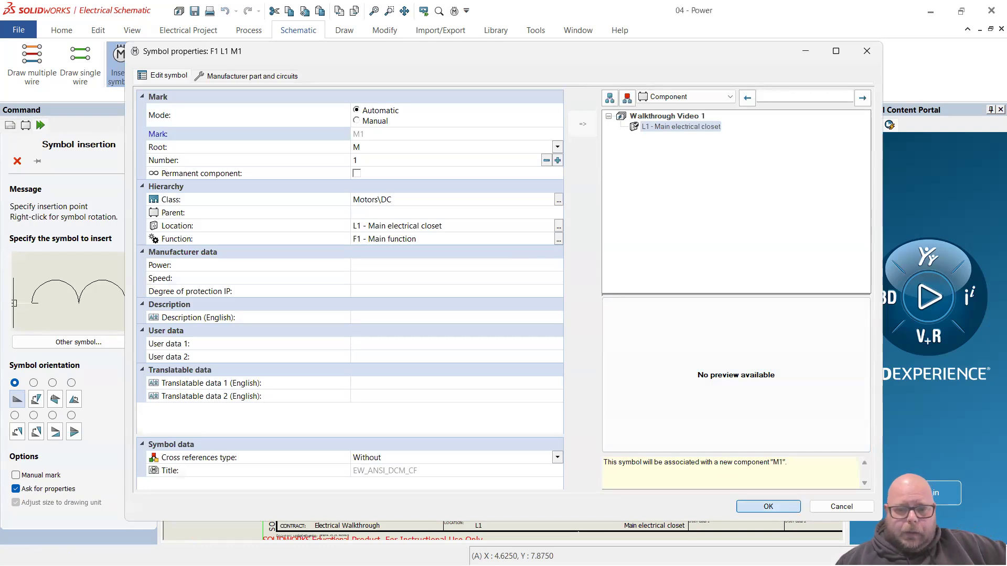
scroll(461, 241, "up", 3)
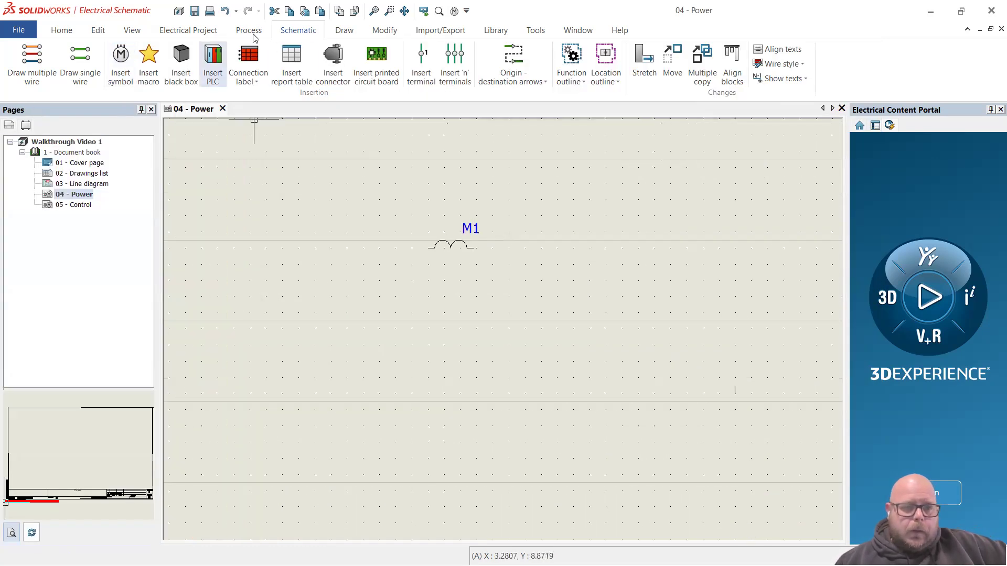
Draw single = 24V DC wires extending horizontally outward from both ends of the motor symbol.
left_click(80, 63)
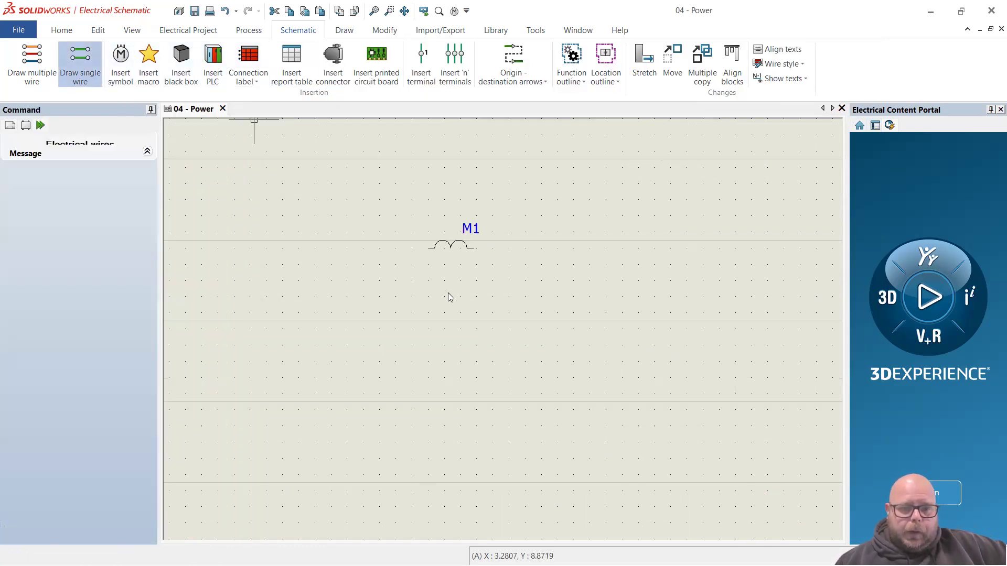
left_click(428, 248)
left_click(346, 248)
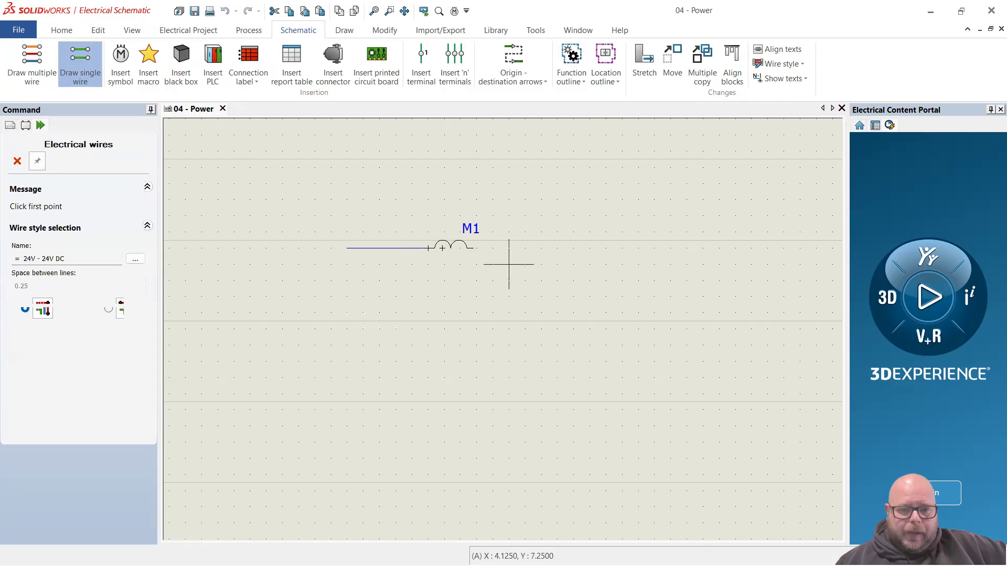
key("Escape")
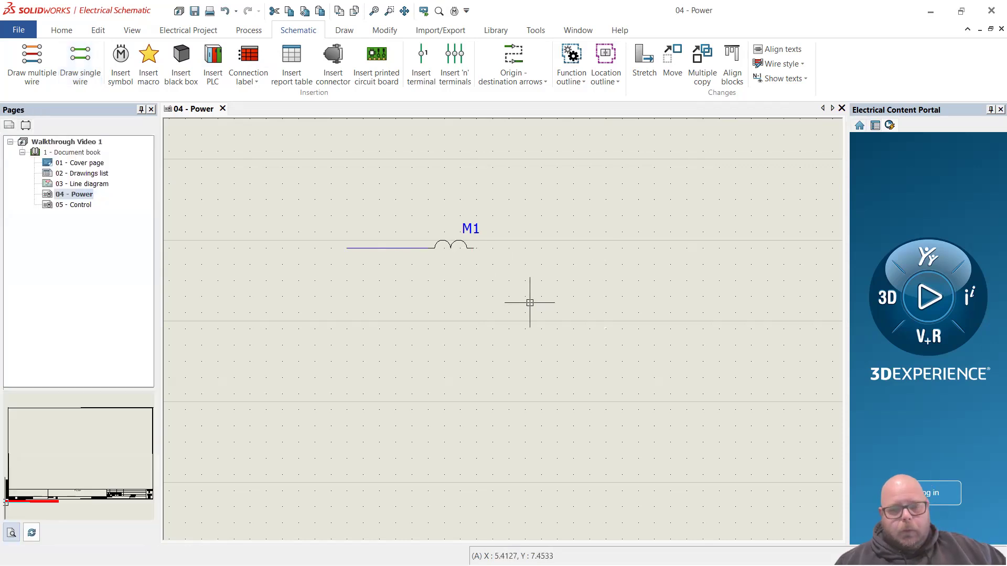
left_click(80, 63)
left_click(474, 248)
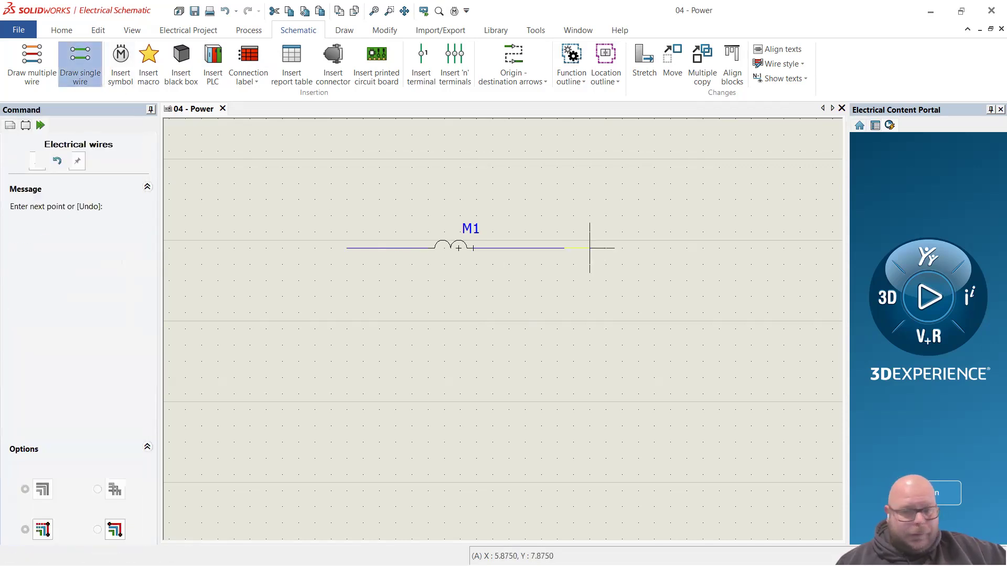
left_click(623, 248)
scroll(589, 312, "down", 2)
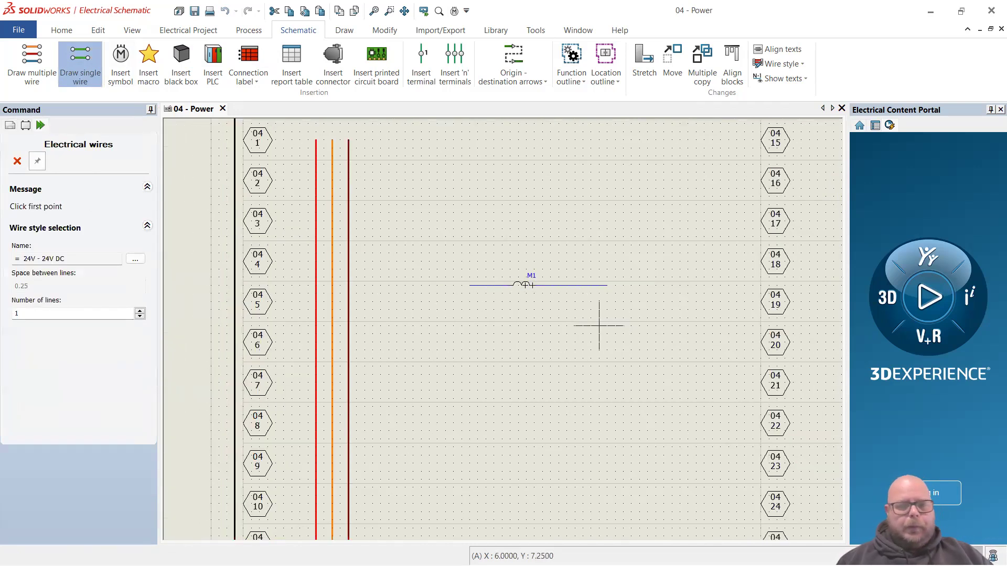
key("Escape")
Delete the motor symbol together with its two = 24V wires.
left_click_drag(640, 329, 461, 235)
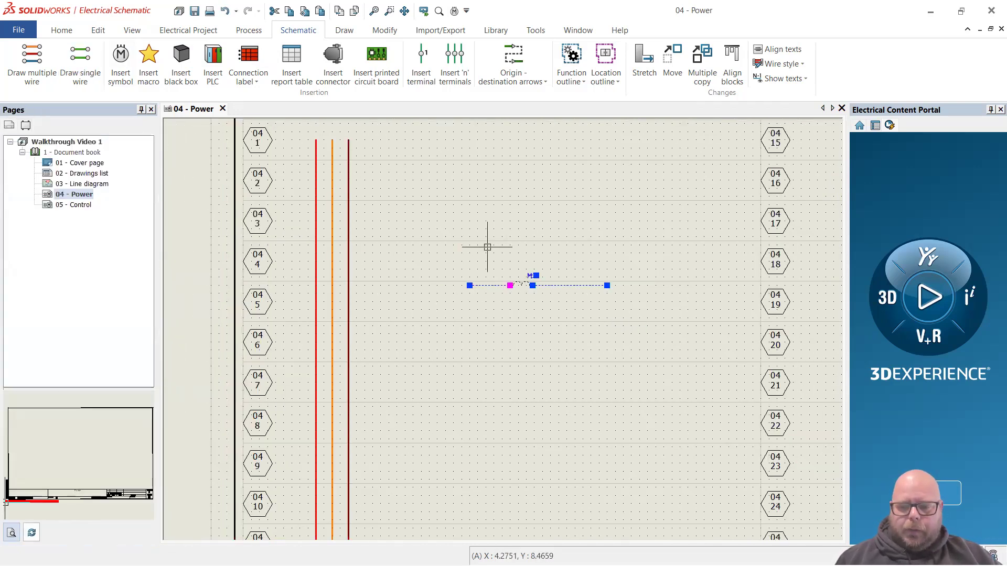
key("Delete")
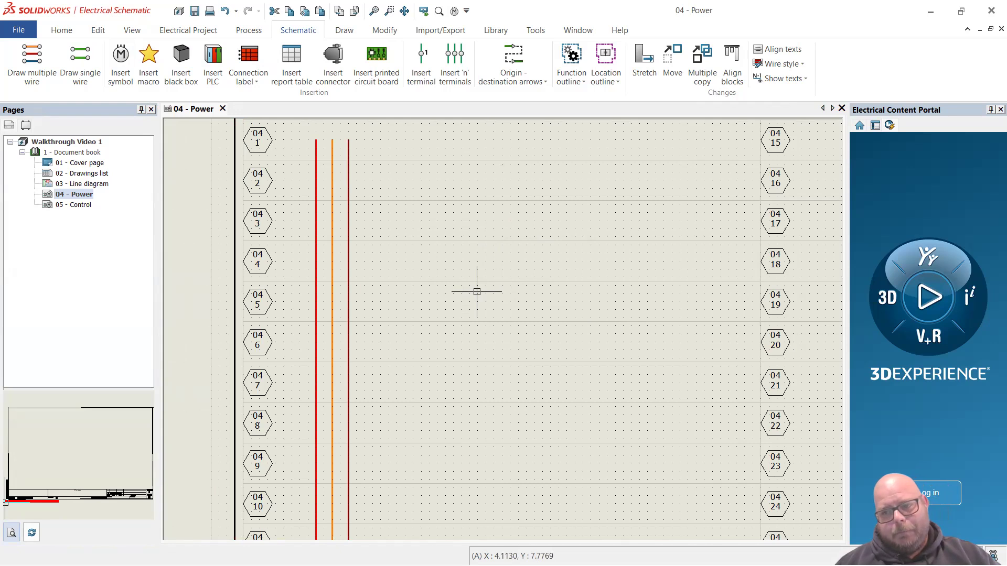
Choose the horizontal 3 poles fuse disconnector from the Fuses, Disconnectors class as the symbol to insert.
left_click(117, 83)
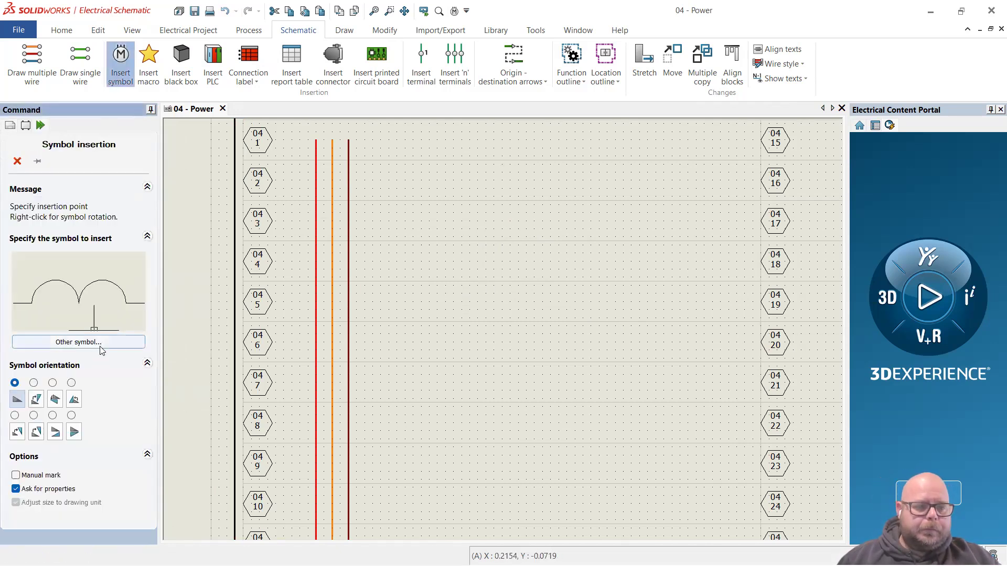
left_click(79, 342)
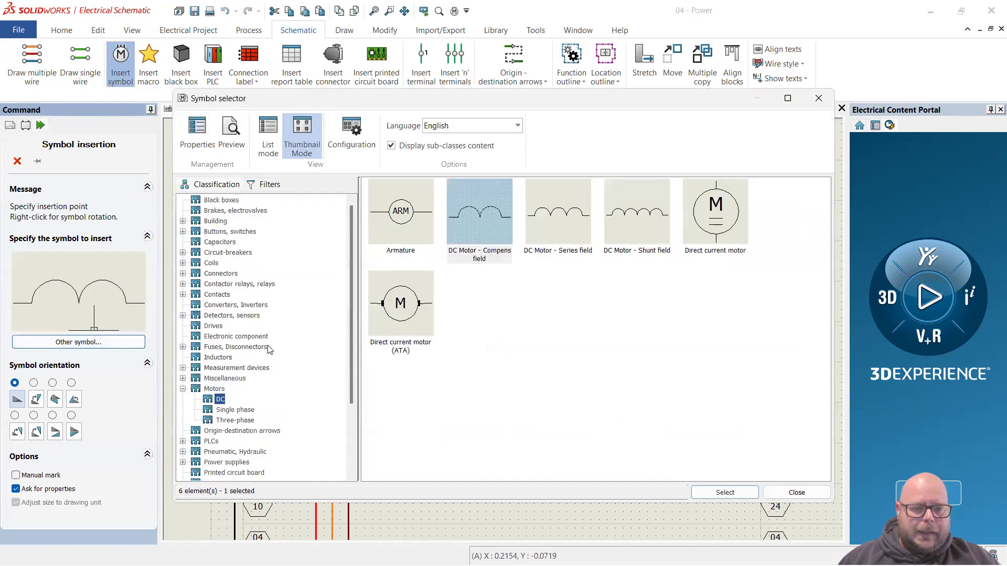
left_click(250, 348)
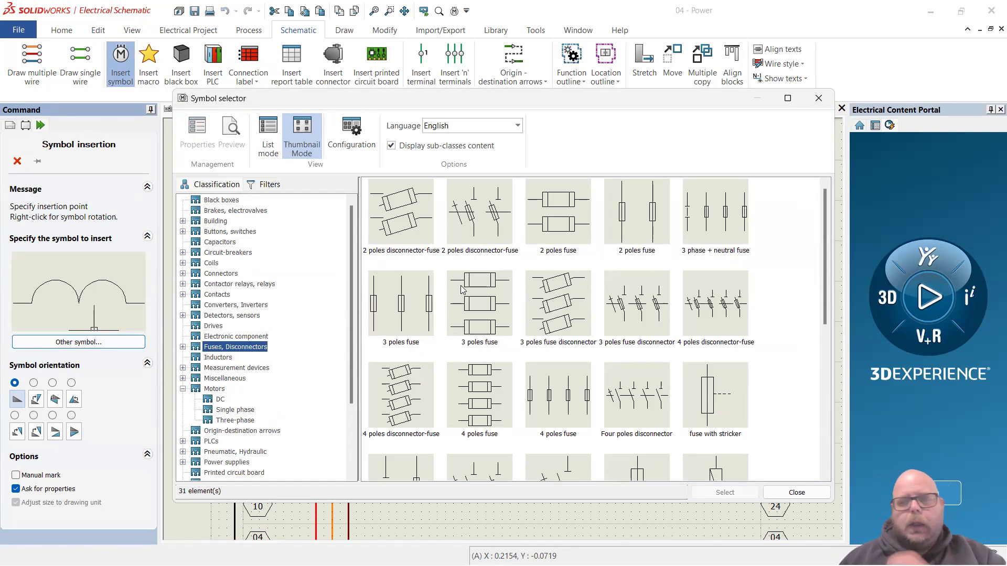
left_click(634, 308)
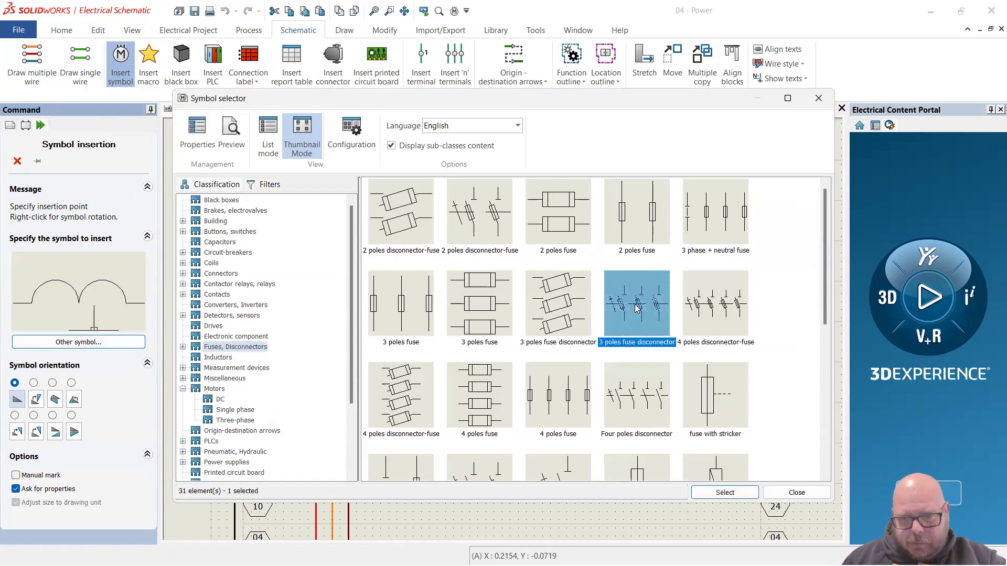
left_click(571, 308)
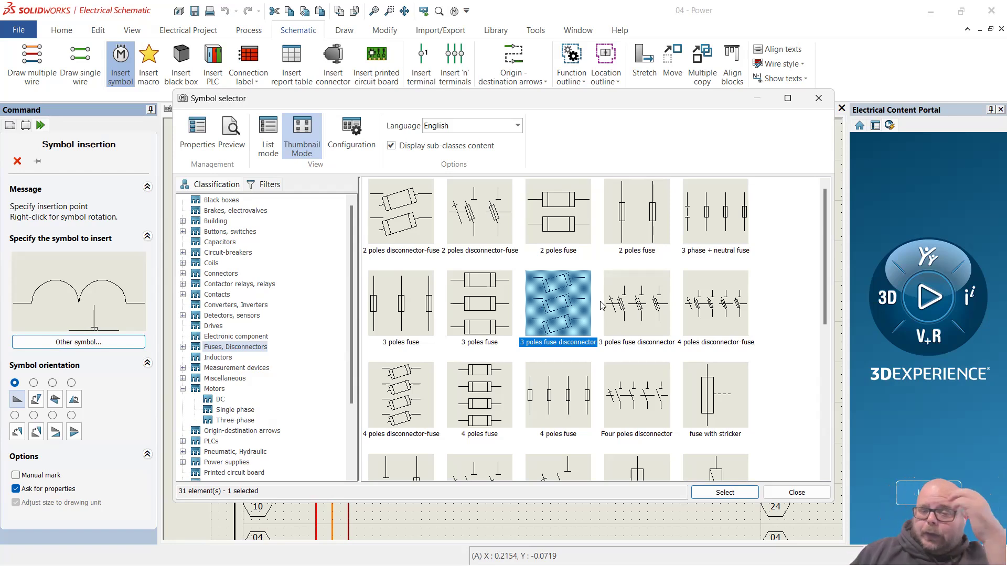
left_click(656, 305)
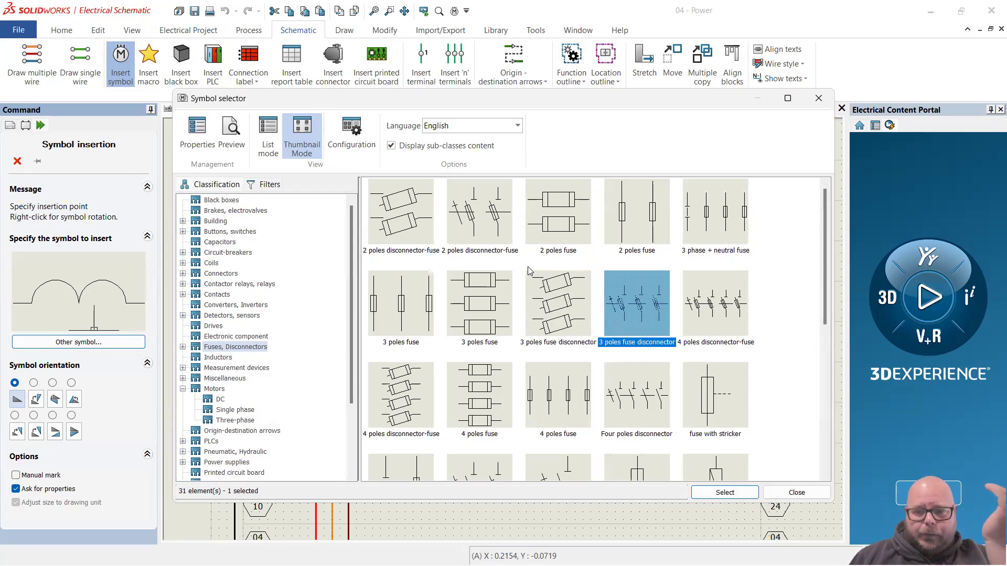
left_click(545, 295)
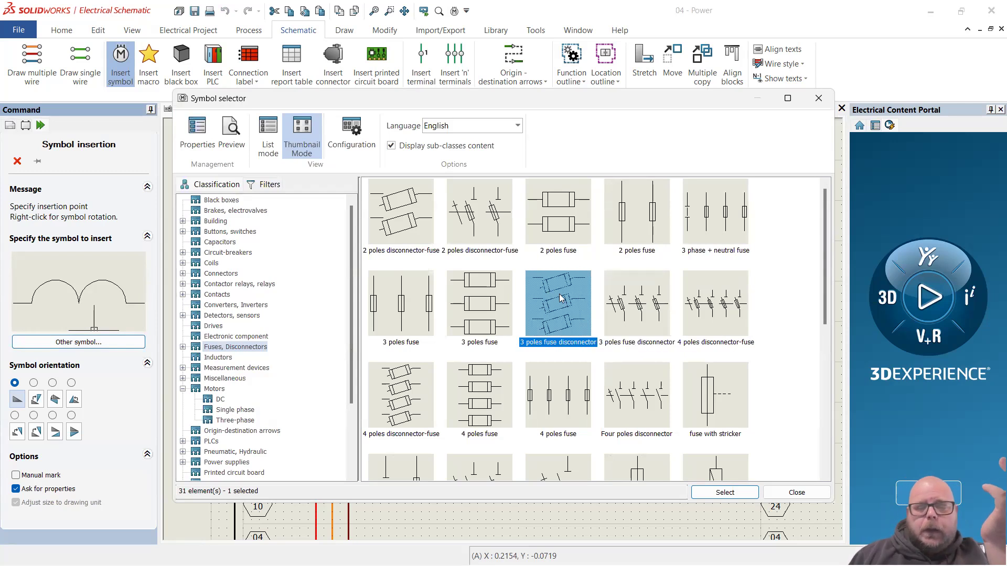
double_click(556, 306)
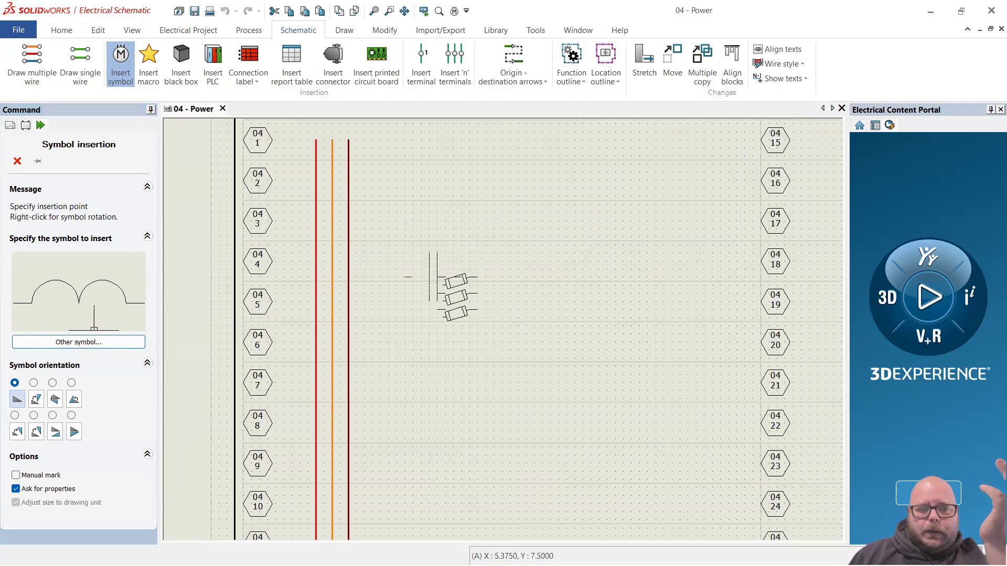
Try each symbol orientation on the fuse disconnector preview and return to the first one.
right_click(314, 212)
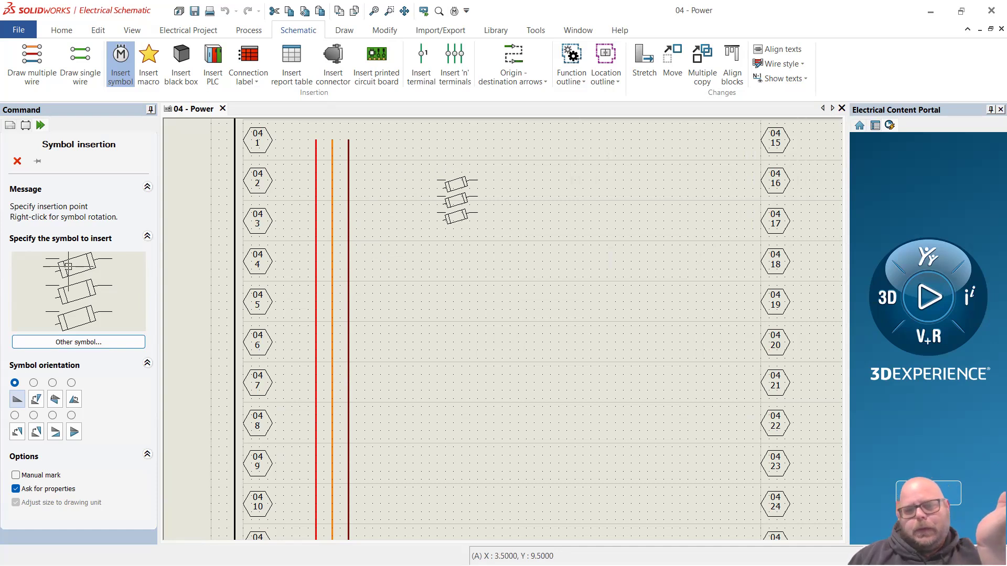
right_click(428, 202)
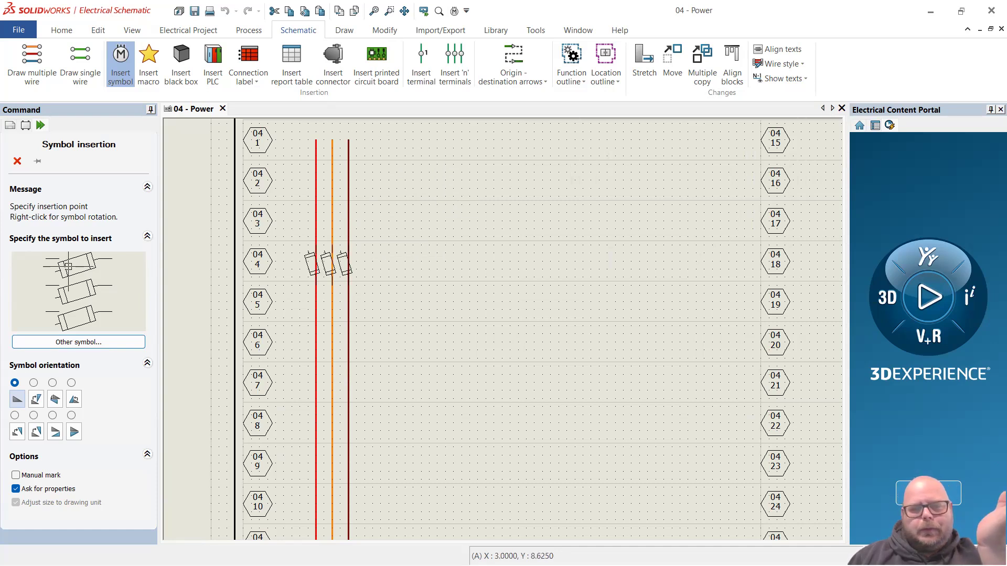
right_click(348, 237)
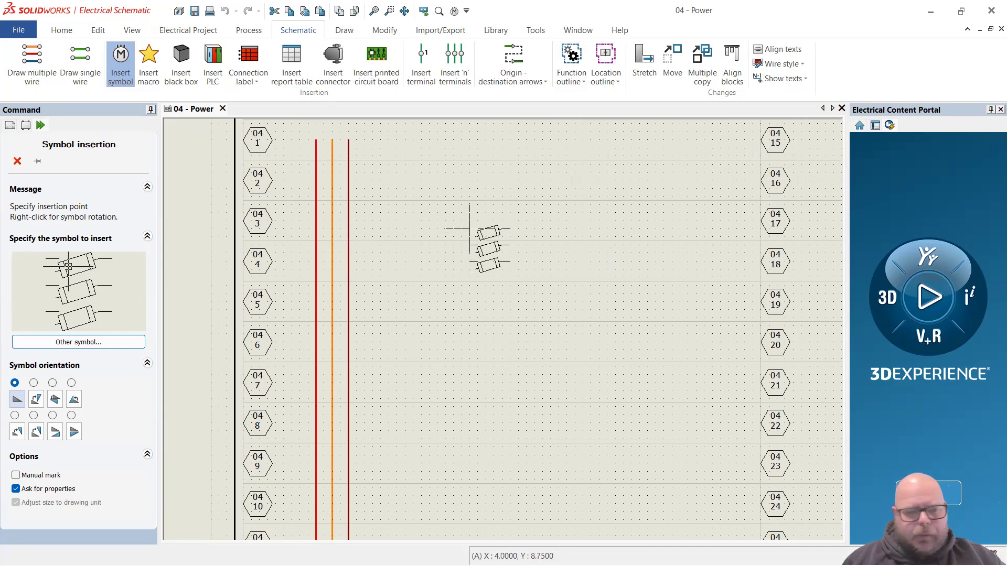
left_click(34, 384)
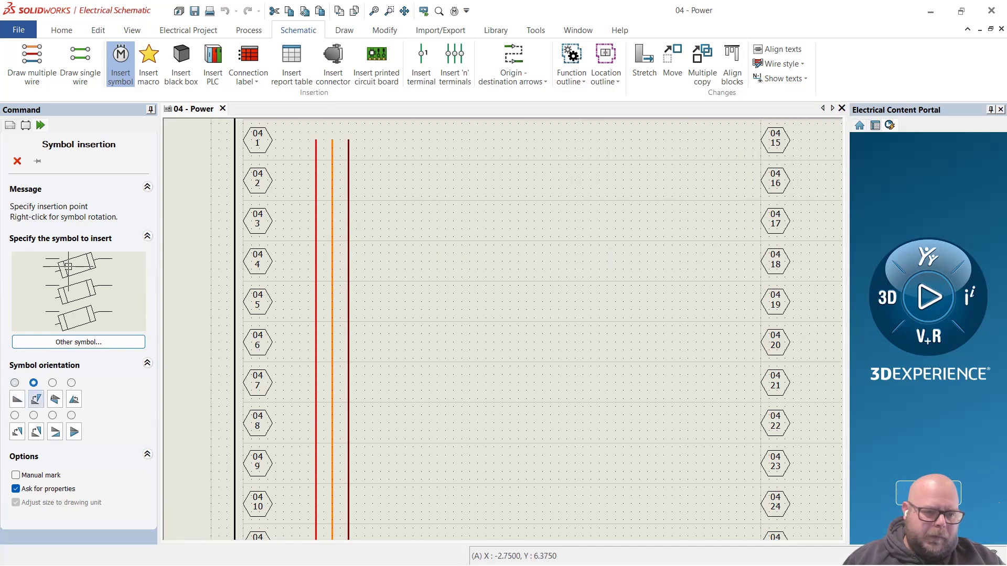
left_click(53, 383)
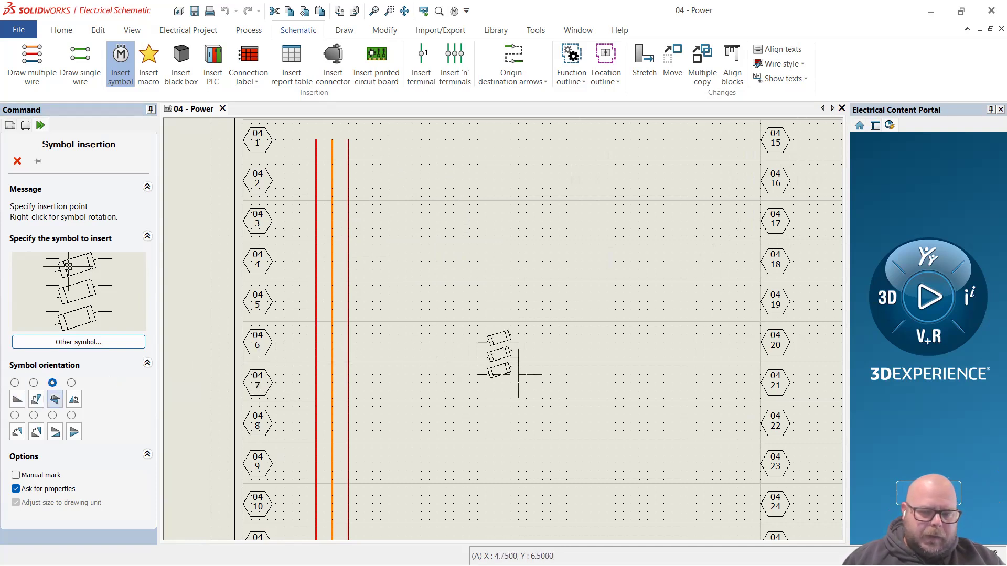
right_click(498, 367)
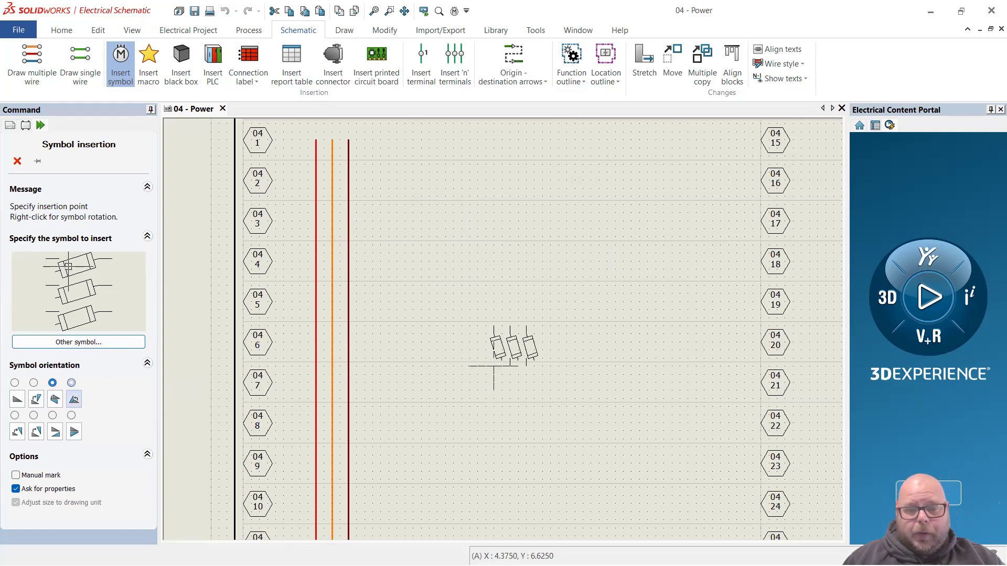
right_click(493, 366)
right_click(493, 366)
right_click(493, 366)
right_click(493, 366)
right_click(493, 366)
right_click(493, 366)
right_click(494, 365)
right_click(493, 366)
right_click(494, 366)
right_click(493, 366)
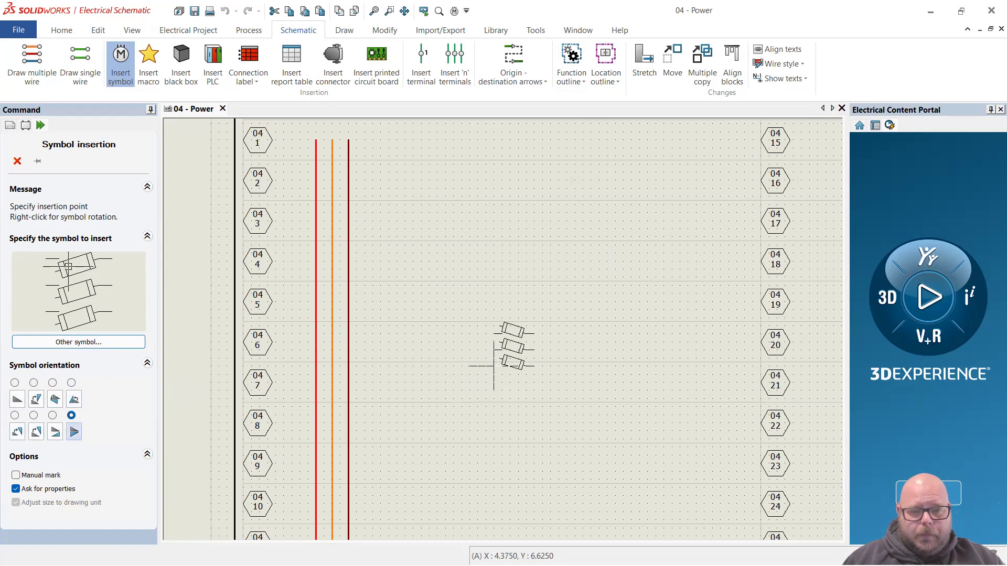
right_click(494, 366)
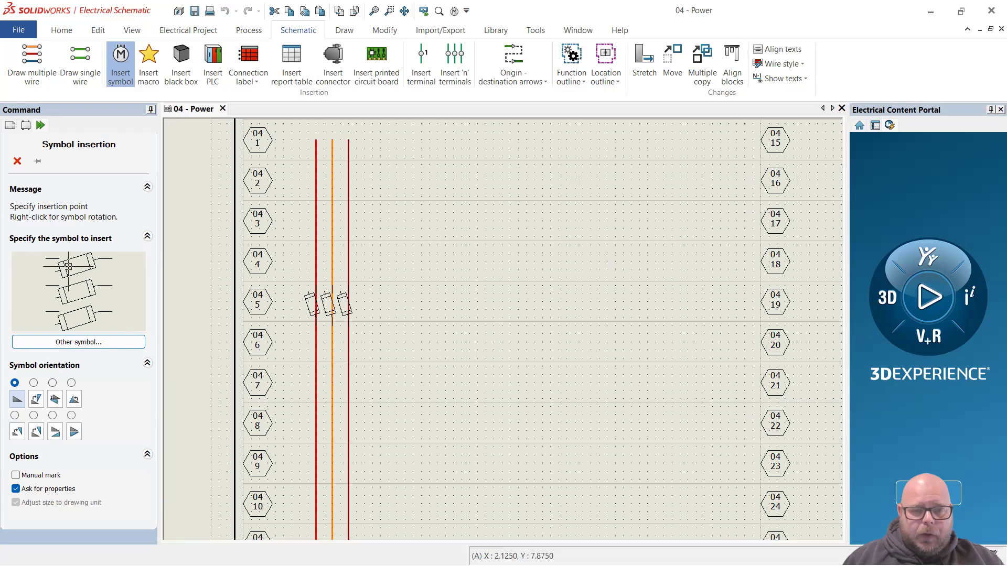
Place the 3 poles fuse disconnector across the three phase wires at row 5 and open its mark number for editing.
left_click(349, 277)
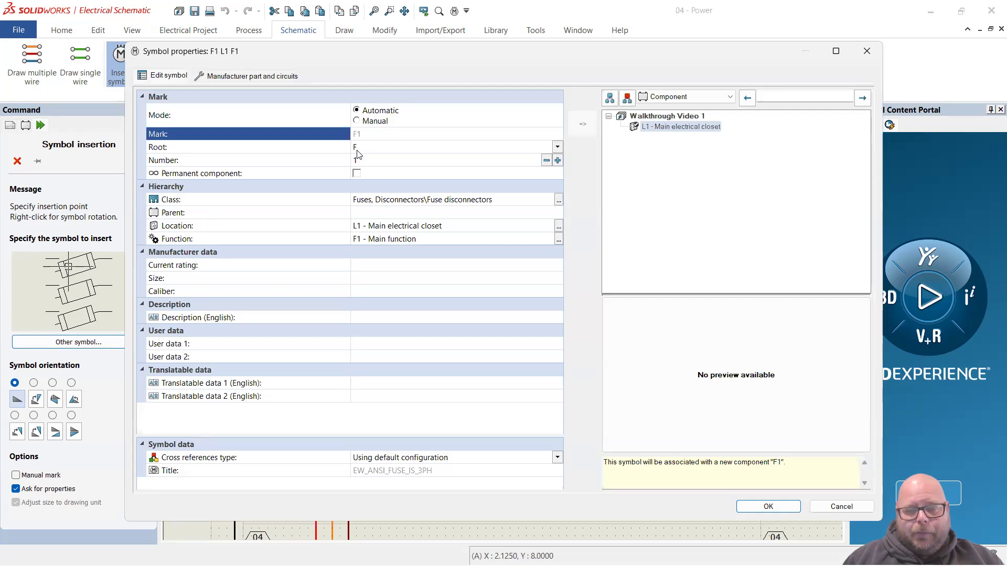
left_click(369, 160)
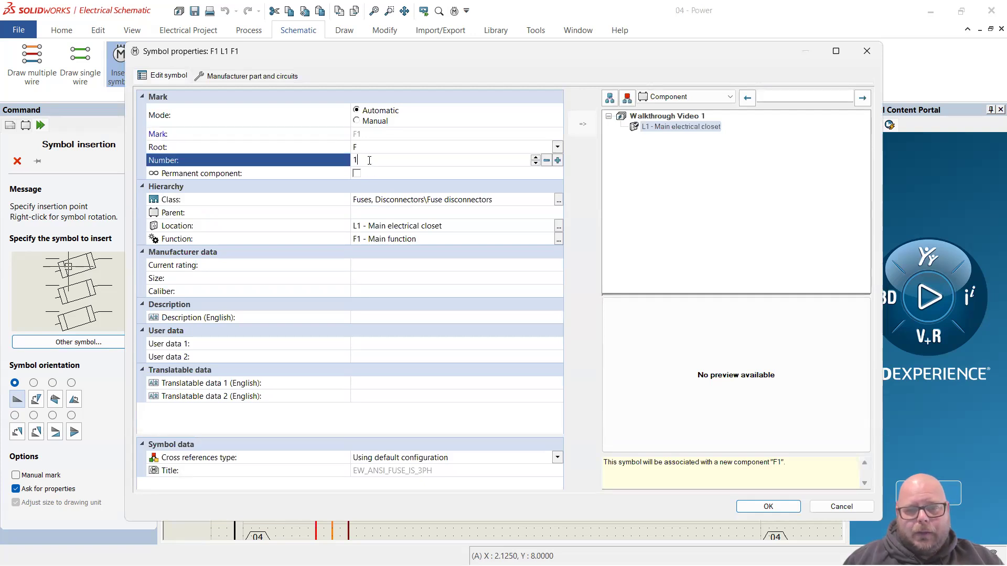
Cancel the pending insertion of the three-pole fuse symbol.
double_click(390, 159)
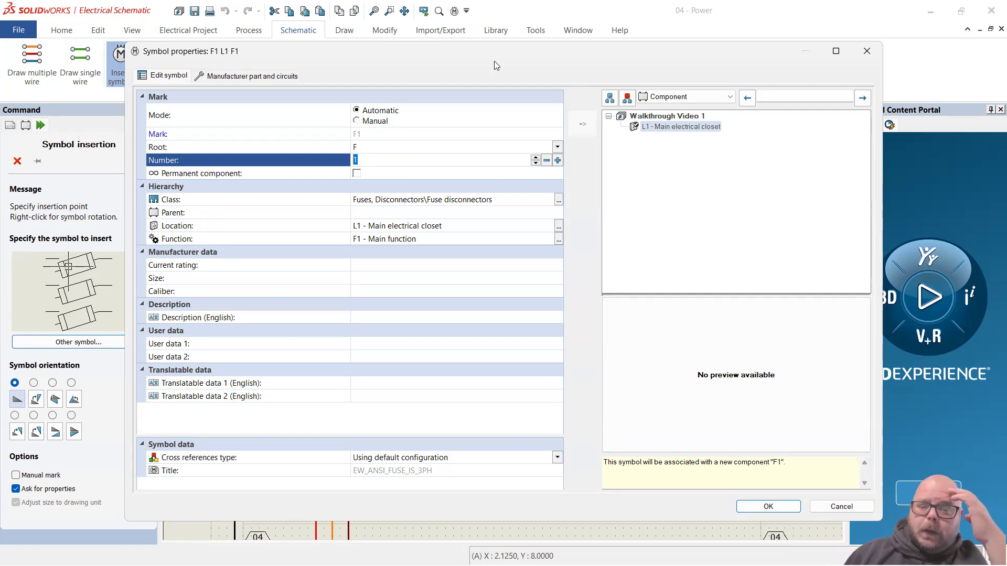
left_click(841, 507)
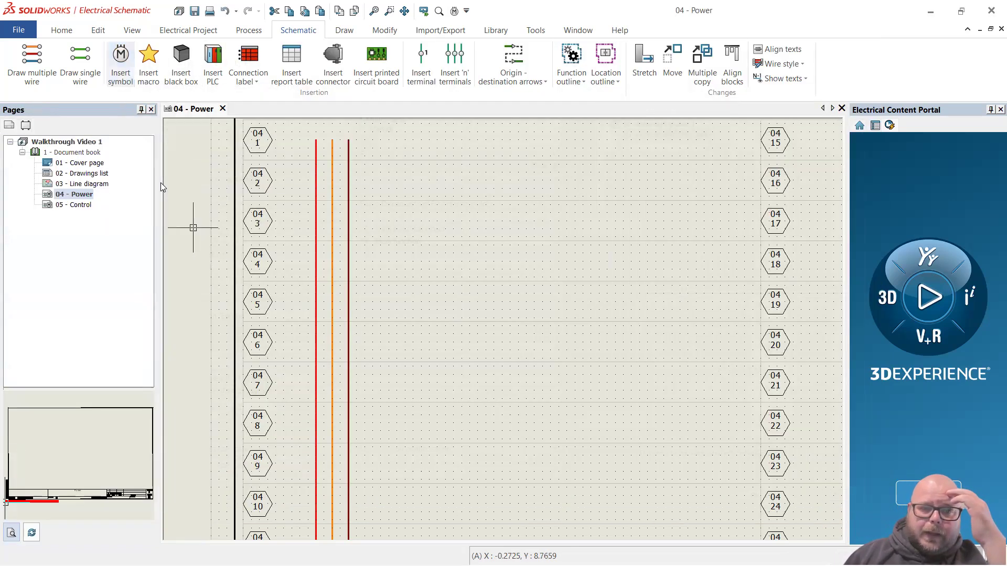
left_click(191, 32)
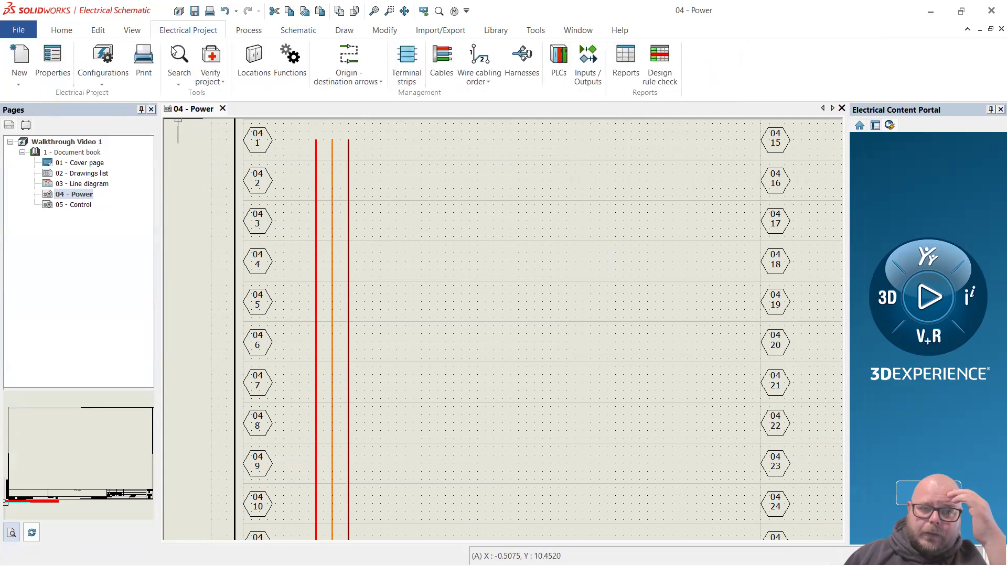
left_click(91, 83)
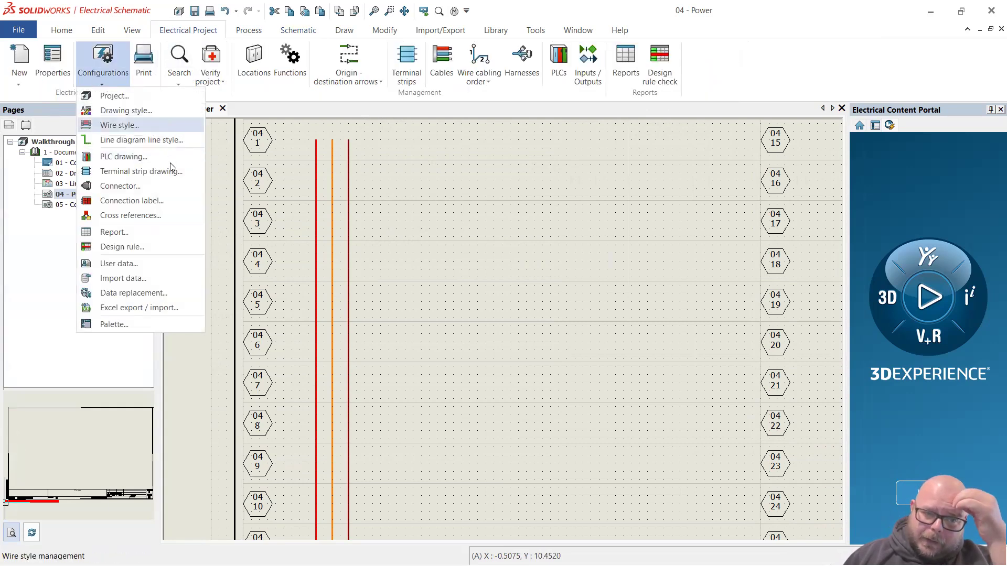
left_click(153, 110)
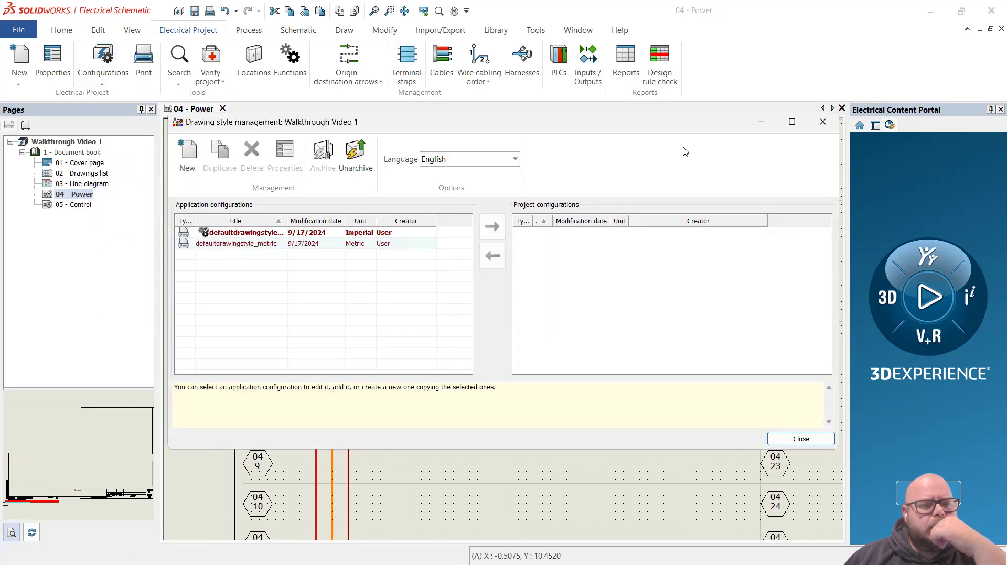
left_click(822, 122)
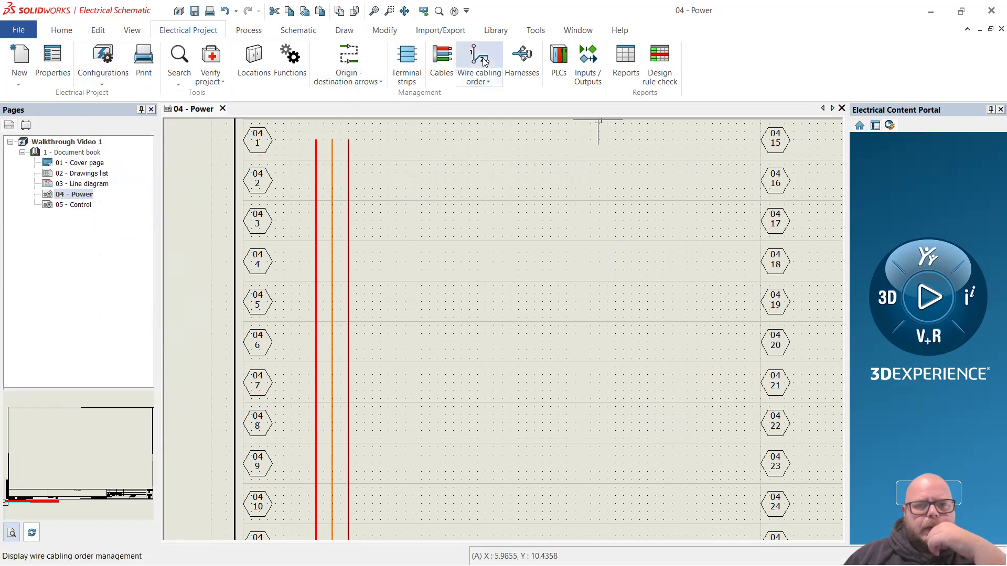
Open the electrical project configuration and go through its mark settings to the list of mark formulas.
left_click(98, 80)
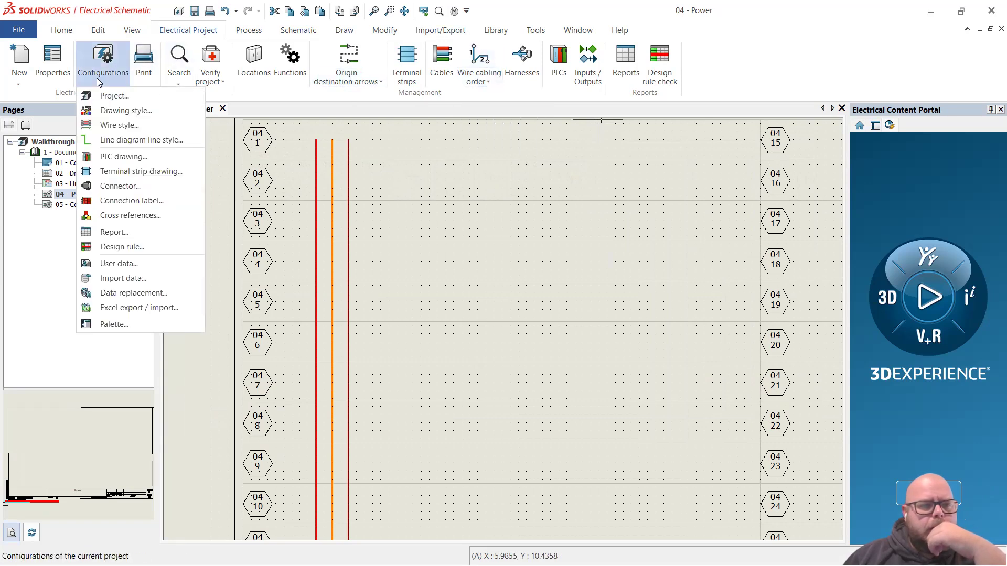
left_click(138, 96)
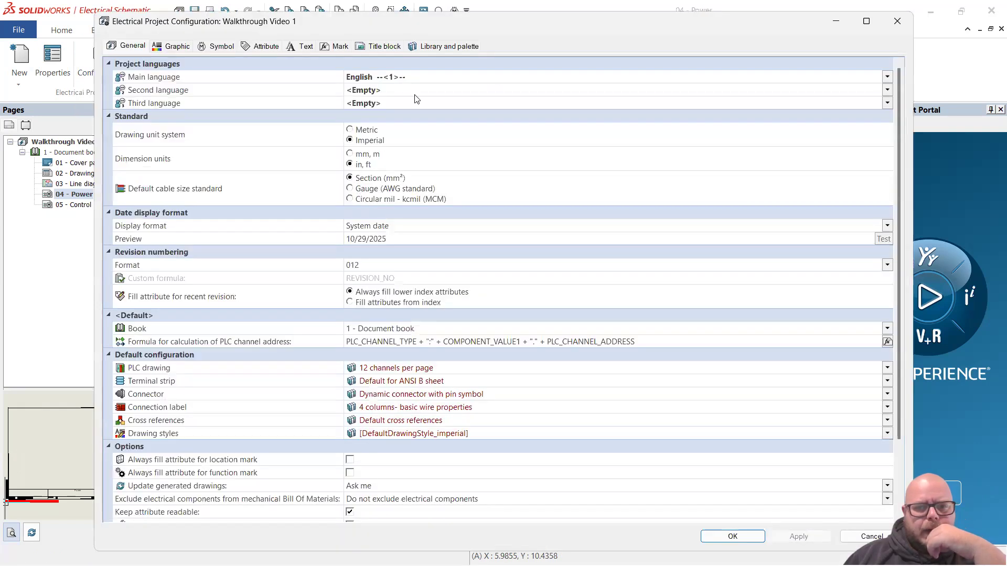
left_click(270, 49)
left_click(321, 45)
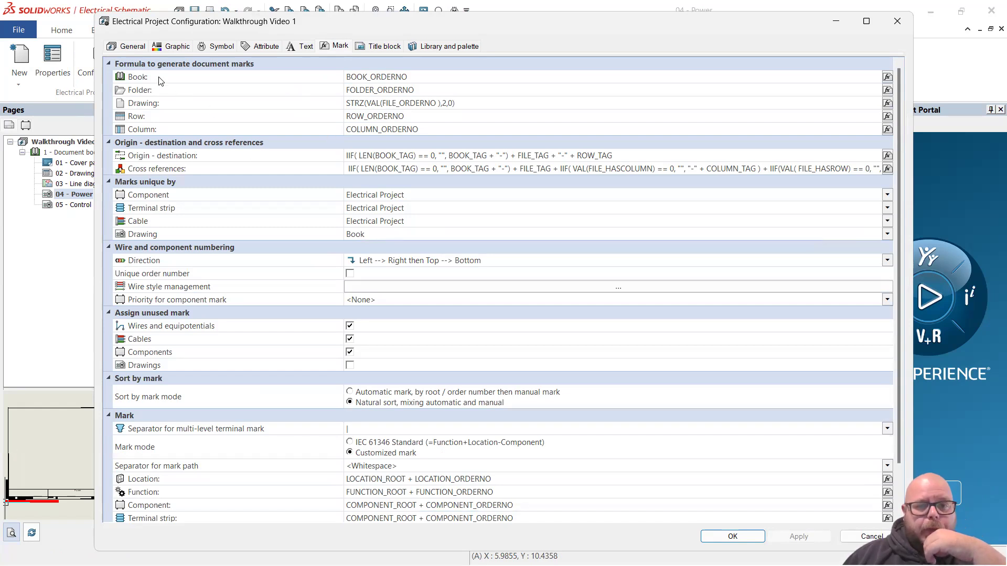
left_click(176, 105)
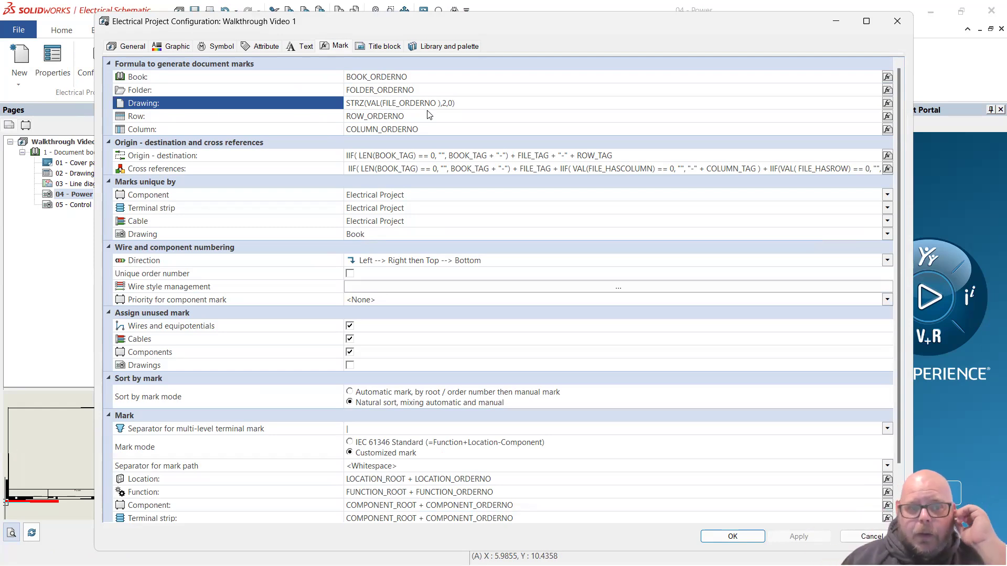
left_click(438, 130)
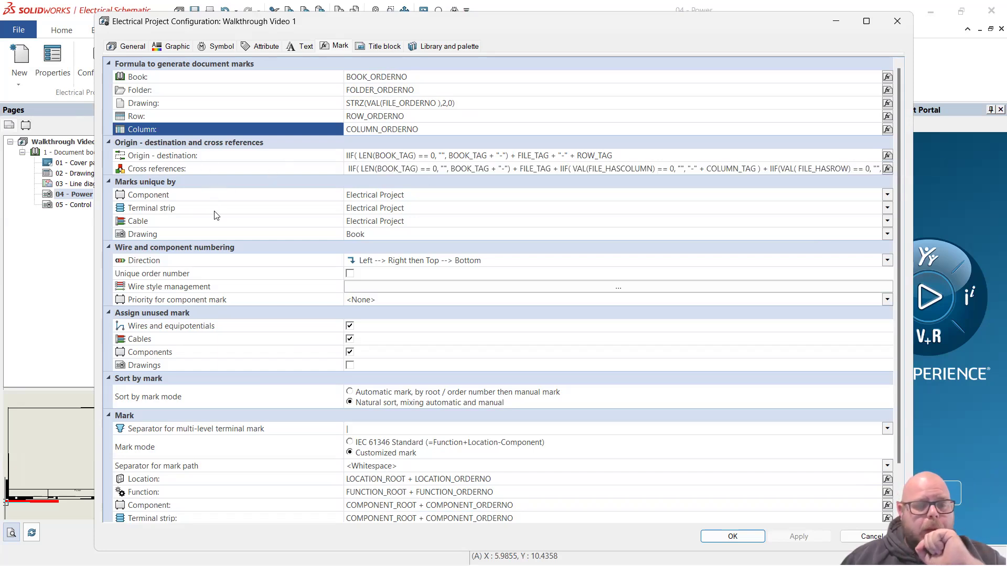
scroll(236, 240, "down", 1)
scroll(238, 241, "down", 1)
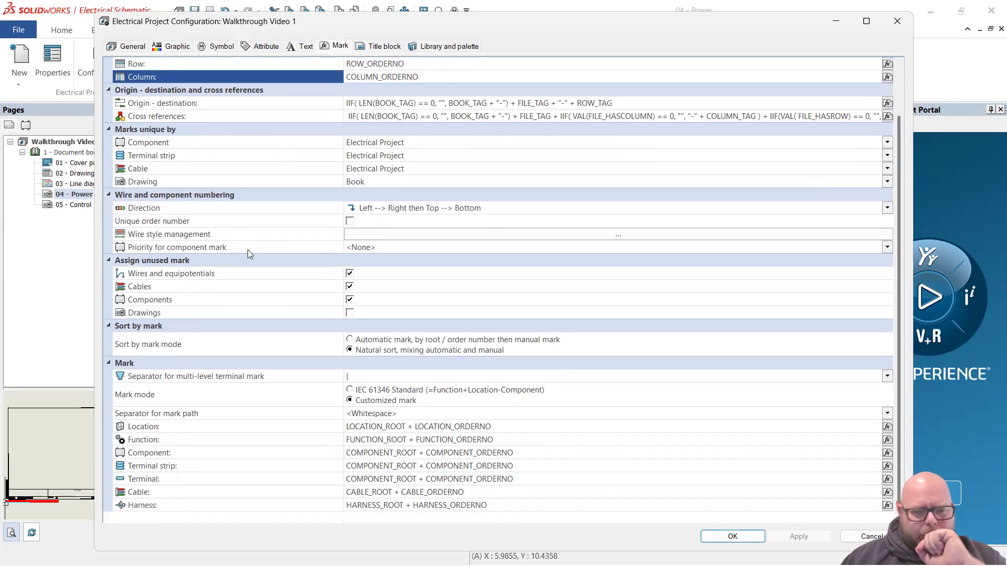
scroll(216, 435, "up", 1)
scroll(242, 339, "down", 1)
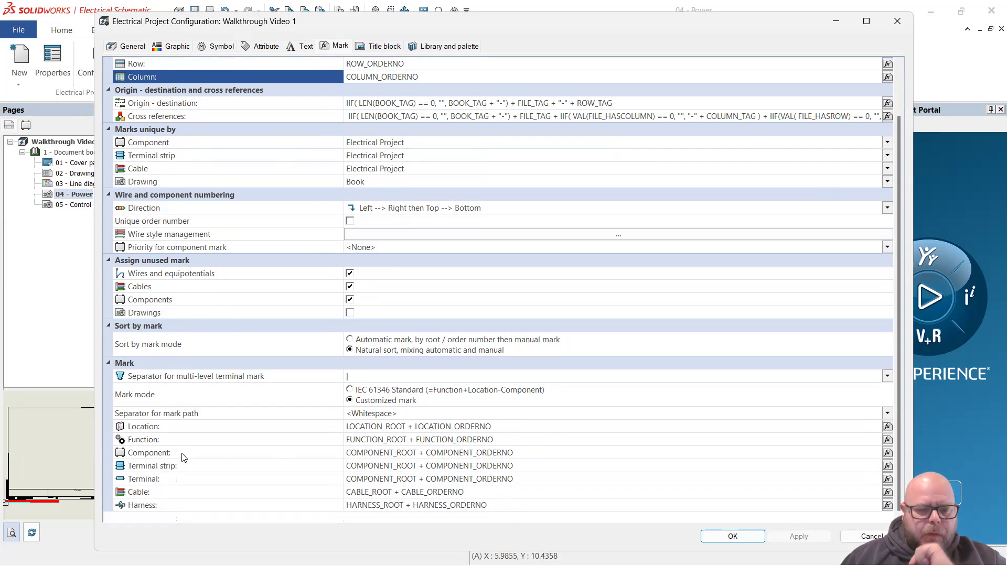
Replace the component mark formula with predefined formula 7, file order number, row number, root and letter, and select its IIF part.
left_click(158, 453)
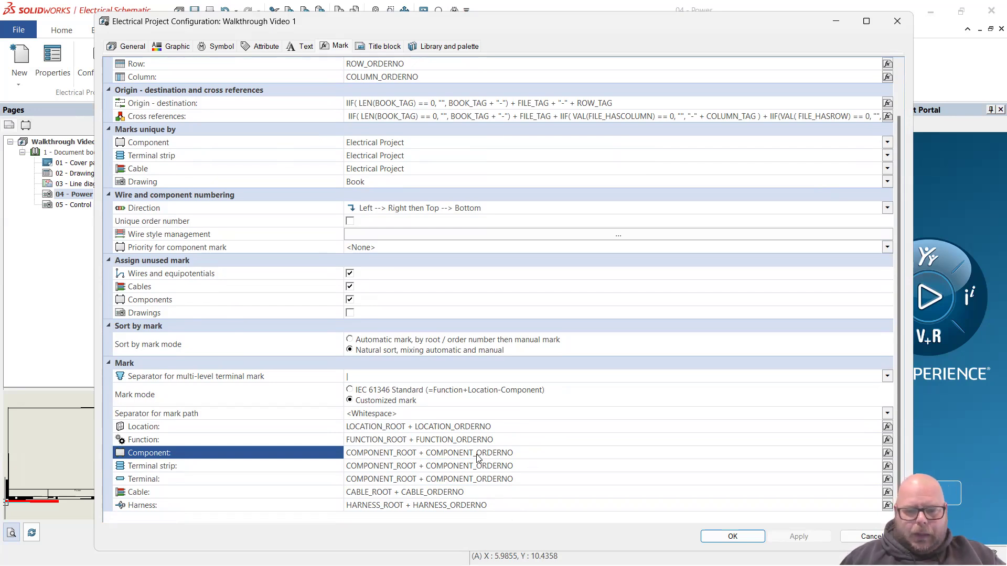
left_click(886, 453)
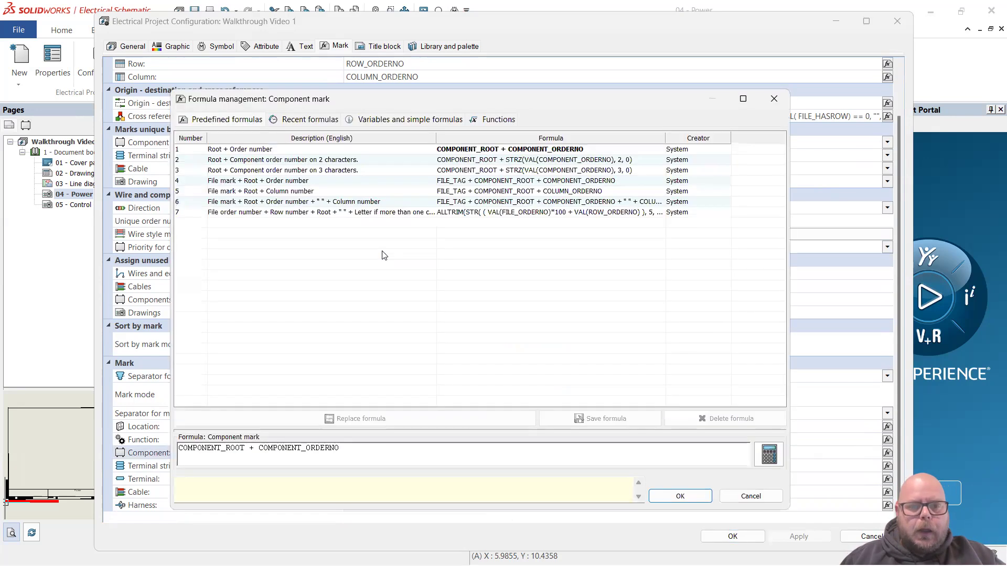
left_click(338, 214)
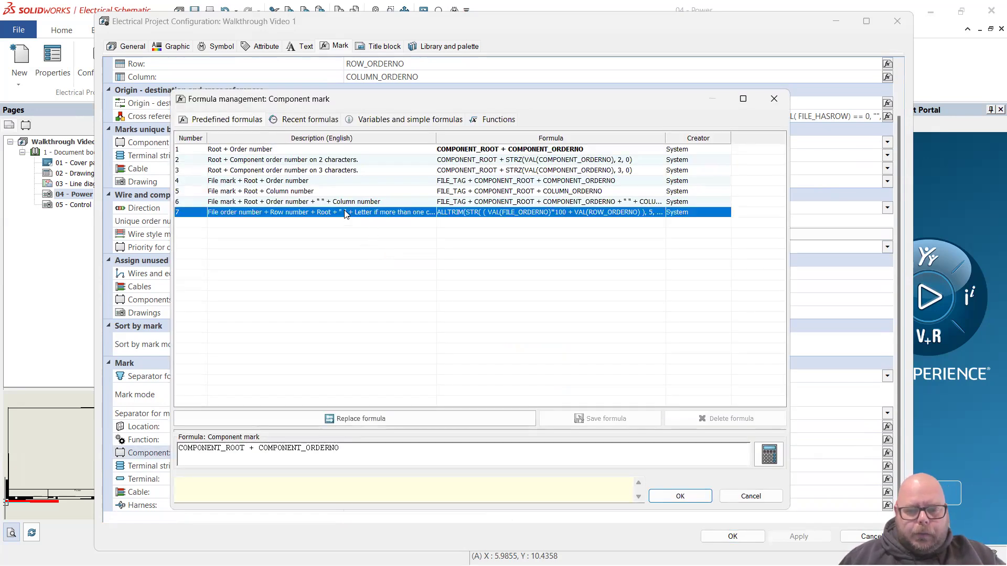
double_click(280, 215)
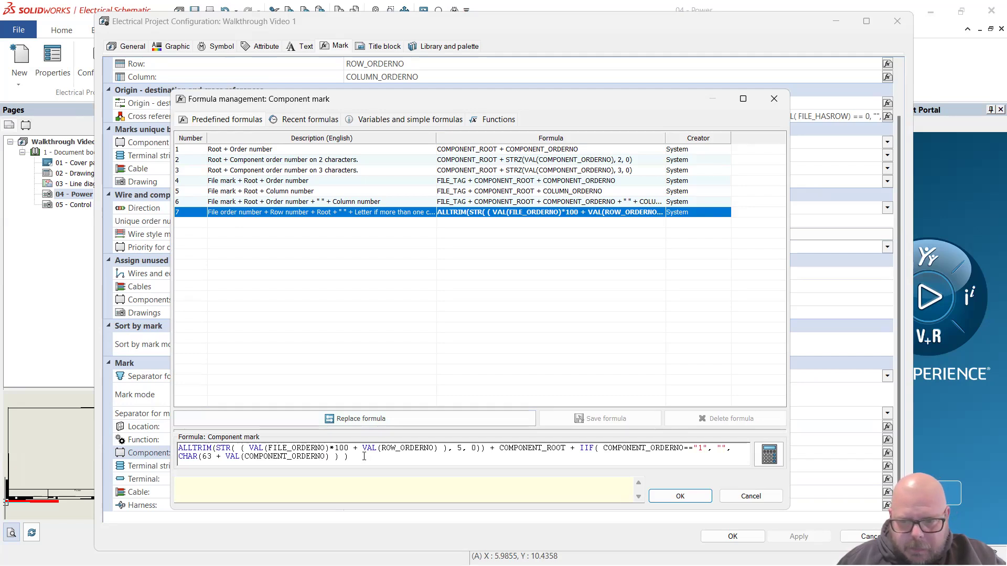
left_click(602, 448)
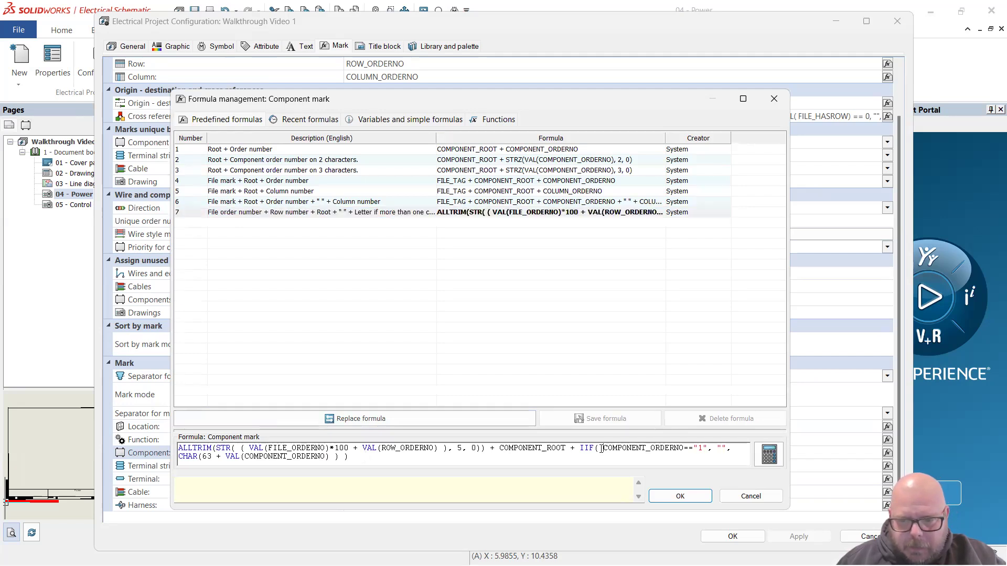
mouse_move(579, 448)
left_mouse_down()
mouse_move(595, 449)
mouse_move(422, 465)
mouse_move(646, 438)
mouse_move(584, 456)
mouse_move(569, 449)
mouse_move(588, 454)
left_mouse_up()
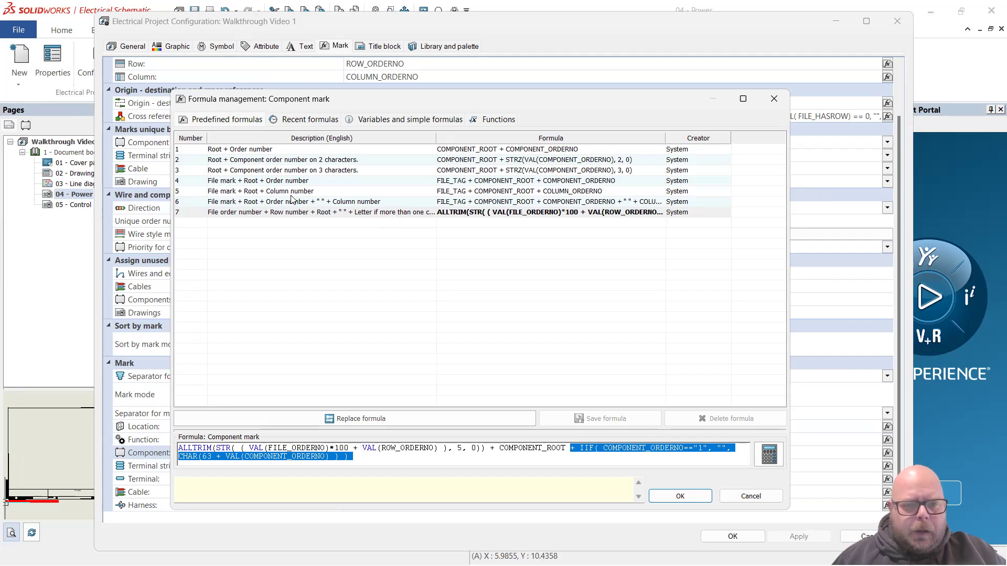
Clear the entire component mark formula.
left_click(272, 163)
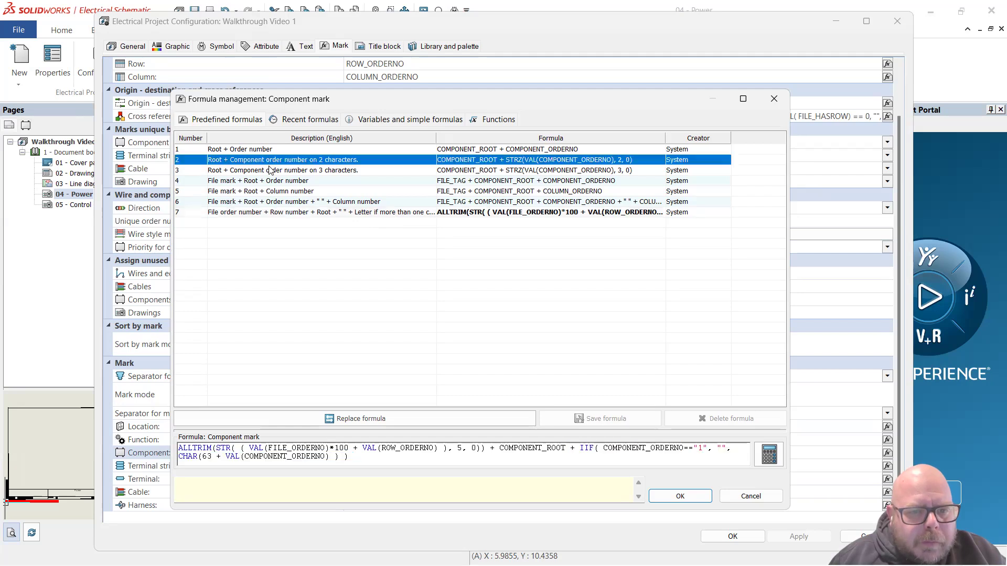
left_click(271, 168)
left_click(270, 158)
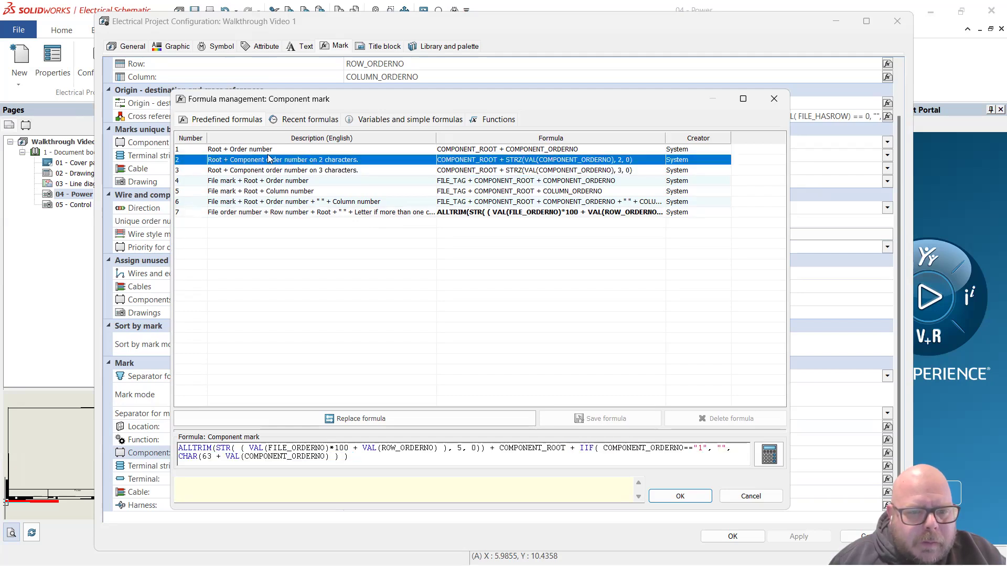
key("Up")
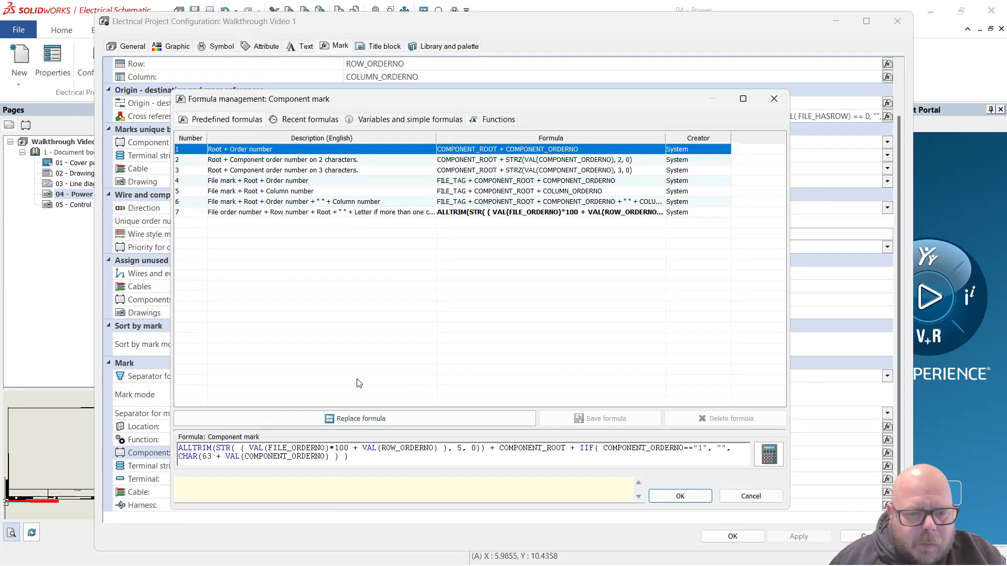
left_click(290, 213)
left_click(300, 270)
left_click(354, 456)
key("ctrl+a")
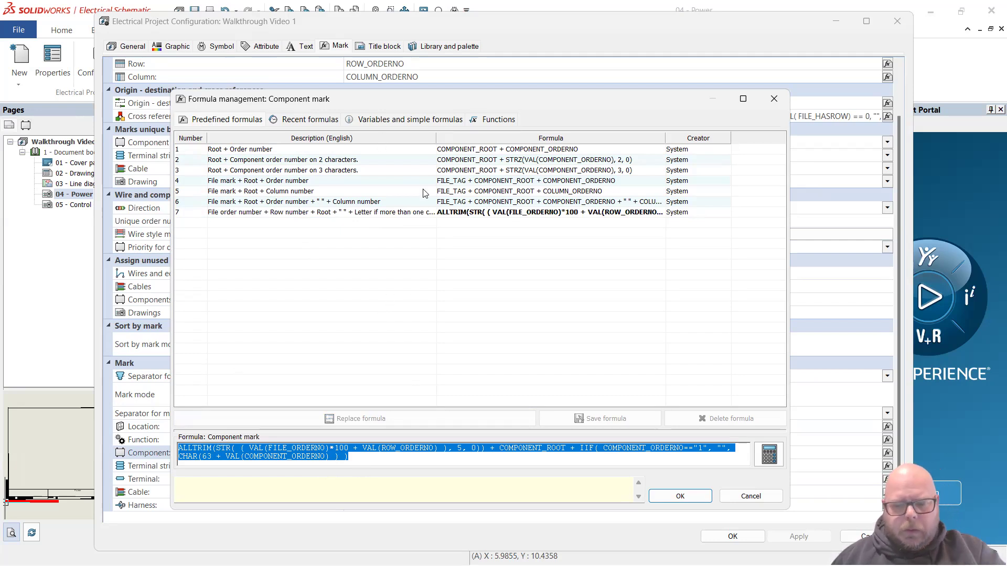
key("Delete")
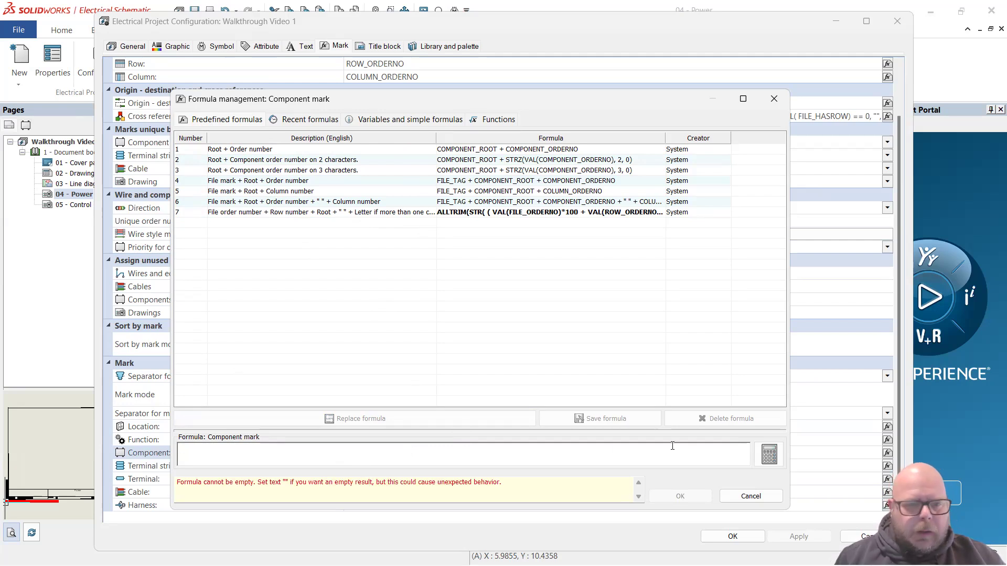
Build a new component mark formula from the available variables, reading COMPONENT_ROOT + FILE_ORDERNO.
left_click(412, 120)
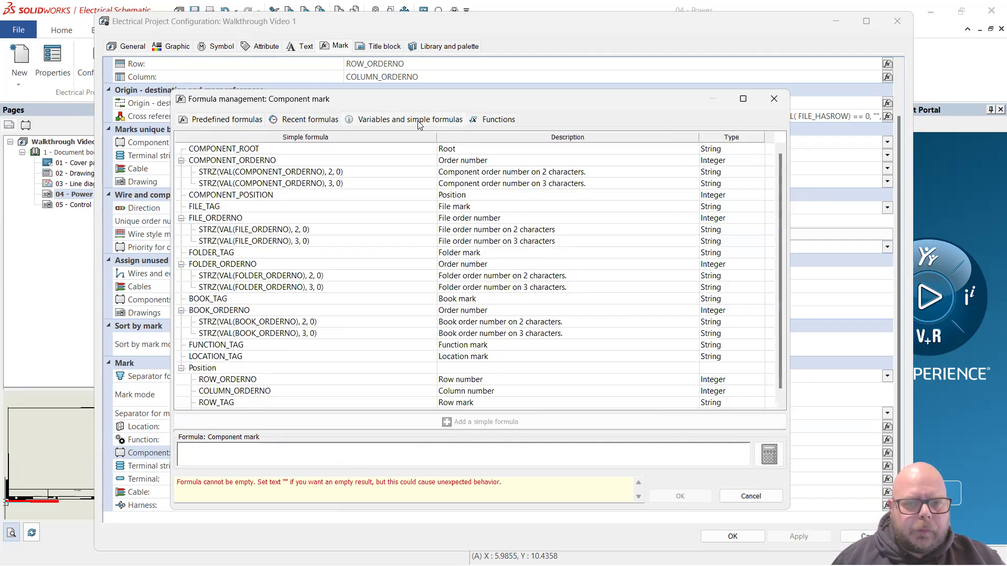
left_click(274, 151)
double_click(273, 151)
left_click(282, 449)
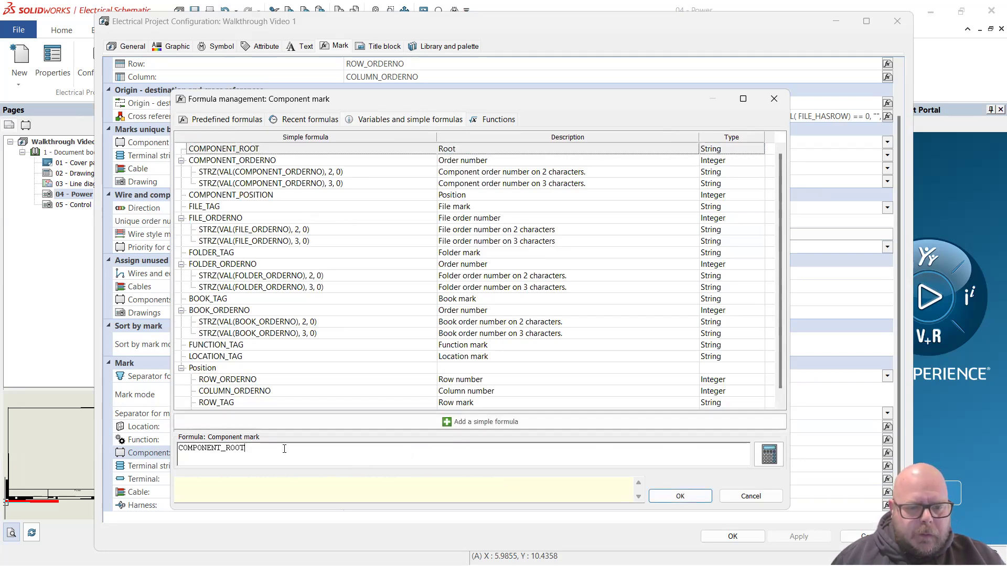
type("+")
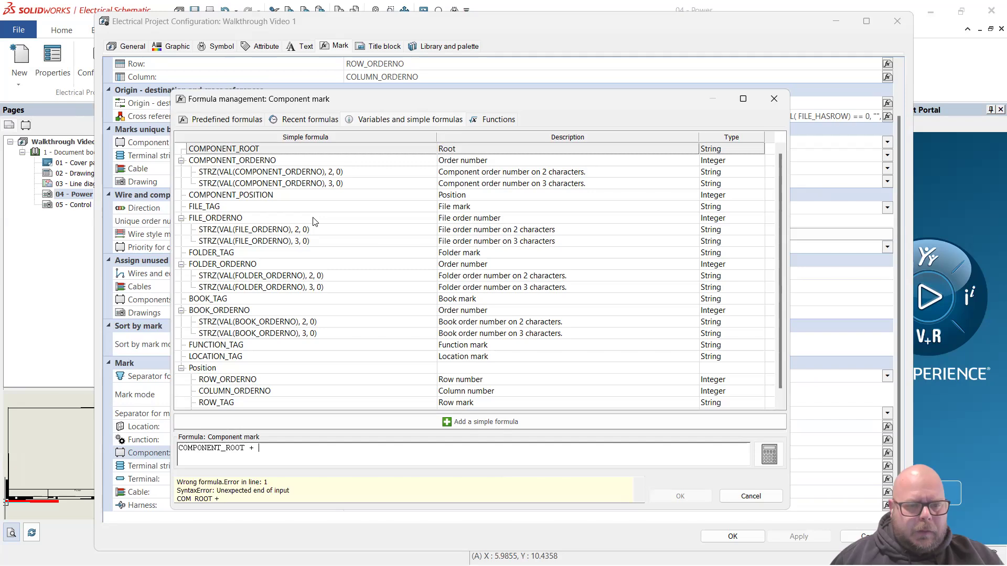
double_click(246, 218)
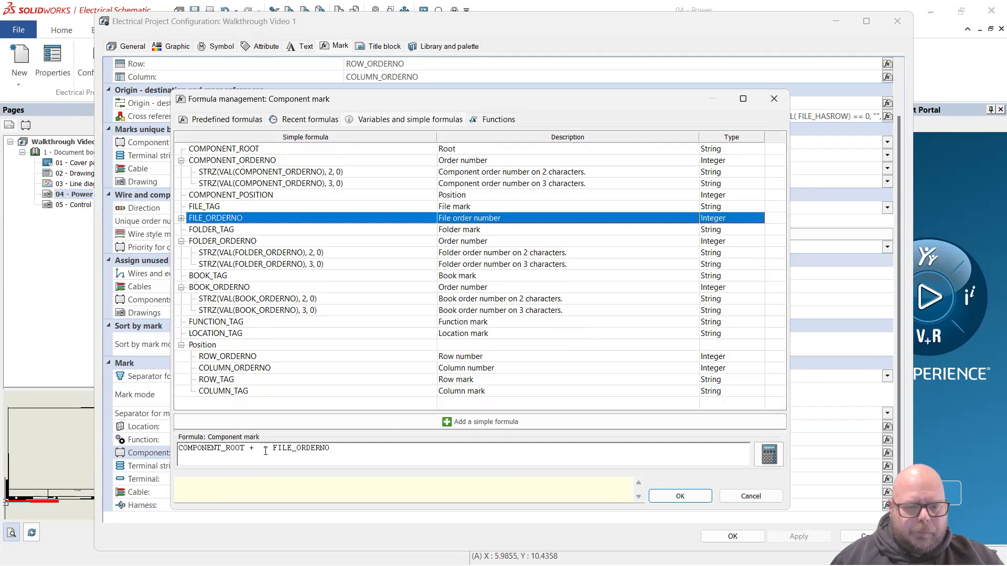
left_click(304, 455)
key("BackSpace")
key("BackSpace")
key("BackSpace")
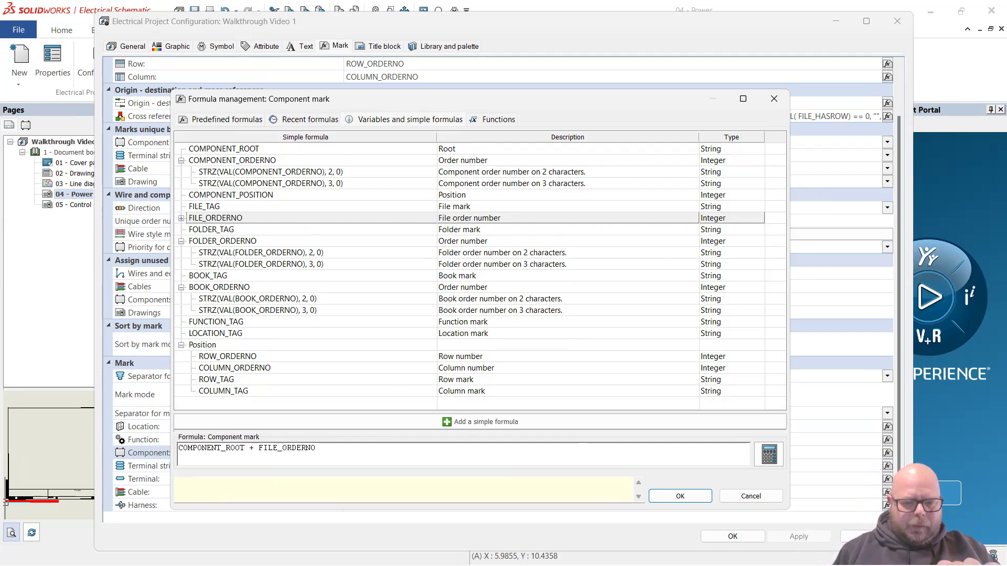
Append + IIF( COMPONENT_ORDERNO=="1", "", CHAR(63 + VAL(COMPONENT_ORDERNO) ) ) to the component mark formula and check its arguments.
type("+")
key("BackSpace")
key("BackSpace")
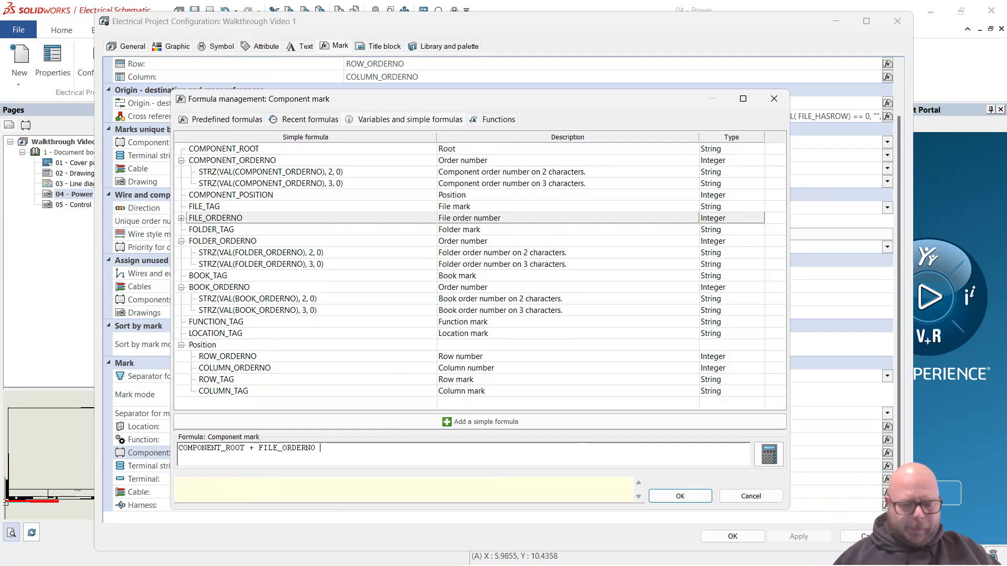
type("+ IIF( COMPONENT_ORDERNO==\"1\", \"\", CHAR(63 + VAL(COMPONENT_ORDERNO) ) )")
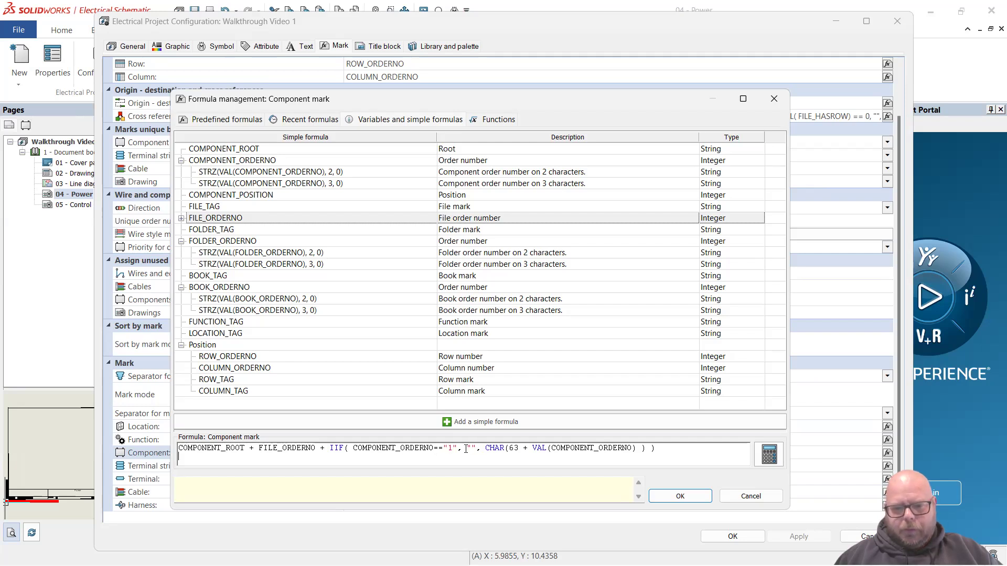
left_click_drag(466, 449, 476, 449)
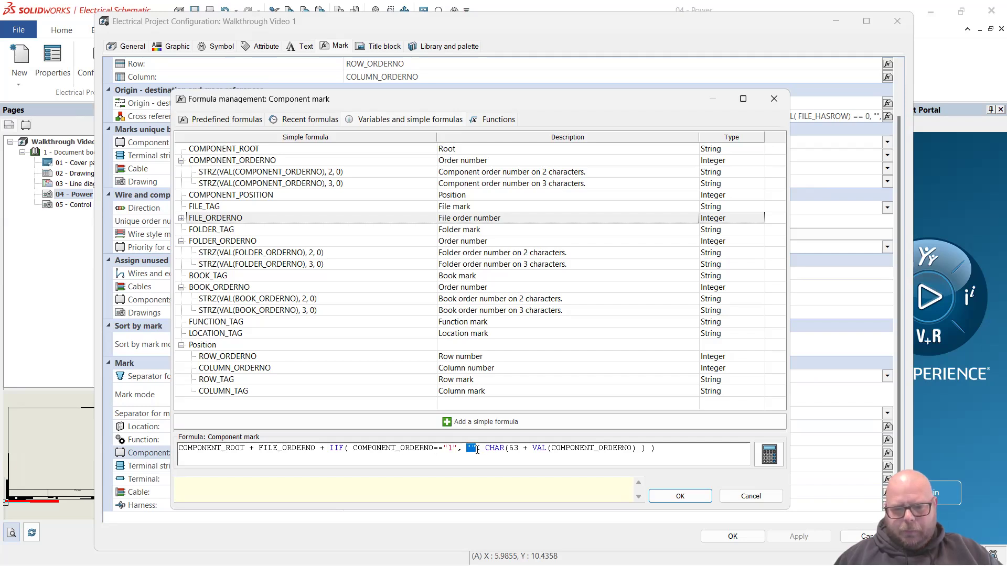
left_click(489, 449)
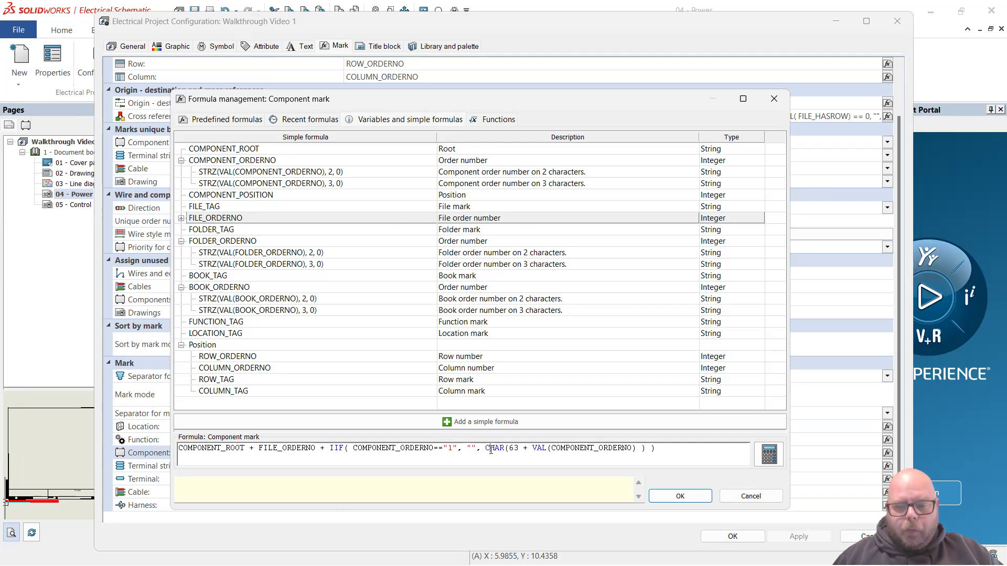
left_click_drag(486, 449, 643, 451)
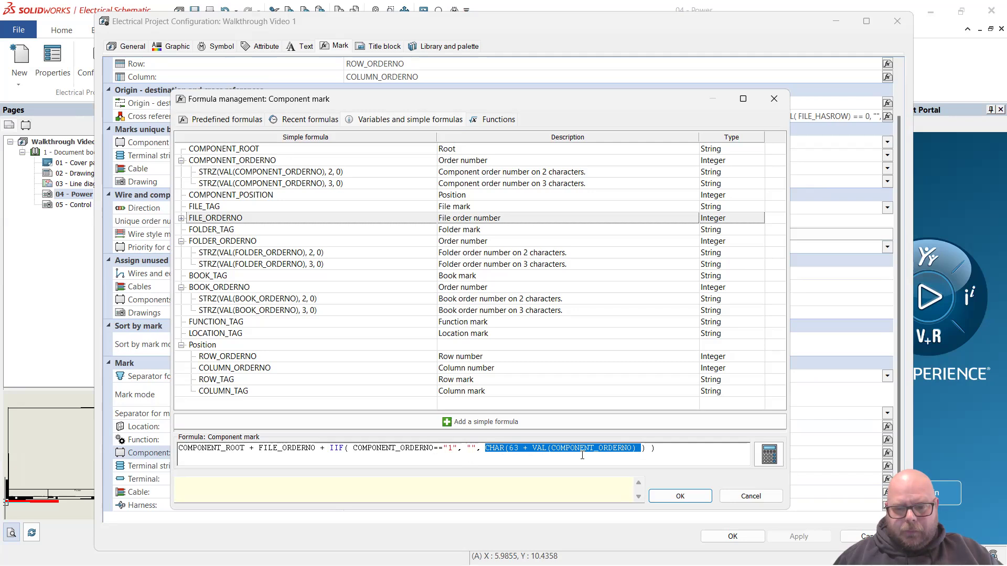
left_click(518, 449)
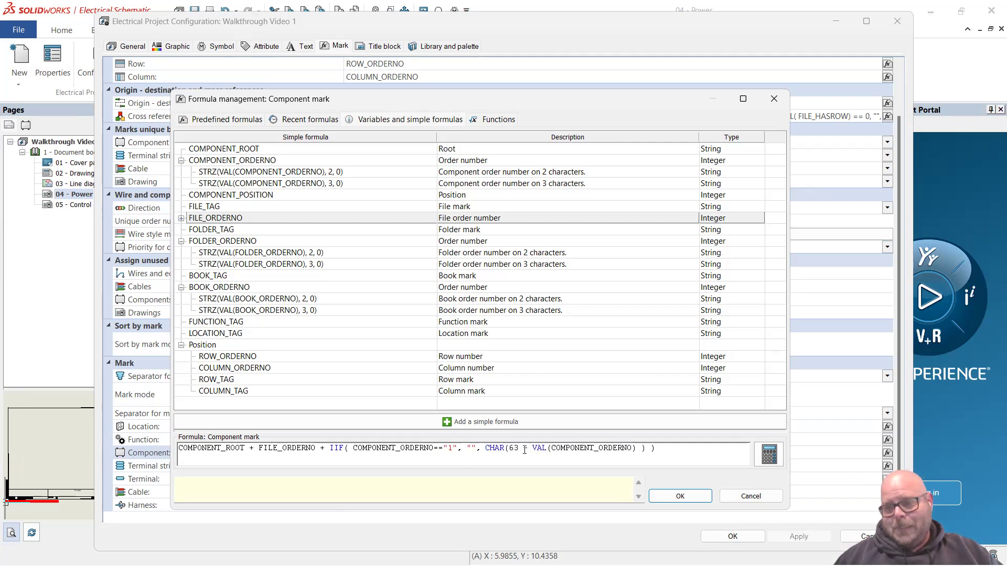
Examine the 63 offset and the COMPONENT_ORDERNO argument inside the CHAR function of the component mark formula.
double_click(524, 449)
left_click_drag(508, 450, 524, 449)
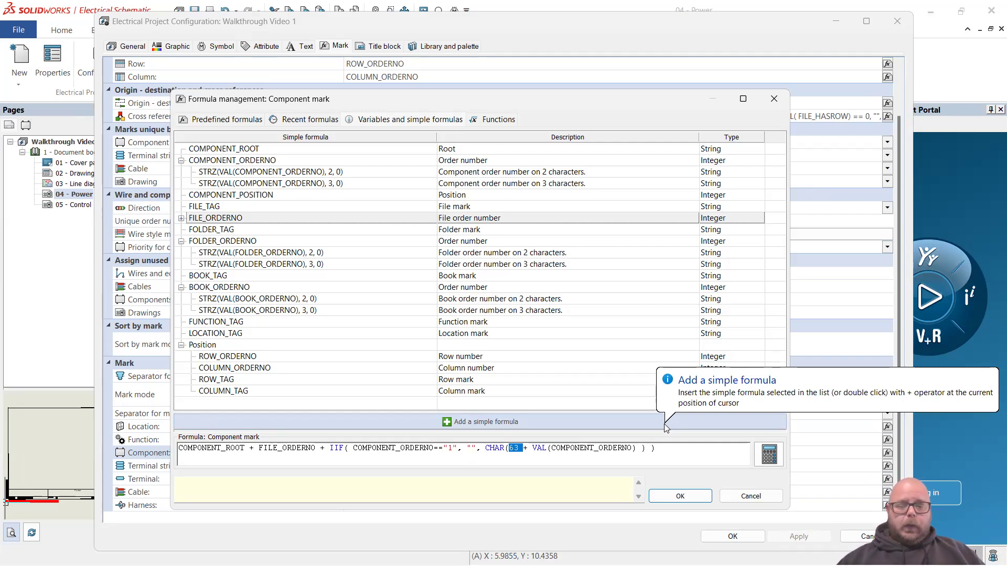
left_click_drag(551, 448, 594, 449)
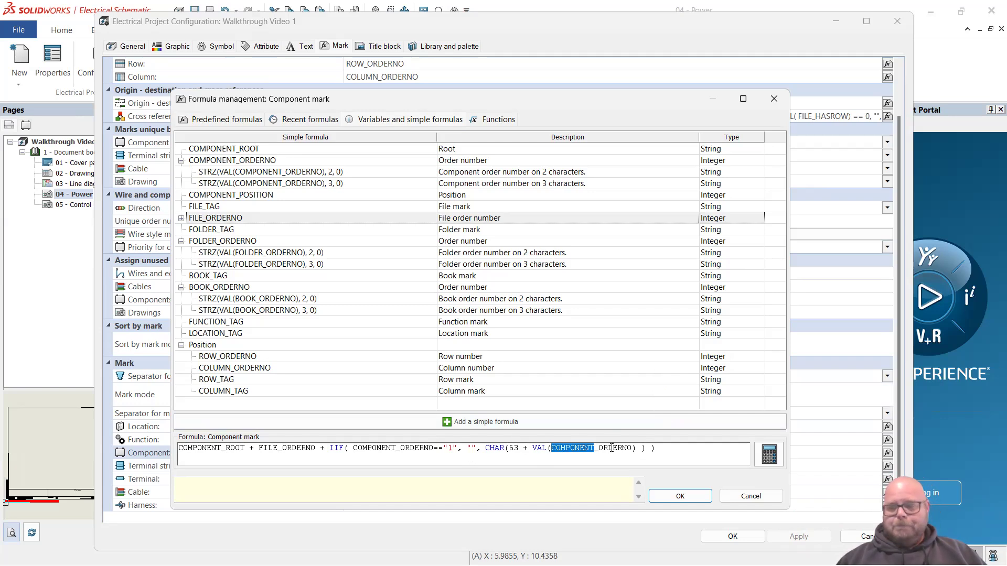
double_click(514, 447)
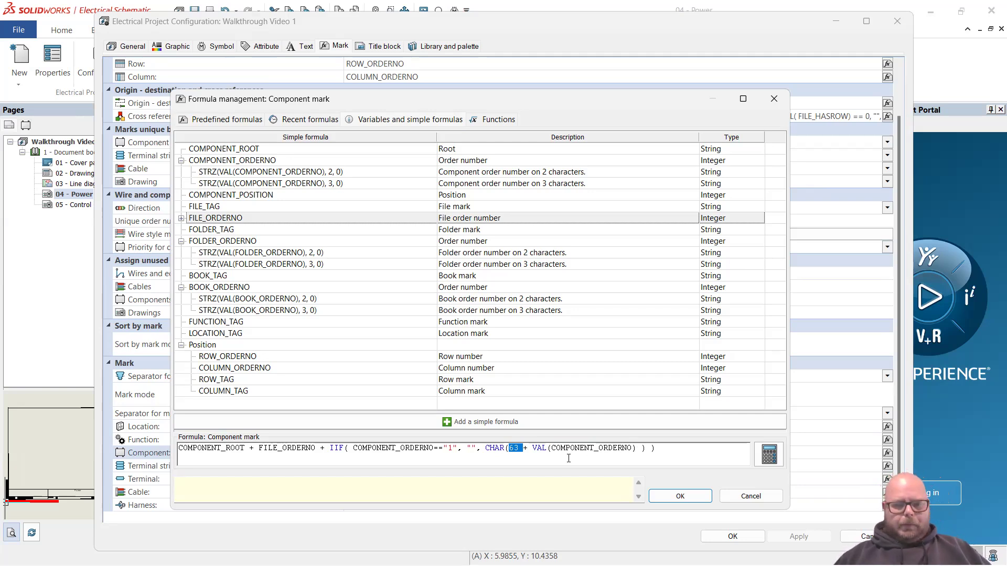
Insert the ROW_ORDERNO variable between FILE_ORDERNO and the IIF part of the component mark formula, removing the surplus plus sign.
left_click(330, 454)
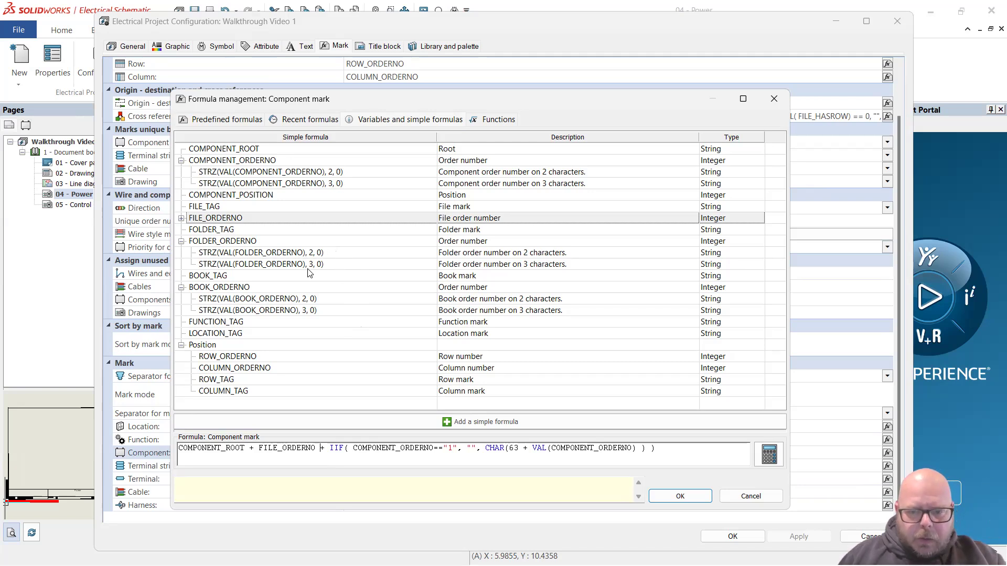
left_click(234, 357)
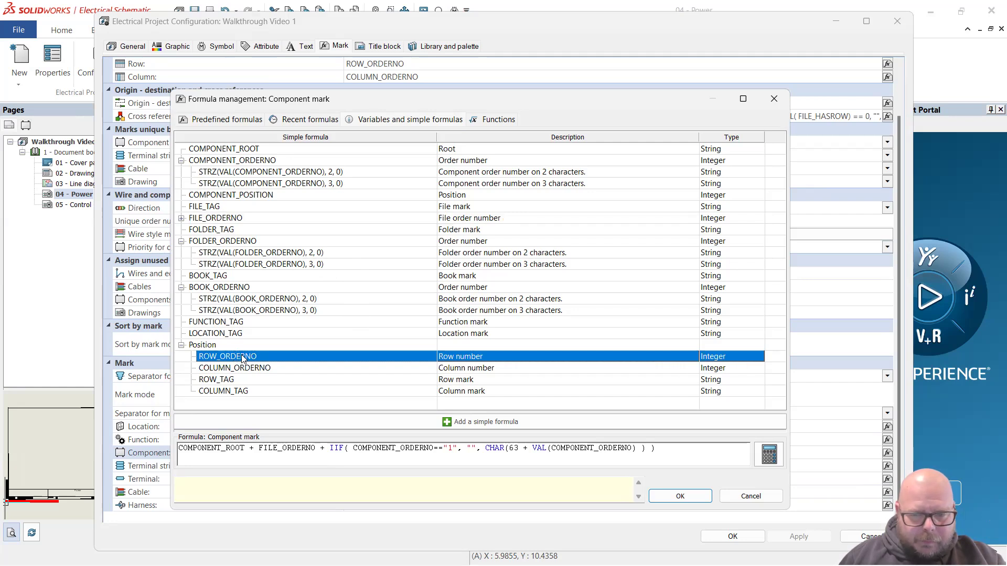
double_click(242, 358)
left_click(397, 450)
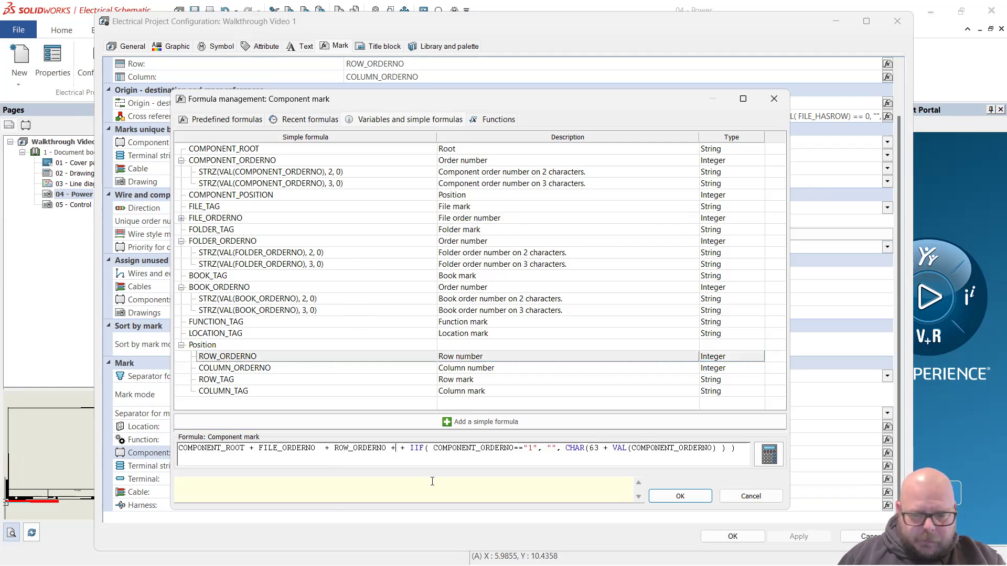
key("Delete")
key("Delete")
Pad the row number to two characters as STRZ(VAL(ROW_ORDERNO),2,0), copy the IIF part and accept the component mark formula.
left_click(337, 449)
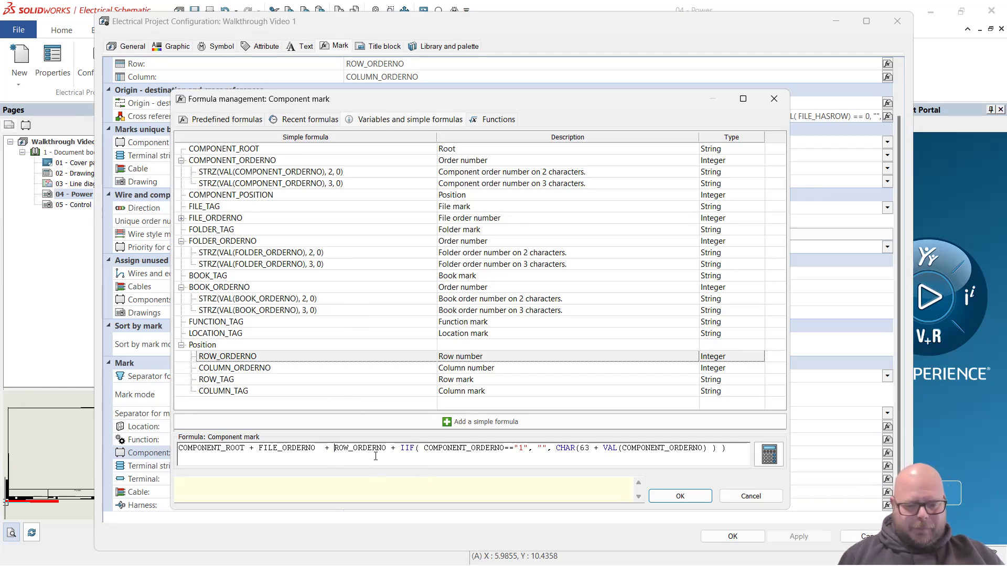
type("STRZ")
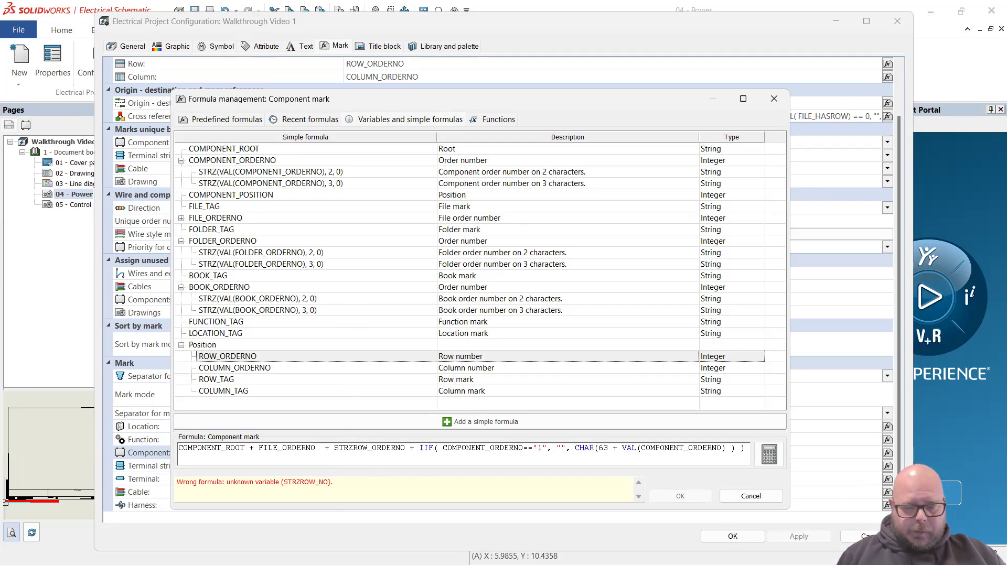
type("(")
type("VAL")
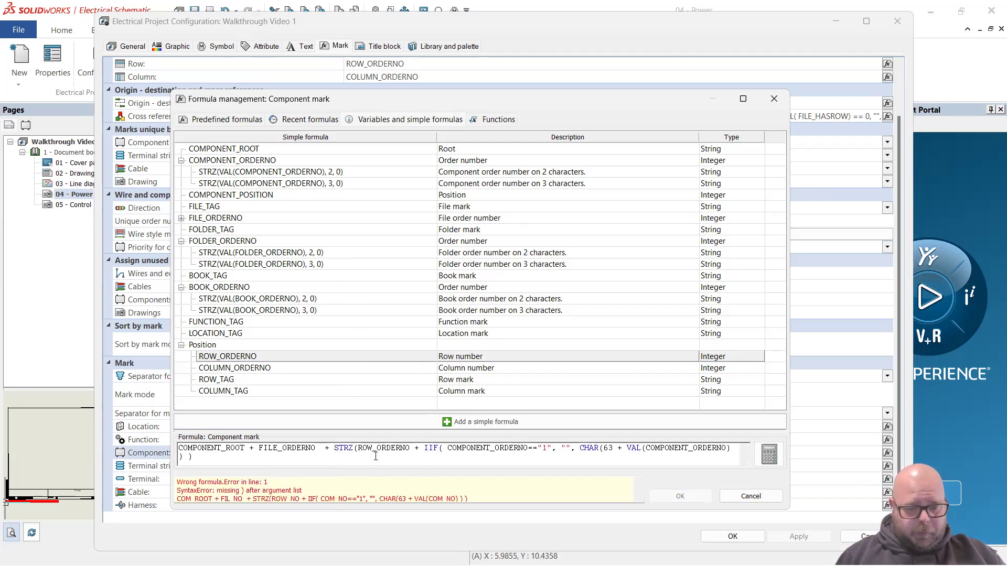
type("(")
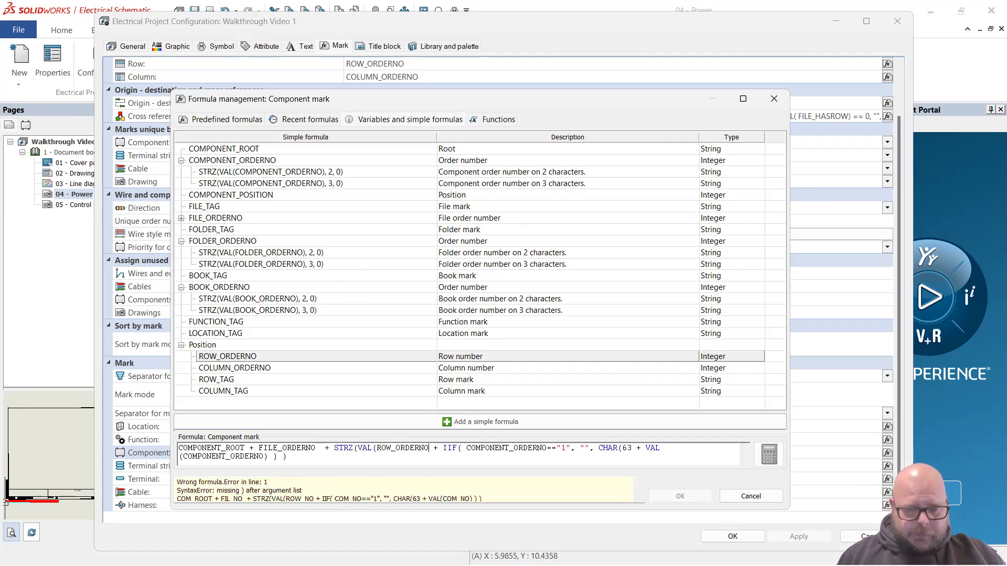
left_click(429, 448)
type("),2,0)")
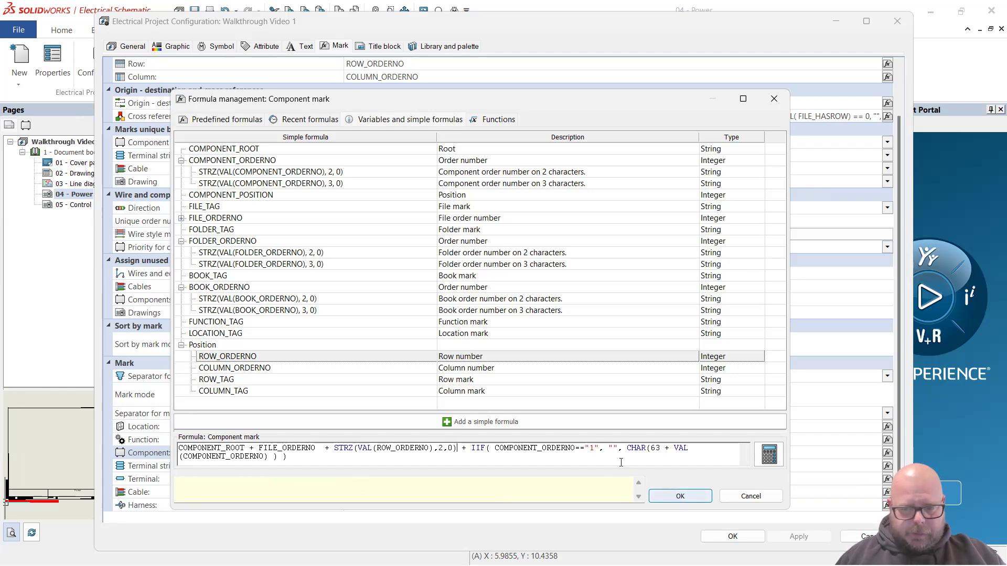
left_click_drag(482, 454, 495, 464)
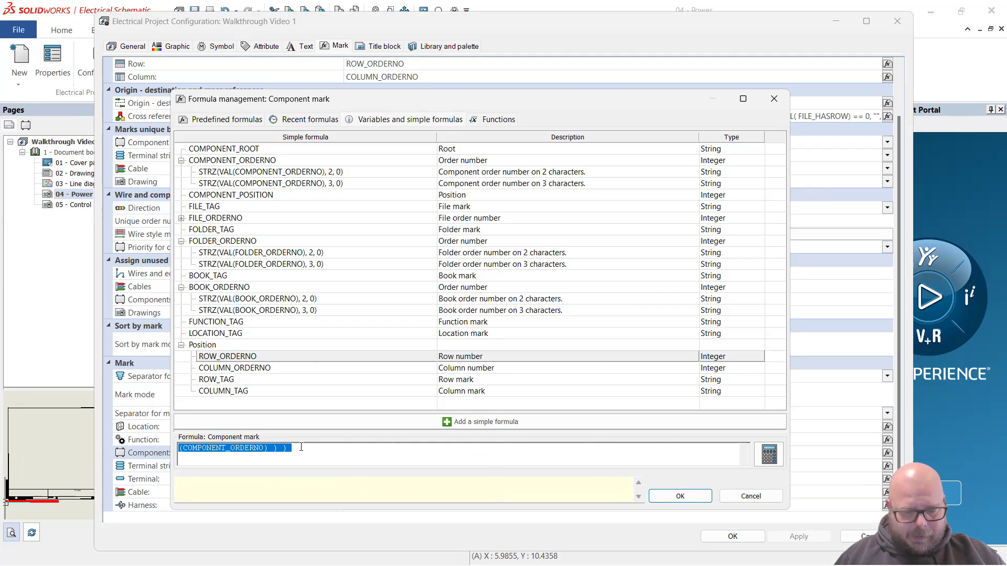
left_click(677, 497)
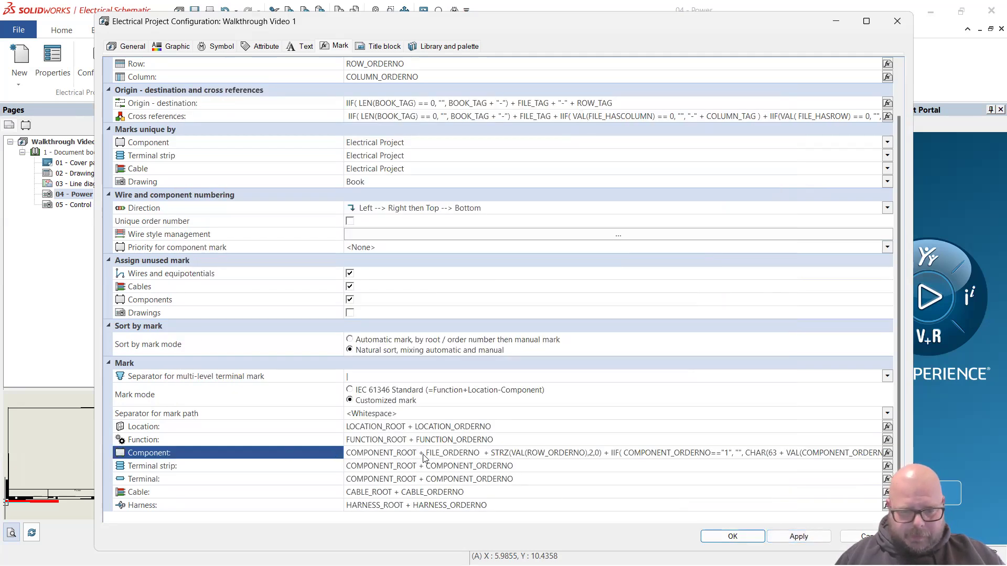
Check the terminal strip mark formula, then apply the project configuration and close it.
left_click(534, 468)
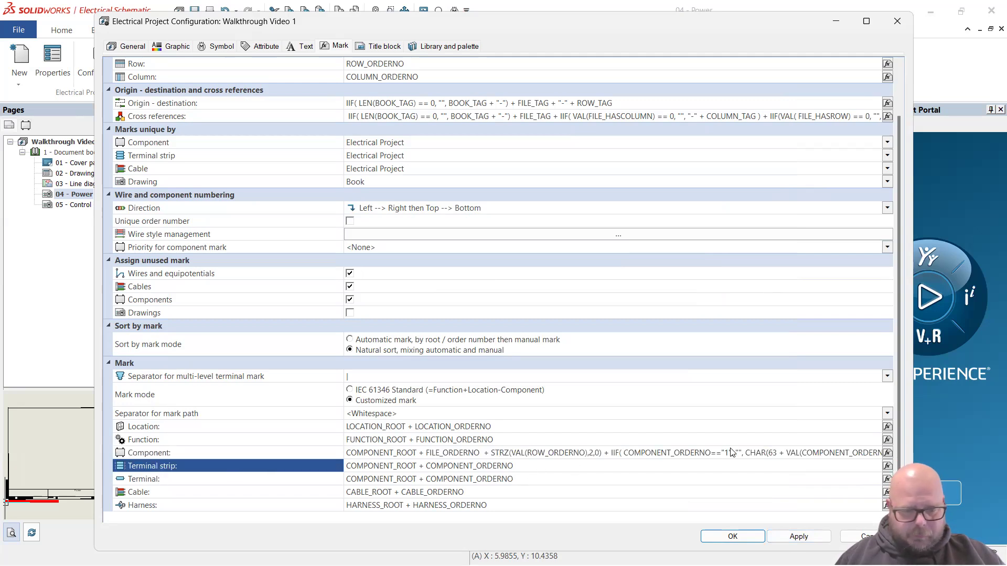
left_click(887, 466)
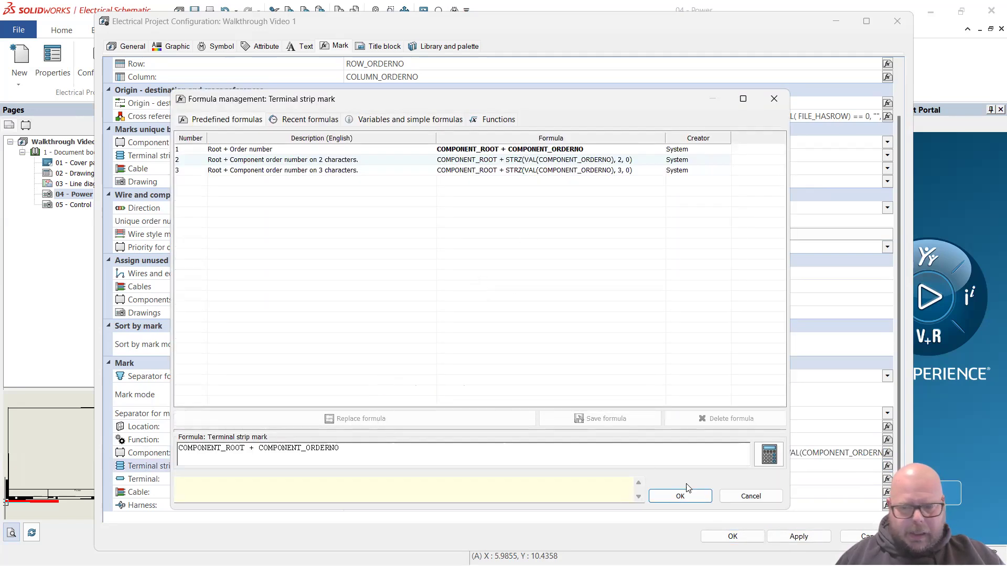
left_click(680, 495)
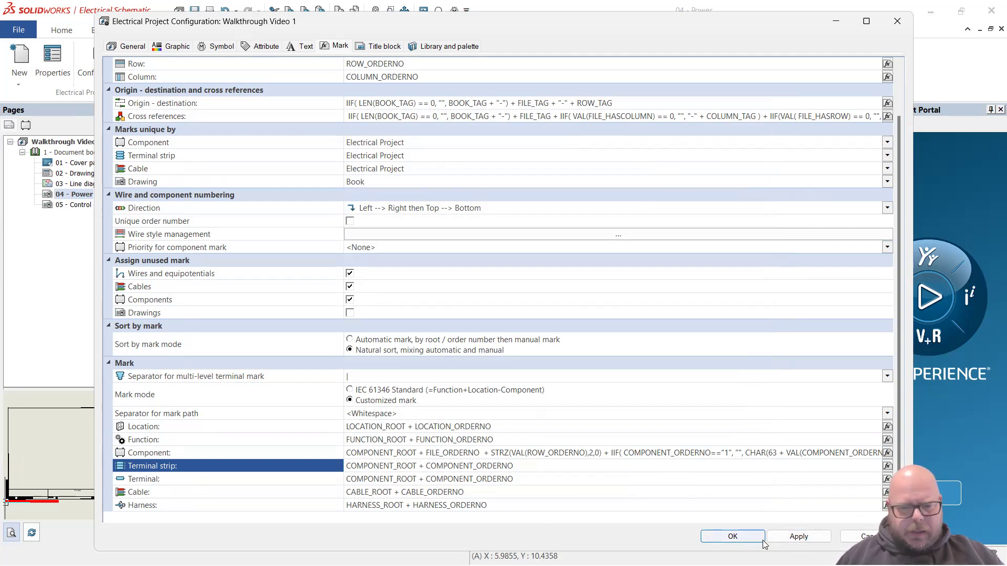
left_click(795, 537)
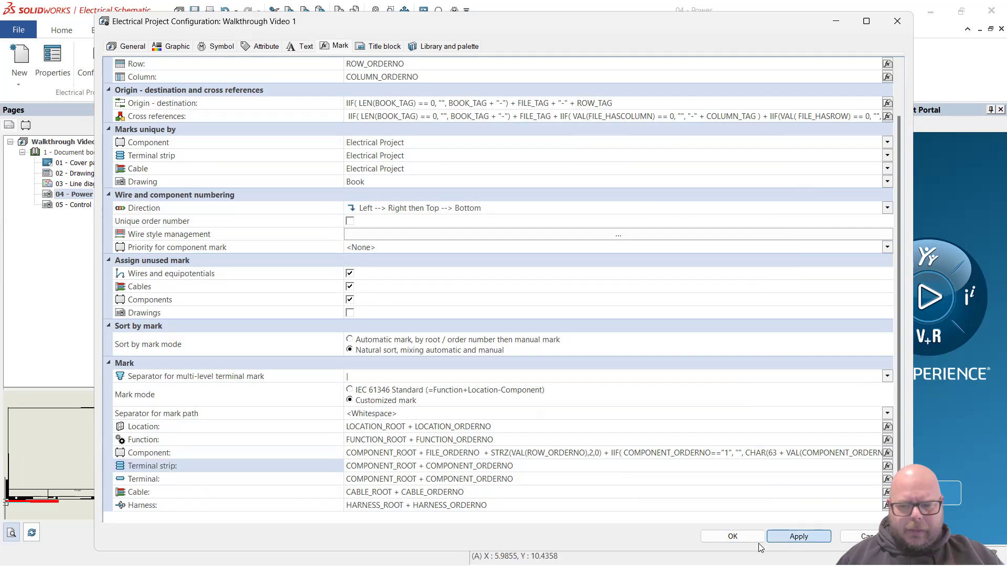
left_click(749, 540)
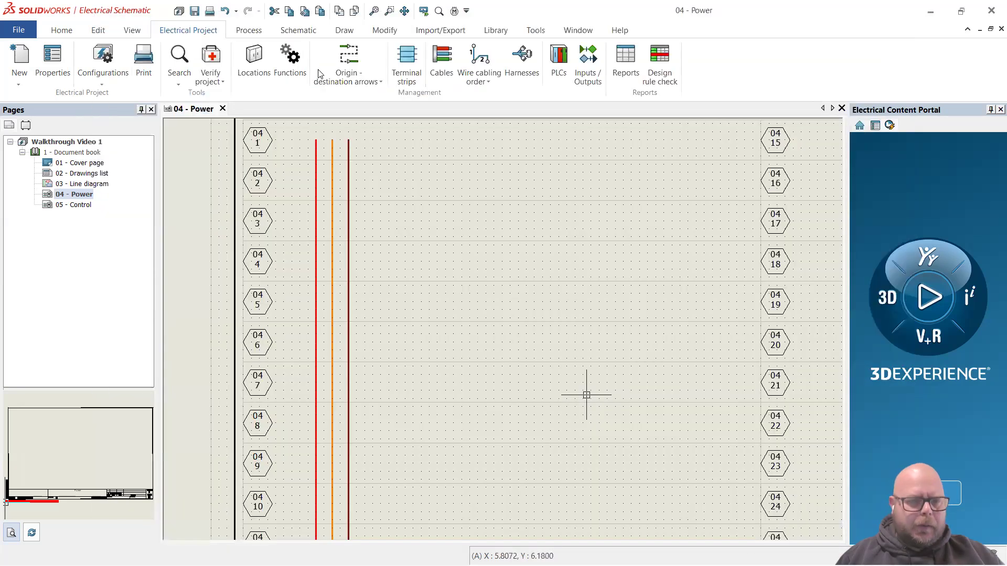
In the = 24V control wire style's equipotential formula, replace the SWITCH part with + IIF( COMPONENT_ORDERNO=="1", "", CHAR(63 + VAL(COMPONENT_ORDERNO) ) ).
left_click(121, 78)
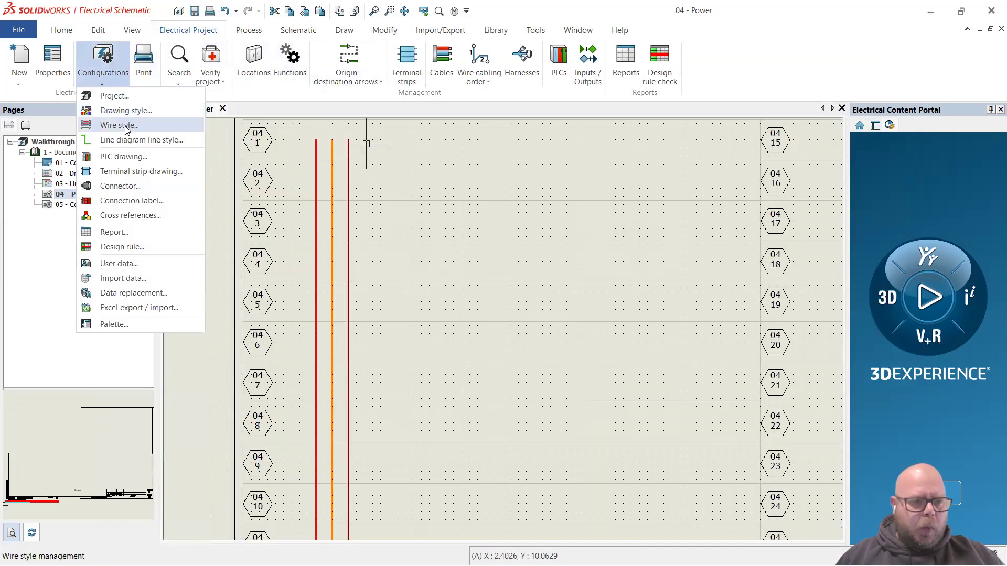
left_click(104, 126)
left_click(140, 394)
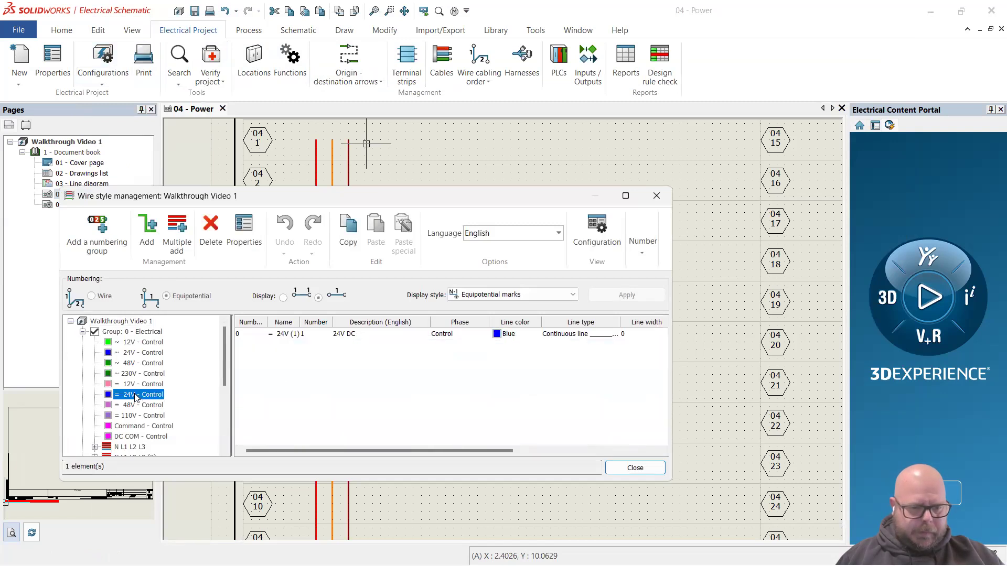
double_click(346, 334)
left_click(729, 261)
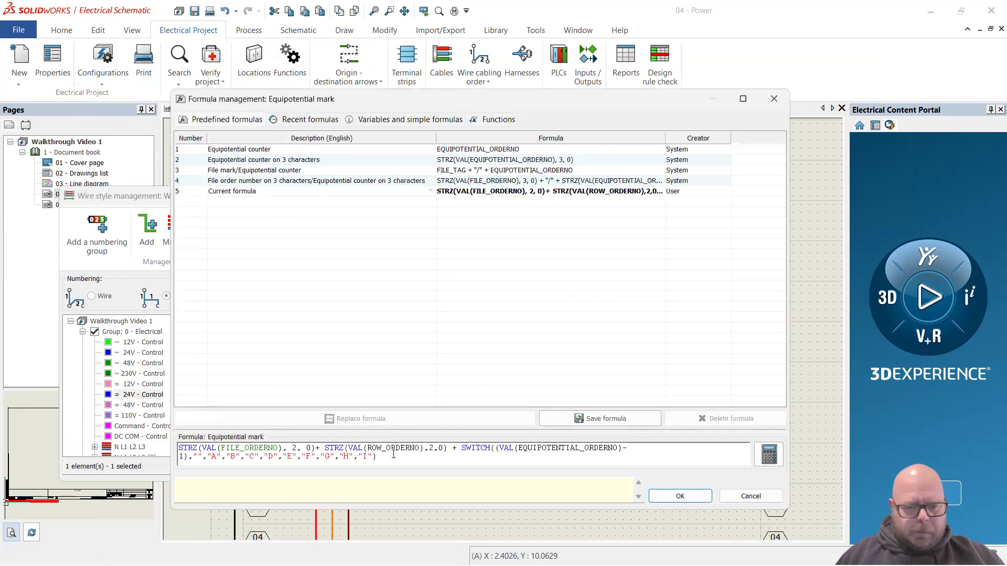
left_click_drag(429, 462, 451, 450)
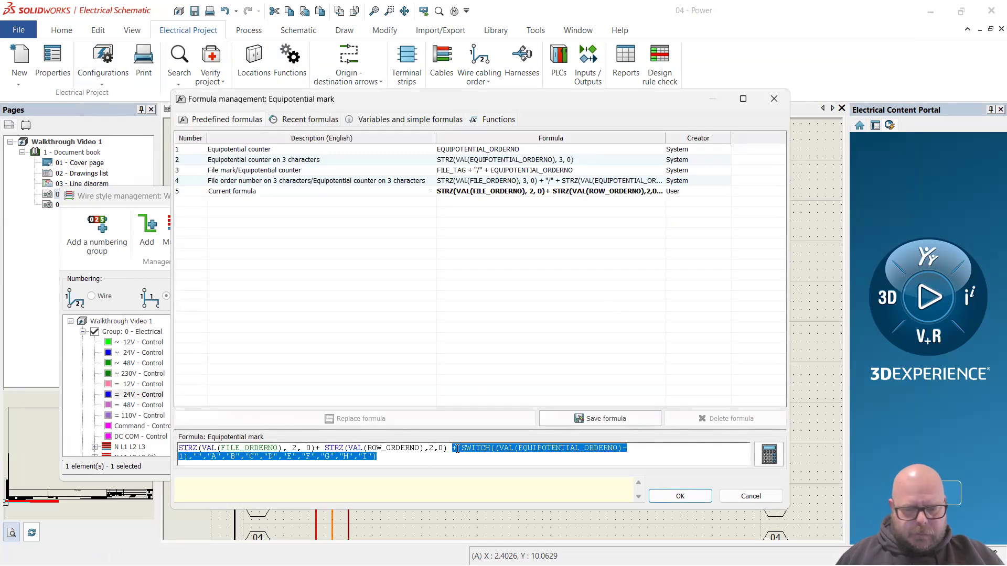
type("+ IIF( COMPONENT_ORDERNO==\"1\", \"\", CHAR(63 + VAL (COMPONENT_ORDERNO) ) )")
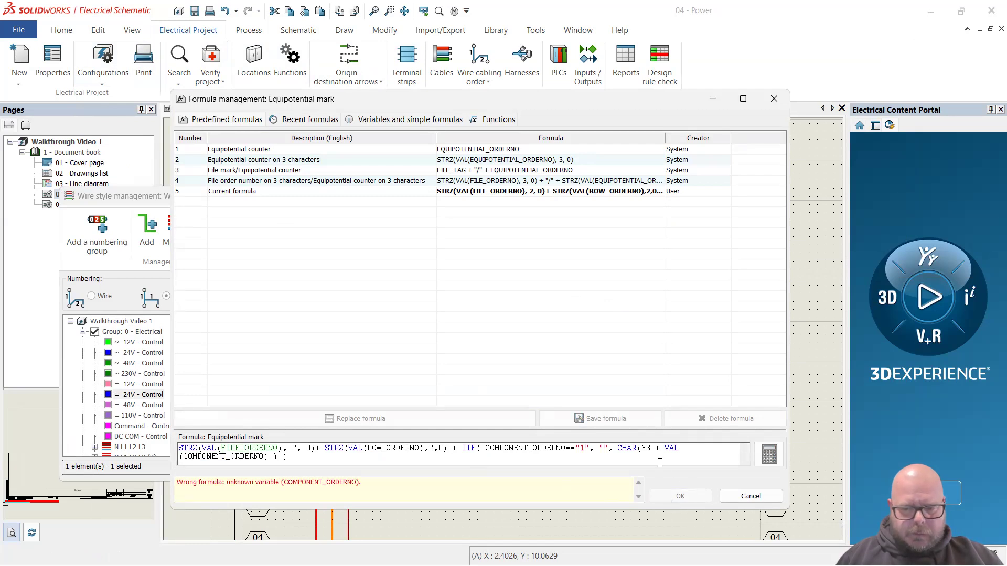
key("Return")
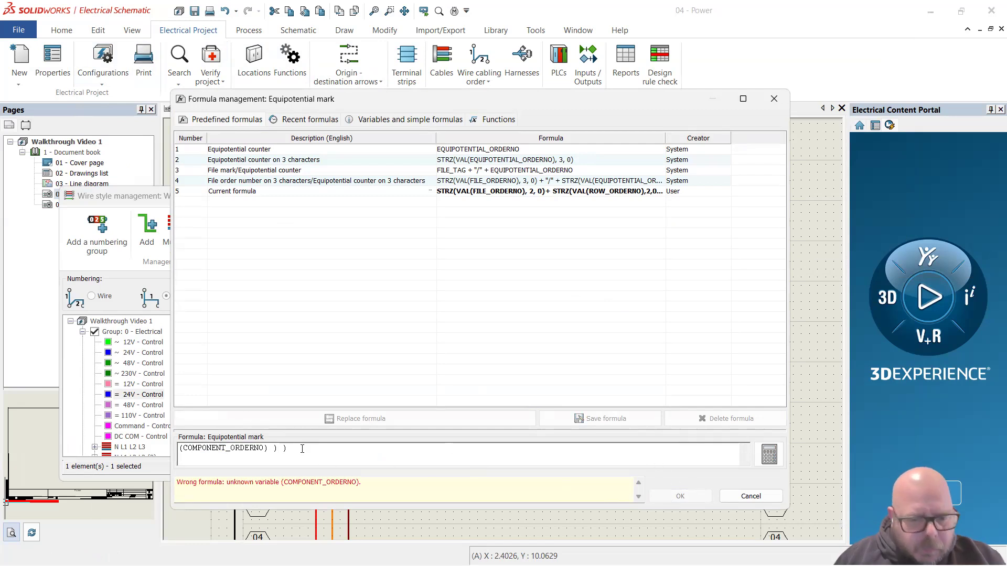
Replace COMPONENT_ORDERNO inside the VAL function with the equipotential counter variable, EQUIPOTENTIAL_ORDERNO.
left_click_drag(184, 449, 265, 449)
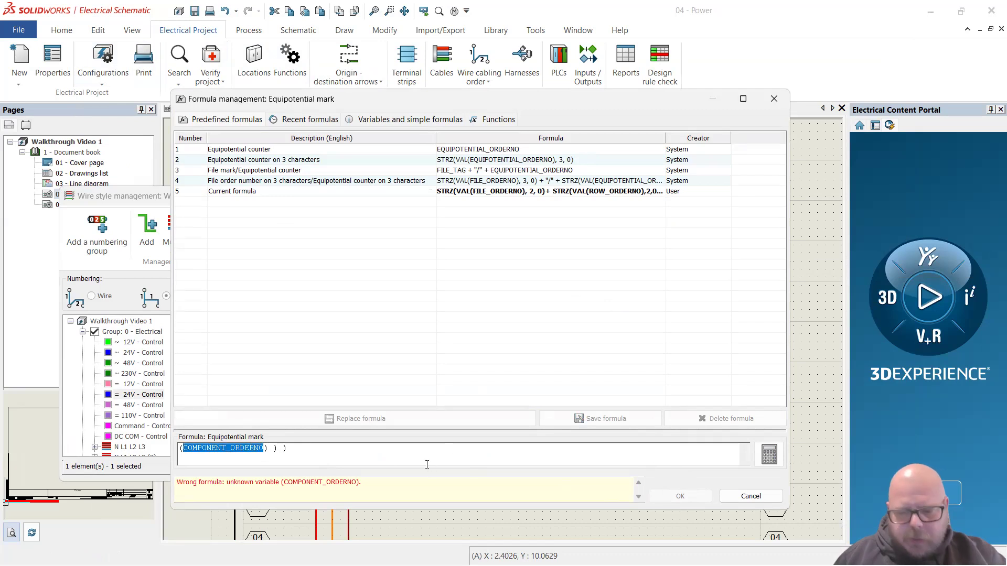
scroll(425, 462, "up", 1)
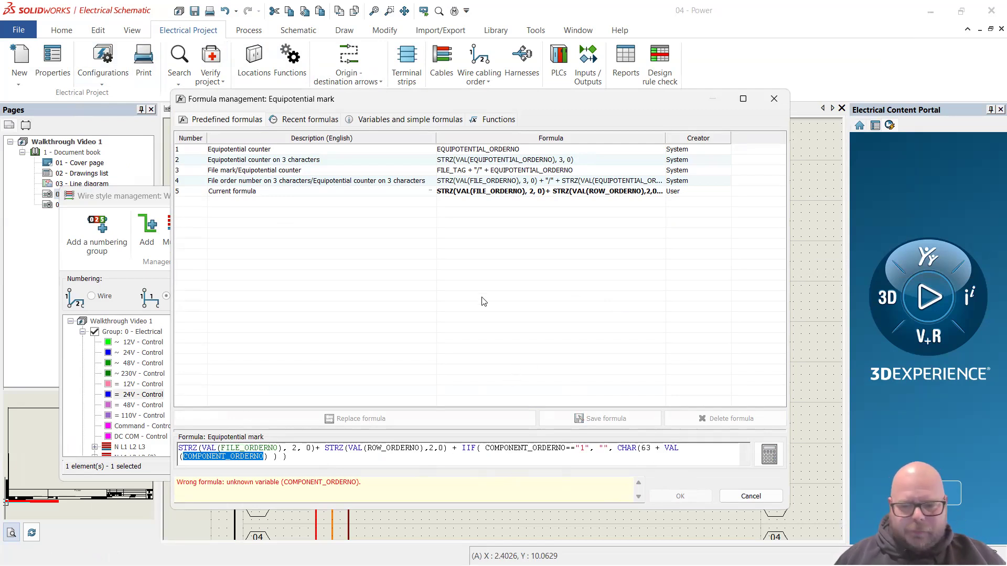
key("Delete")
left_click(412, 122)
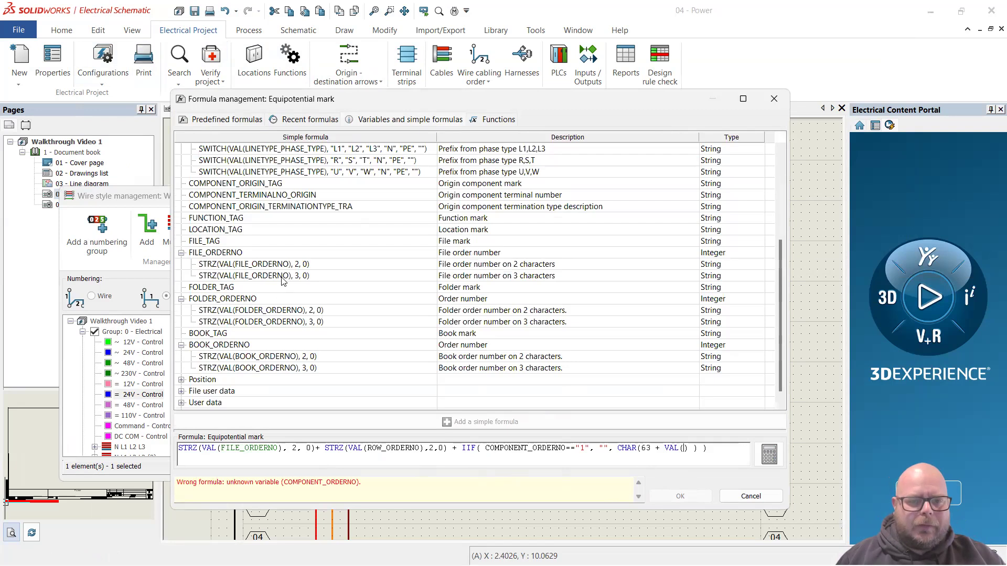
scroll(267, 254, "down", 5)
scroll(238, 314, "up", 3)
scroll(234, 292, "down", 3)
scroll(226, 347, "up", 5)
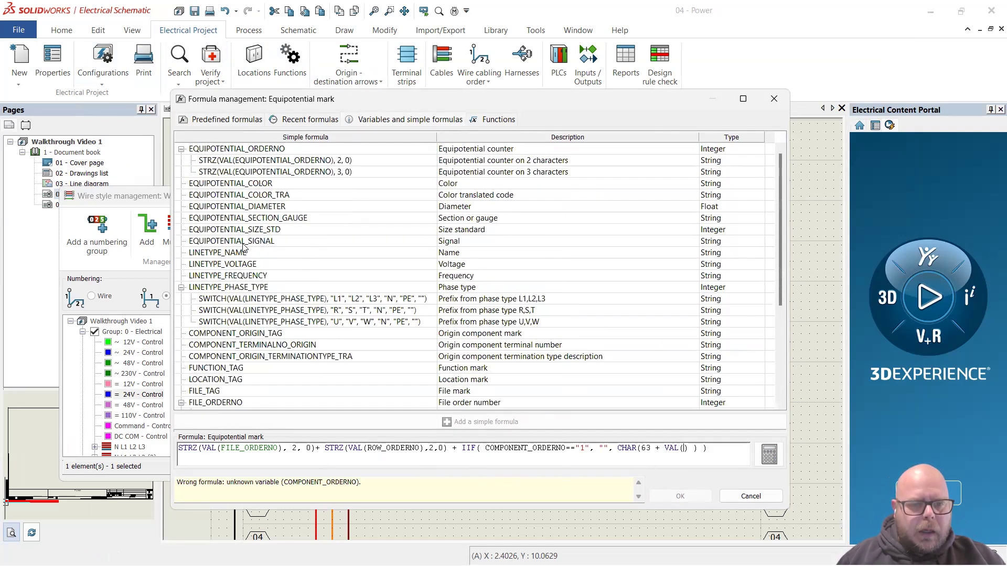
double_click(264, 150)
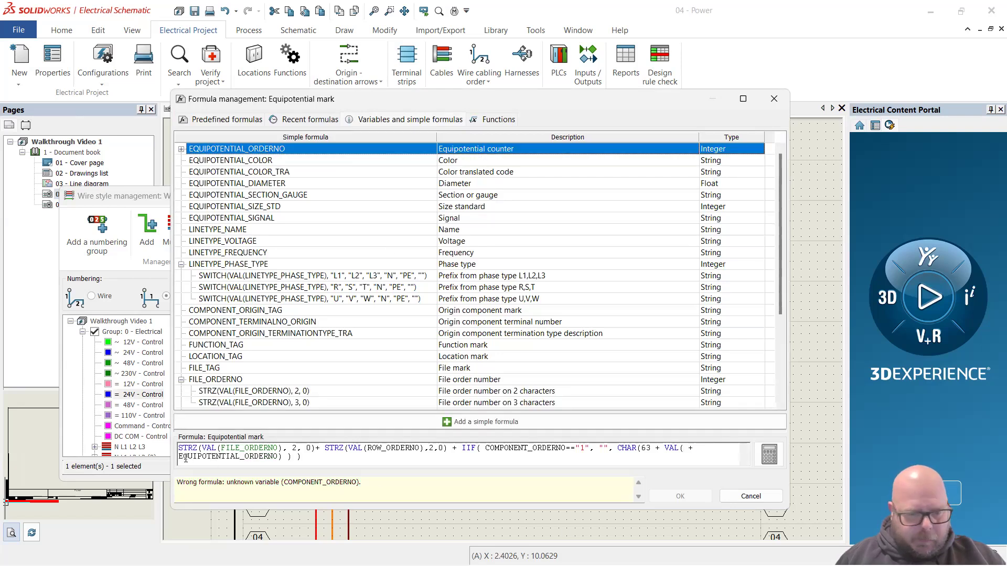
Copy EQUIPOTENTIAL_ORDERNO over COMPONENT_ORDERNO in the IIF condition, reading EQUIPOTENTIAL_ORDERNO=="1".
left_click_drag(180, 457, 280, 459)
key("ctrl+c")
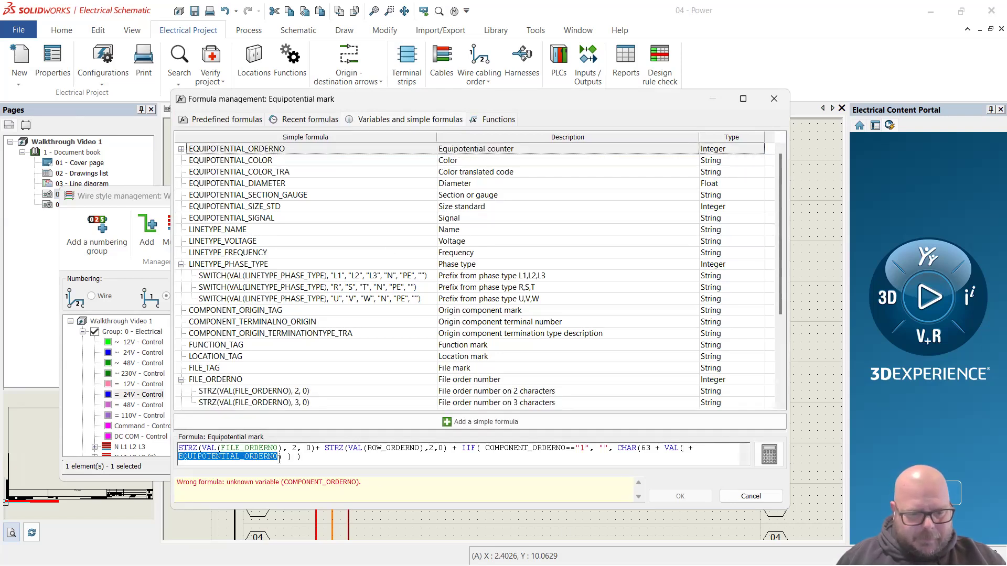
left_click_drag(487, 449, 565, 452)
key("ctrl+v")
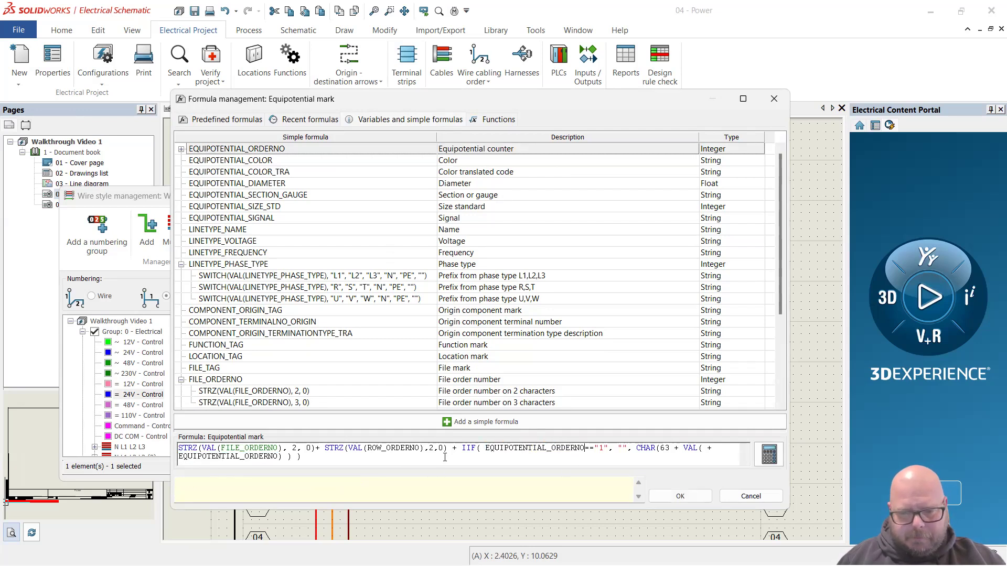
Copy the complete equipotential formula, accept it, and paste it over the = 24V style's whole wire formula.
left_click(327, 458)
key("ctrl+a")
key("ctrl+c")
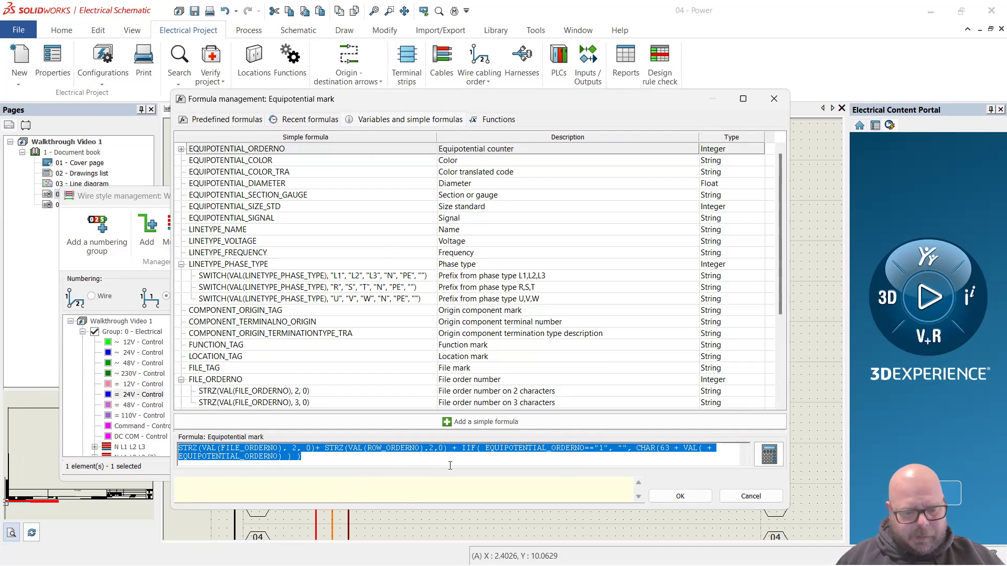
left_click(700, 500)
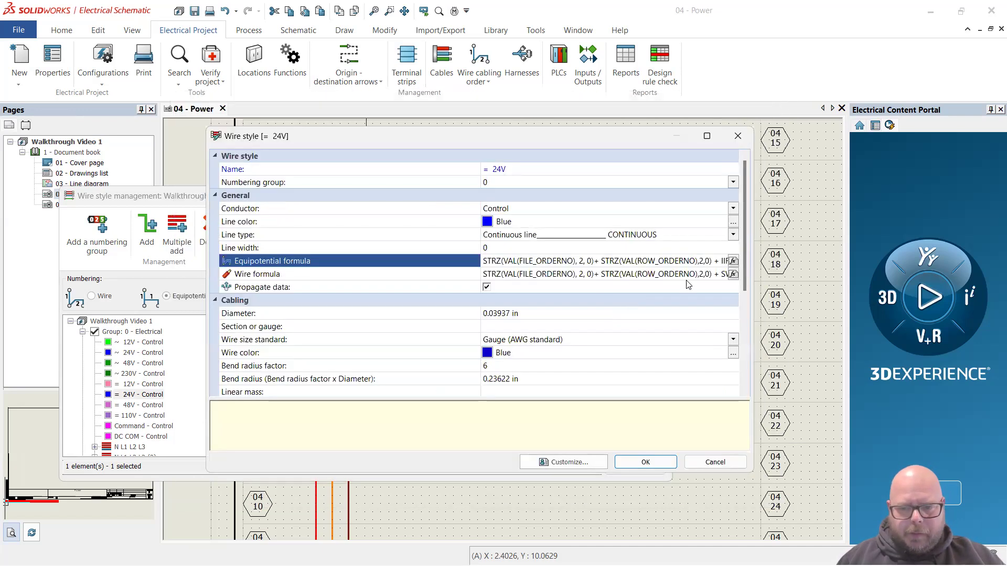
left_click(733, 275)
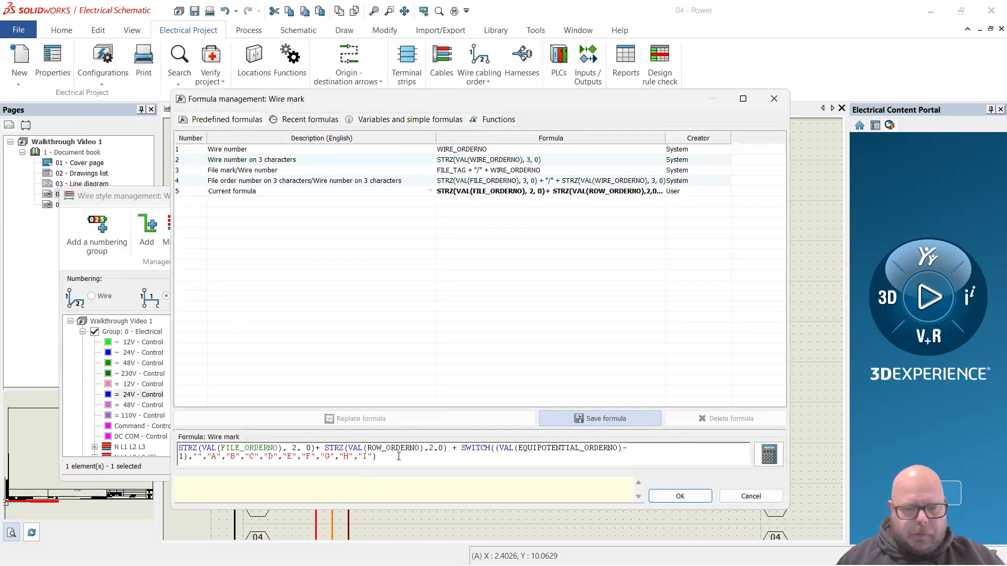
left_click_drag(398, 456, 106, 394)
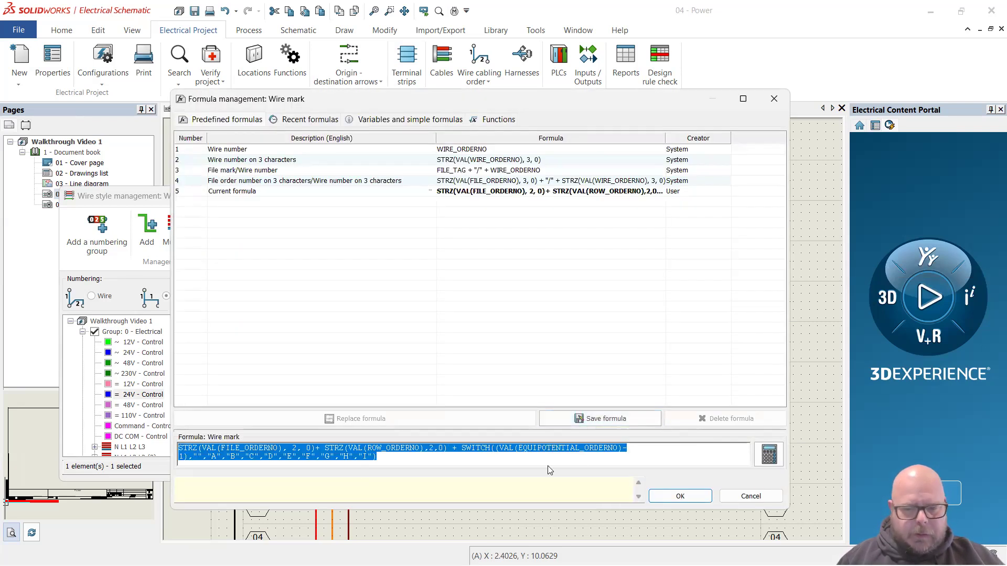
key("ctrl+v")
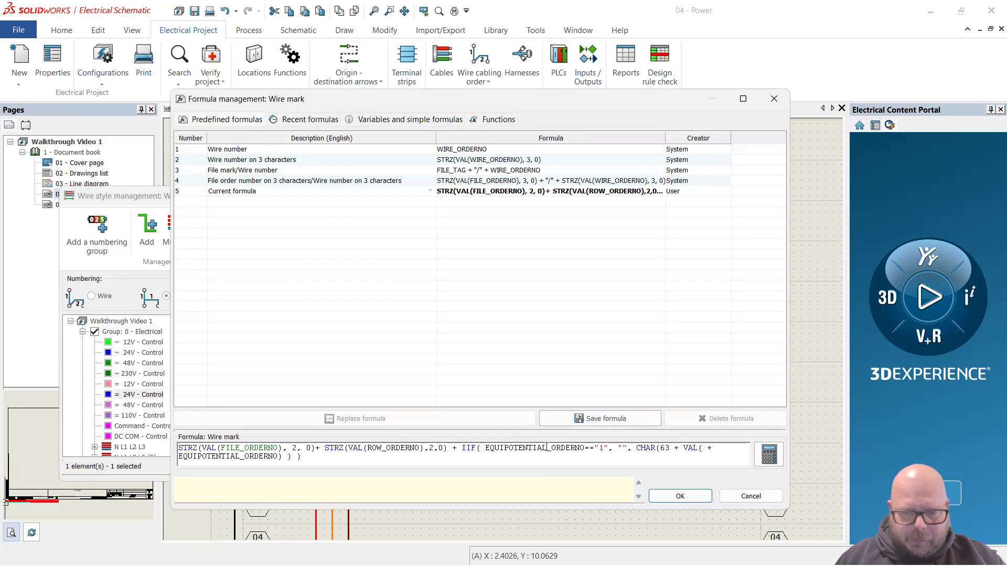
Remove EQUIPOTENTIAL_ORDERNO from both the IIF condition and the VAL function of the wire mark formula.
left_click_drag(584, 450, 485, 449)
key("Delete")
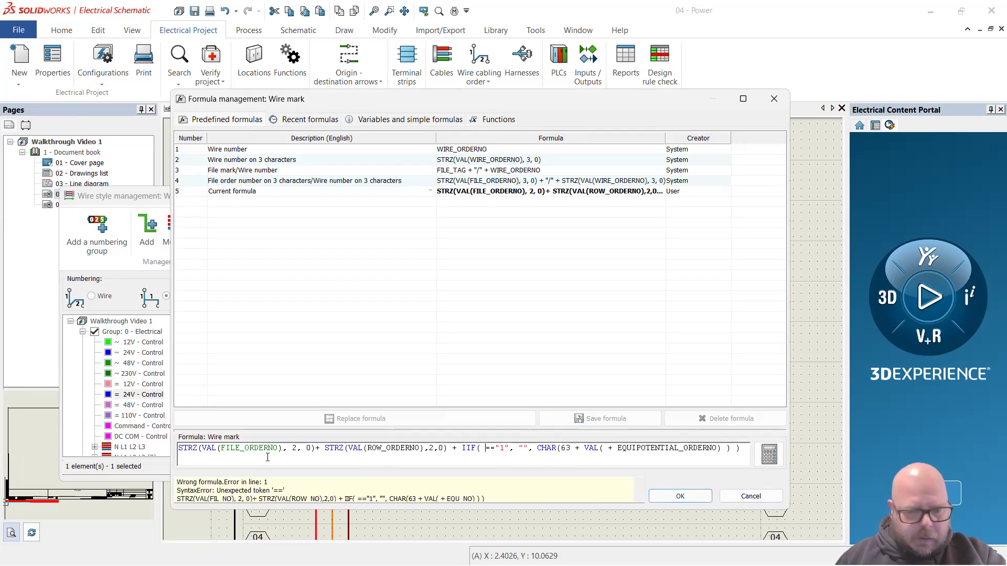
left_click_drag(604, 449, 719, 450)
key("Delete")
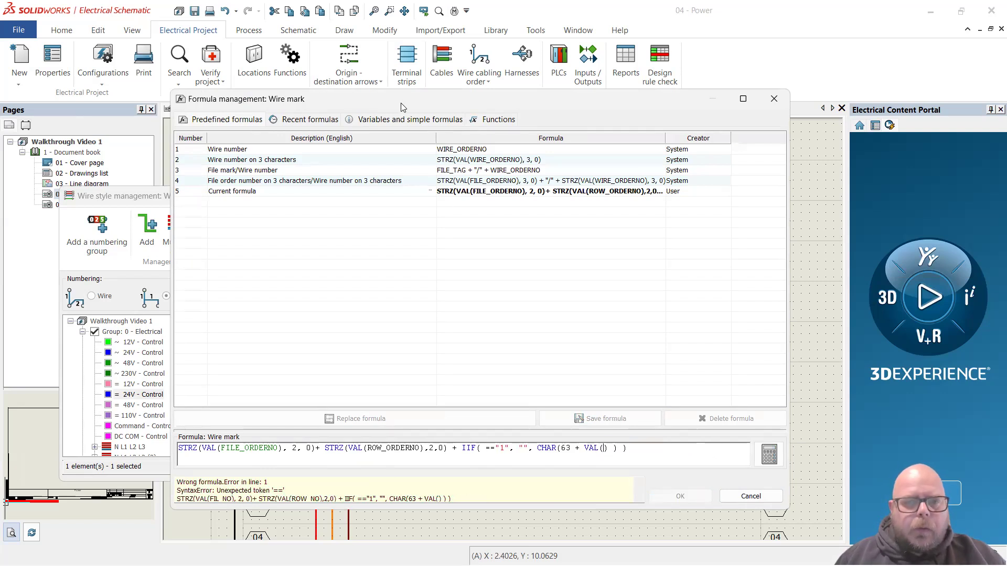
Insert the wire number variable WIRE_ORDERNO inside the VAL function and strip the extra plus sign so it reads VAL(WIRE_ORDERNO).
left_click(402, 119)
scroll(251, 222, "up", 1)
scroll(250, 222, "up", 5)
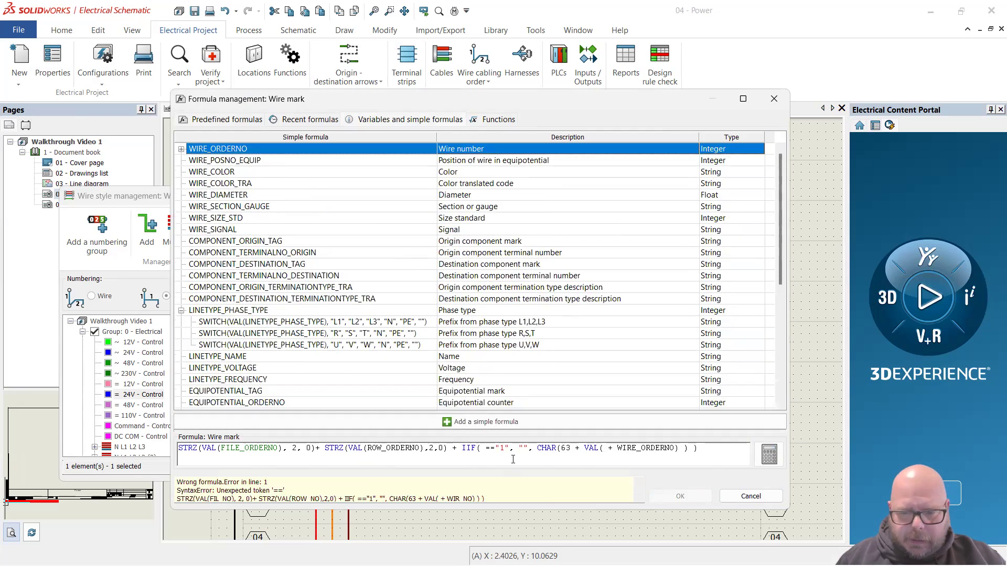
left_click(611, 452)
key("Delete")
key("BackSpace")
key("BackSpace")
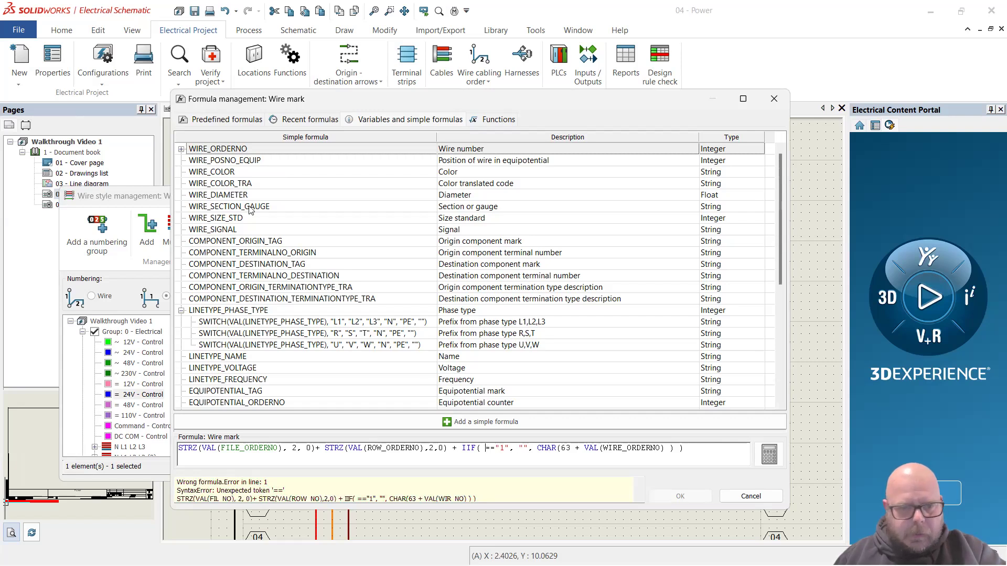
Insert WIRE_ORDERNO into the IIF condition before =="1" and remove the surplus plus signs and spaces around it.
double_click(257, 150)
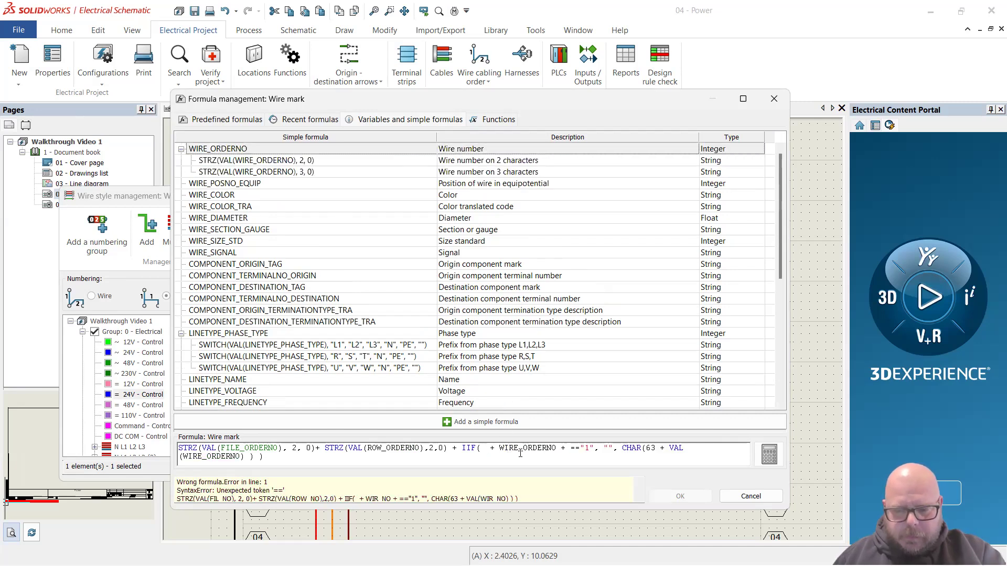
key("BackSpace")
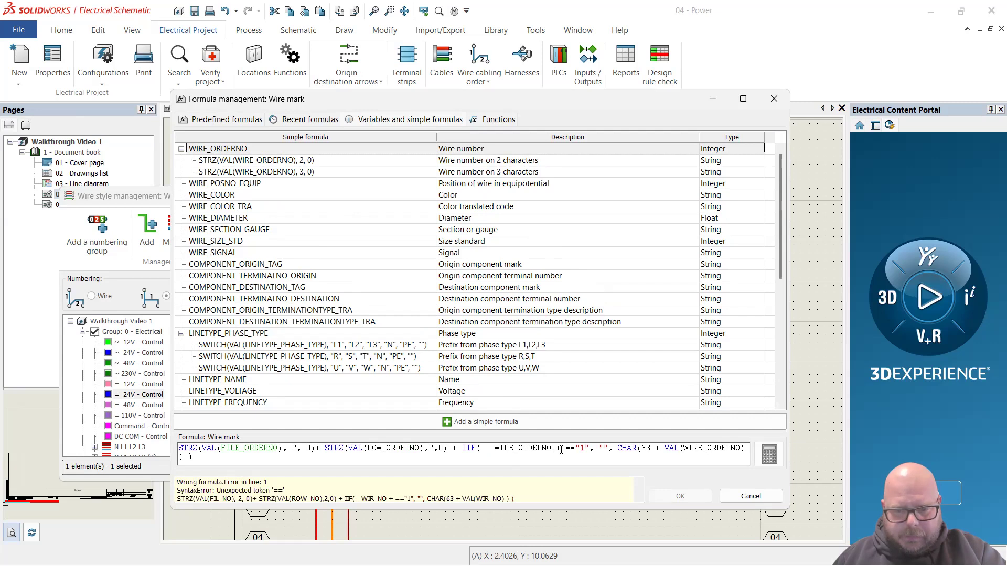
key("BackSpace")
key("BackSpace")
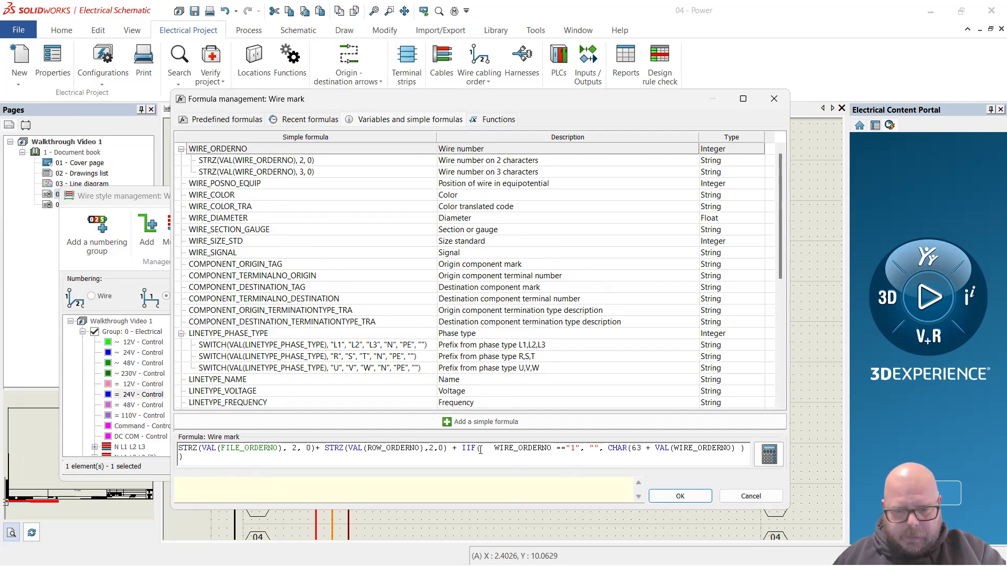
left_click(495, 449)
key("BackSpace")
key("BackSpace")
key("BackSpace")
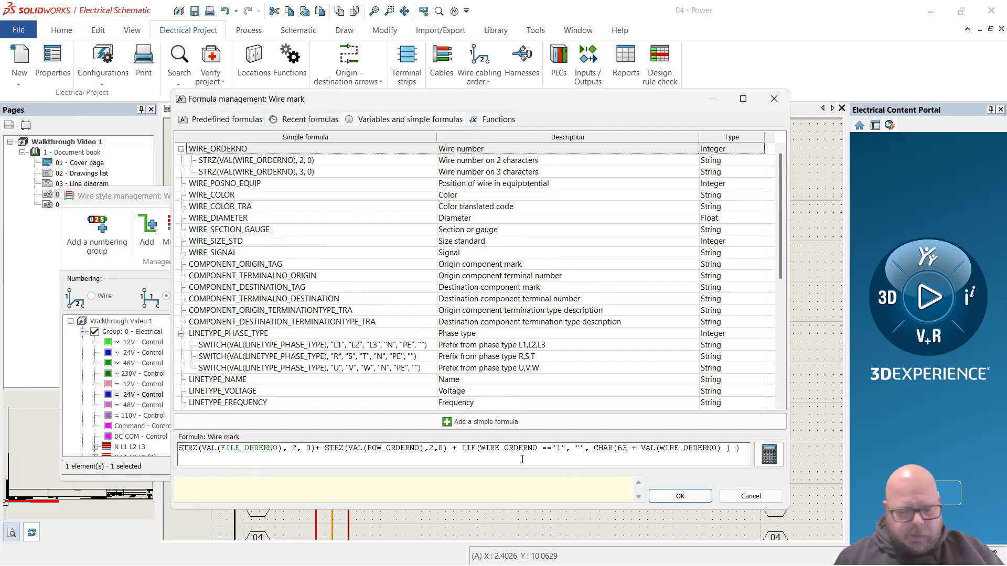
Wrap WIRE_ORDERNO in the IIF condition in a VAL function, making it VAL(WIRE_ORDERNO).
type("VAL")
double_click(661, 448)
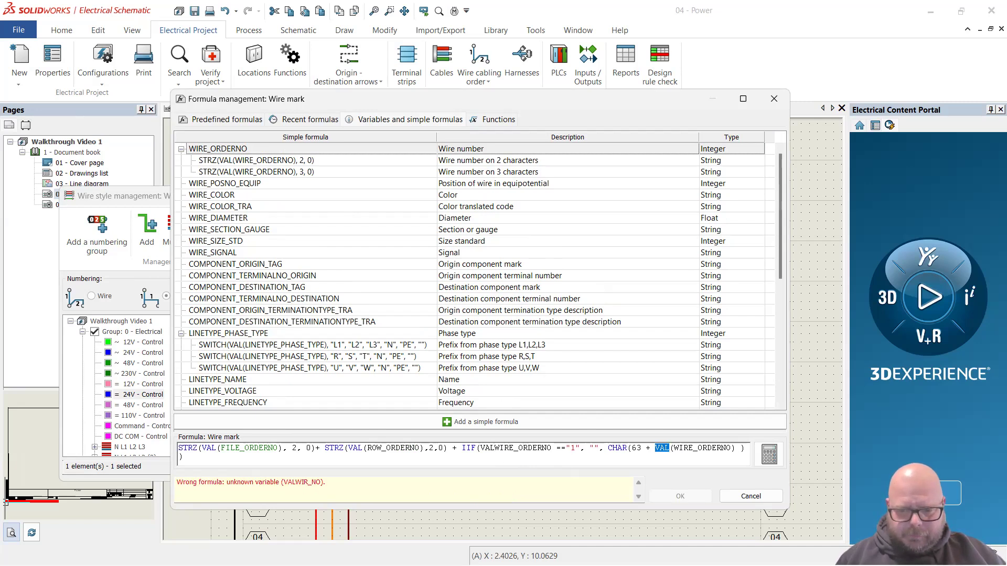
left_click(495, 449)
type("(")
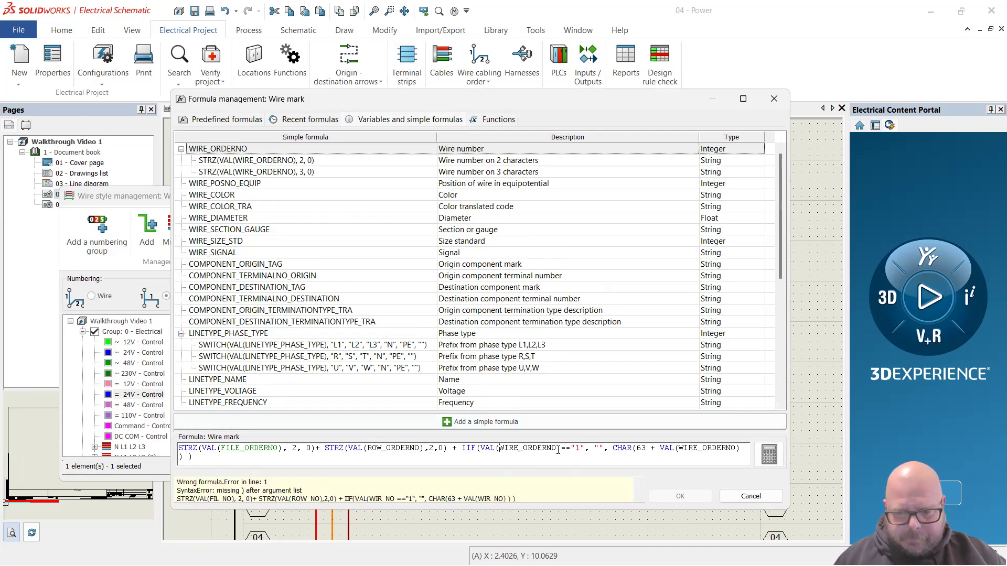
type(")")
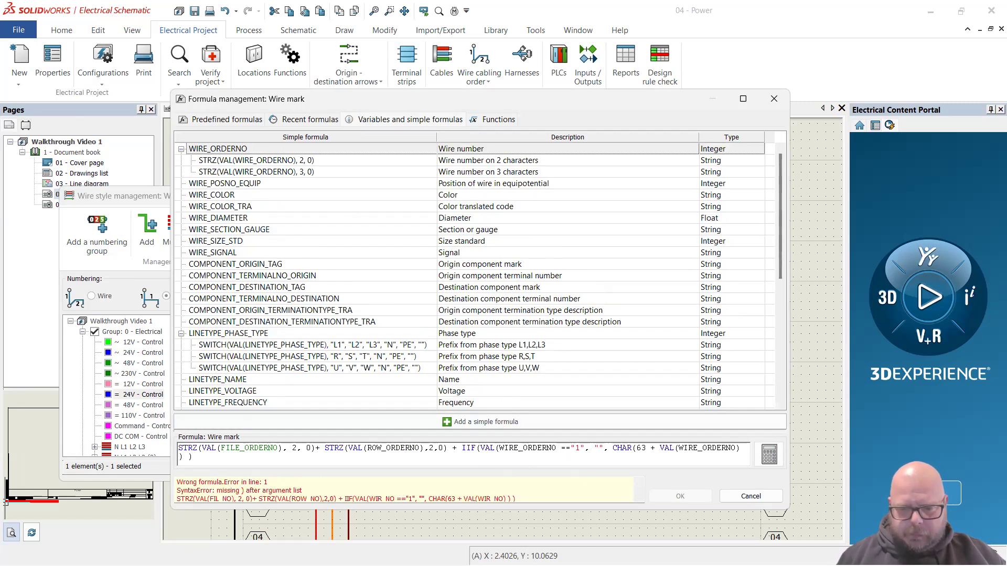
Accept the wire mark formula and the = 24V wire style, and close the wire style manager.
left_click(667, 496)
left_click(645, 464)
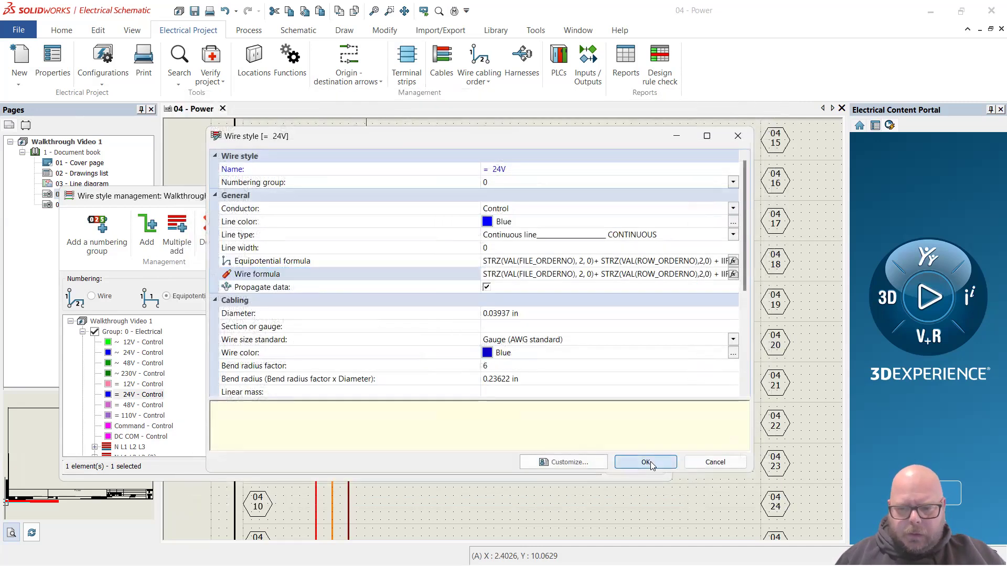
left_click(639, 470)
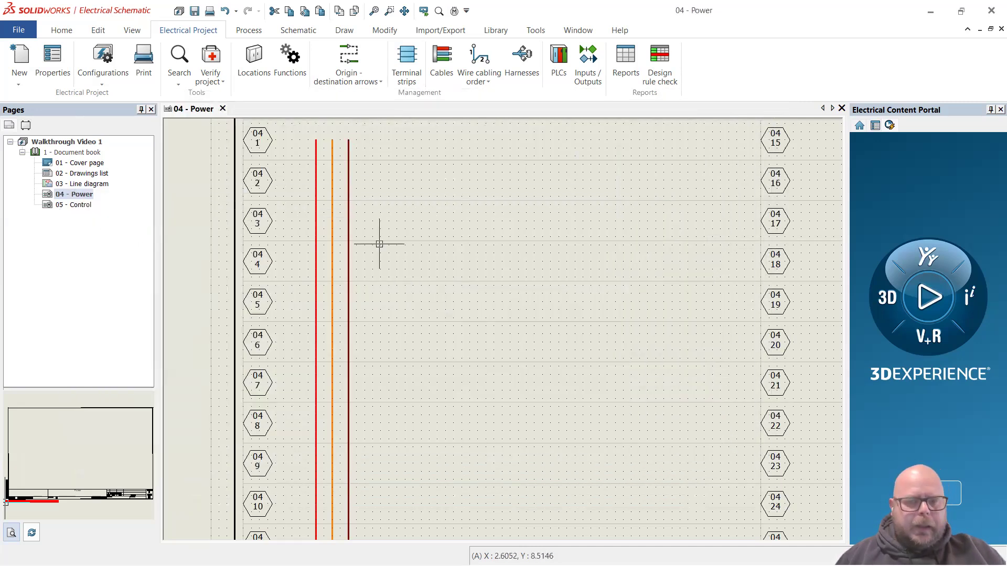
Insert the three-phase fuse symbol across the three vertical wires at row 5 of the 04 - Power page, keeping its automatic mark.
scroll(374, 219, "down", 1)
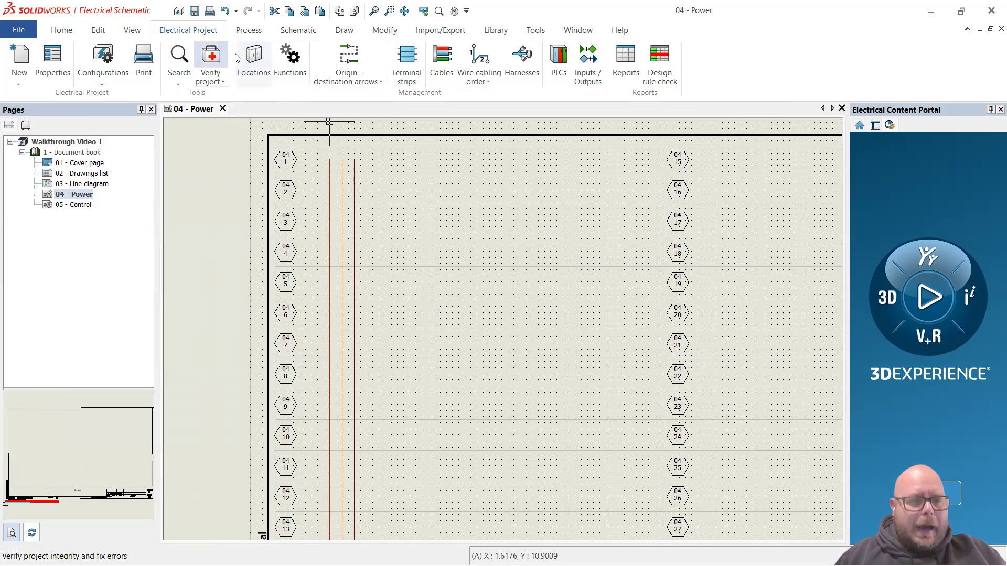
scroll(254, 70, "down", 2)
left_click(112, 75)
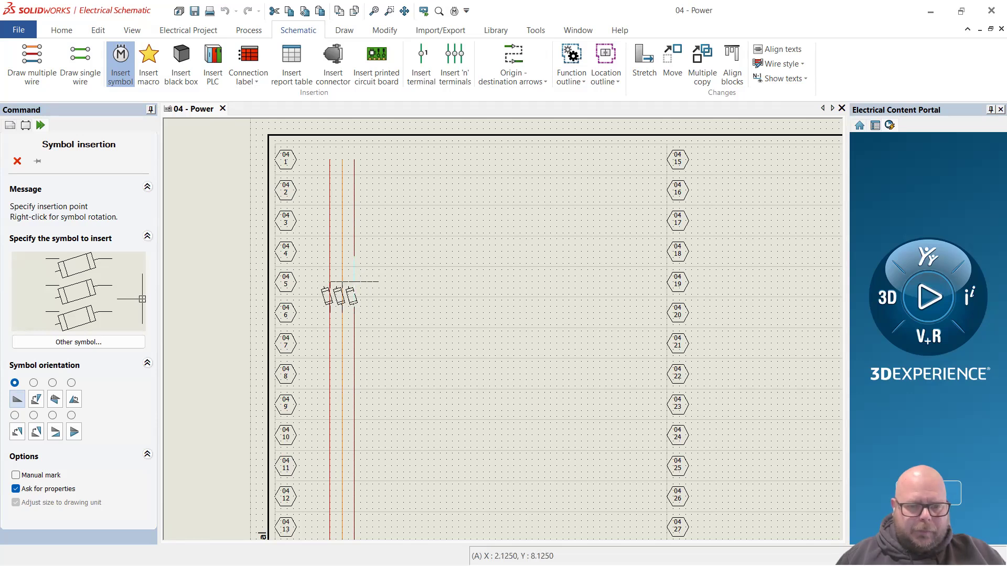
left_click(354, 269)
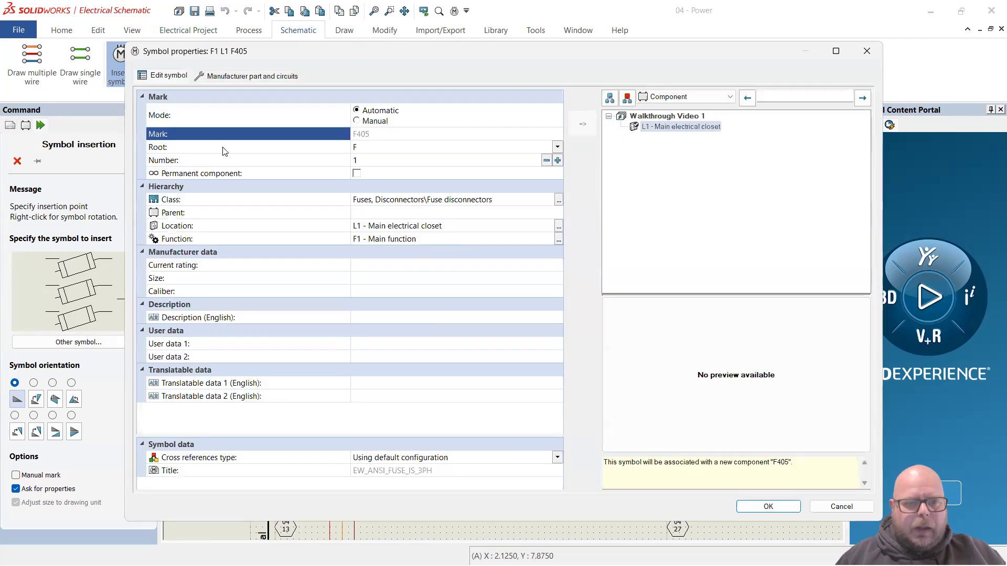
left_click(153, 162)
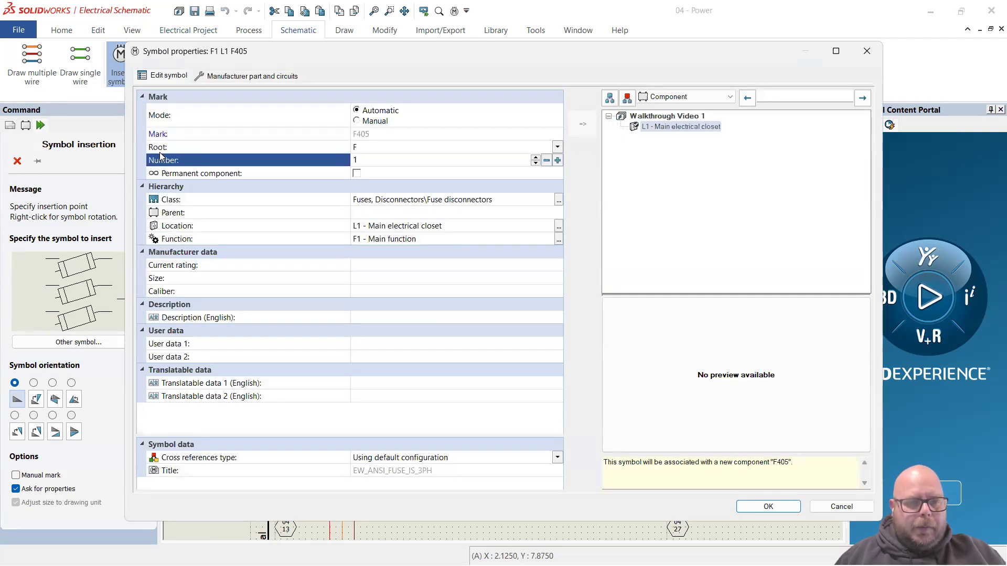
left_click(160, 150)
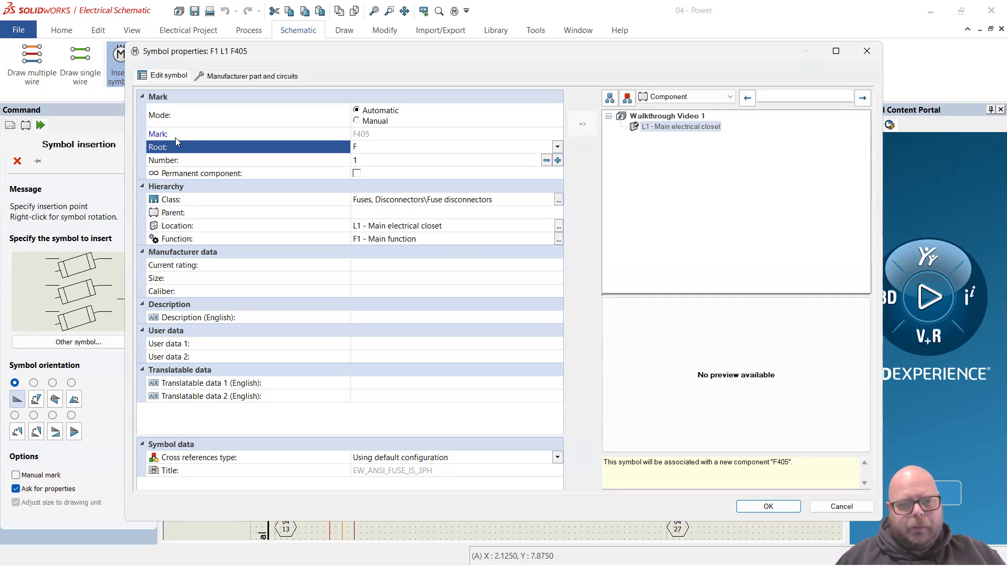
left_click(153, 135)
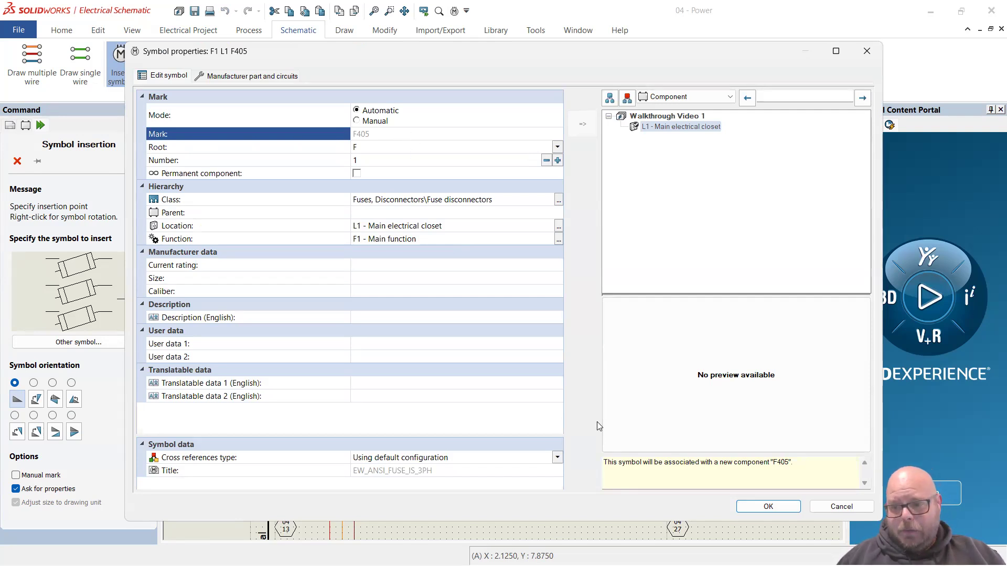
left_click(769, 508)
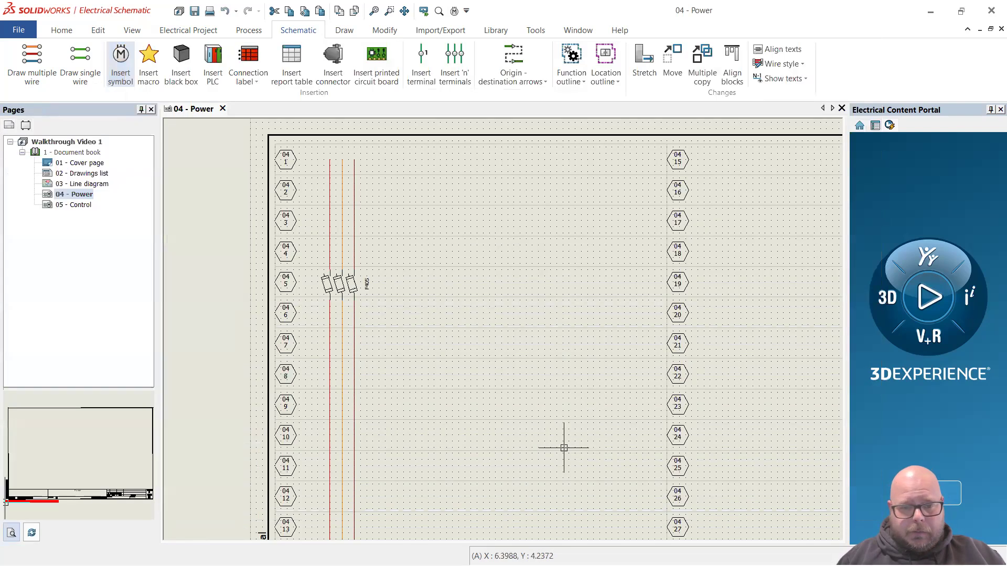
Examine the inserted fuse's mark against the page and row numbers along the Power drawing.
scroll(407, 266, "up", 3)
scroll(424, 252, "down", 3)
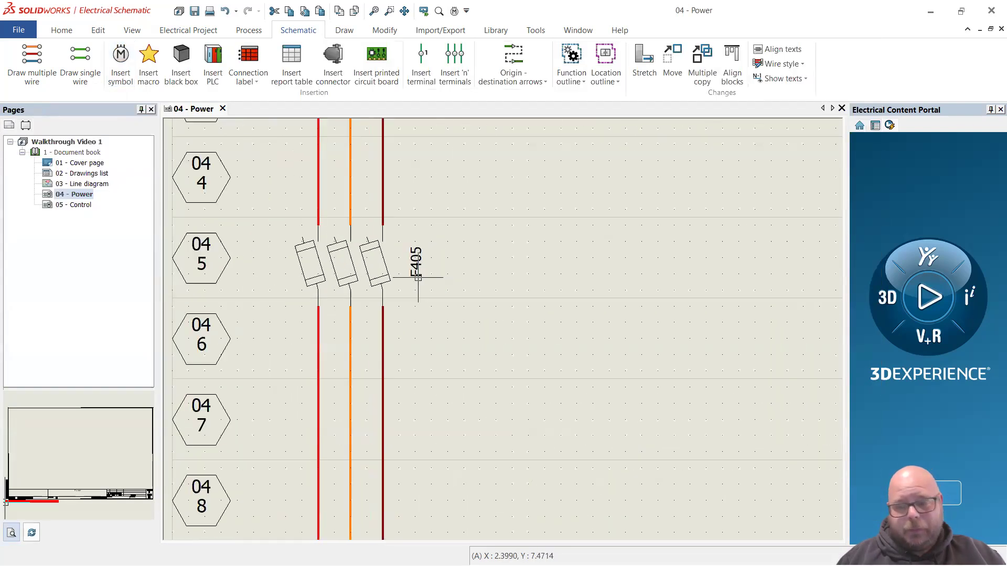
scroll(419, 277, "down", 5)
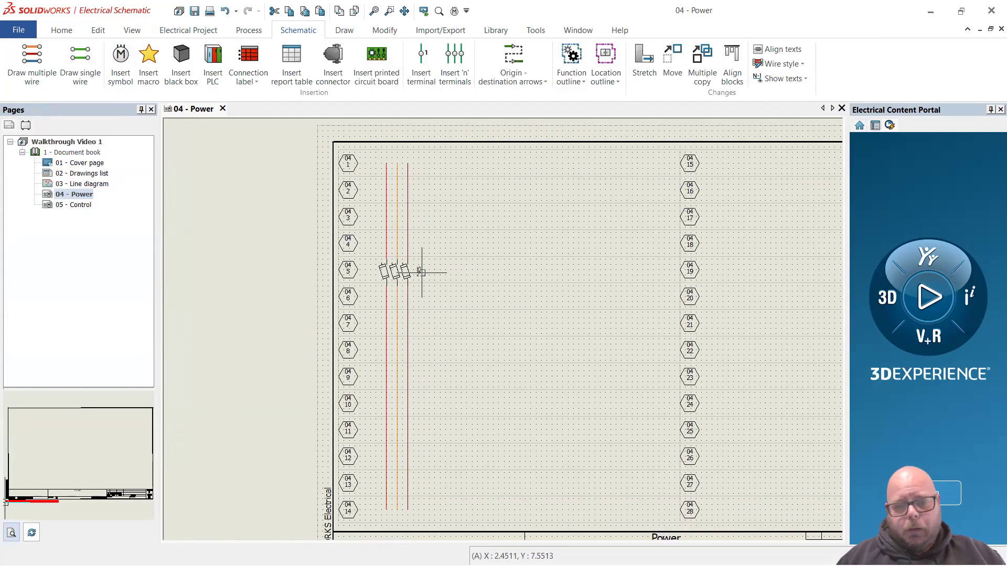
scroll(419, 275, "up", 3)
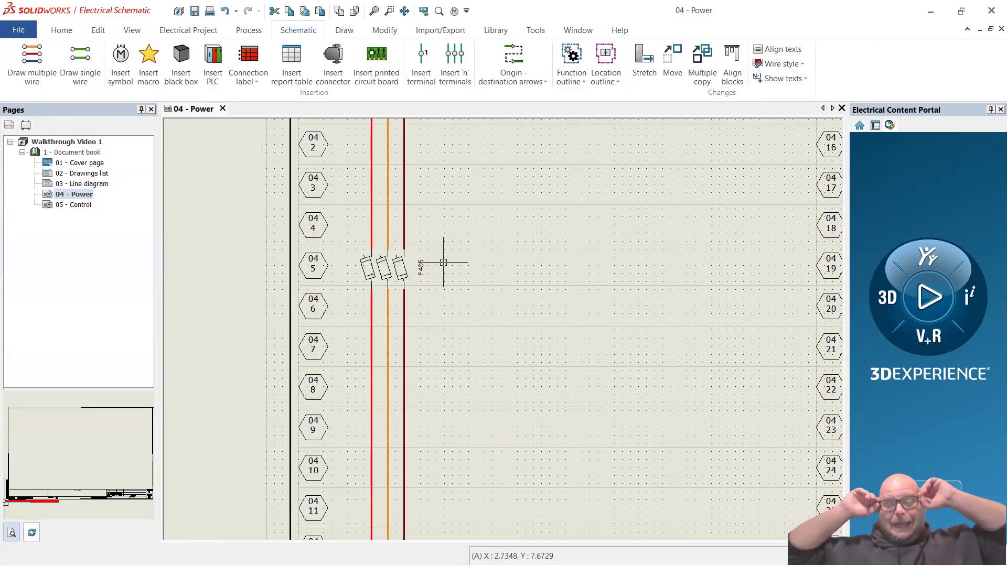
scroll(476, 254, "down", 2)
scroll(476, 257, "down", 1)
scroll(493, 247, "up", 2)
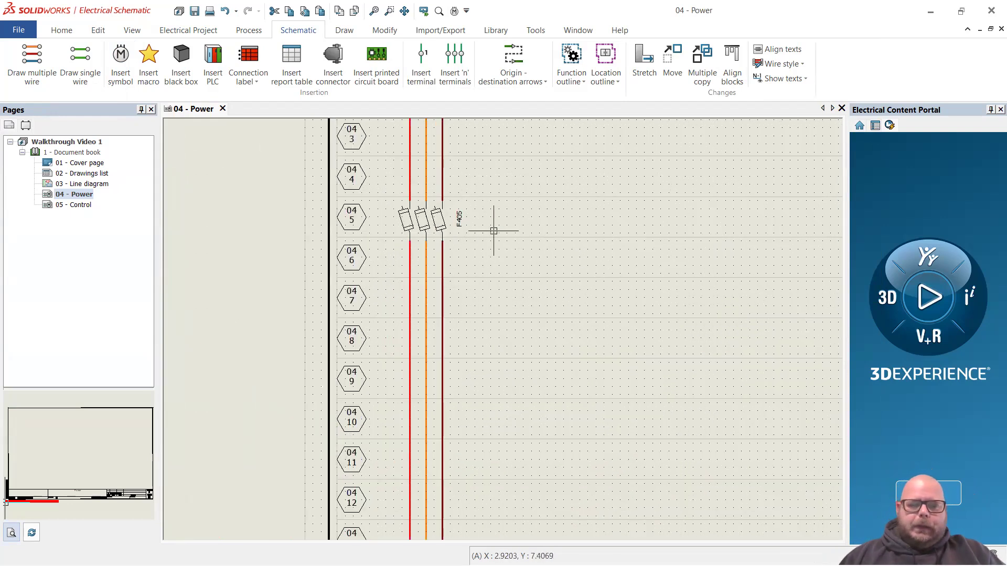
scroll(495, 236, "down", 2)
scroll(499, 222, "up", 4)
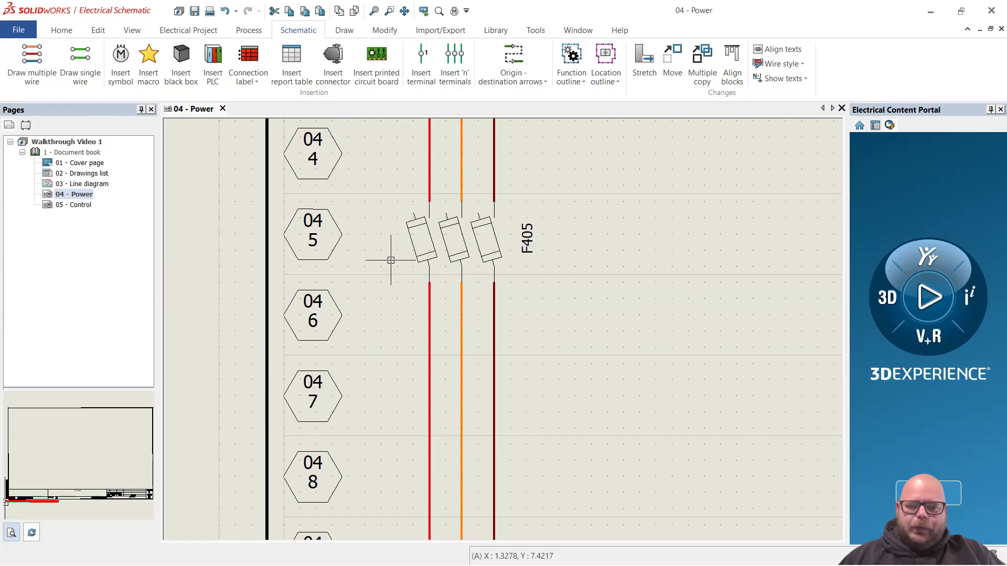
scroll(378, 270, "down", 3)
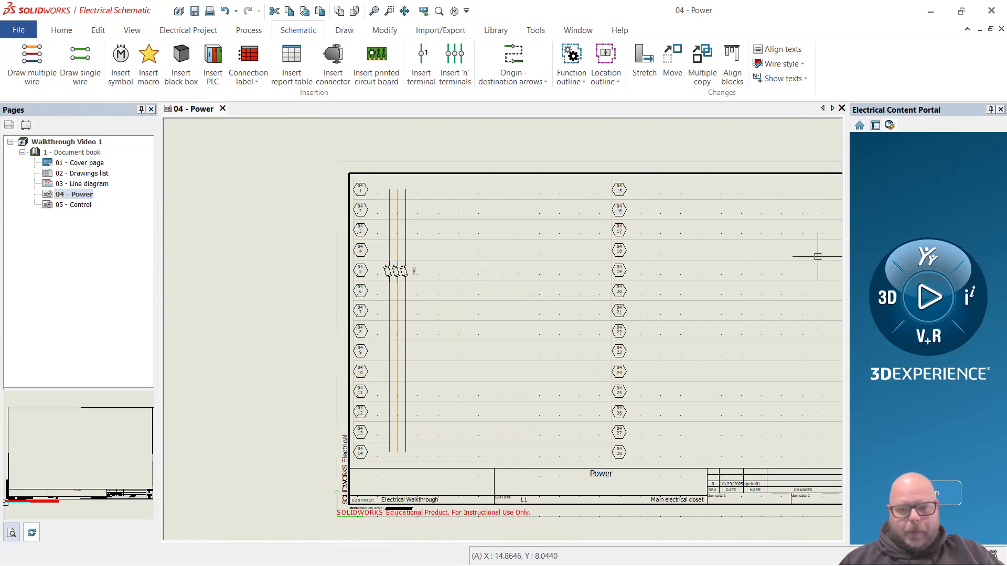
scroll(420, 267, "up", 3)
scroll(416, 269, "down", 3)
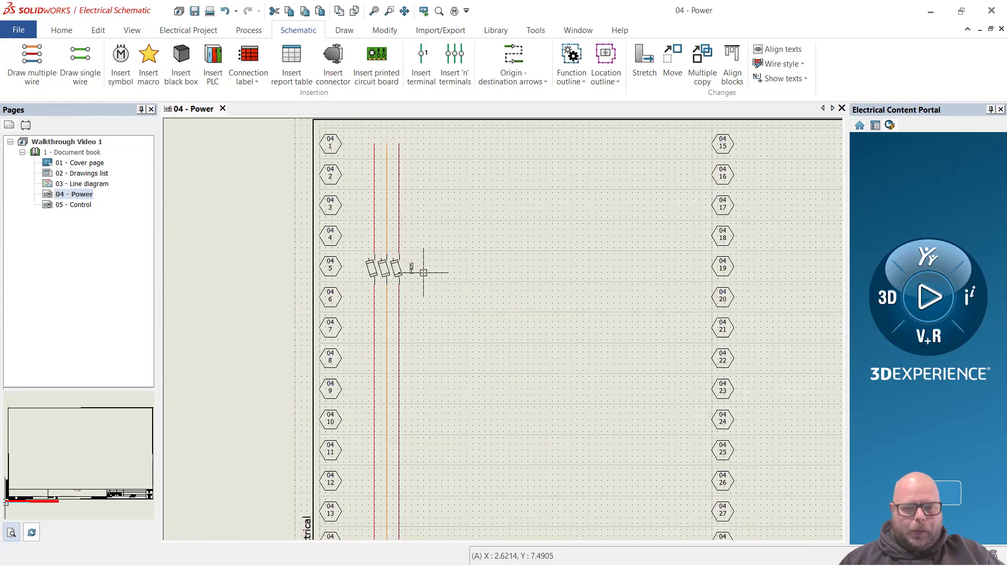
scroll(543, 363, "down", 2)
scroll(546, 367, "up", 1)
scroll(676, 409, "up", 1)
scroll(644, 410, "down", 1)
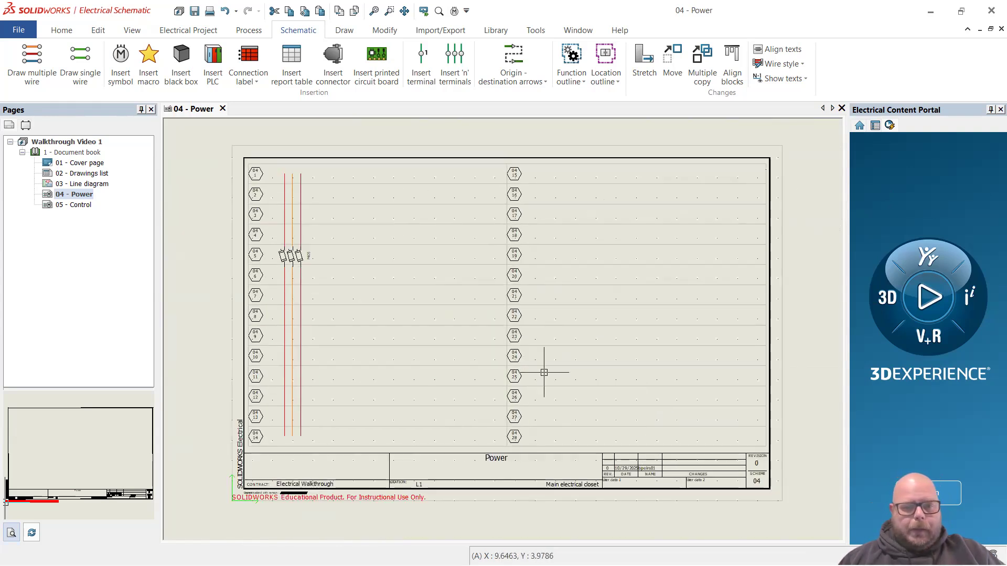
scroll(543, 371, "up", 1)
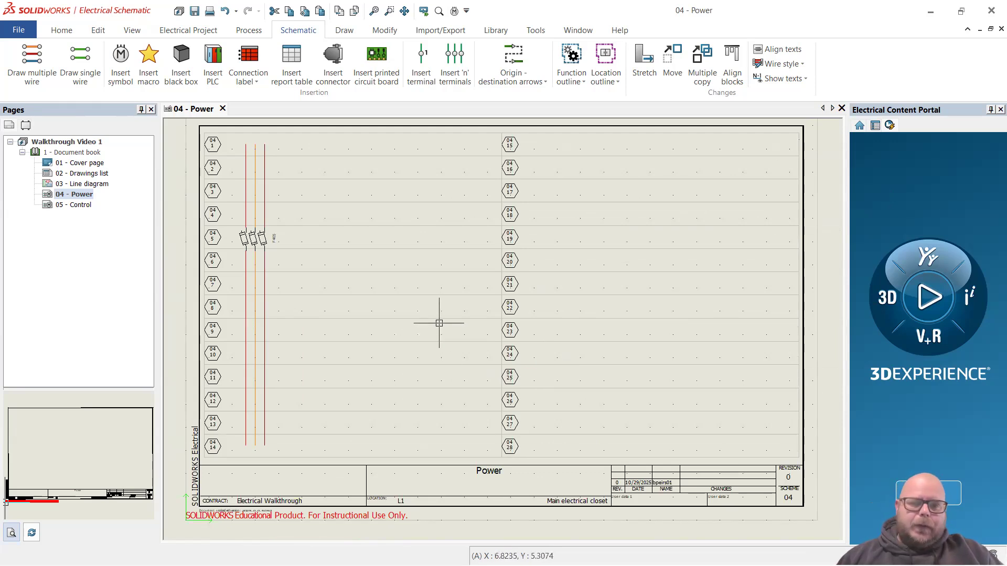
scroll(440, 318, "down", 1)
scroll(481, 273, "up", 1)
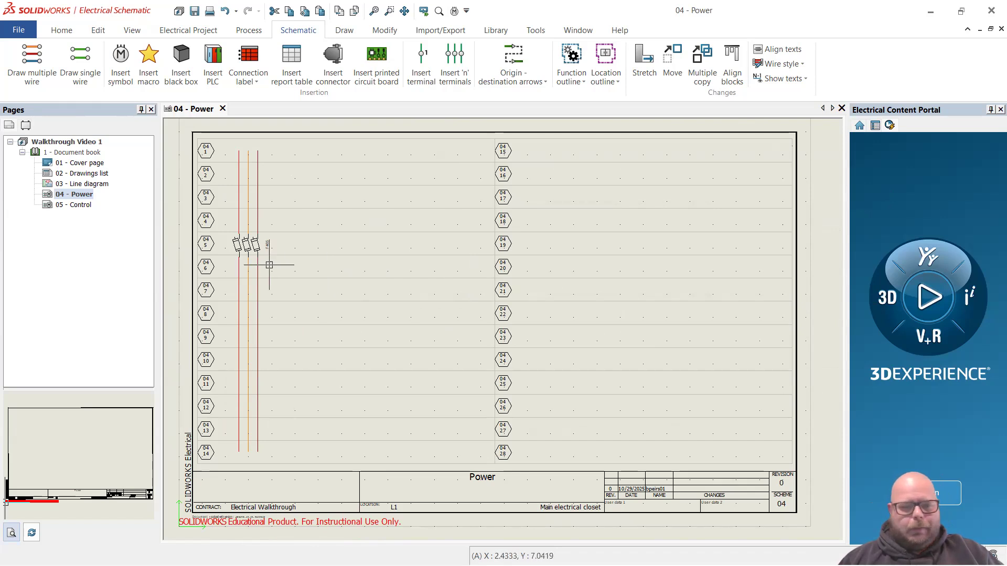
scroll(210, 235, "up", 2)
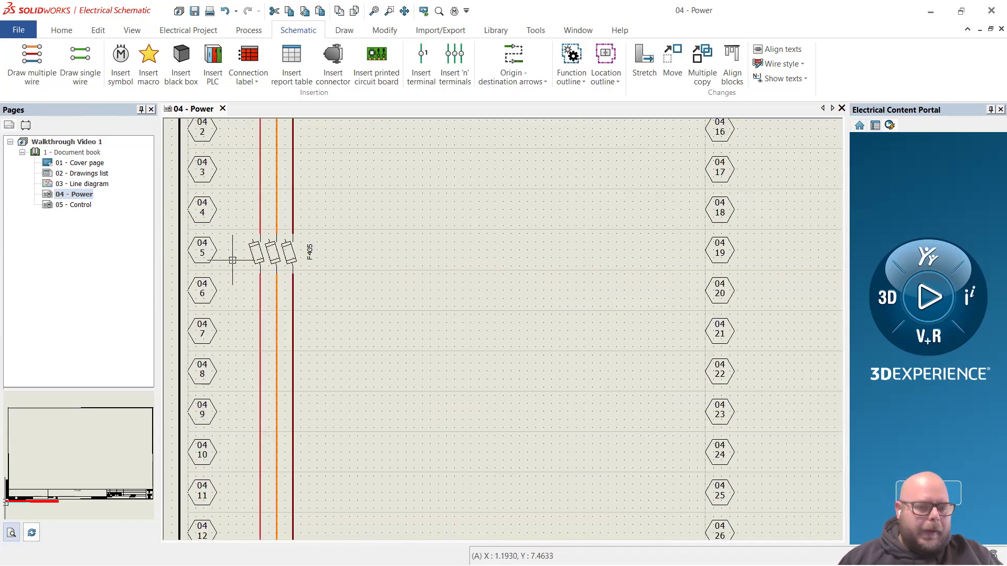
scroll(382, 271, "down", 4)
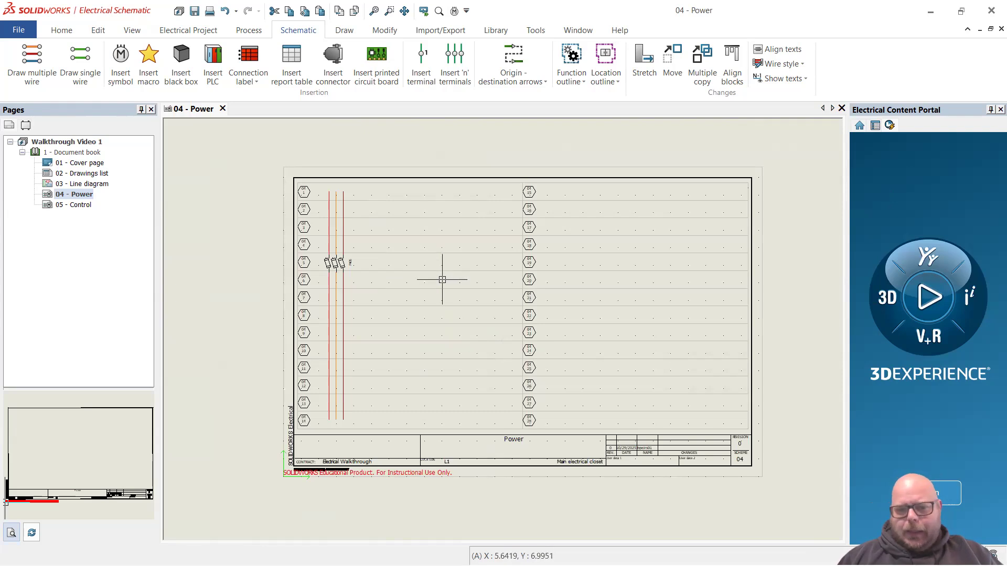
scroll(311, 277, "up", 1)
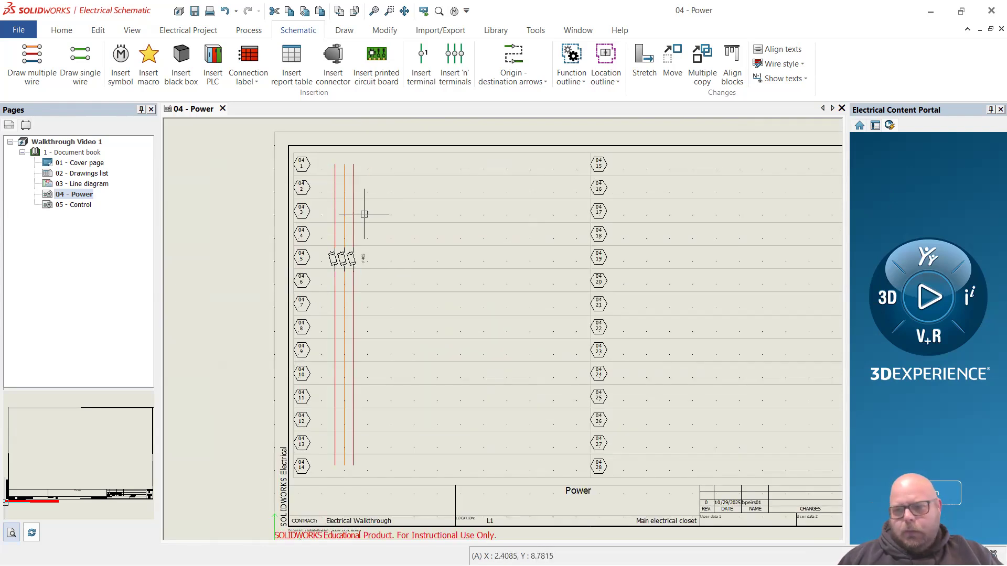
scroll(340, 259, "up", 2)
scroll(340, 262, "down", 3)
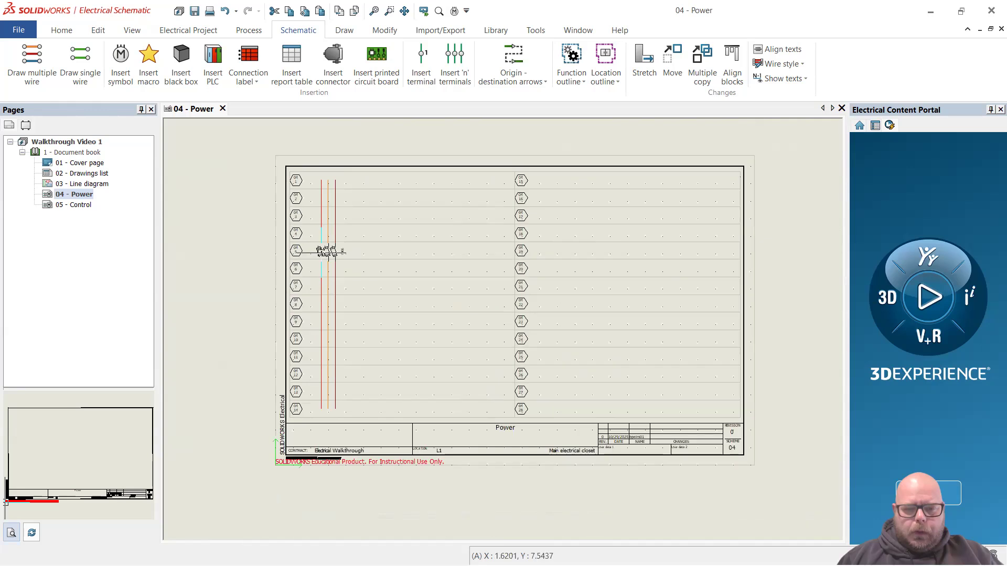
scroll(317, 386, "up", 3)
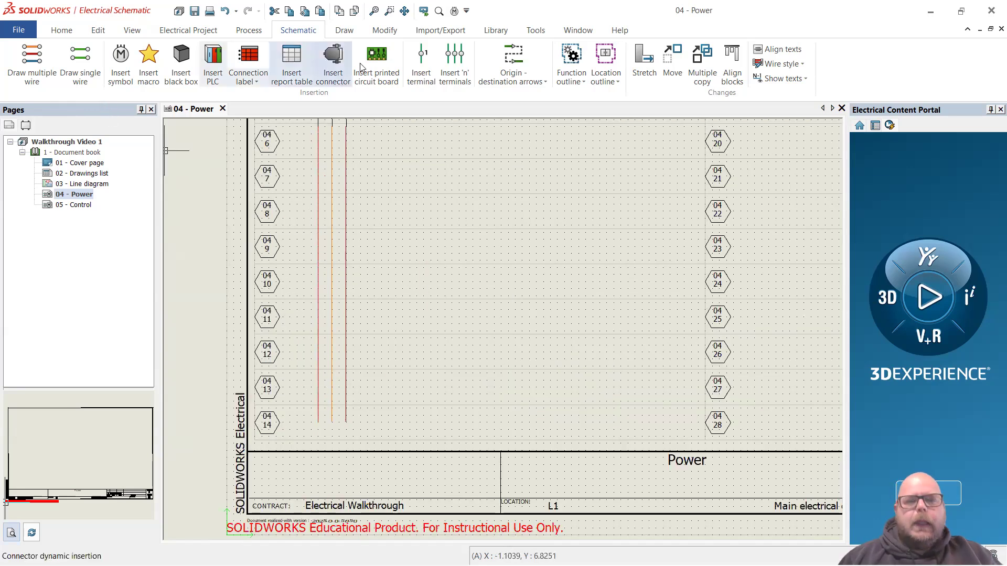
scroll(391, 201, "down", 3)
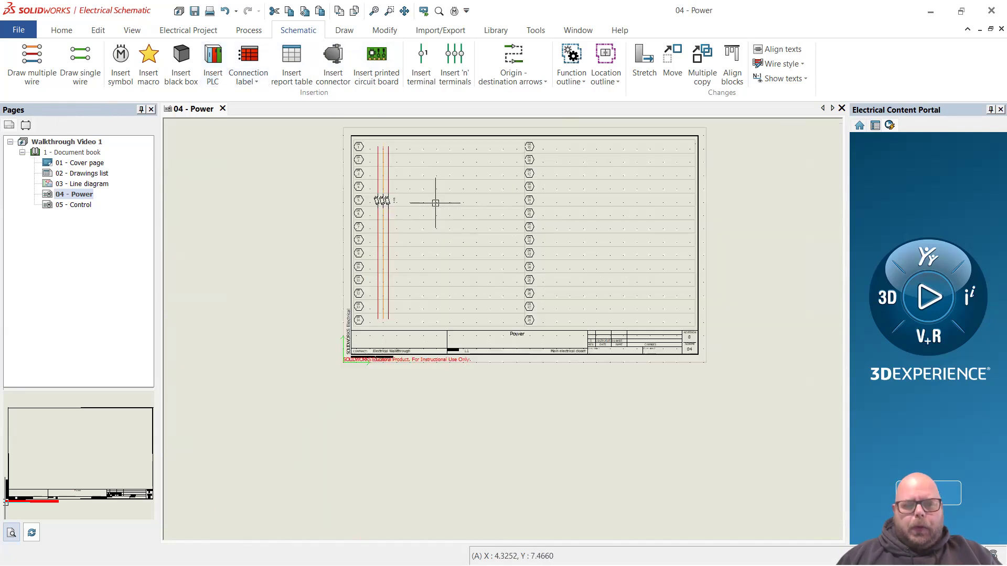
scroll(463, 180, "up", 1)
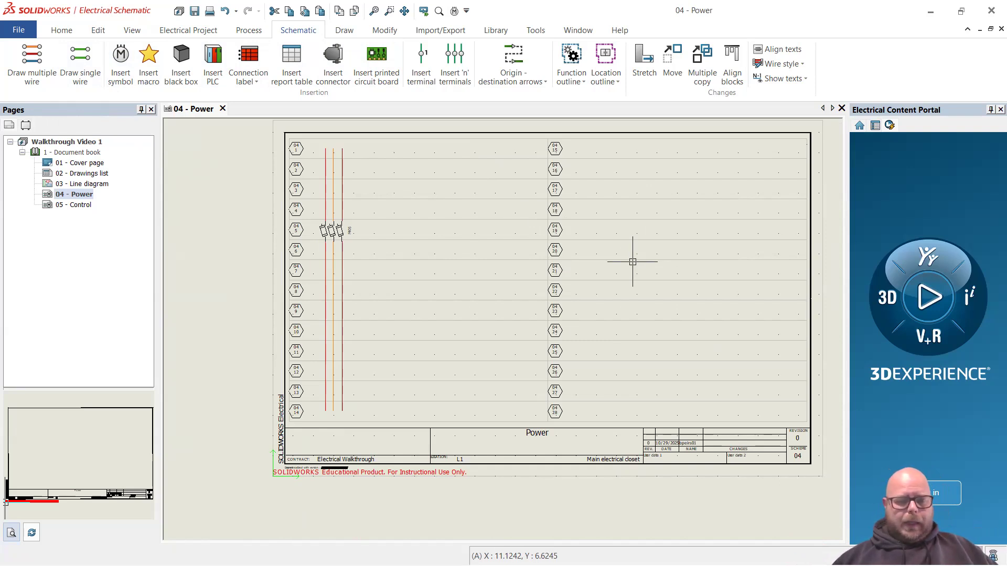
right_click(84, 194)
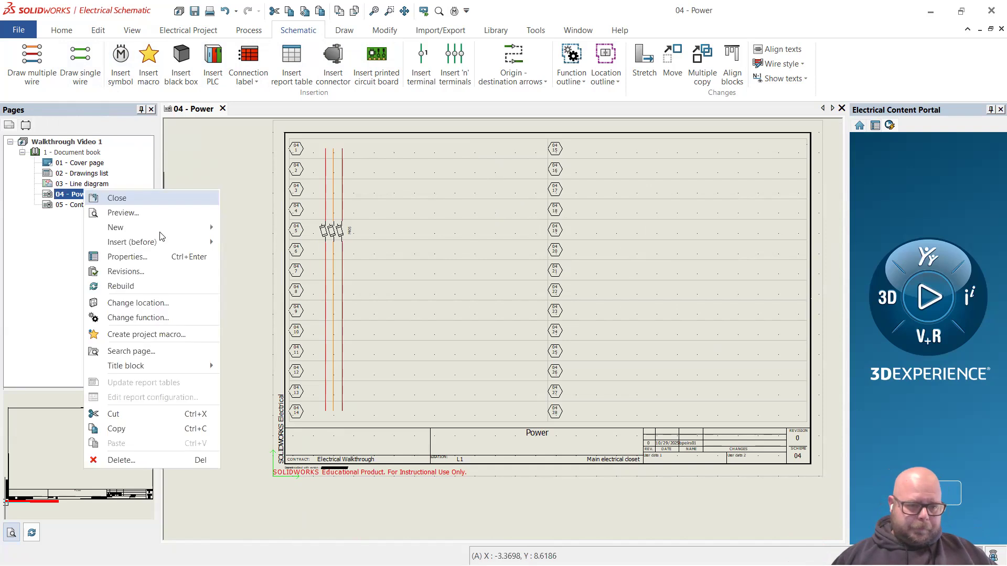
mouse_move(160, 233)
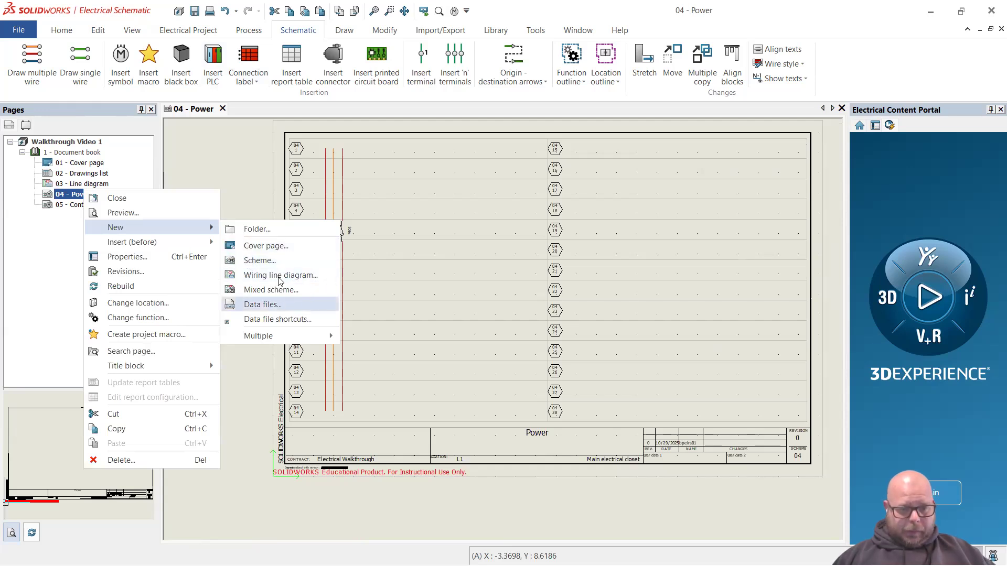
left_click(264, 154)
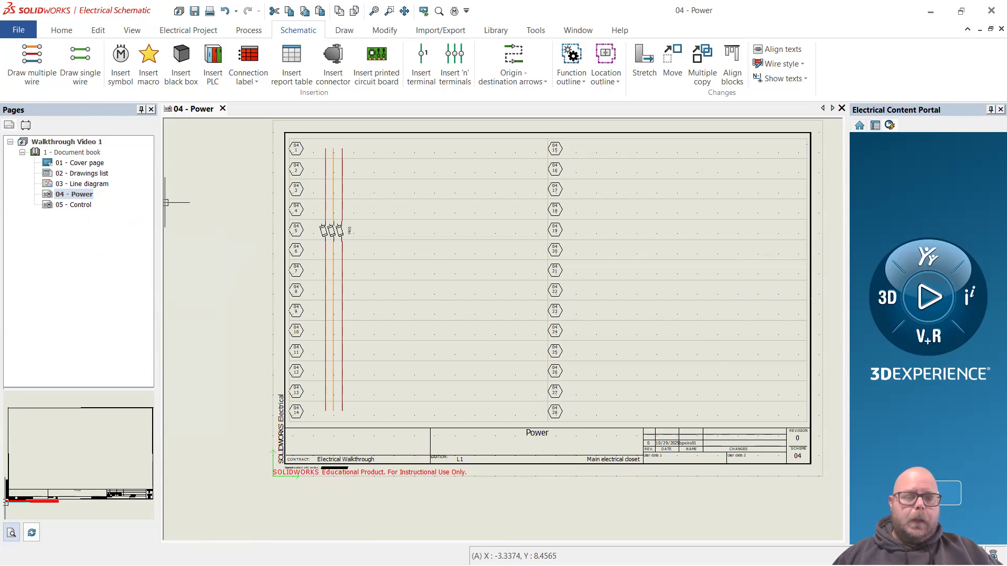
Choose the Three-phase AC to DC power supply from the Power supplies class as the symbol to insert.
scroll(366, 342, "up", 1)
left_click(121, 68)
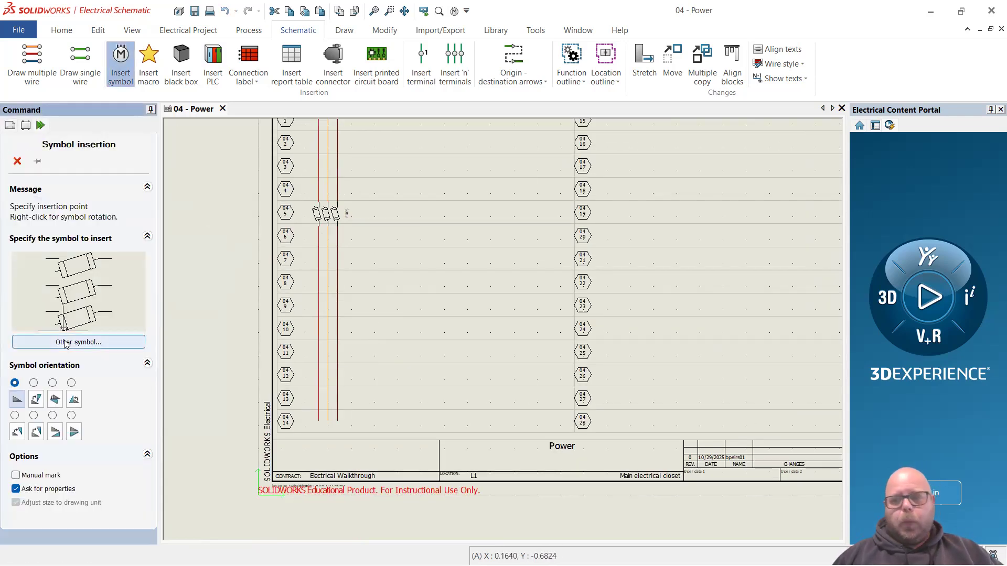
left_click(71, 344)
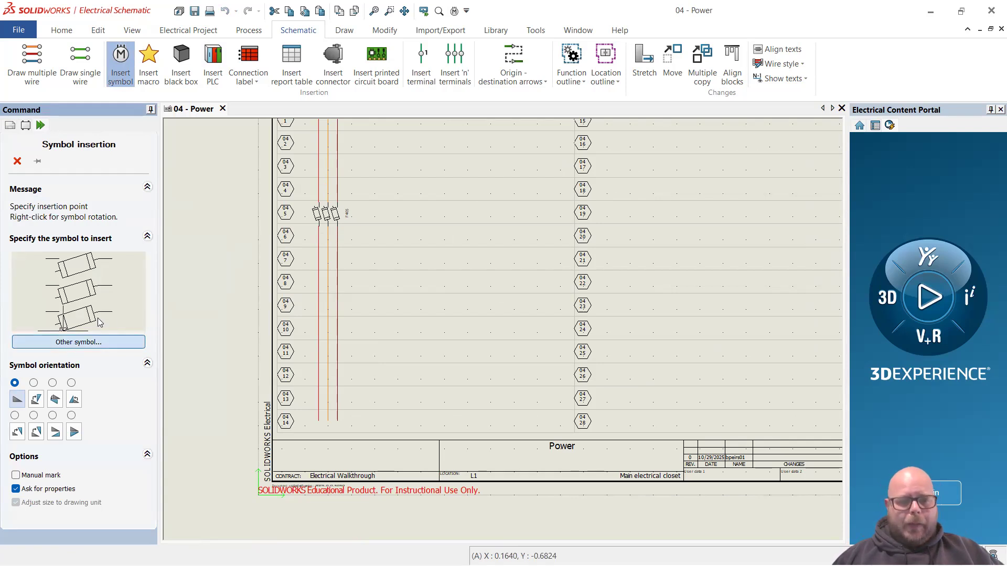
scroll(282, 295, "down", 3)
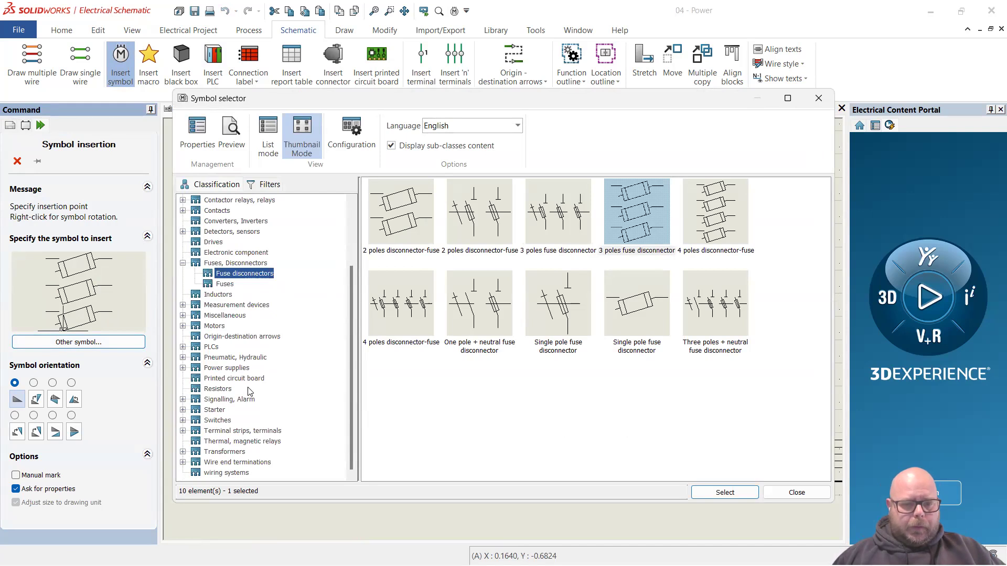
scroll(250, 394, "up", 3)
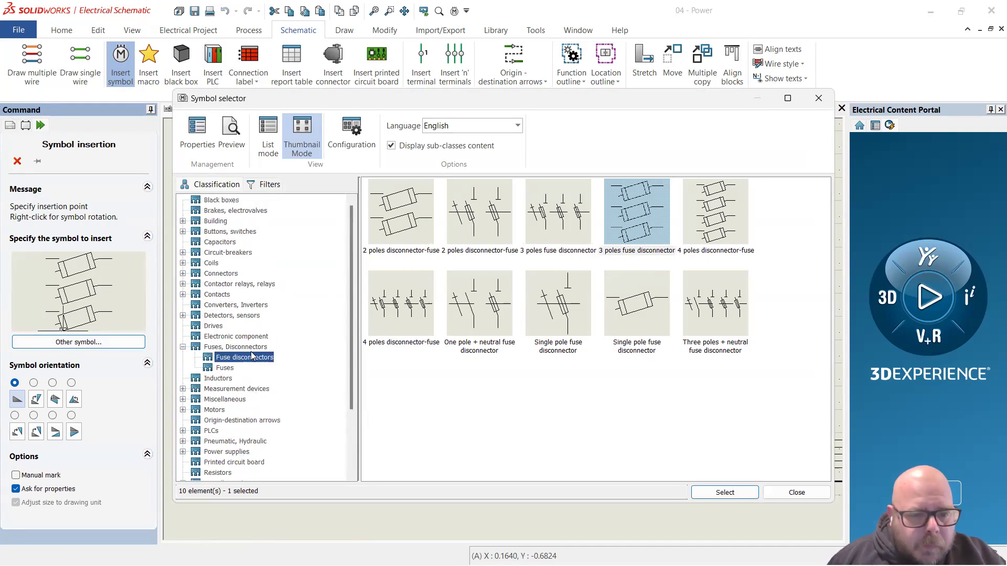
scroll(280, 336, "down", 3)
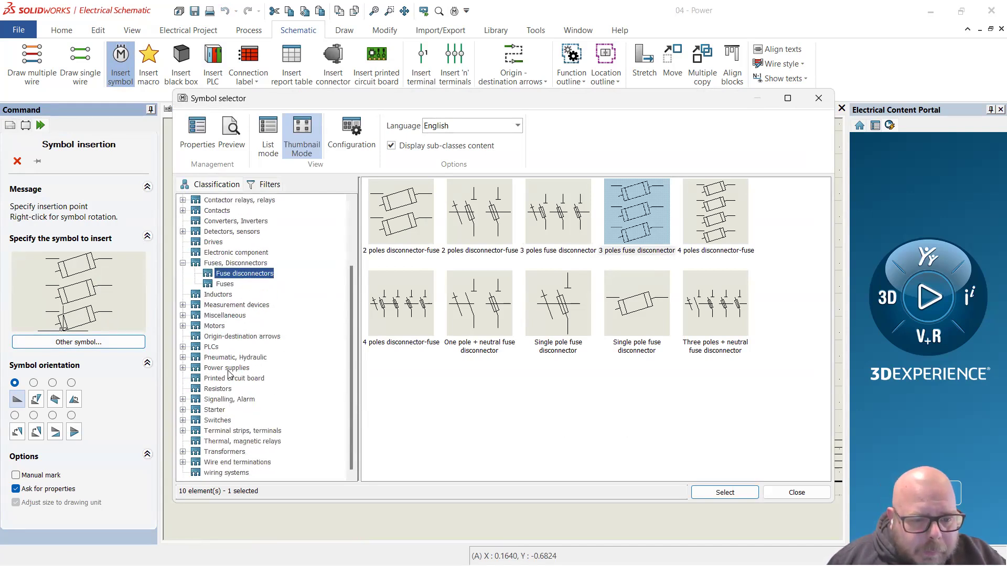
left_click(226, 367)
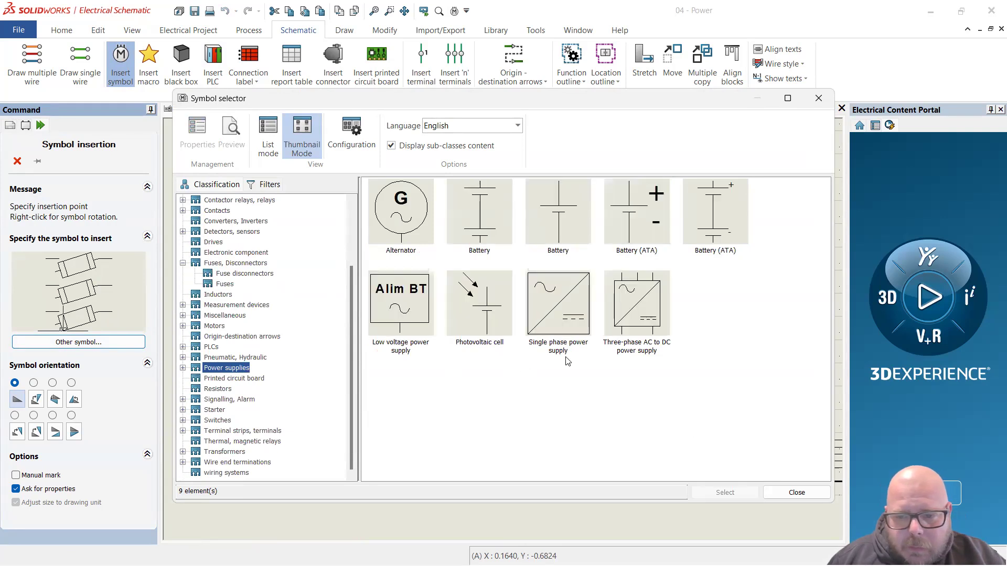
double_click(650, 315)
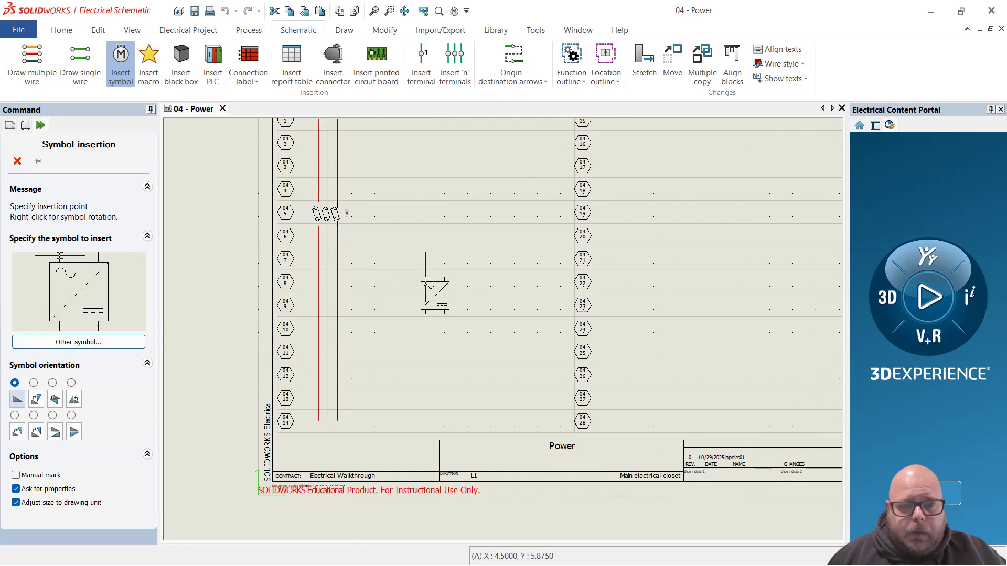
Place the power supply symbol at row 8 beside the vertical wires, with an automatic mark using the root PS.
left_click(426, 277)
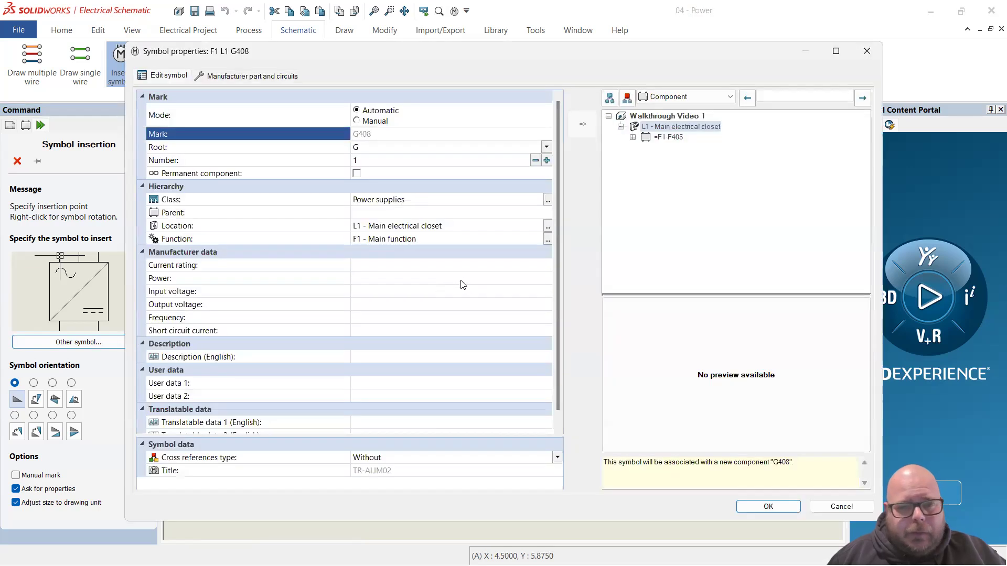
left_click(250, 165)
left_click(376, 137)
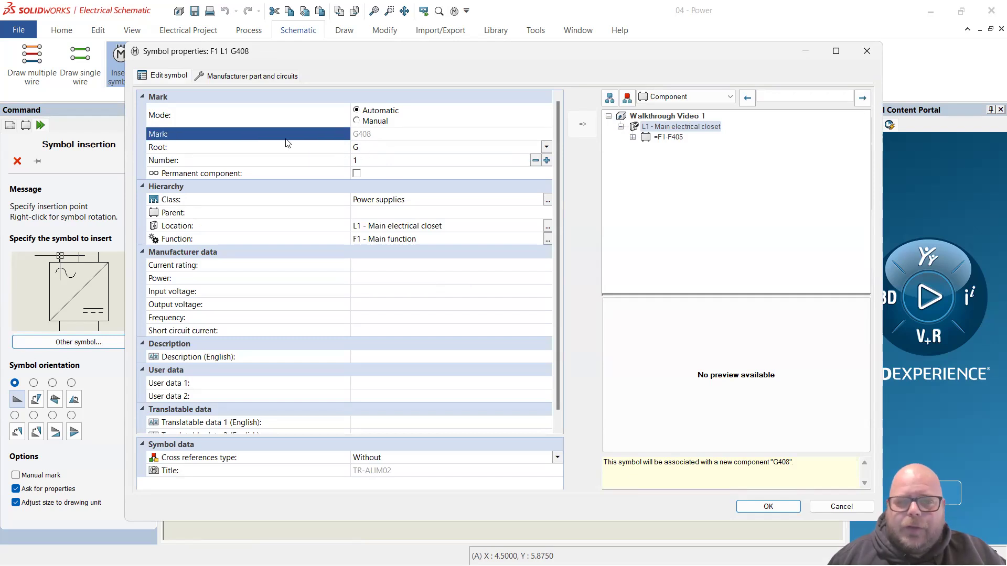
left_click(376, 150)
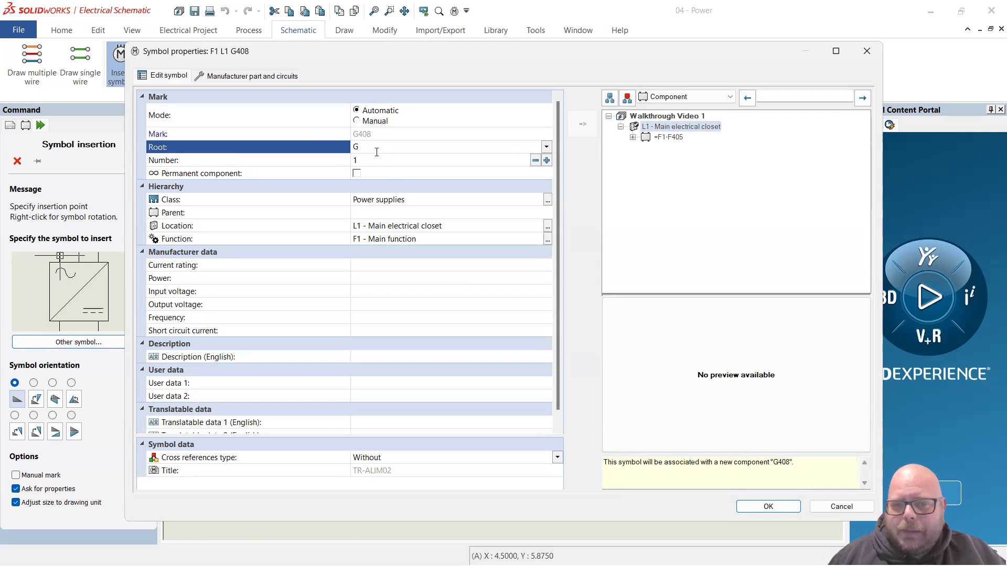
type("PS")
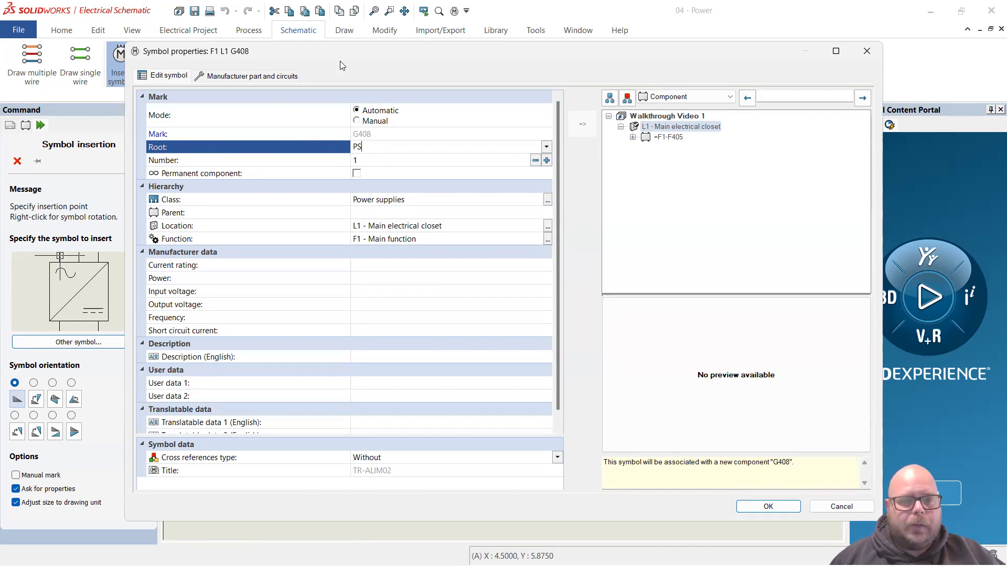
left_click(366, 135)
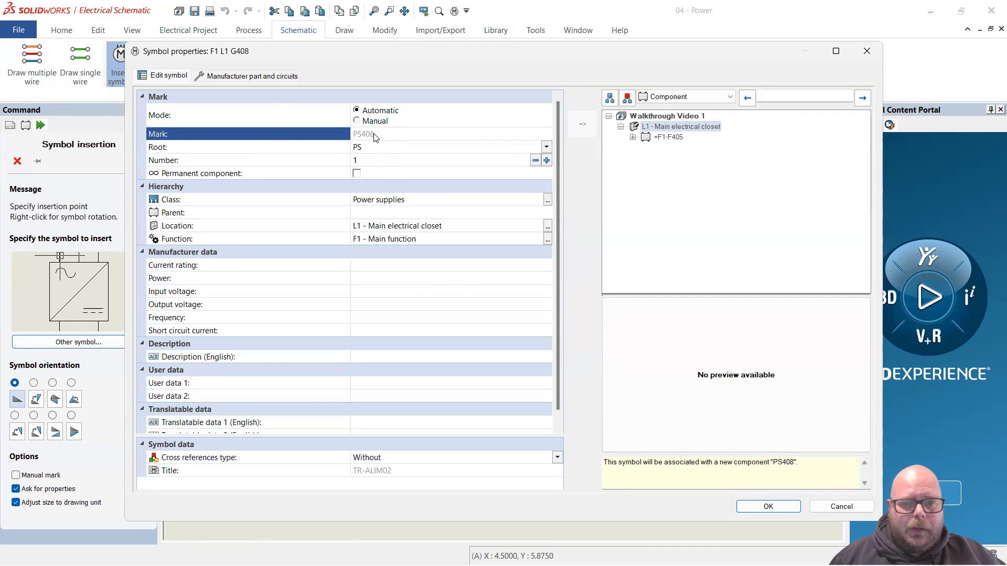
left_click(767, 507)
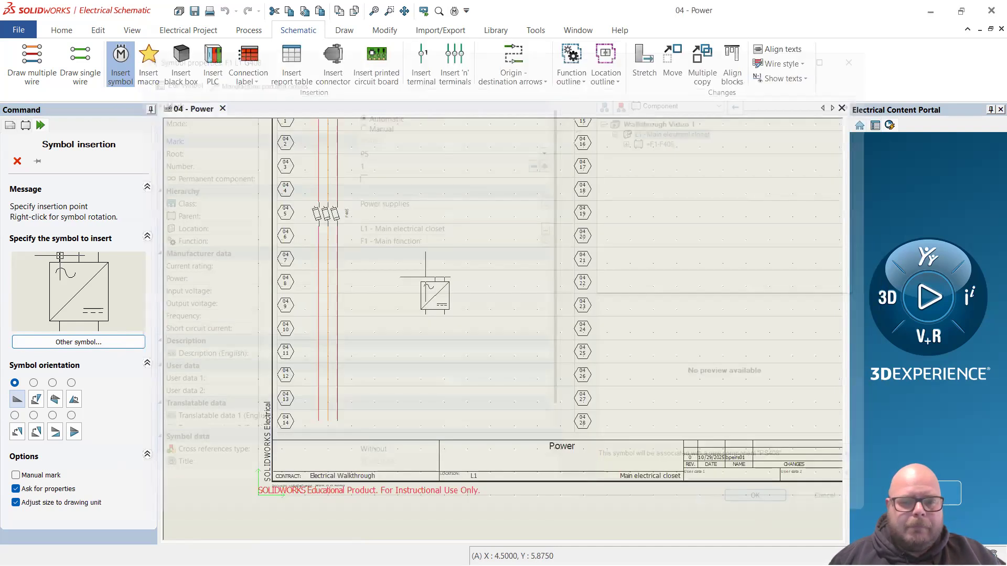
scroll(417, 307, "up", 3)
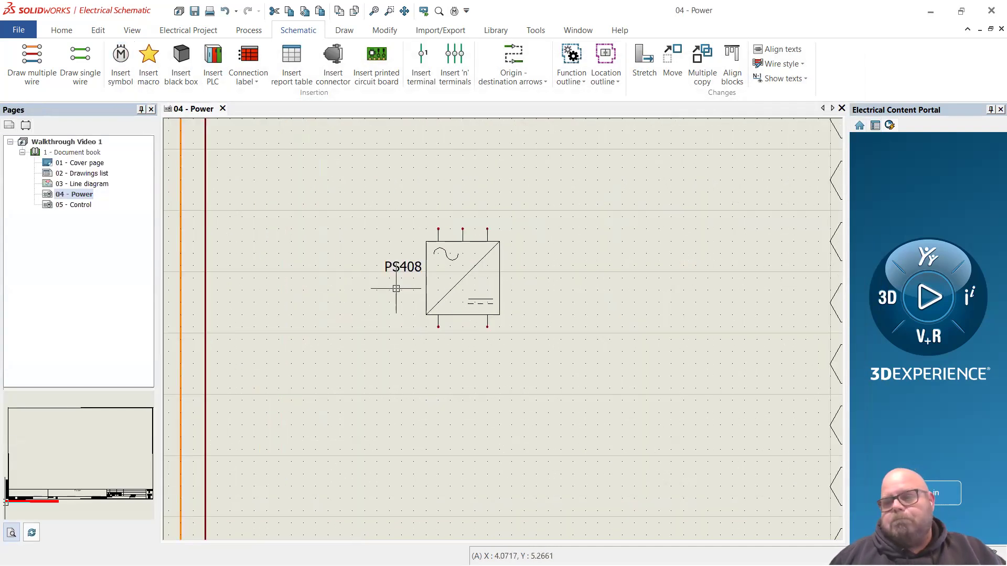
scroll(490, 265, "down", 3)
scroll(493, 261, "up", 2)
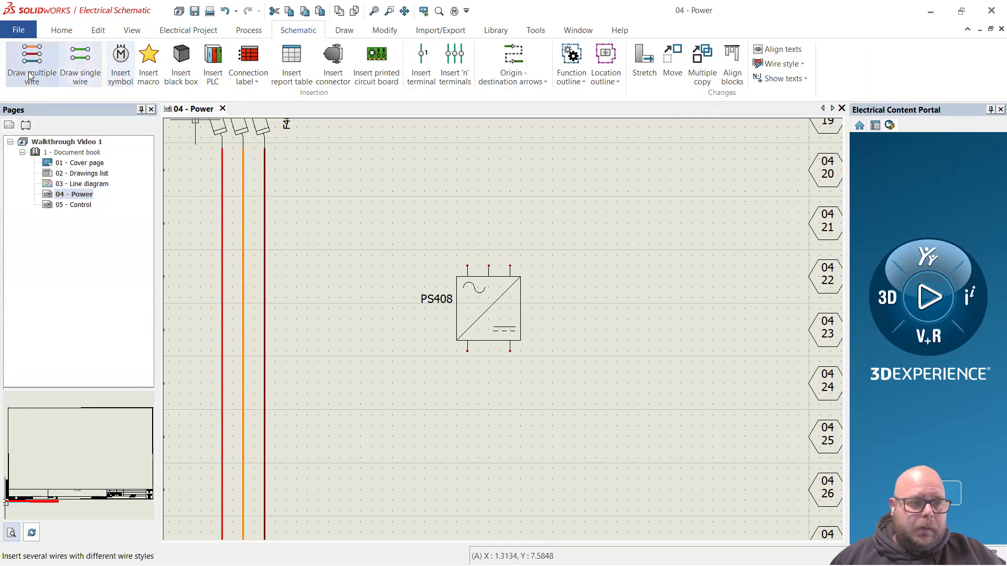
left_click(46, 69)
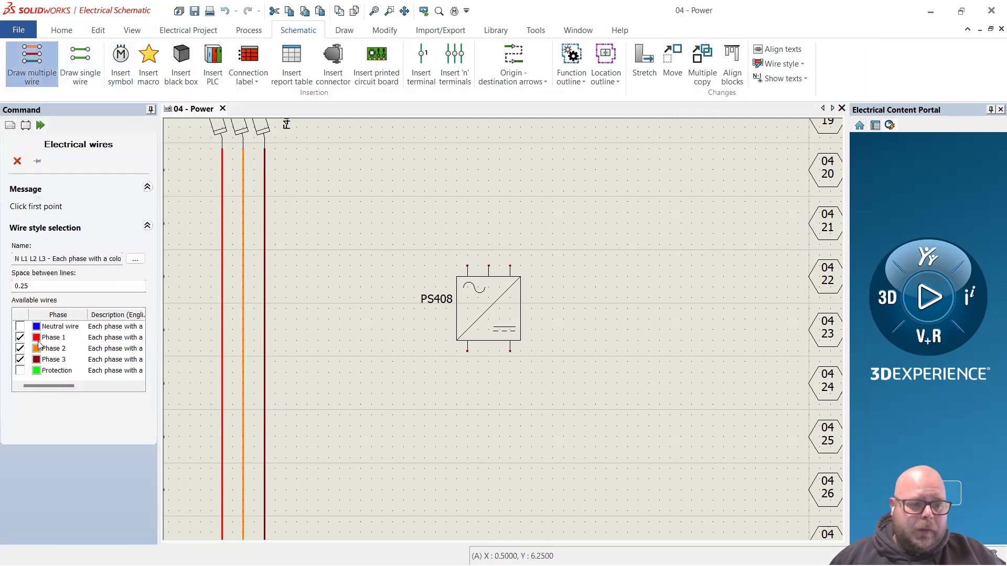
left_click(222, 190)
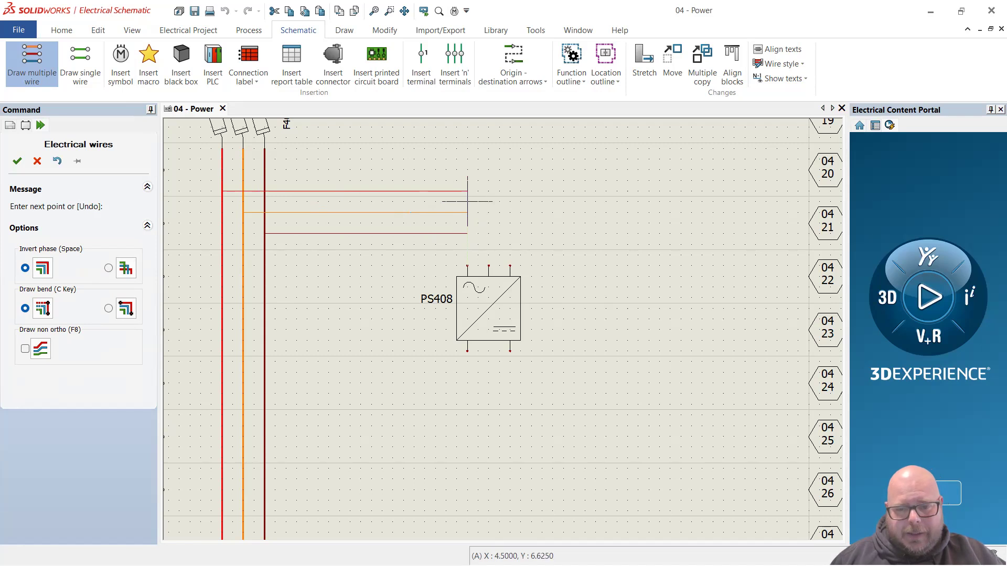
key("Escape")
Draw Phase 1, 2 and 3 wires from the vertical wires below the fuse to the power supply's three input terminals.
scroll(363, 231, "down", 1)
scroll(374, 258, "up", 1)
scroll(375, 258, "up", 3)
left_click(32, 58)
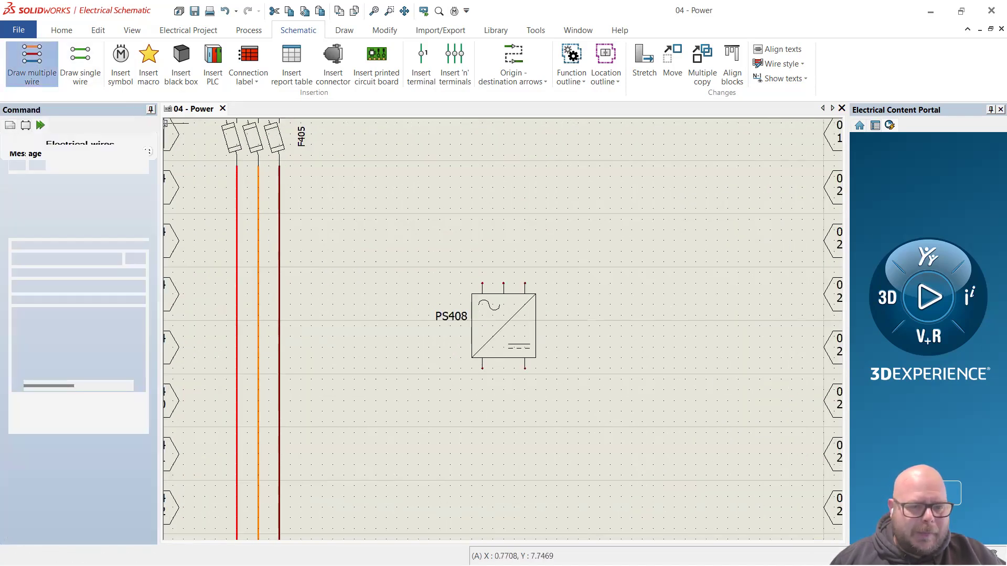
left_click(237, 208)
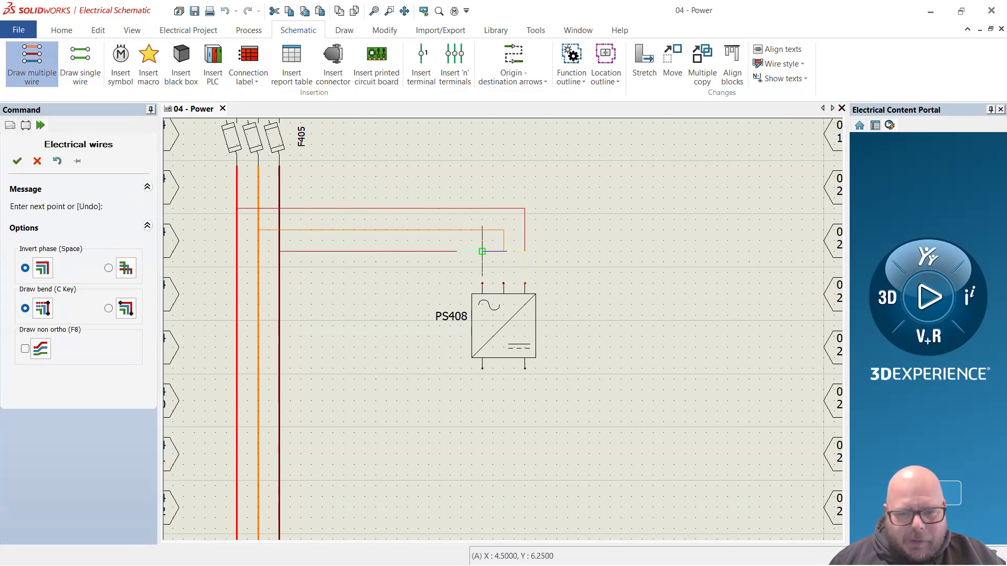
left_click(490, 276)
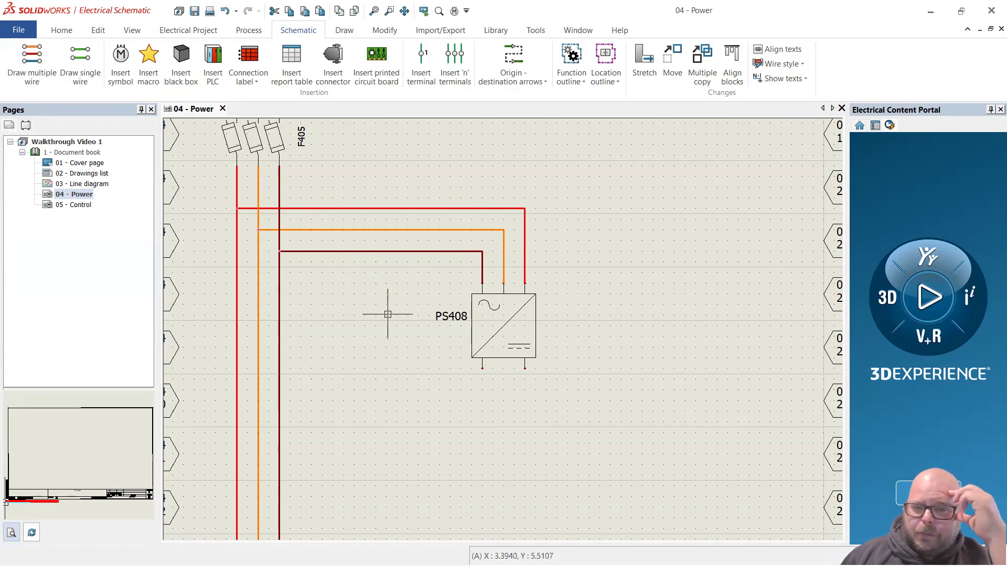
Draw a single 24V DC wire from the power supply's first output terminal, down to row 10 and out toward the vertical wires.
scroll(390, 325, "down", 3)
scroll(387, 369, "up", 2)
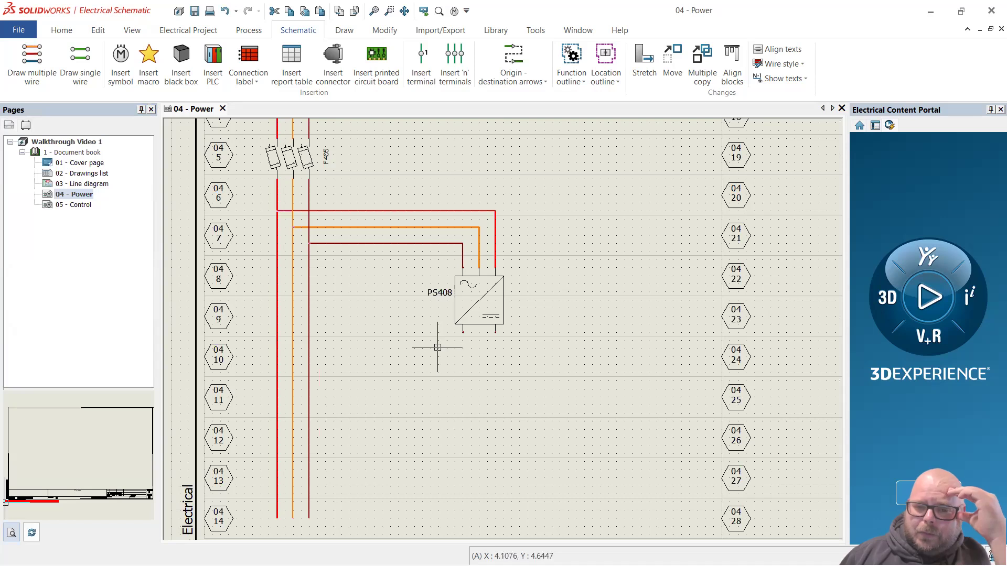
scroll(501, 284, "up", 1)
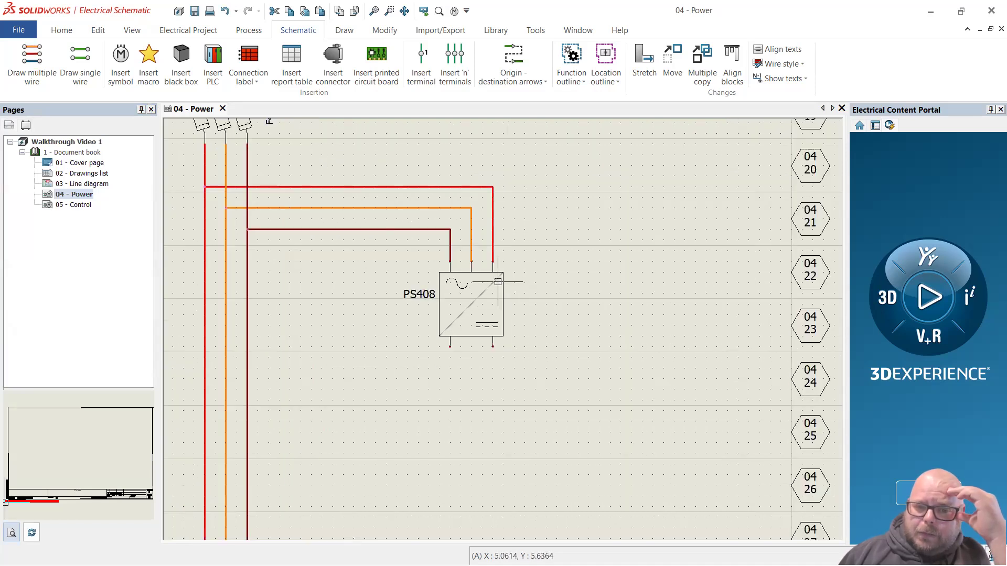
scroll(498, 282, "down", 3)
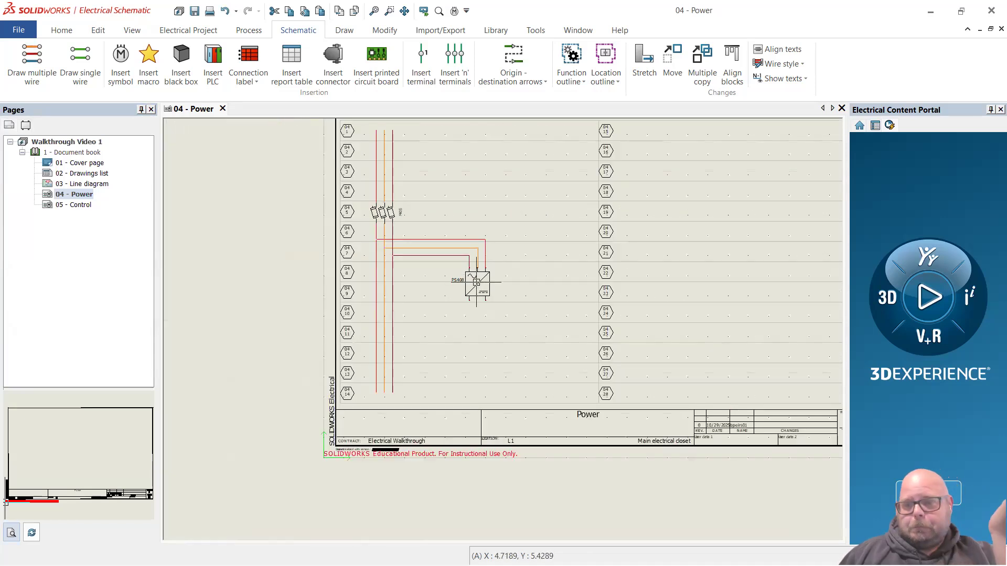
scroll(468, 159, "up", 1)
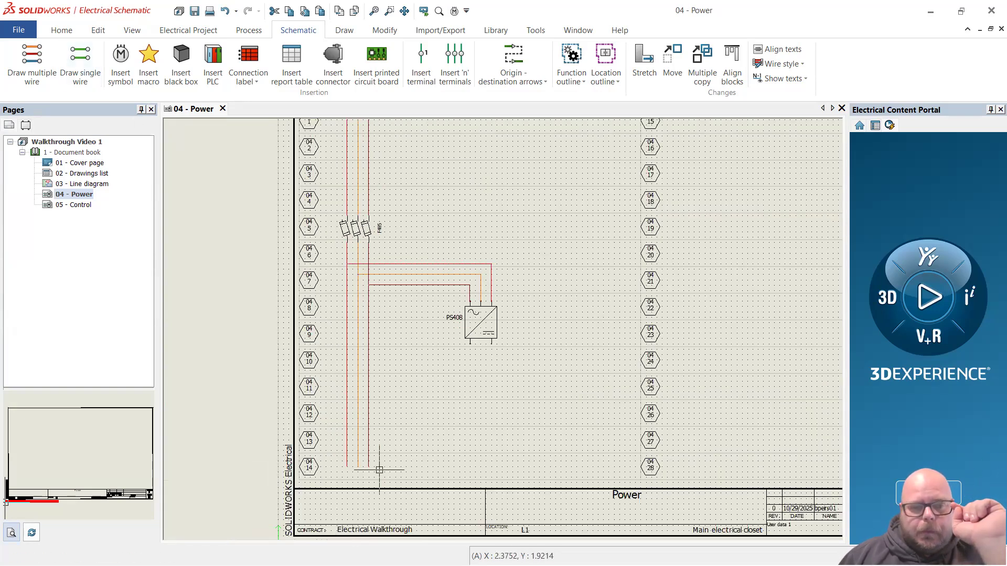
left_click(80, 58)
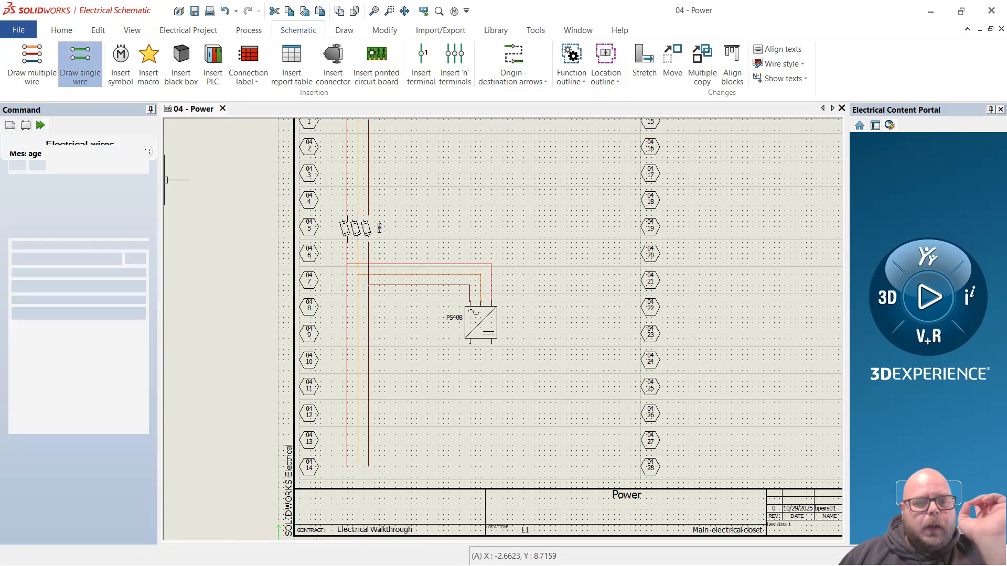
scroll(485, 399, "up", 2)
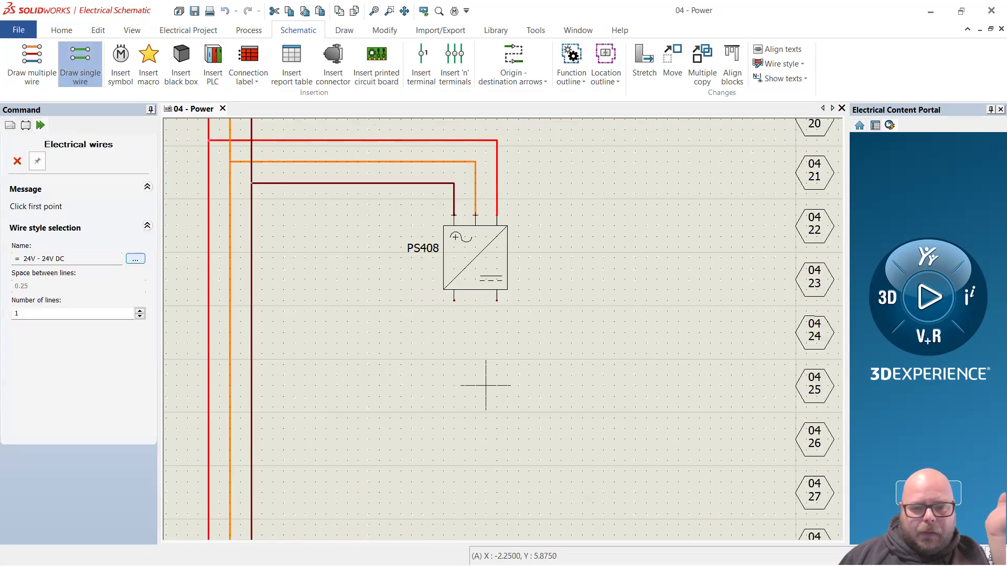
scroll(477, 359, "up", 2)
left_click(436, 255)
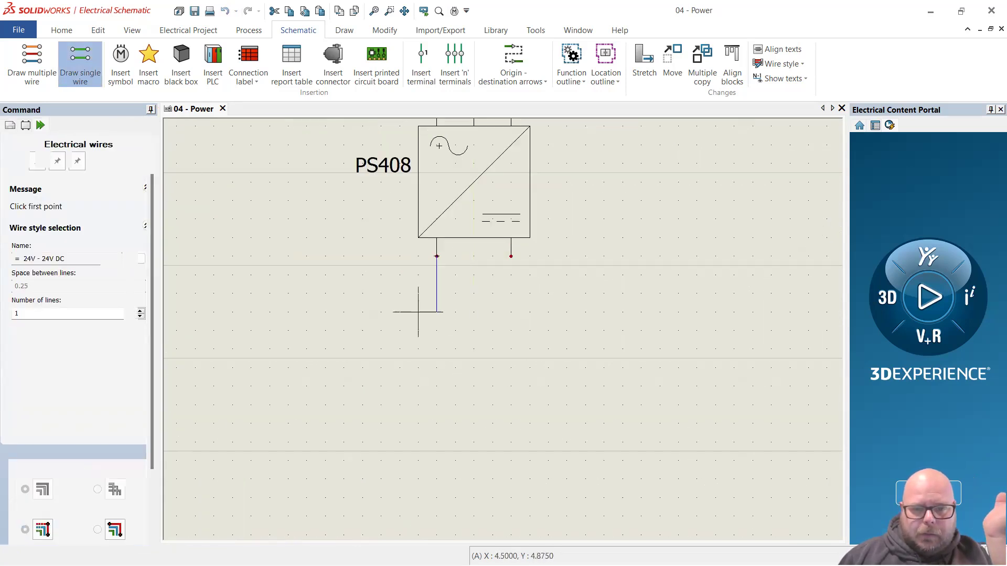
scroll(418, 312, "down", 3)
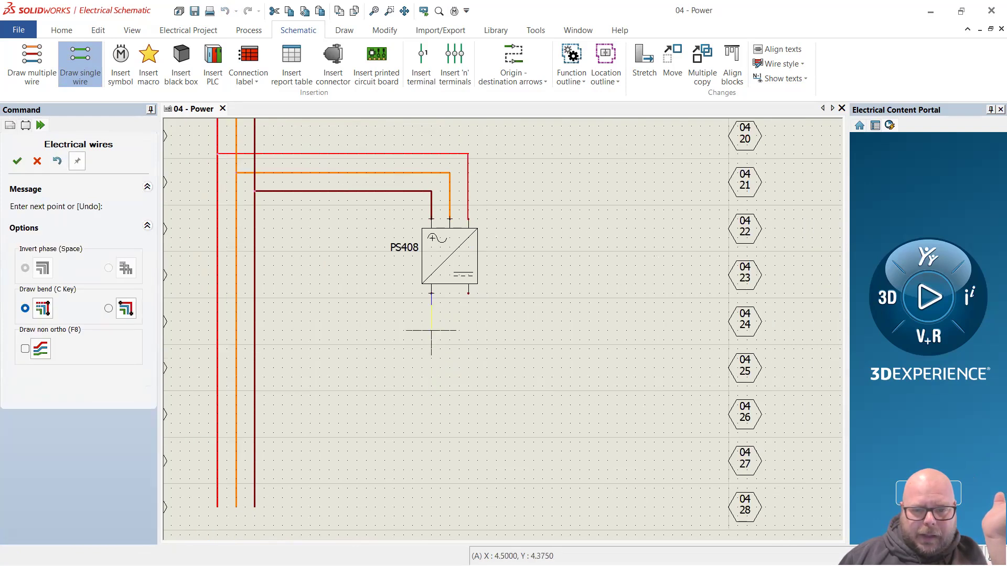
double_click(366, 320)
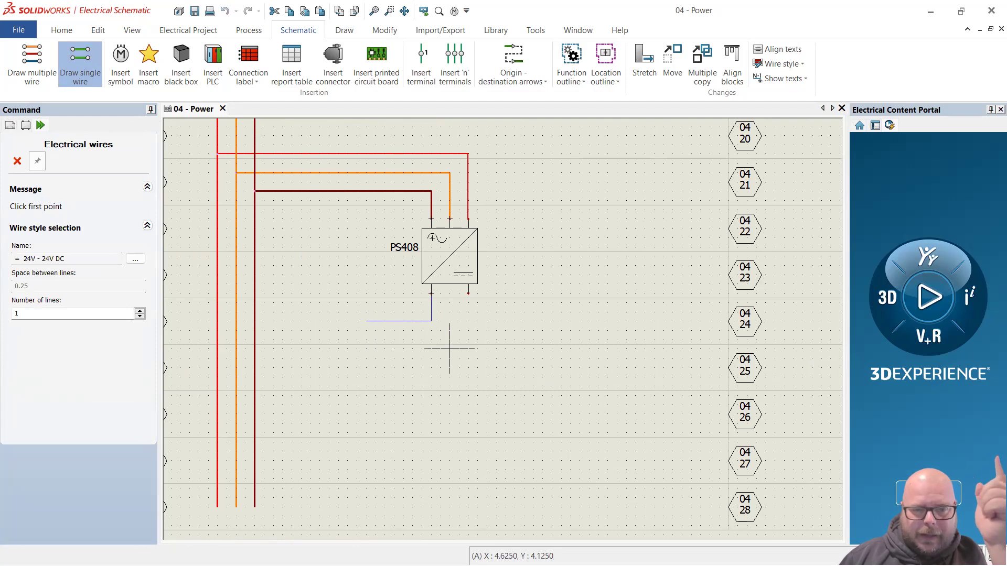
Draw a single DC COM wire from the power supply's second output terminal, down to row 10 and out away from the vertical wires.
left_click(135, 258)
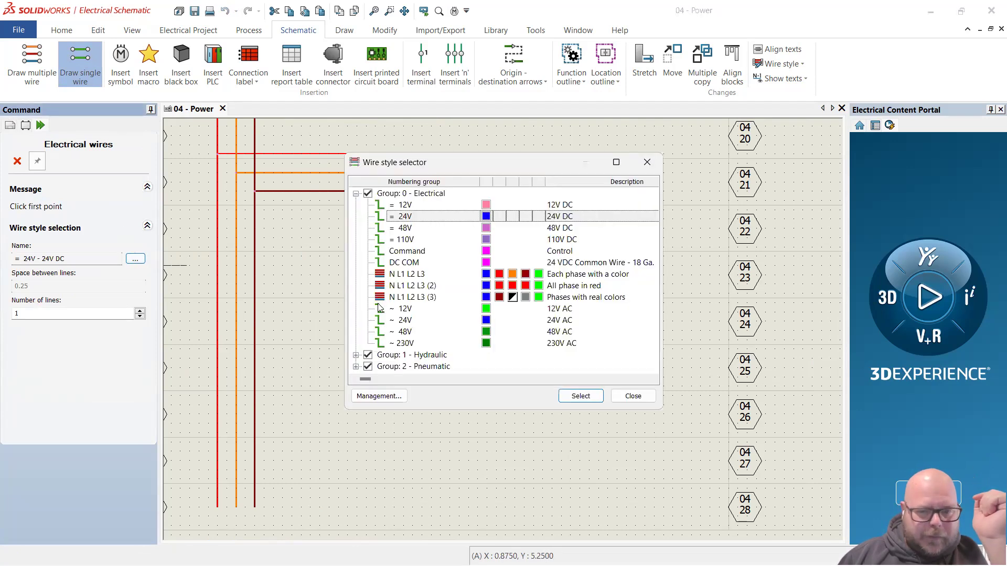
double_click(411, 263)
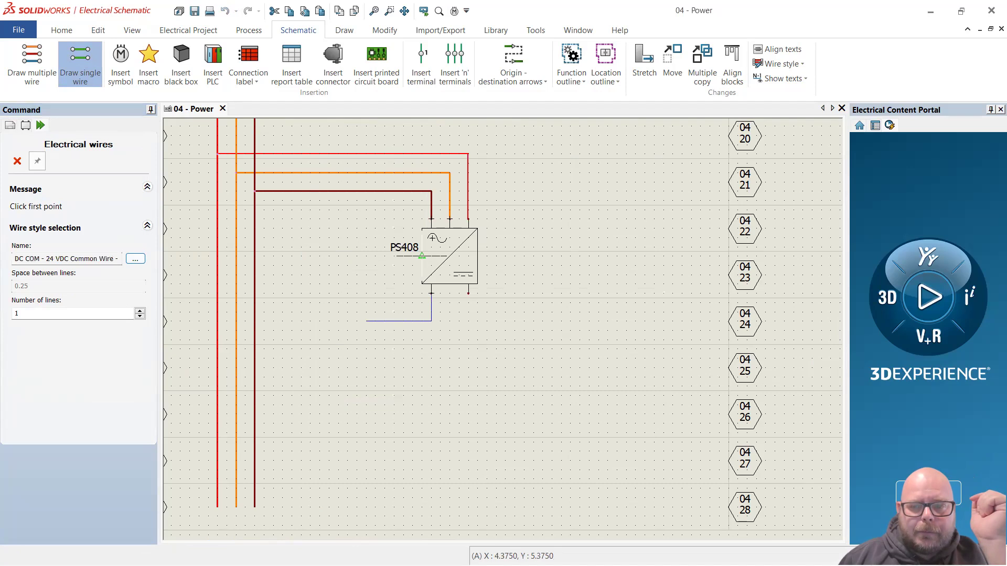
left_click(468, 293)
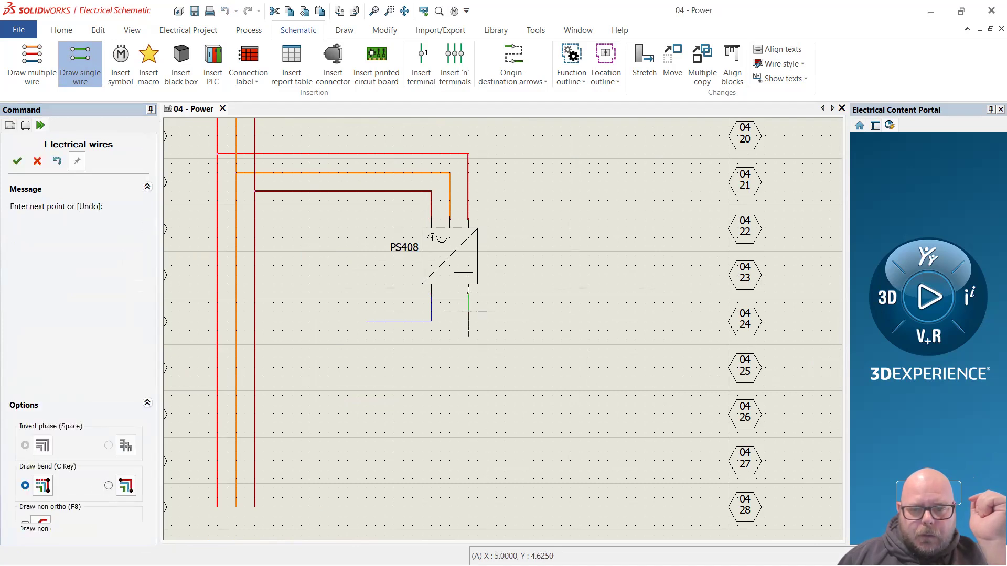
left_click(534, 320)
key("Escape")
key("Escape")
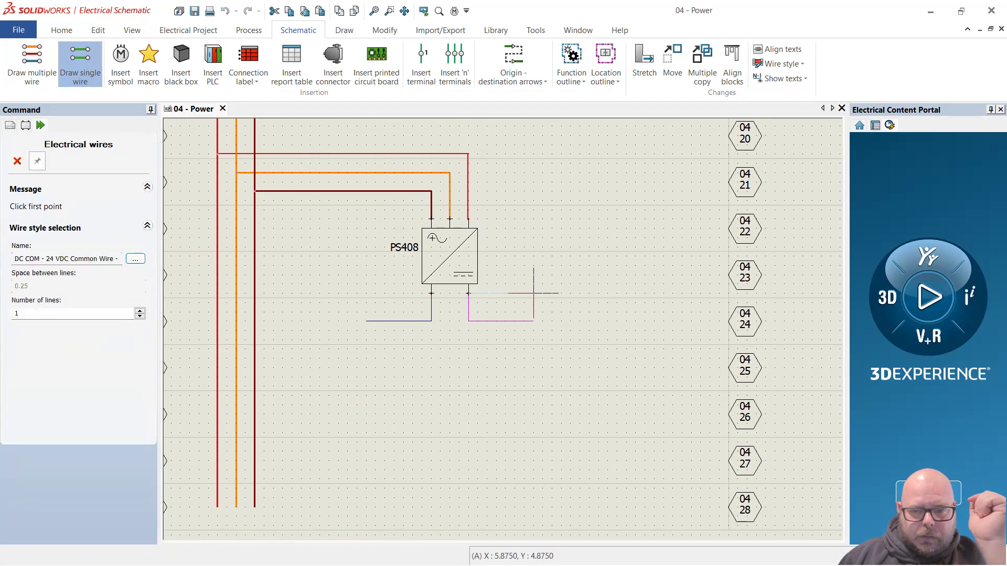
Number all new wires in the project, confirming the calculation of new wire marks.
scroll(521, 327, "down", 2)
scroll(521, 322, "down", 2)
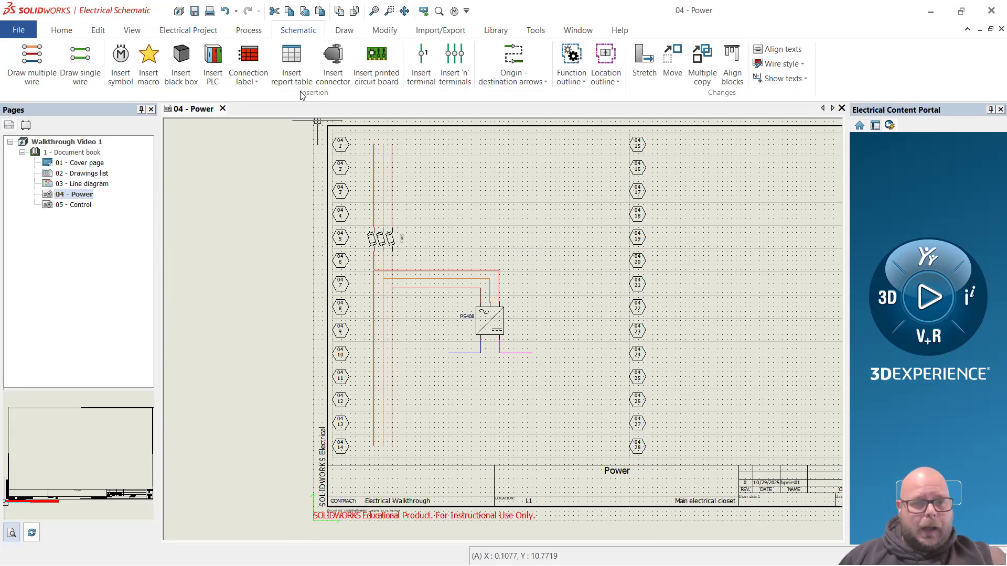
left_click(250, 32)
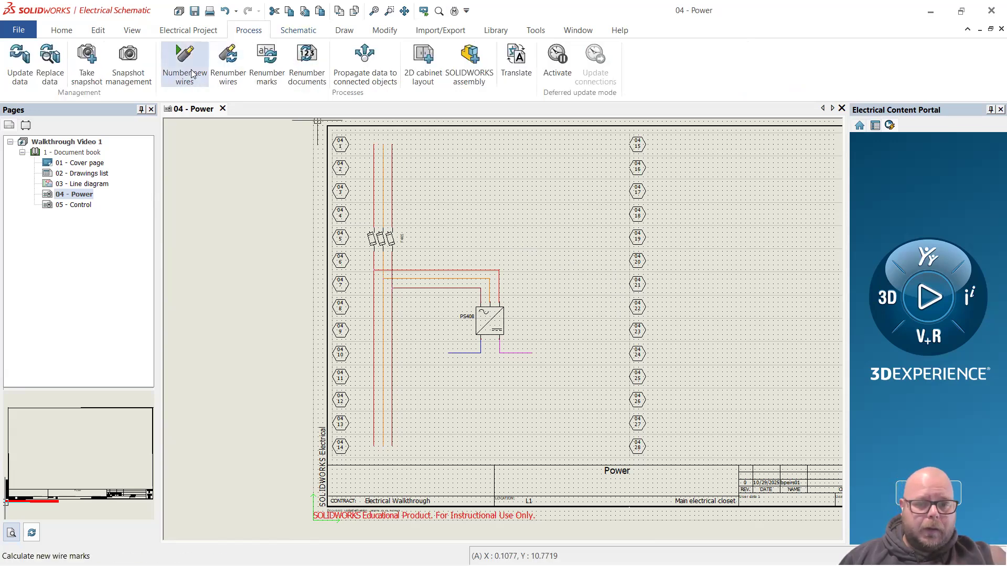
left_click(184, 56)
left_click(550, 319)
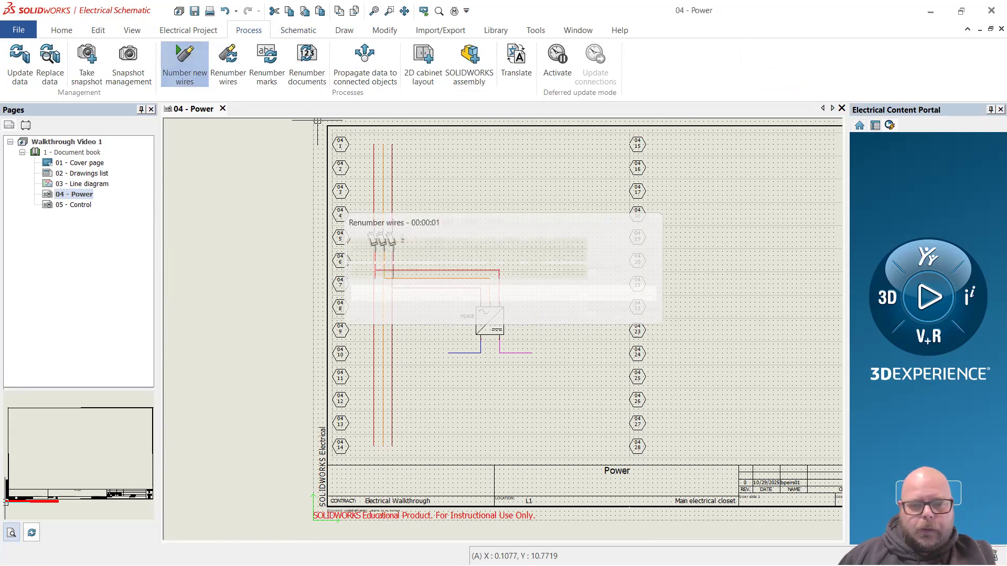
Examine the new wire marks above and below the fuse, at the branch connections and on the power supply's output wires.
scroll(394, 202, "up", 3)
scroll(394, 202, "up", 4)
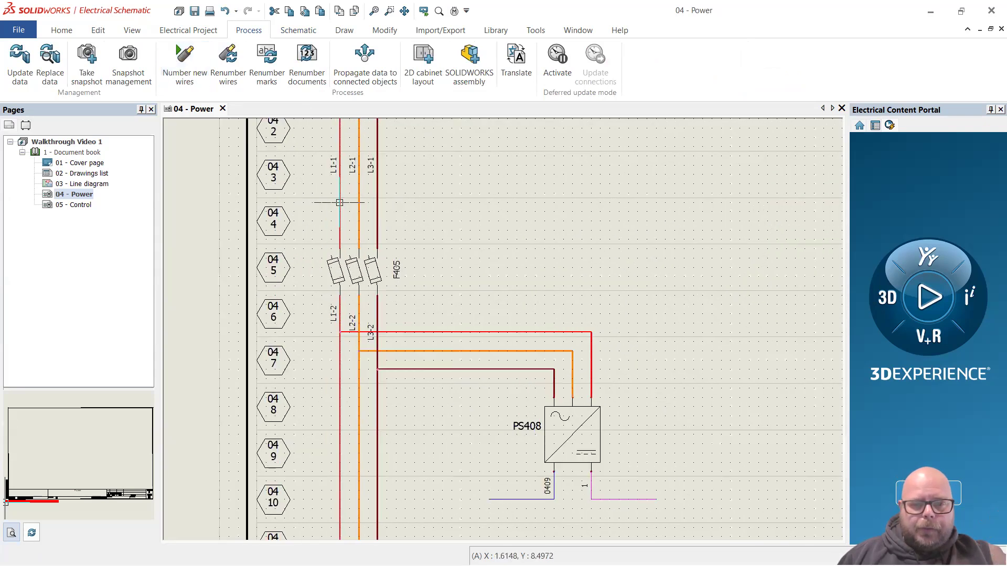
left_click_drag(484, 232, 269, 140)
key("Escape")
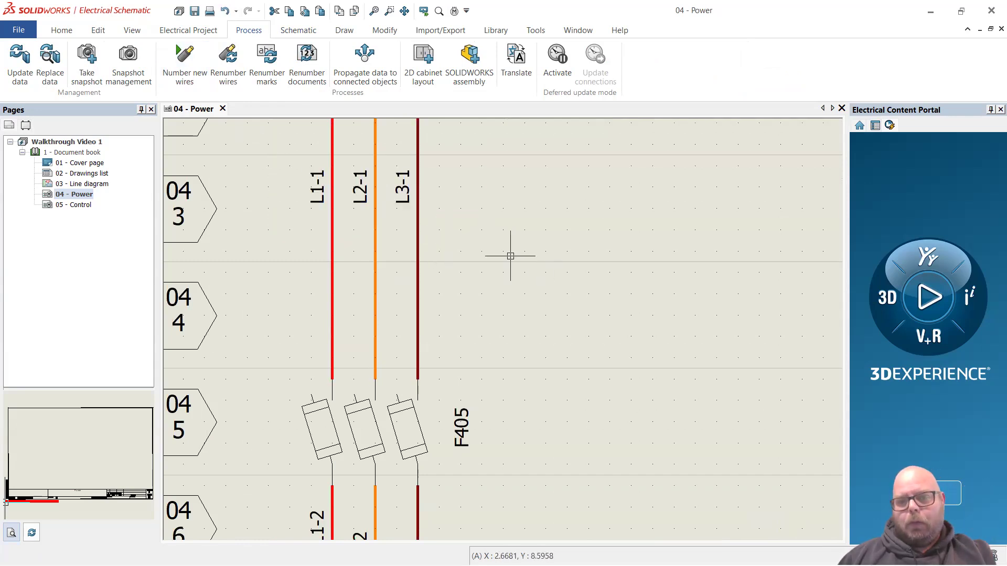
scroll(472, 247, "down", 3)
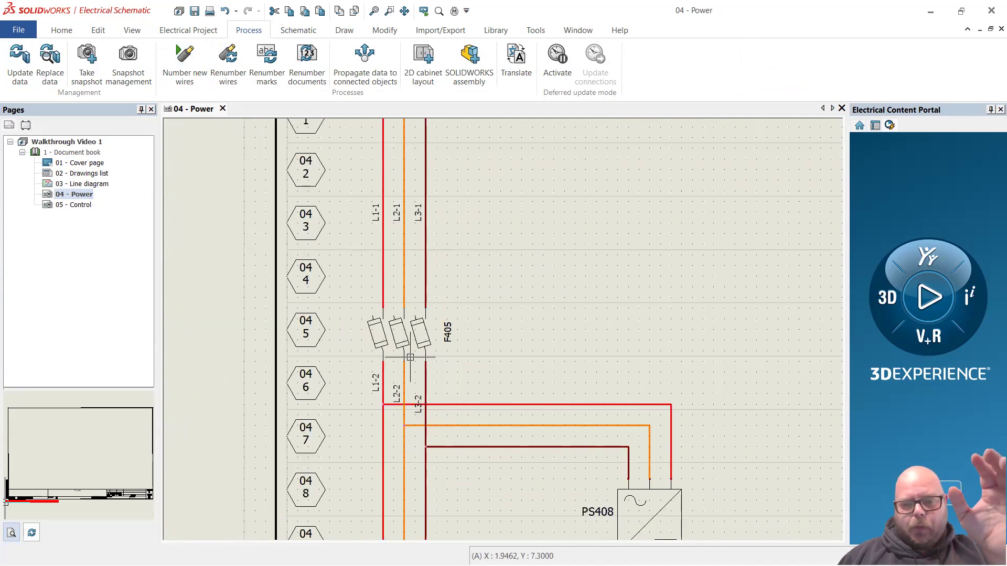
scroll(400, 410, "up", 5)
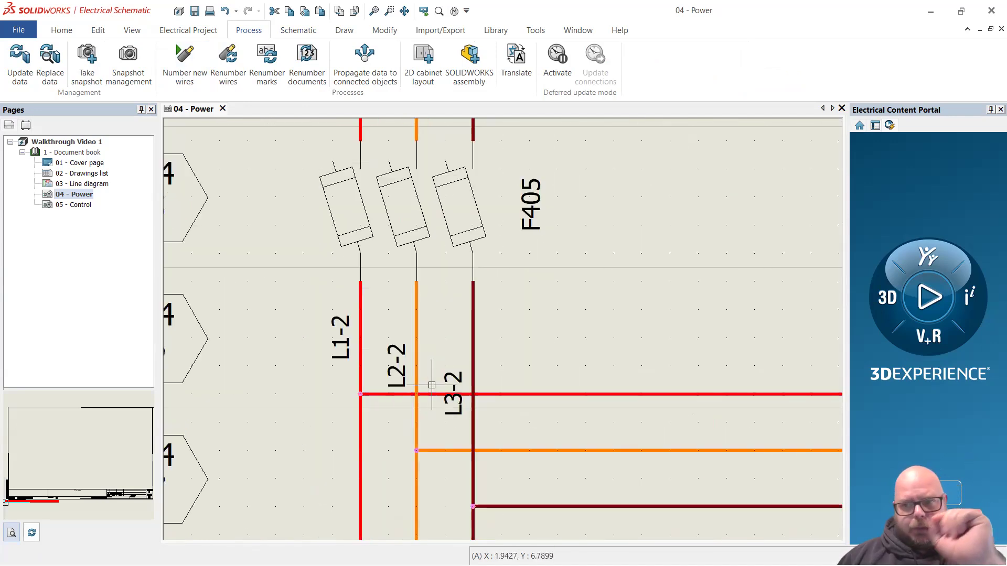
scroll(535, 362, "down", 3)
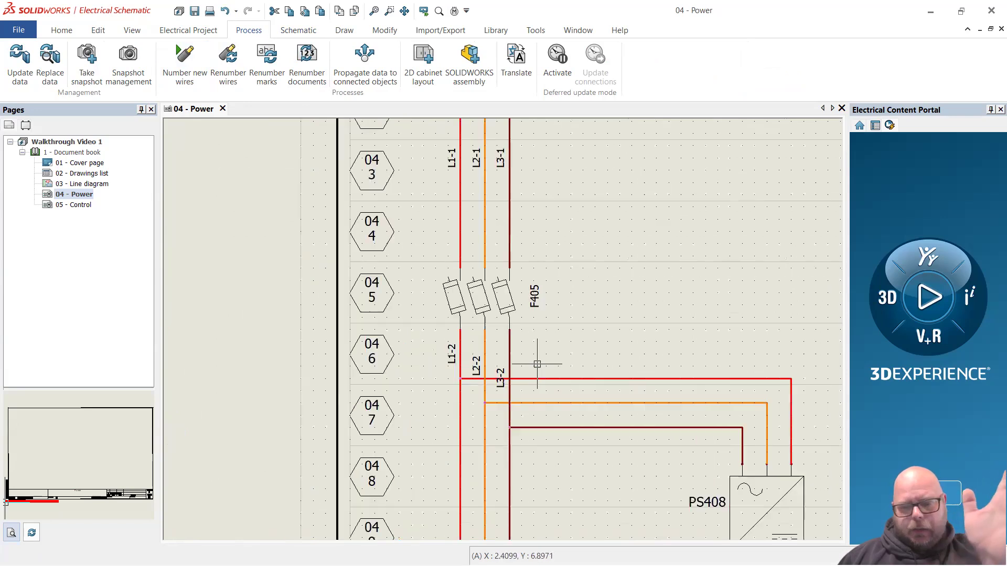
scroll(587, 365, "up", 3)
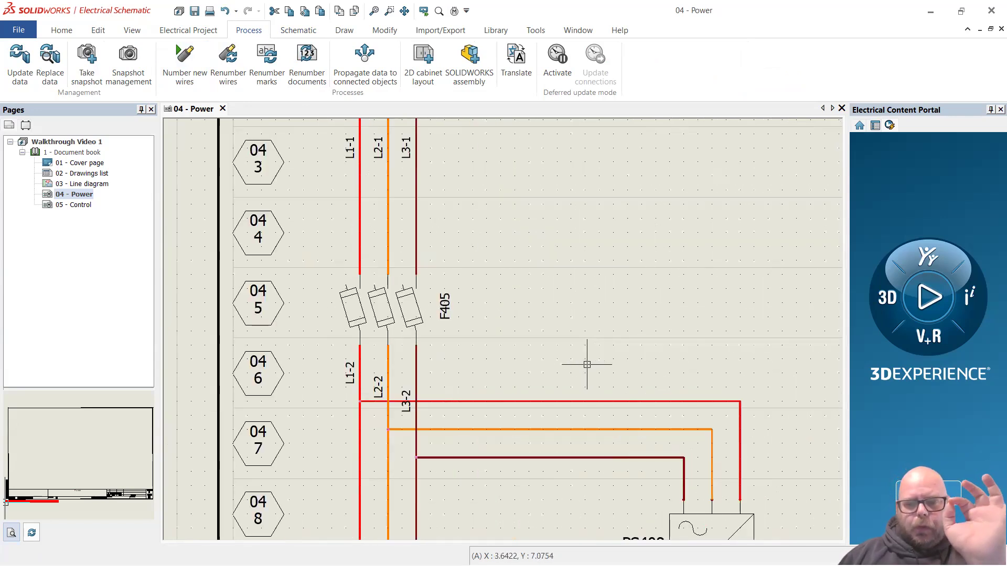
scroll(382, 396, "up", 5)
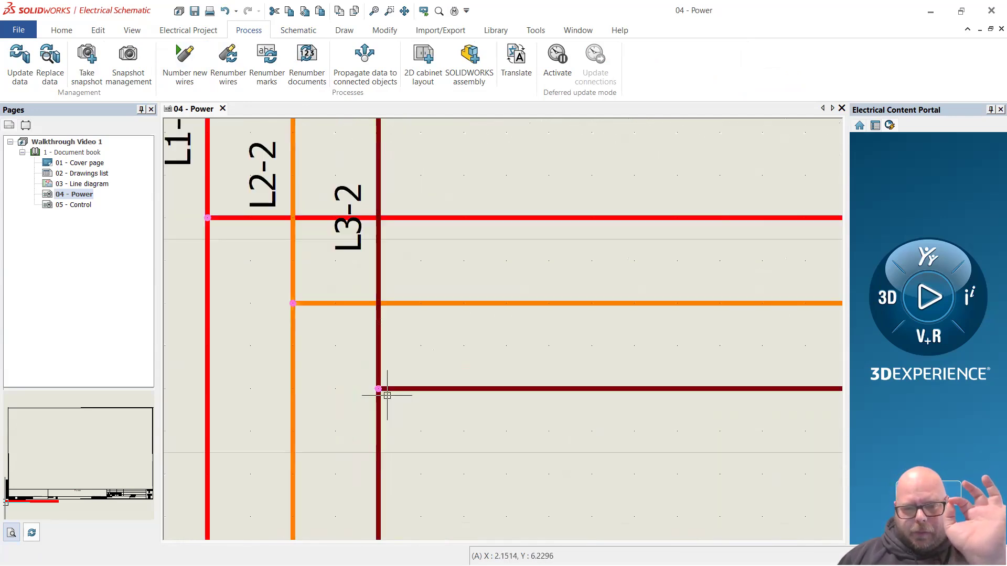
scroll(366, 381, "down", 5)
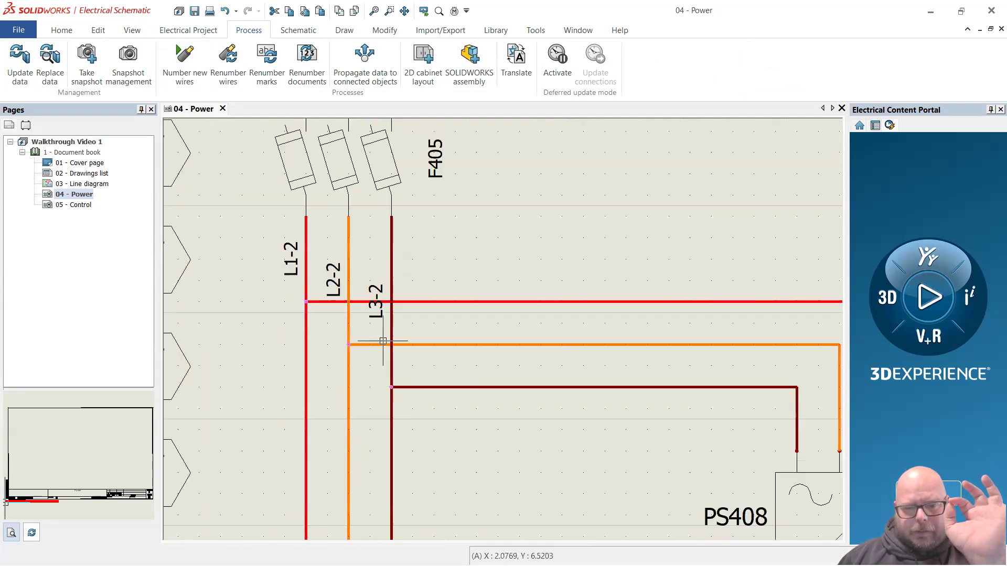
scroll(487, 375, "down", 1)
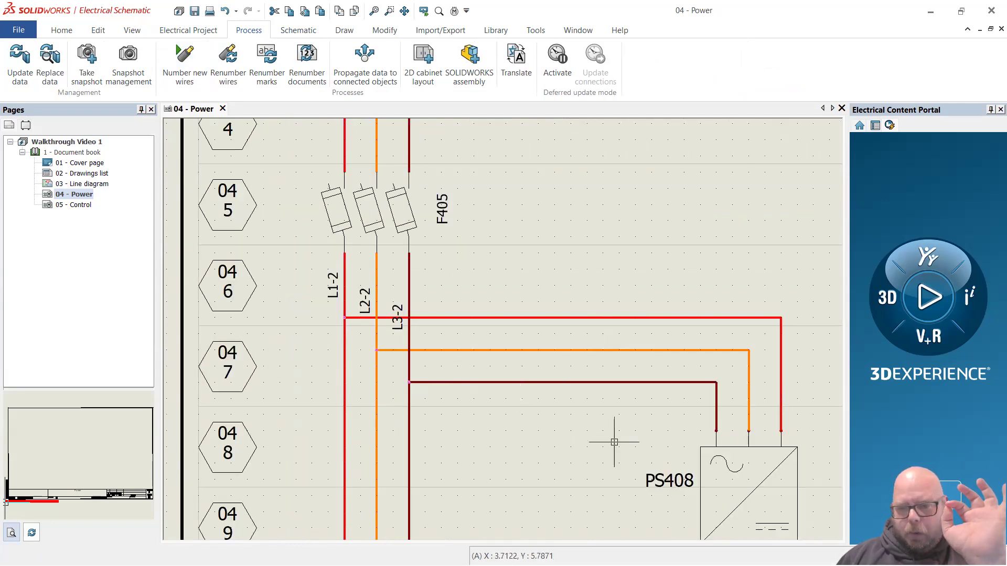
left_click_drag(650, 417, 547, 283)
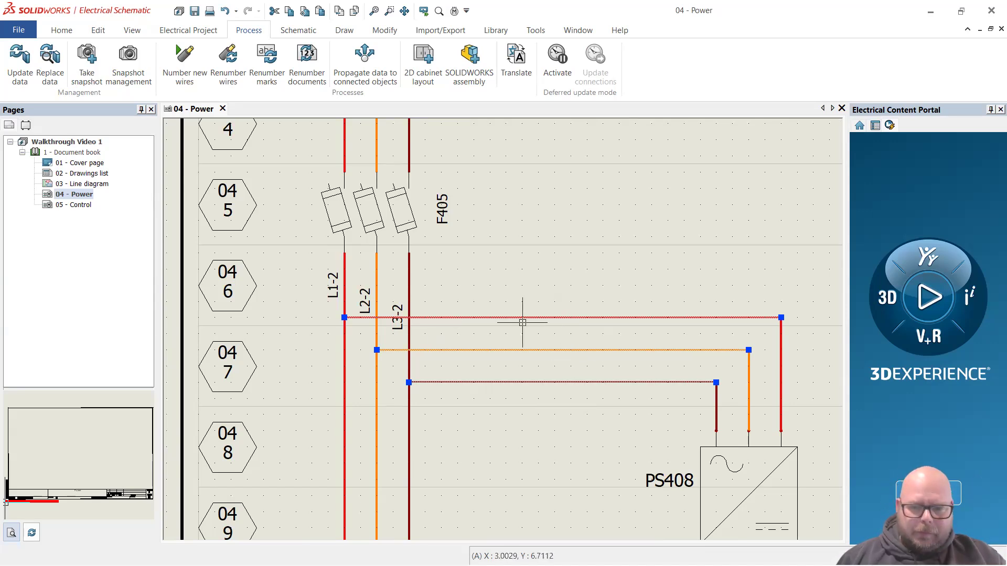
key("Escape")
left_click_drag(633, 435, 564, 310)
key("Escape")
left_click_drag(508, 419, 598, 345)
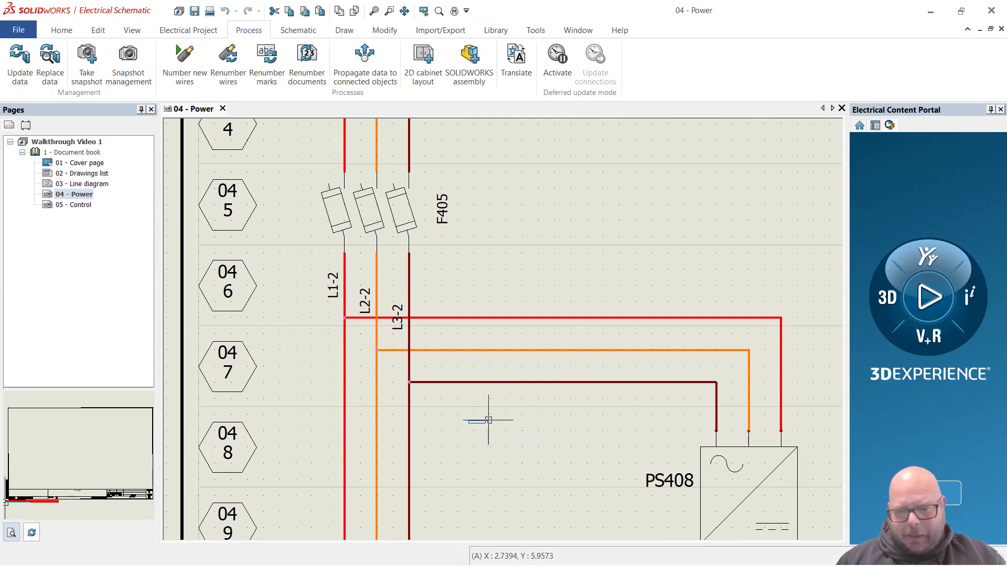
left_click_drag(488, 420, 656, 267)
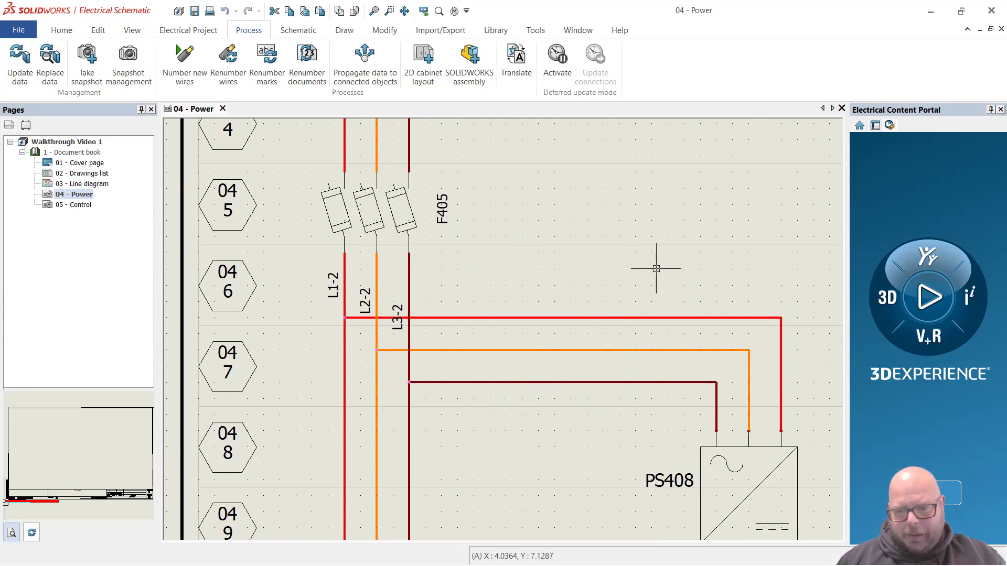
left_click_drag(507, 453, 676, 293)
left_click_drag(290, 277, 814, 398)
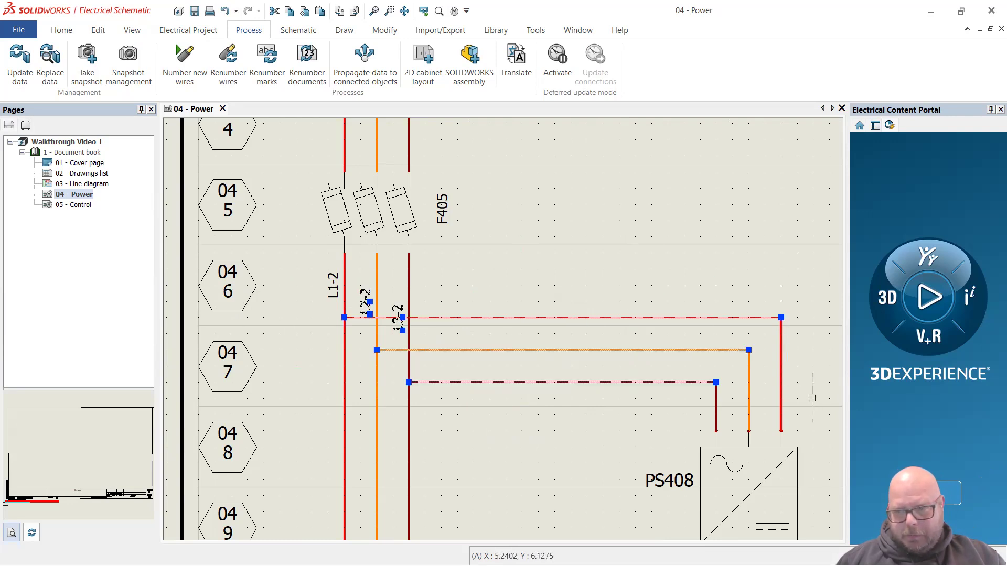
key("Escape")
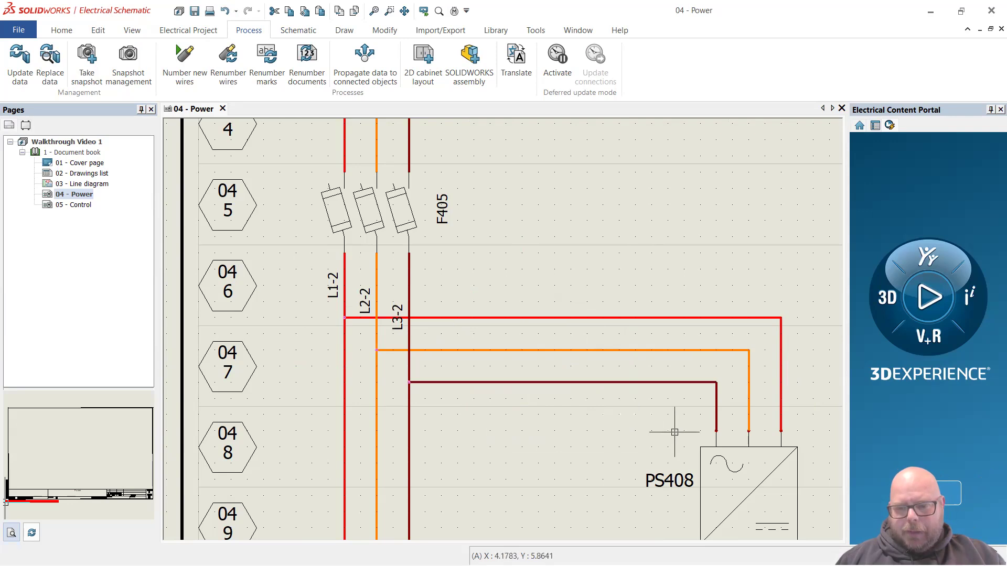
right_click(634, 407)
left_click(576, 426)
Show the wire marks on the three horizontal phase wires that branch to the power supply.
left_click_drag(643, 423, 503, 264)
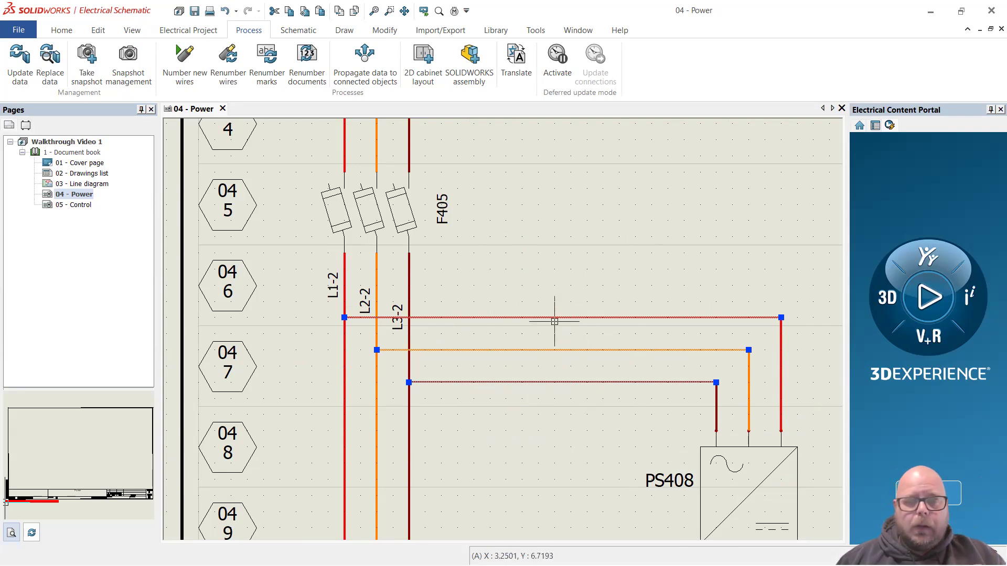
right_click(596, 316)
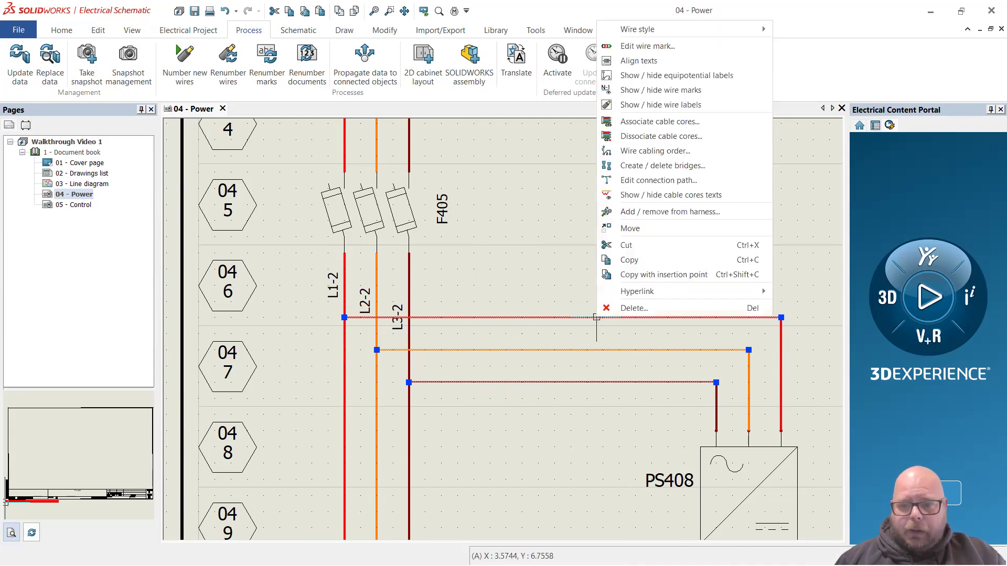
left_click(661, 91)
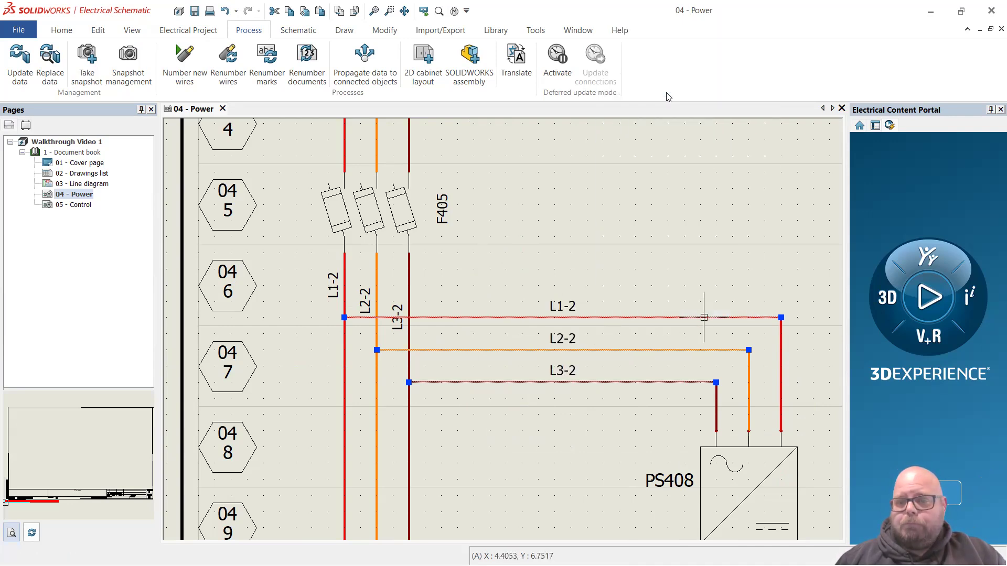
left_click(647, 181)
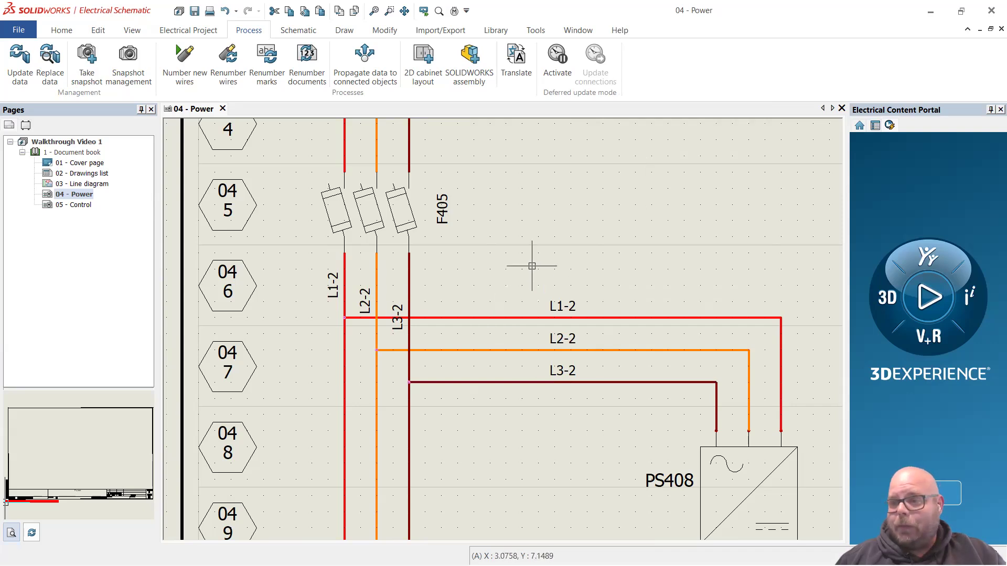
scroll(528, 262, "down", 3)
scroll(795, 390, "up", 5)
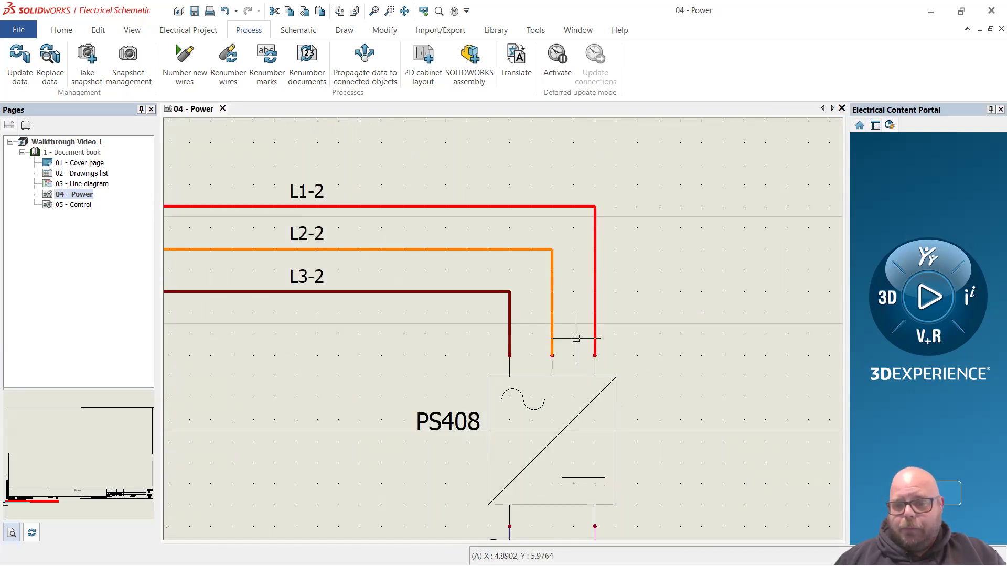
Examine the wire marks on the phase wires feeding the power supply and on its two DC output wires.
scroll(803, 361, "down", 3)
scroll(519, 307, "up", 3)
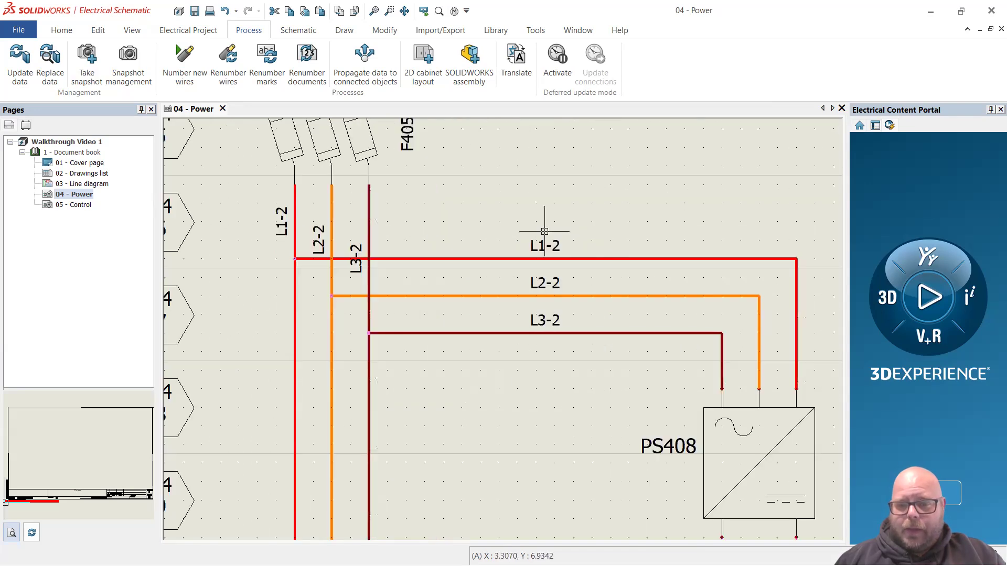
scroll(507, 306, "down", 3)
scroll(591, 397, "up", 2)
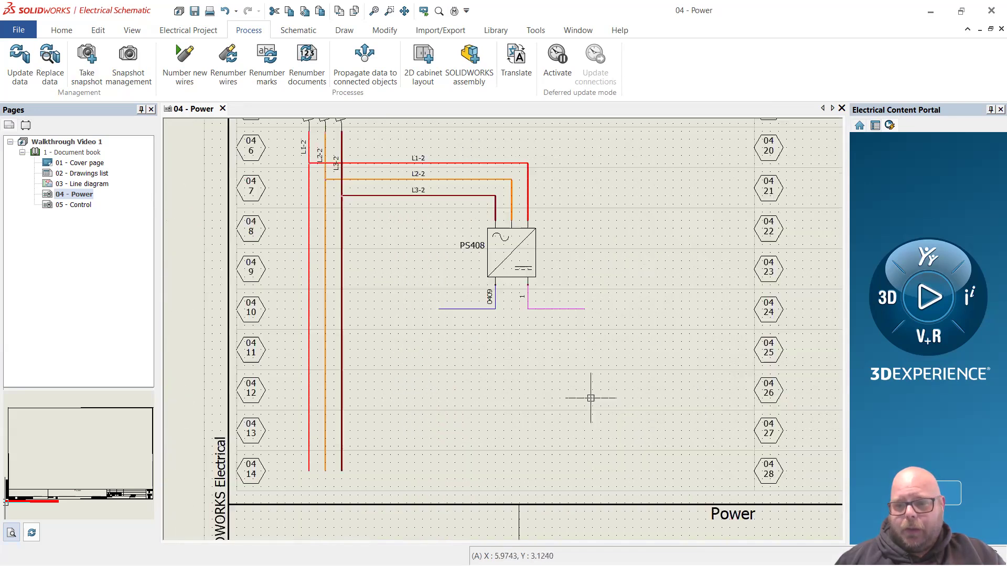
scroll(510, 326, "up", 4)
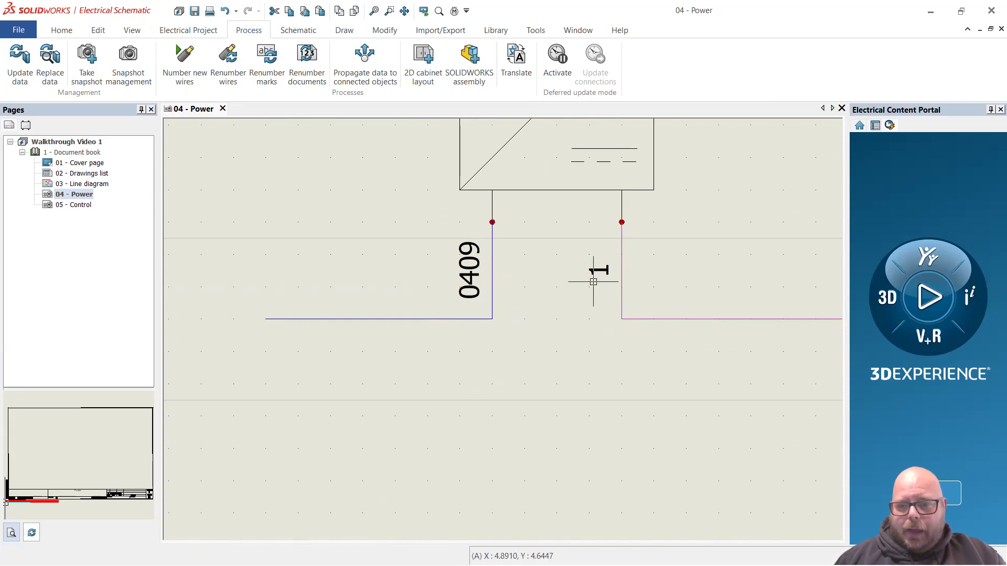
left_click(621, 297)
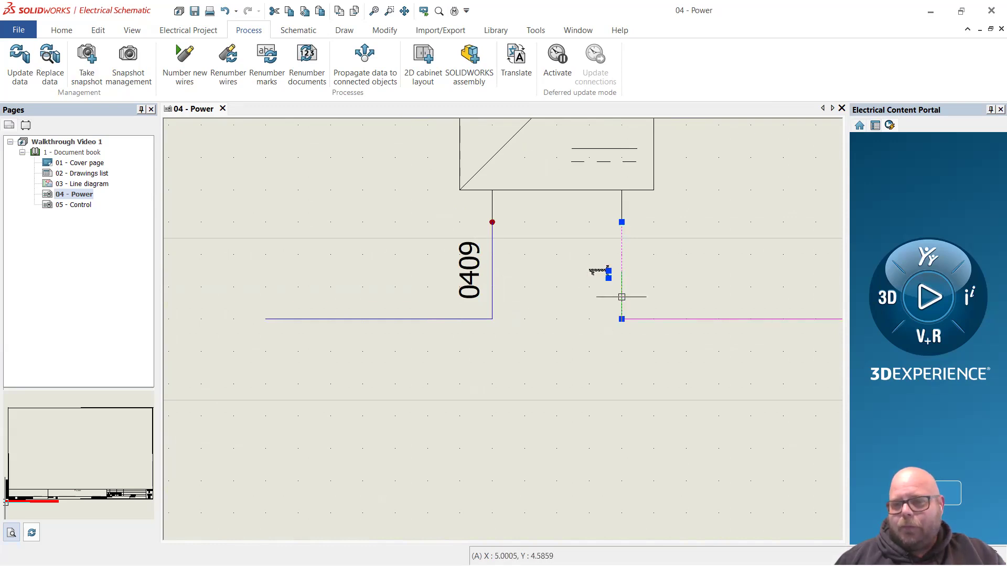
key("Escape")
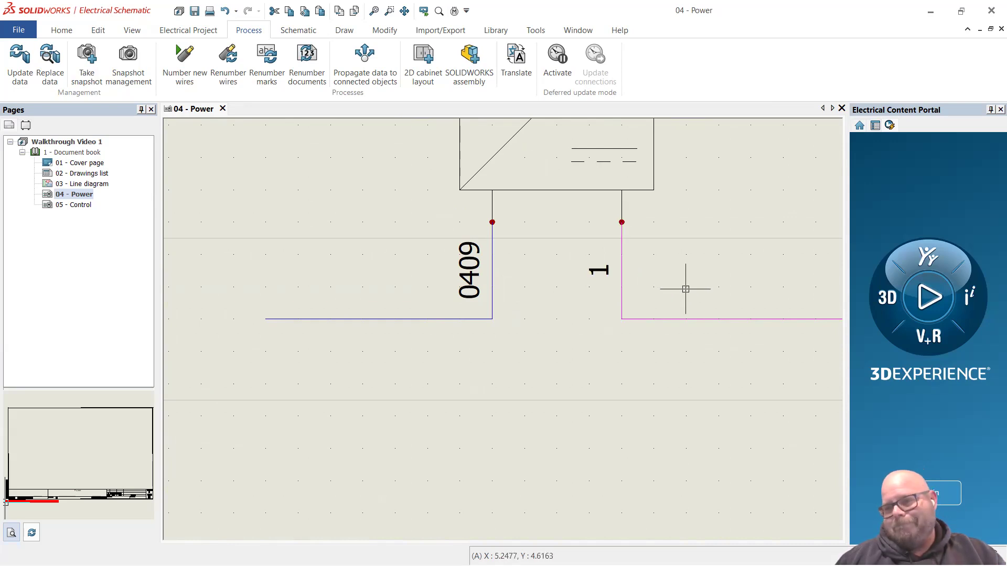
right_click(685, 289)
key("Escape")
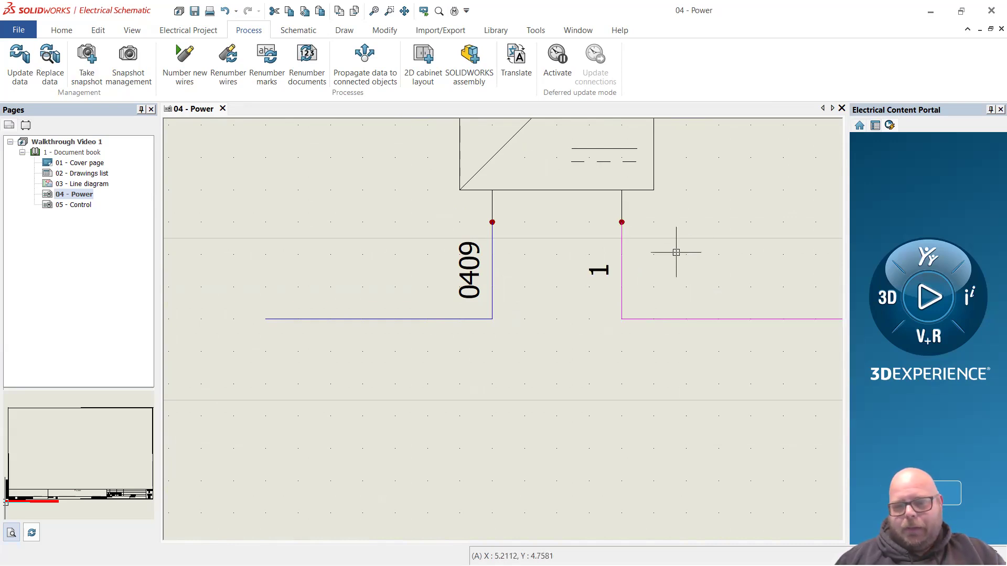
Show the wire mark on the horizontal segment of the power supply's 24V output wire and hide it on the vertical segment.
left_click(363, 318)
right_click(363, 318)
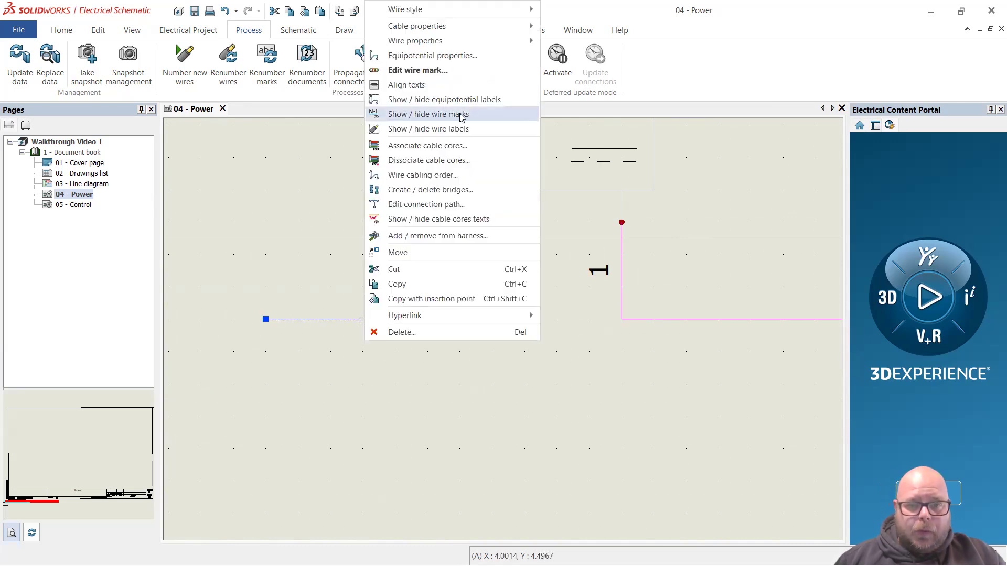
left_click(462, 115)
key("Escape")
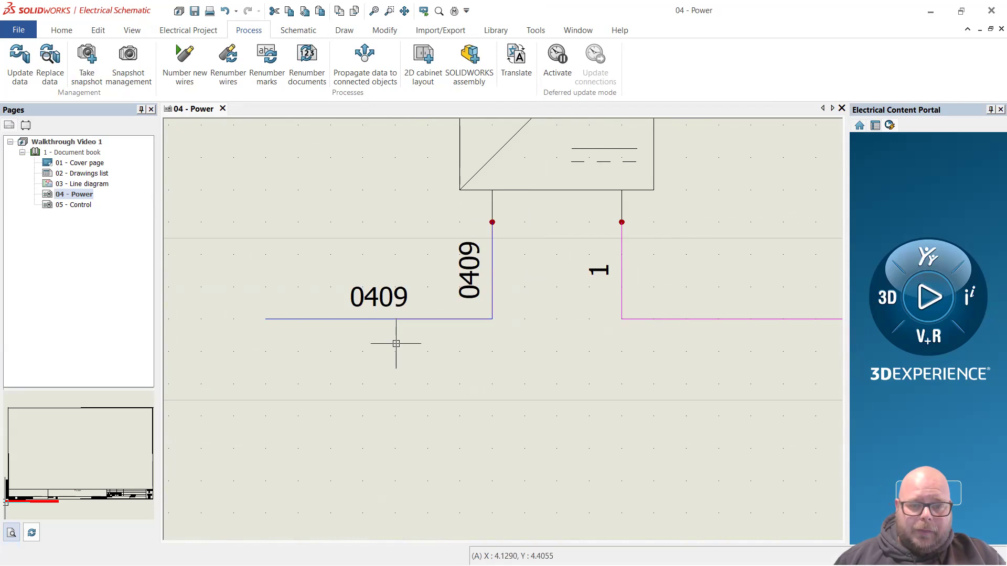
right_click(492, 273)
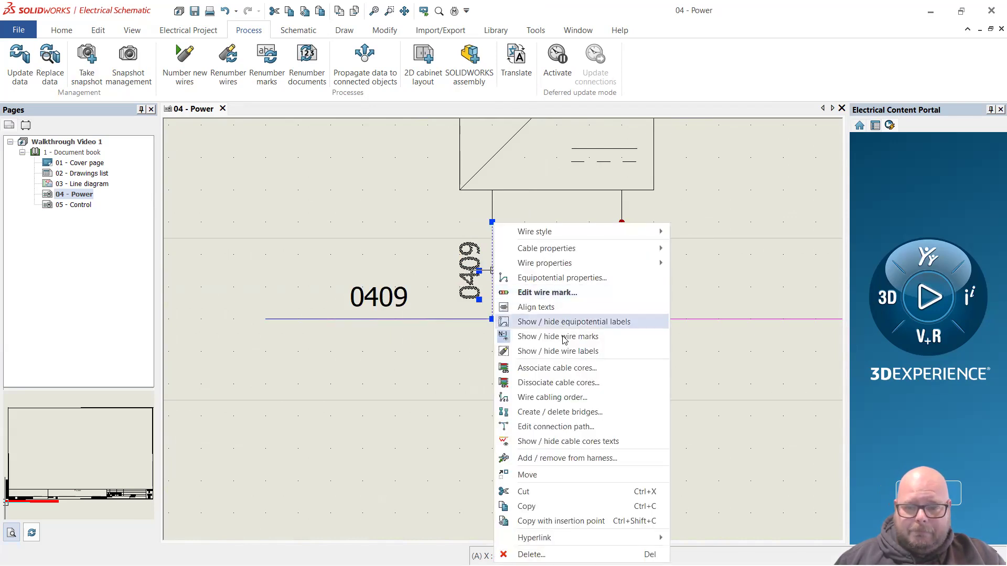
left_click(571, 322)
Examine the marks on the power supply's output wires and review the whole Power drawing.
scroll(434, 324, "down", 3)
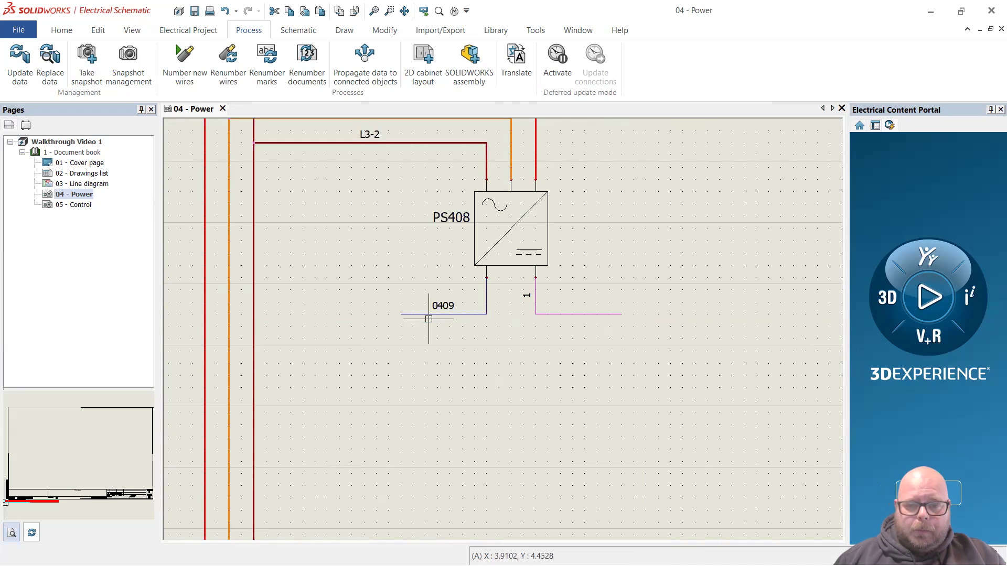
scroll(429, 318, "up", 2)
scroll(562, 325, "down", 3)
scroll(636, 326, "up", 2)
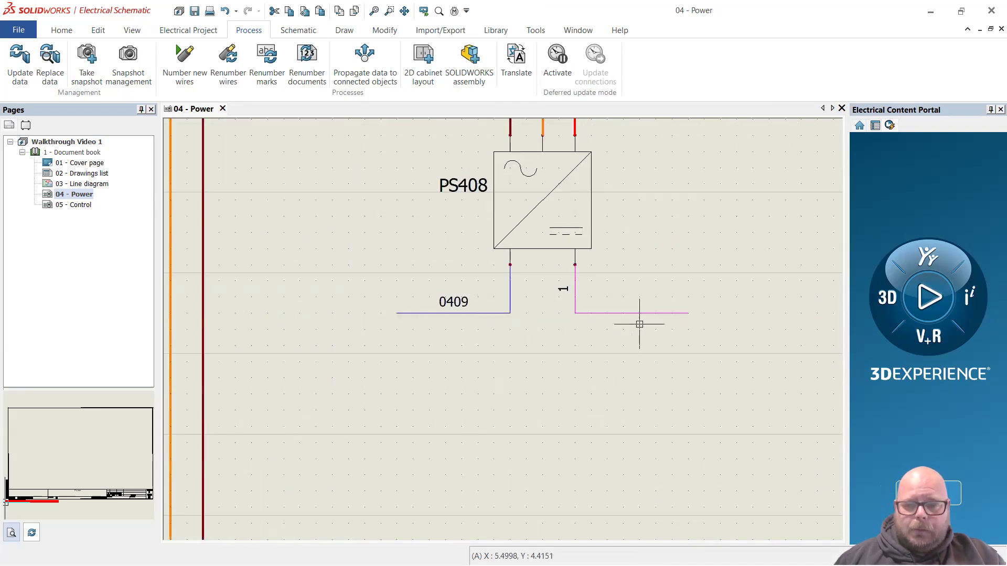
scroll(639, 324, "up", 2)
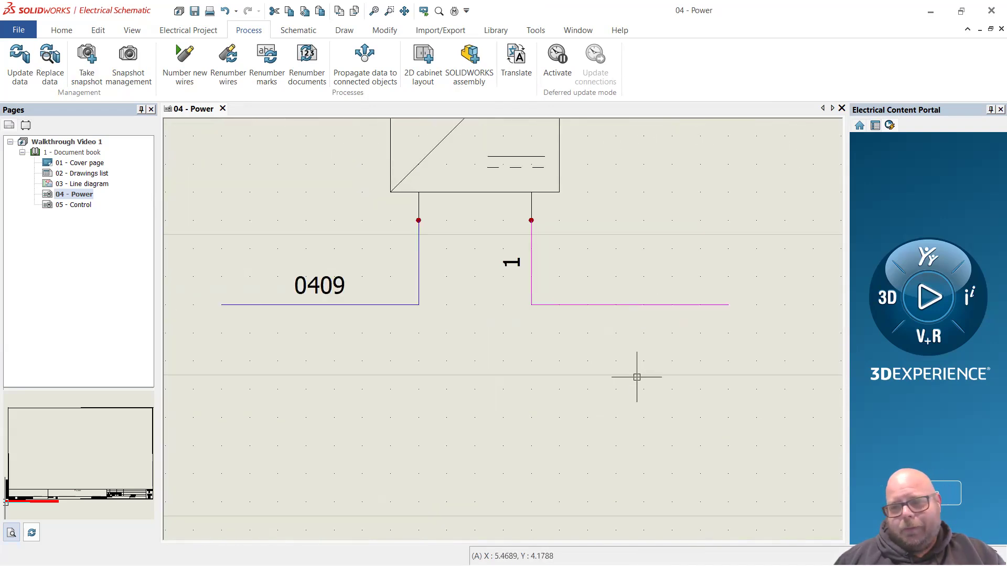
scroll(577, 360, "down", 4)
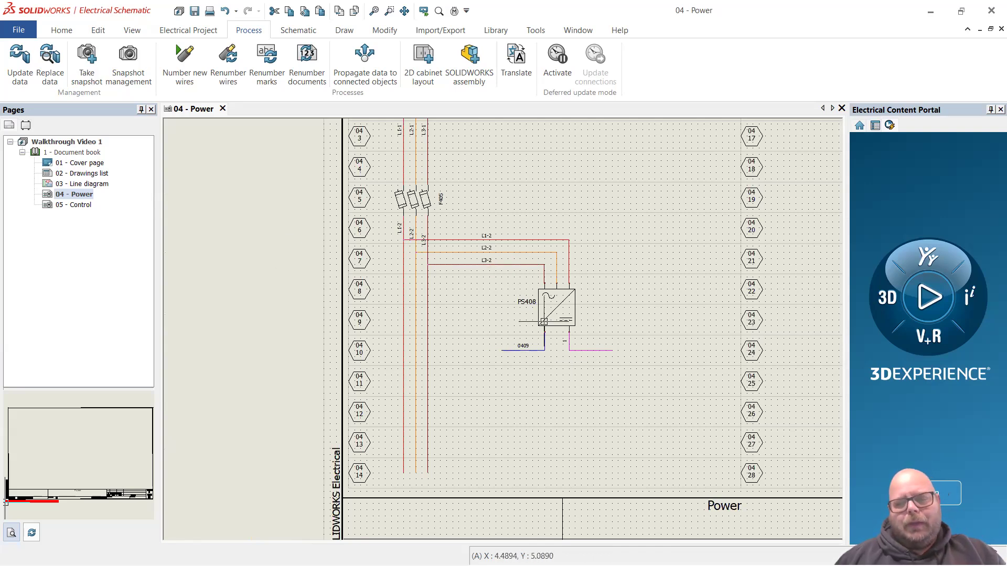
scroll(525, 316, "down", 3)
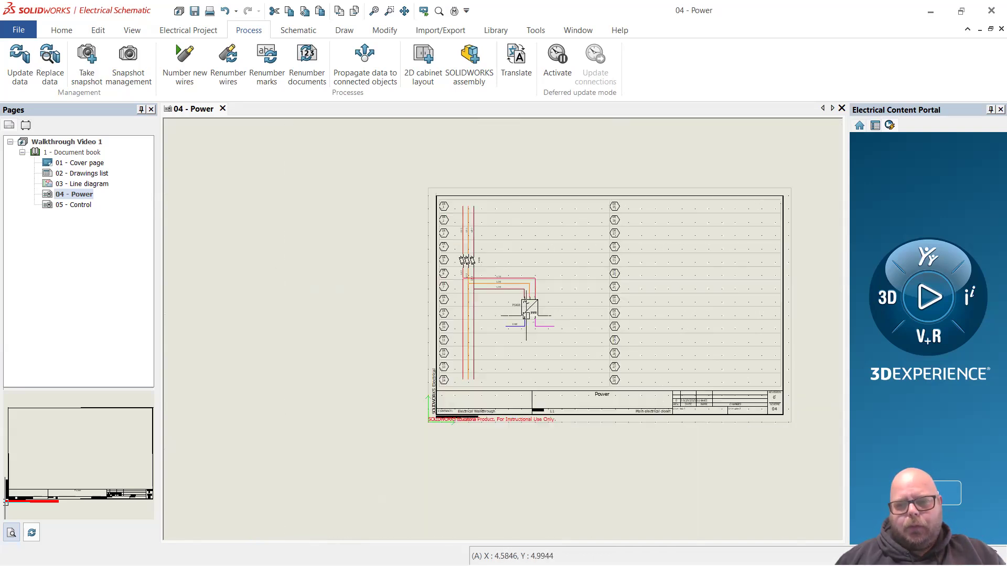
scroll(448, 352, "up", 1)
scroll(503, 350, "down", 2)
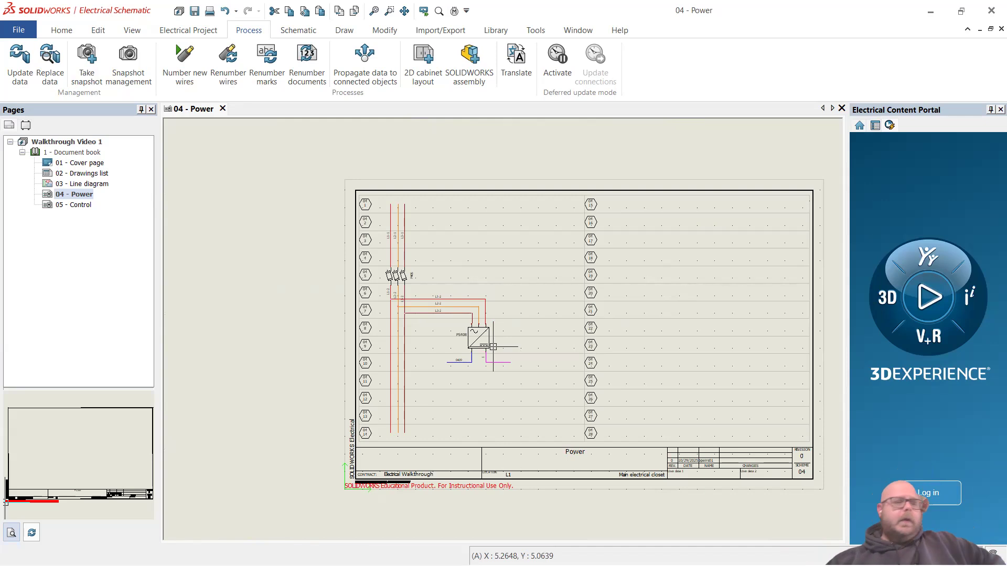
Open the 05 - Control drawing and draw a single vertical DC COM wire from row 1 to row 14, near row markers 15 to 28.
left_click(86, 206)
scroll(540, 333, "down", 2)
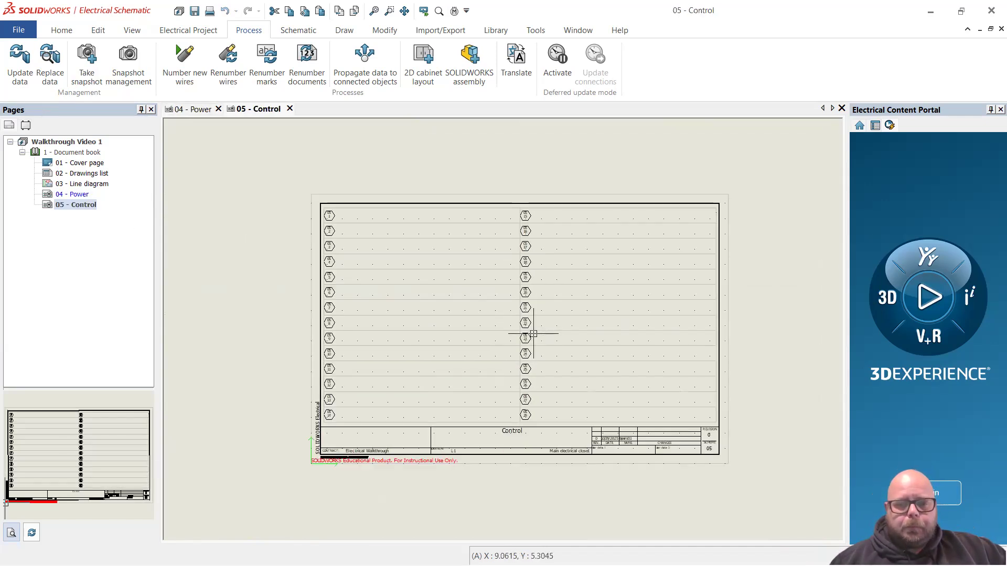
scroll(490, 320, "up", 2)
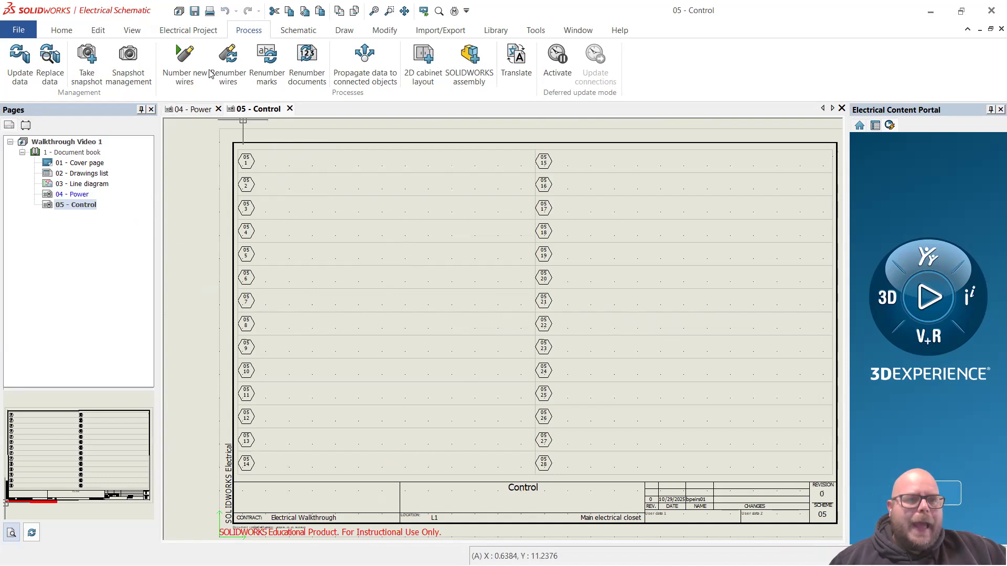
left_click(307, 32)
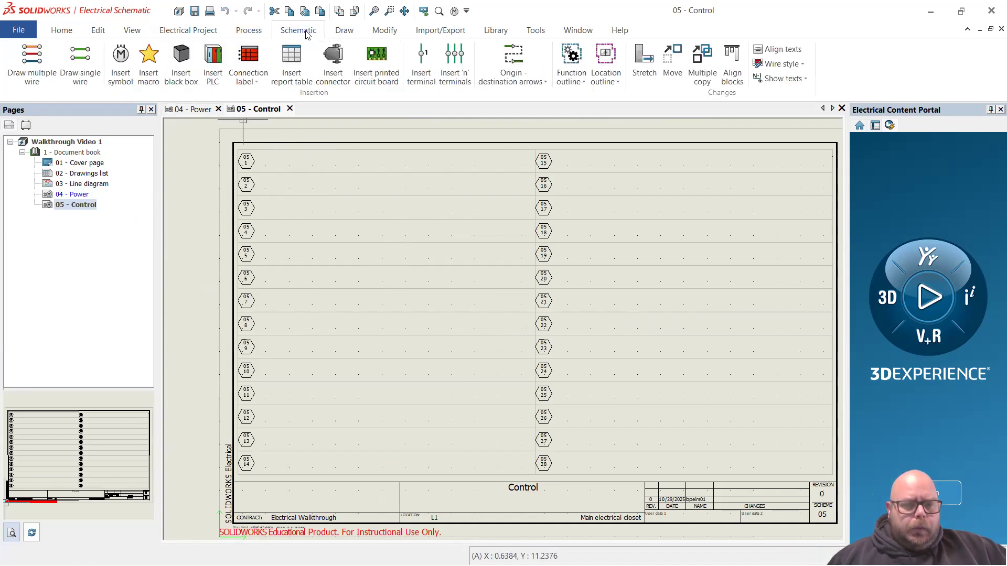
left_click(79, 62)
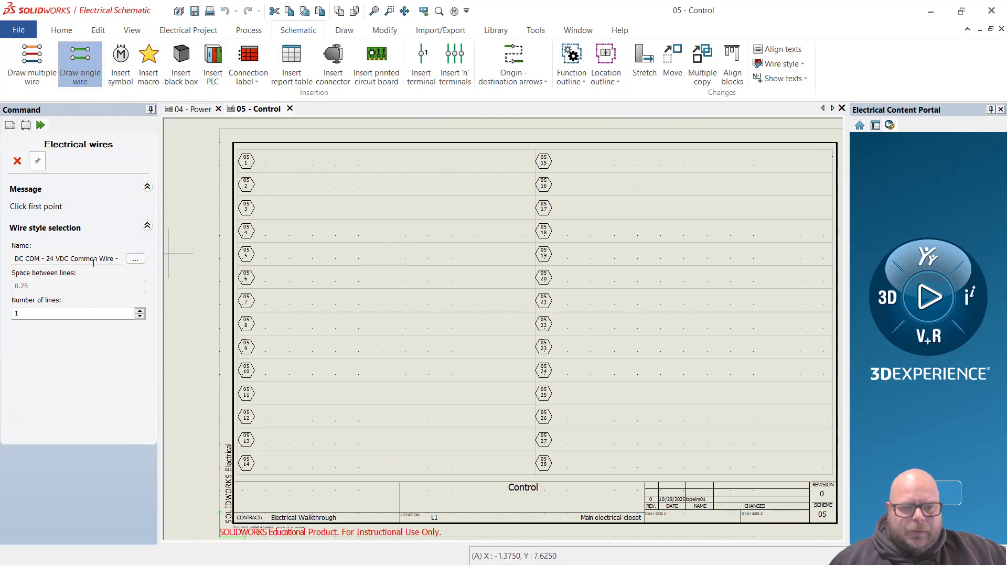
left_click(460, 161)
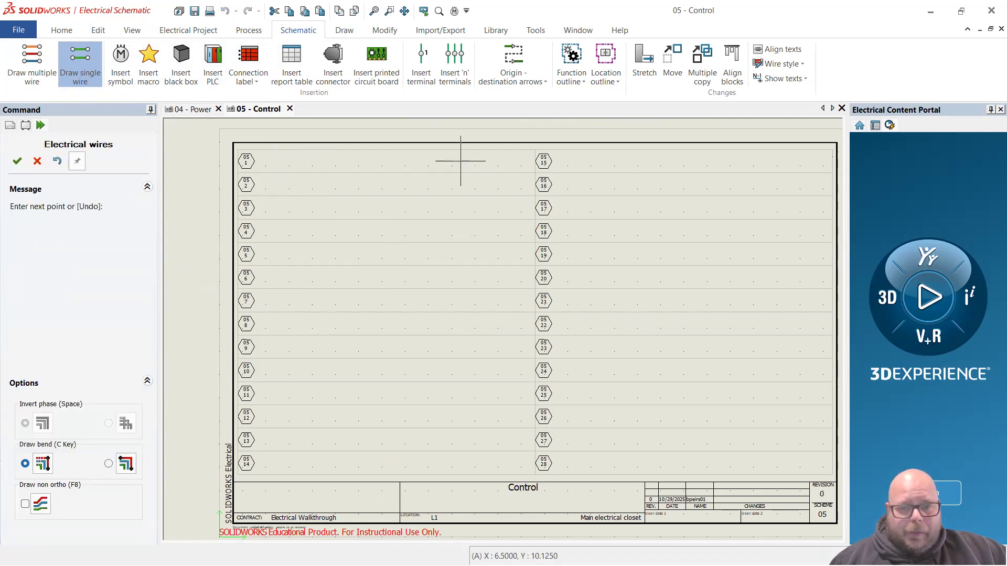
left_click(460, 463)
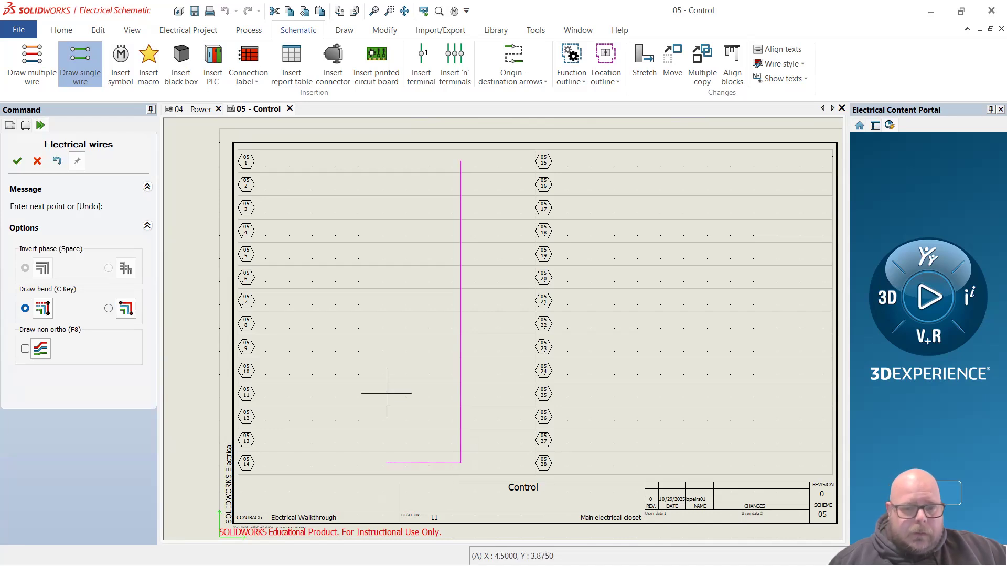
right_click(387, 394)
Draw a single vertical wire in the = 24V DC style from row 1 to row 14, beside row markers 1 to 14.
left_click(141, 261)
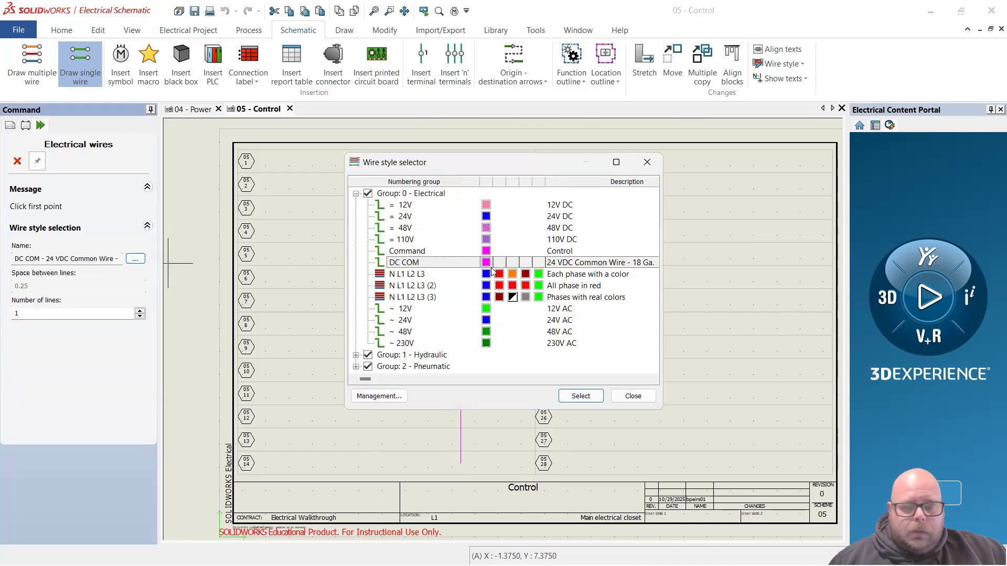
double_click(429, 321)
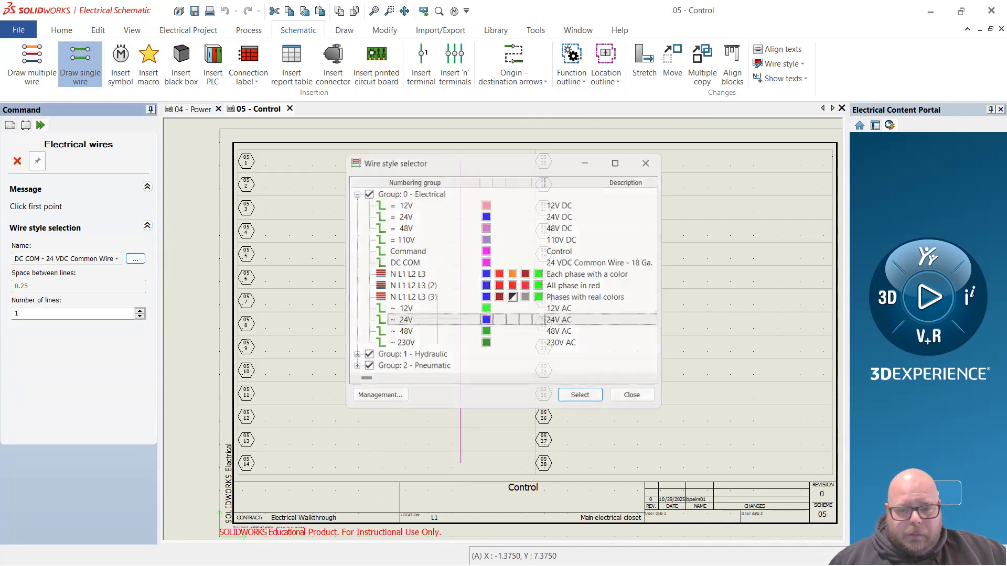
left_click(136, 259)
left_click(568, 217)
double_click(567, 217)
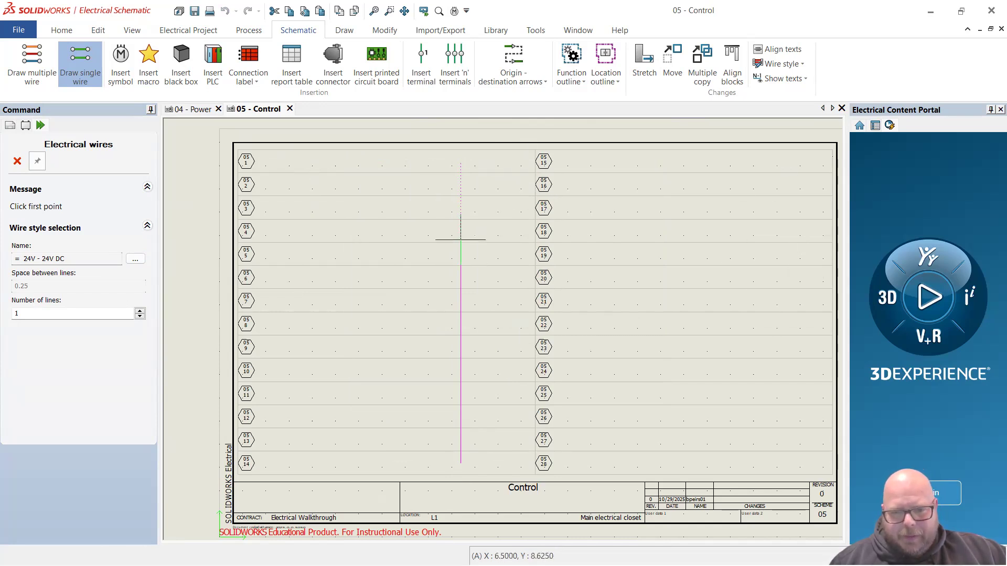
left_click(280, 161)
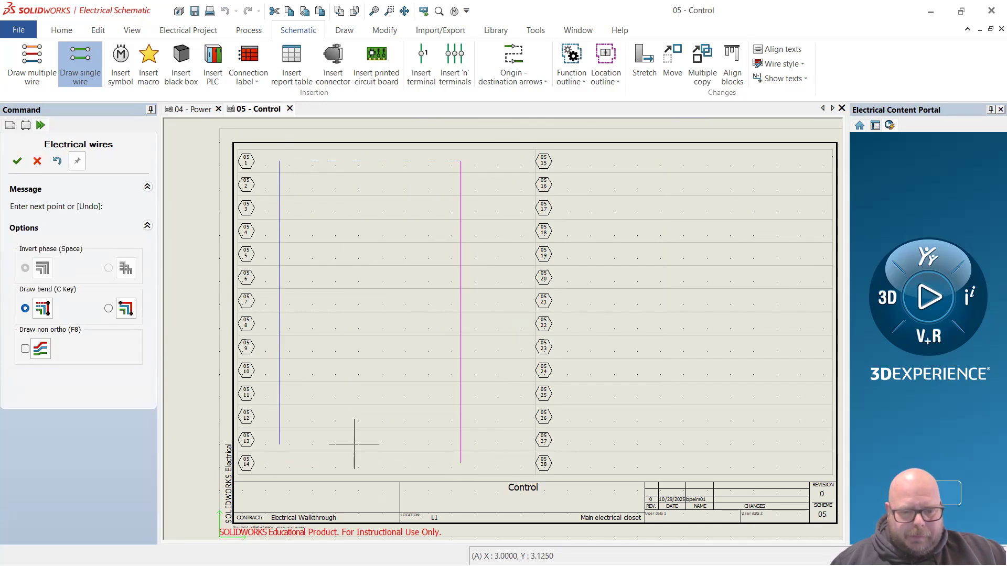
left_click(280, 463)
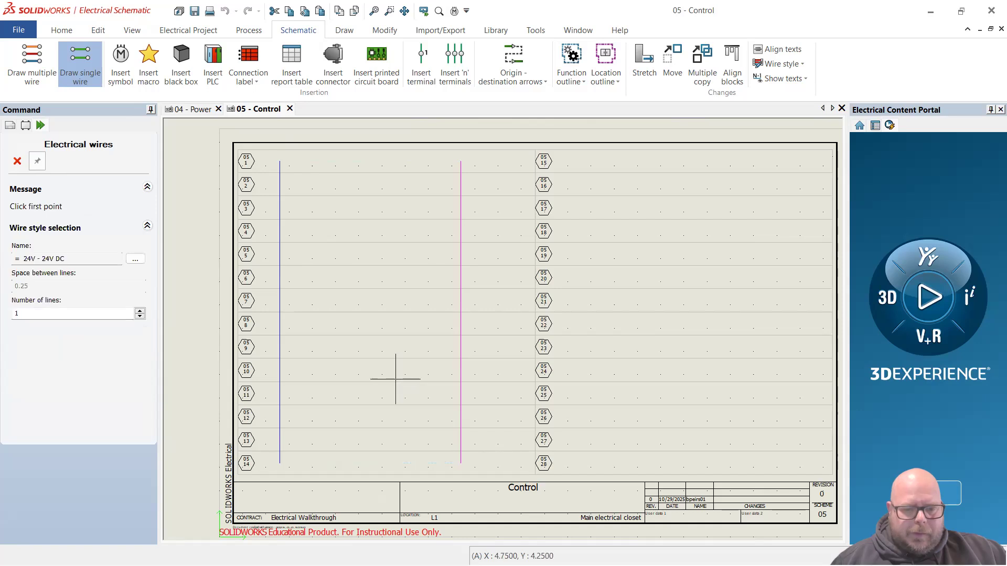
key("Escape")
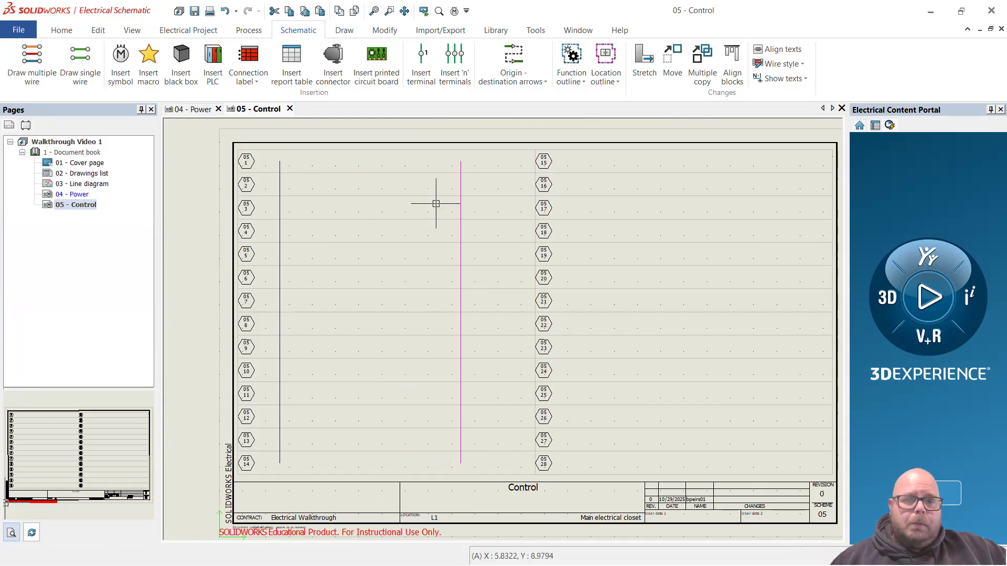
Compare the power supply's 24V and DC COM output wires on the Power drawing with the vertical wires on the Control drawing.
left_click(194, 109)
scroll(472, 363, "up", 5)
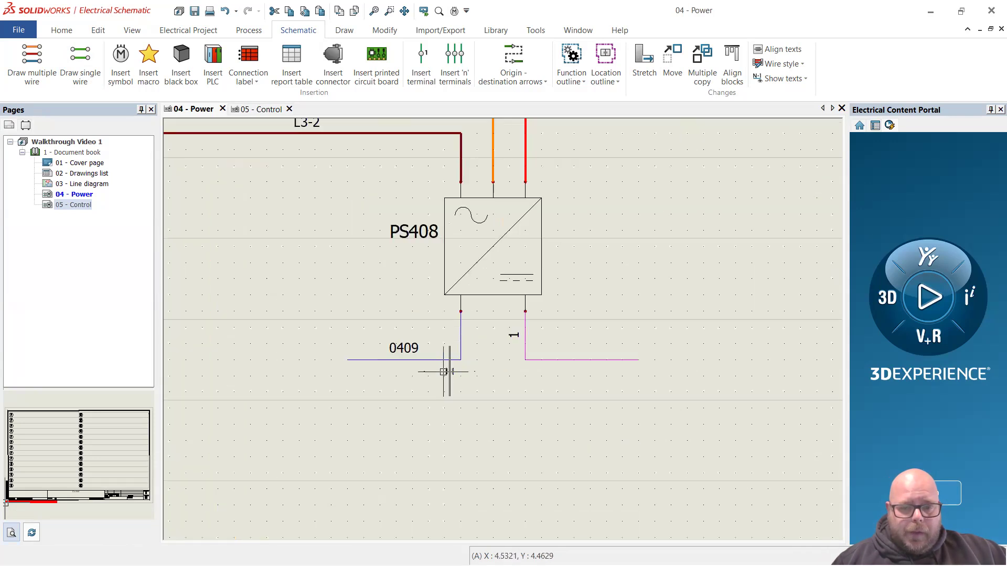
scroll(444, 372, "up", 1)
left_click(435, 361)
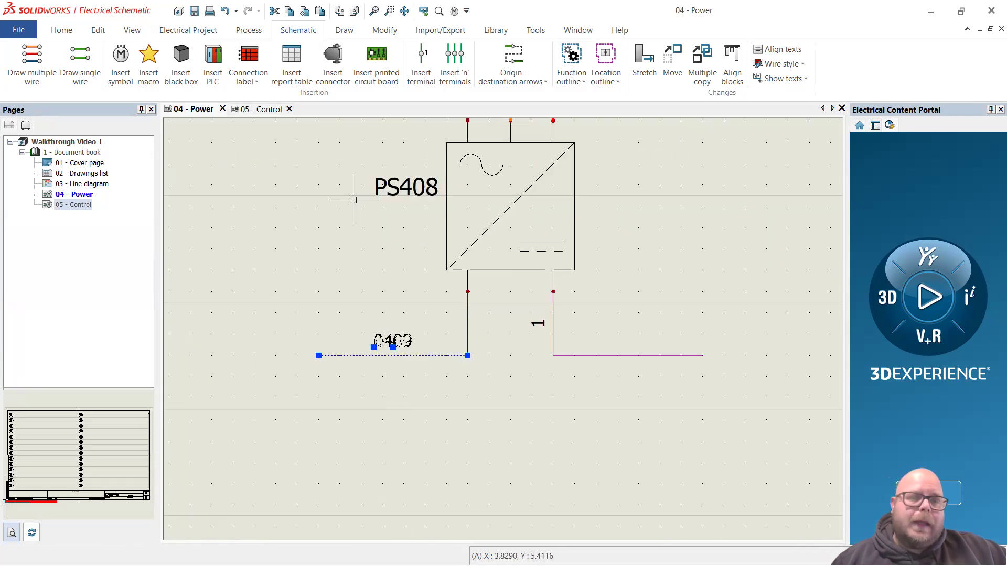
left_click(264, 111)
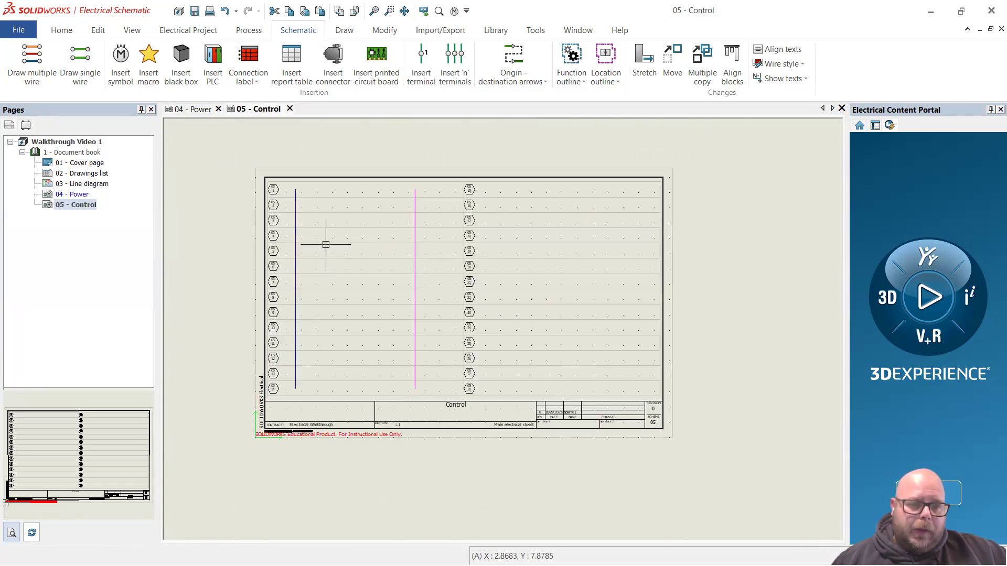
scroll(304, 194, "up", 3)
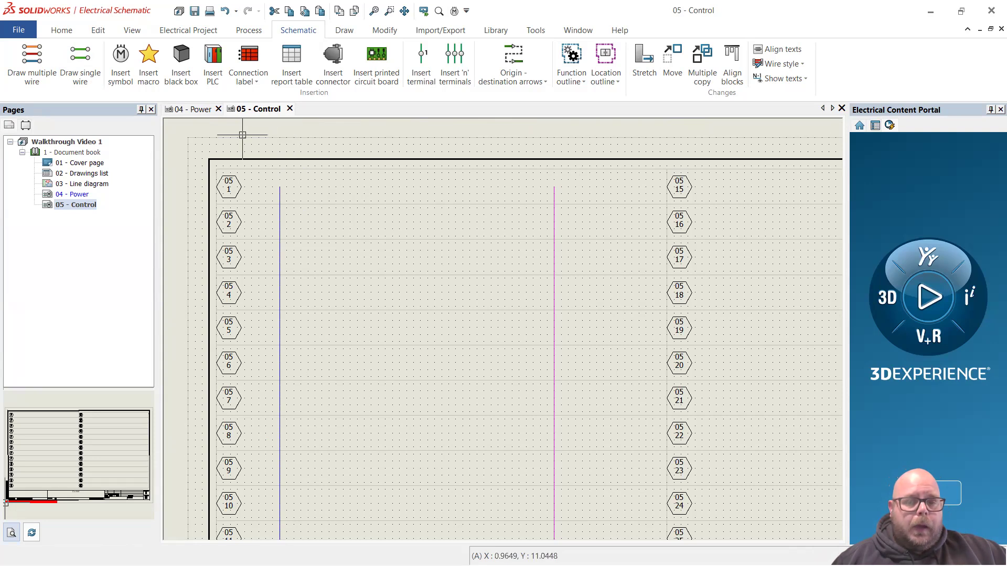
left_click(206, 110)
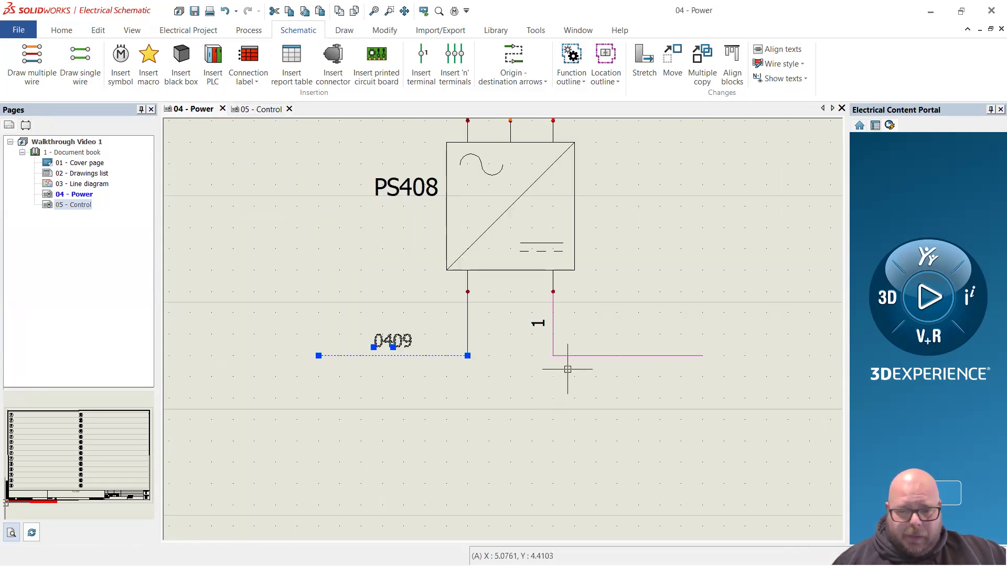
key("Escape")
left_click(605, 355)
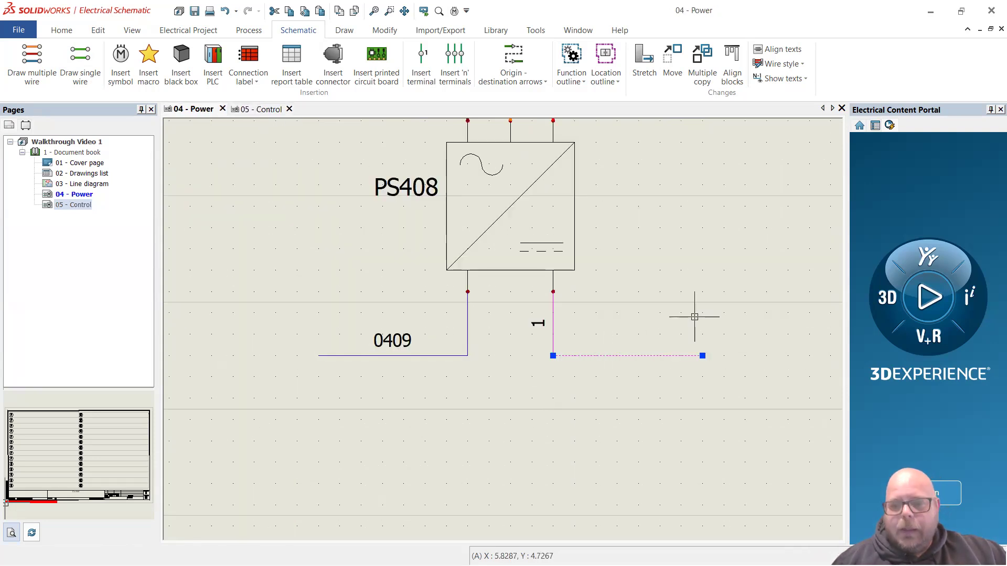
From the 05 - Control drawing, open Origin - destination management and view the available origin arrow symbols.
left_click(247, 109)
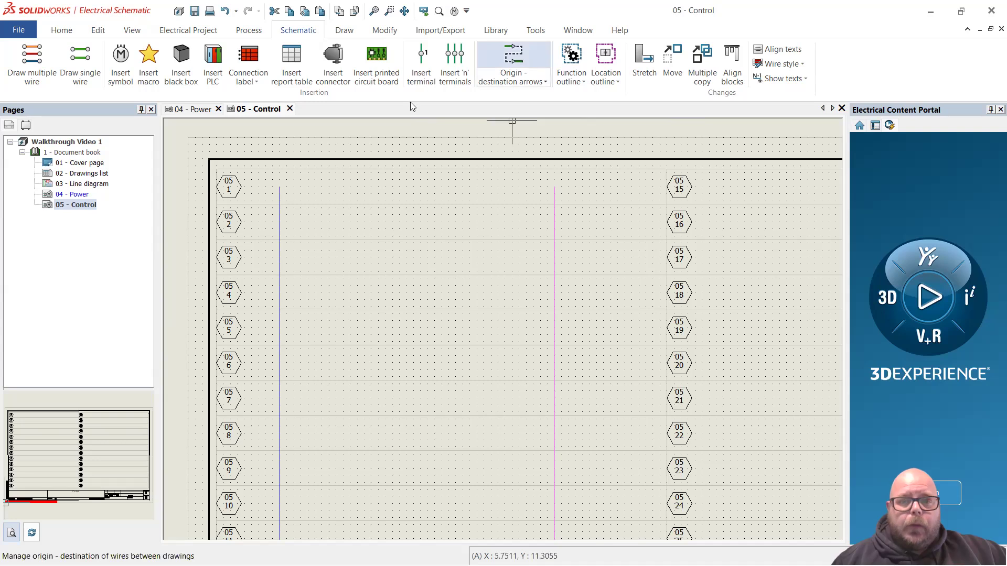
left_click(525, 54)
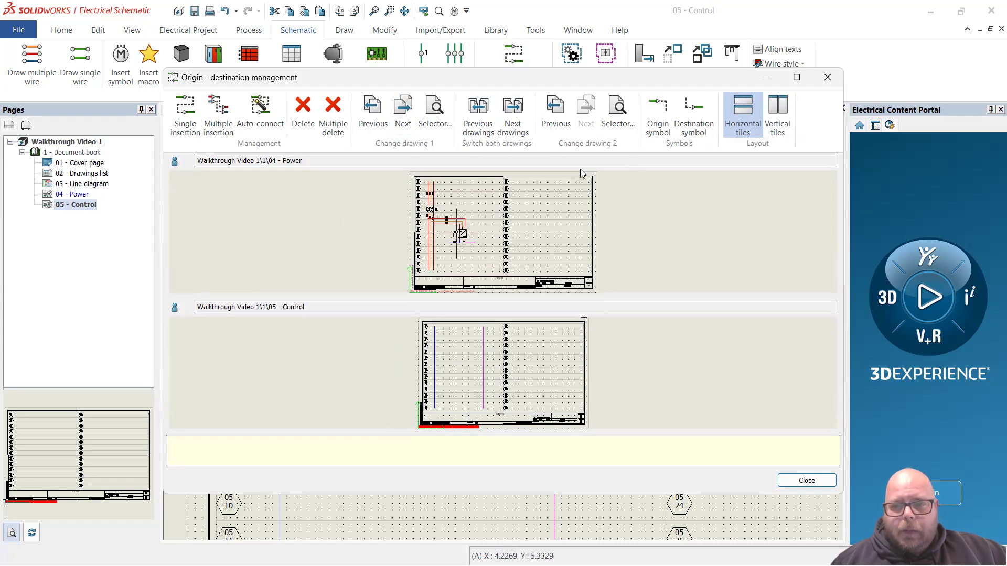
left_click(655, 118)
left_click(818, 98)
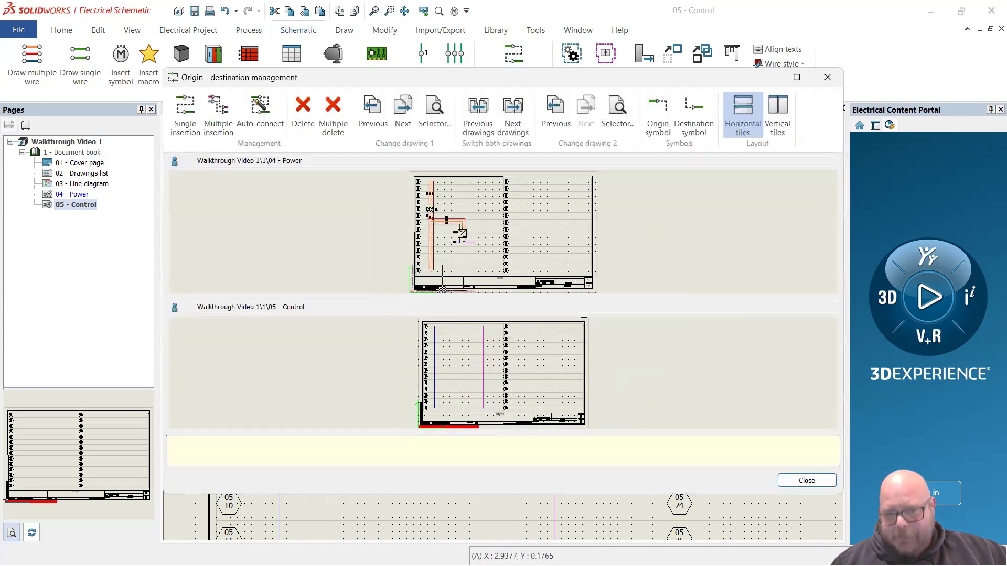
Insert a single origin-destination link from the power supply's 24V output wire on Power to the upper end of Control's 24V vertical wire.
scroll(464, 236, "up", 3)
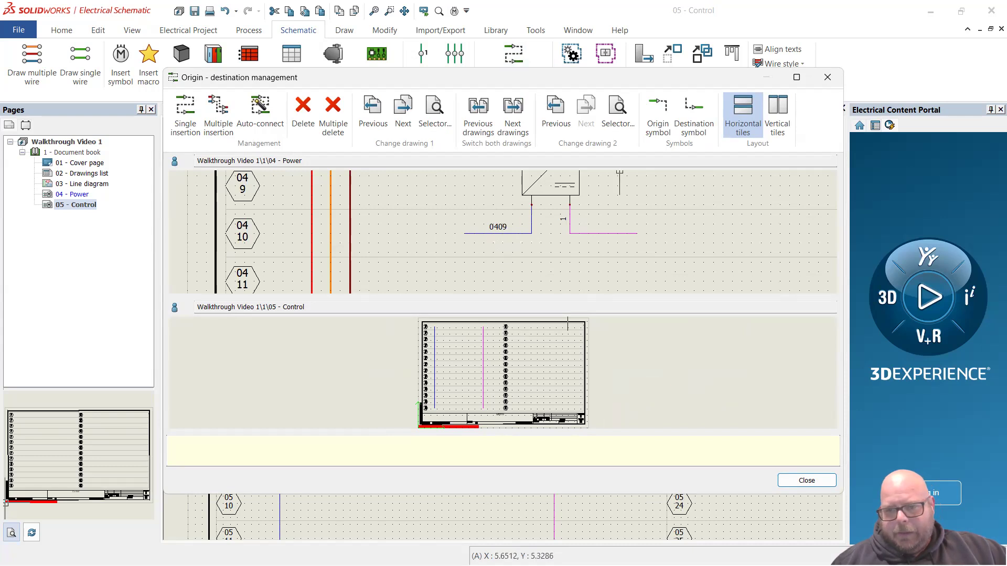
scroll(467, 245, "up", 1)
scroll(467, 246, "up", 2)
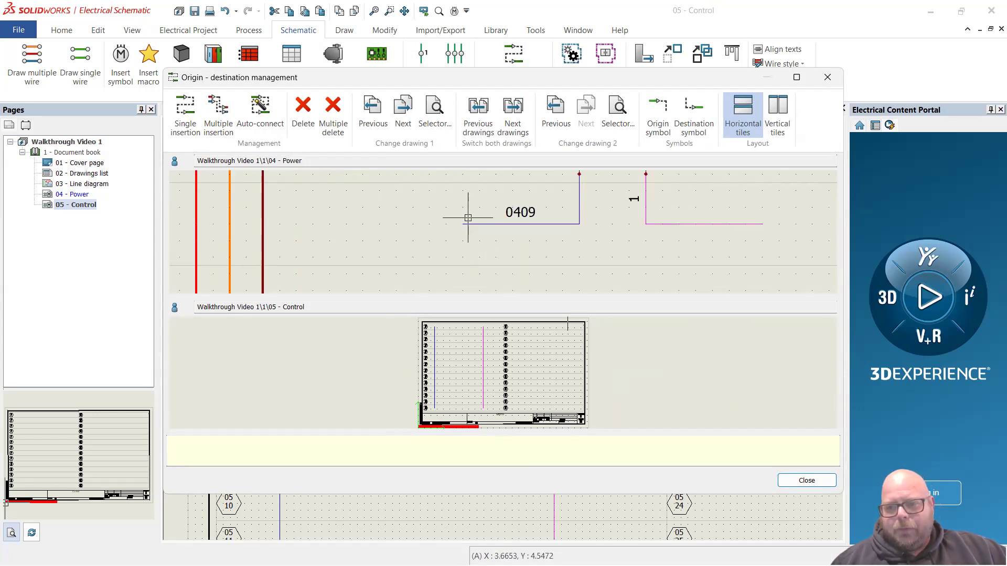
left_click(186, 124)
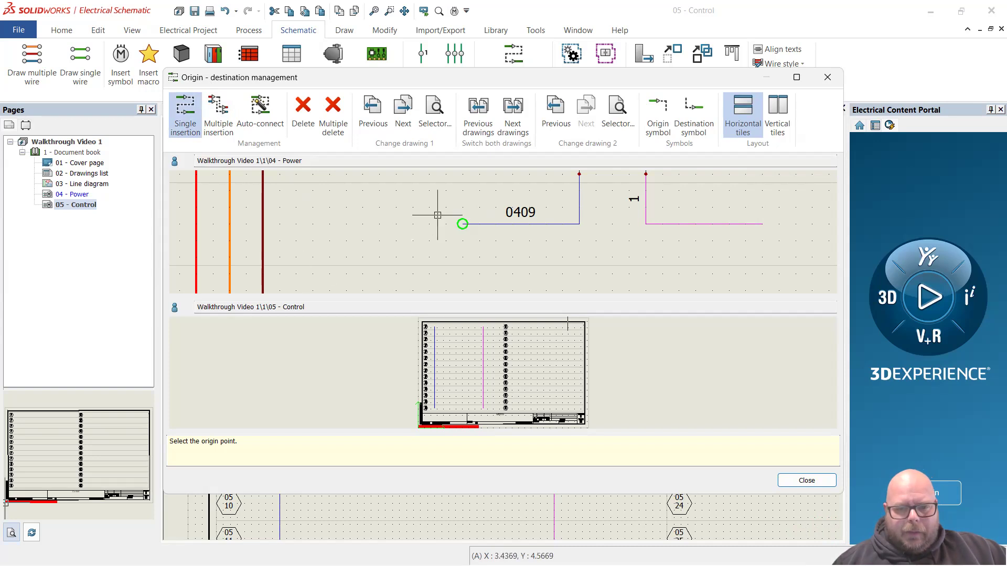
scroll(428, 227, "down", 2)
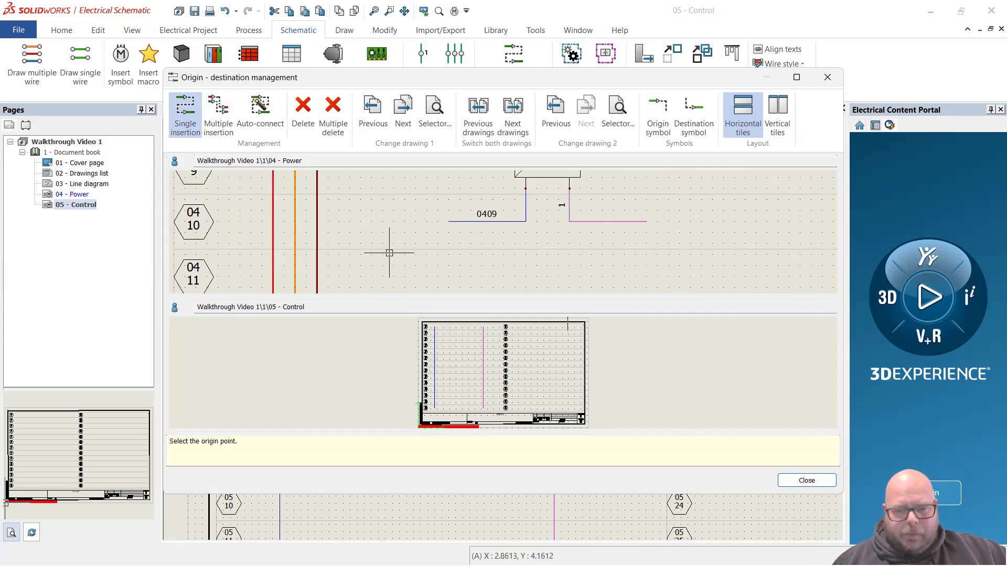
left_click(420, 225)
scroll(417, 248, "down", 2)
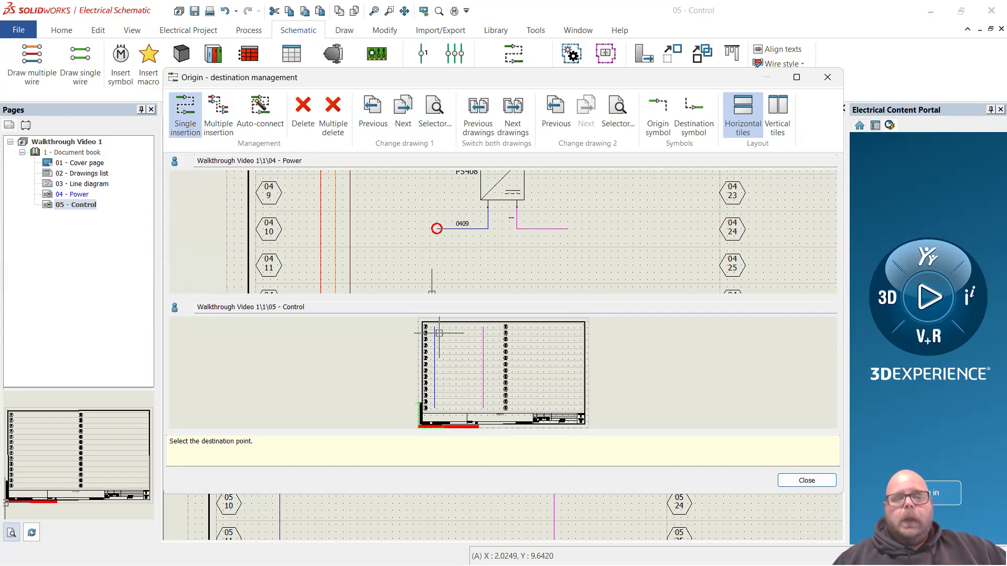
scroll(439, 332, "up", 5)
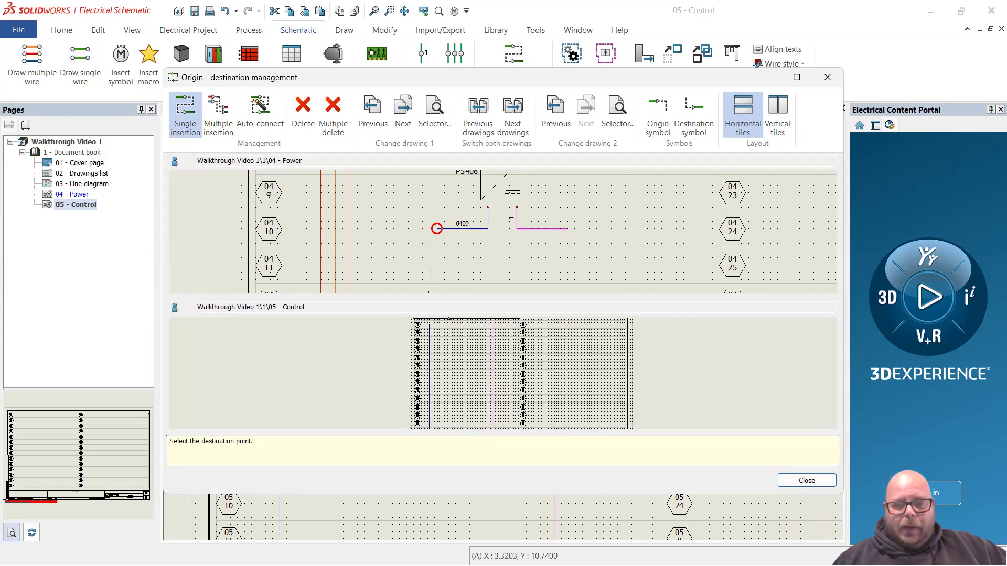
scroll(436, 321, "up", 4)
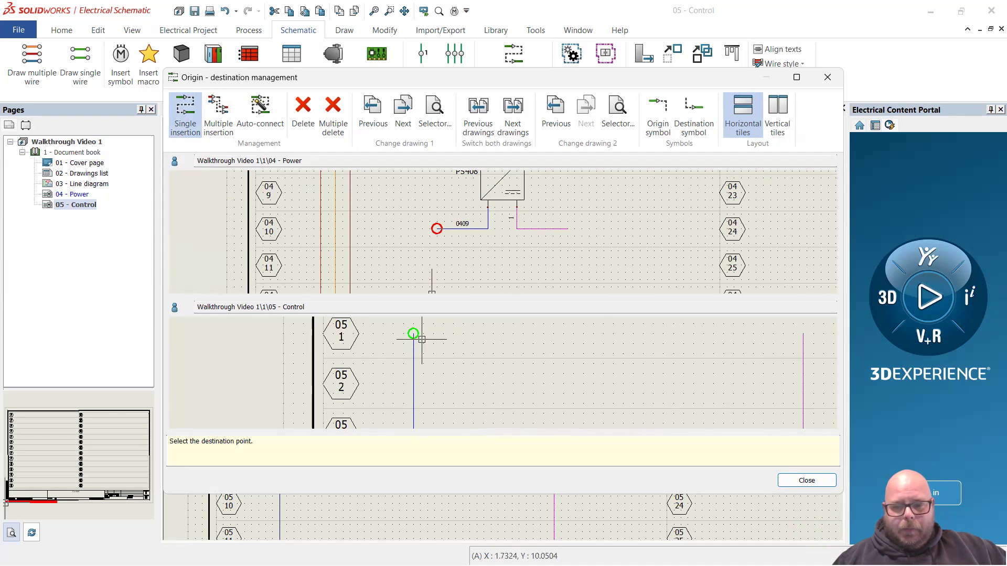
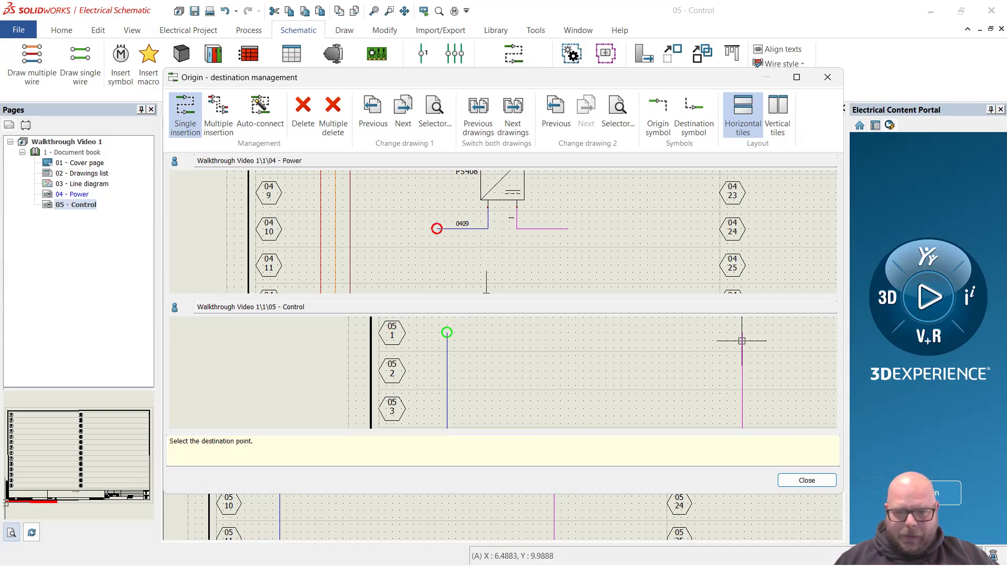
left_click(447, 332)
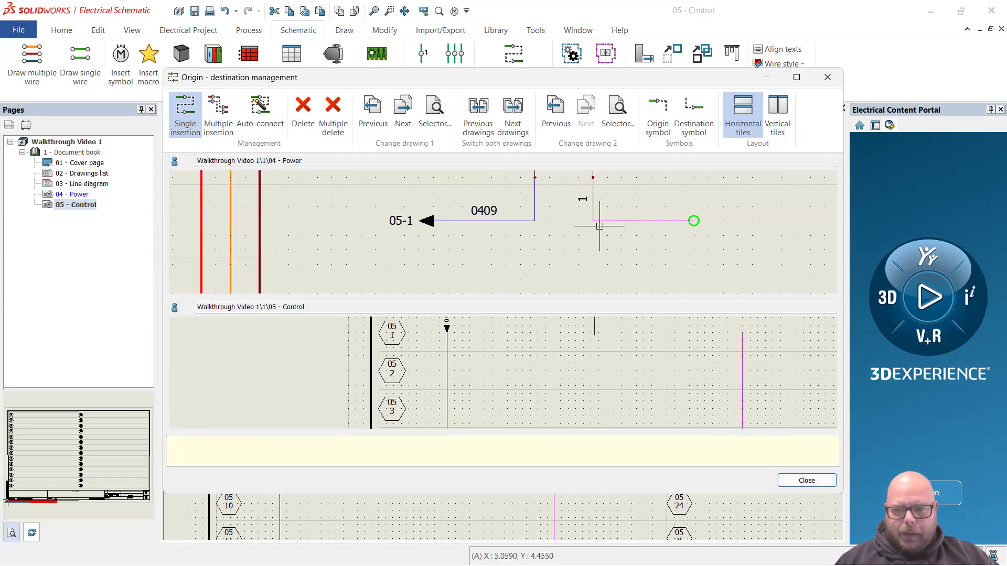
Link the power supply's DC COM output wire to the upper end of Control's DC COM vertical wire and close the origin-destination management.
left_click(693, 220)
left_click(742, 332)
left_click(807, 480)
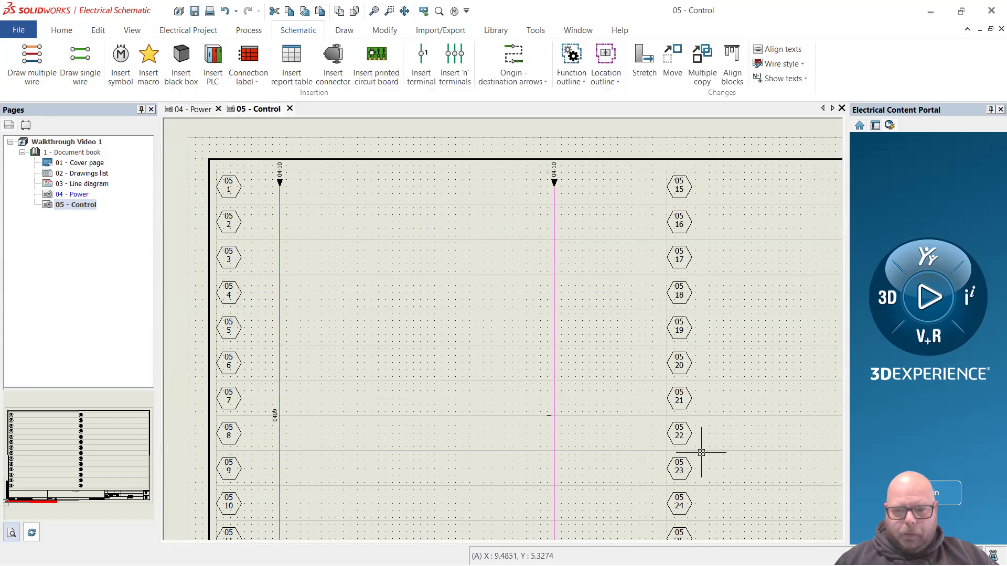
Examine the cross-reference arrows on both power supply output wires on the Power drawing.
scroll(349, 319, "down", 2)
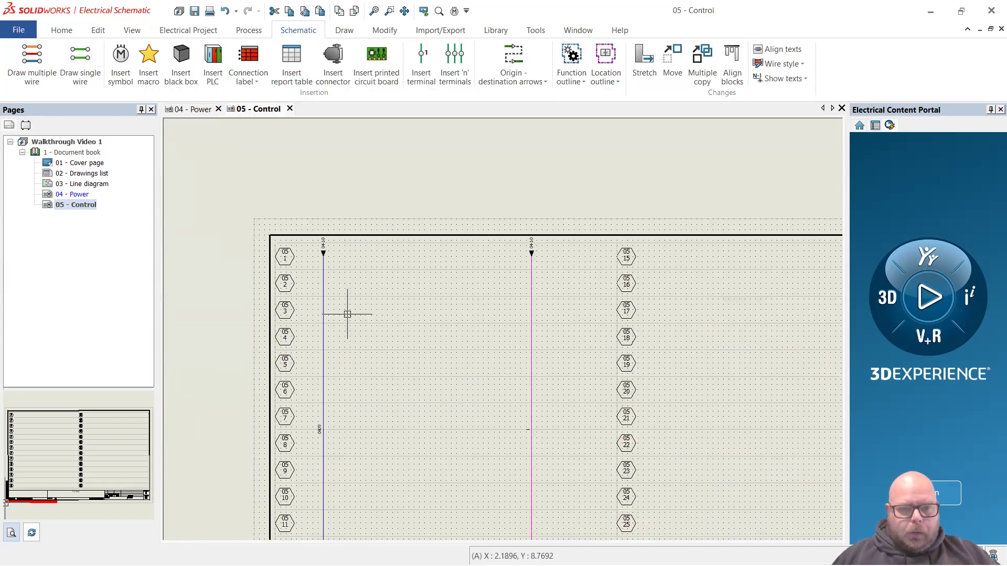
left_click(192, 109)
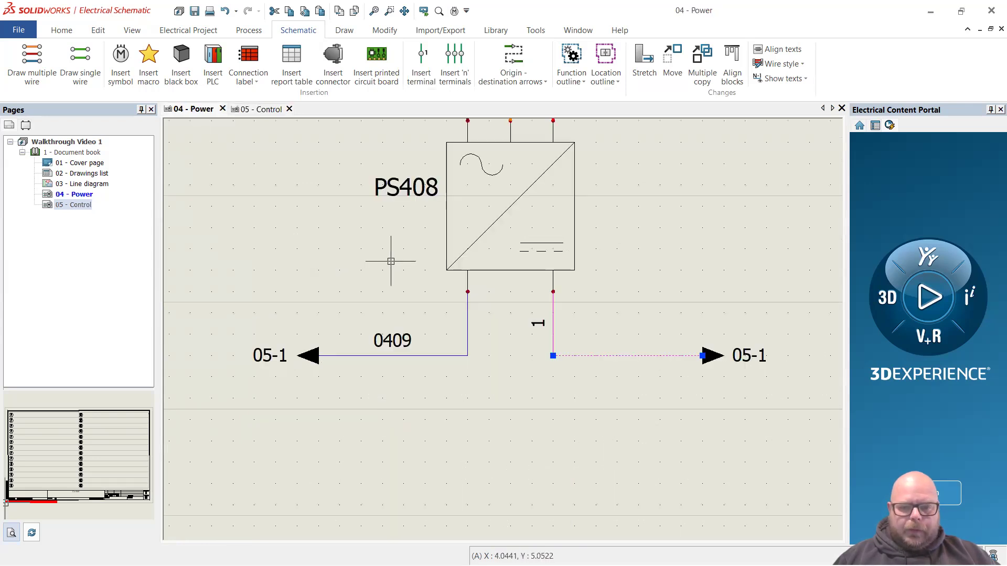
scroll(367, 331, "up", 3)
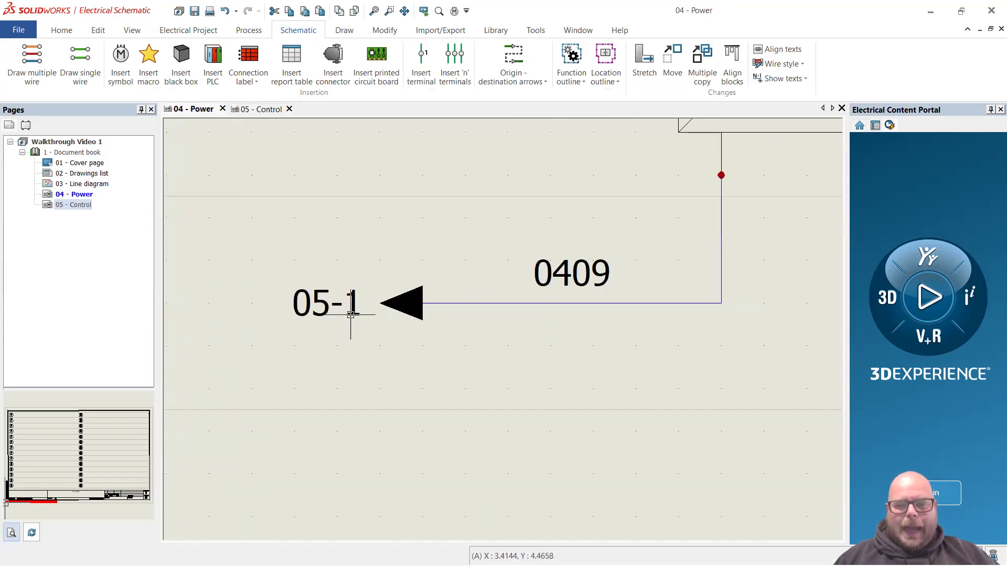
scroll(359, 370, "down", 1)
scroll(367, 331, "up", 2)
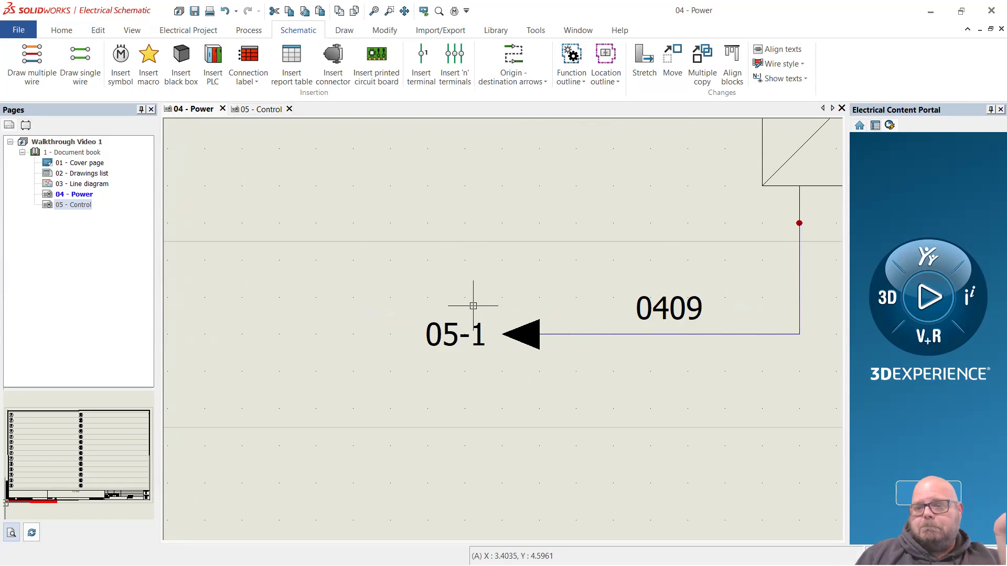
scroll(472, 279, "down", 3)
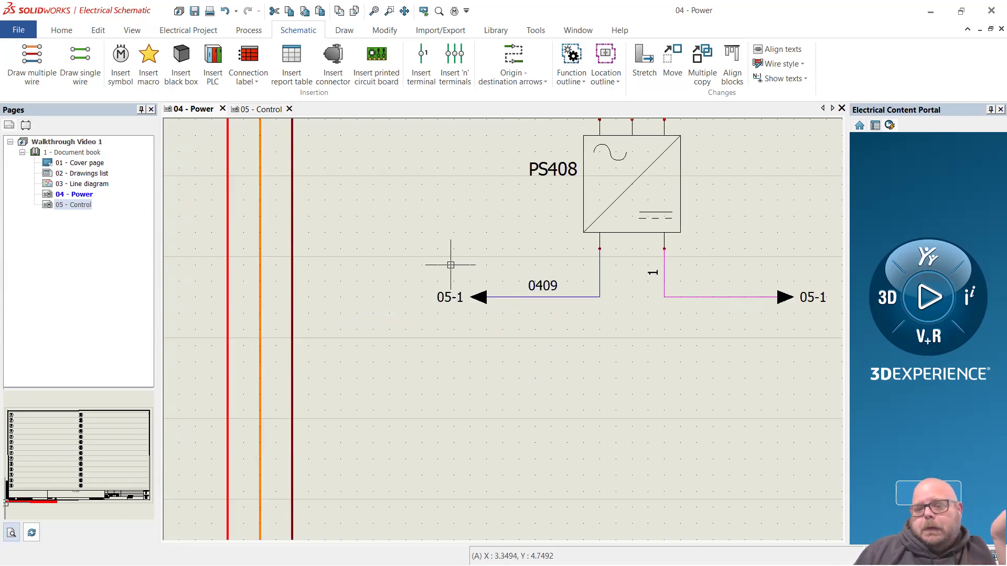
scroll(839, 324, "up", 1)
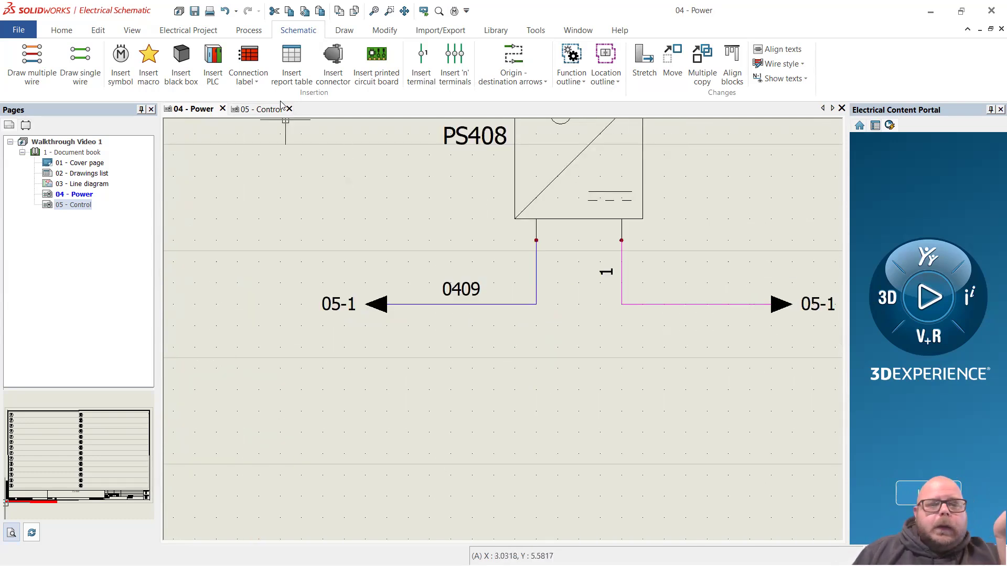
Examine the arrow and cross-reference at the upper end of the 24V vertical wire on the Control drawing.
left_click(261, 109)
scroll(330, 239, "up", 3)
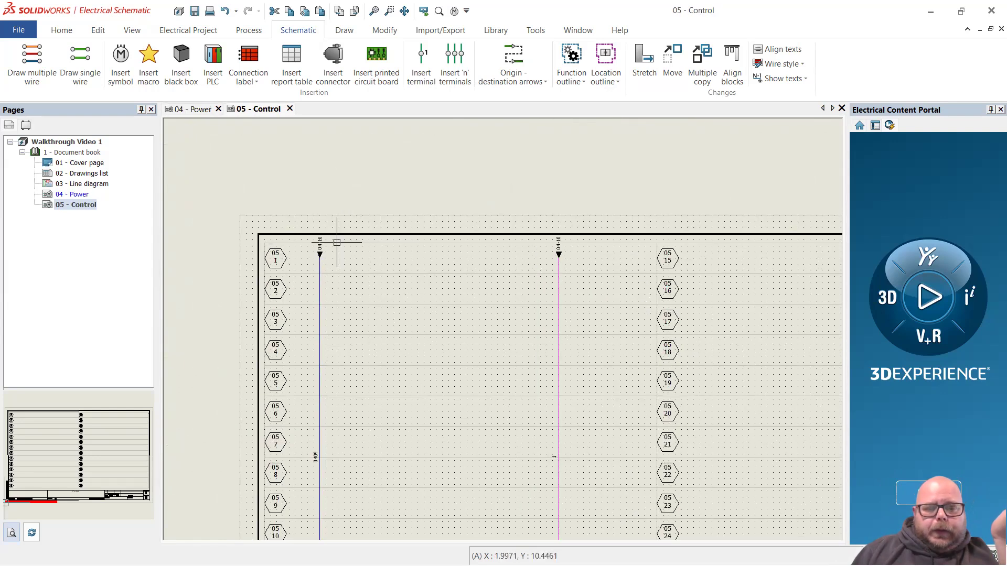
scroll(322, 244, "up", 1)
scroll(391, 266, "down", 1)
scroll(270, 279, "up", 1)
scroll(441, 270, "up", 1)
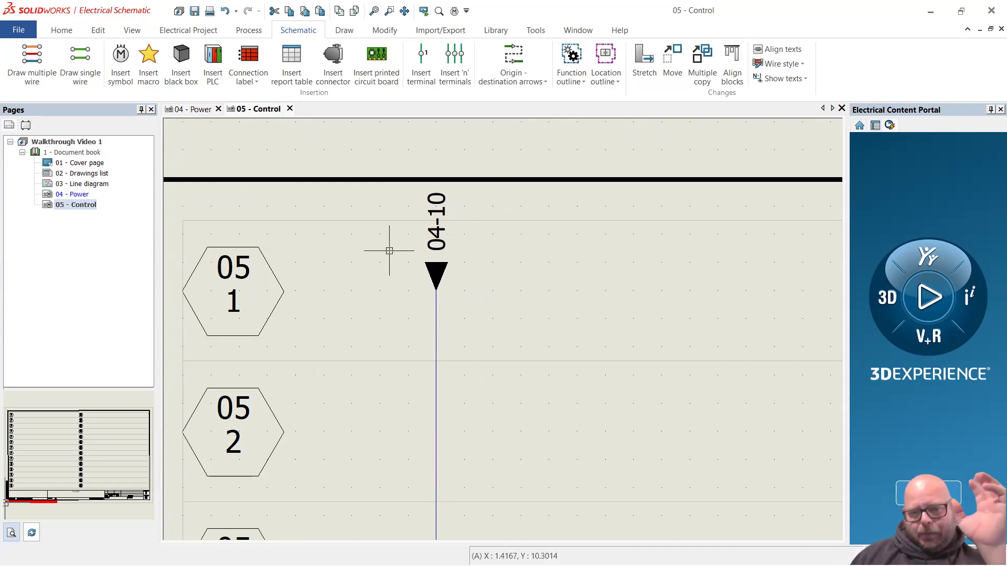
scroll(348, 244, "down", 3)
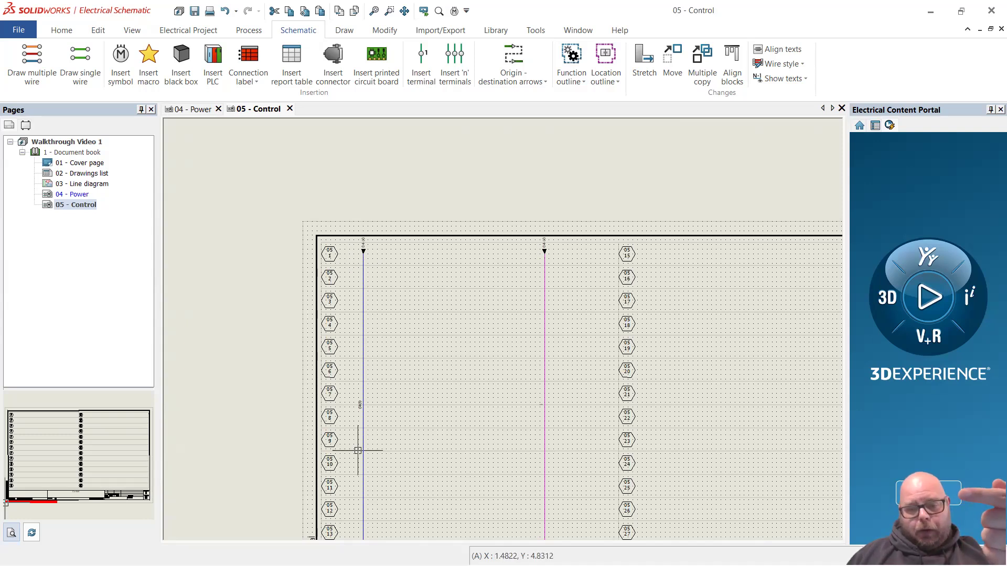
Examine the wire marks along the 24V and DC COM vertical wires on the Control drawing.
scroll(377, 432, "up", 3)
scroll(376, 400, "down", 4)
scroll(377, 268, "up", 1)
scroll(357, 414, "up", 8)
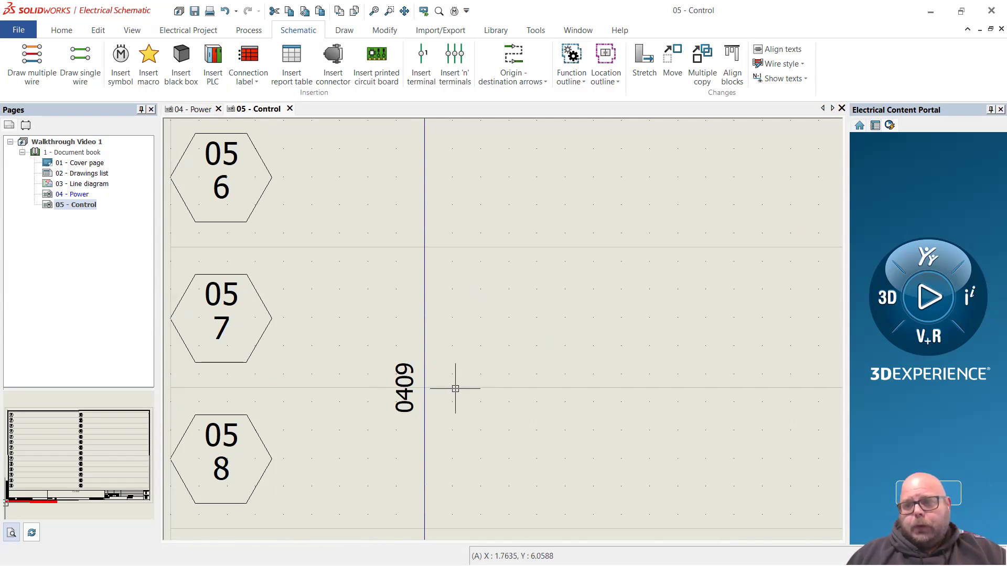
scroll(378, 386, "down", 4)
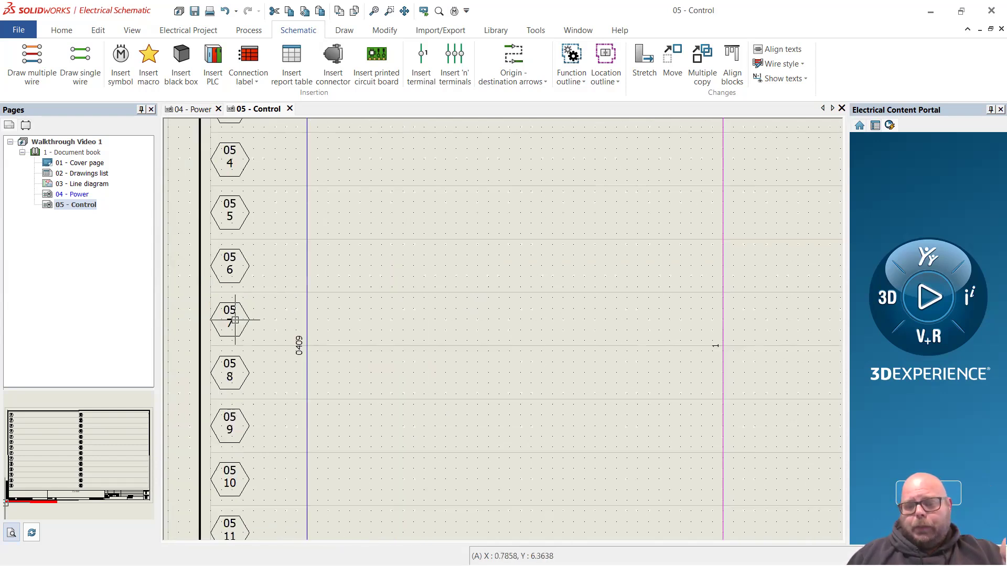
scroll(500, 330, "up", 3)
scroll(577, 372, "down", 5)
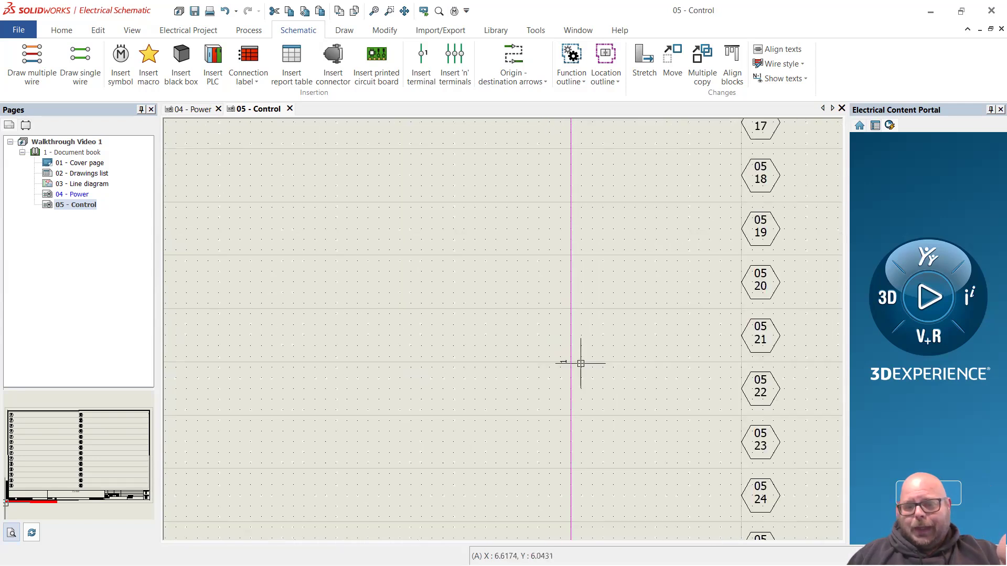
scroll(441, 275, "up", 4)
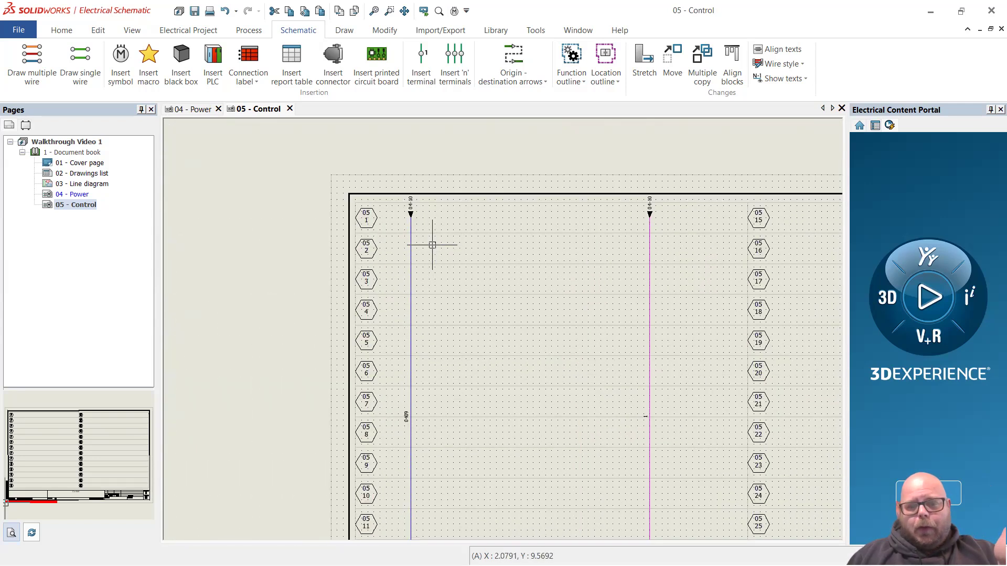
scroll(421, 217, "up", 1)
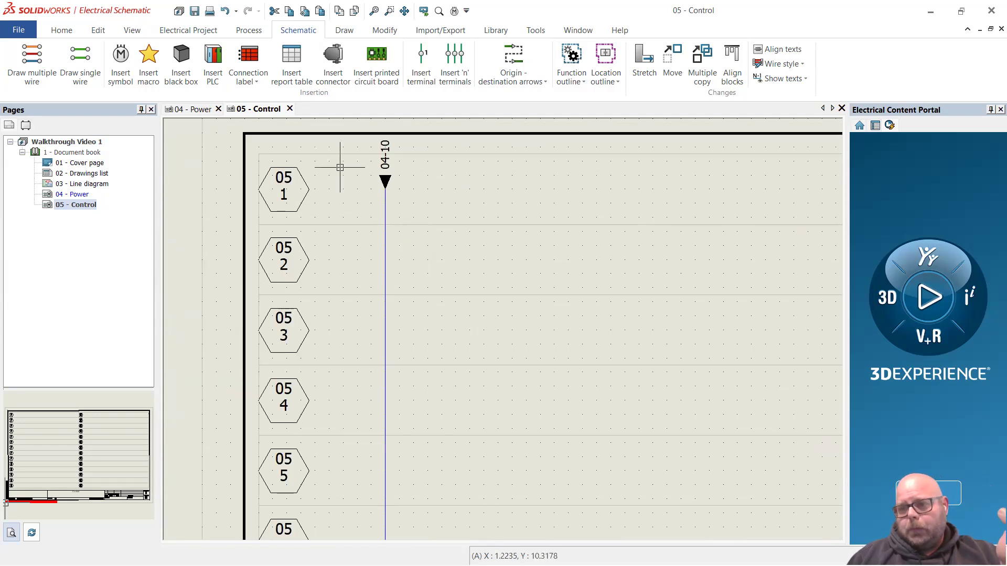
Delete the origin arrow from the power supply's 24V output wire on Power and check the matching wire on the Control drawing.
left_click(195, 111)
left_click(390, 299)
key("Delete")
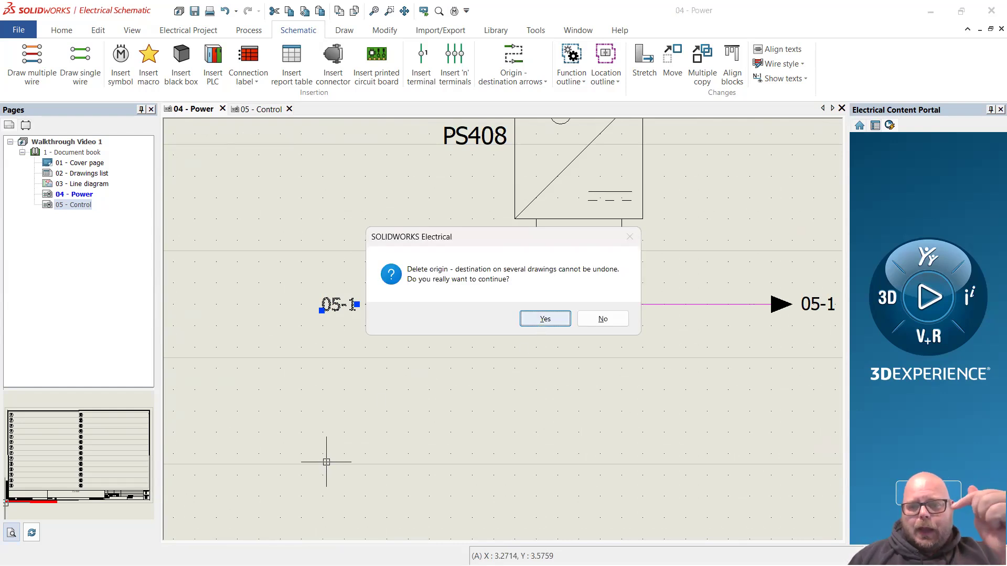
left_click(544, 319)
left_click(245, 110)
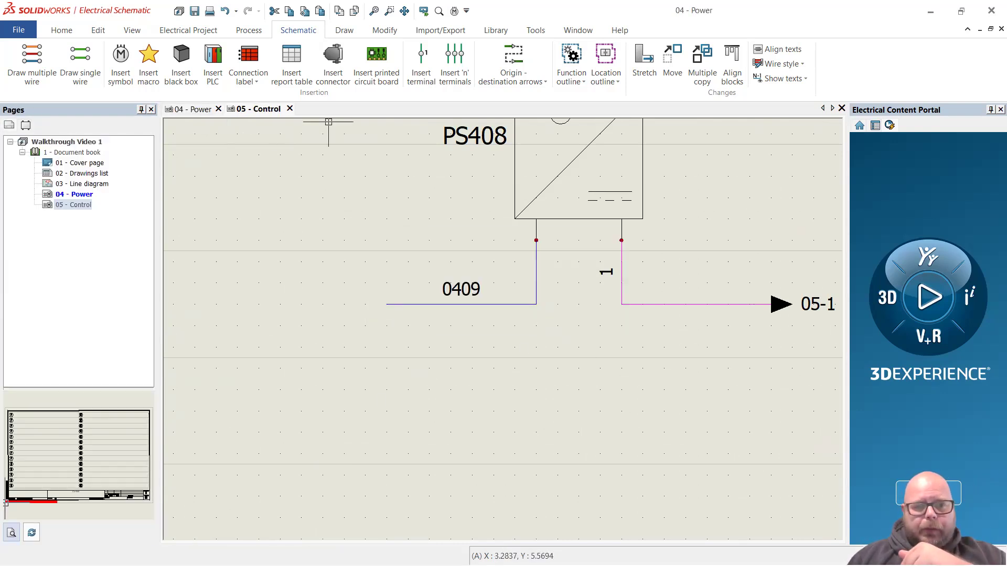
scroll(375, 343, "down", 2)
scroll(379, 452, "up", 2)
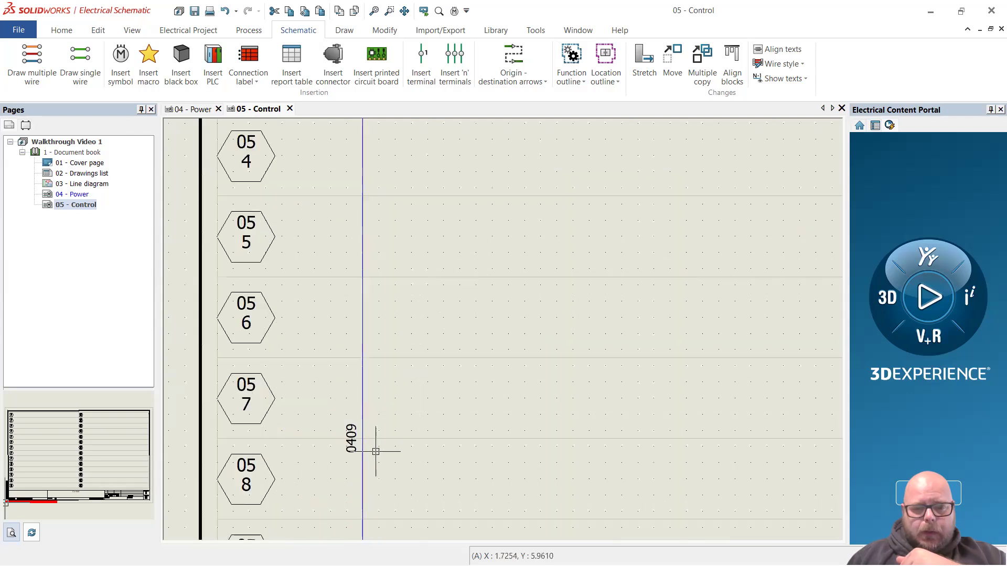
Delete the origin arrow from the power supply's DC COM output wire on the Power drawing.
left_click(196, 111)
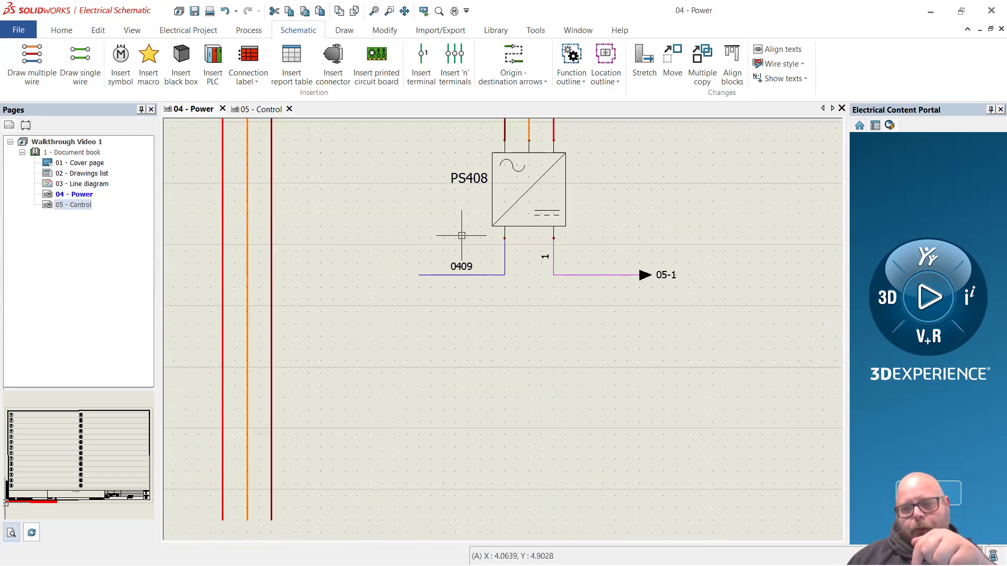
left_click(644, 275)
key("Delete")
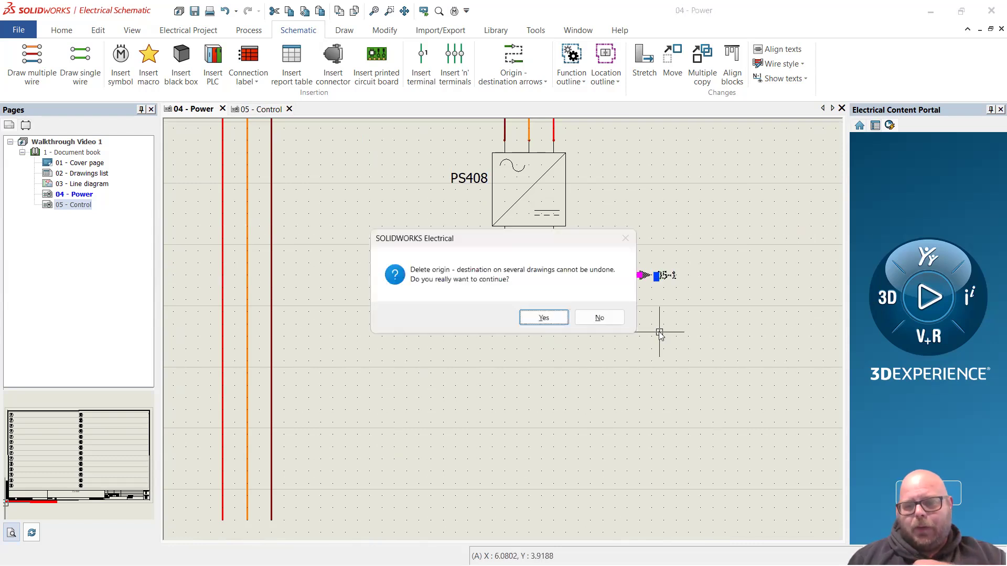
left_click(565, 321)
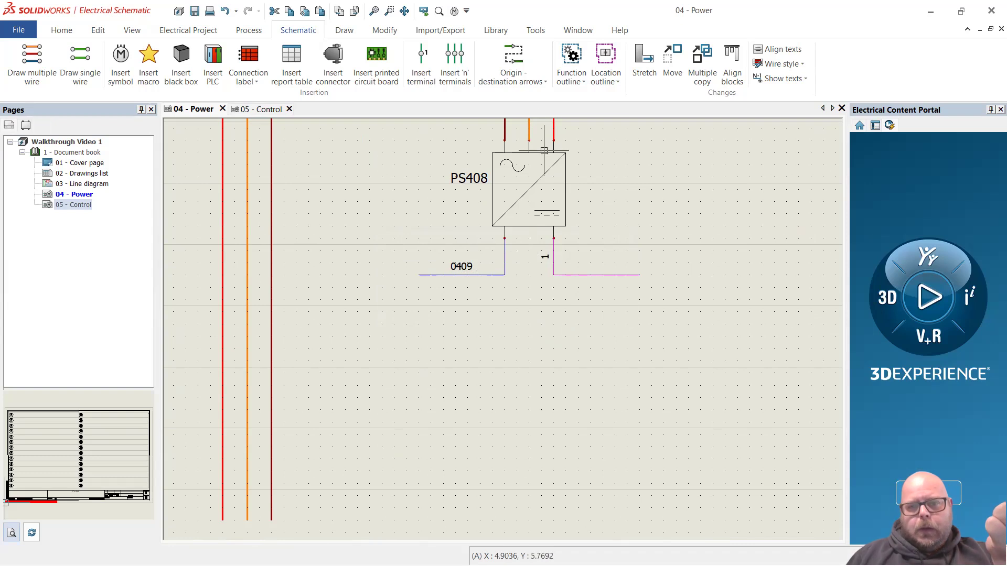
Set the origin symbol in origin-destination management to Origin arrow - File, Row.
left_click(513, 58)
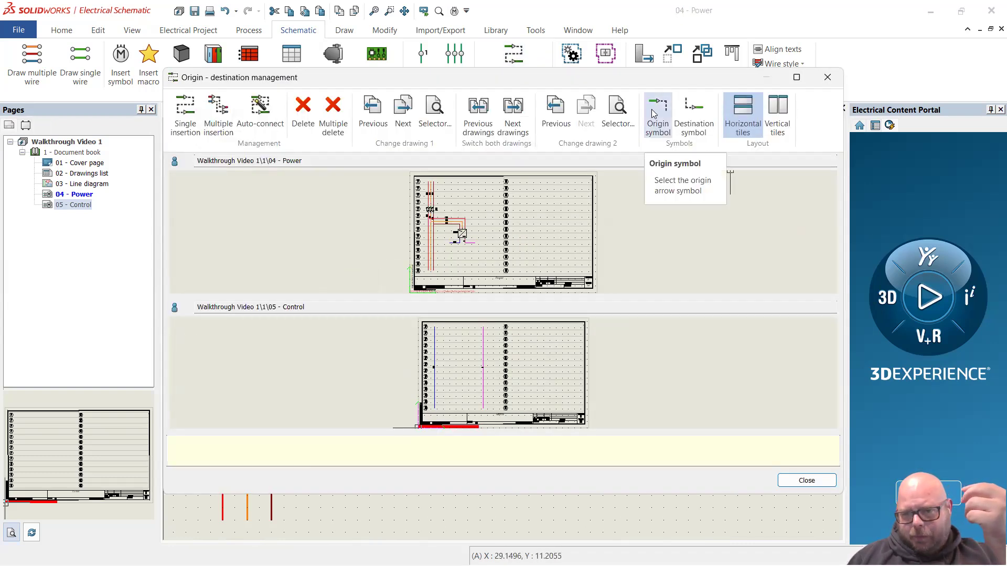
left_click(650, 126)
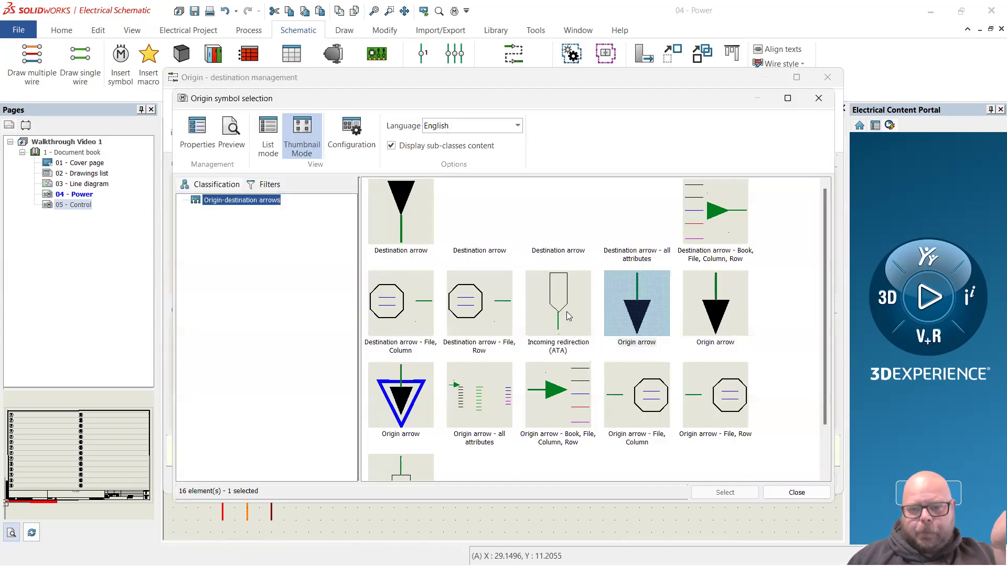
scroll(483, 319, "down", 1)
scroll(482, 319, "up", 1)
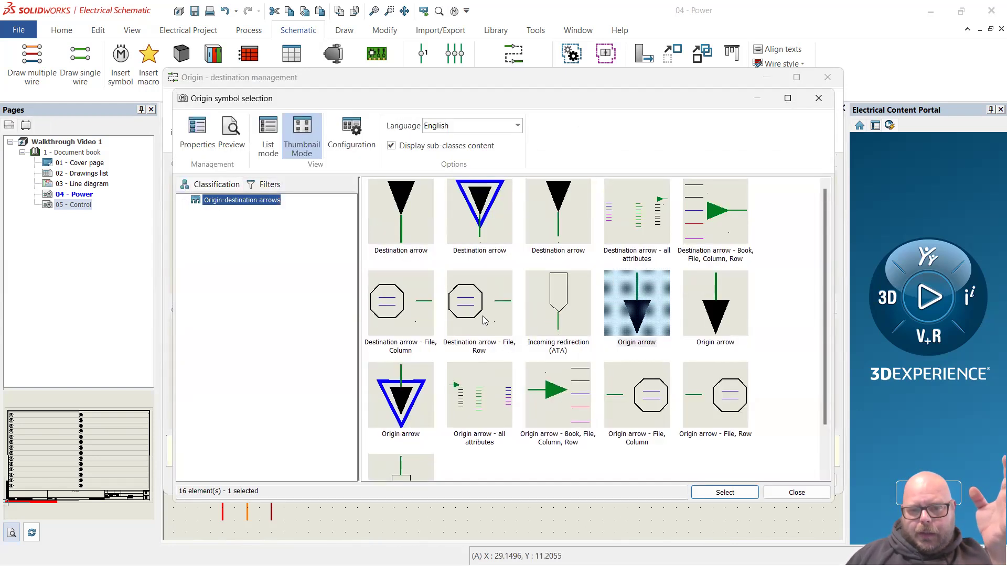
left_click(410, 313)
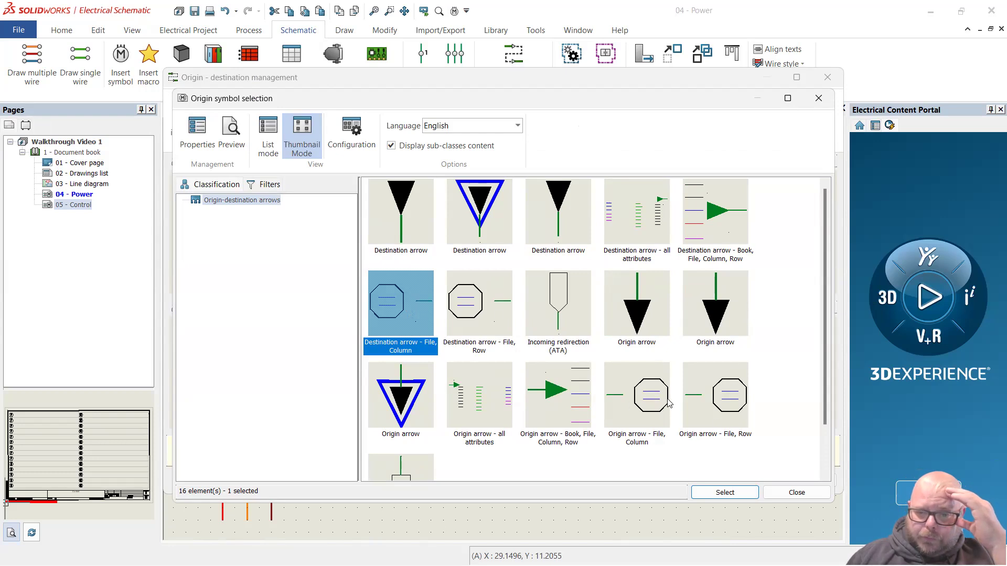
left_click(740, 389)
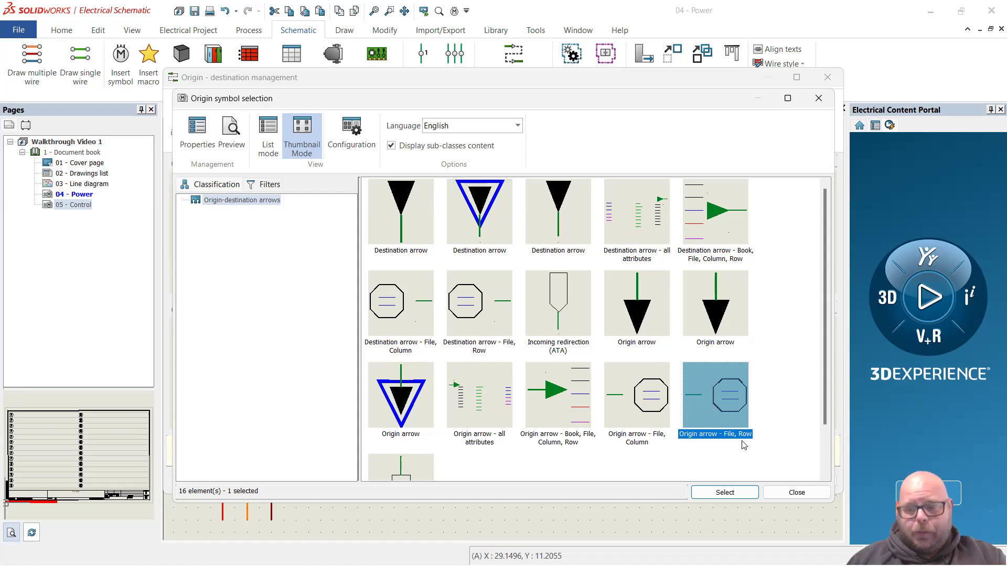
left_click(740, 492)
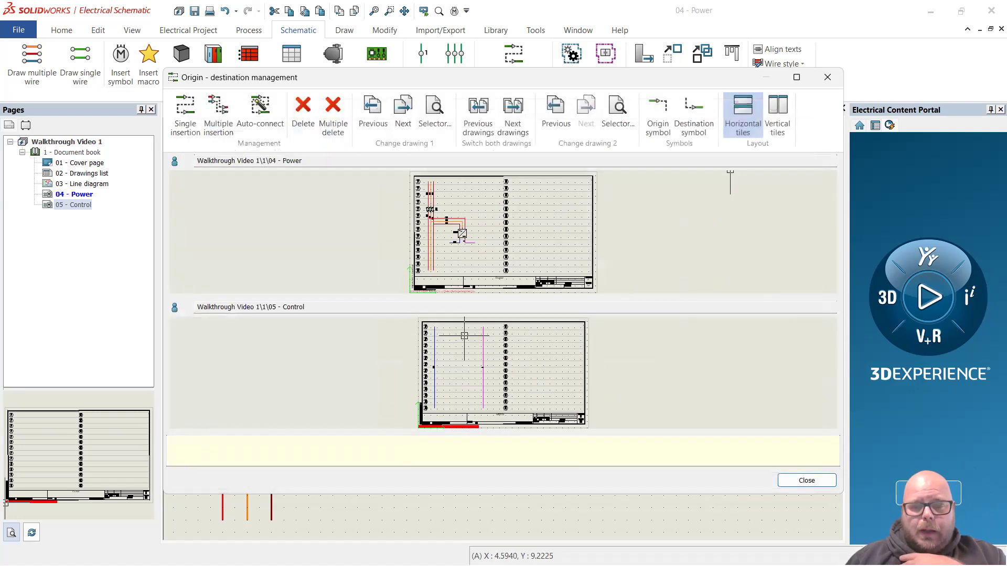
Set the destination symbol to Destination arrow - File, Row.
scroll(496, 246, "up", 5)
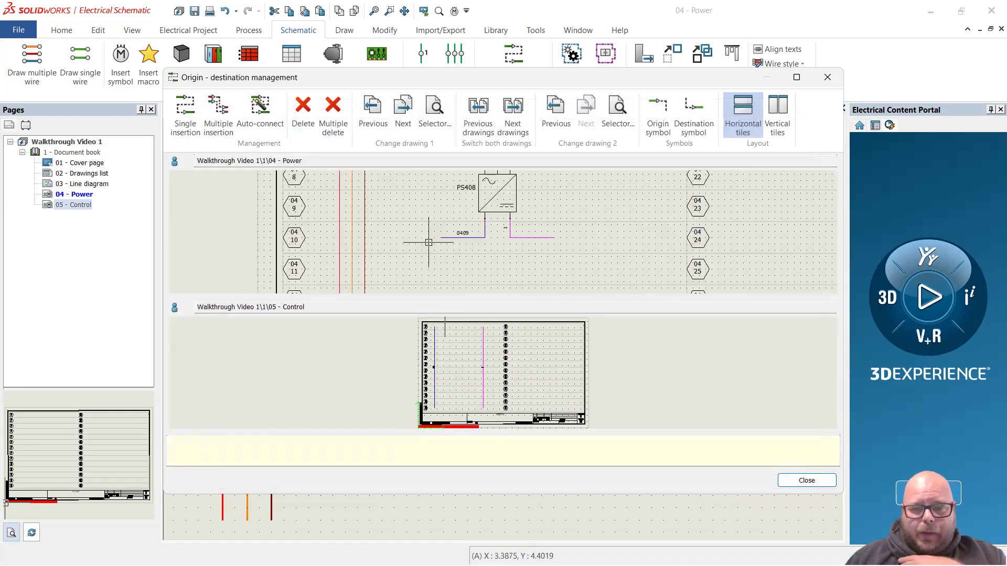
left_click(695, 116)
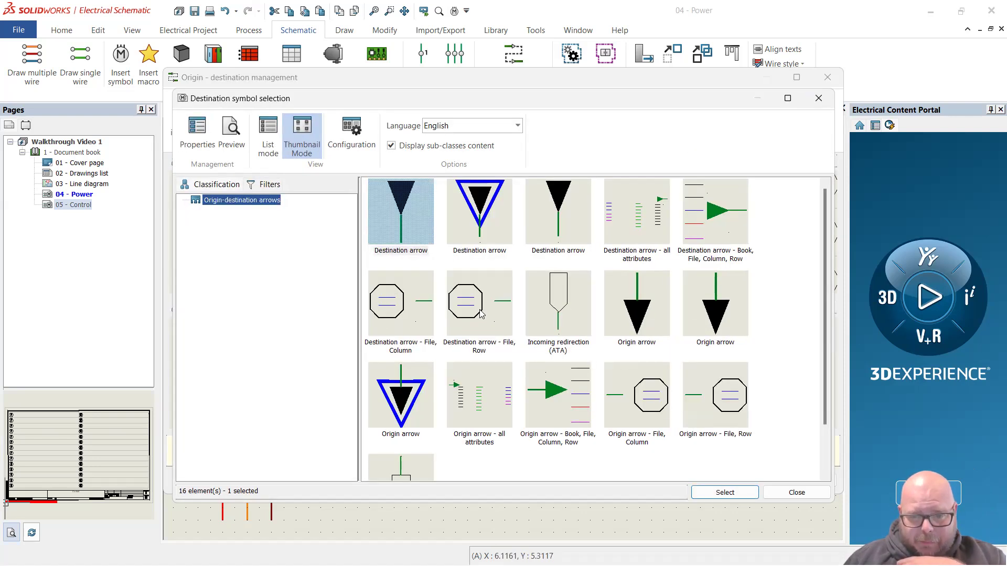
left_click(726, 491)
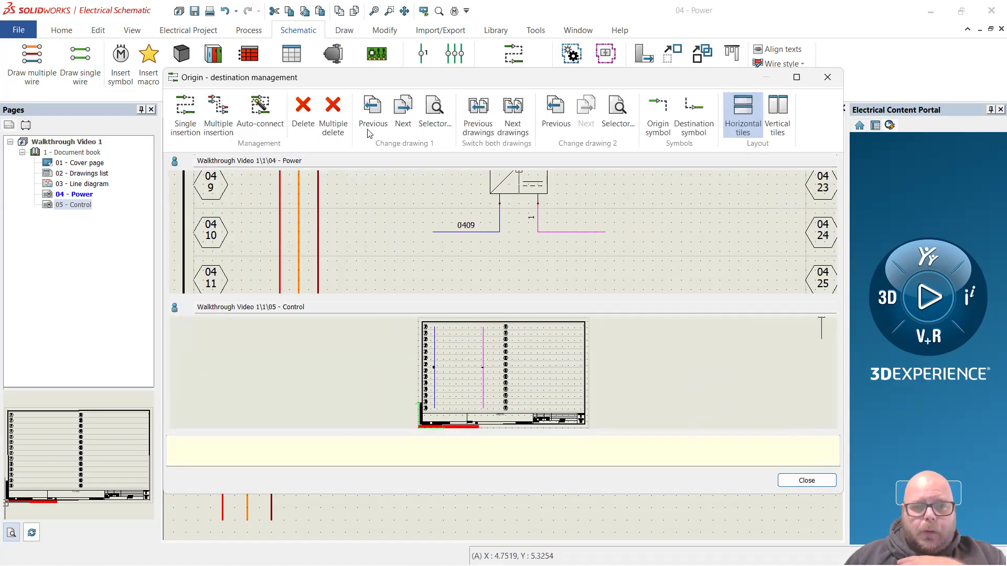
Link the free end of the blue 0409 wire on Power to the upper end of the blue vertical wire on Control with a single insertion.
left_click(181, 116)
left_click(435, 232)
scroll(438, 323, "up", 3)
scroll(437, 323, "up", 2)
left_click(440, 325)
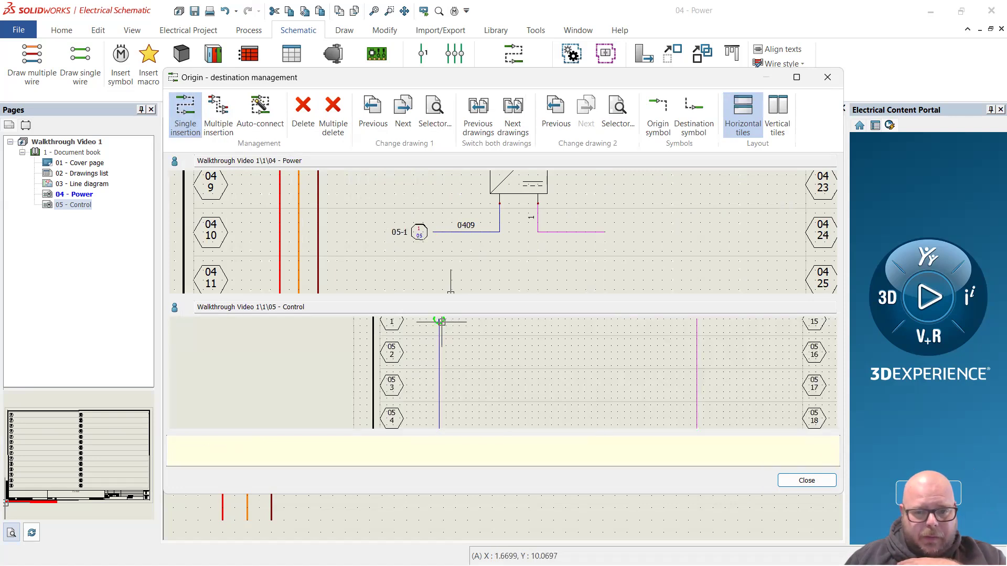
Link the power supply's magenta output wire on Power to the upper end of Control's magenta vertical wire, and close origin-destination management.
left_click(611, 229)
scroll(709, 332, "up", 2)
left_click(708, 333)
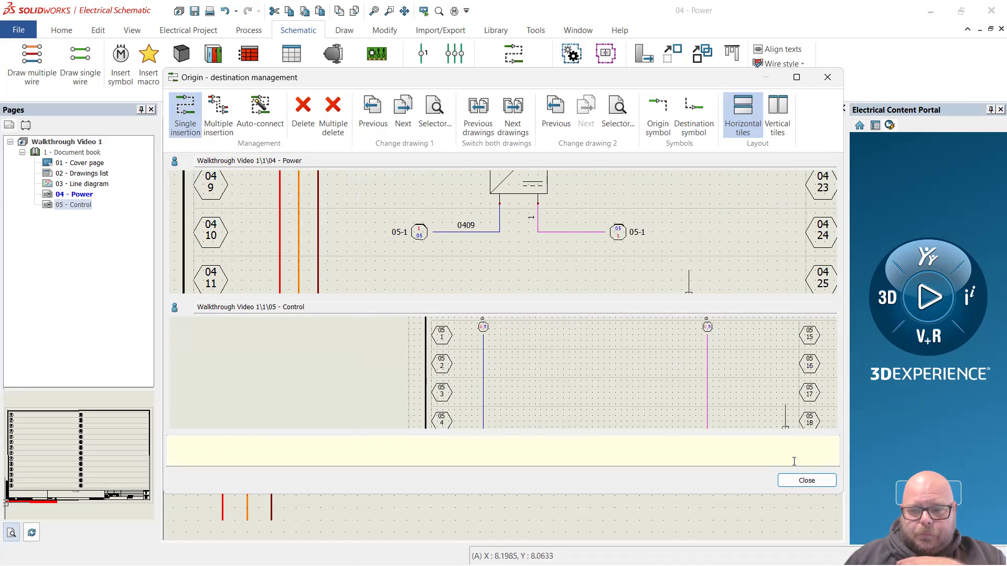
left_click(799, 482)
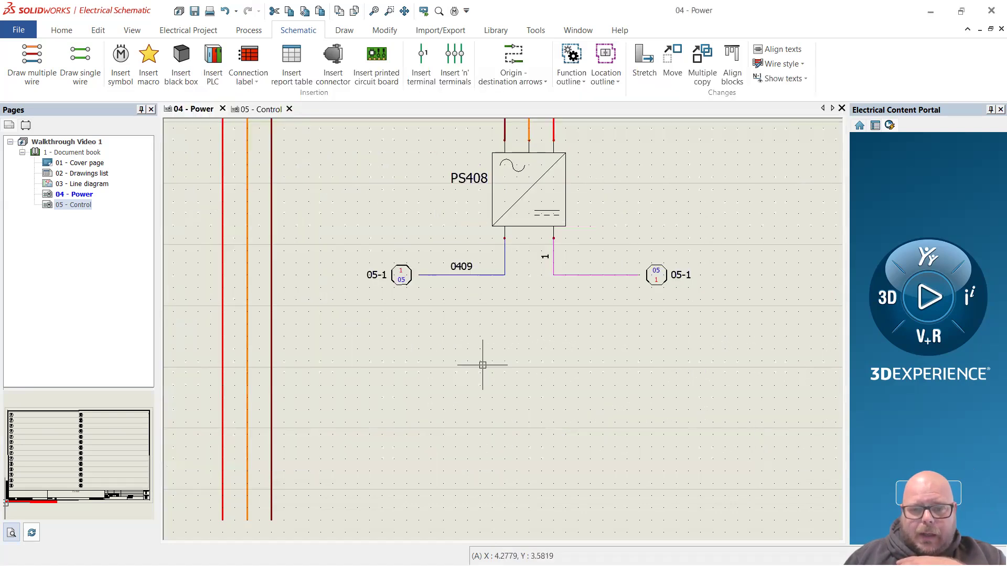
Examine the cross-reference text and the file and row tags of the origin arrow on the blue 0409 wire.
scroll(395, 251, "up", 3)
scroll(456, 316, "up", 2)
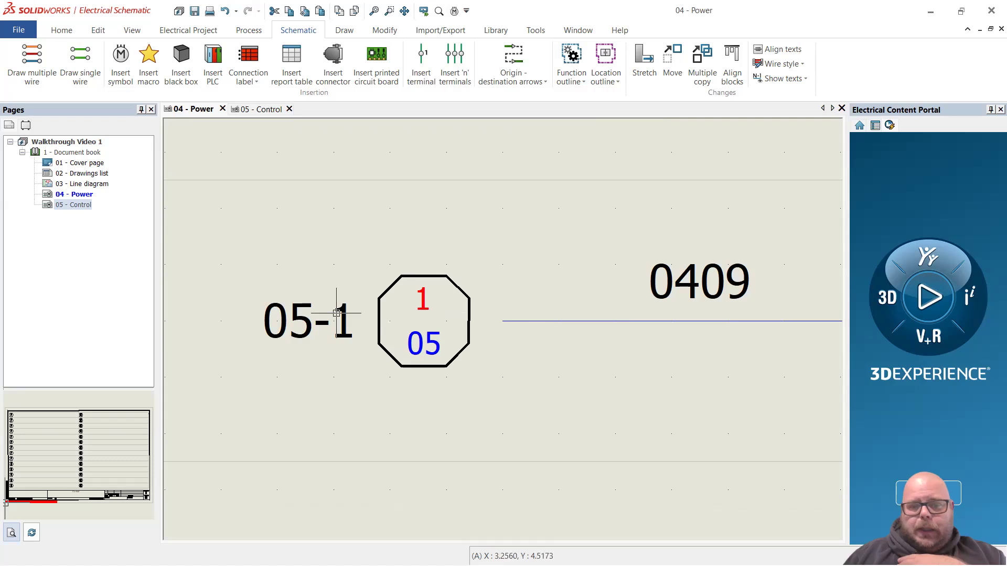
left_click(284, 322)
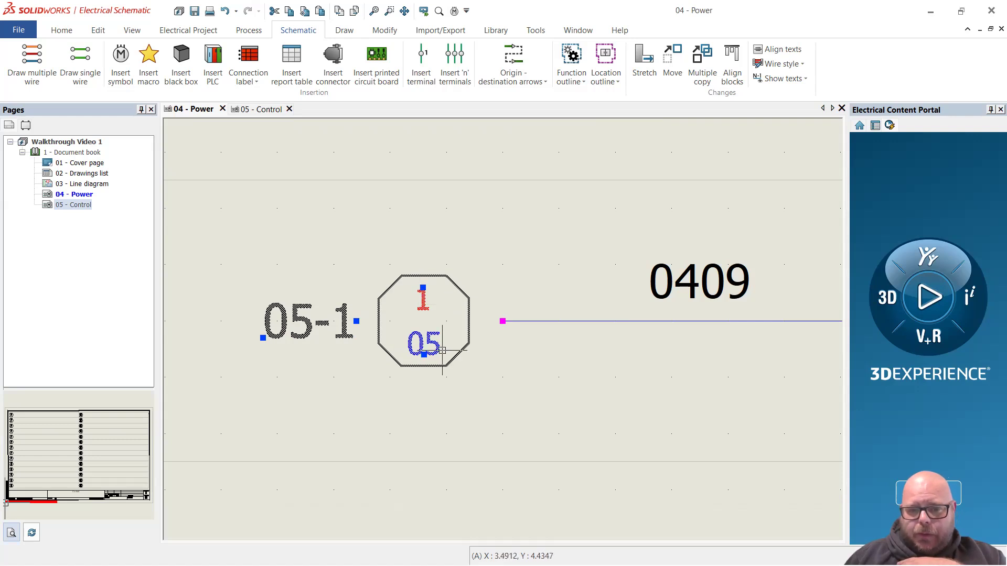
key("Escape")
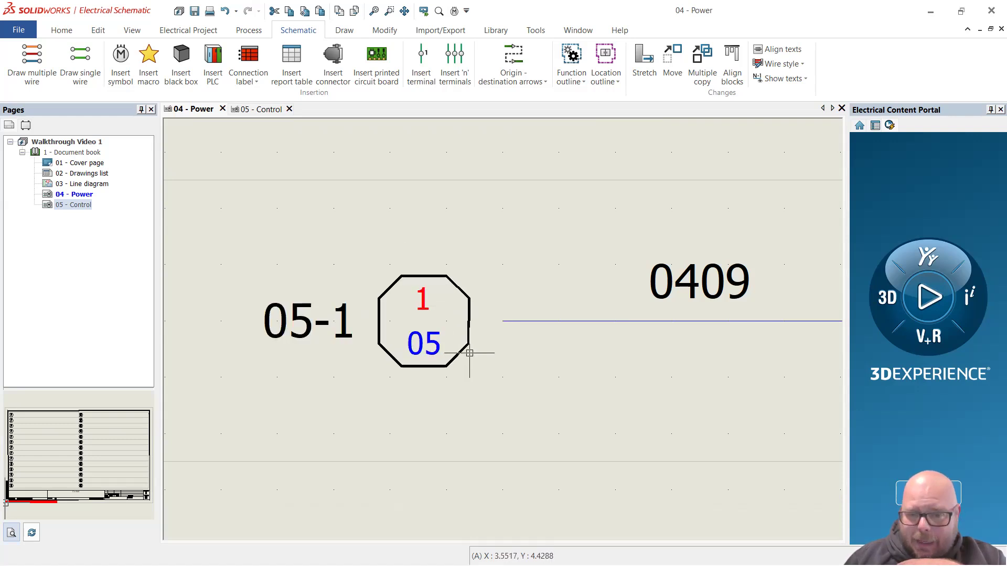
scroll(459, 347, "up", 2)
scroll(451, 343, "up", 2)
left_click(411, 255)
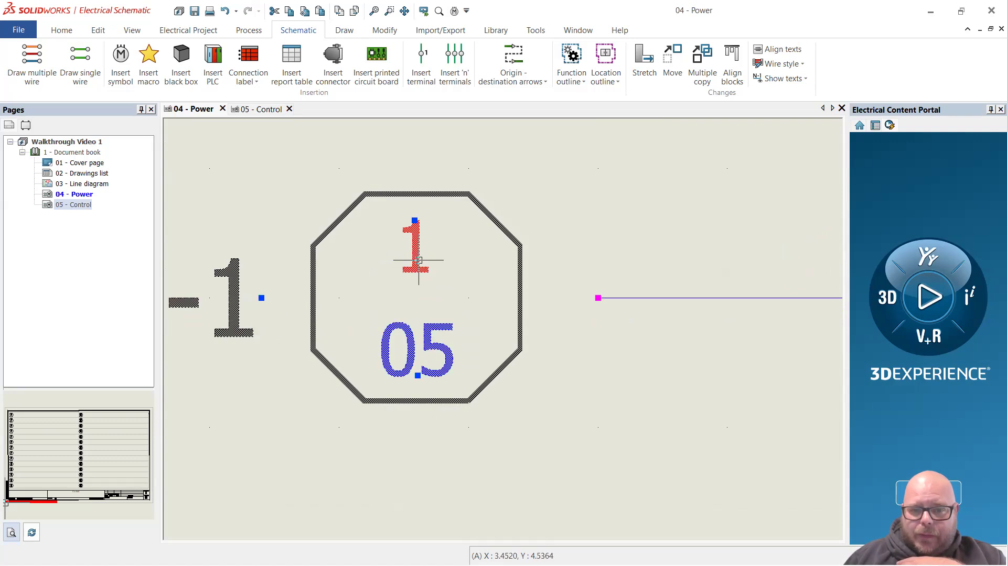
key("Escape")
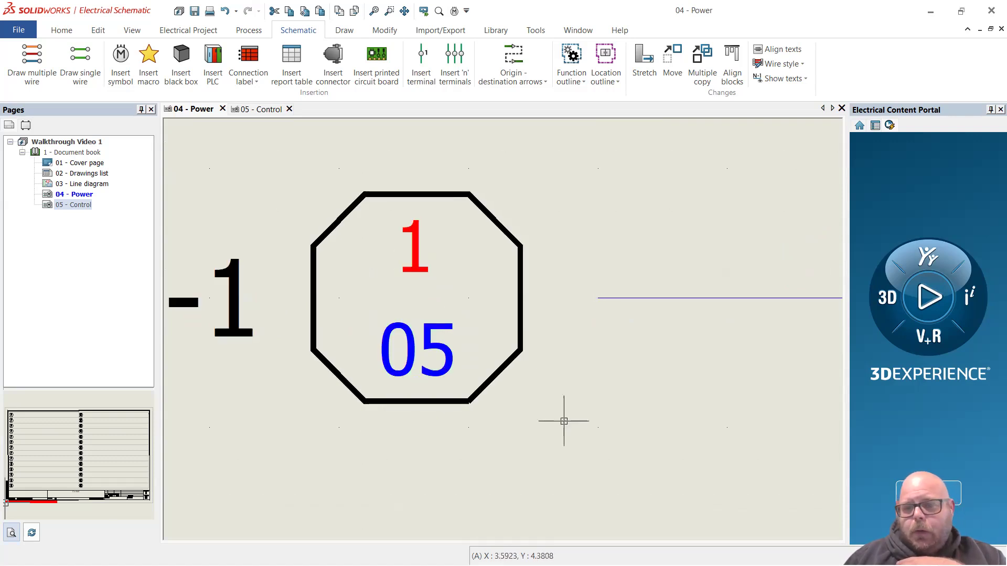
Open the symbol of the origin arrow on the blue 0409 wire for editing.
scroll(541, 419, "down", 3)
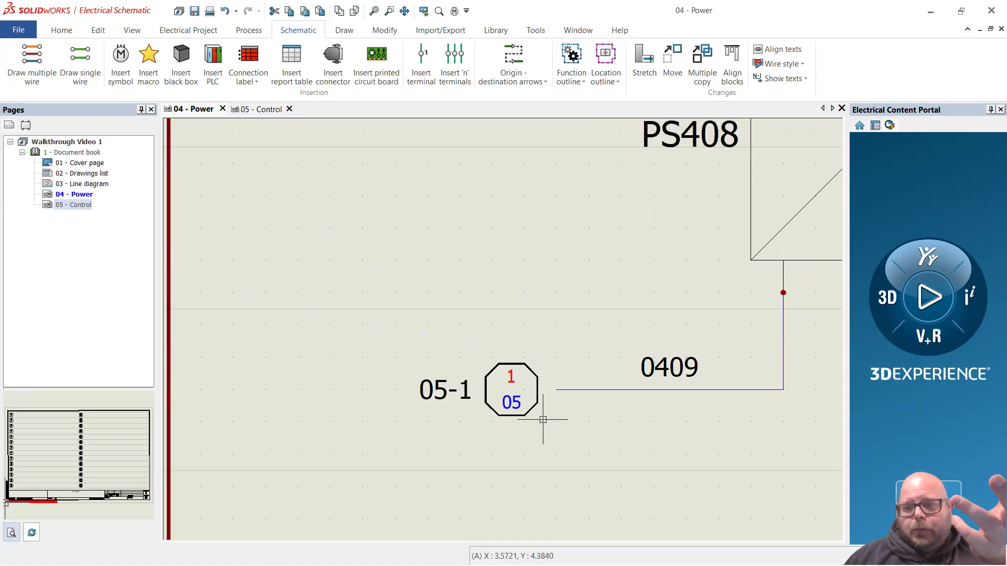
scroll(543, 420, "down", 3)
scroll(577, 430, "down", 3)
scroll(619, 442, "up", 2)
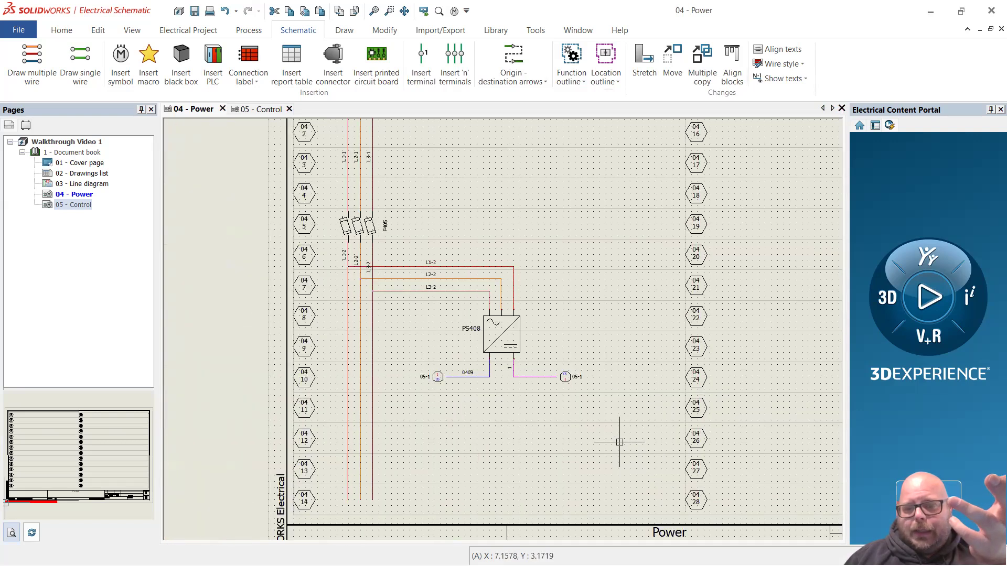
scroll(485, 380, "up", 2)
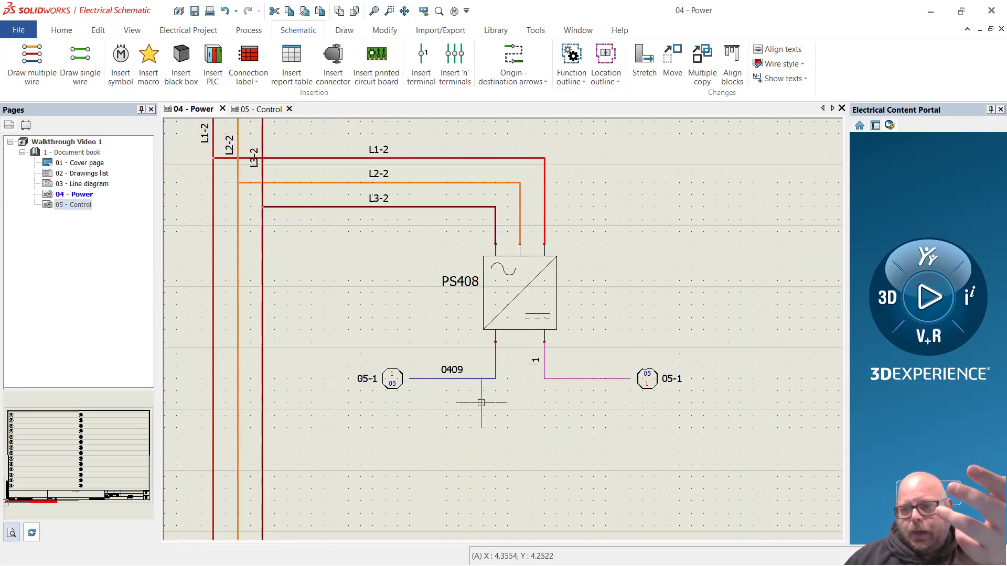
scroll(378, 415, "up", 3)
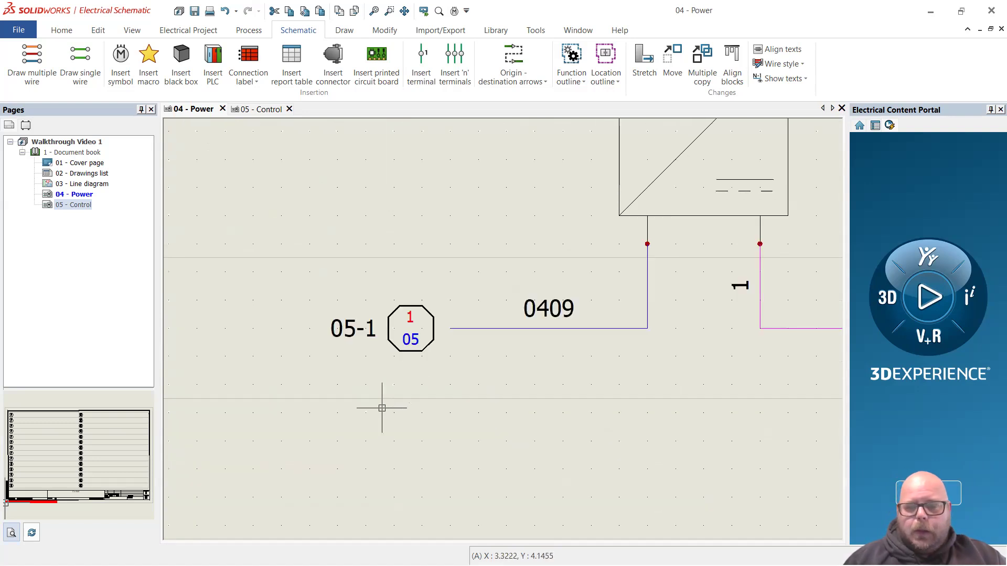
right_click(420, 351)
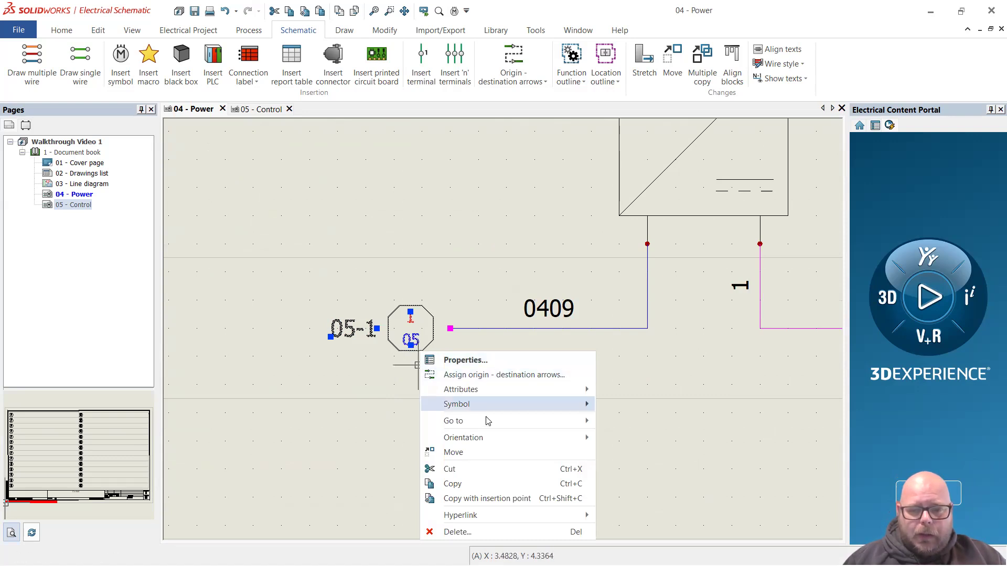
mouse_move(493, 417)
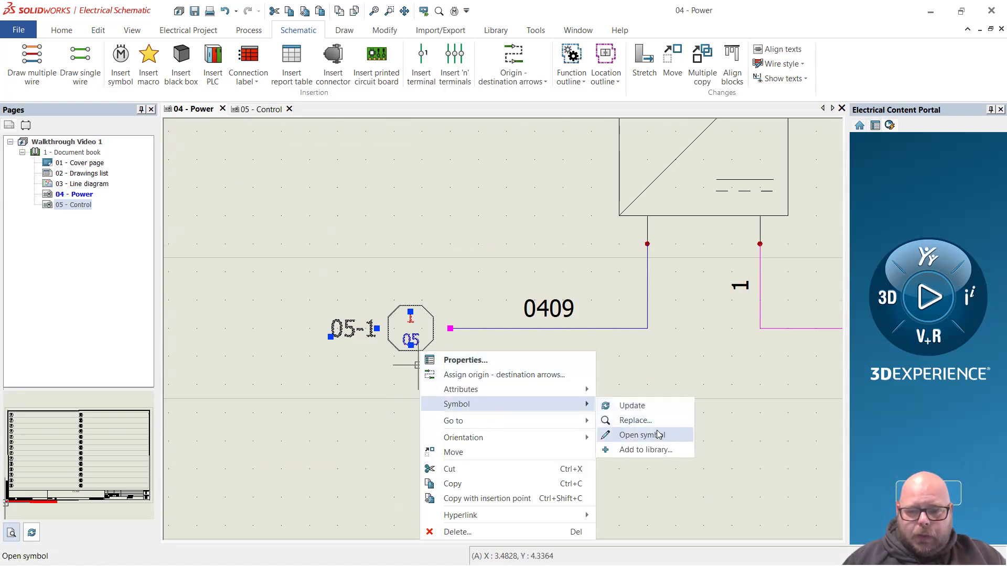
left_click(656, 420)
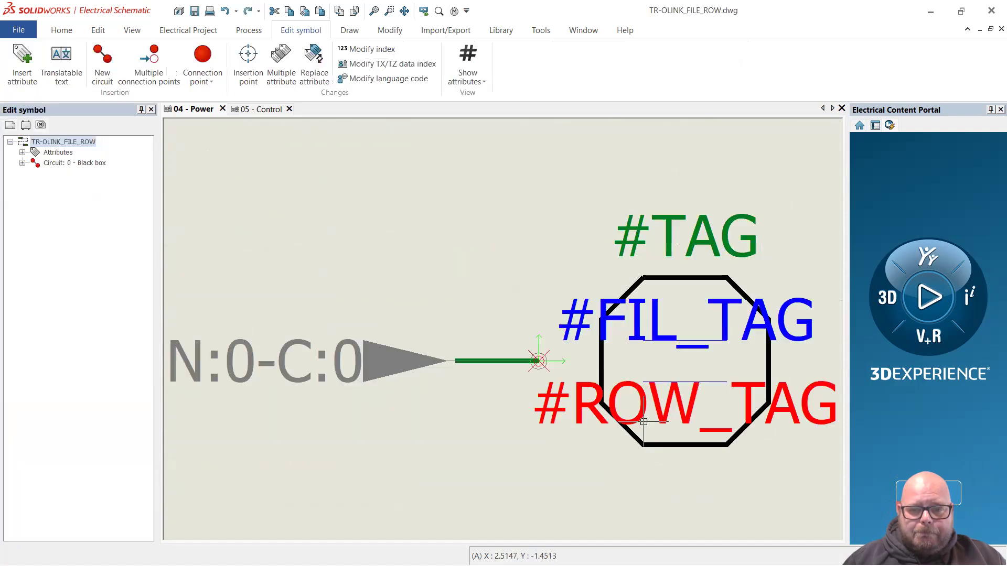
Compare the layout of the TR-OLINK_FILE_ROW symbol with the arrows placed on the Control and Power drawings.
scroll(429, 366, "down", 4)
scroll(450, 377, "up", 2)
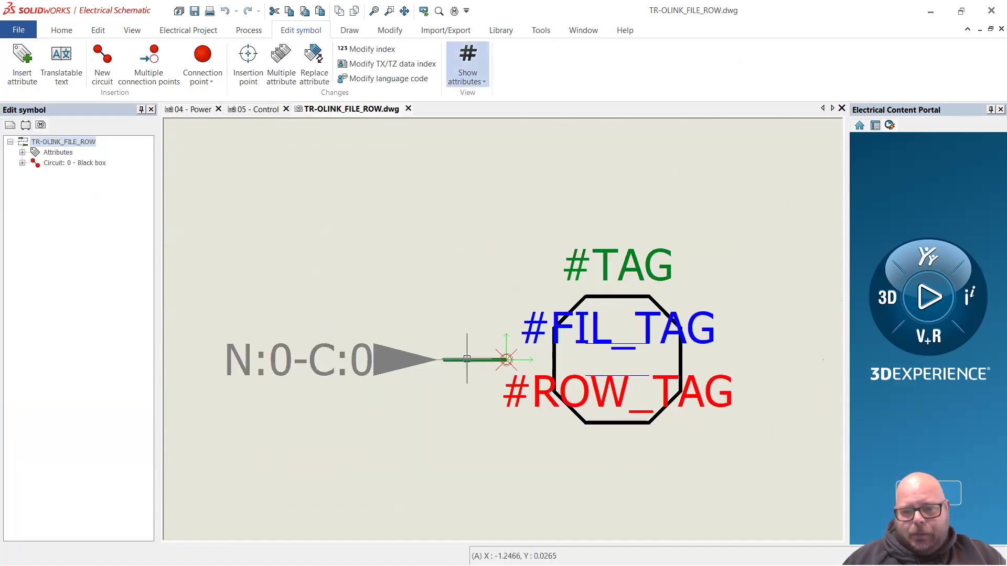
scroll(419, 360, "up", 4)
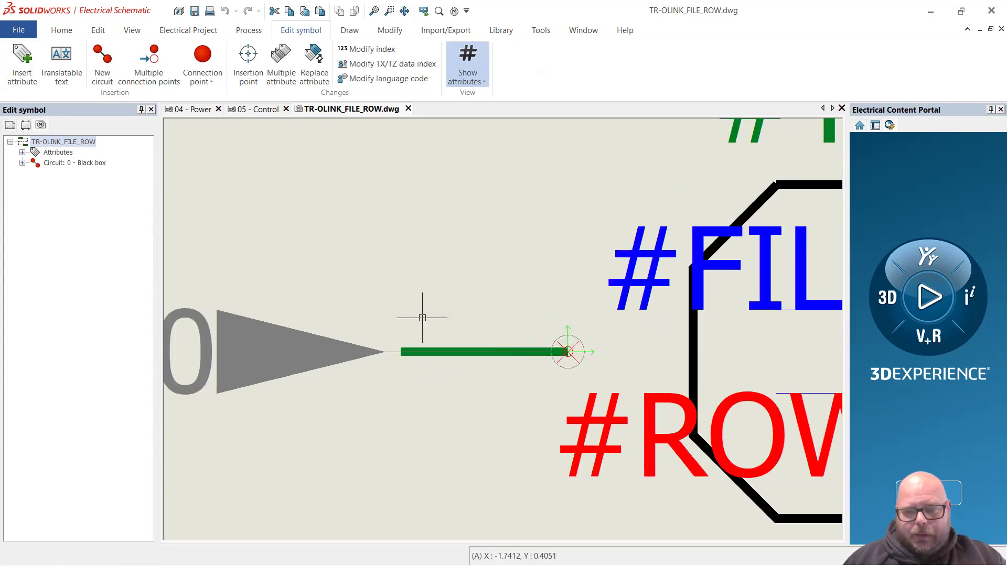
left_click(259, 109)
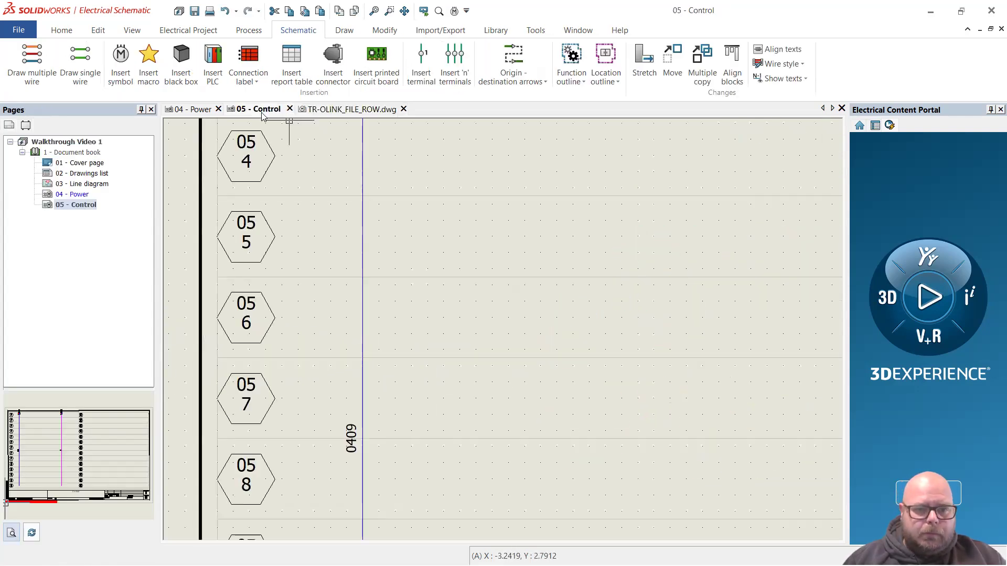
scroll(377, 281, "down", 6)
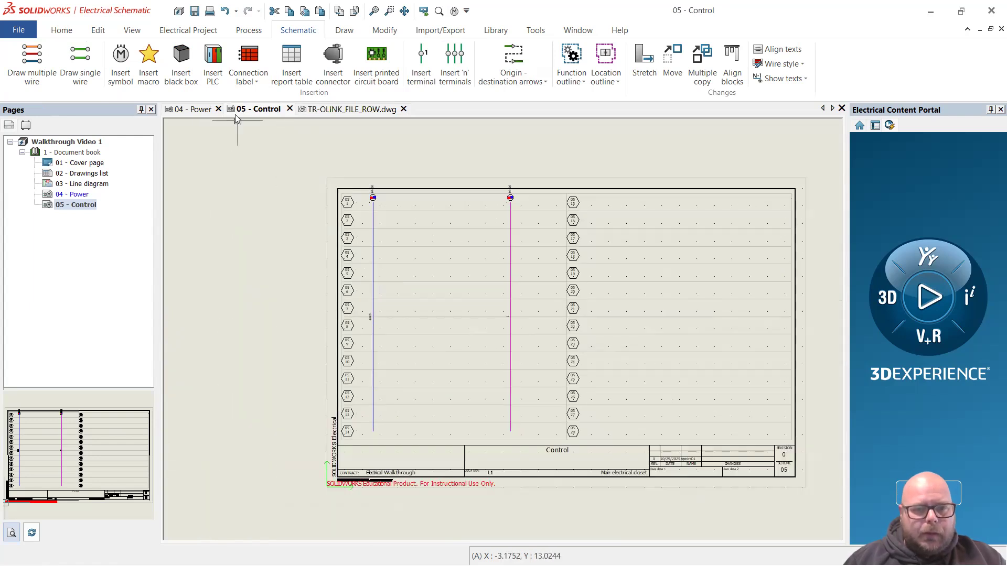
left_click(195, 114)
scroll(449, 355, "up", 3)
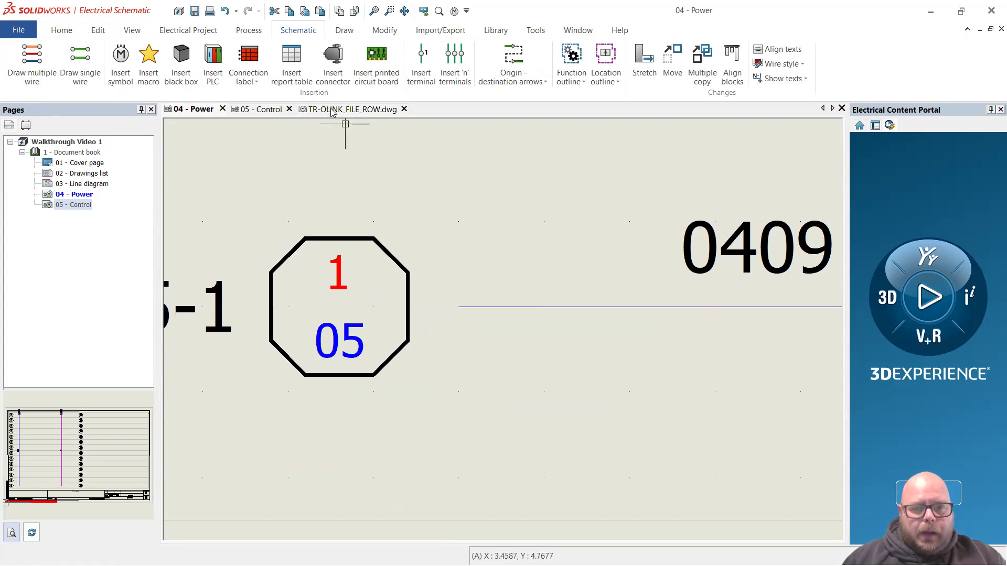
Inspect the #FIL_TAG attribute's geometry settings in the TR-OLINK_FILE_ROW symbol, and close the symbol without saving.
left_click(349, 110)
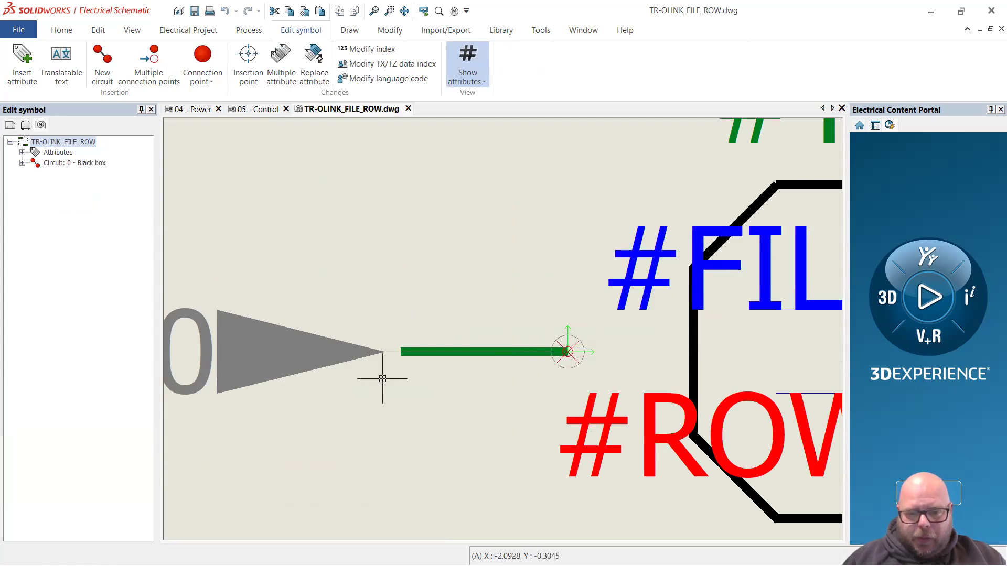
scroll(382, 378, "down", 2)
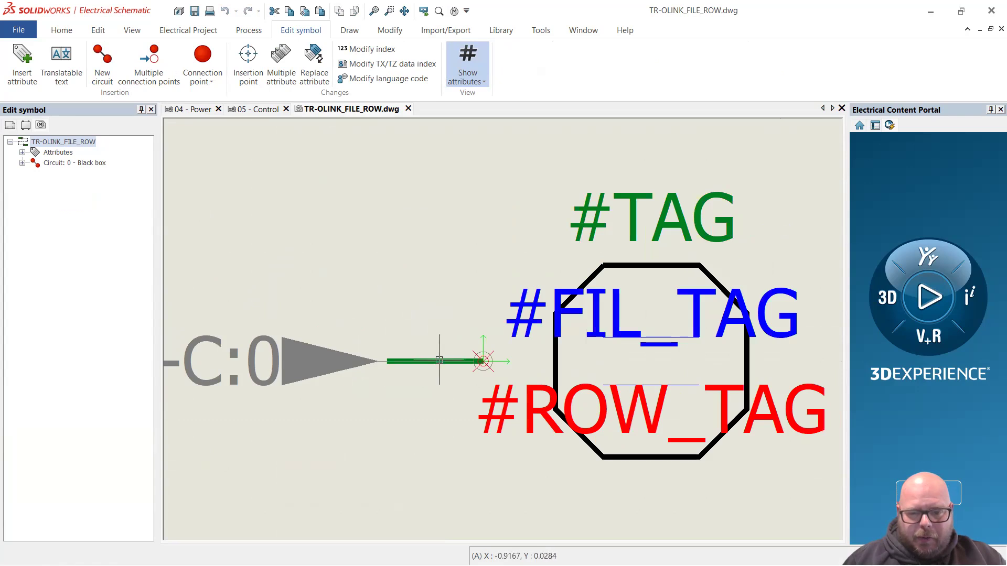
scroll(478, 357, "up", 2)
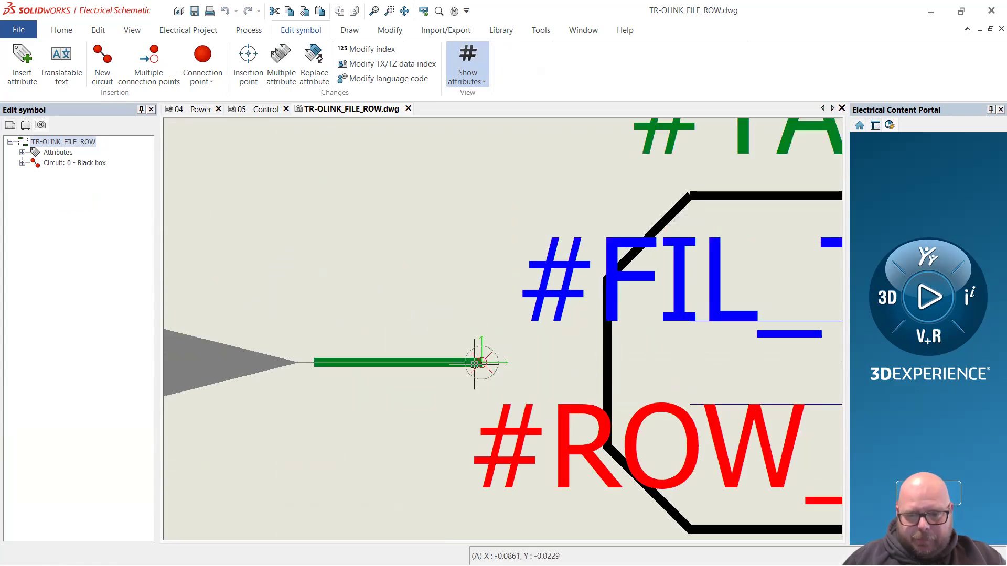
scroll(479, 344, "down", 2)
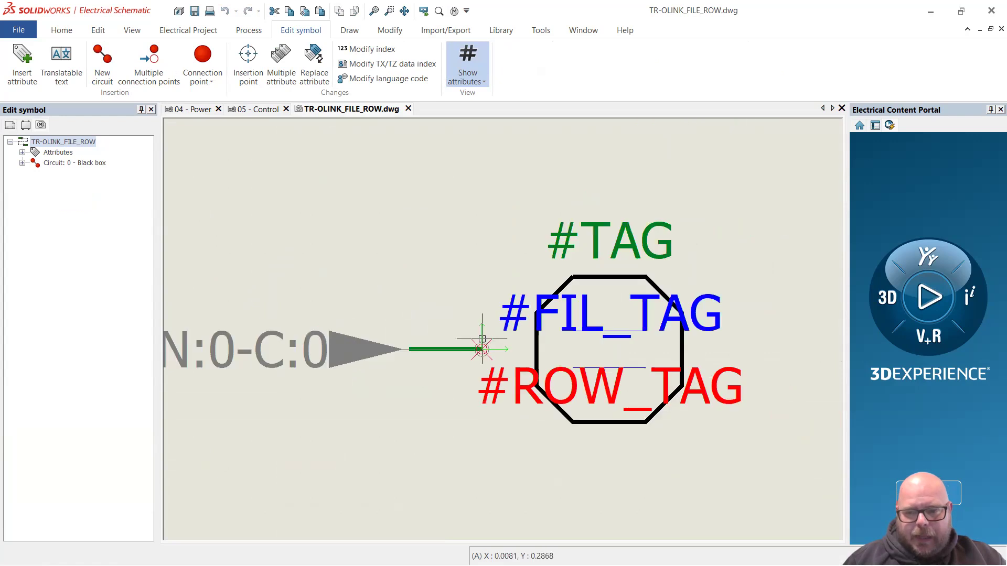
left_click(592, 329)
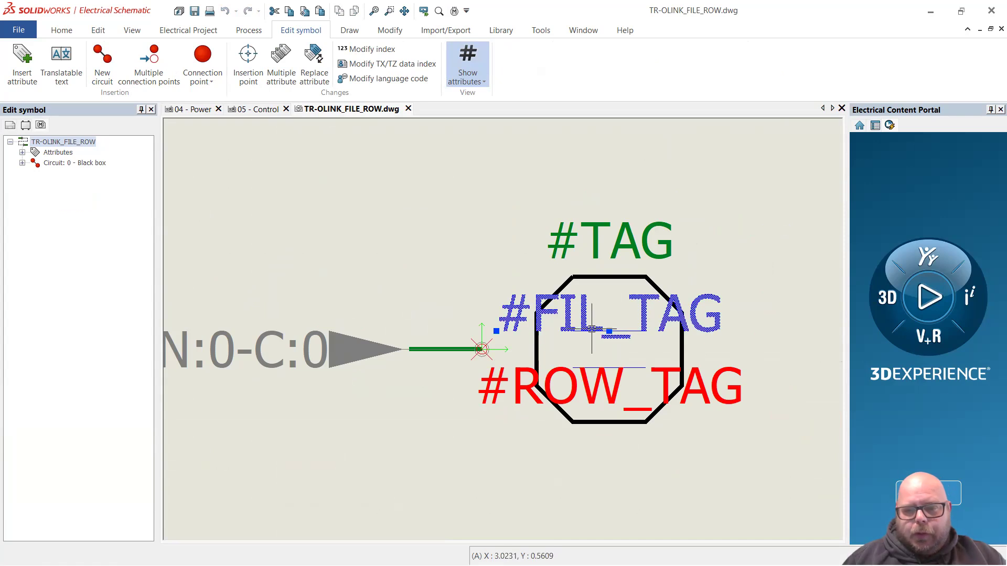
double_click(593, 331)
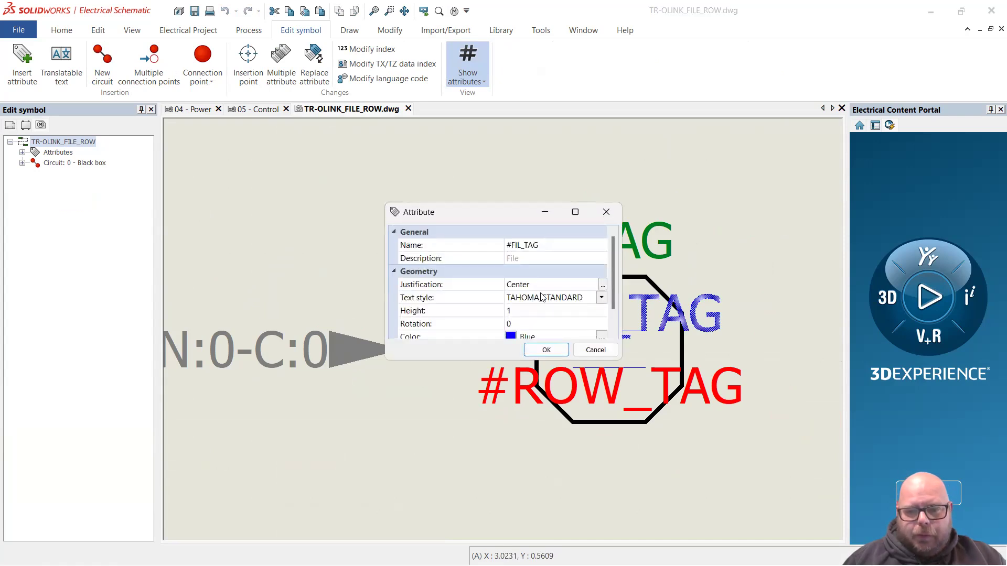
scroll(471, 302, "down", 1)
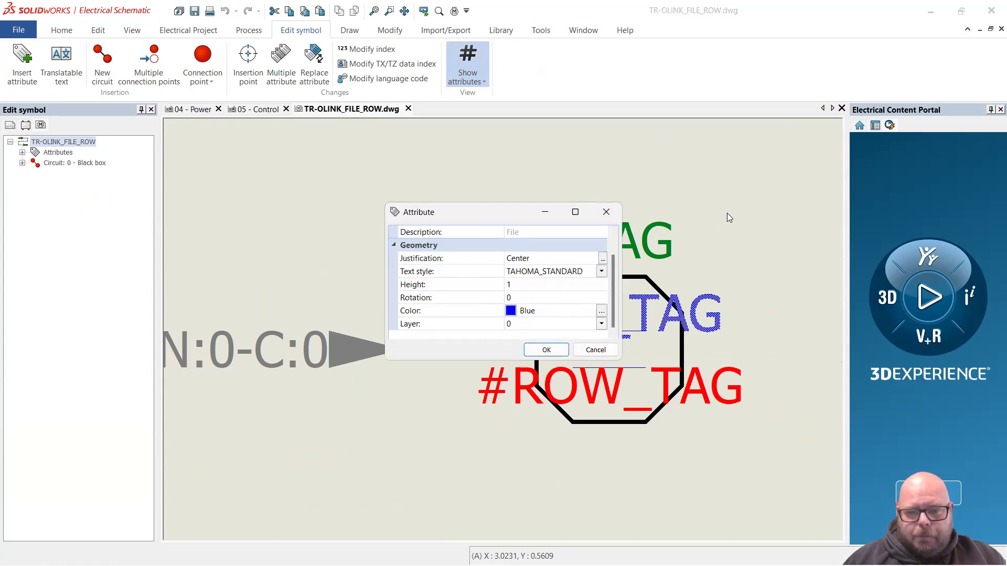
left_click(606, 212)
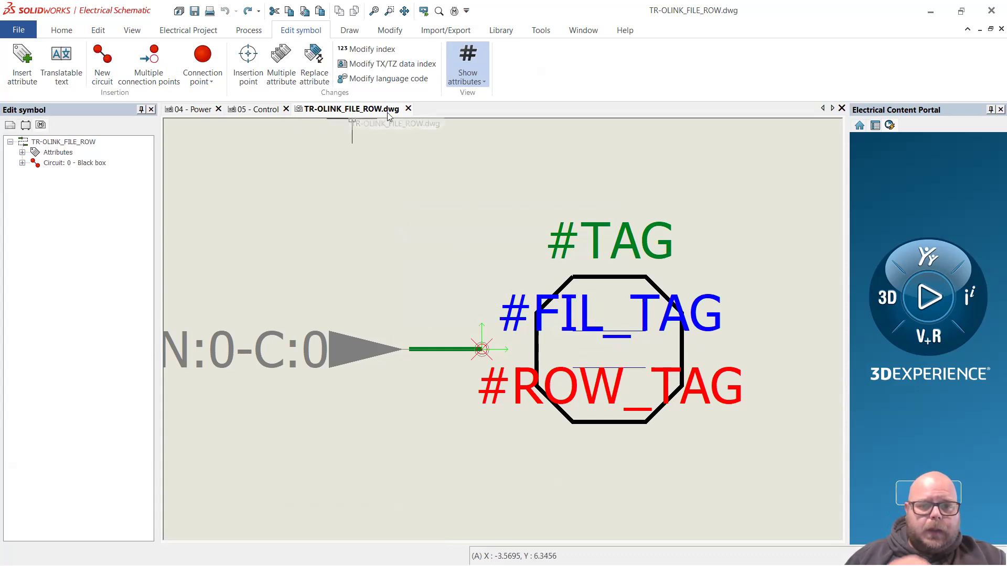
left_click(408, 108)
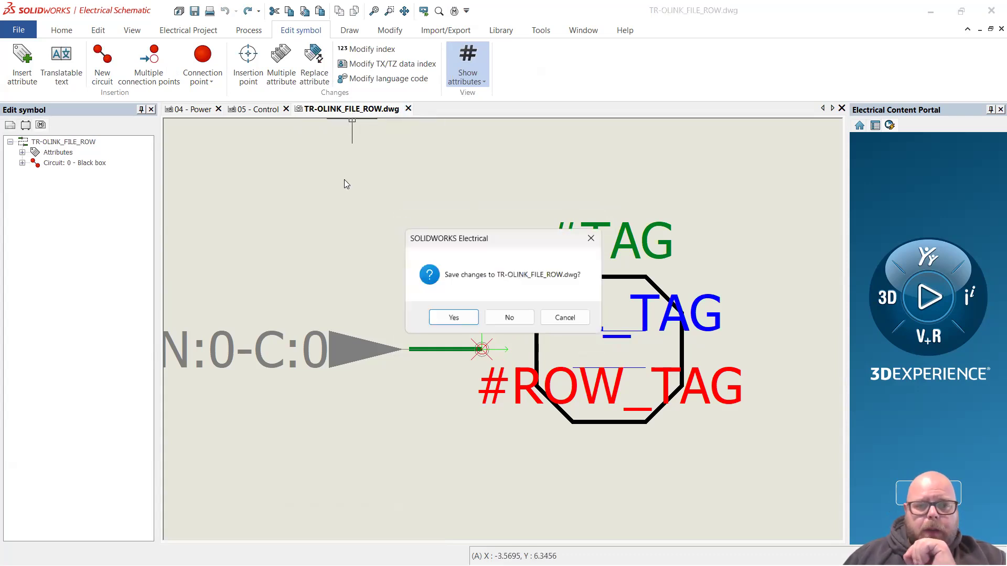
left_click(522, 321)
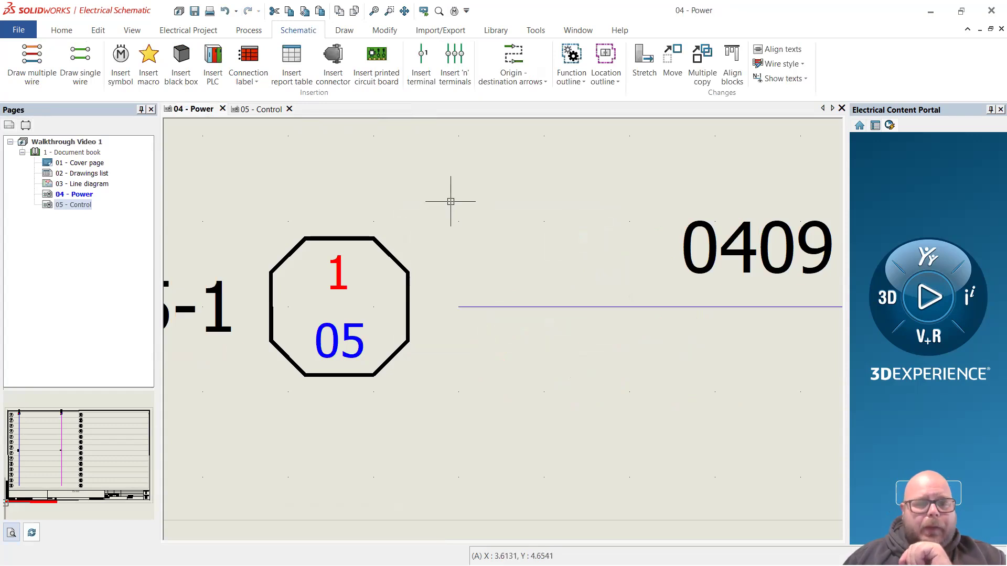
Reopen the symbol of the origin arrow on the blue 0409 wire, check its #FIL_TAG attribute, and close it without saving.
right_click(388, 255)
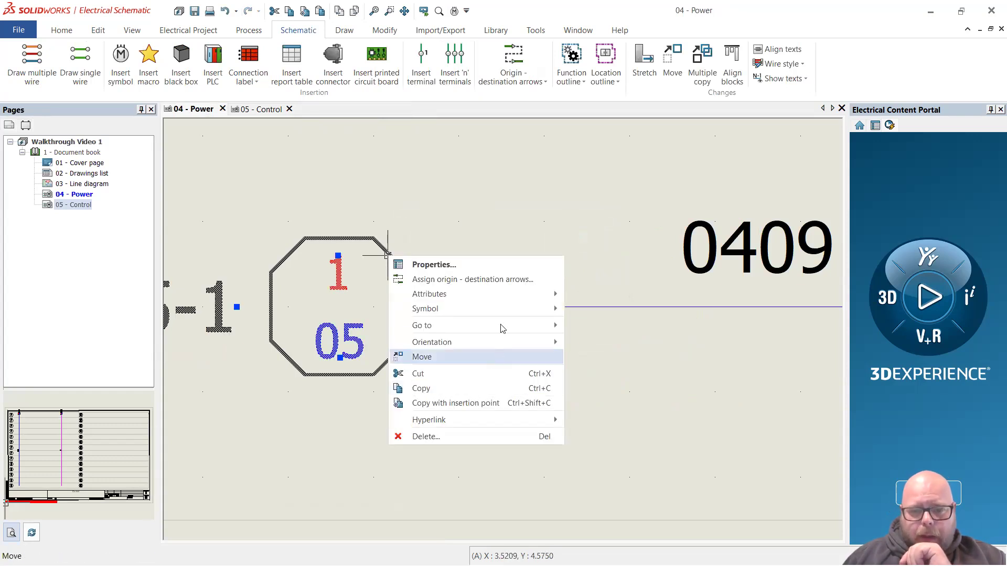
mouse_move(430, 309)
left_click(603, 339)
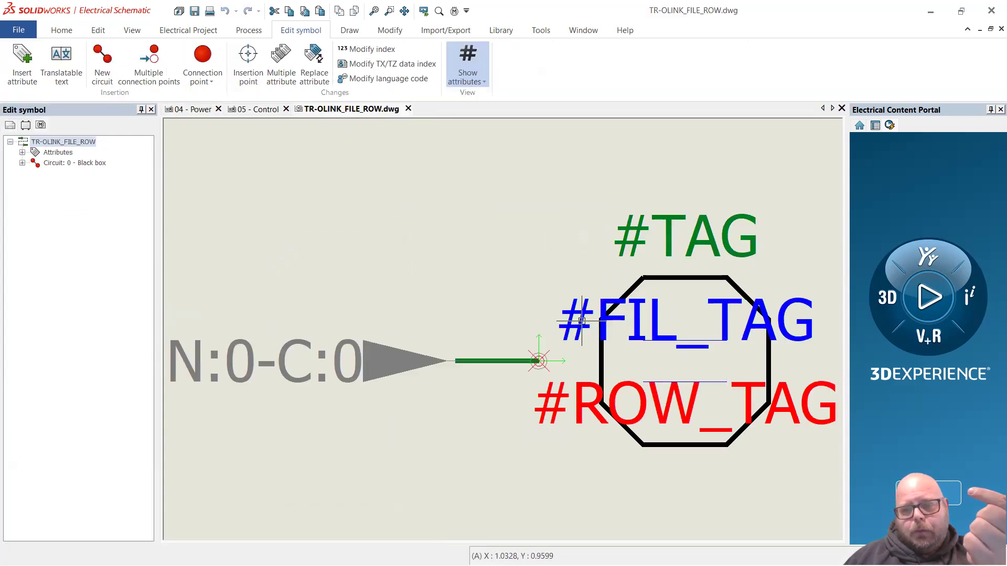
left_click(581, 321)
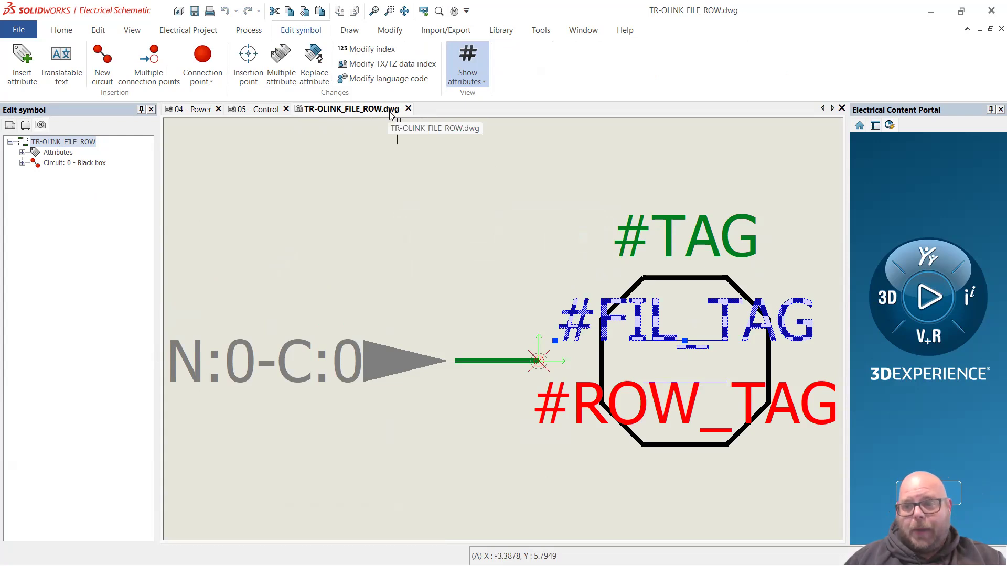
left_click(408, 109)
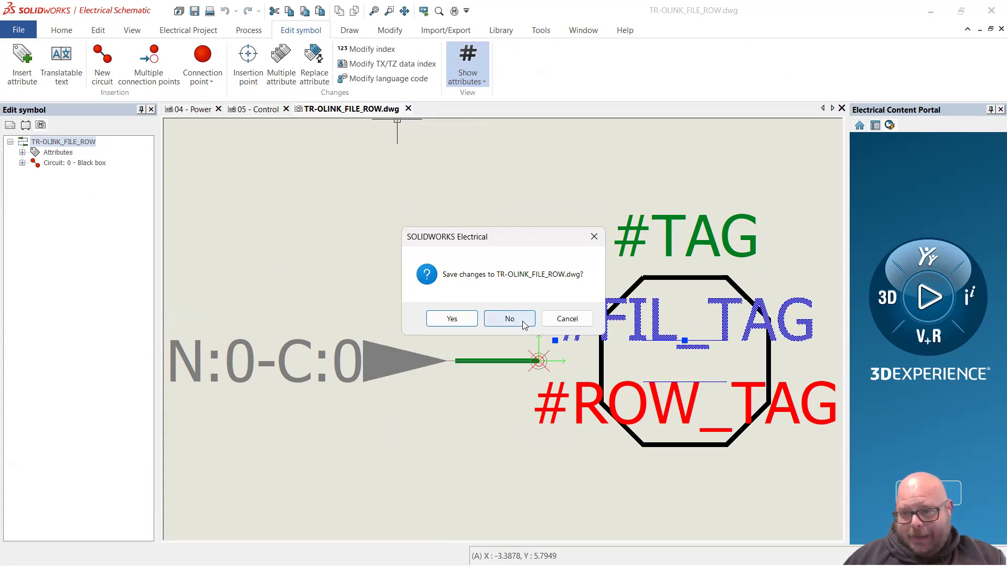
left_click(509, 319)
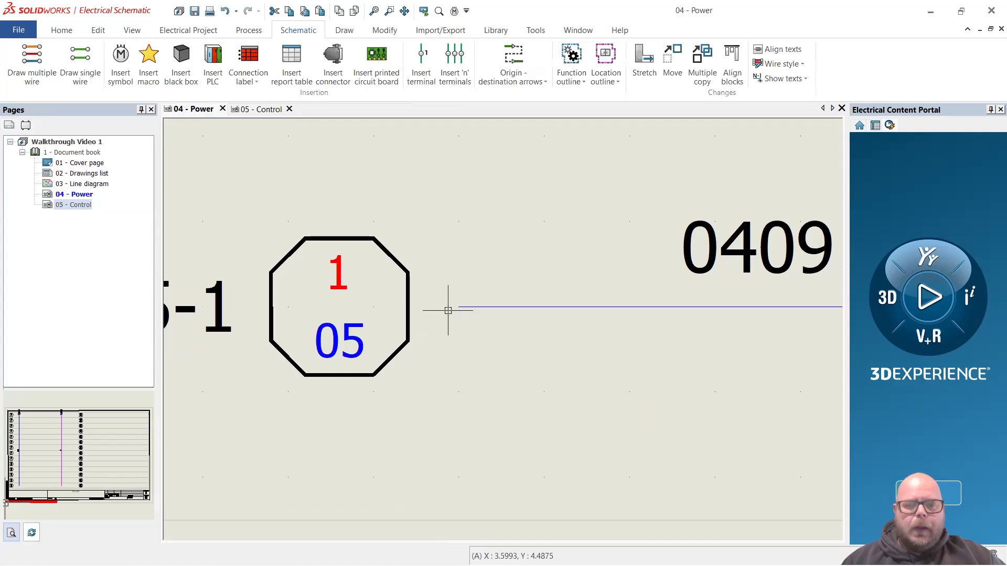
Examine the file and row tags of the origin arrow on the power supply's magenta output wire.
scroll(448, 311, "down", 5)
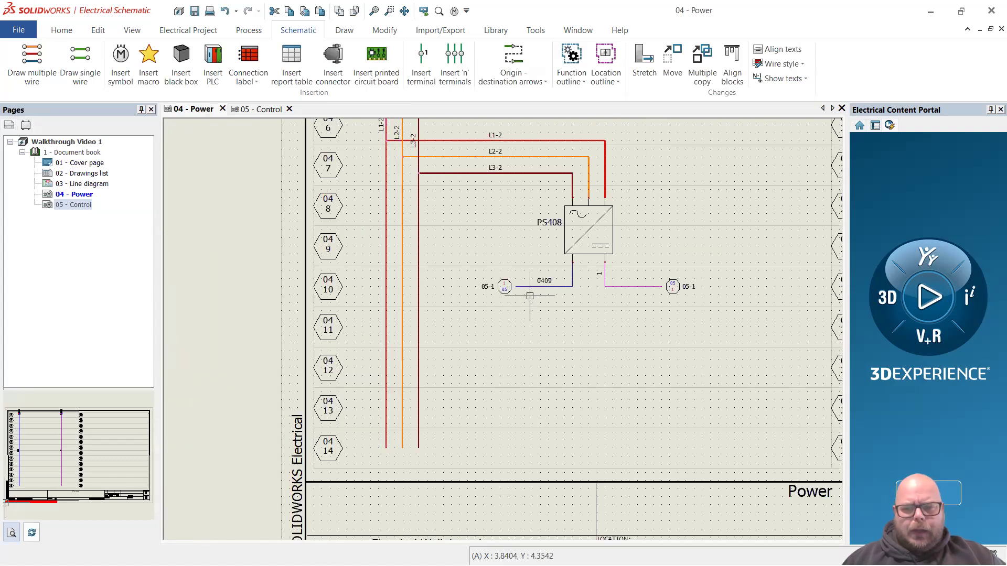
scroll(673, 294, "up", 4)
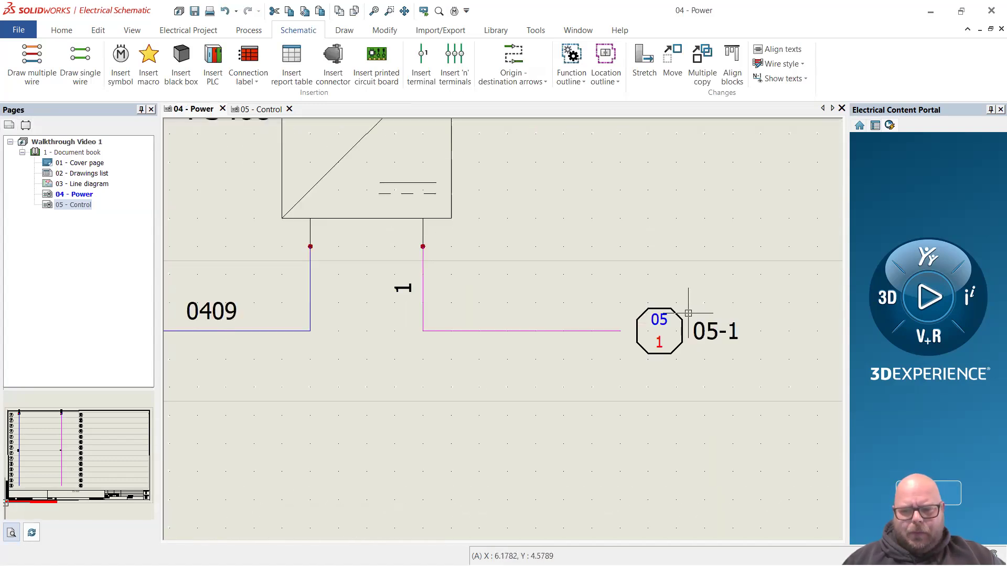
scroll(688, 315, "up", 1)
scroll(697, 328, "up", 2)
scroll(697, 335, "down", 4)
scroll(681, 346, "up", 2)
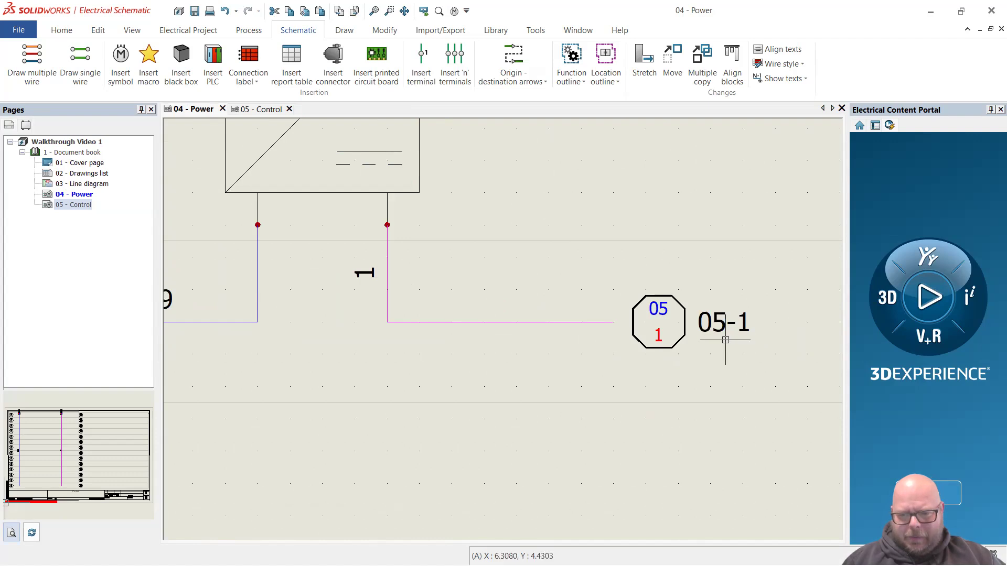
scroll(710, 342, "down", 2)
scroll(713, 326, "up", 1)
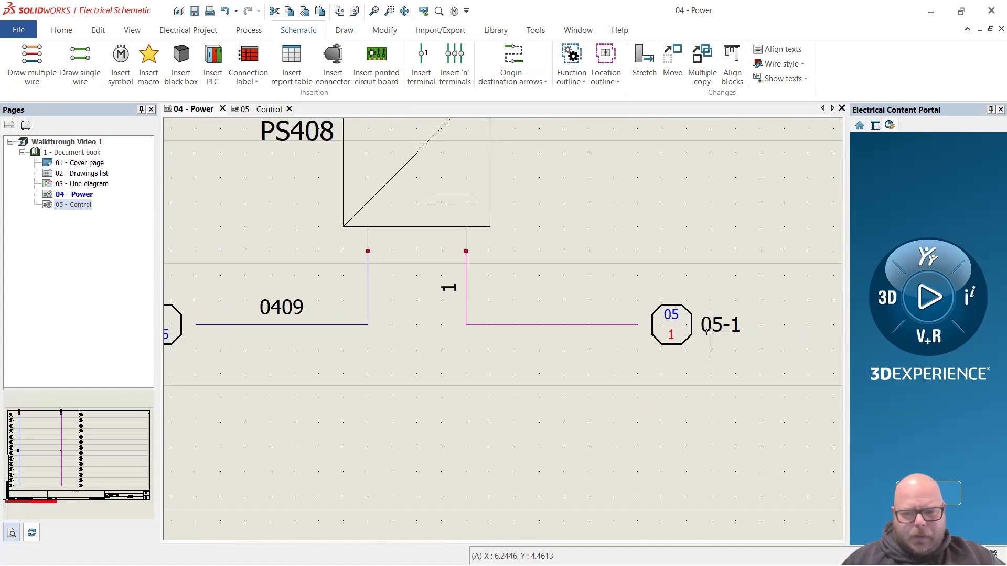
scroll(691, 322, "up", 1)
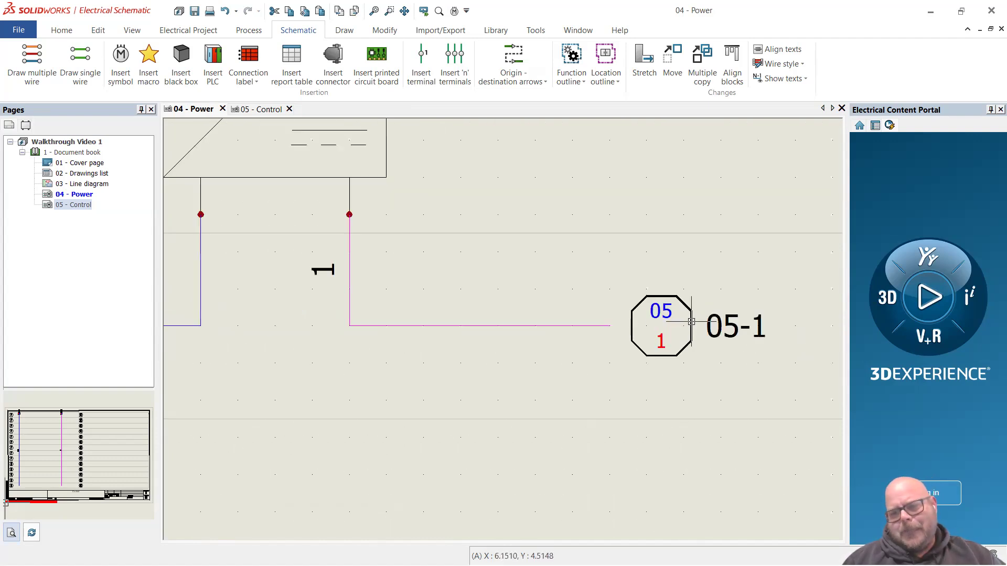
scroll(691, 322, "up", 2)
right_click(700, 330)
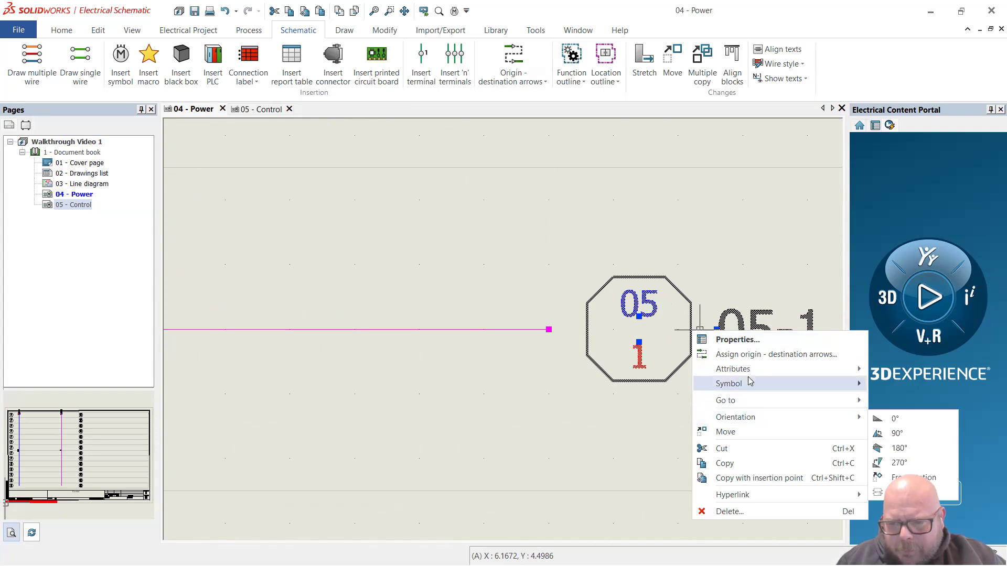
mouse_move(752, 373)
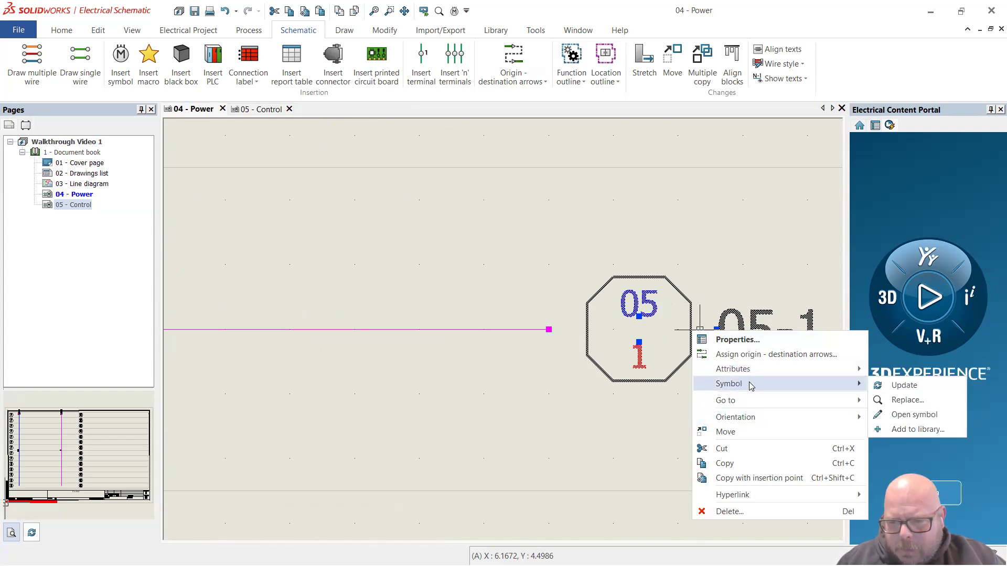
mouse_move(767, 372)
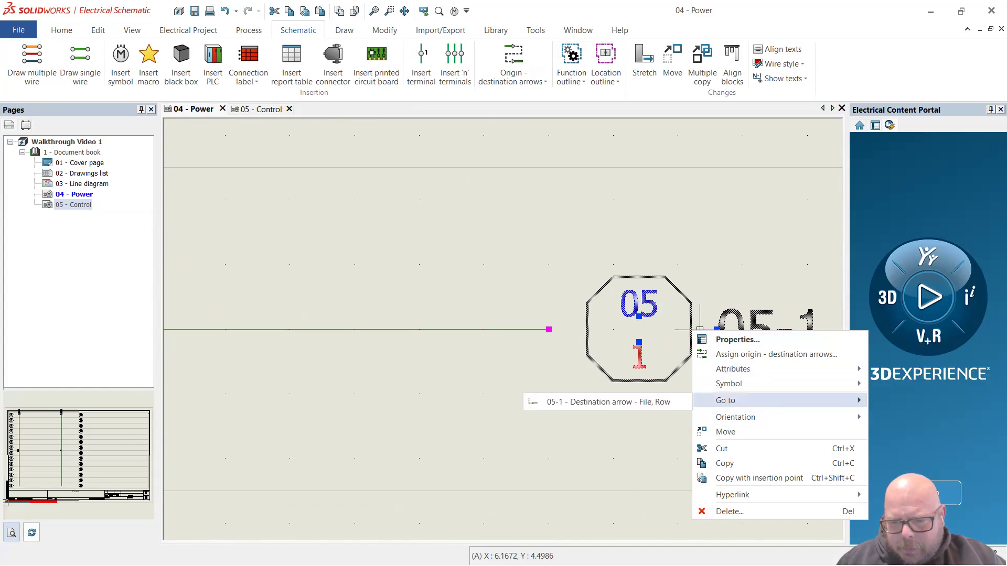
mouse_move(766, 417)
left_click(495, 417)
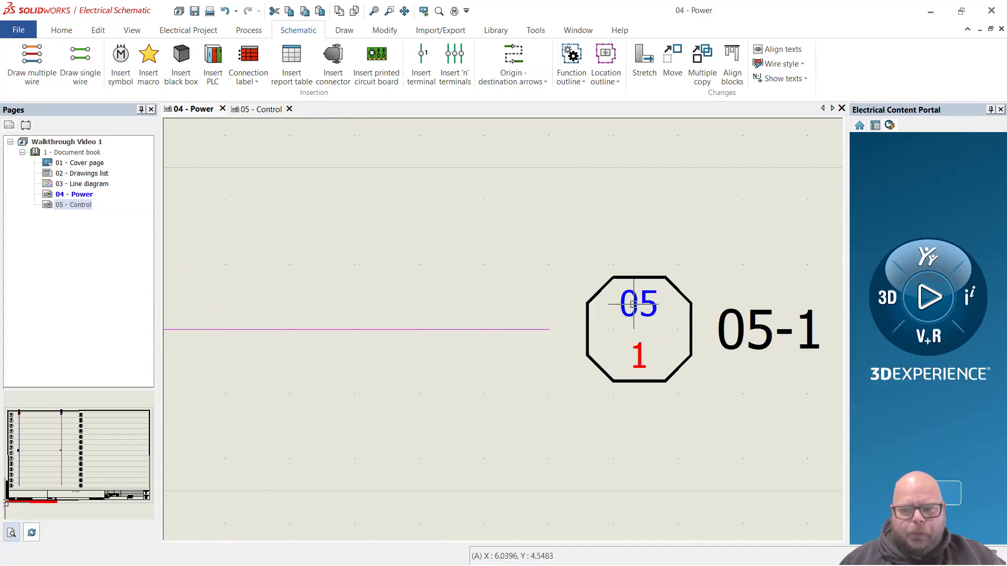
Review the PS408 power supply's wiring and both origin arrows within the full layout of the Power drawing.
scroll(608, 304, "down", 5)
scroll(581, 305, "up", 4)
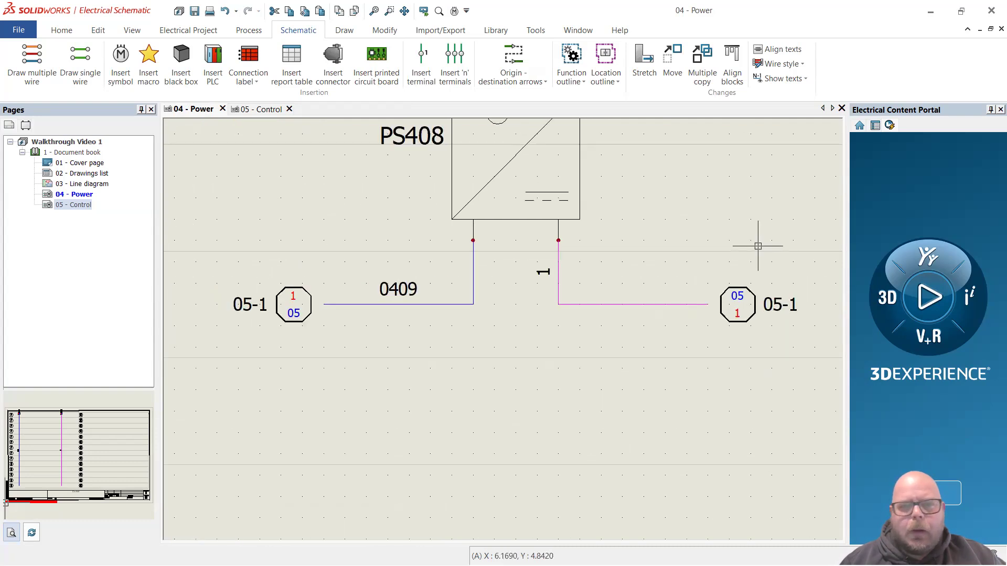
left_click(247, 31)
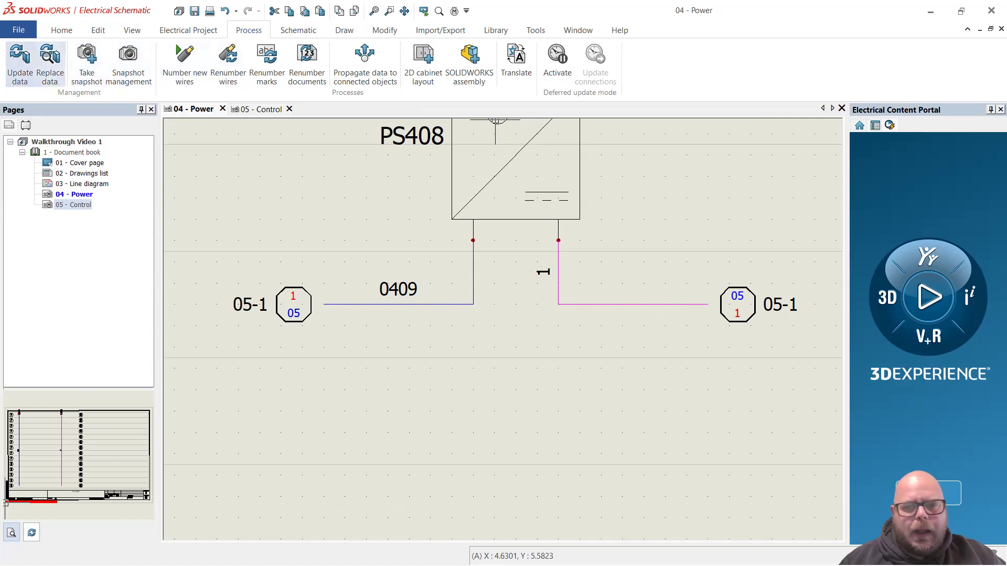
scroll(728, 255, "down", 5)
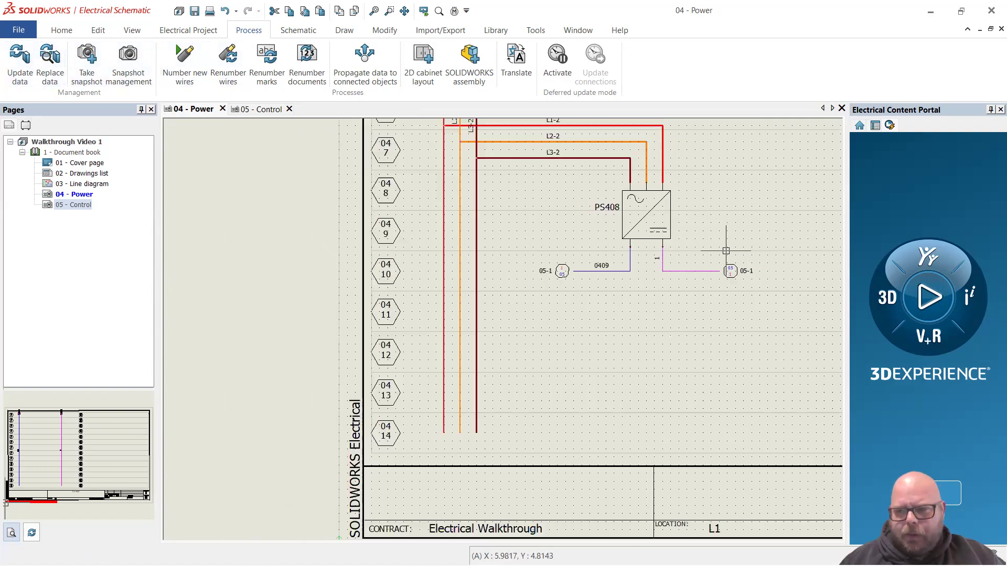
scroll(742, 210, "up", 2)
scroll(743, 210, "up", 3)
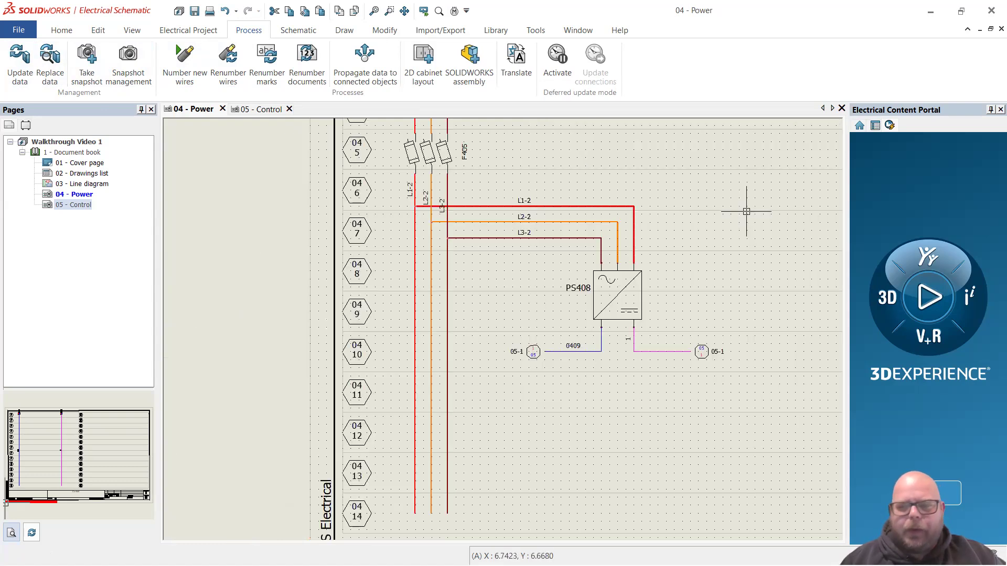
scroll(744, 257, "down", 4)
scroll(744, 261, "up", 1)
scroll(744, 260, "down", 3)
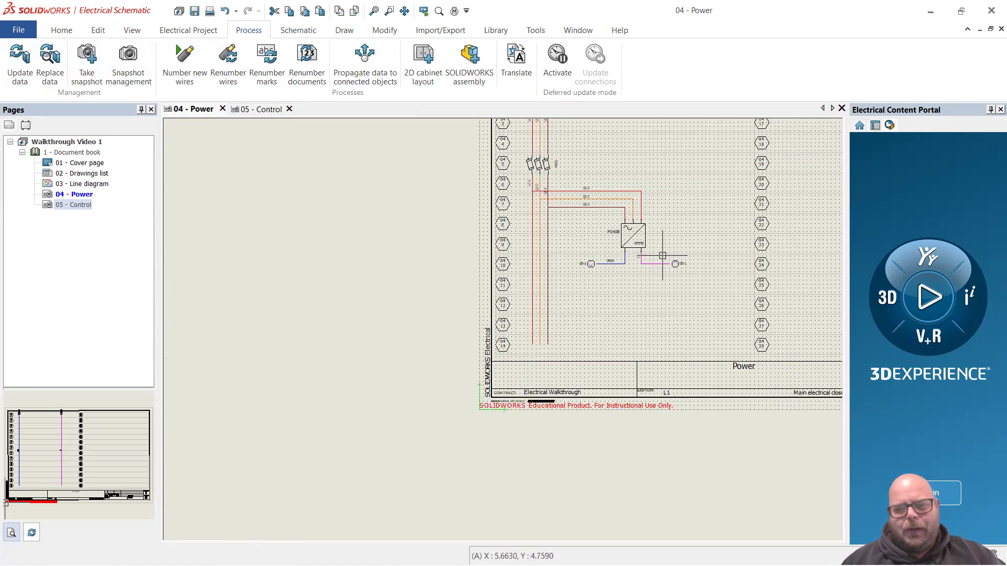
scroll(726, 184, "up", 2)
scroll(697, 187, "down", 2)
scroll(696, 187, "up", 3)
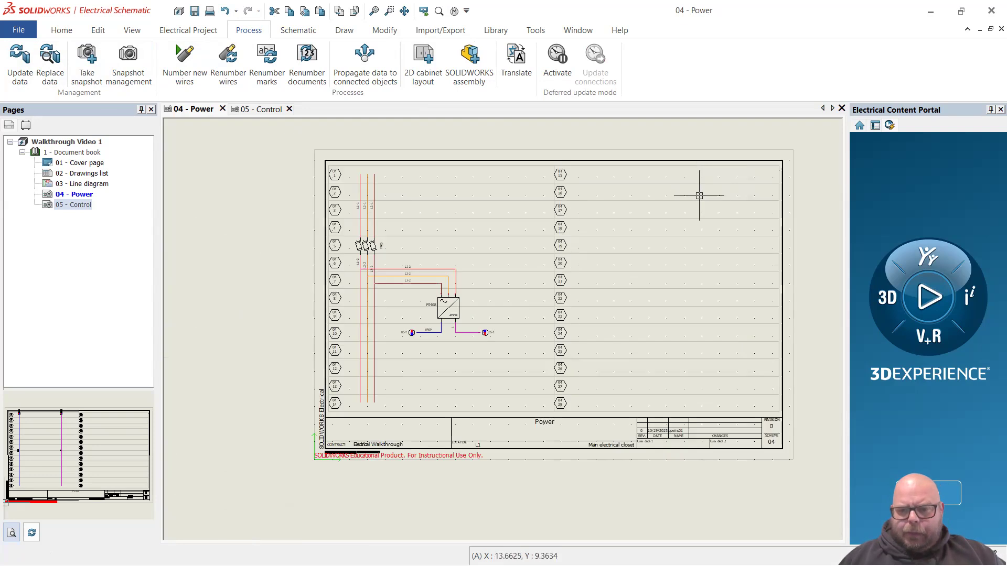
scroll(595, 306, "down", 1)
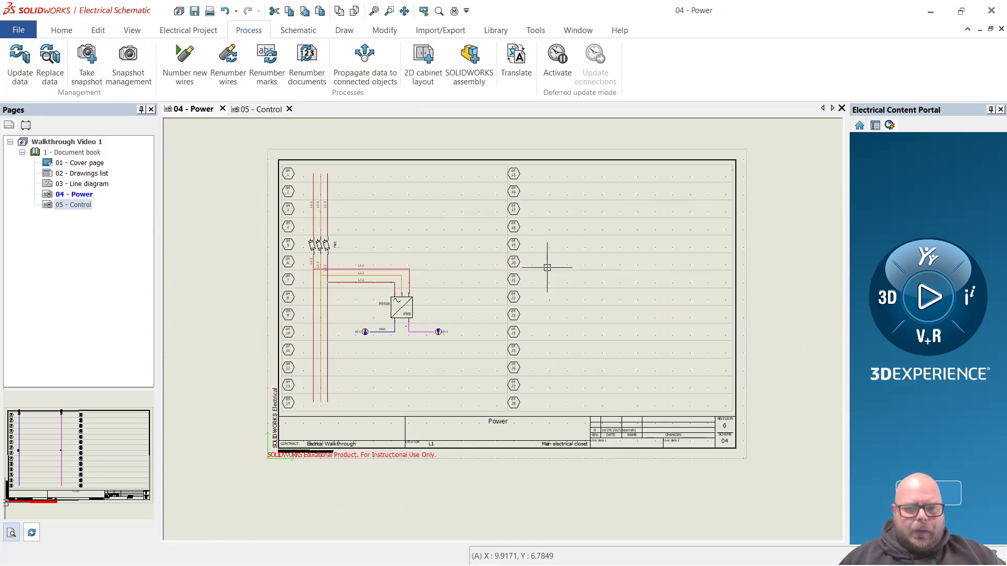
scroll(481, 222, "up", 1)
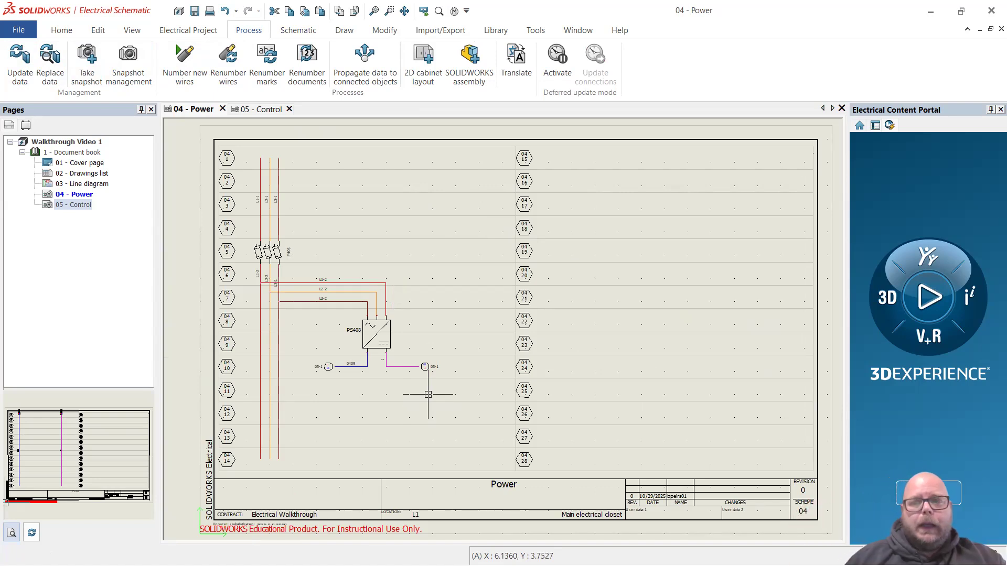
Open manufacturer part management and list the parts in the Capacitors class.
left_click(496, 32)
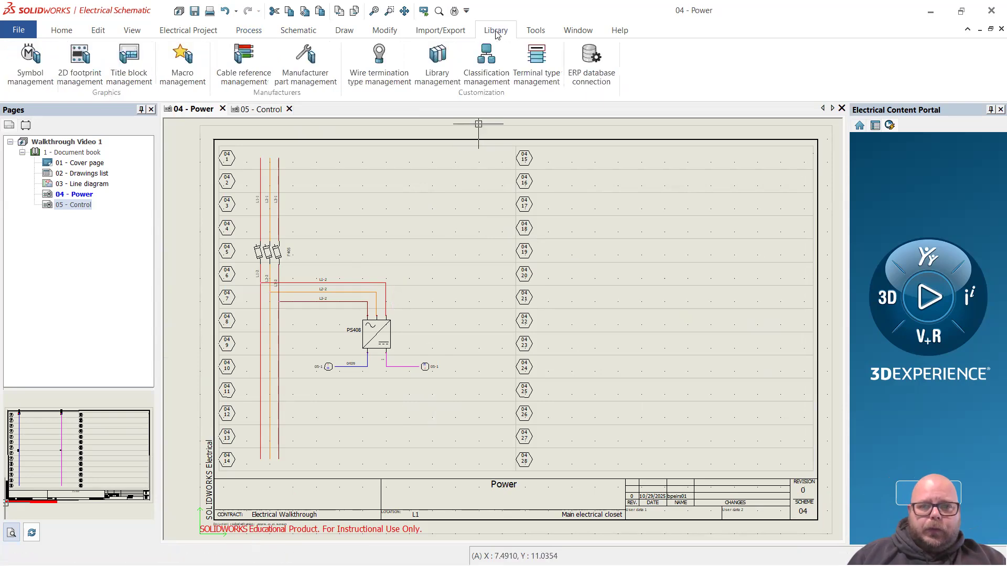
left_click(318, 77)
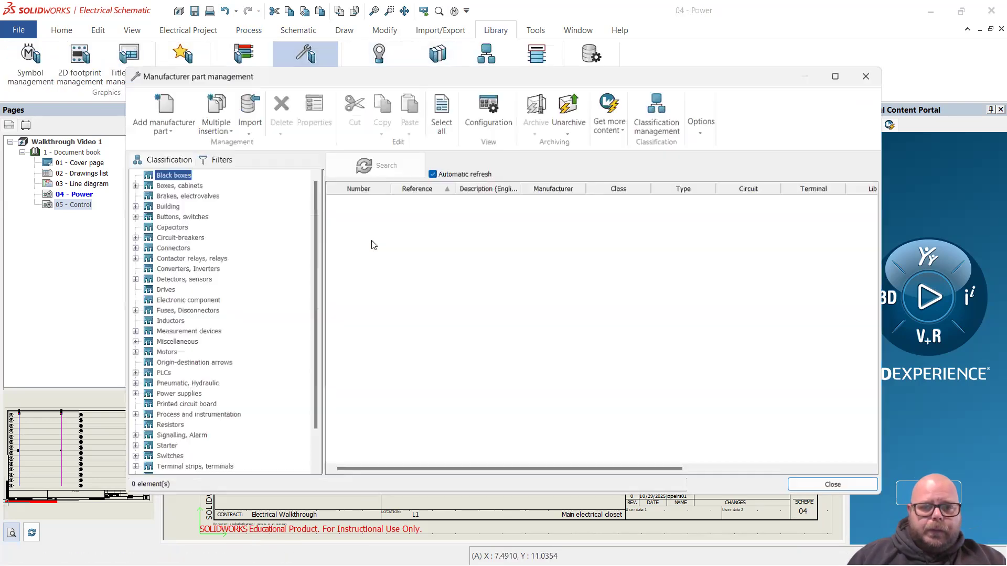
left_click(181, 227)
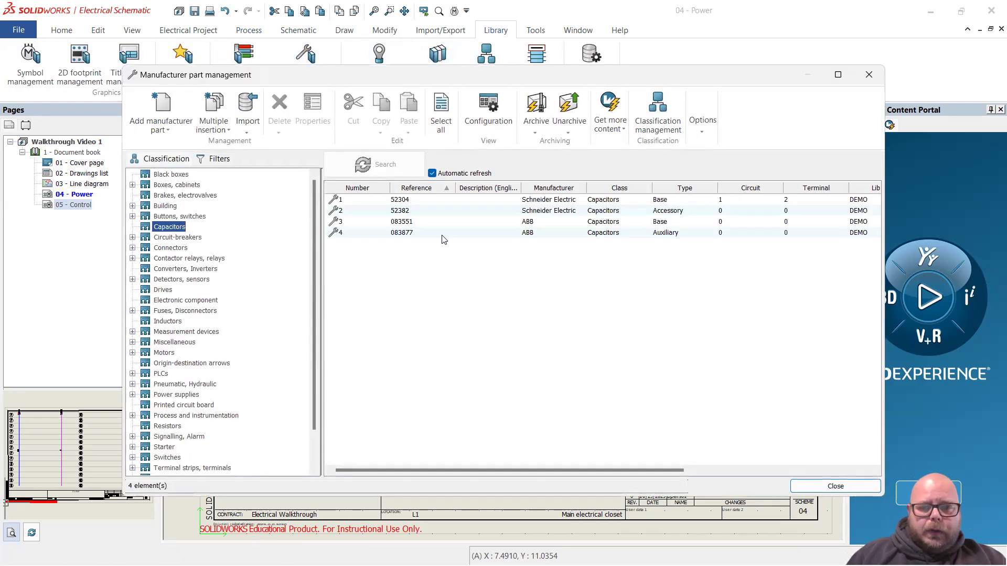
Look over the Schneider Electric capacitor 52304 in the manufacturer parts list, and close manufacturer part management.
left_click(549, 202)
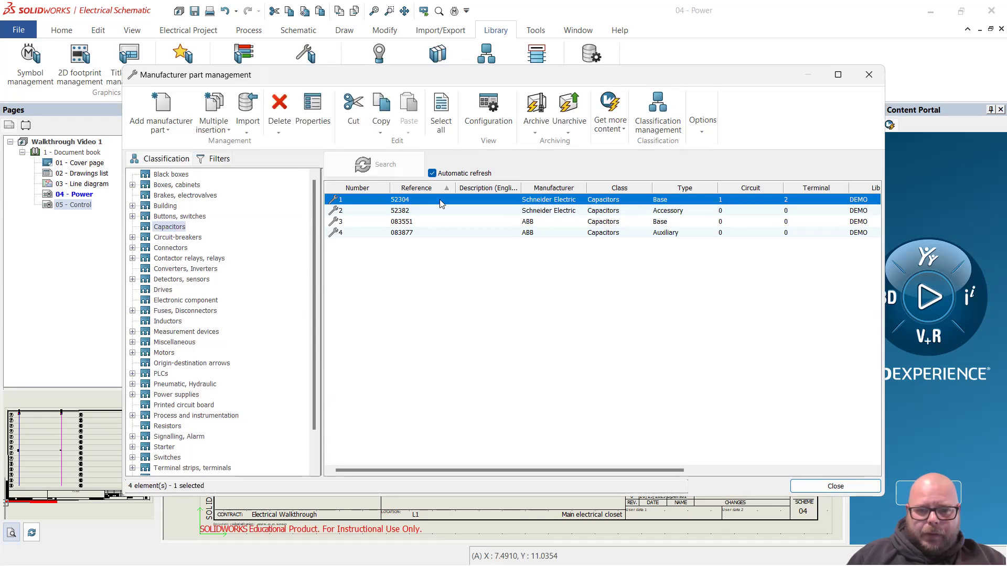
left_click(426, 304)
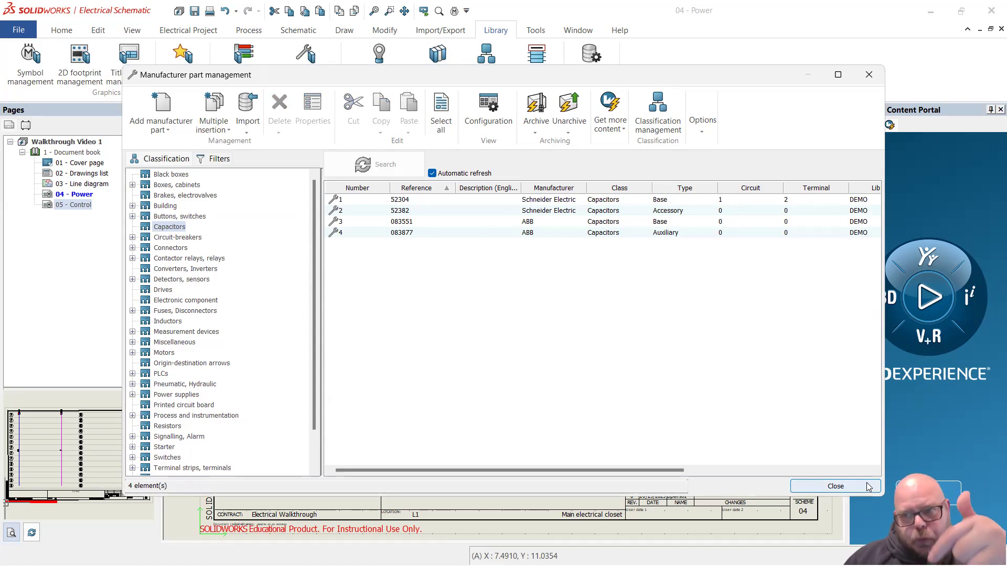
left_click(835, 486)
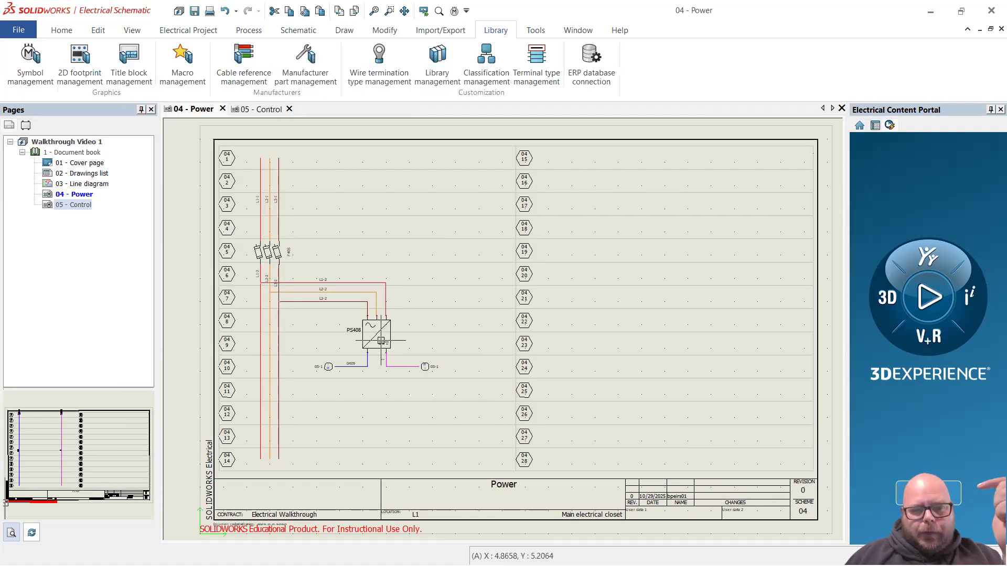
scroll(381, 340, "up", 5)
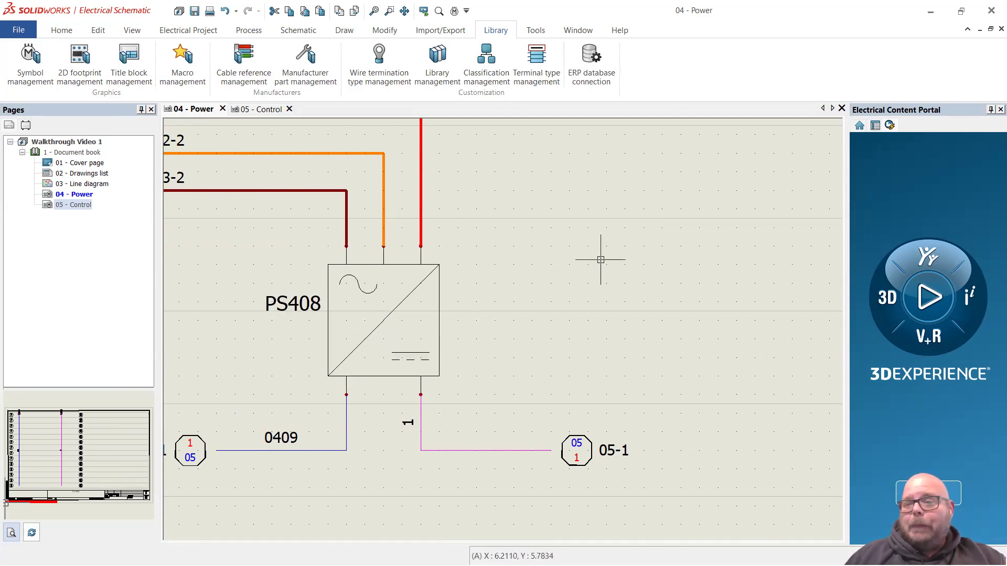
scroll(538, 288, "down", 5)
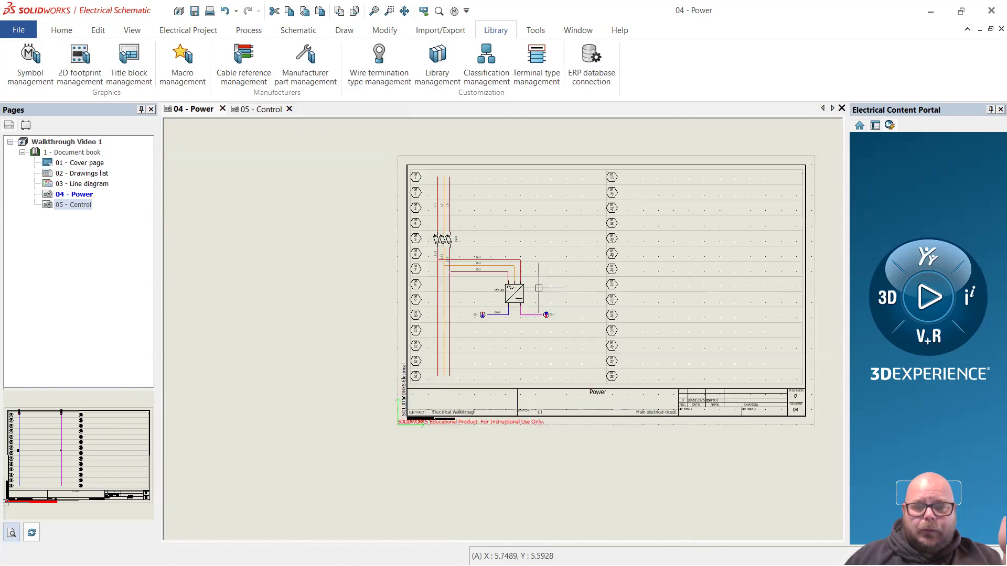
scroll(697, 253, "up", 1)
scroll(827, 205, "up", 2)
middle_click_drag(826, 204, 725, 214)
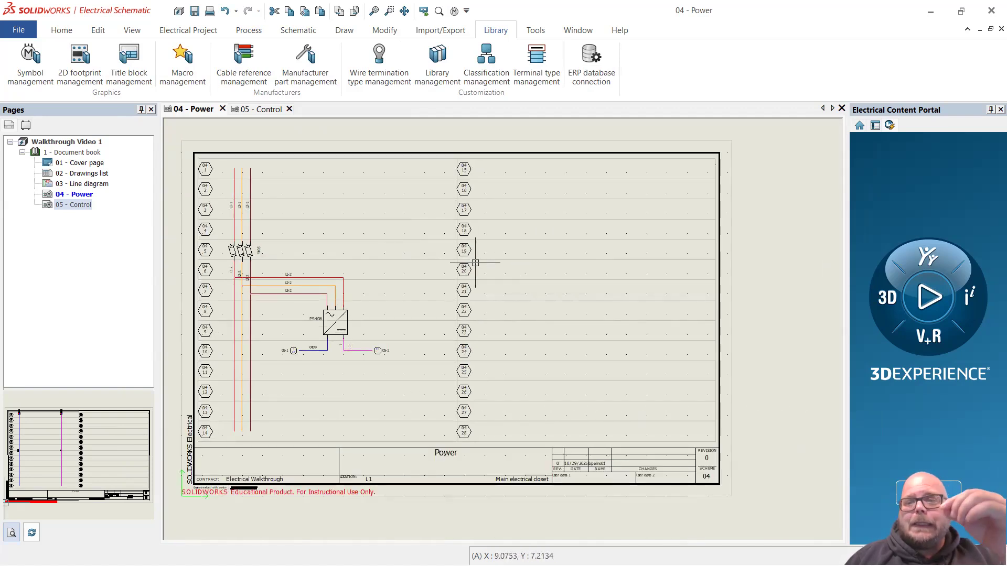
scroll(713, 275, "down", 2)
scroll(671, 241, "up", 1)
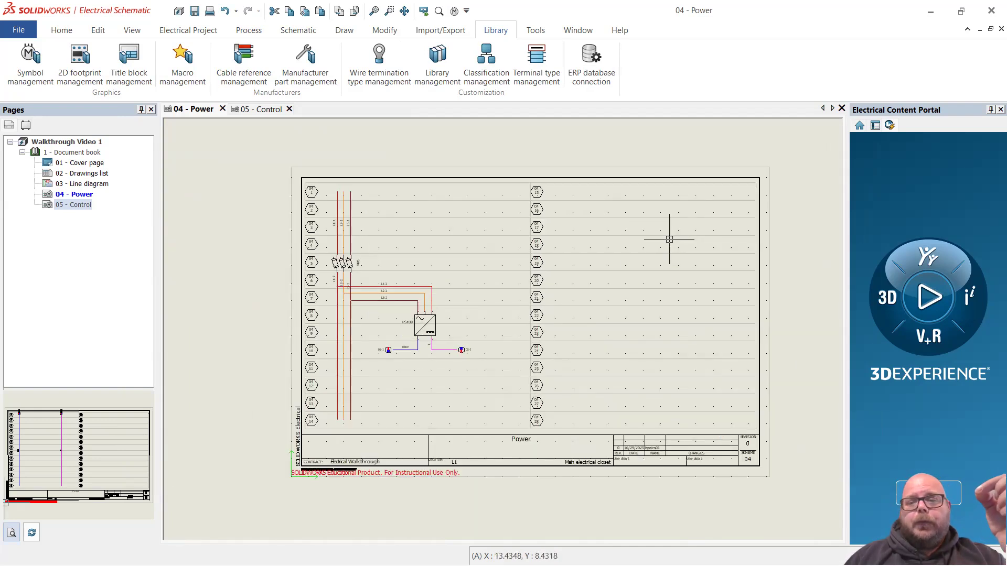
scroll(652, 360, "up", 1)
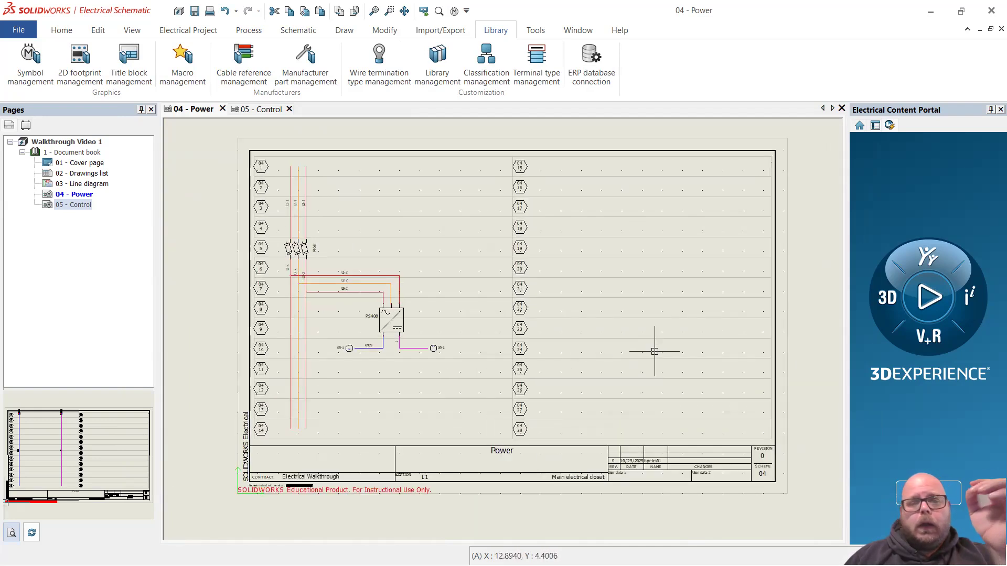